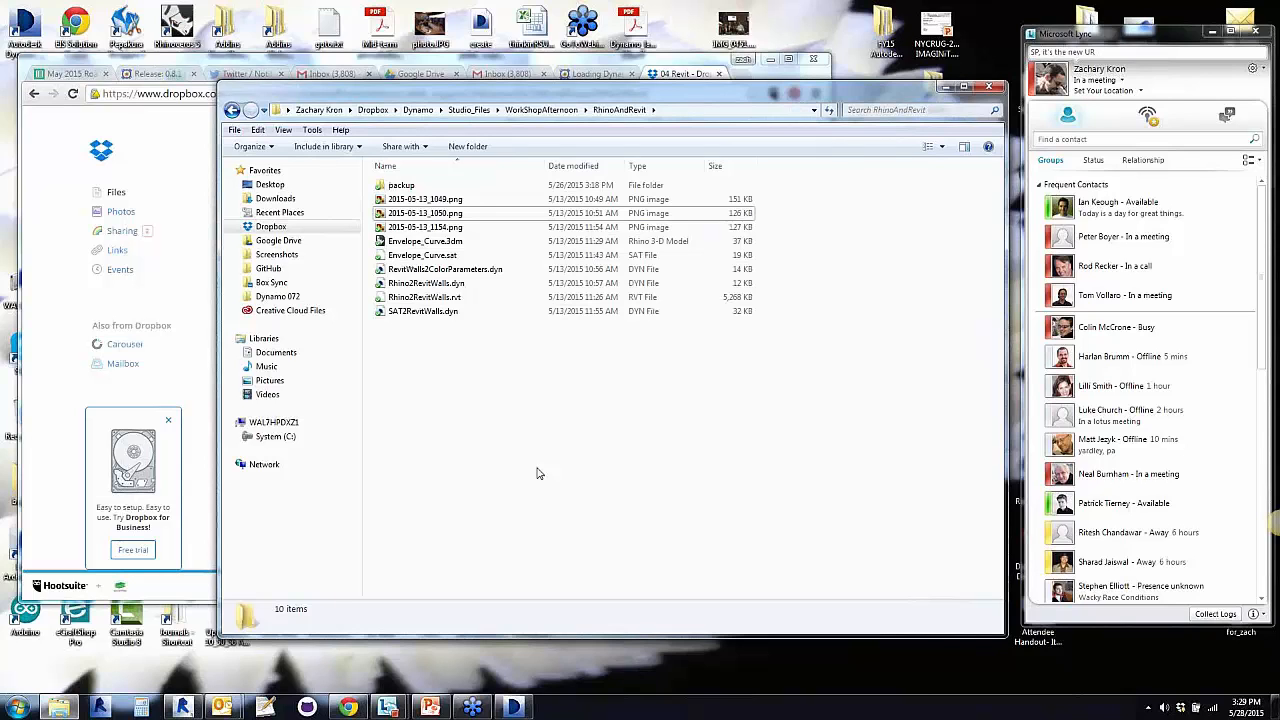
Open 2015-05-13_1050.png from the RhinoAndRevit folder and examine the node graph it shows
click(405, 213)
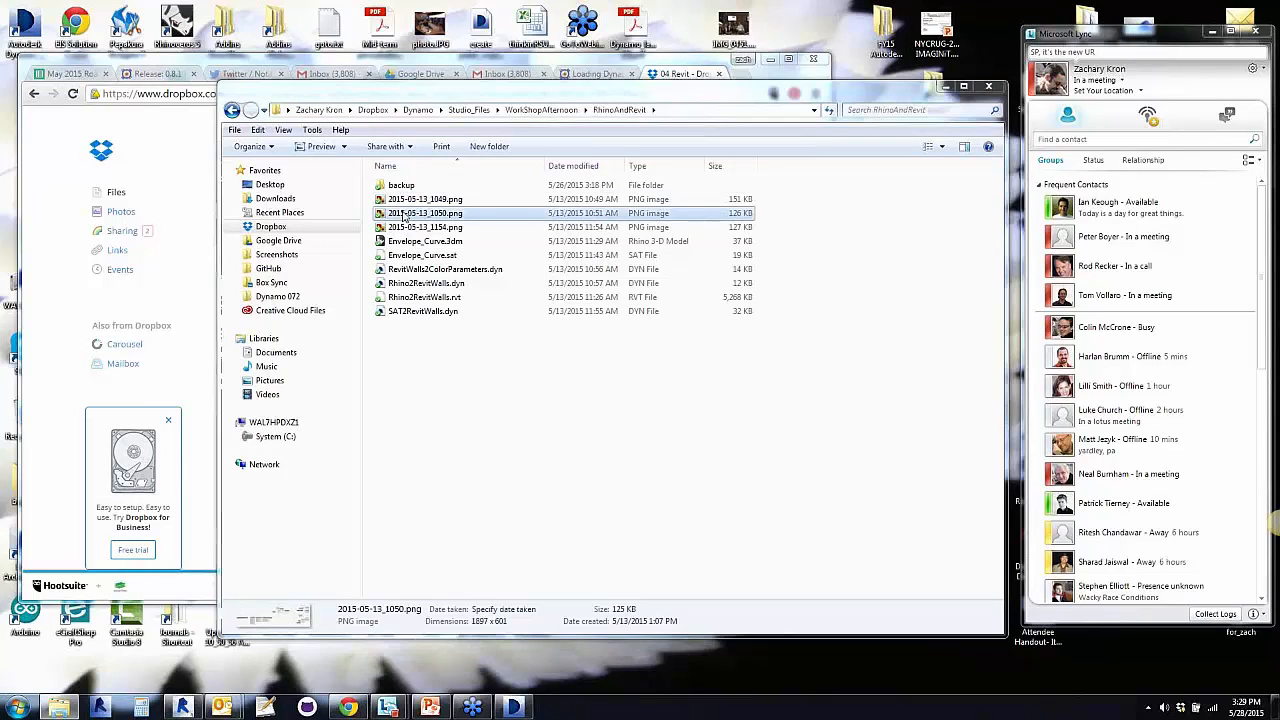
double_click(405, 214)
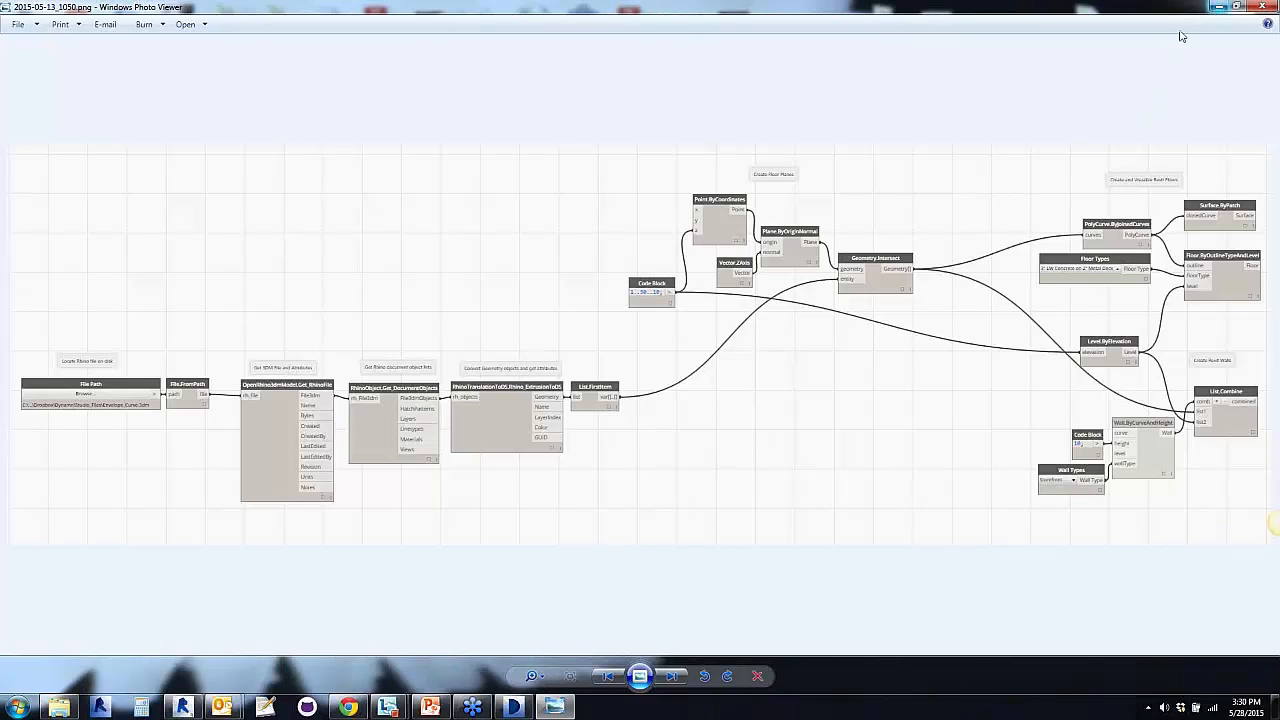
click(1217, 10)
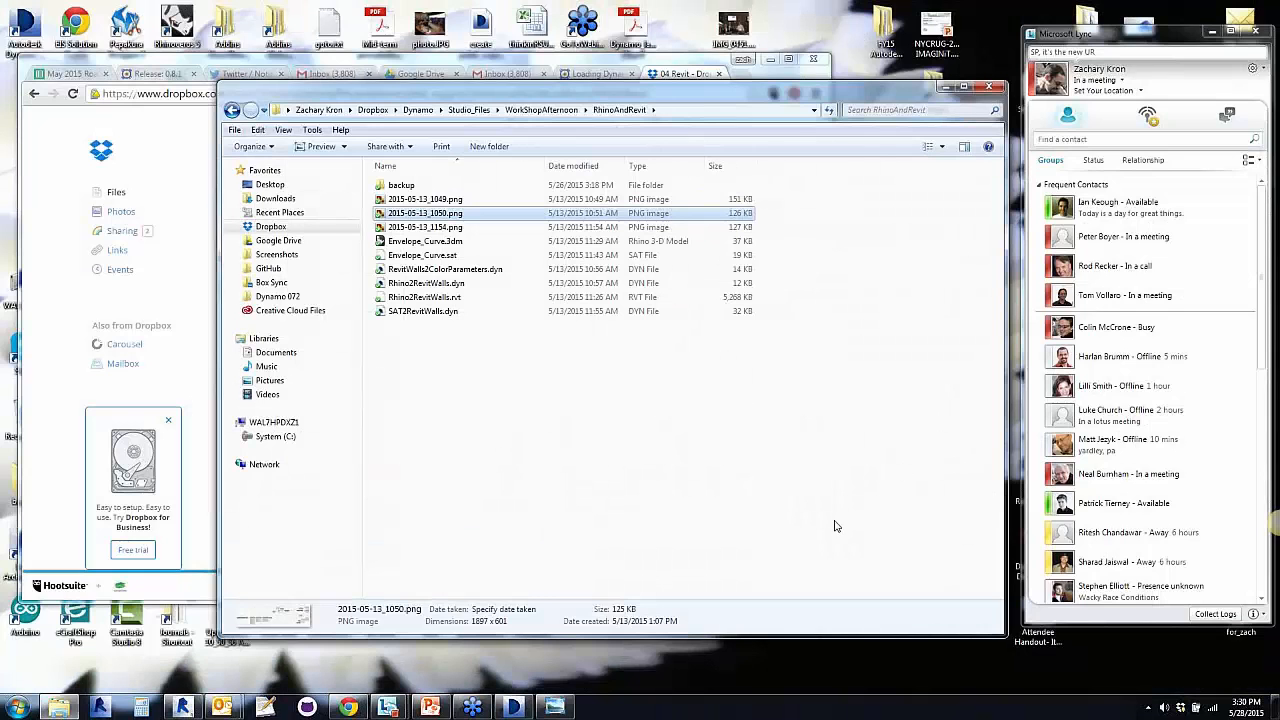
drag(468, 96, 529, 103)
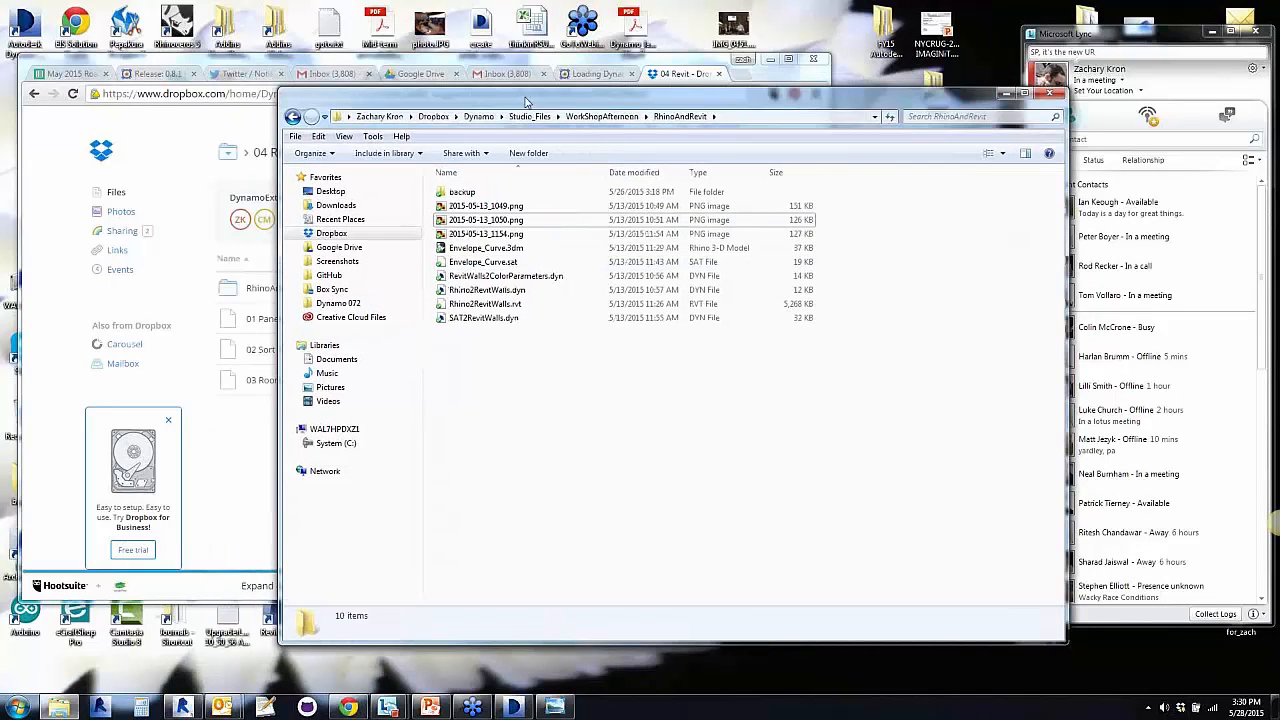
Switch to Revit, close Dynamo and close Project1 without saving its changes
click(182, 708)
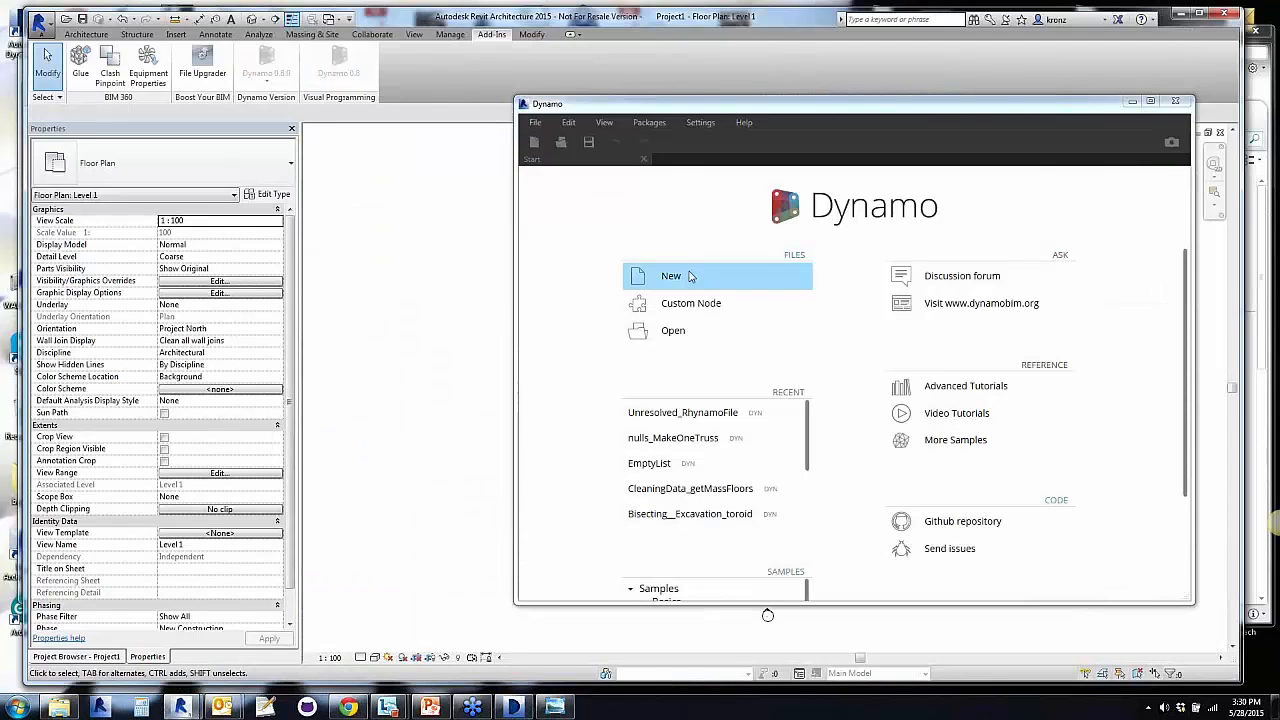
click(1175, 101)
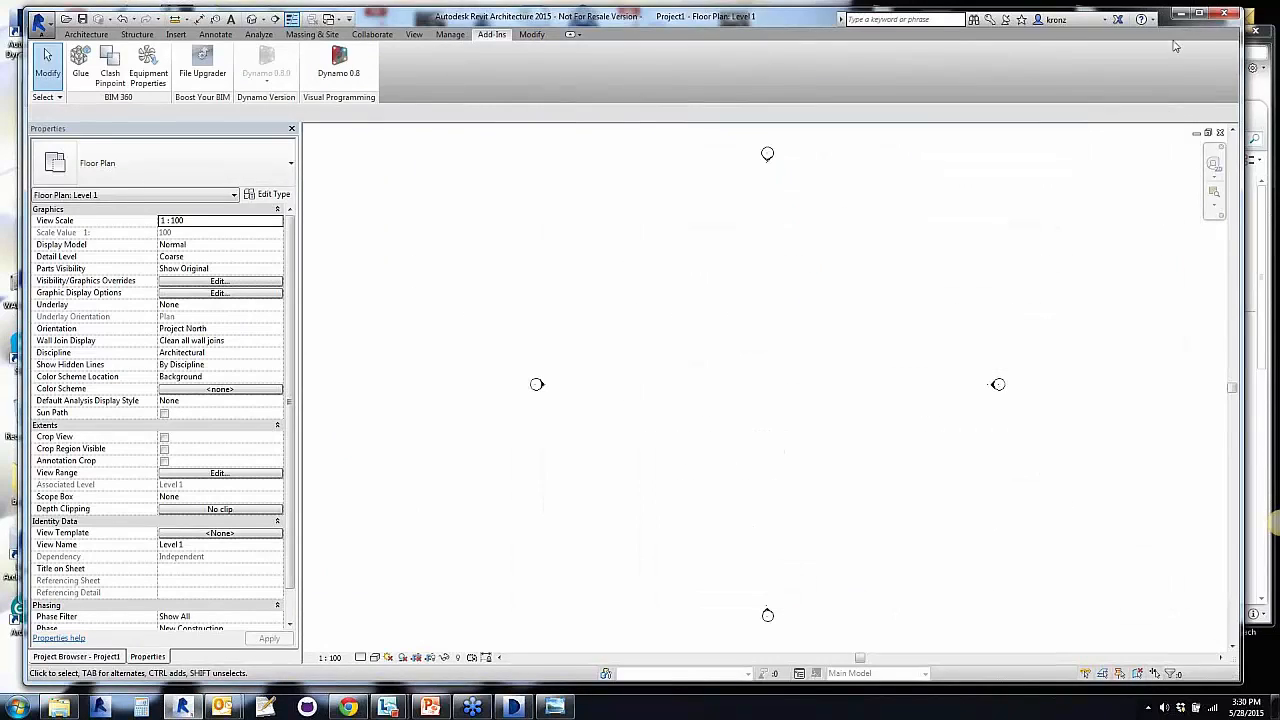
click(1220, 132)
click(672, 354)
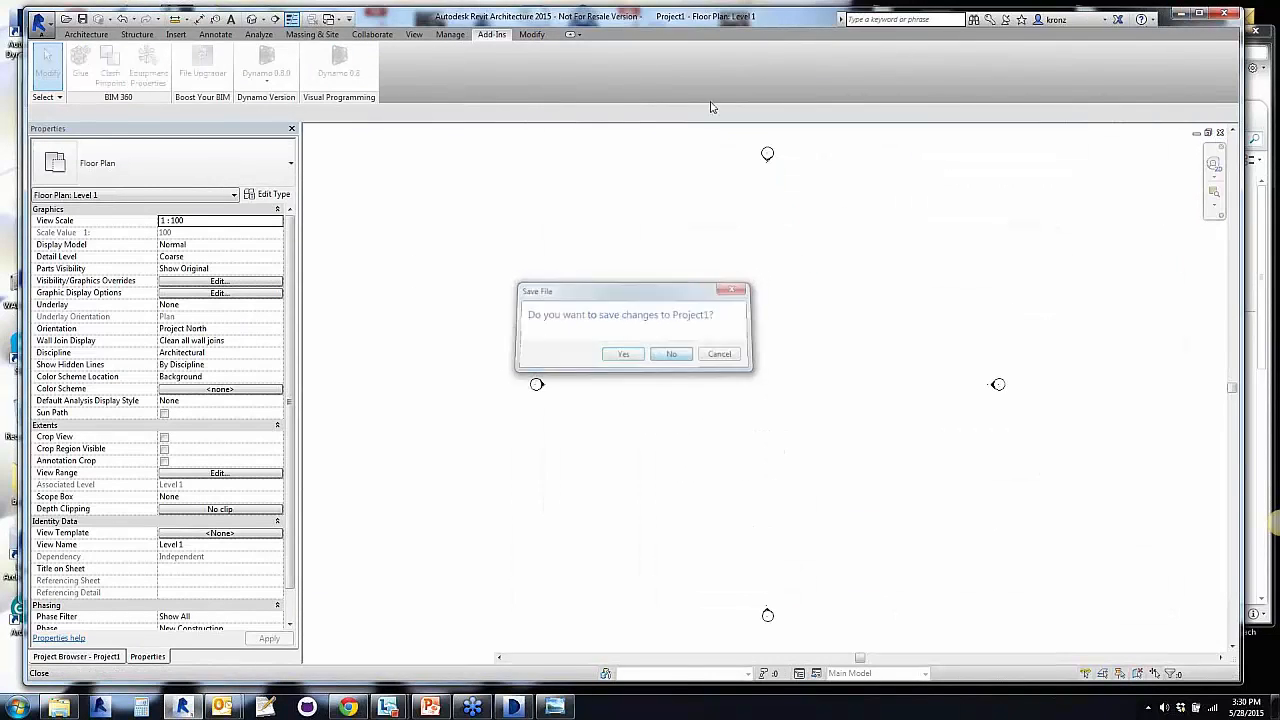
drag(705, 17, 617, 17)
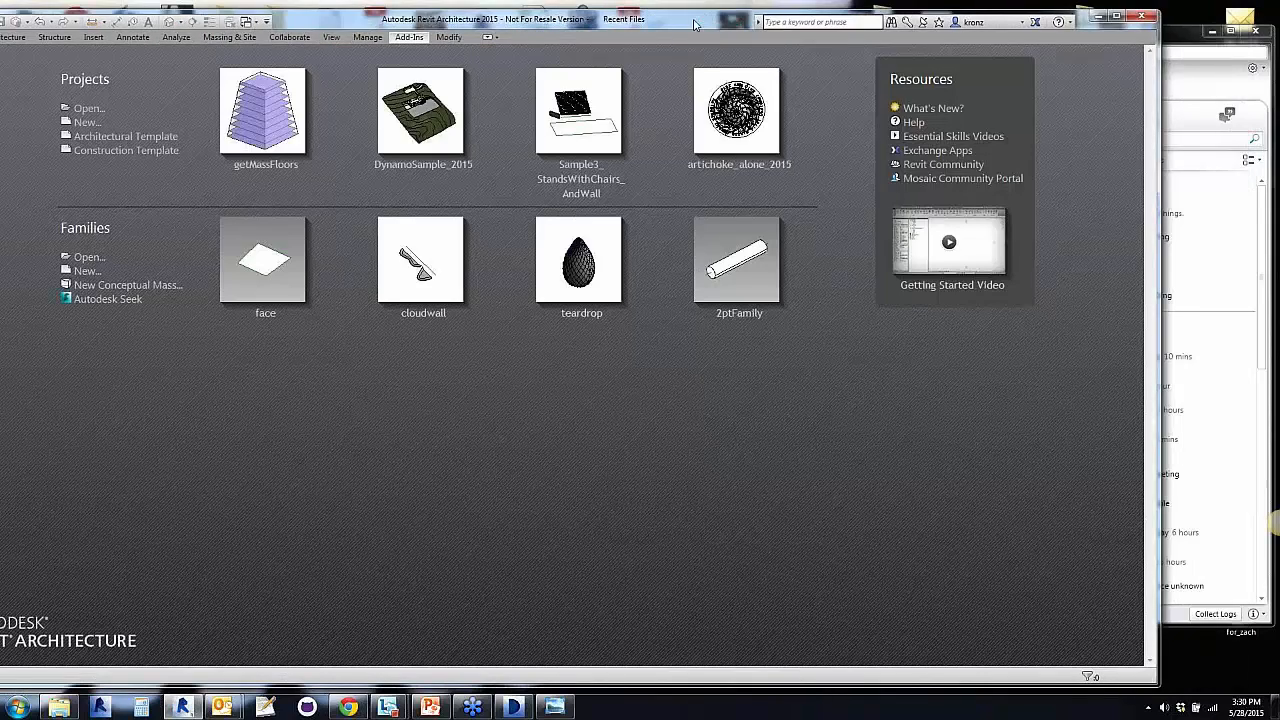
click(1213, 35)
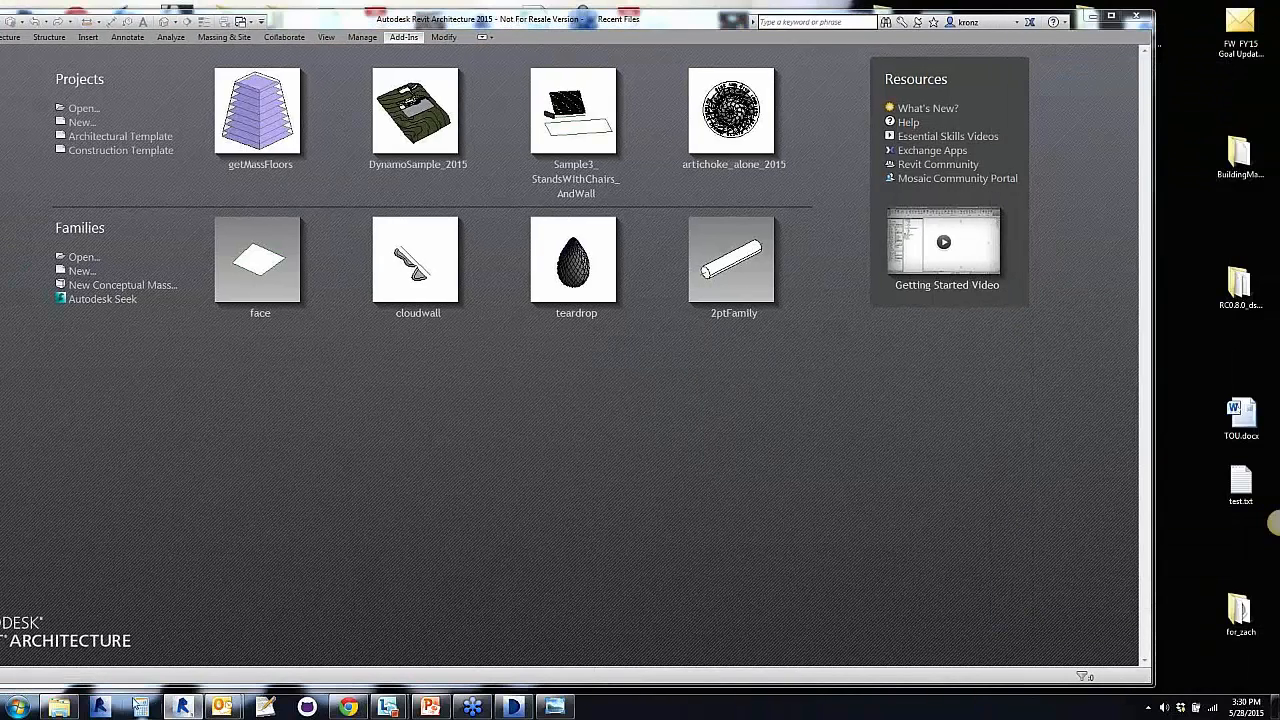
Open Rhino2RevitWalls.rvt from the RhinoAndRevit folder in Revit and uncover its 3D view
click(59, 707)
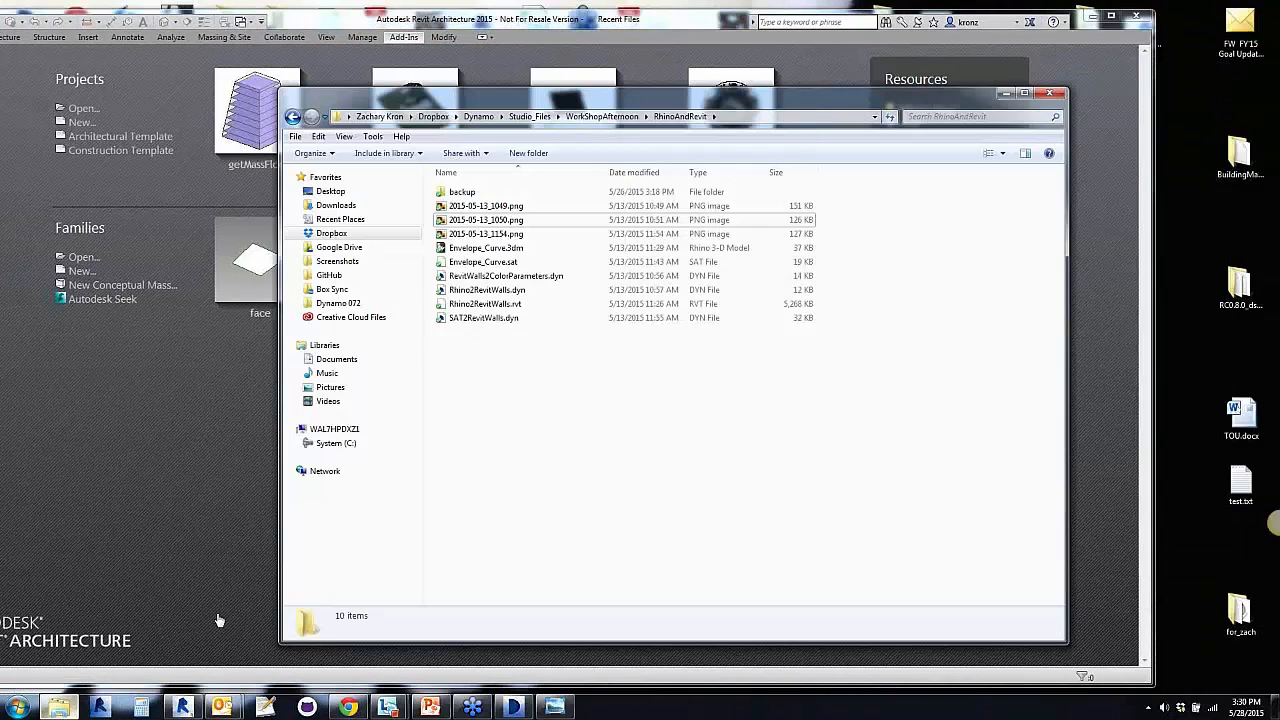
click(503, 305)
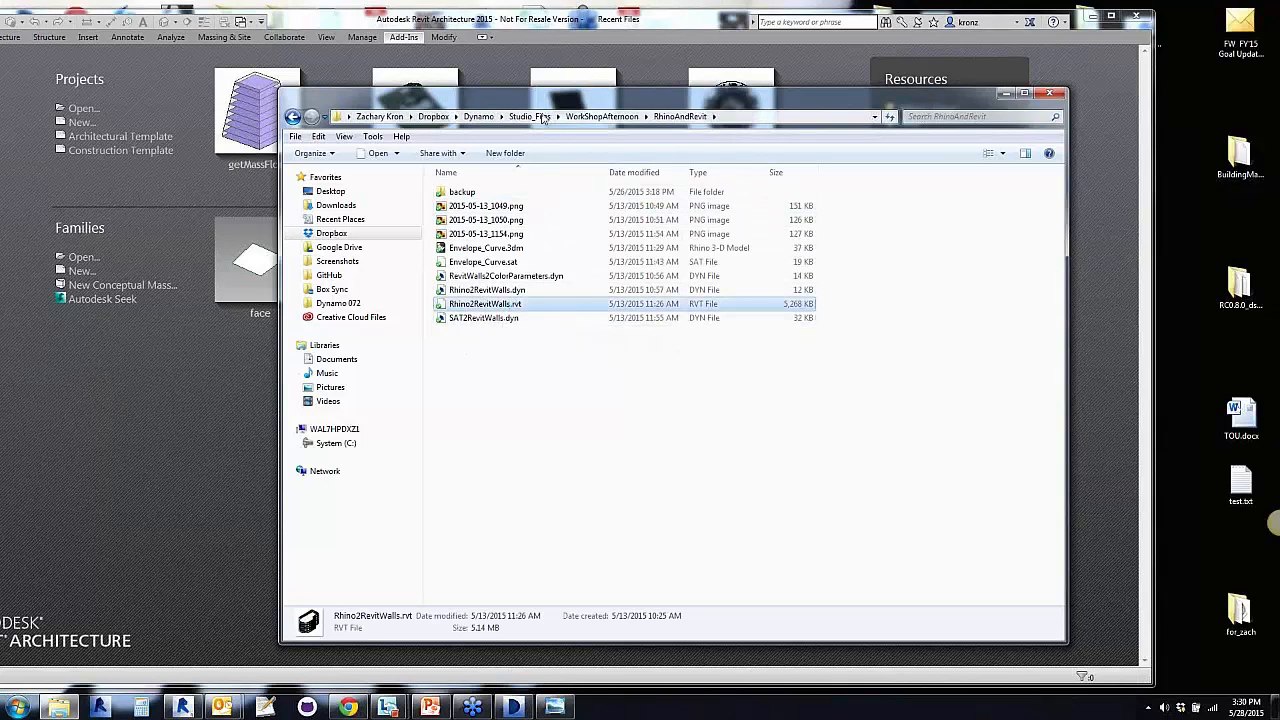
drag(542, 108, 922, 108)
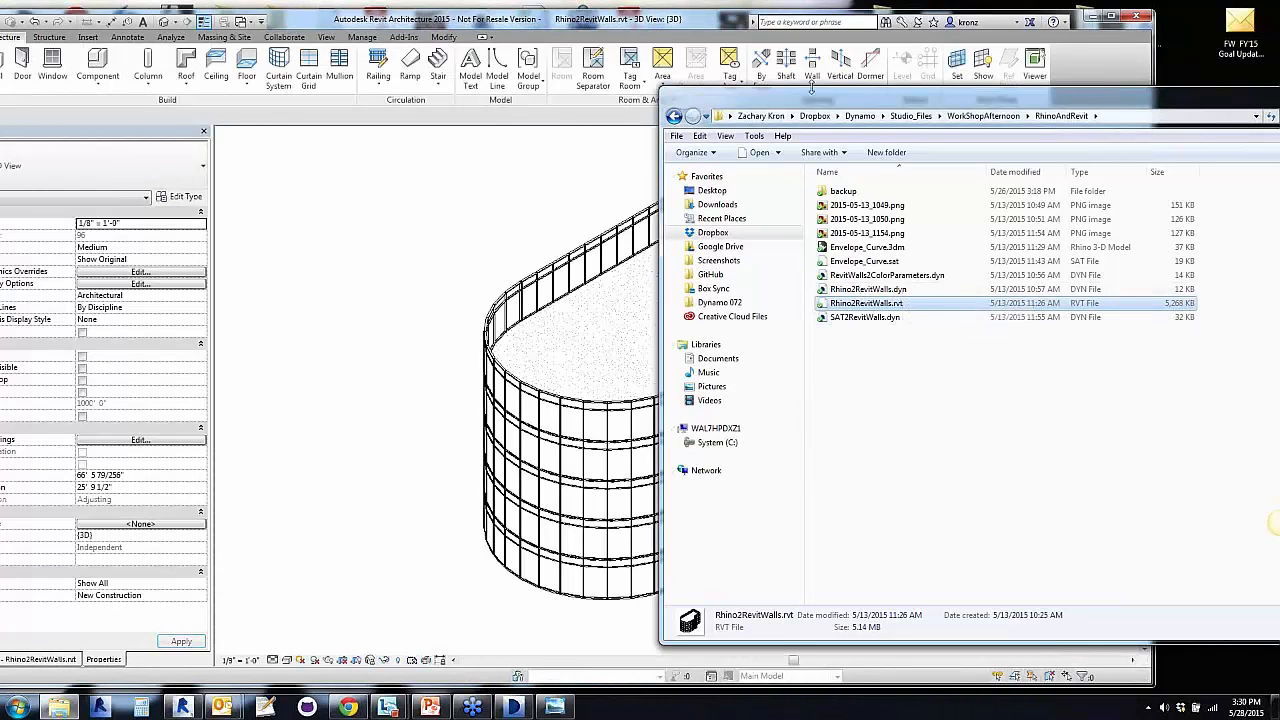
mouse_move(803, 87)
mouse_down()
mouse_move(1186, 162)
mouse_move(1267, 147)
mouse_up()
click(440, 277)
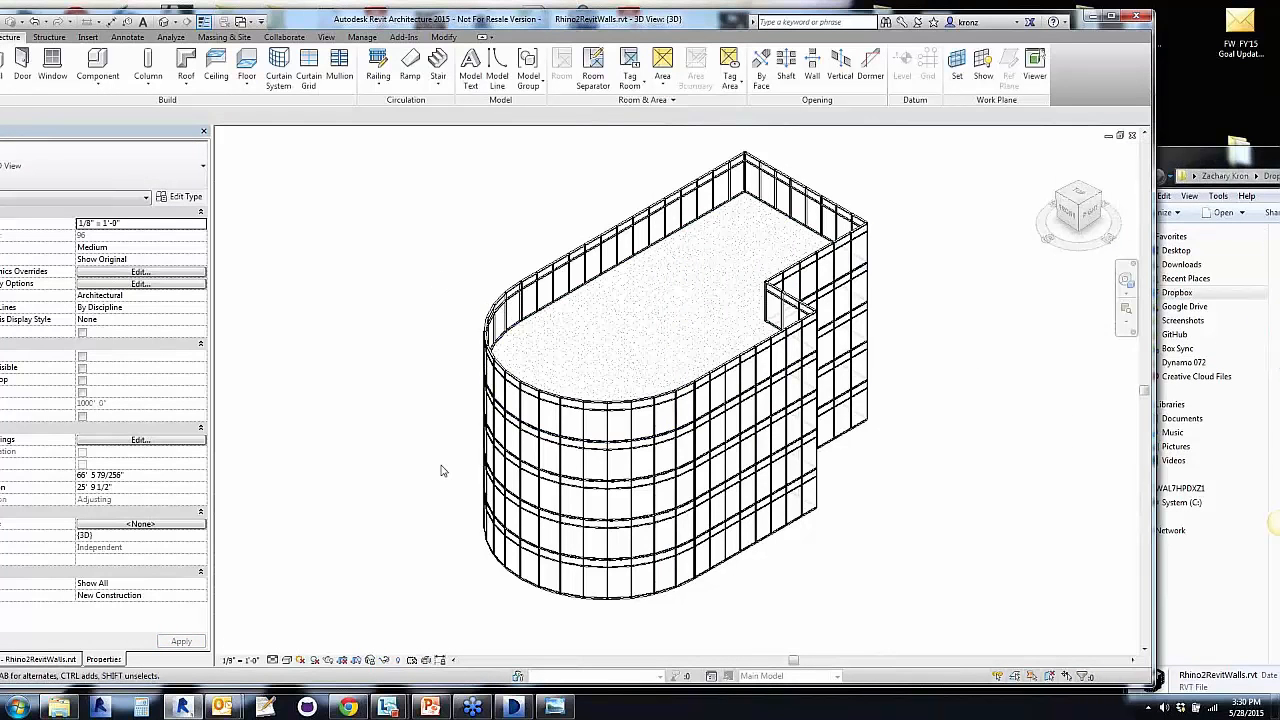
Try to open Envelope_Curve.3dm in Rhinoceros 5, declining to use a different Zoo server
click(1196, 162)
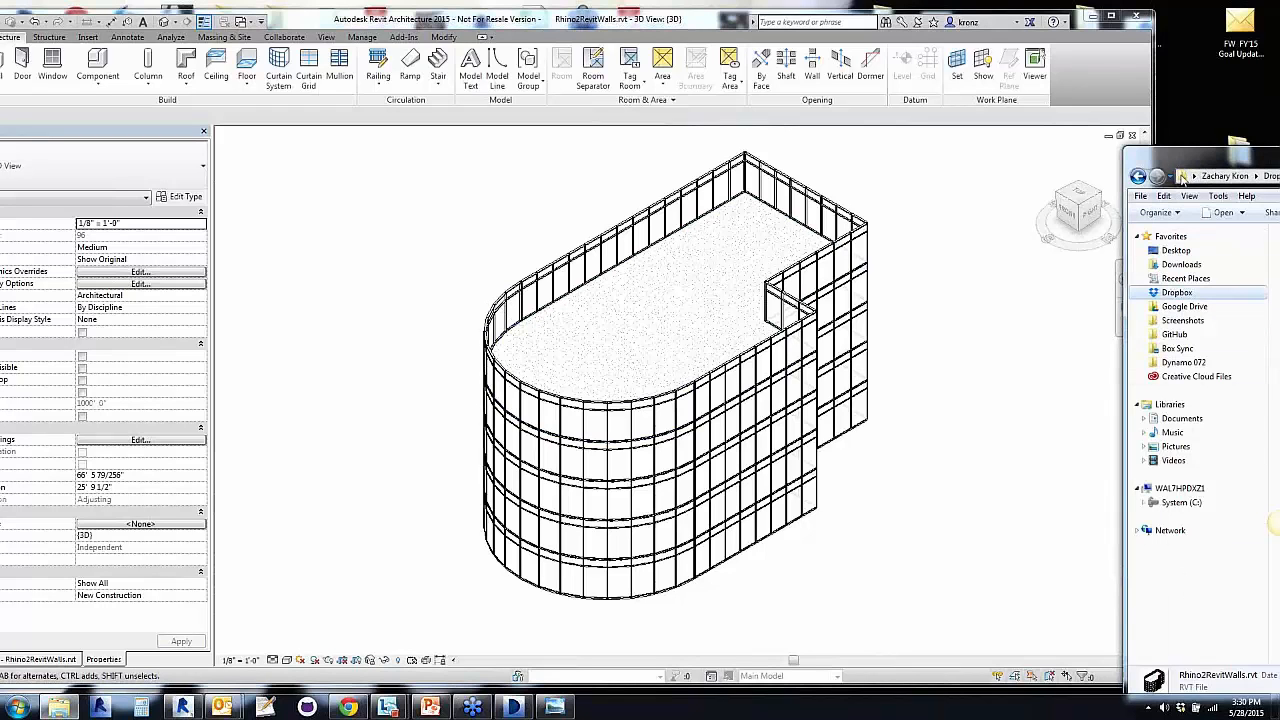
drag(1196, 162, 439, 121)
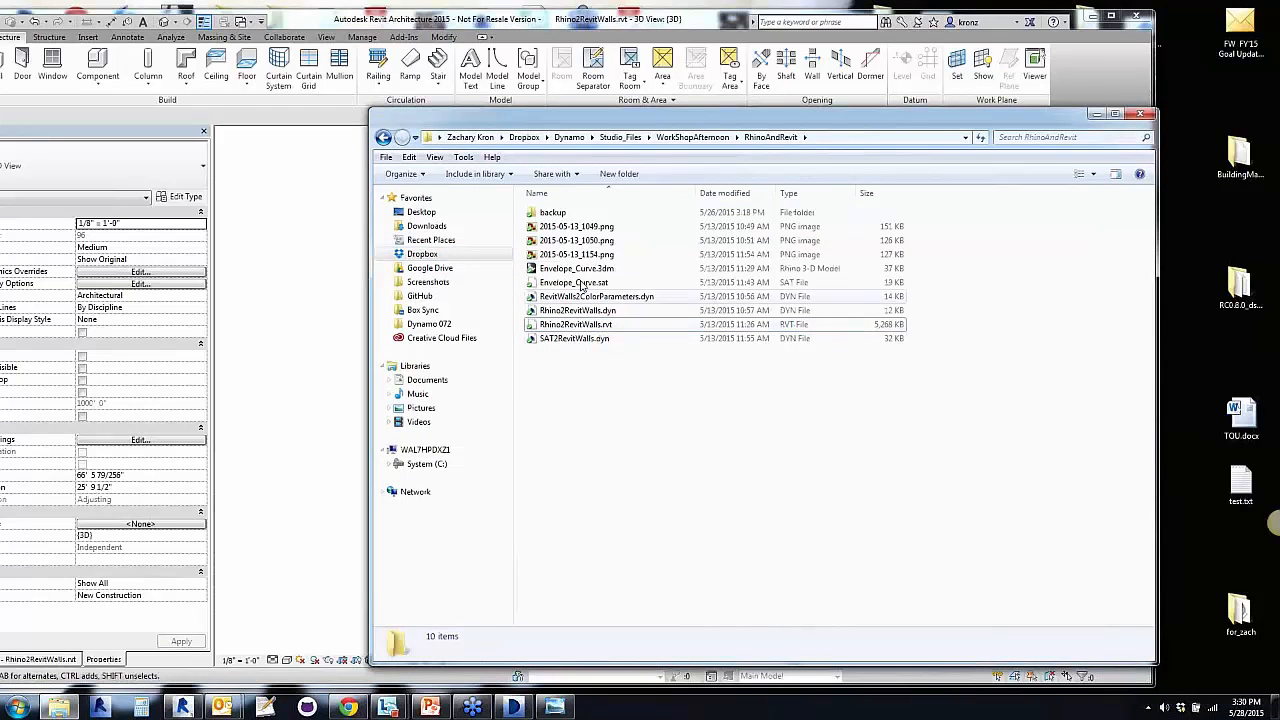
click(562, 270)
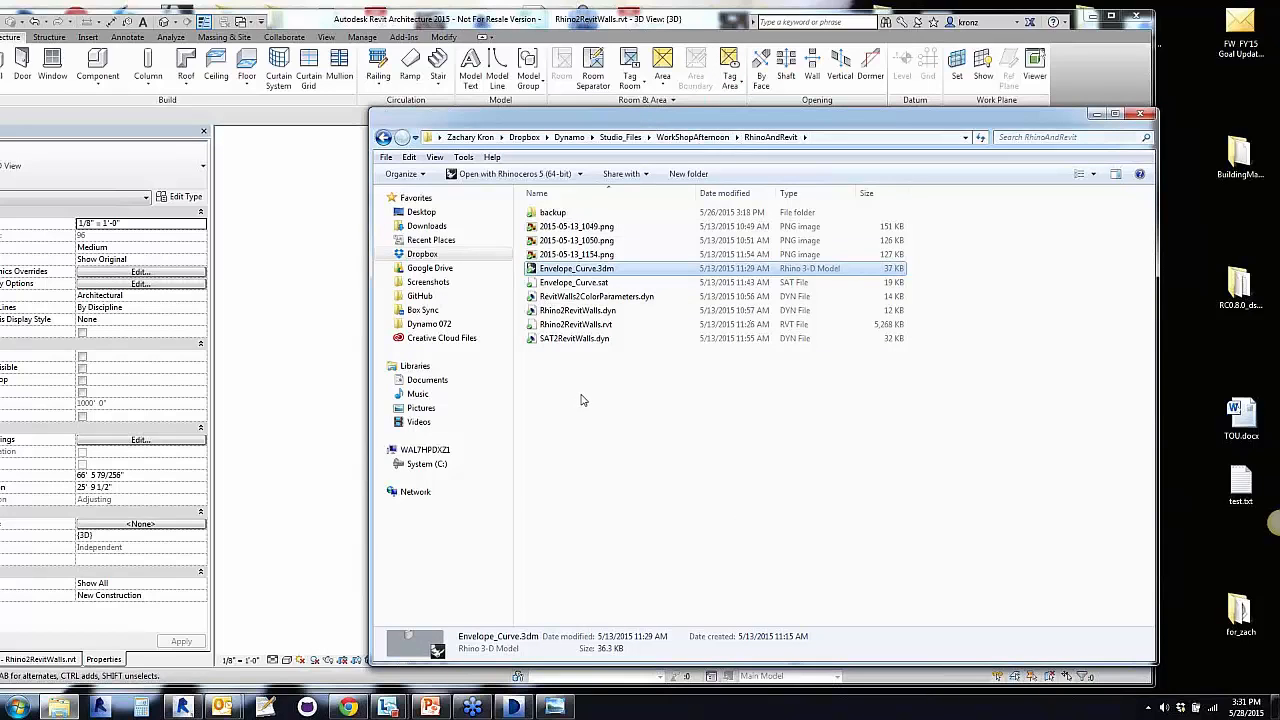
drag(555, 110, 1005, 133)
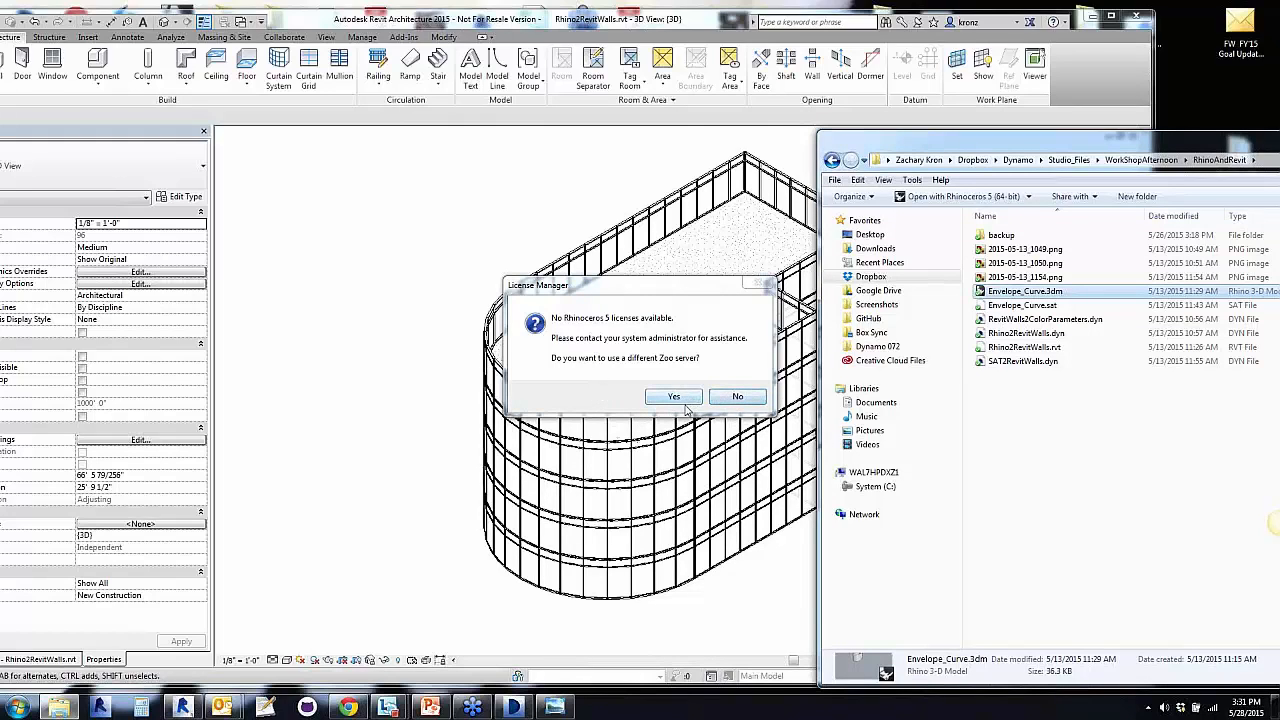
click(731, 399)
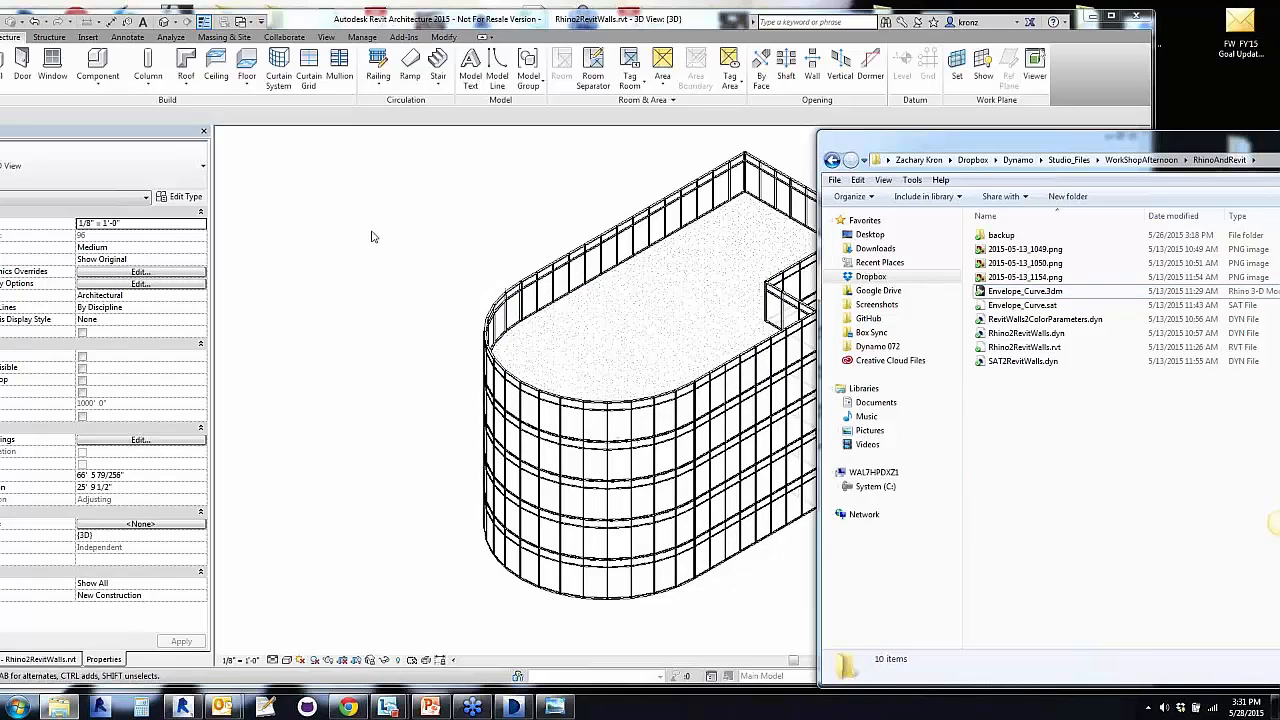
Launch Dynamo 0.8 from Revit with a new workspace and look through the Rhynamo nodes in the library
click(371, 236)
click(404, 37)
click(250, 70)
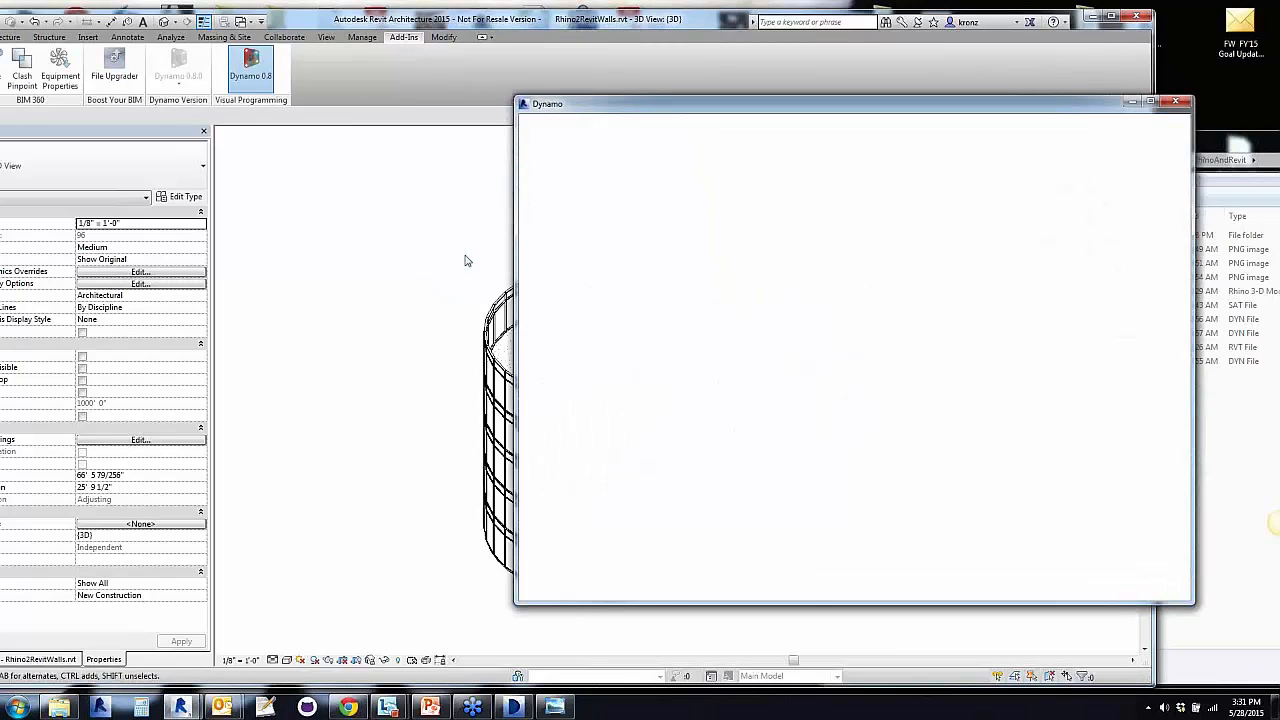
click(663, 284)
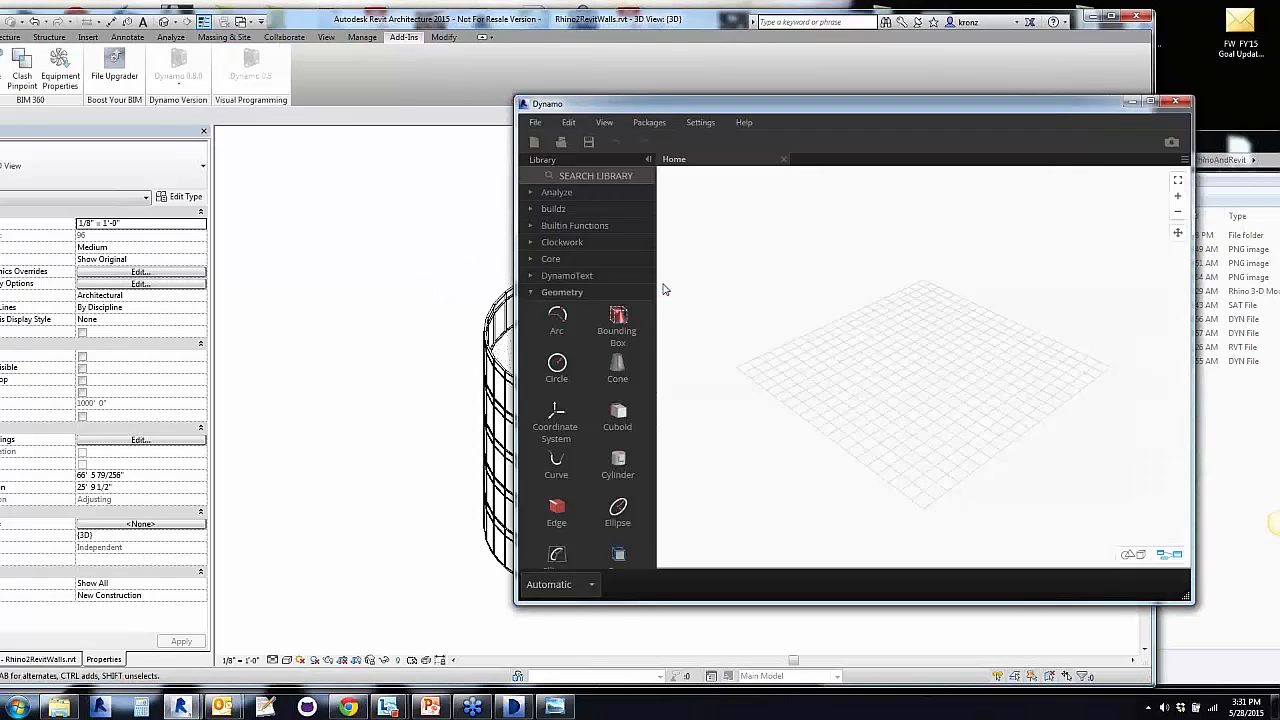
click(531, 292)
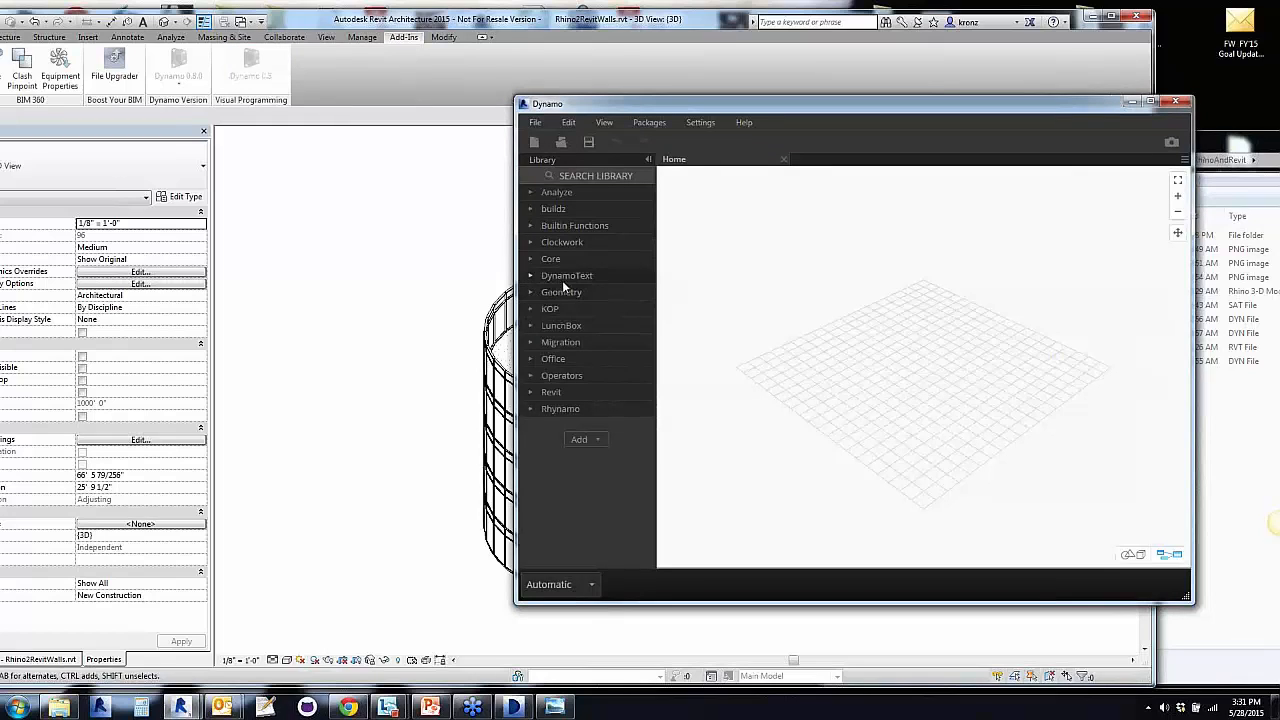
click(531, 410)
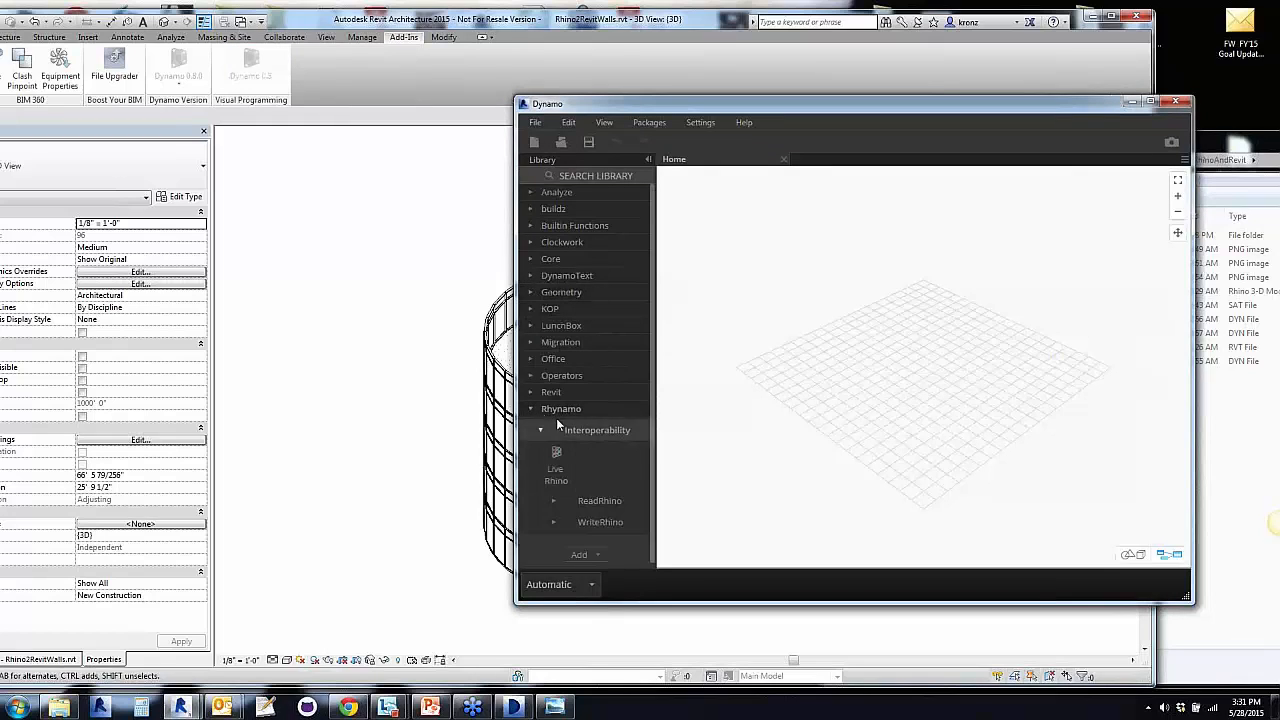
Search the online Dynamo packages for "Rhino", then close the package search and Dynamo
click(648, 123)
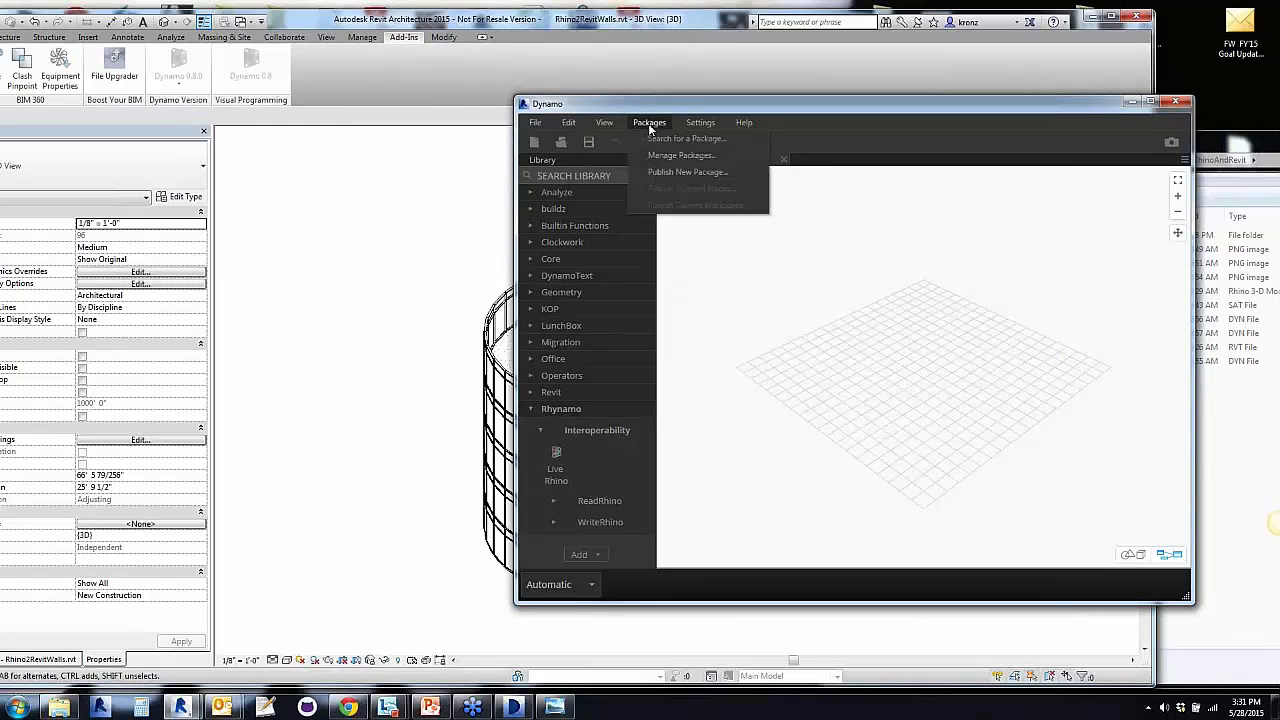
click(661, 140)
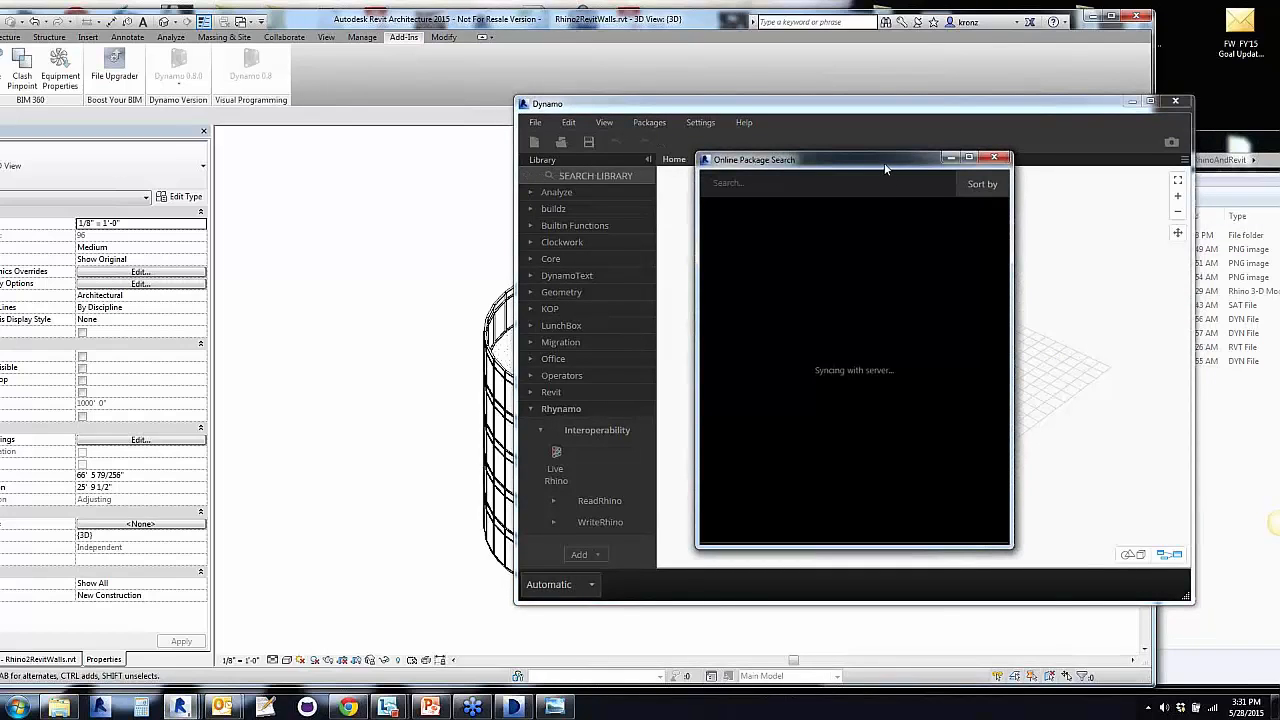
drag(873, 158, 311, 145)
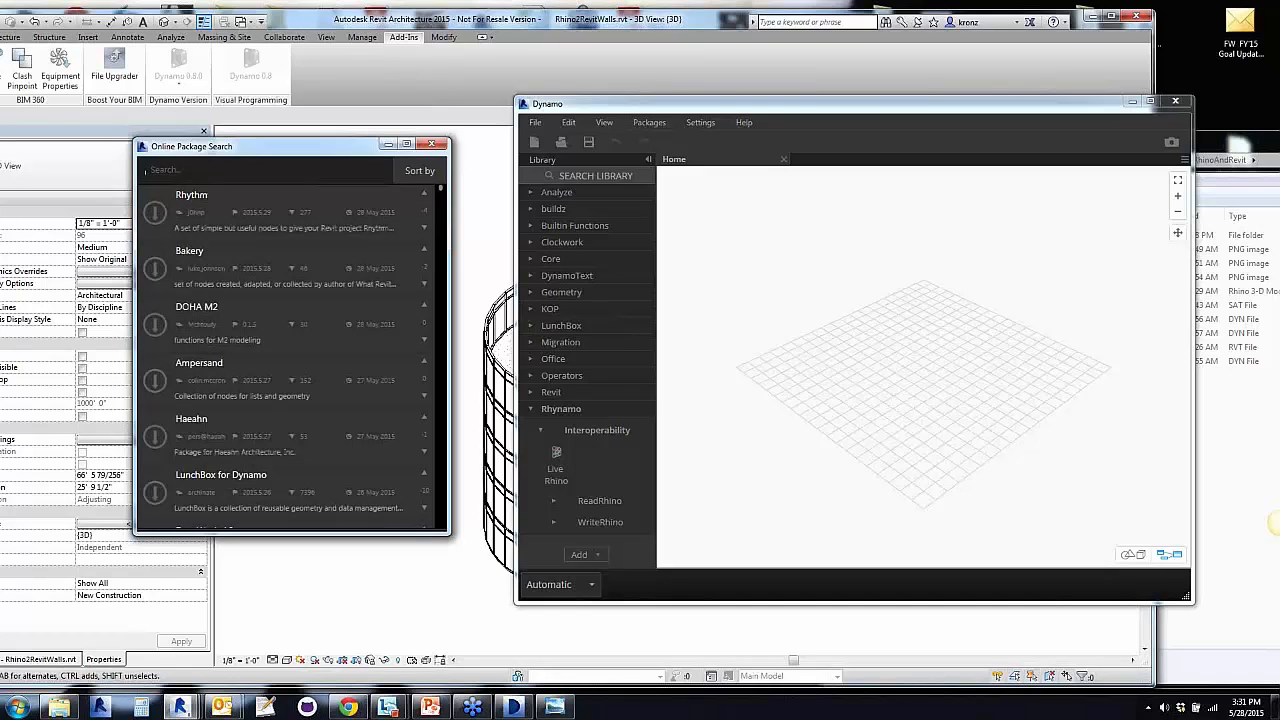
text(Rhino)
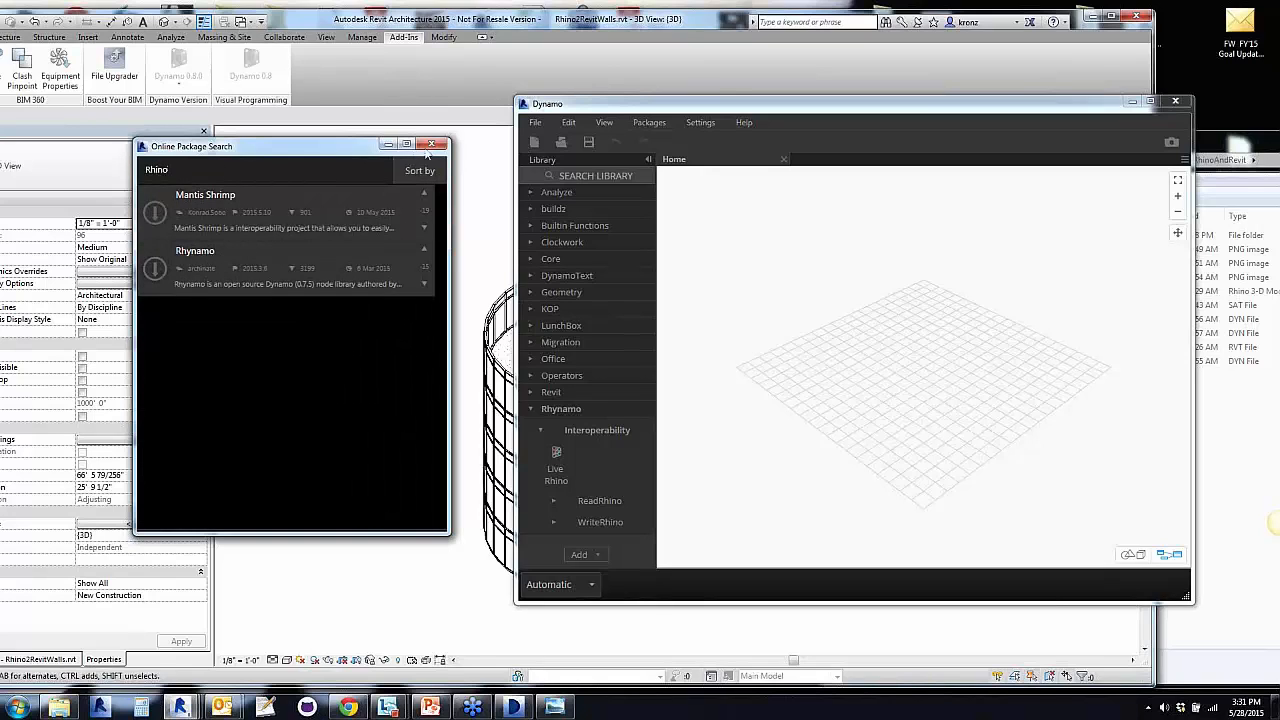
click(430, 145)
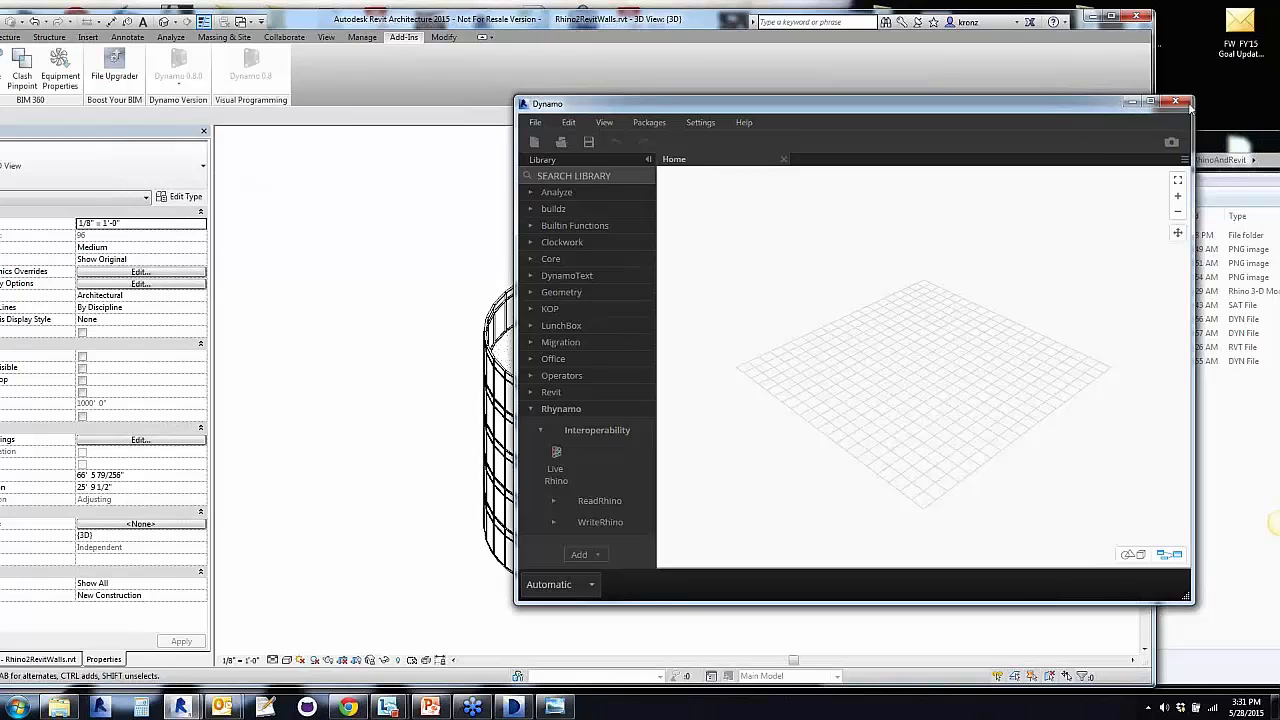
click(1176, 102)
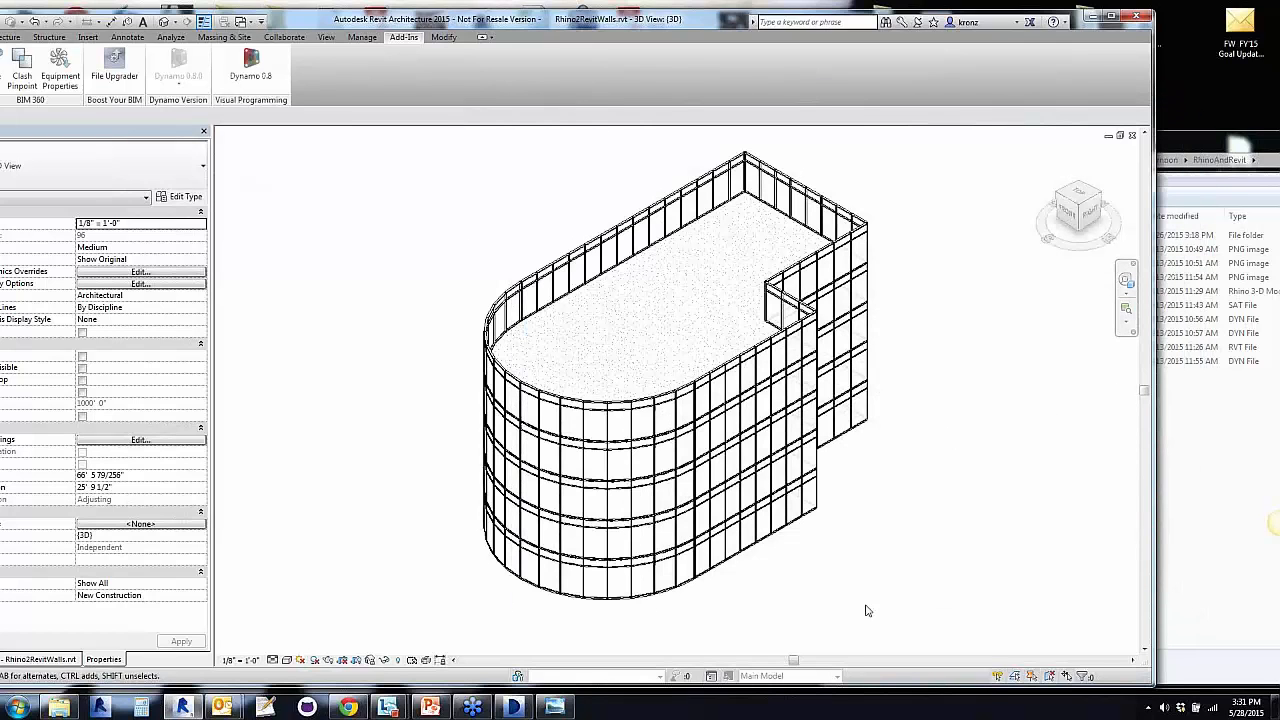
Open Envelope_Curve.3dm in Rhinoceros and inspect the building envelope from another angle in the Perspective viewport
click(1216, 556)
click(1003, 292)
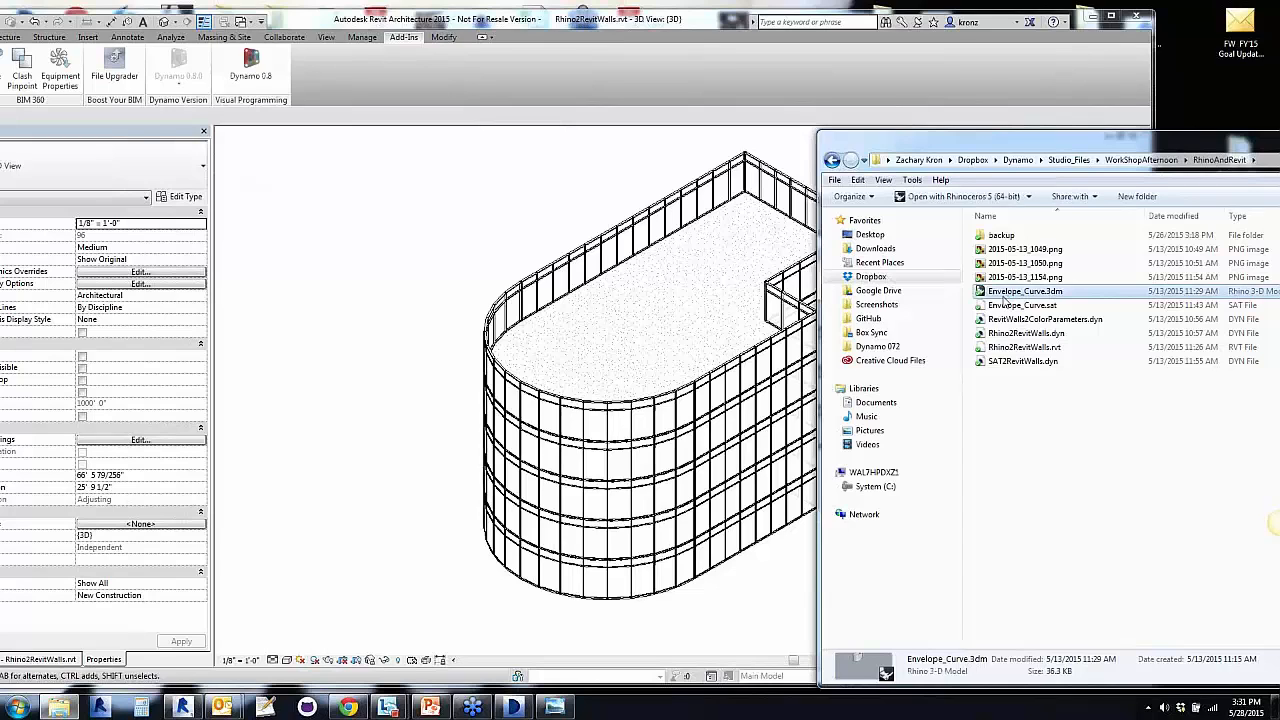
double_click(1006, 294)
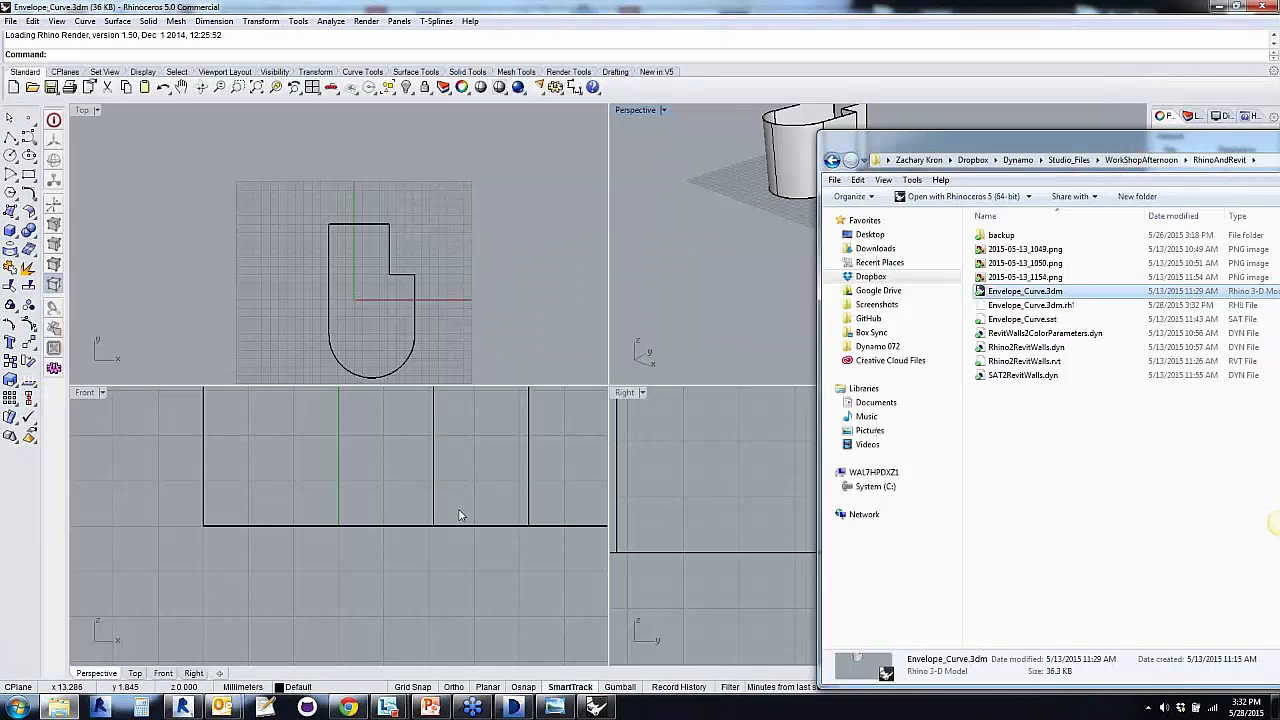
drag(897, 155, 1278, 200)
click(1214, 9)
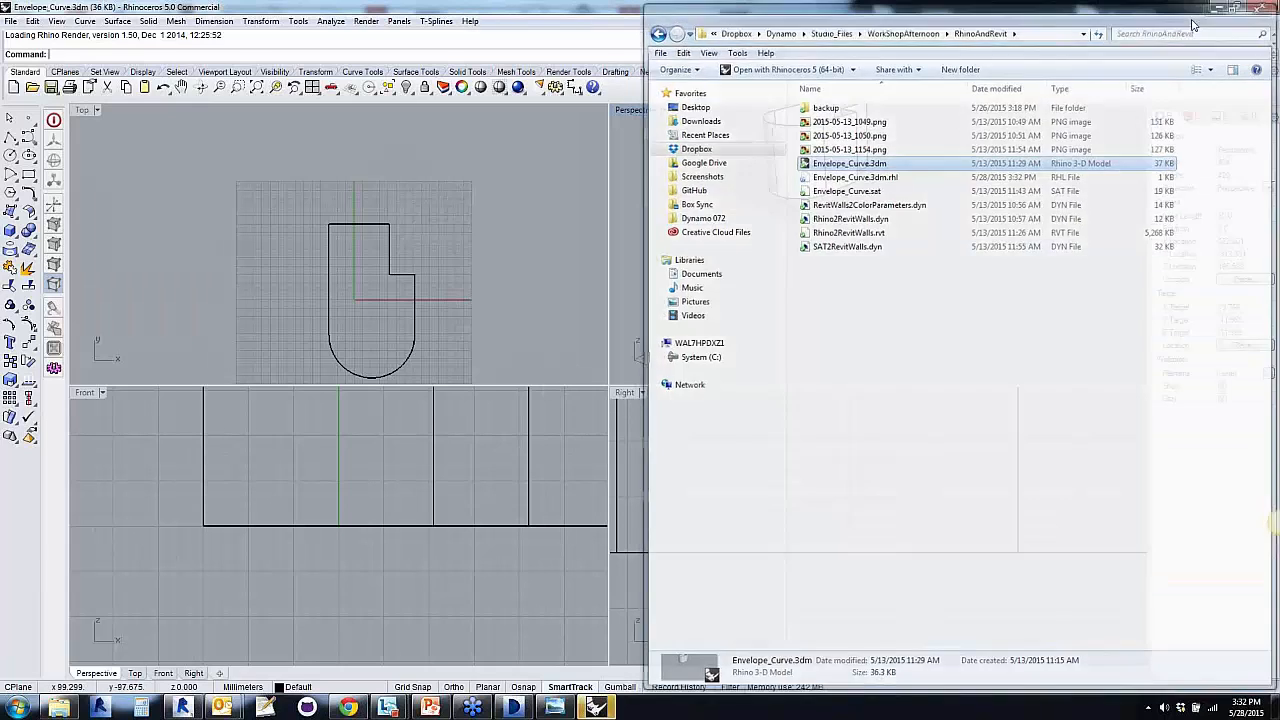
middle_click(889, 281)
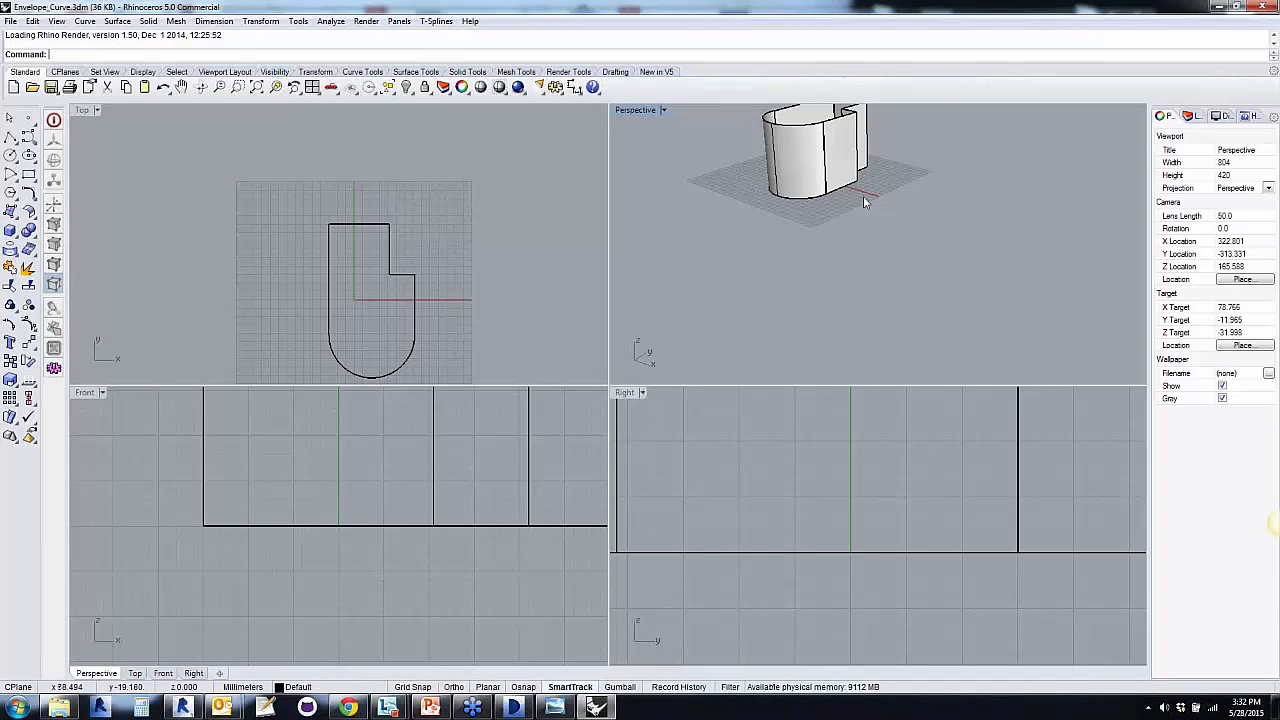
right_drag(863, 196, 1099, 229)
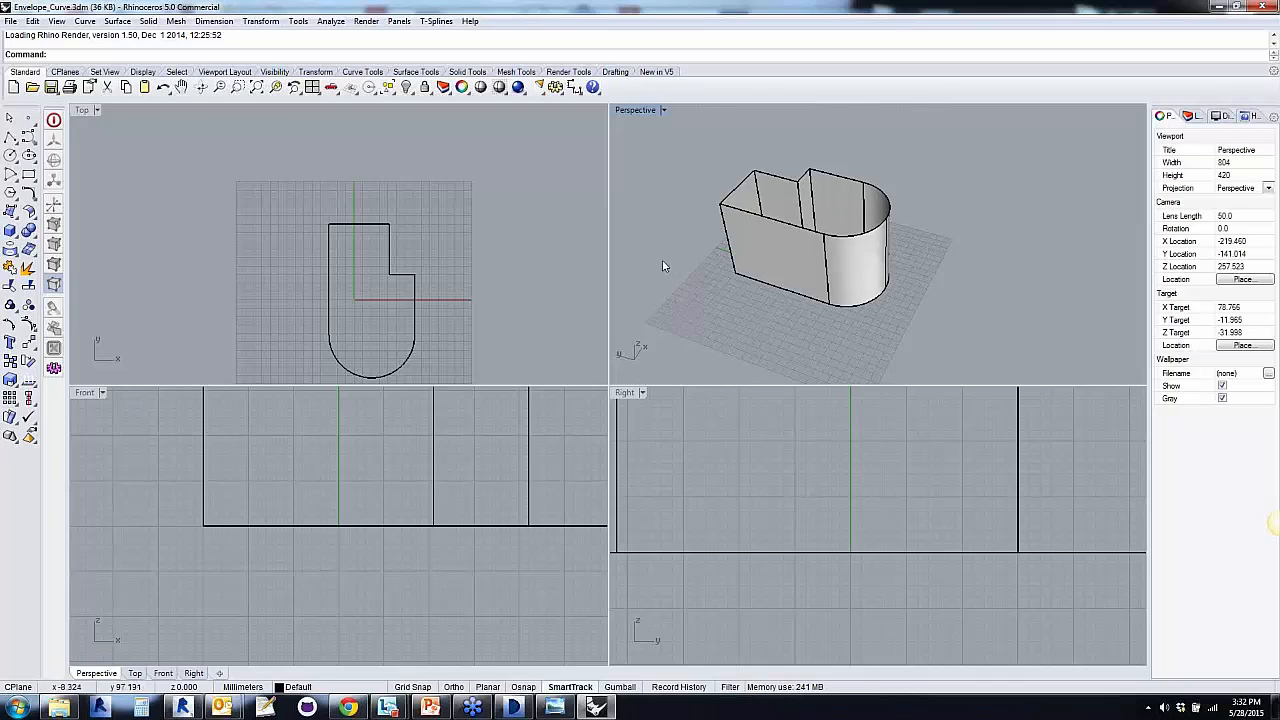
Switch to Revit and close the Rhino2RevitWalls.rvt project
click(1219, 9)
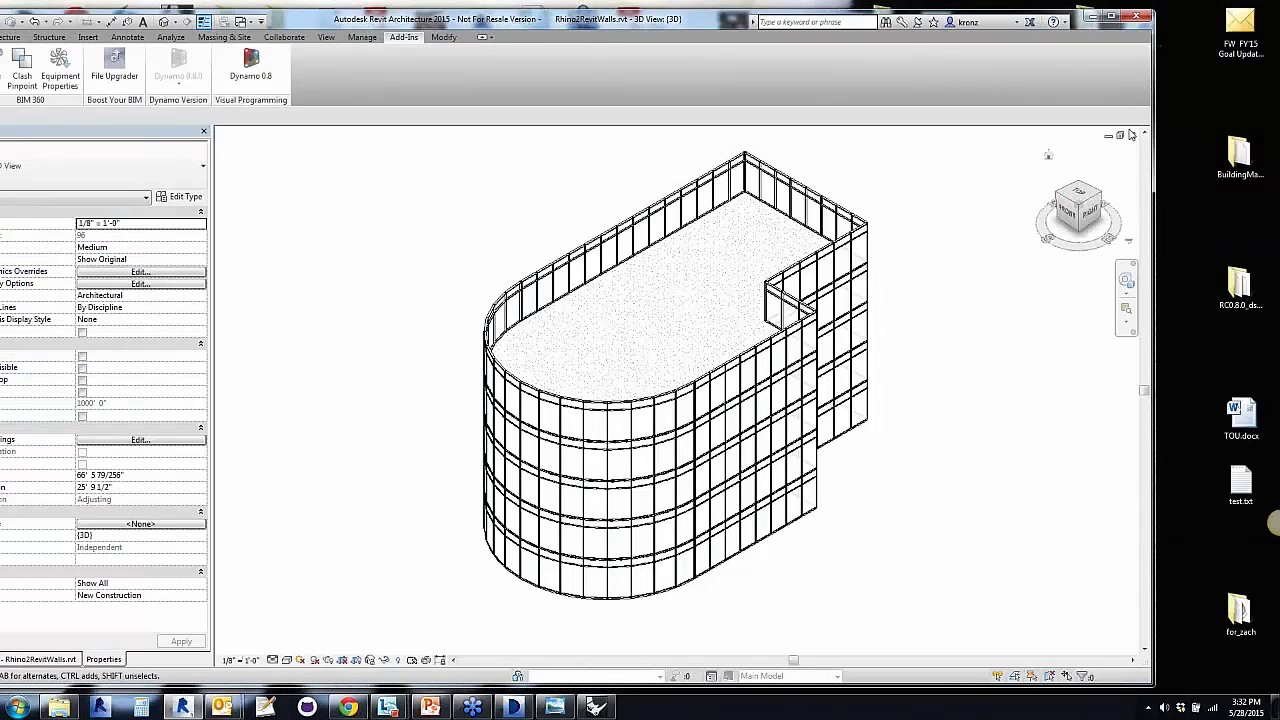
click(1132, 134)
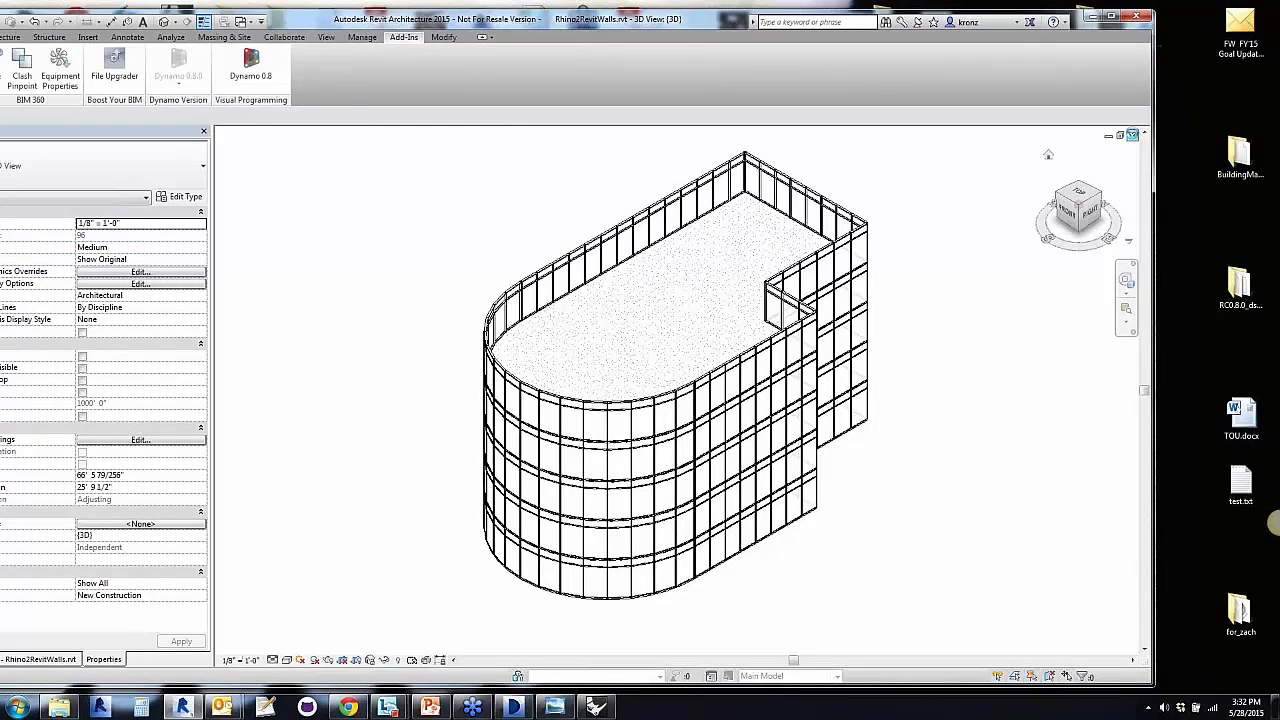
click(672, 362)
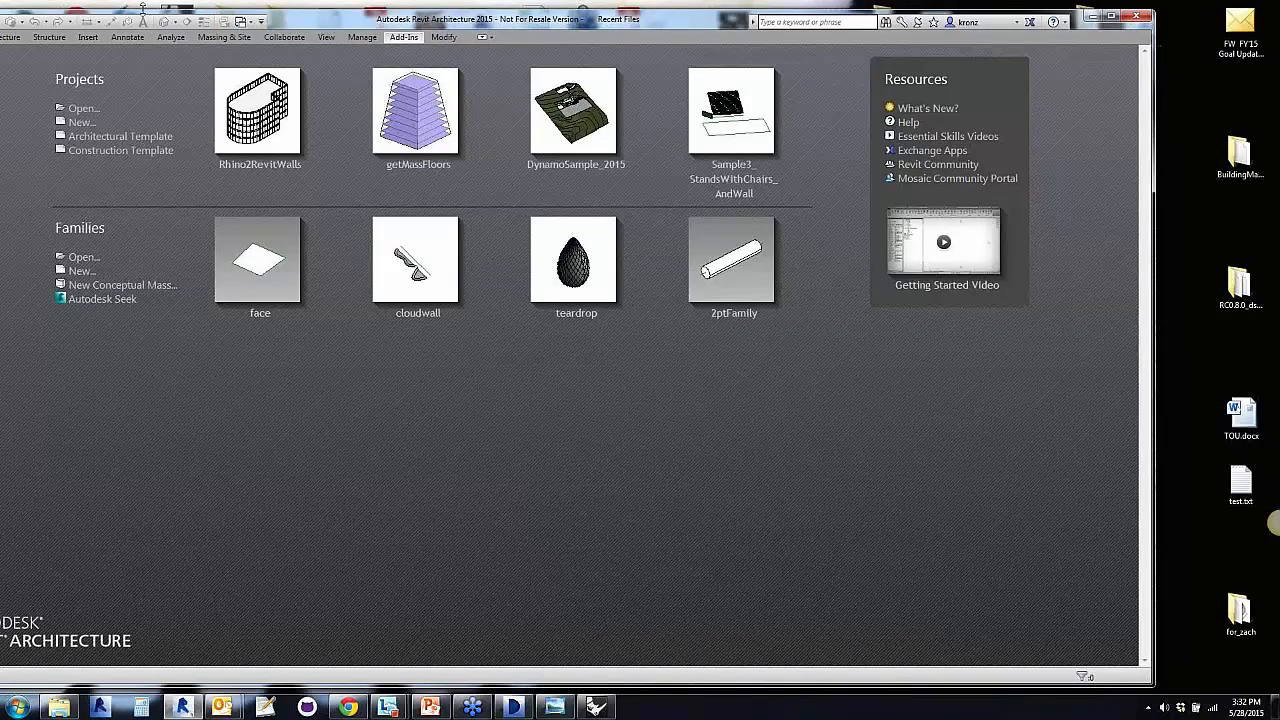
Create a new Revit project based on the Commercial-Default.rte template from the US Imperial templates folder
drag(317, 30, 398, 29)
click(164, 121)
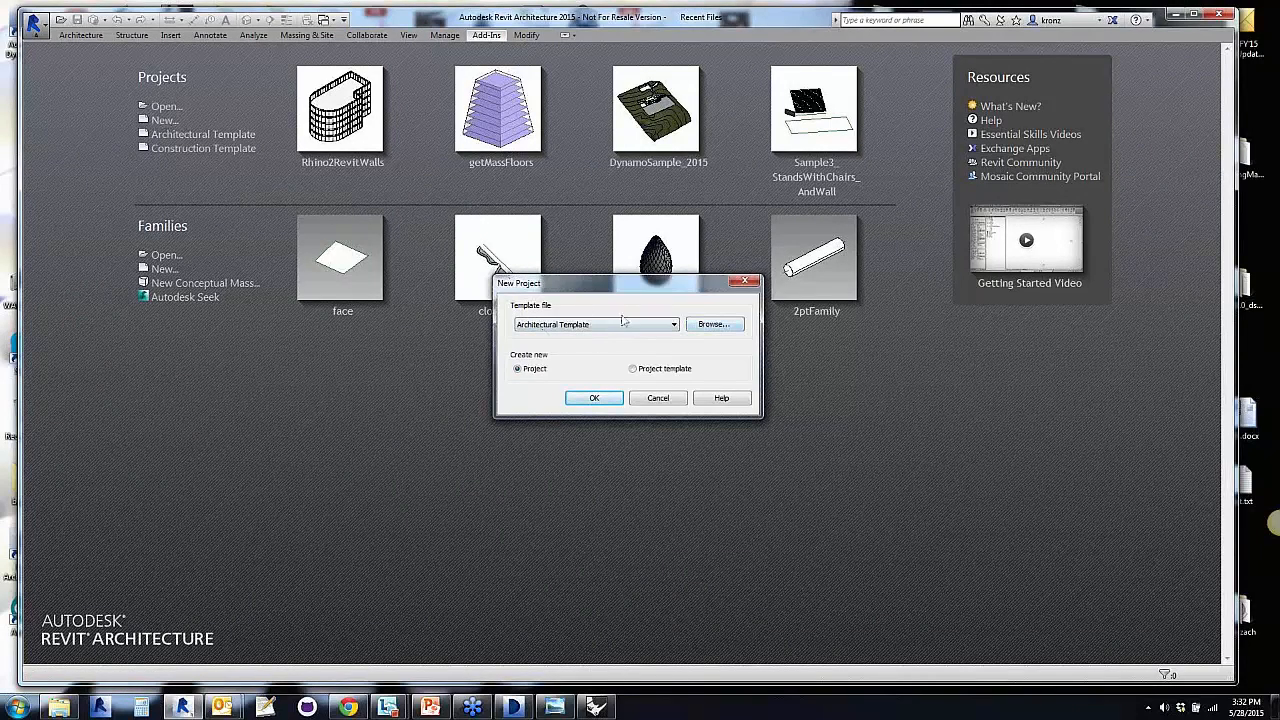
click(717, 328)
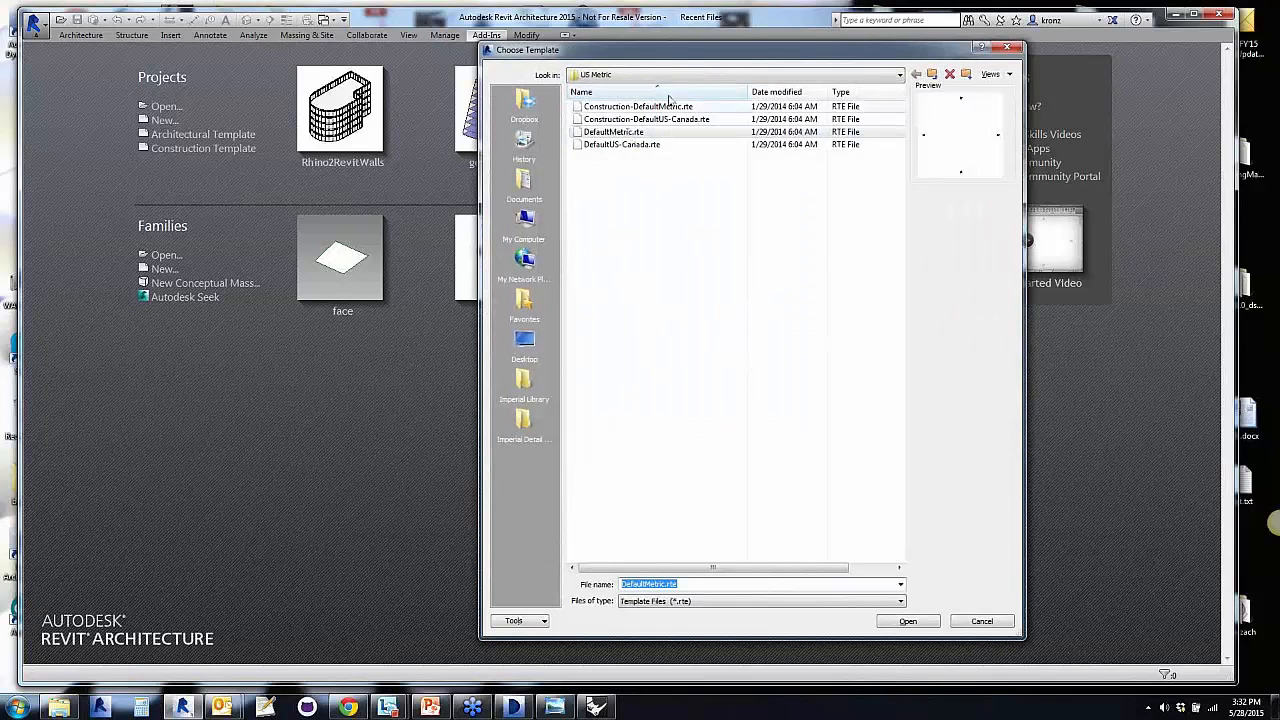
click(933, 75)
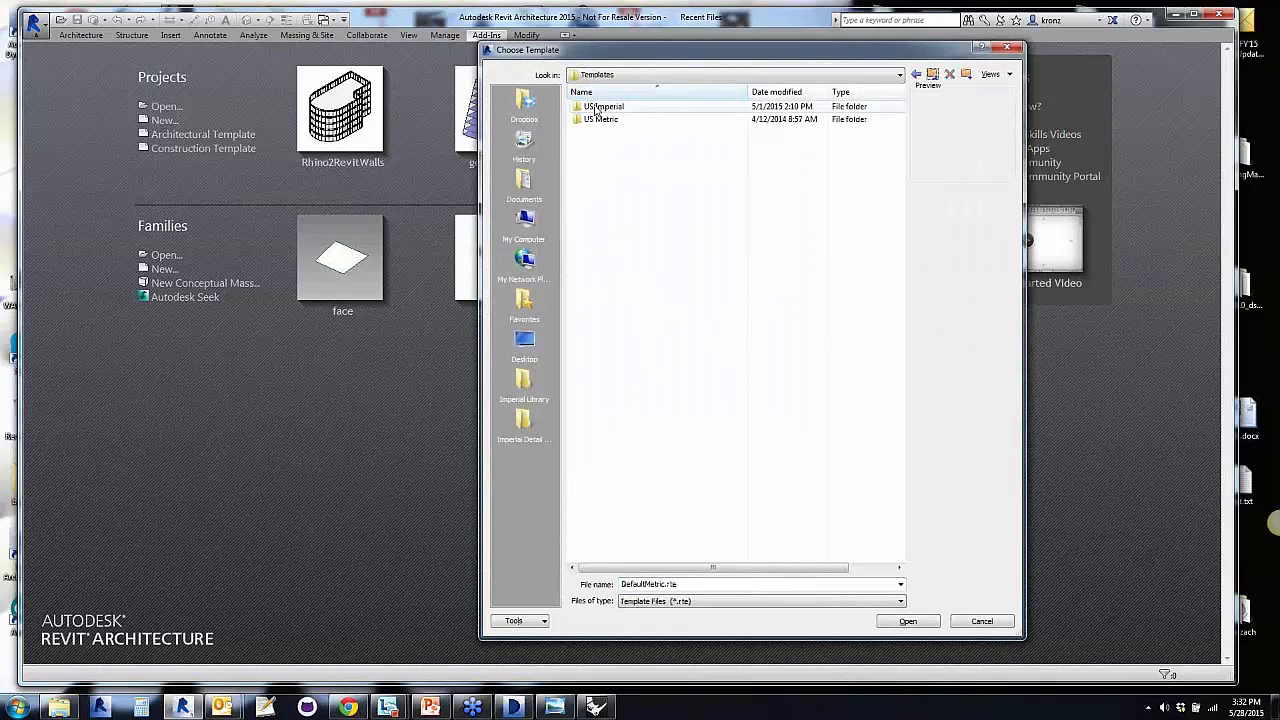
double_click(596, 107)
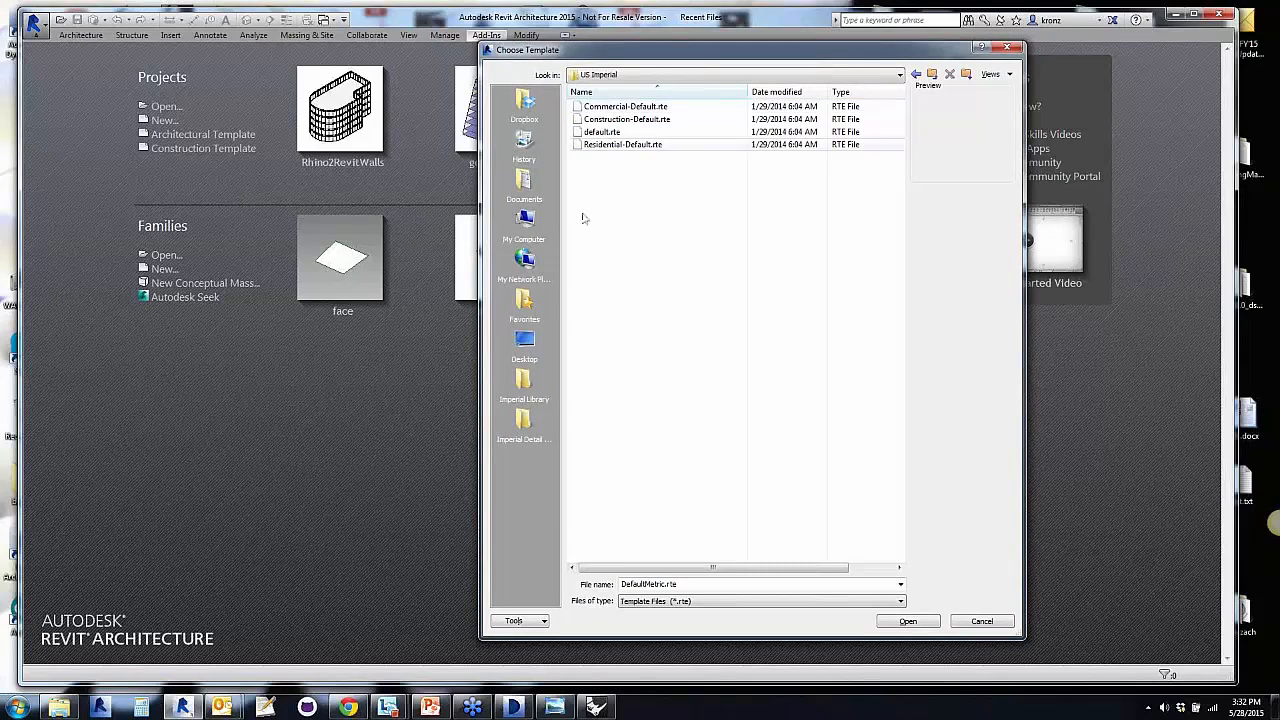
click(618, 108)
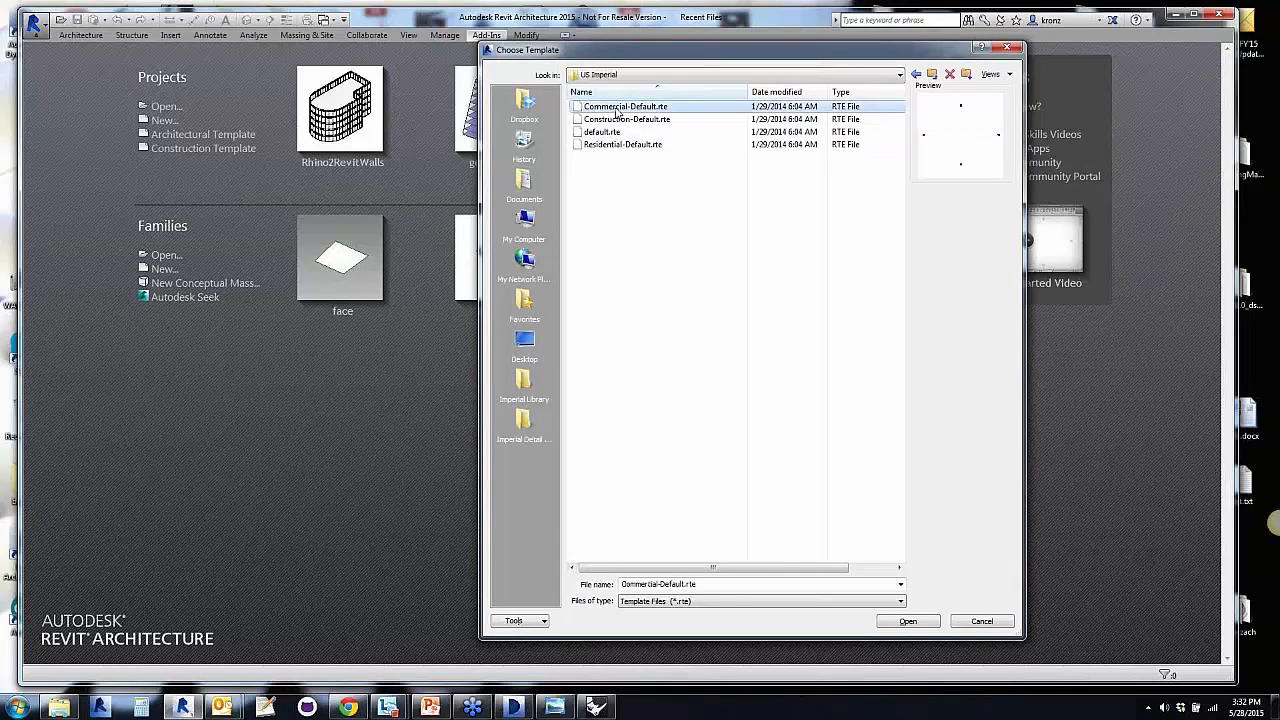
click(905, 621)
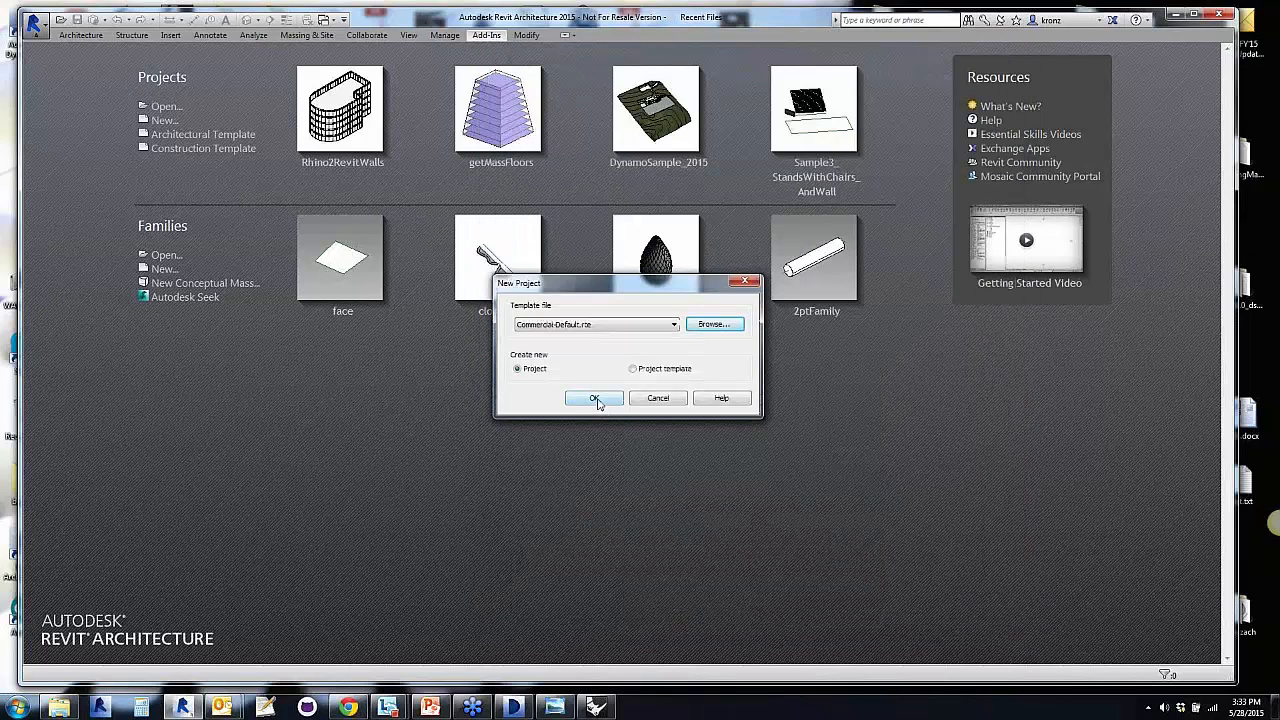
click(594, 398)
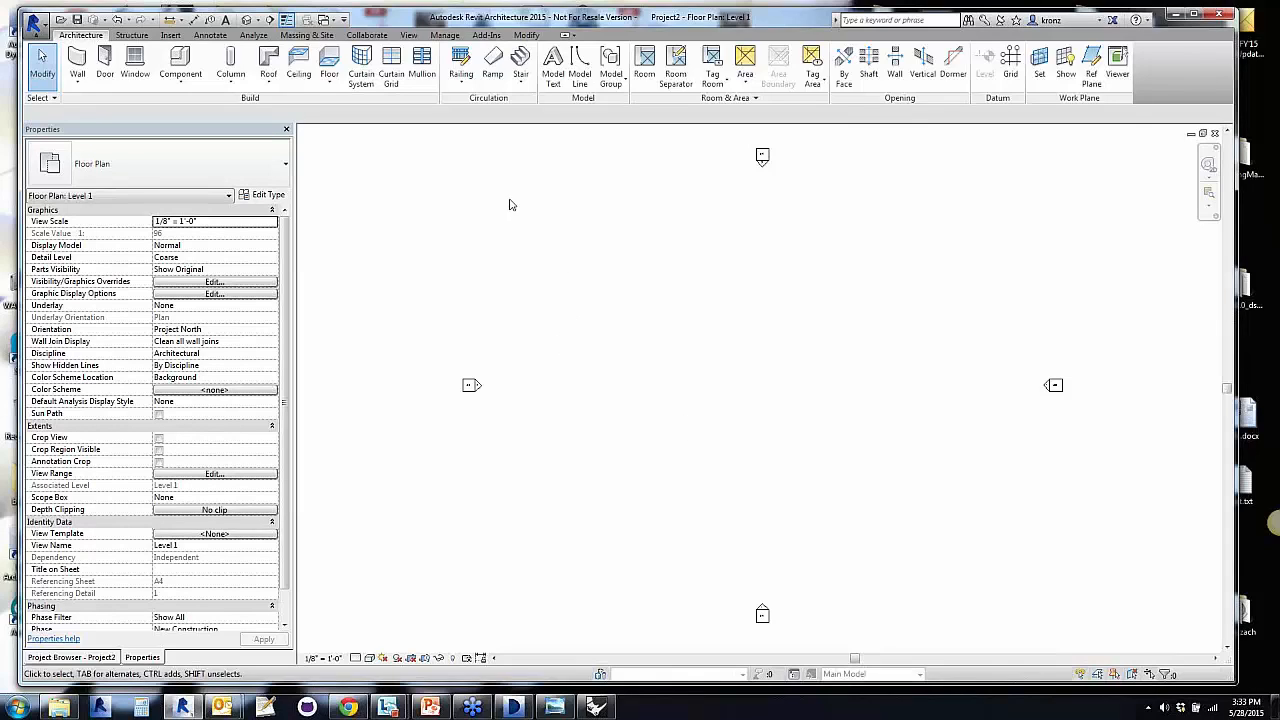
Launch Dynamo 0.8 from the new Revit project and move its window clear of the file browsing area
click(486, 35)
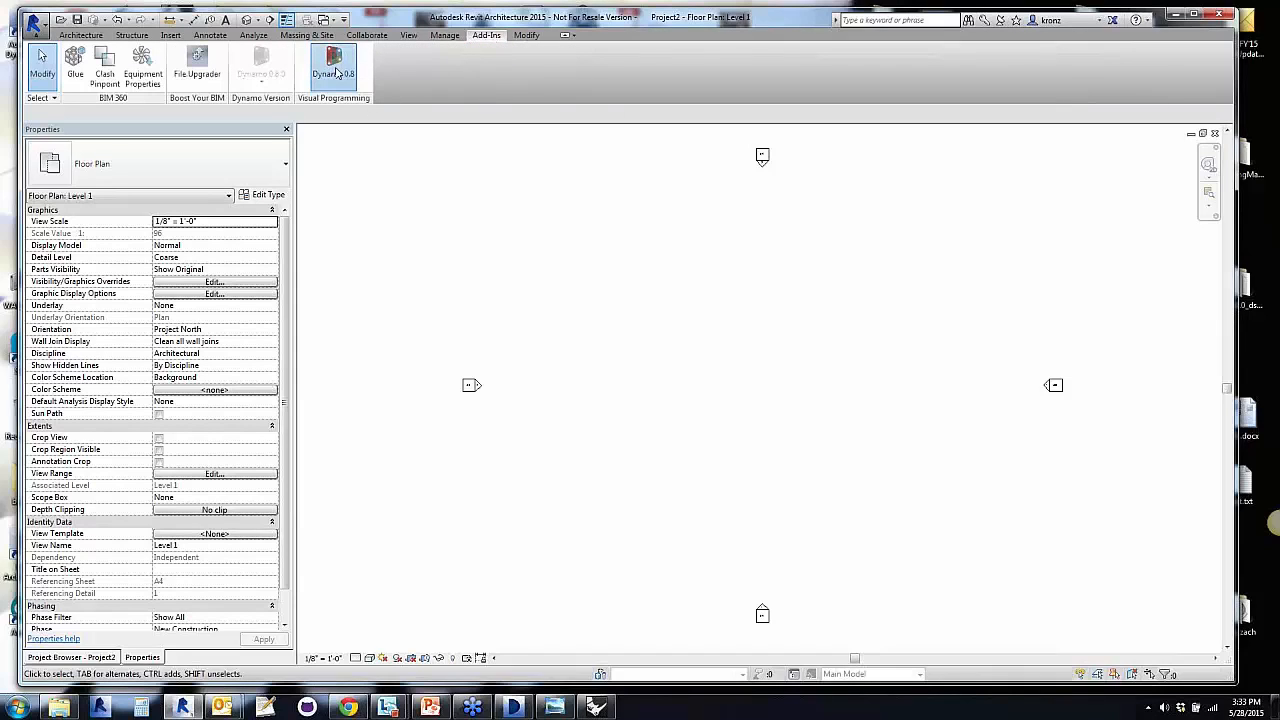
click(336, 72)
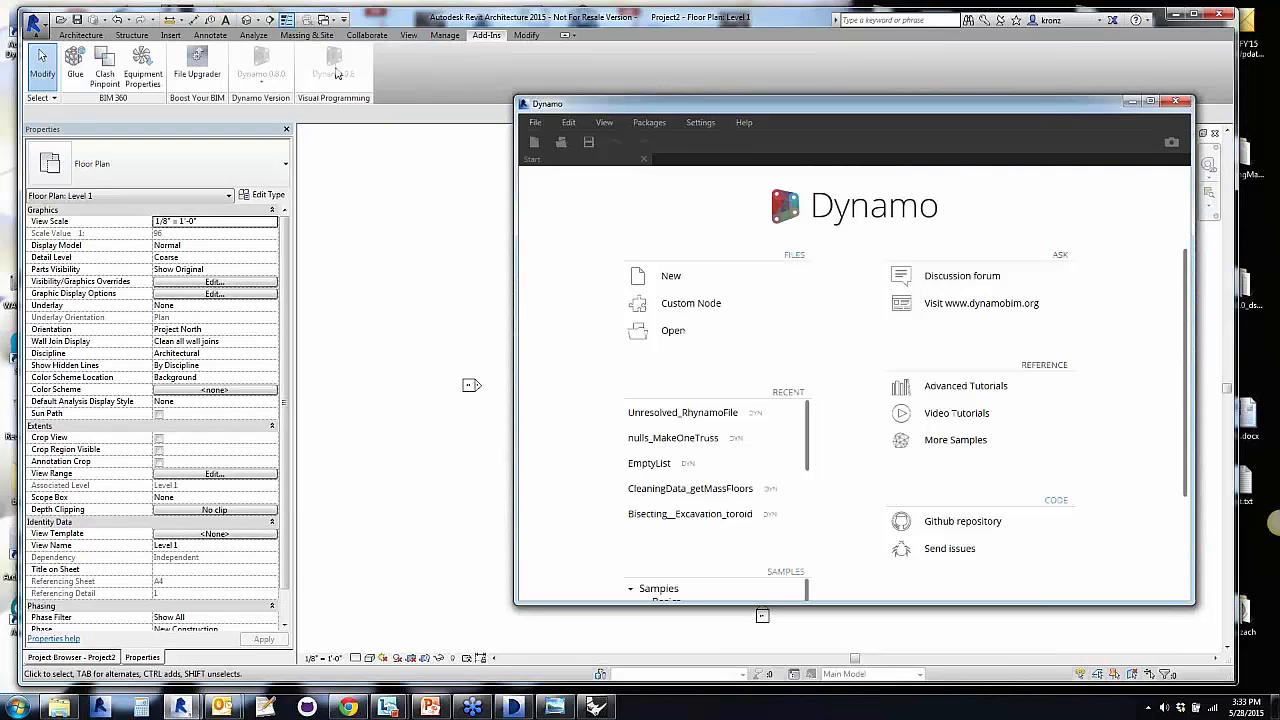
drag(812, 105, 342, 38)
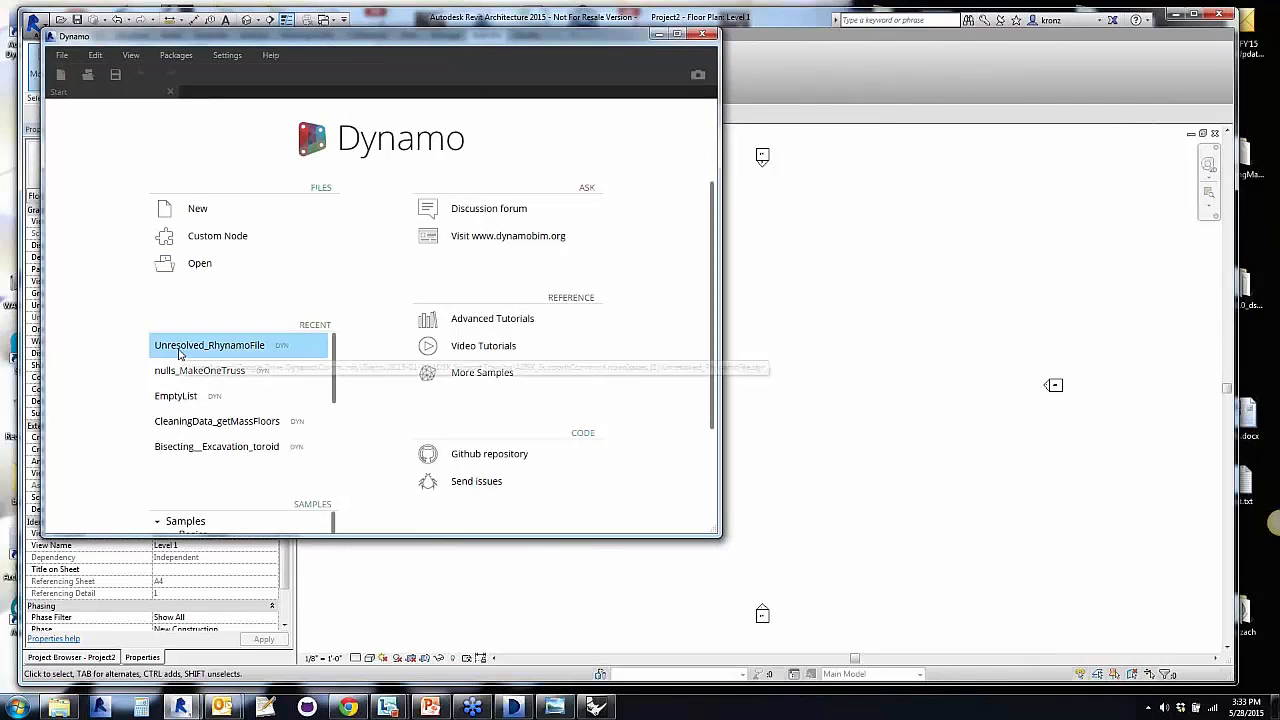
Open Rhino2RevitWalls.dyn from the RhinoAndRevit folder in Dynamo and enlarge the Dynamo window to full screen
click(60, 707)
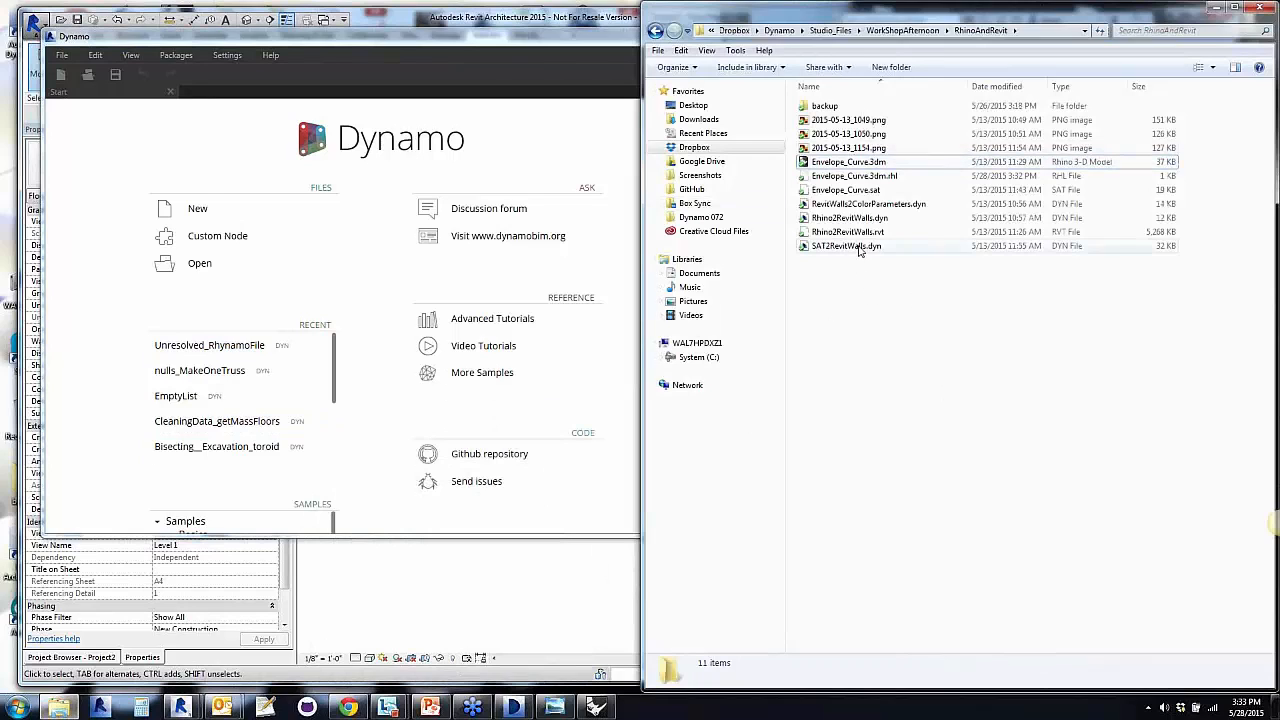
click(845, 220)
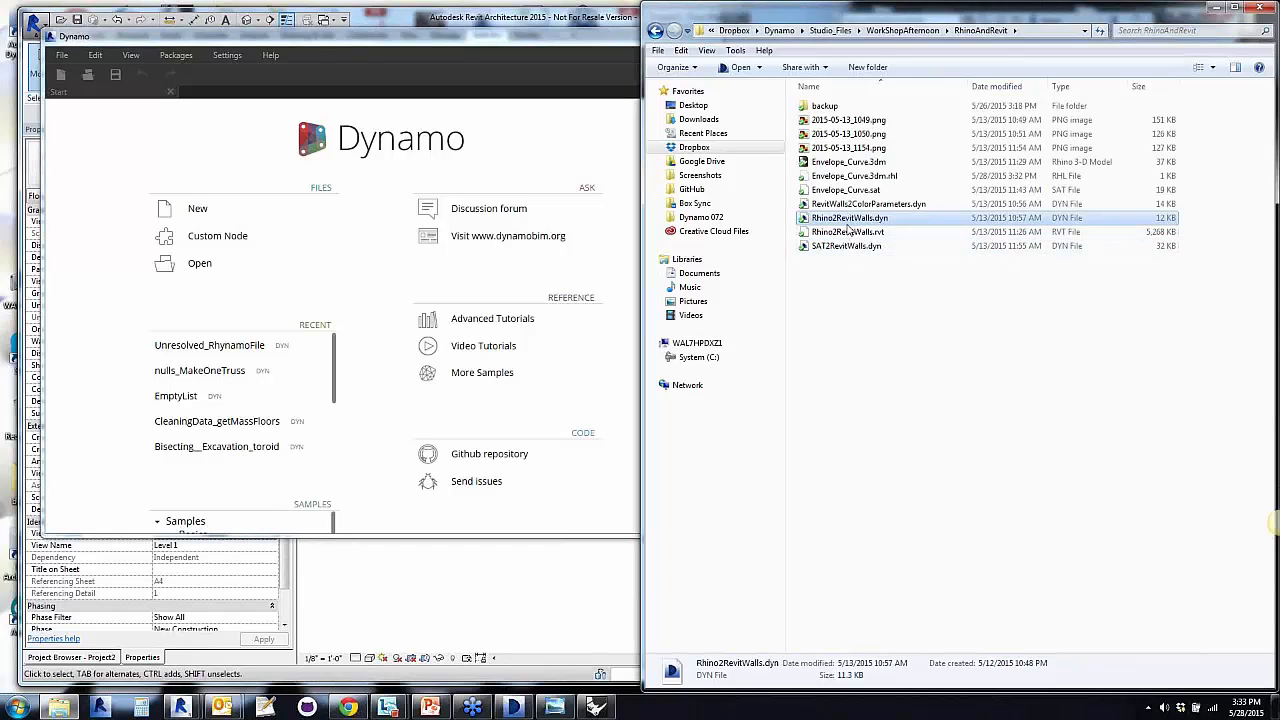
drag(849, 218, 350, 282)
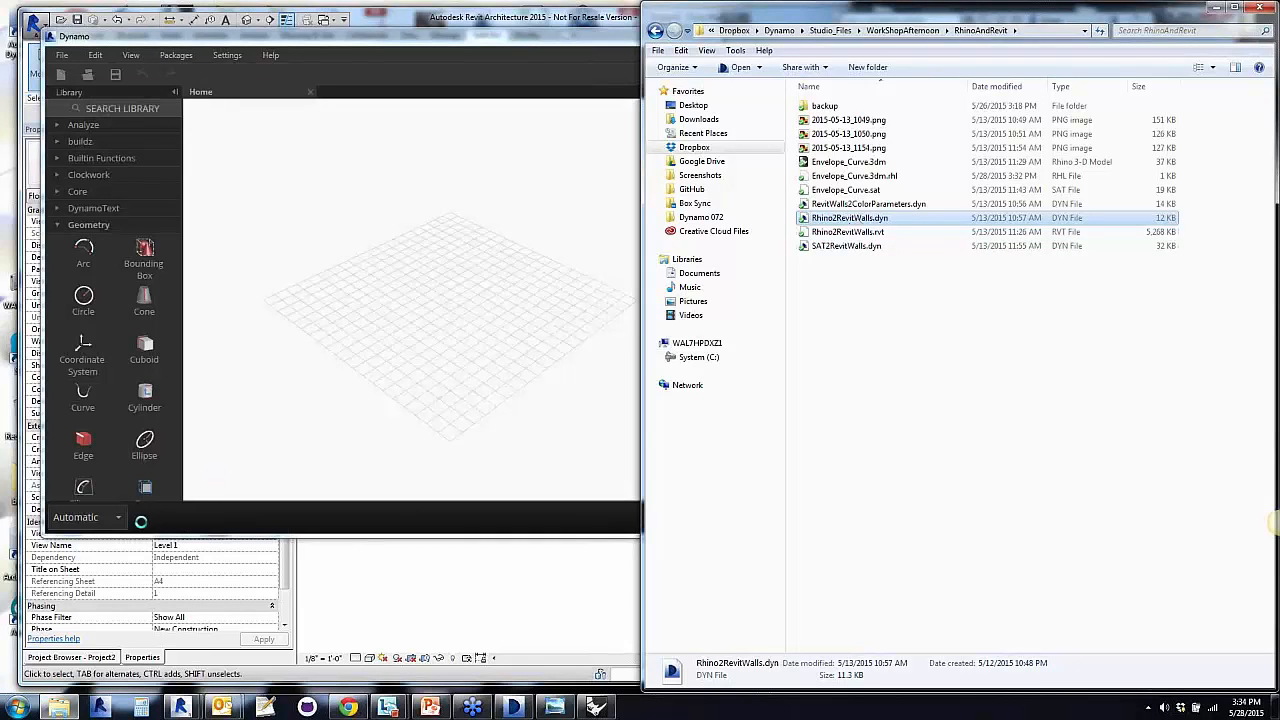
click(243, 363)
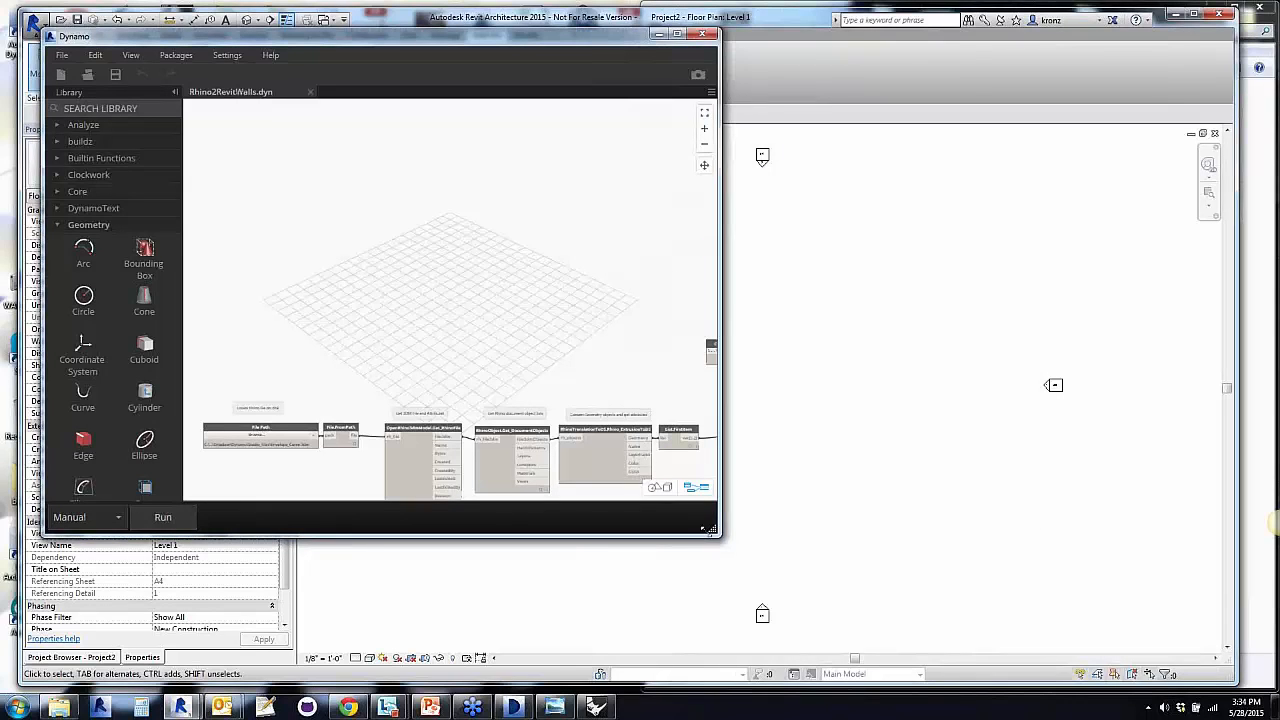
drag(714, 530, 1157, 623)
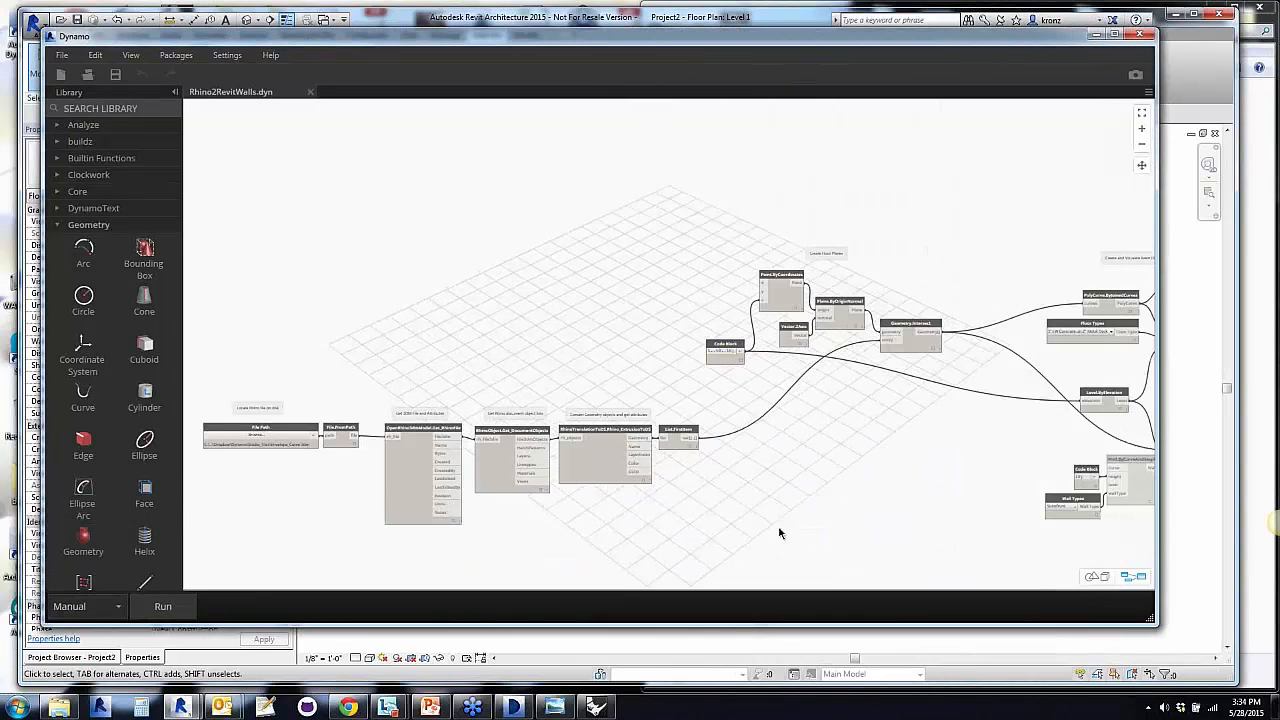
click(1120, 36)
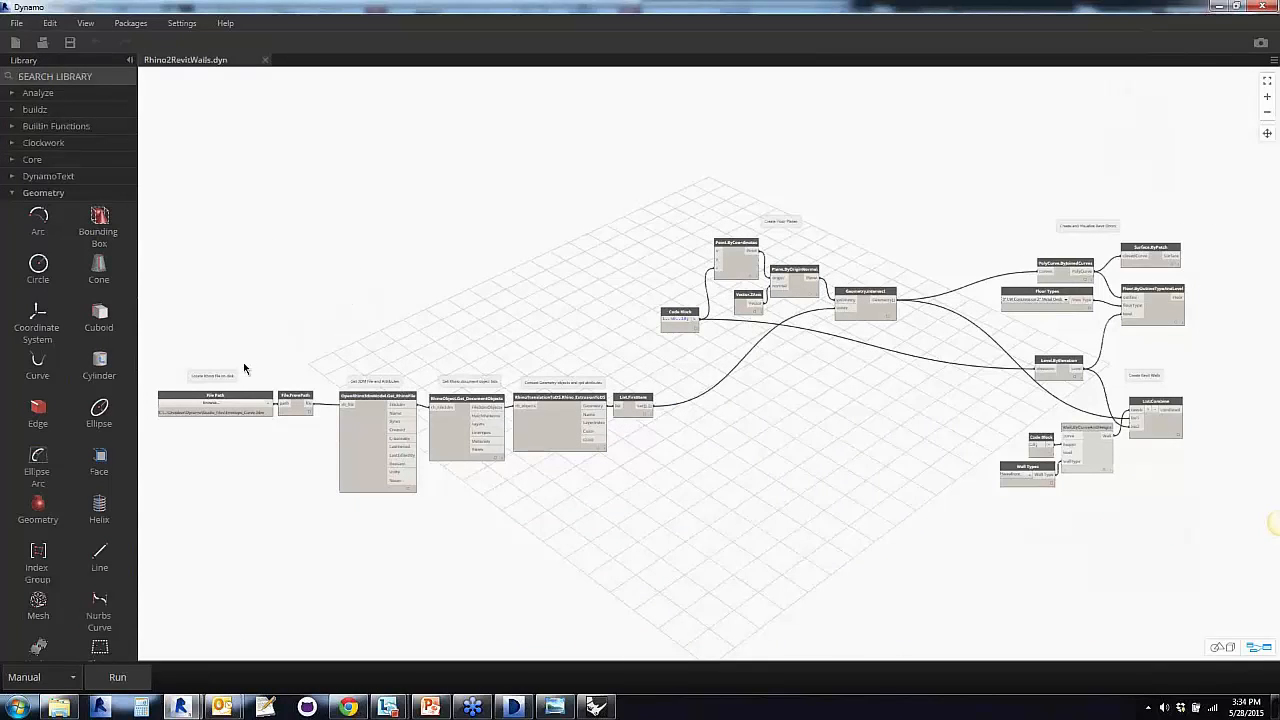
Examine the graph's node groups for reading the Rhino file, creating floor planes, and building the Revit floors and walls
scroll(151, 438, up, 5)
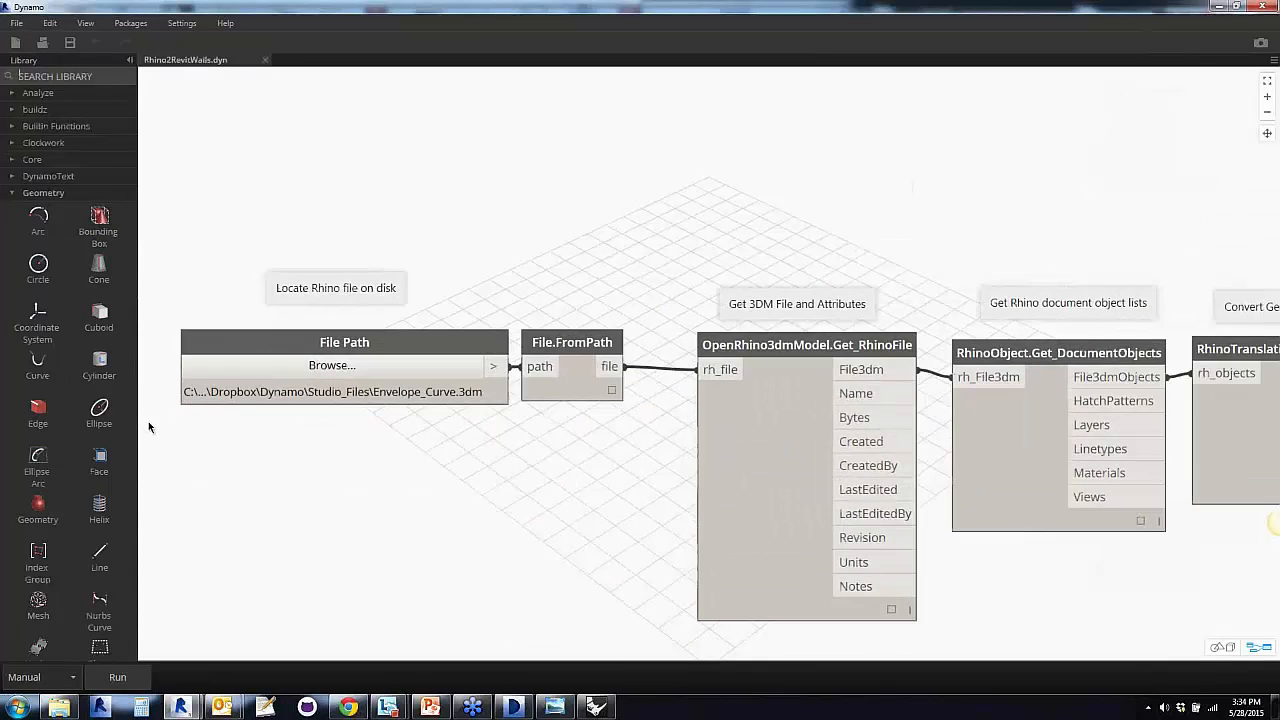
scroll(250, 442, down, 2)
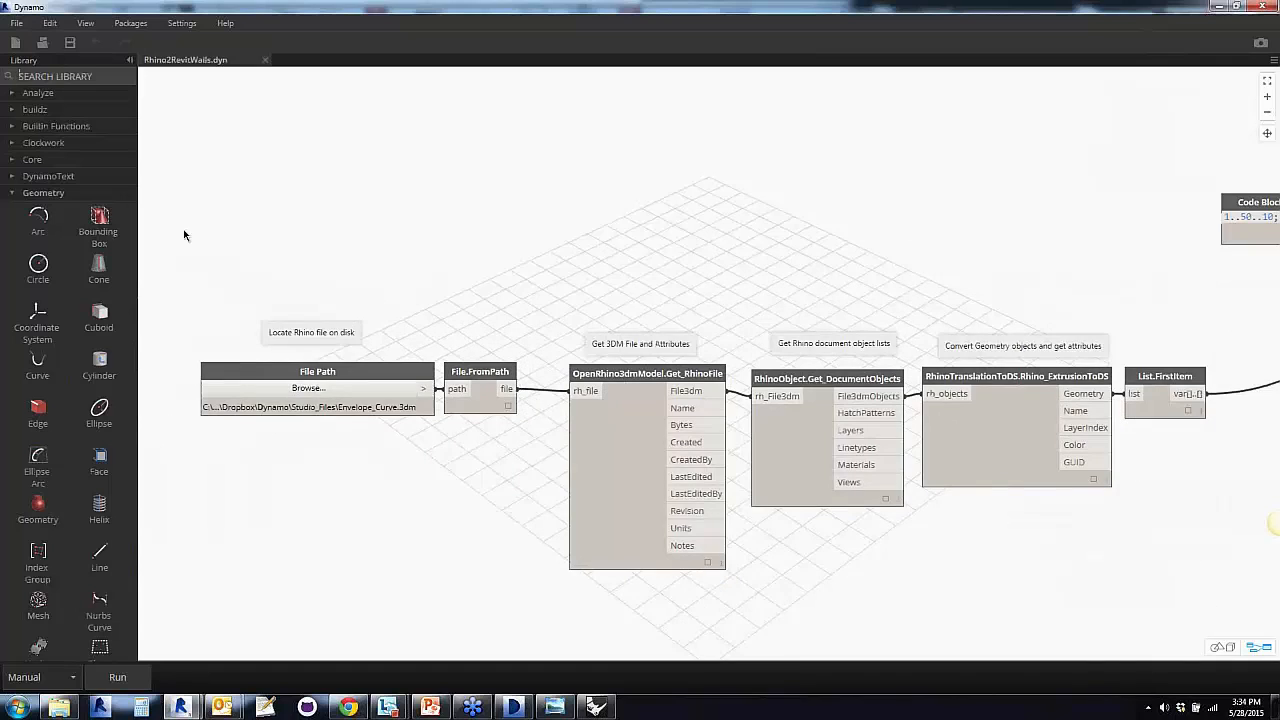
drag(184, 231, 1227, 610)
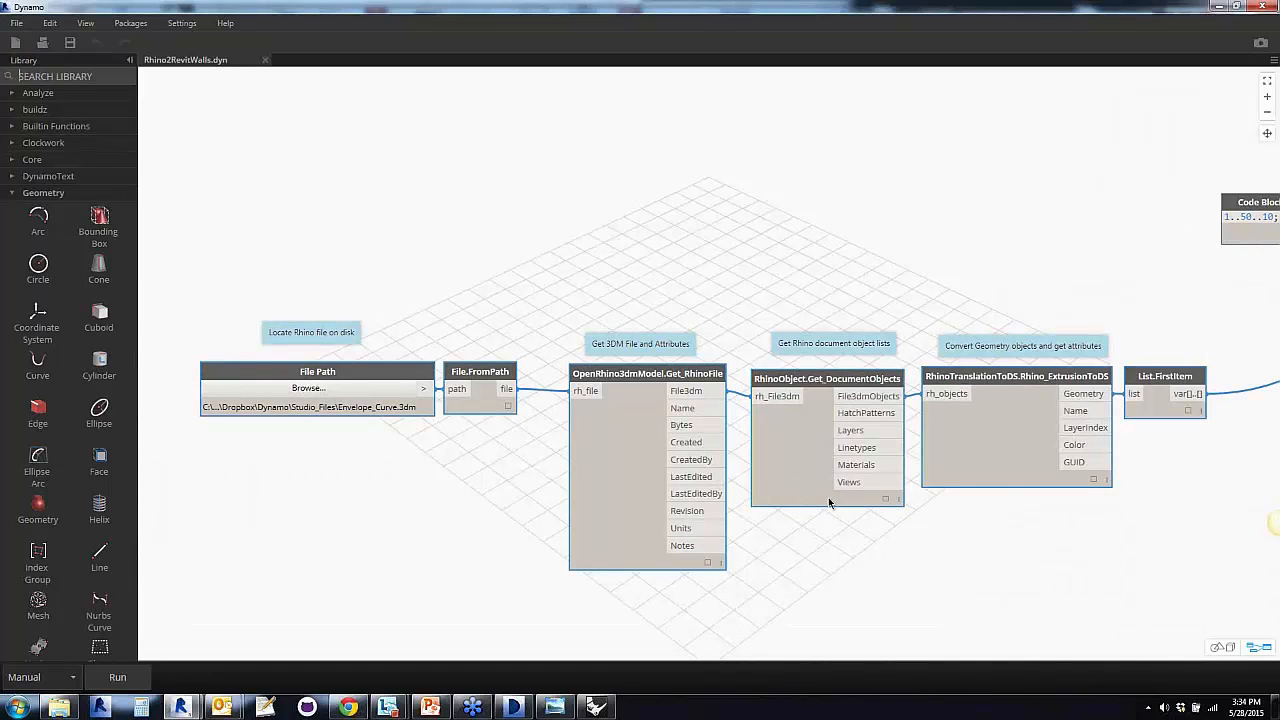
scroll(642, 484, down, 6)
scroll(571, 414, up, 6)
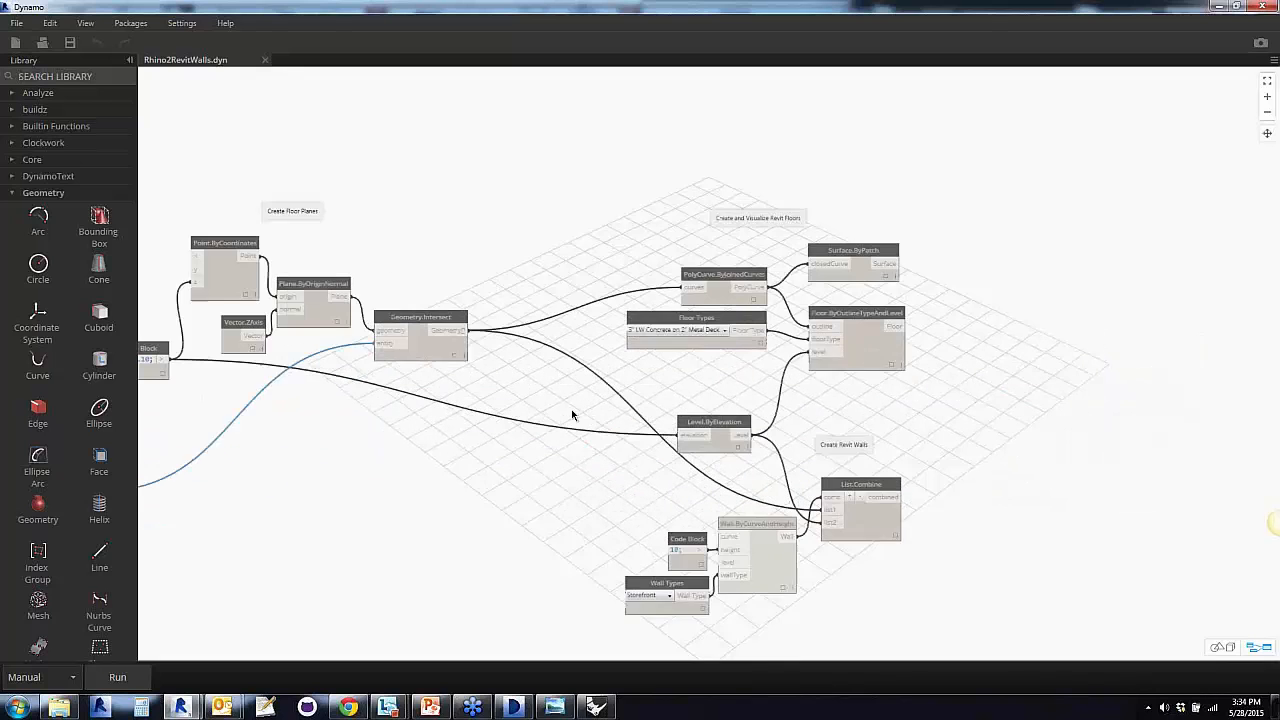
middle_drag(593, 443, 594, 459)
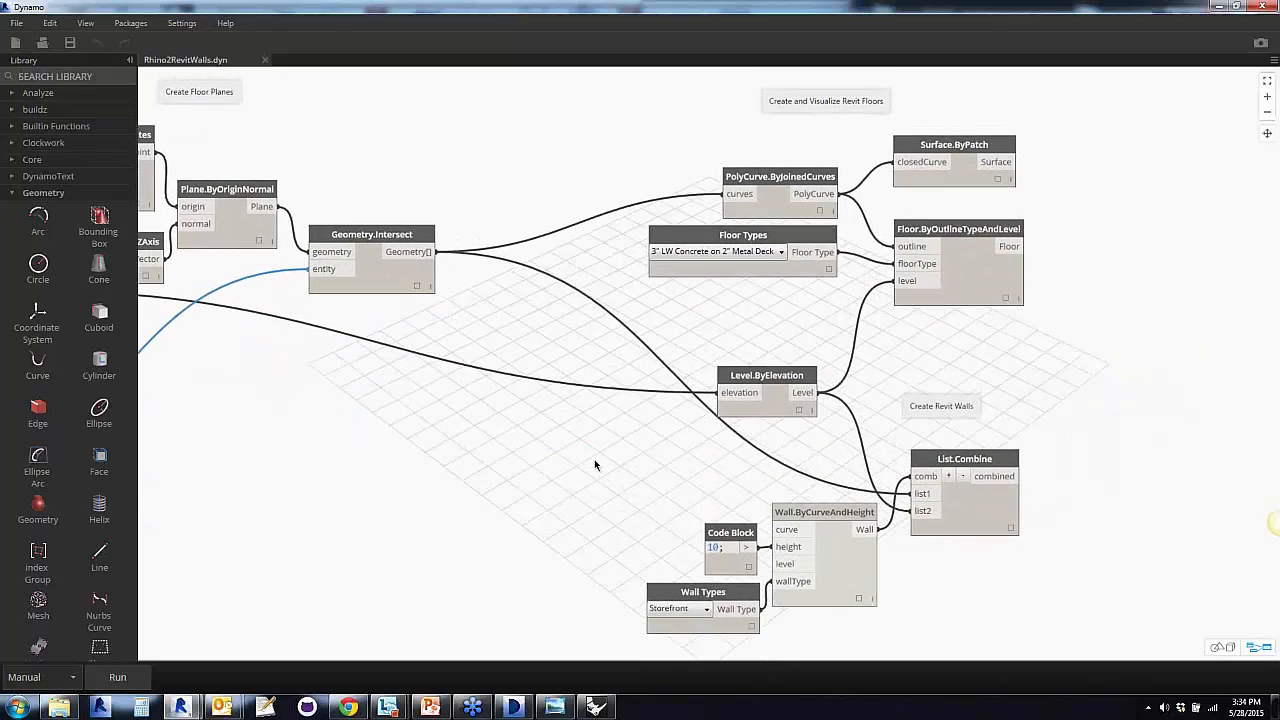
drag(543, 89, 925, 178)
drag(1025, 228, 1058, 338)
click(498, 320)
drag(510, 315, 962, 638)
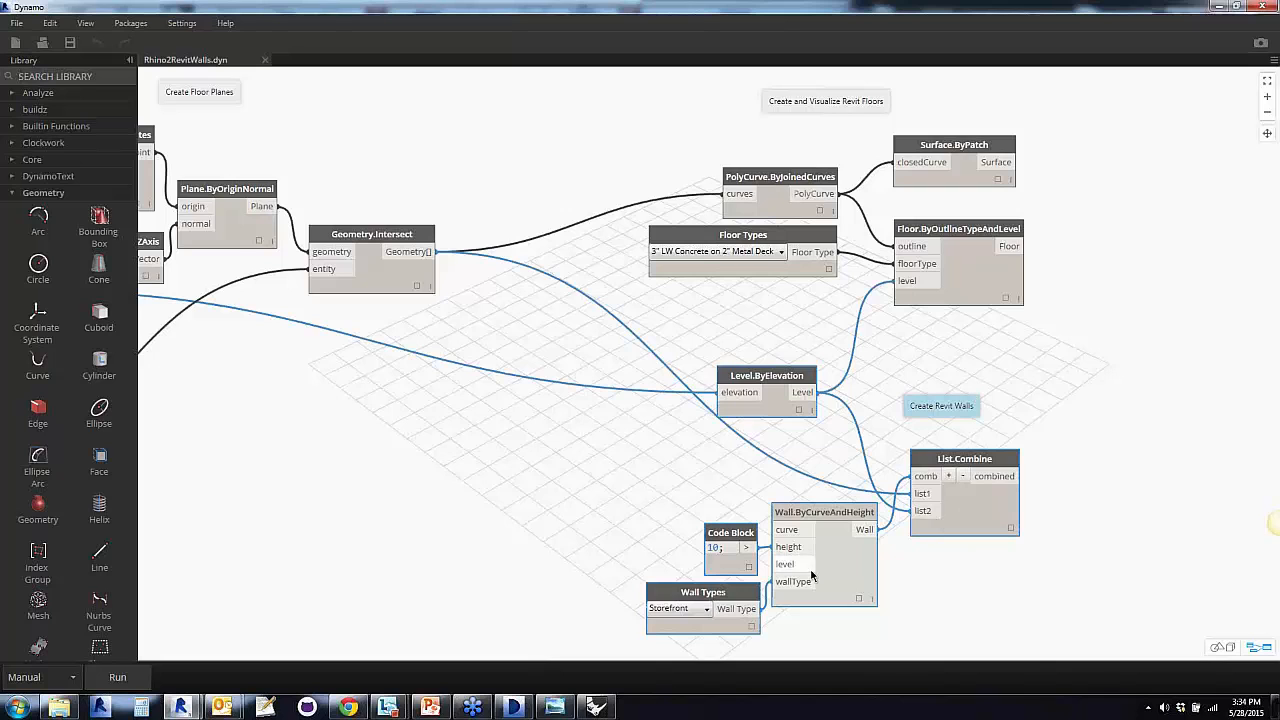
click(662, 537)
scroll(380, 484, down, 4)
middle_drag(374, 482, 707, 420)
scroll(592, 220, up, 5)
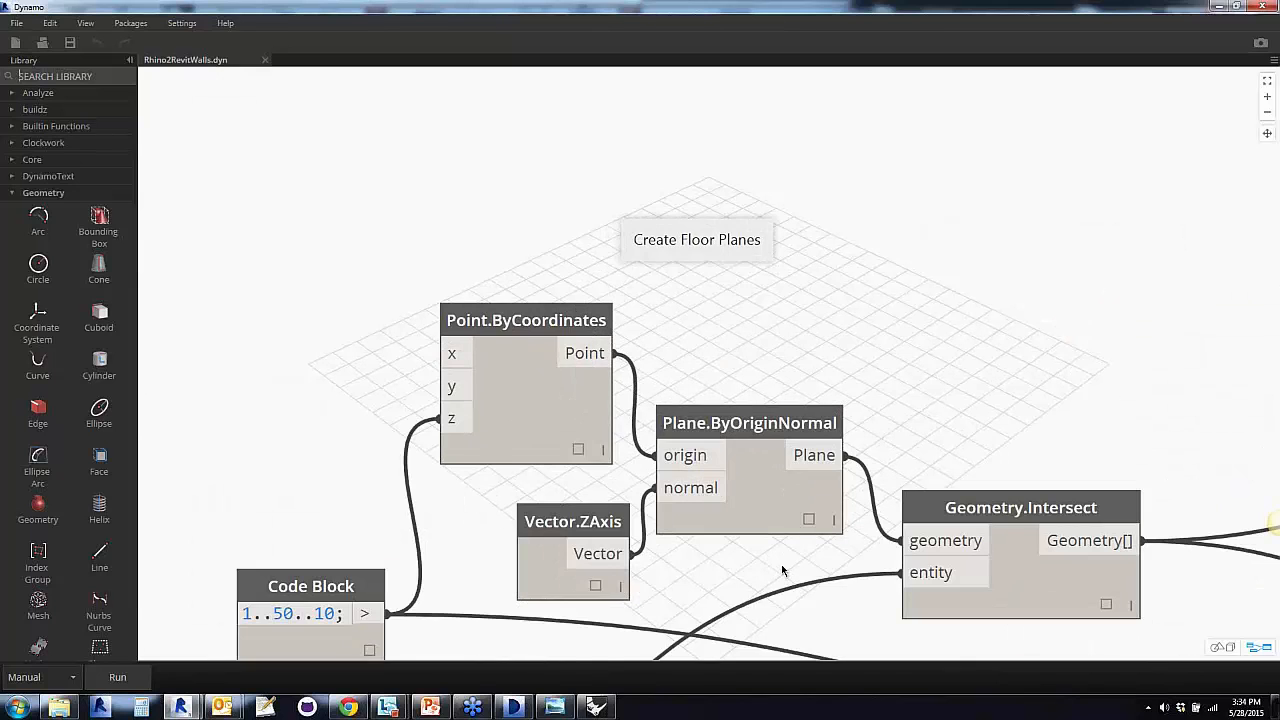
middle_drag(783, 570, 812, 451)
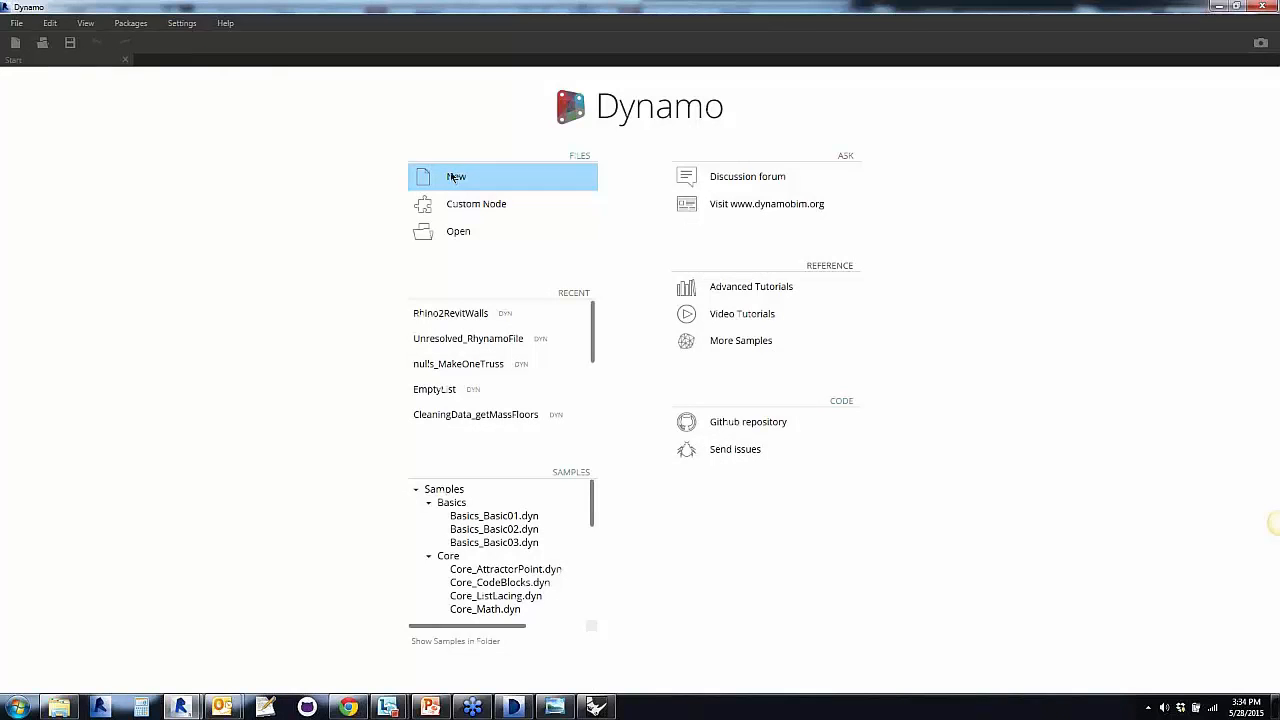
Start a new Dynamo workspace, expand only the Rhynamo category in the library and widen the library
click(451, 177)
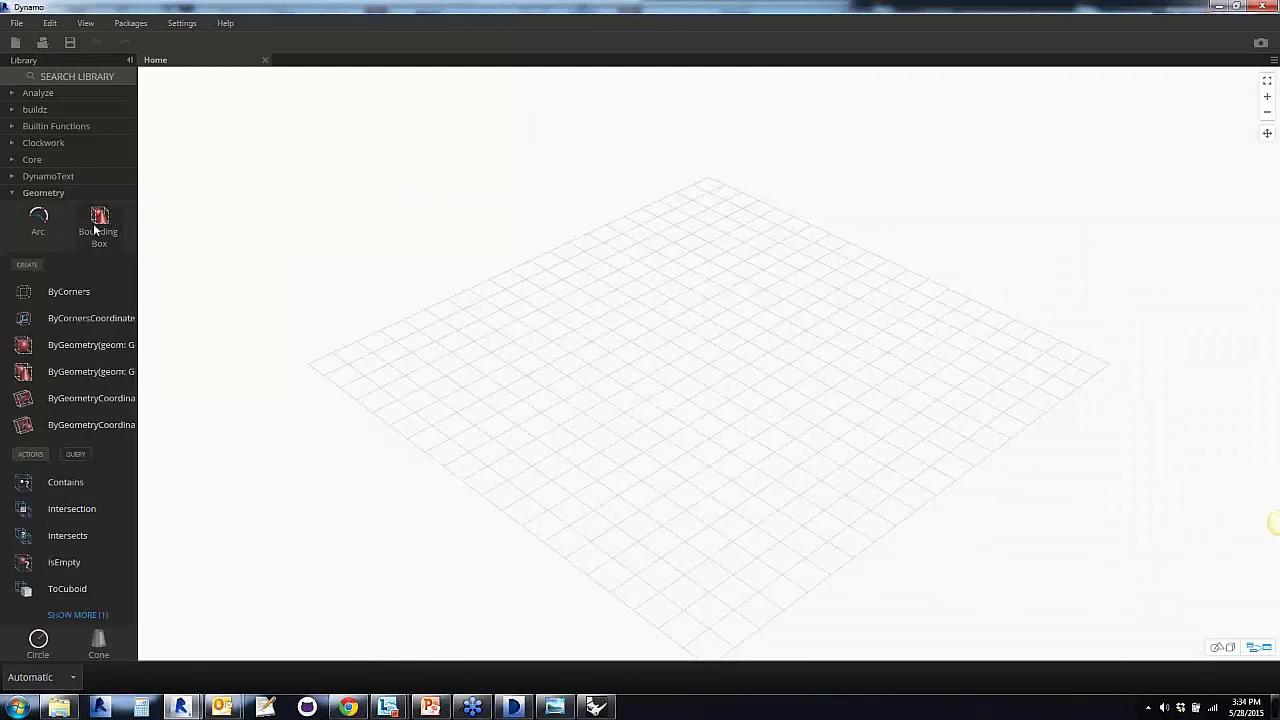
click(12, 194)
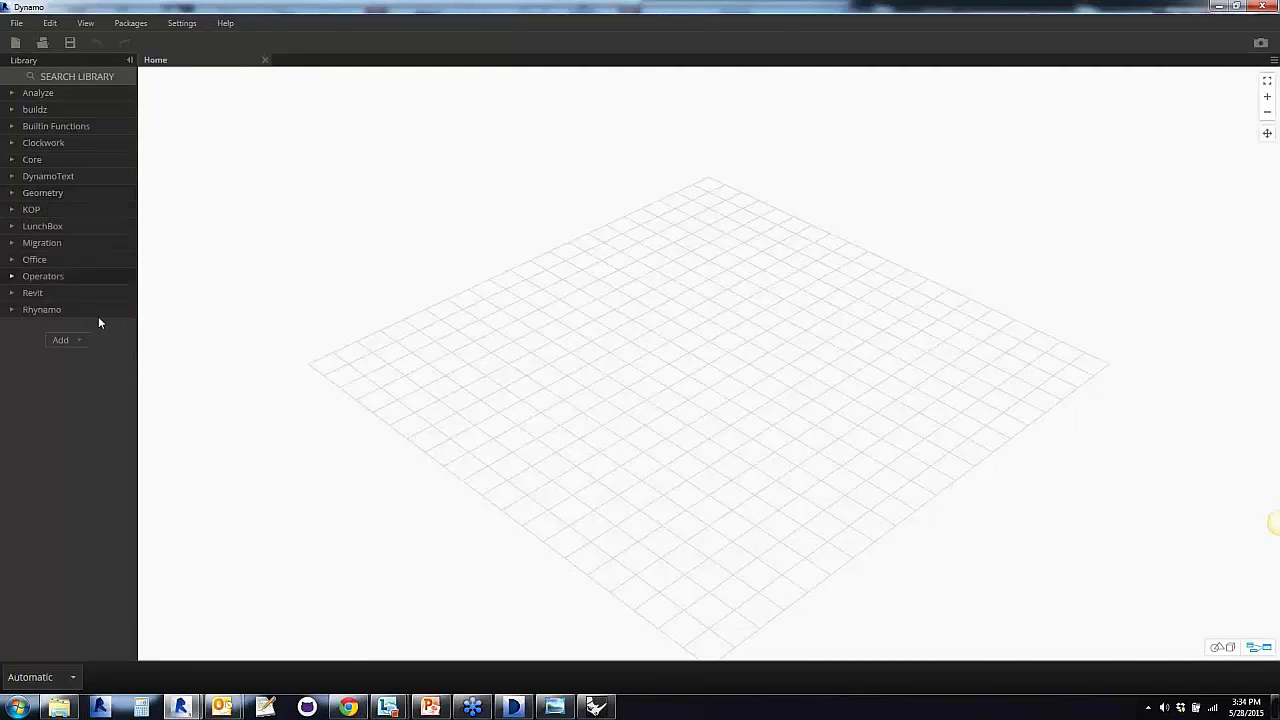
click(13, 310)
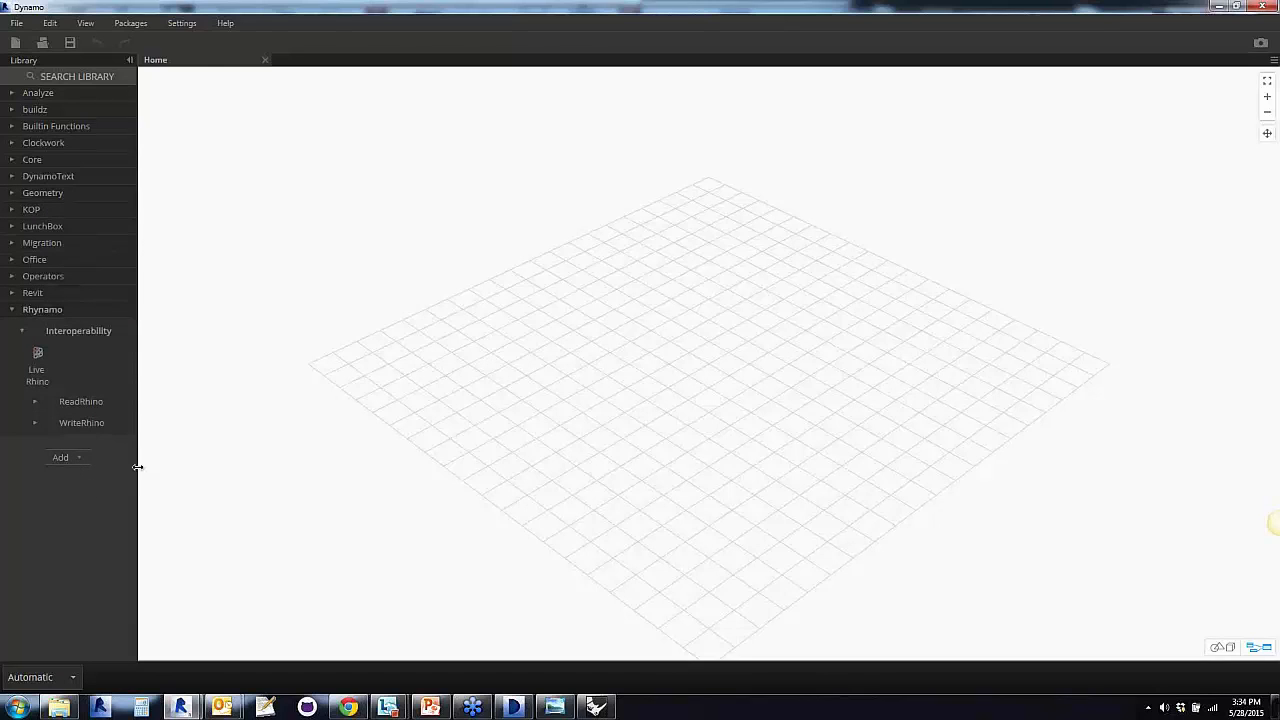
drag(138, 467, 250, 476)
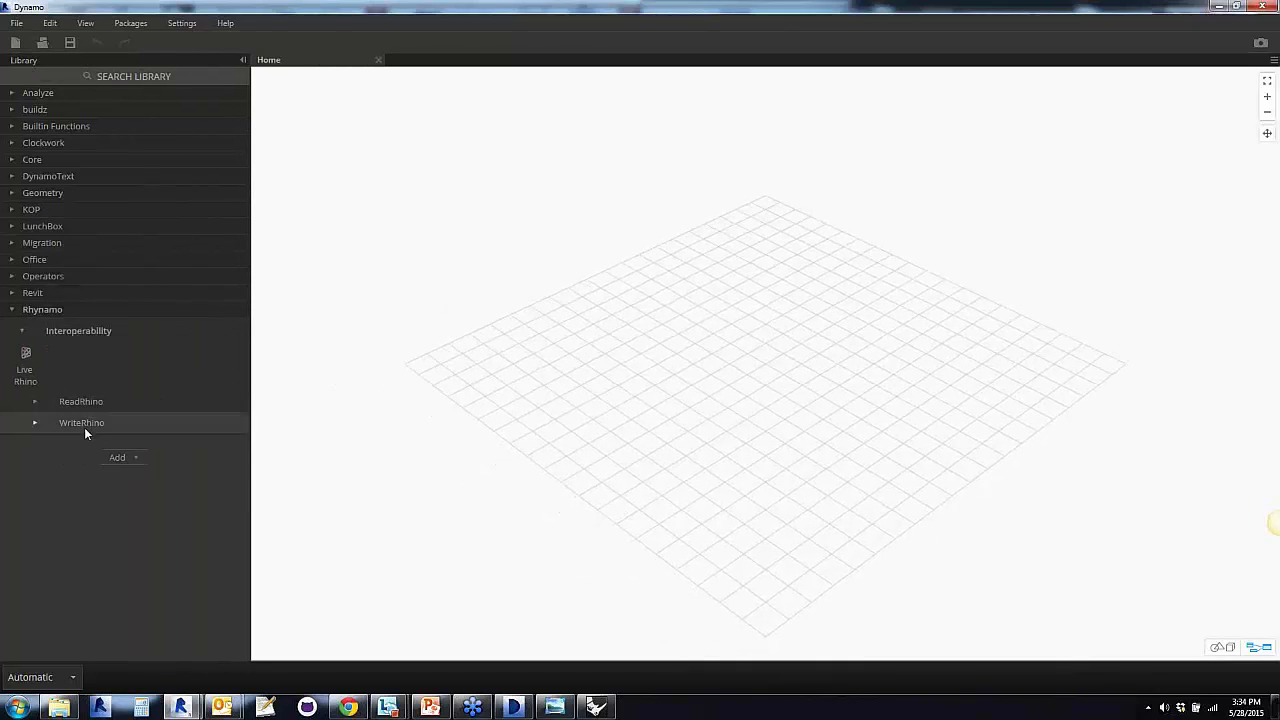
Add the OpenRhino3dmModel.Get_RhinoFile node from Rhynamo's ReadRhino group and reposition it slightly up and to the left on the canvas
click(40, 402)
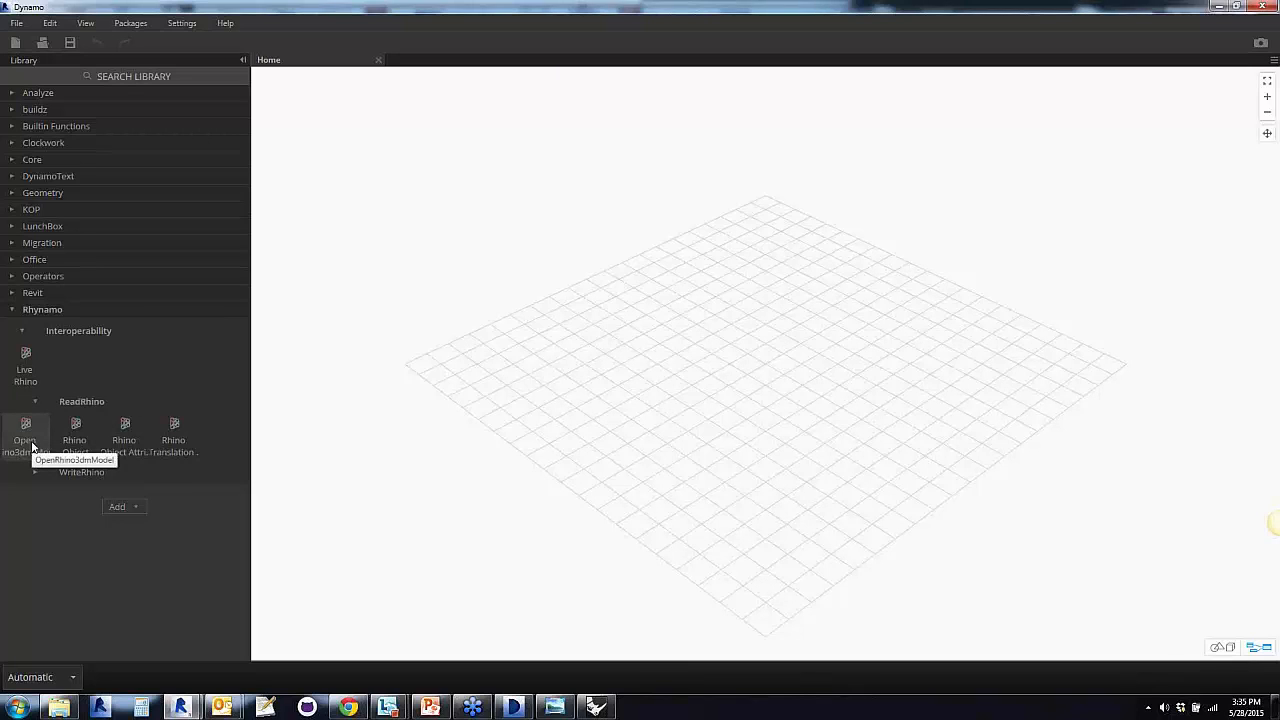
click(31, 447)
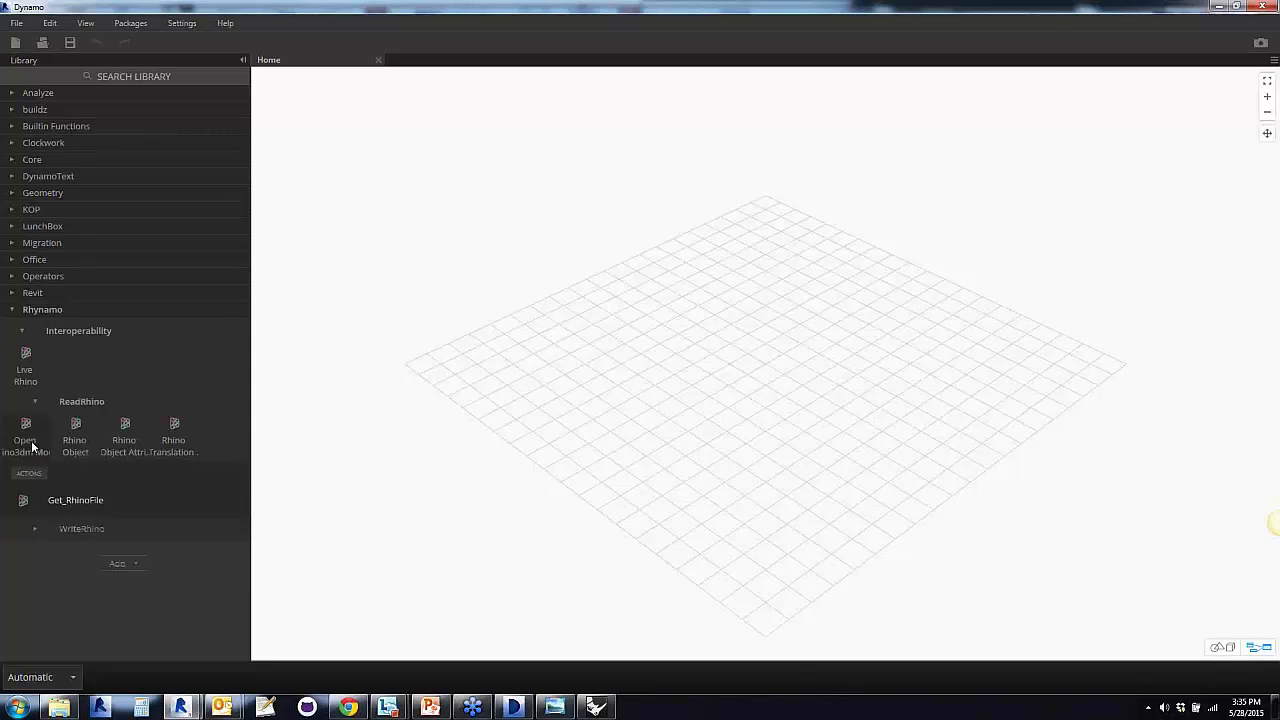
click(69, 502)
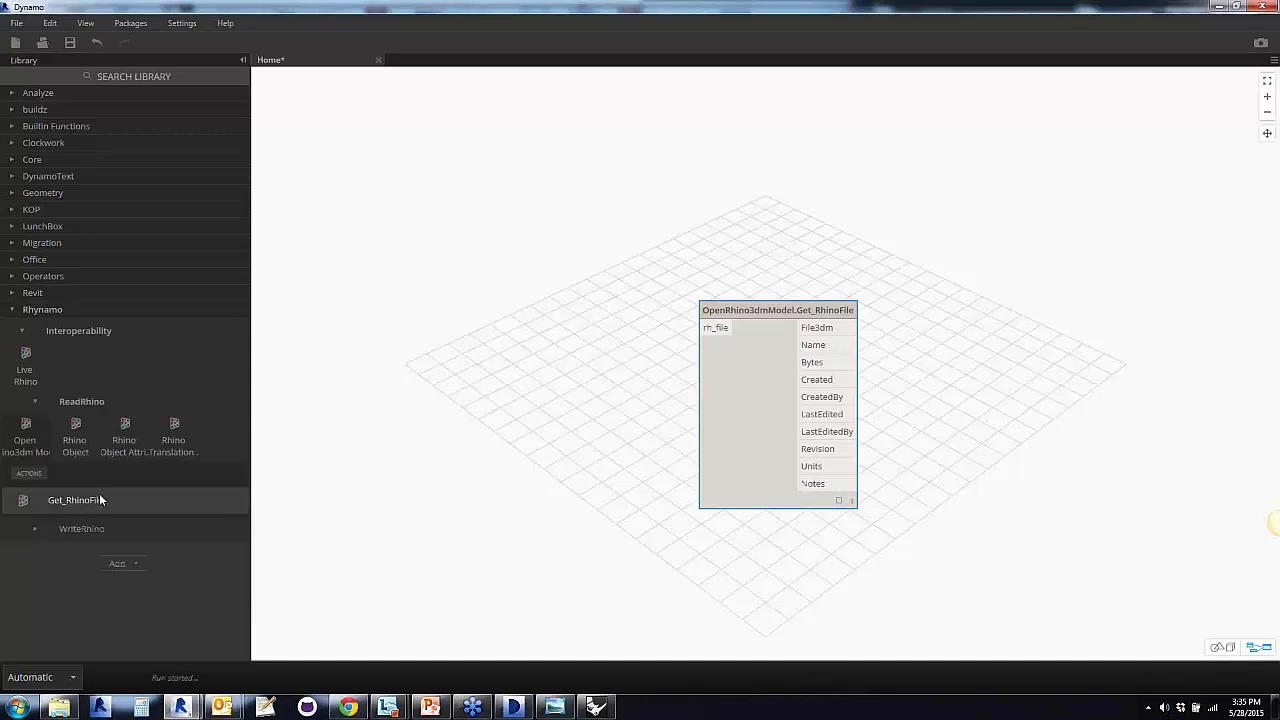
drag(770, 452, 691, 394)
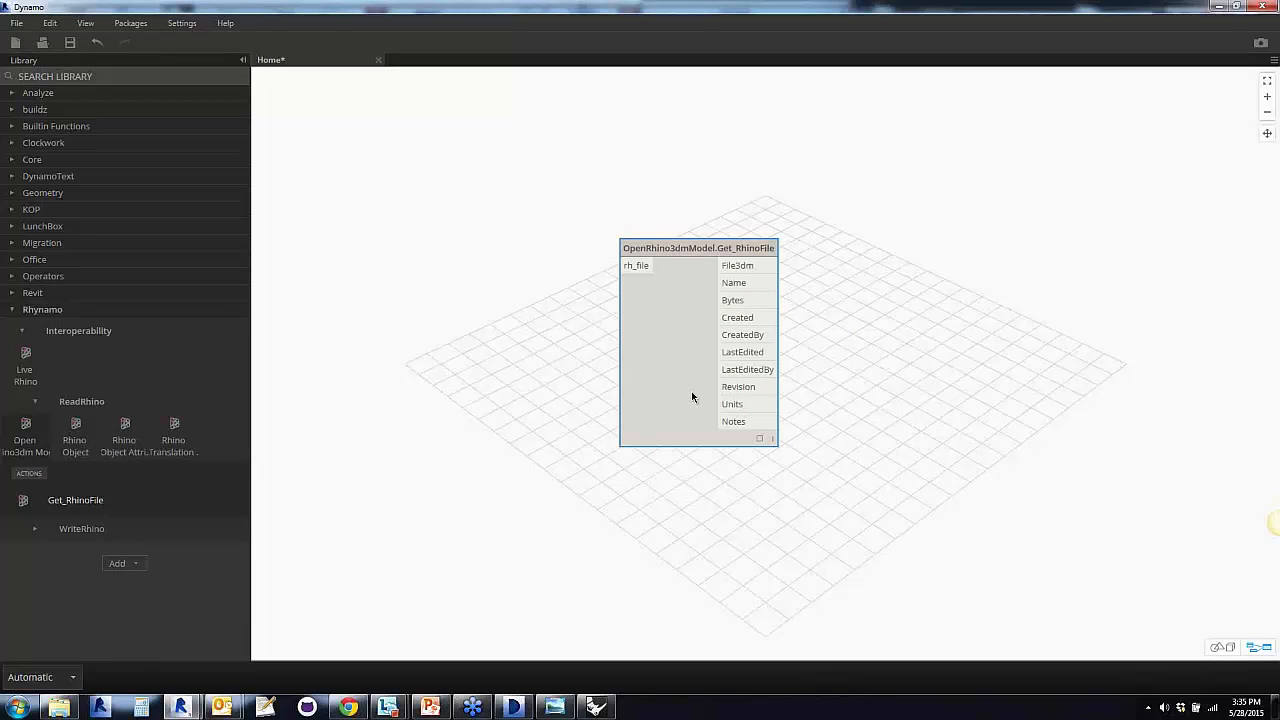
Reposition the Get_RhinoFile node near the middle of the canvas and collapse the Interoperability group in the Rhynamo library
drag(697, 257, 678, 277)
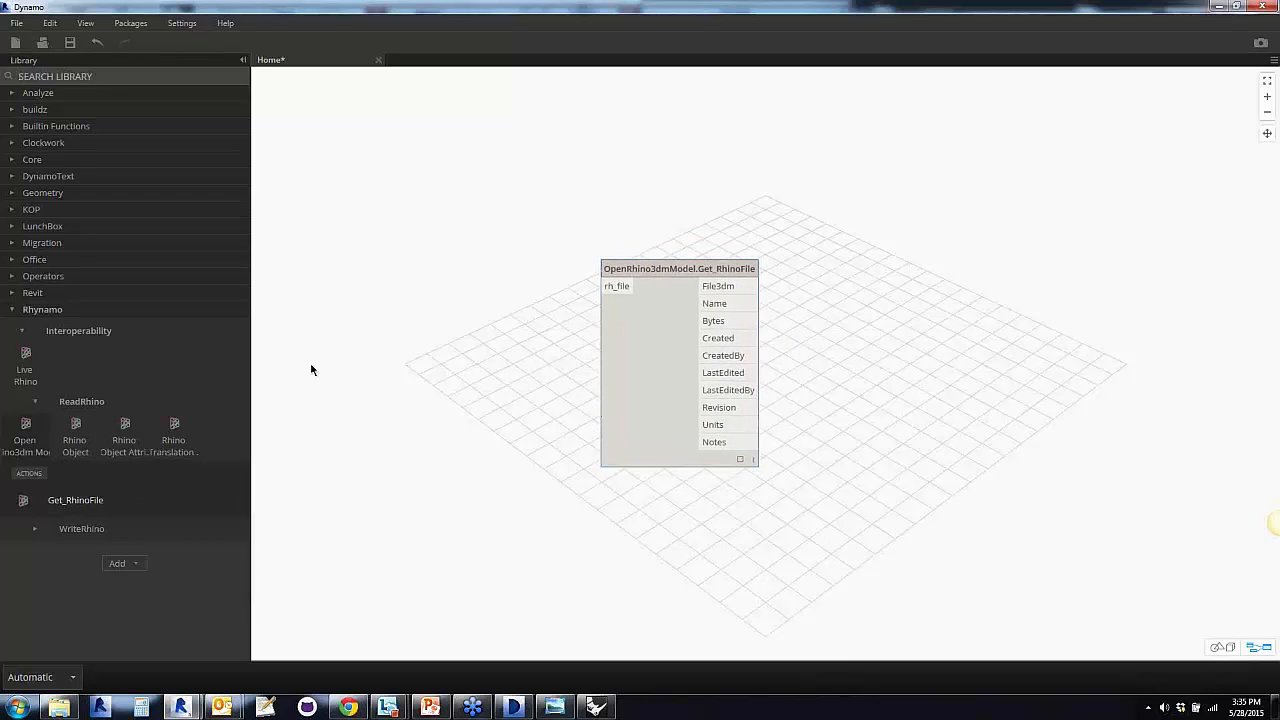
drag(674, 359, 689, 369)
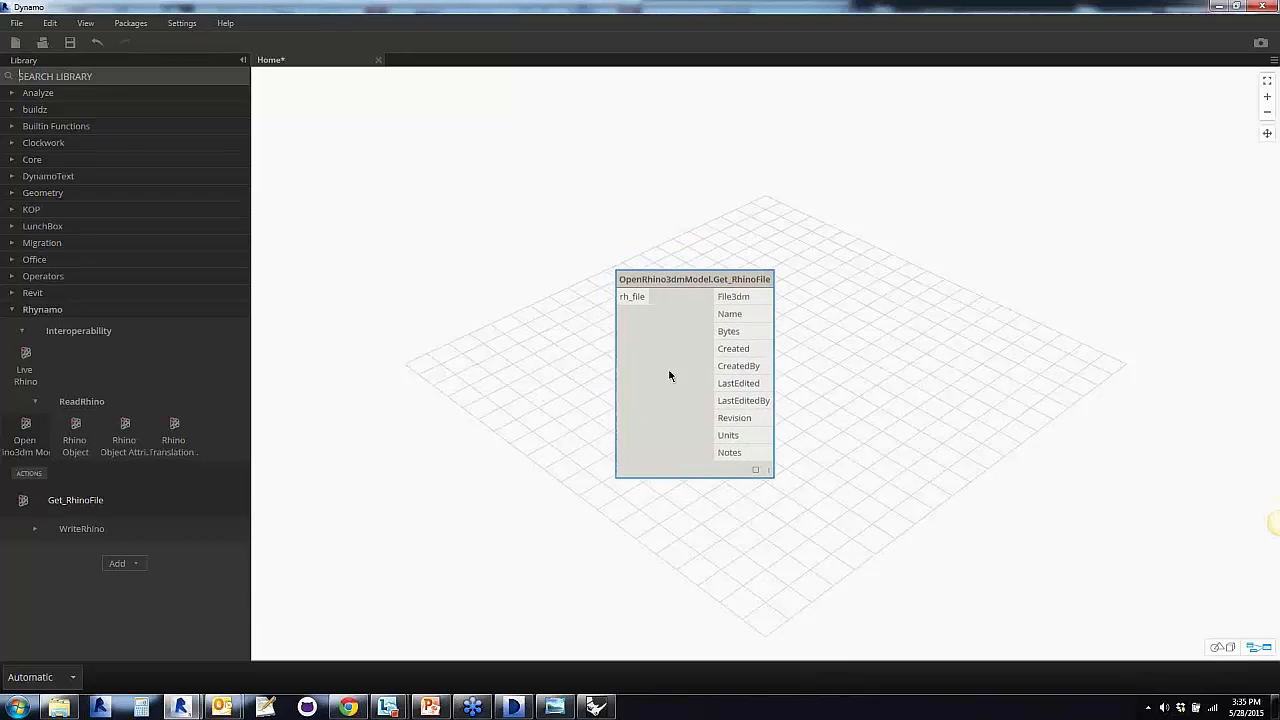
click(25, 440)
drag(633, 395, 669, 397)
click(434, 338)
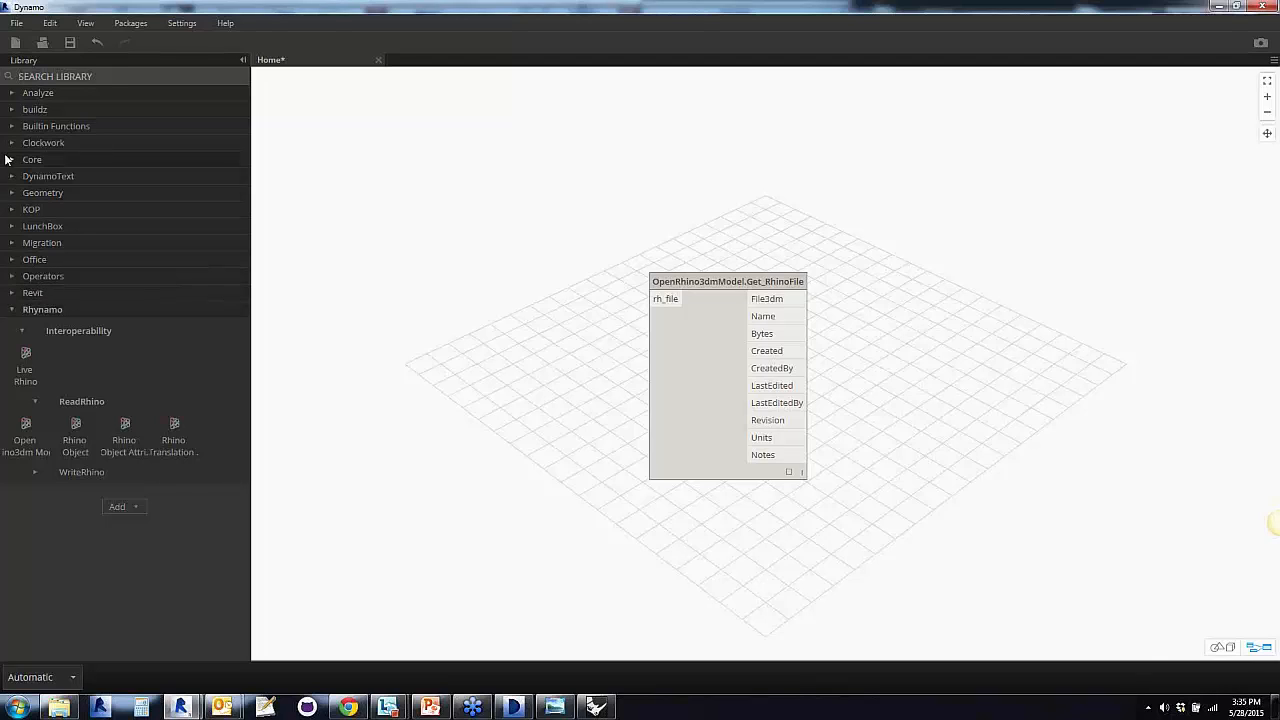
click(22, 331)
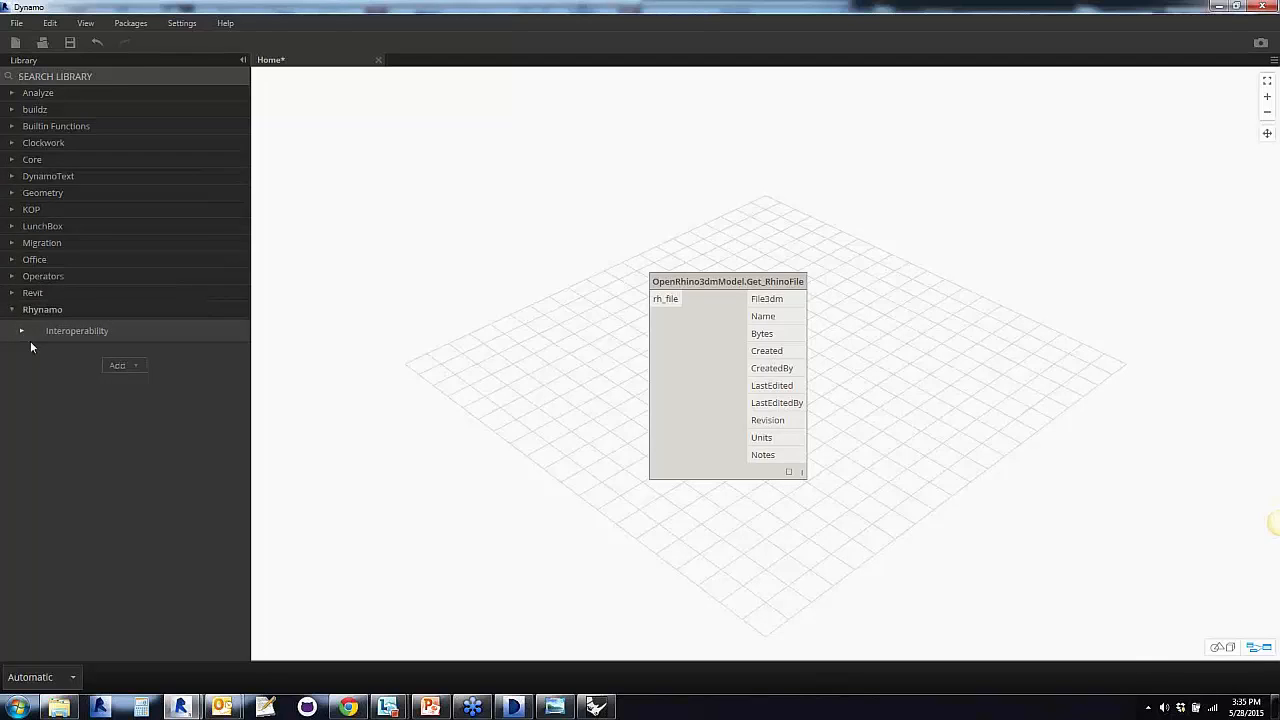
drag(700, 391, 669, 385)
click(592, 392)
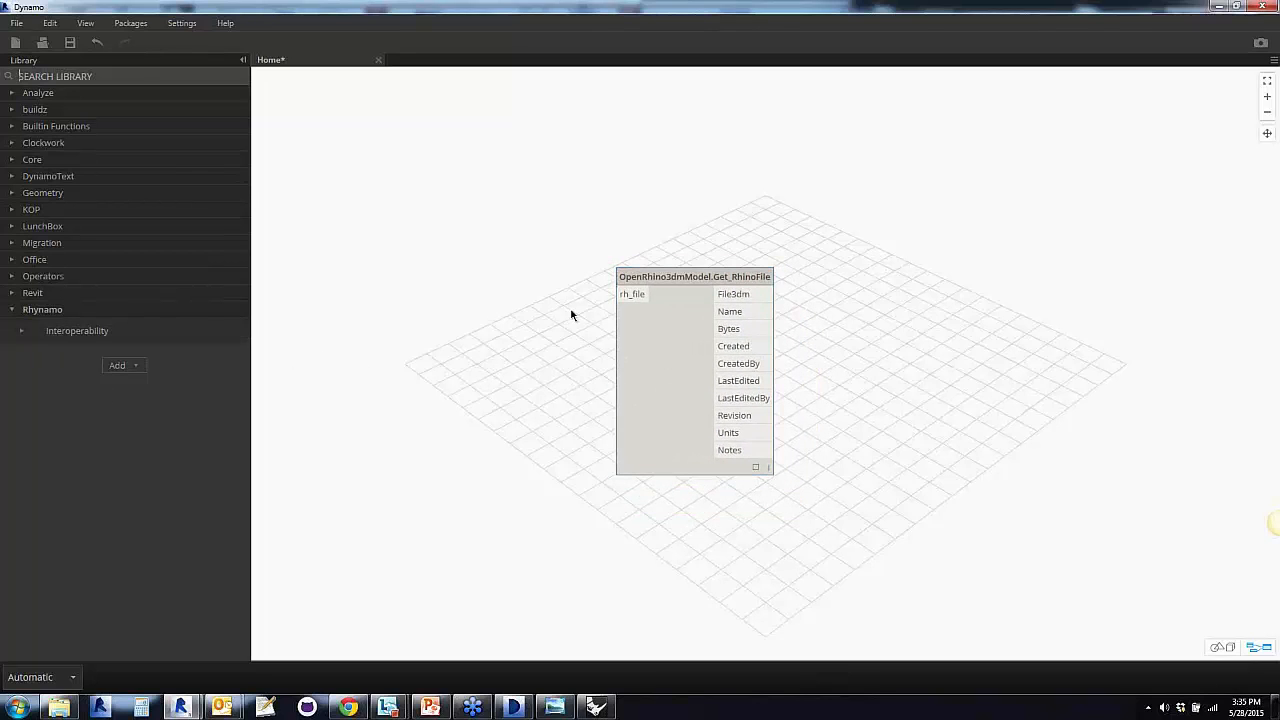
click(553, 399)
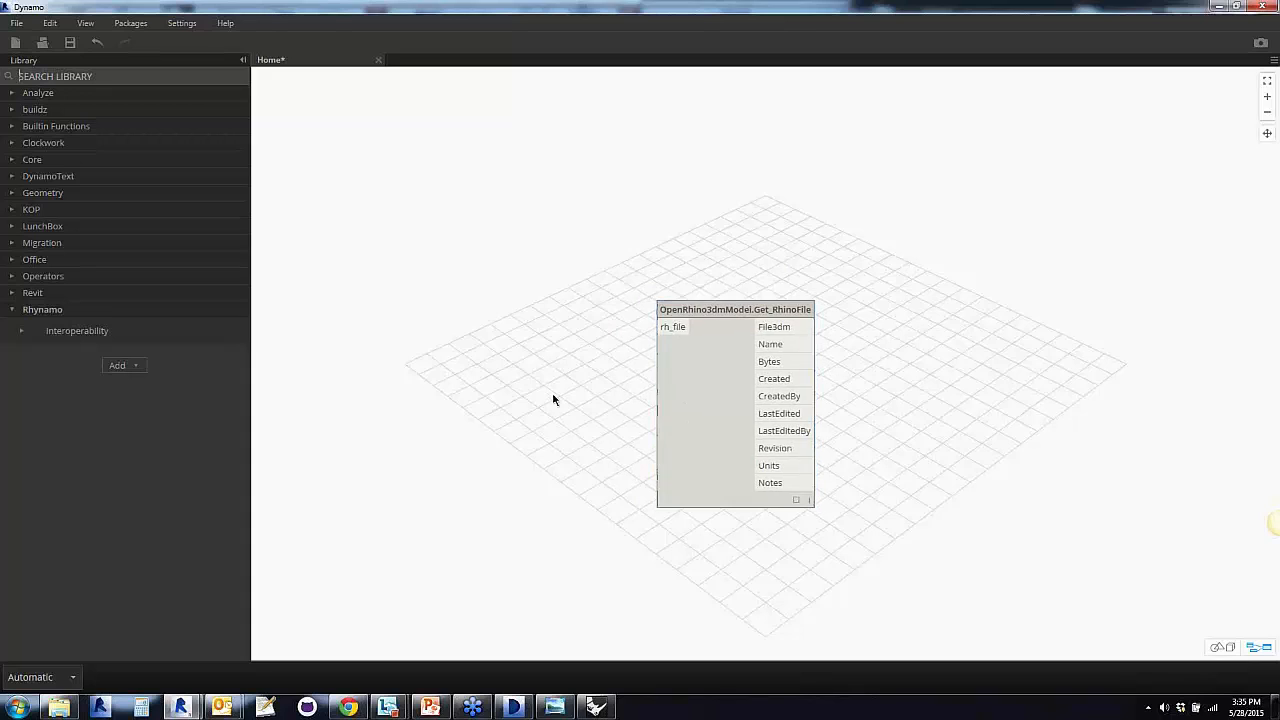
Search the library for "file" and add File Path and File.FromPath nodes to the left of the Get_RhinoFile node
click(95, 77)
text(file)
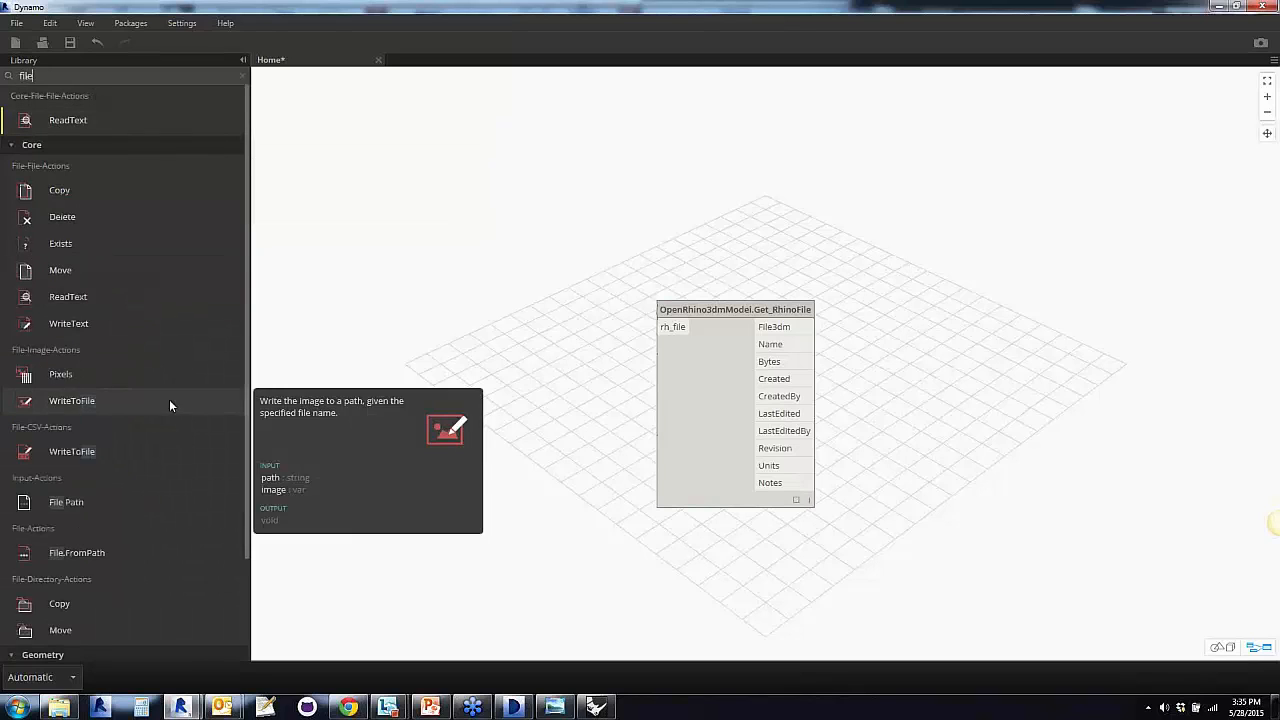
click(106, 497)
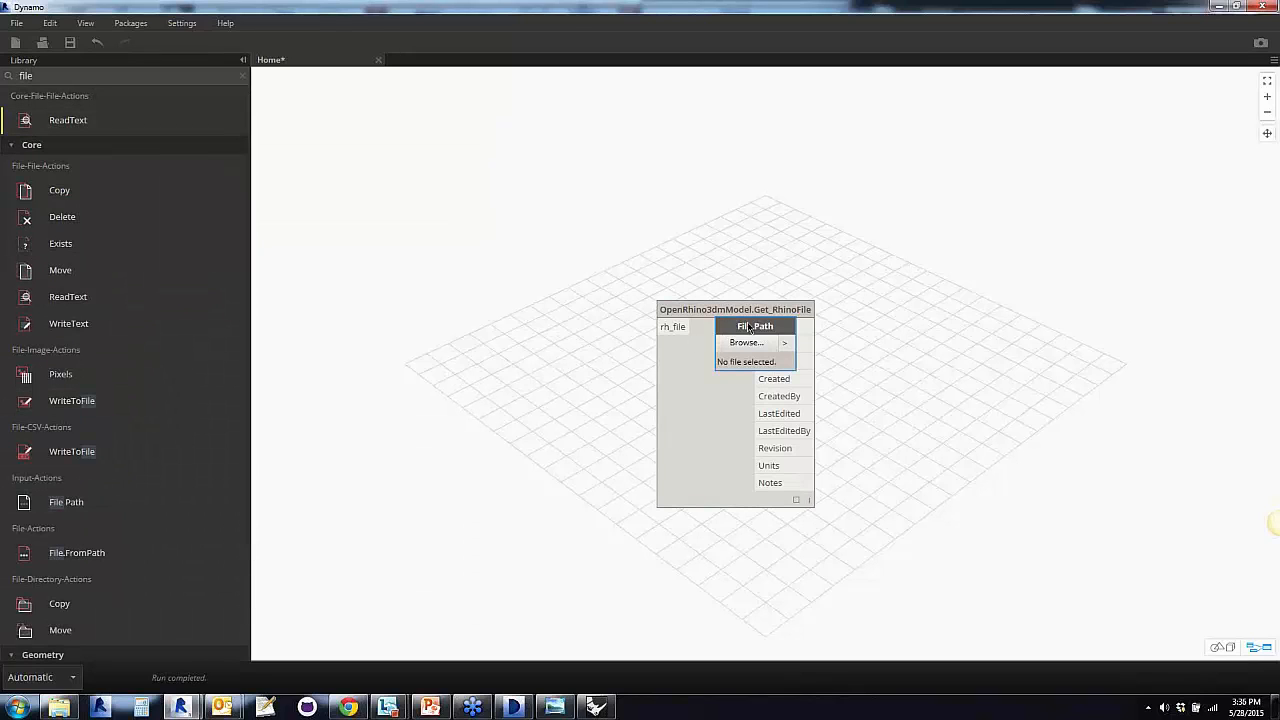
drag(748, 328, 346, 284)
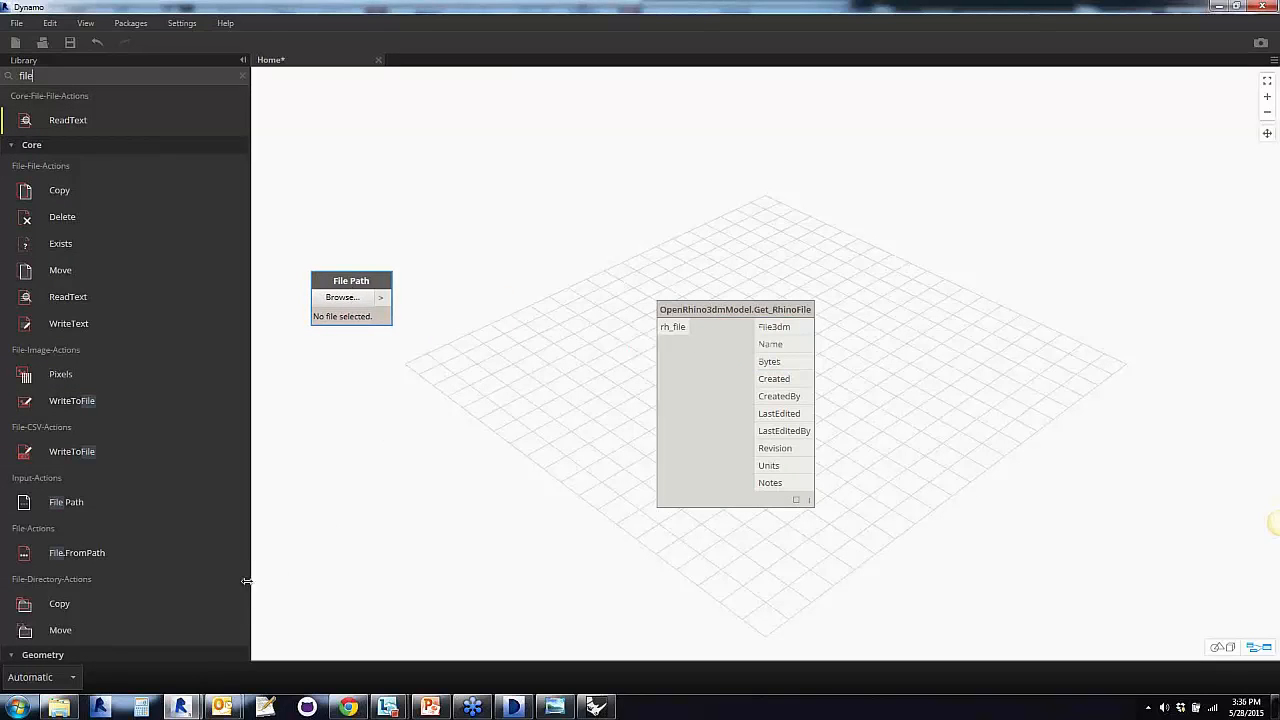
click(71, 555)
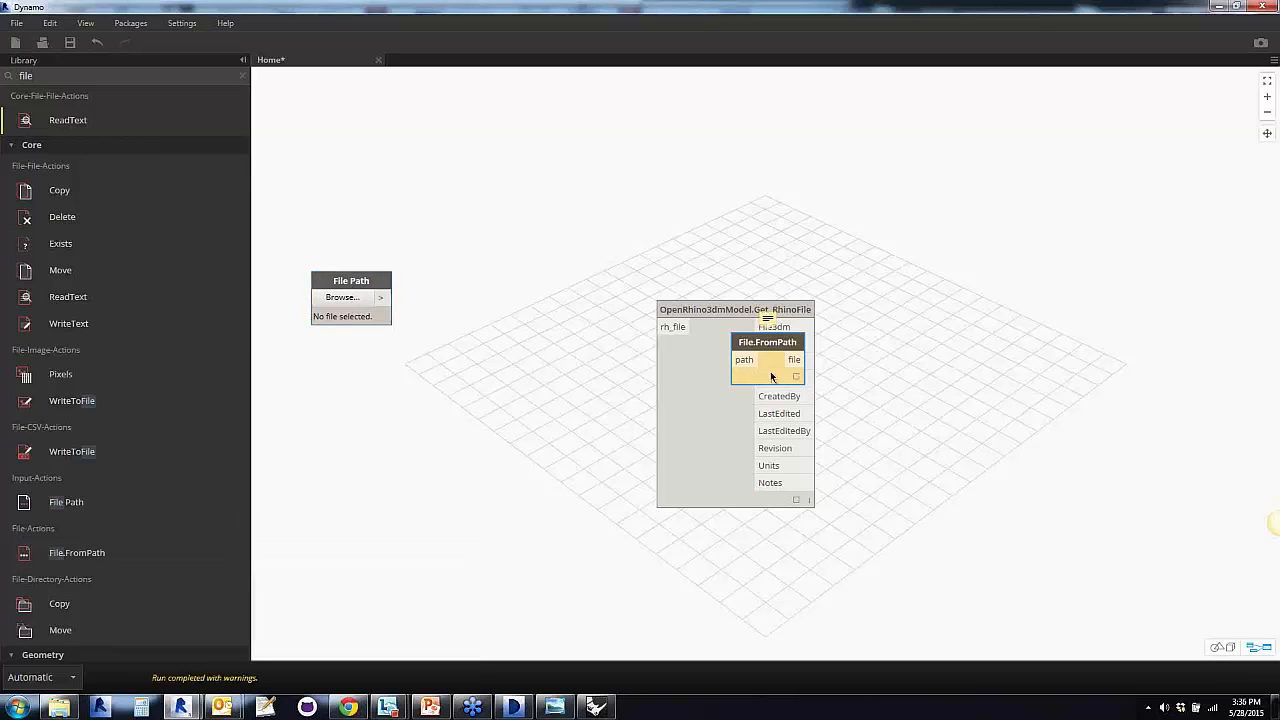
drag(771, 376, 552, 340)
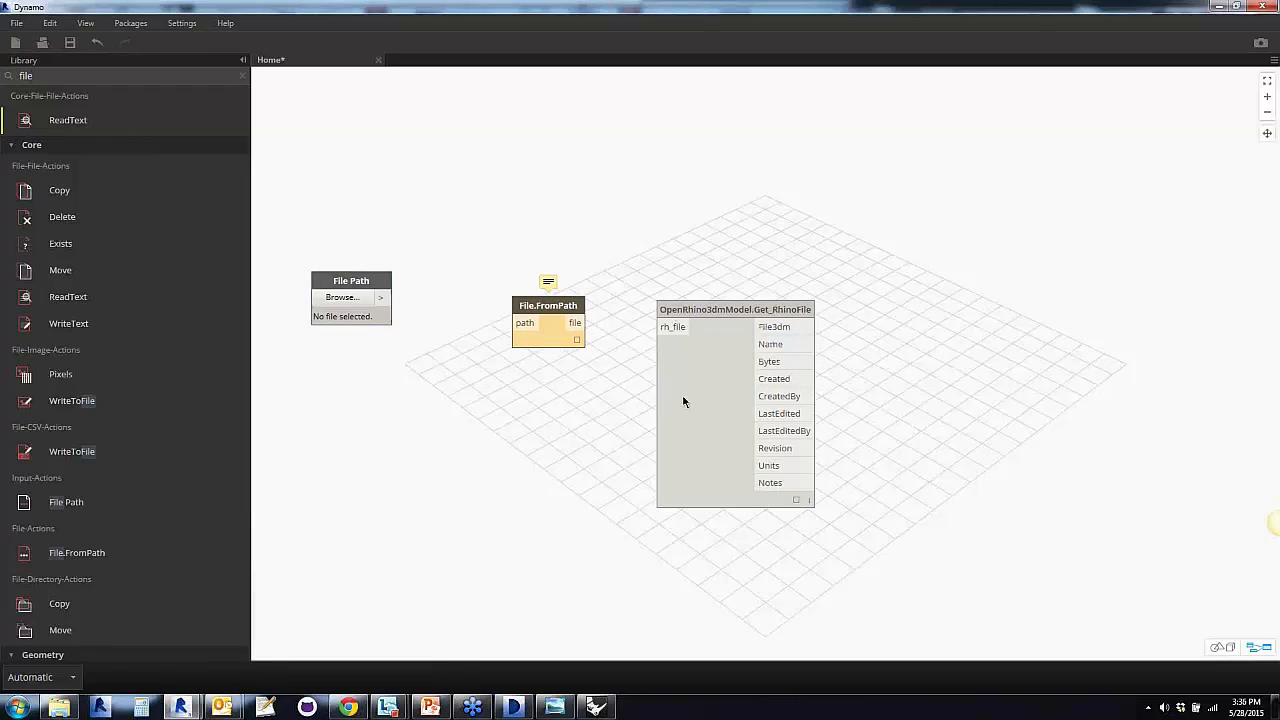
Arrange the File Path, File.FromPath and Get_RhinoFile nodes in a left-to-right row with their headers roughly level
drag(684, 401, 714, 370)
mouse_move(547, 282)
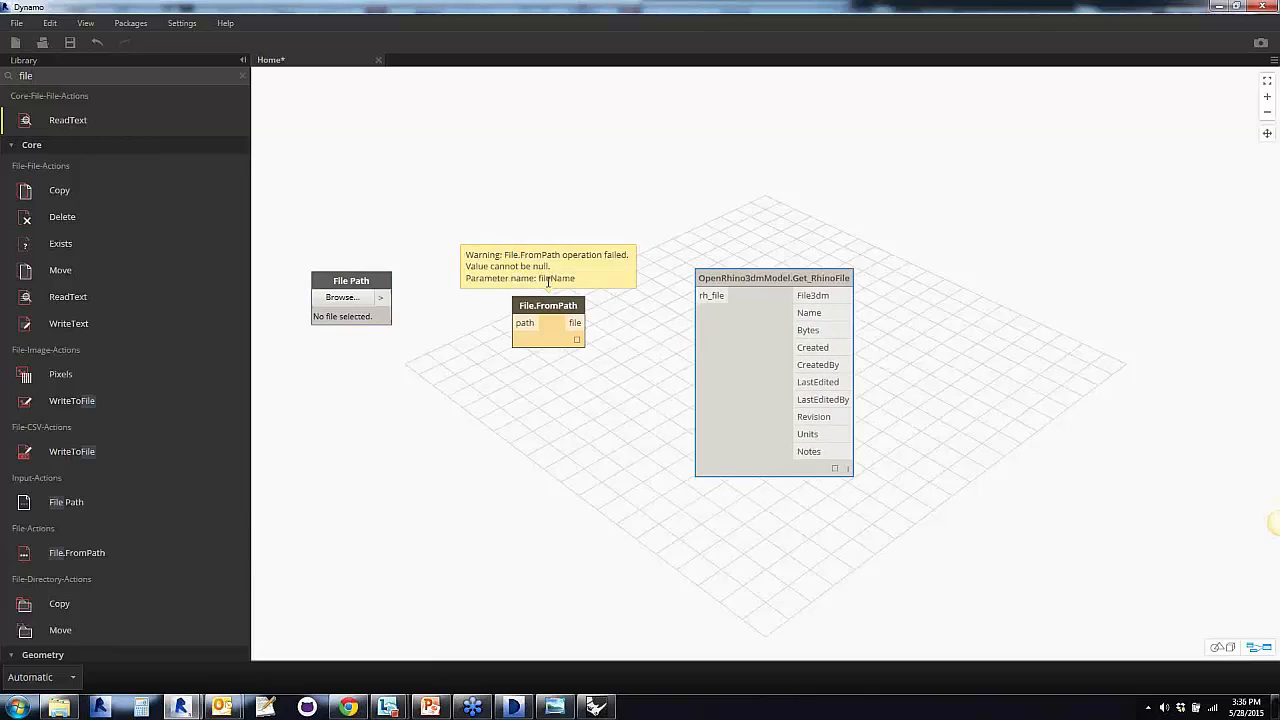
drag(554, 307, 524, 318)
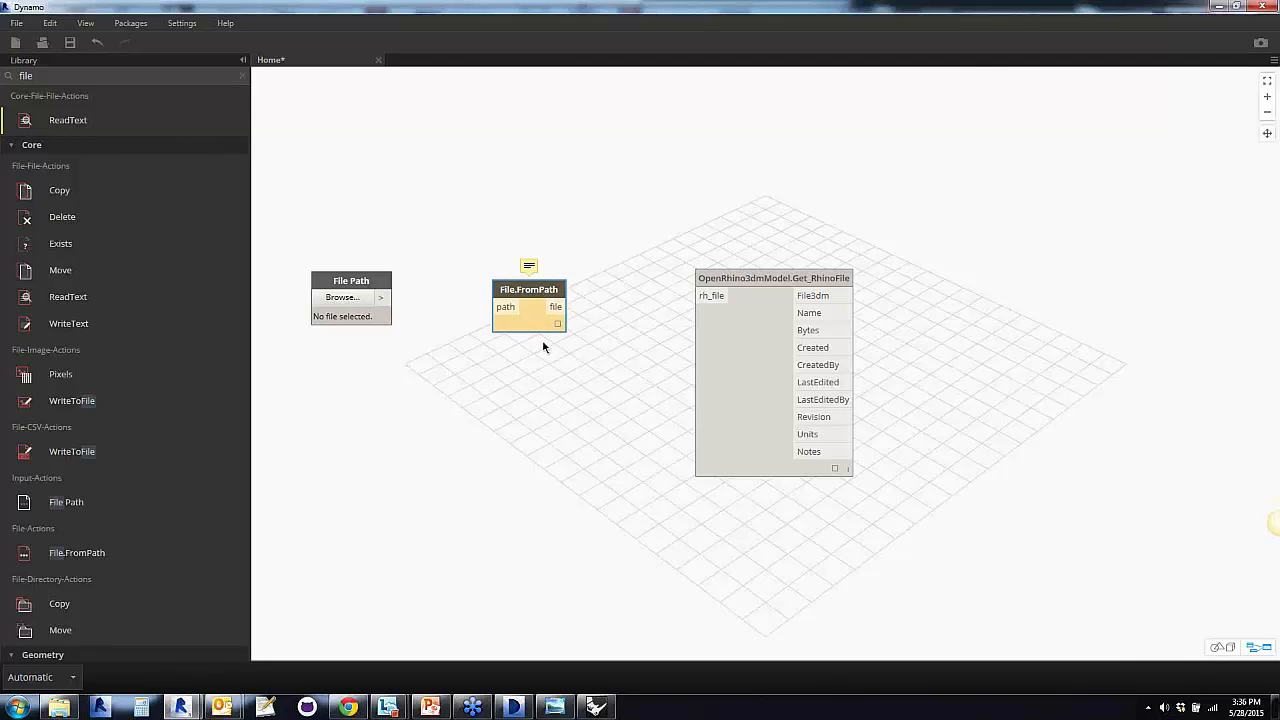
drag(532, 329, 570, 317)
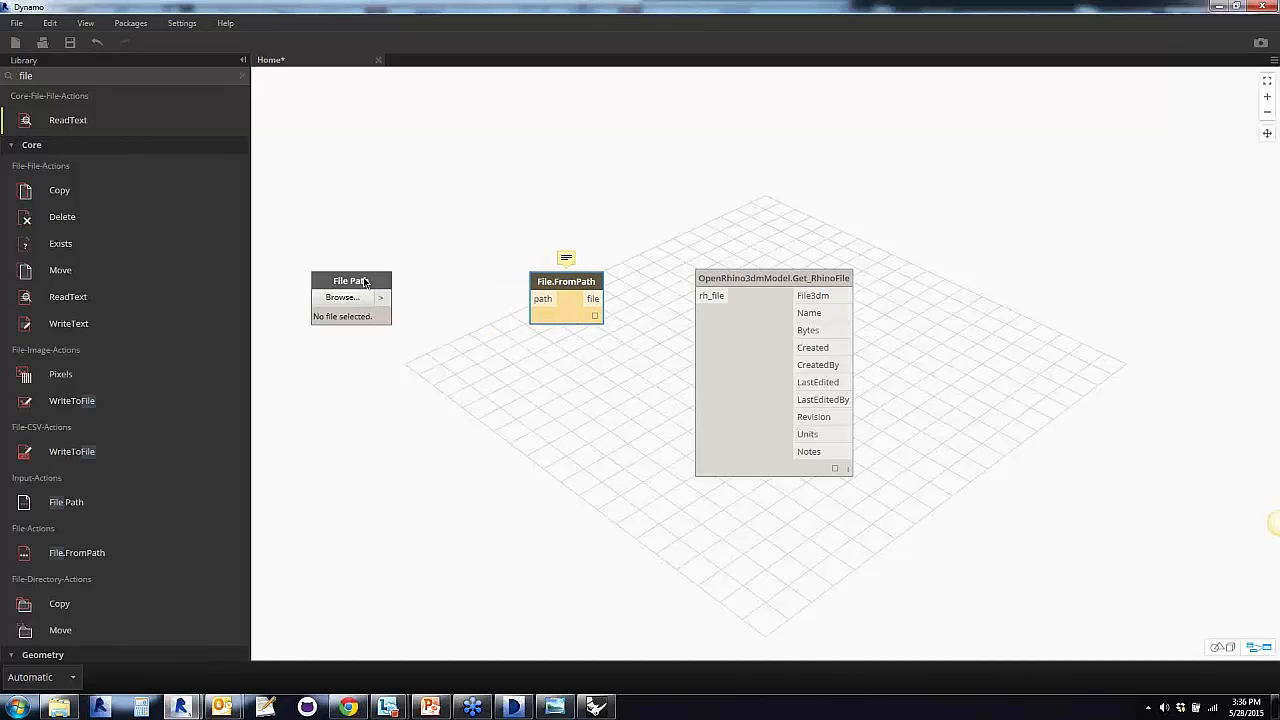
drag(365, 283, 421, 279)
drag(740, 344, 731, 344)
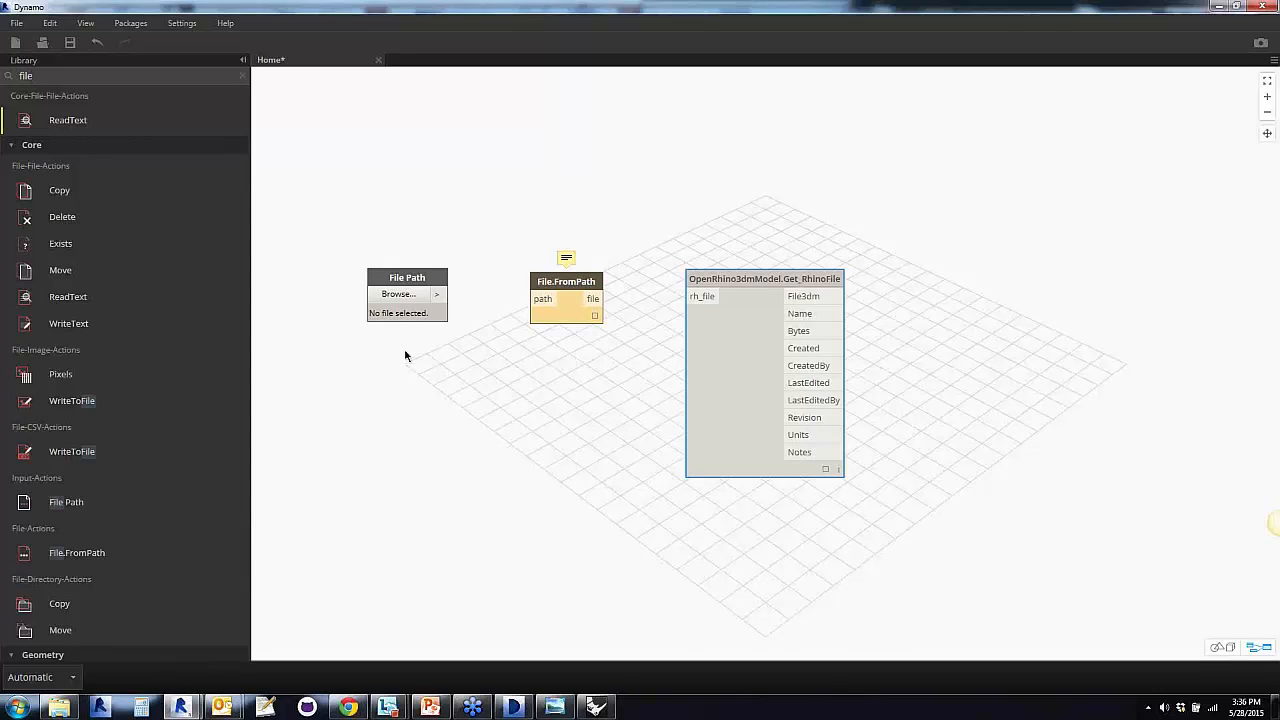
Set the File Path node to Envelope_Curve.3dm, using the RhinoAndRevit folder path copied from Windows Explorer
click(408, 295)
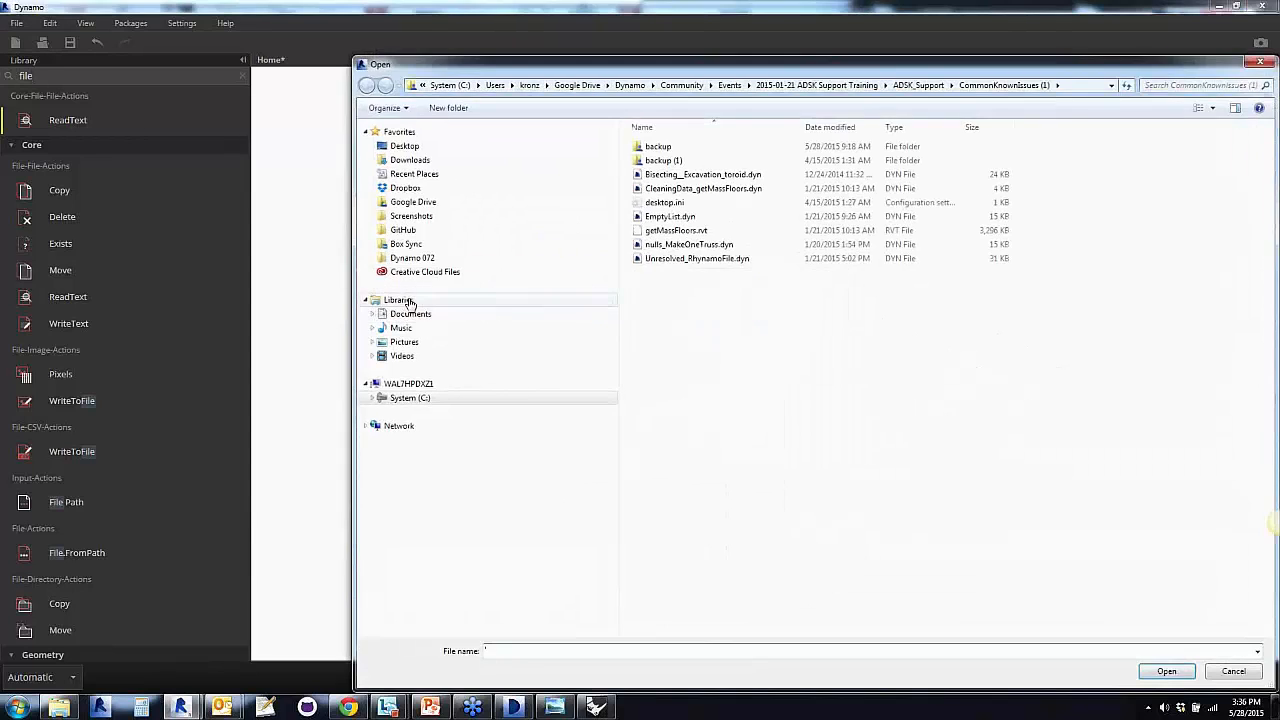
click(60, 707)
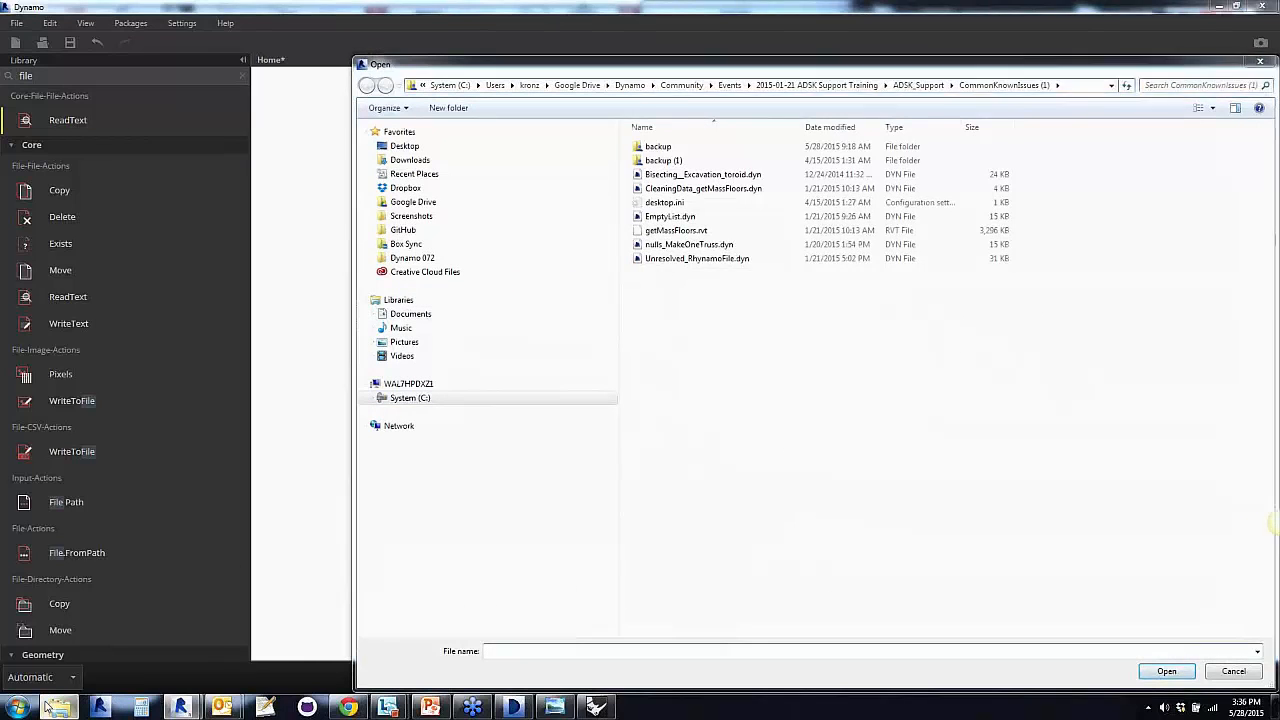
click(1040, 31)
key(ctrl+c)
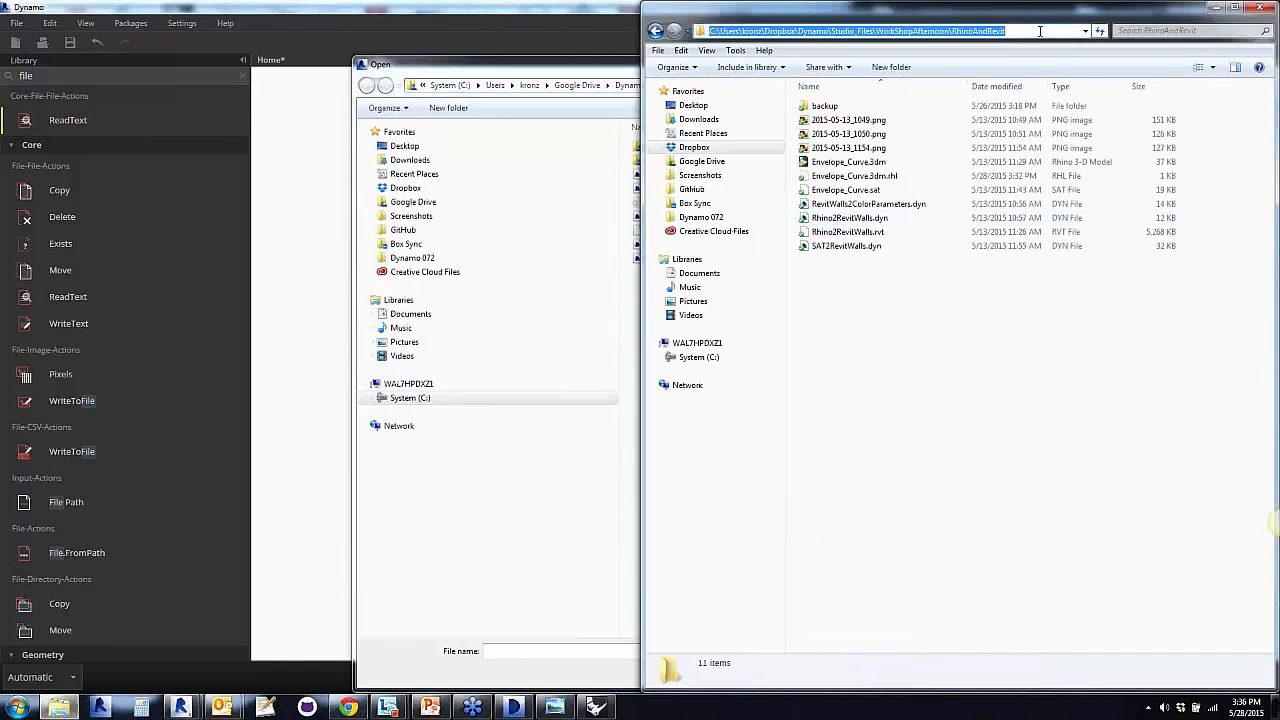
click(803, 395)
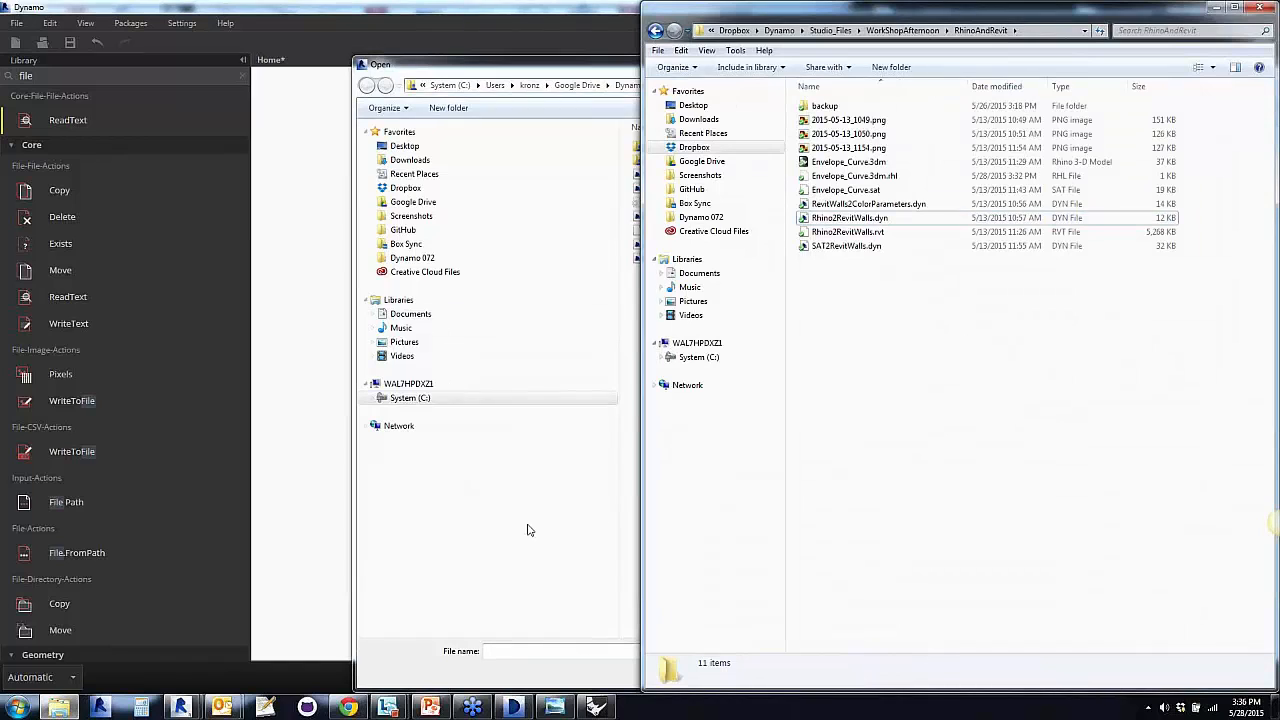
click(527, 68)
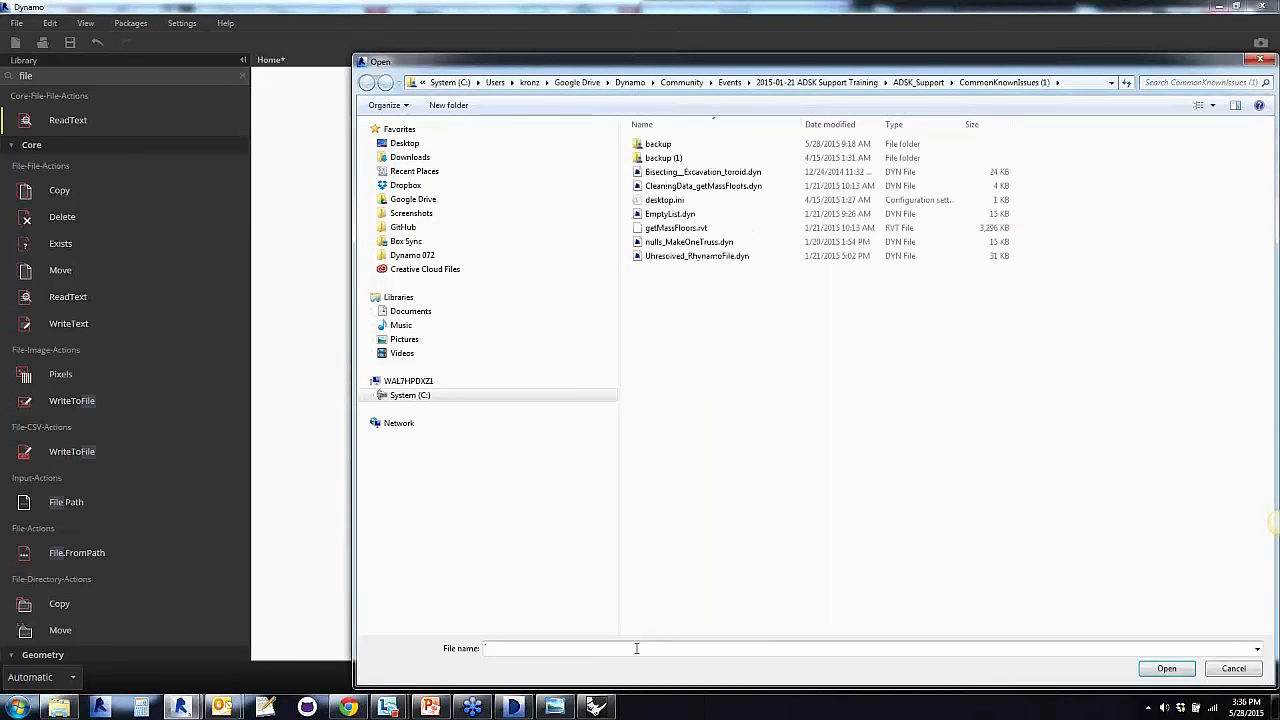
key(ctrl+v)
click(1143, 670)
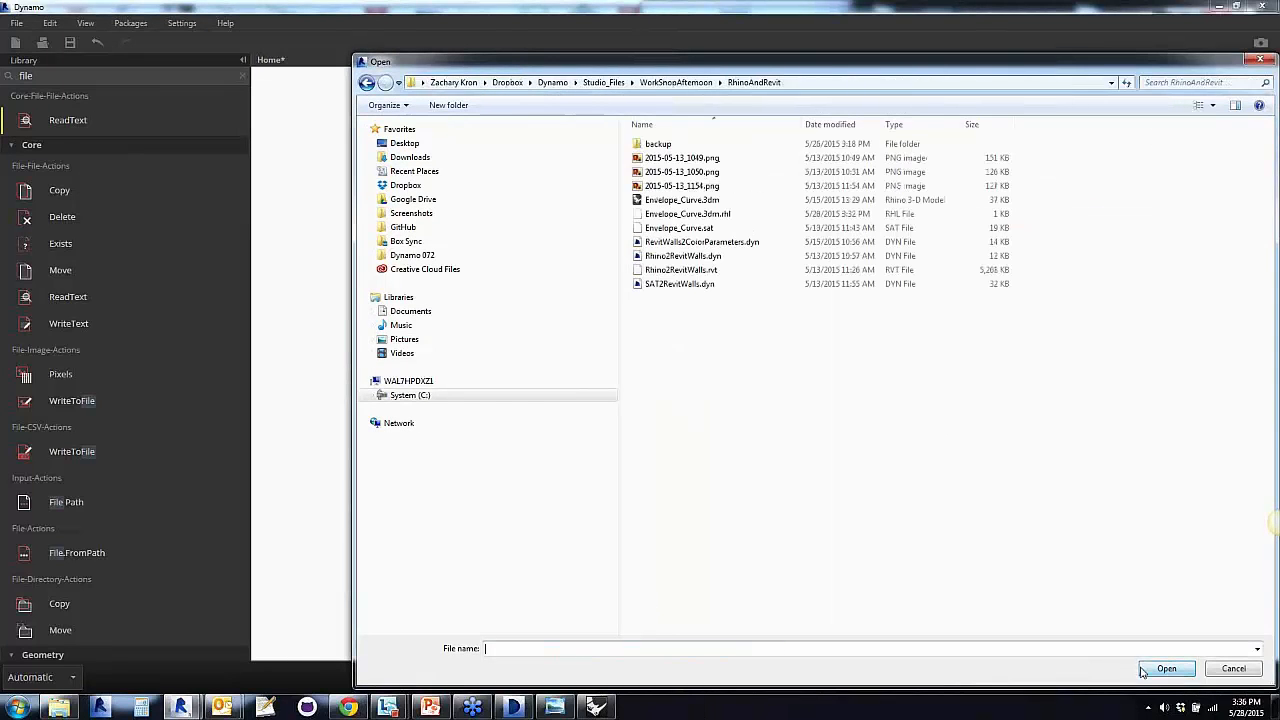
click(714, 201)
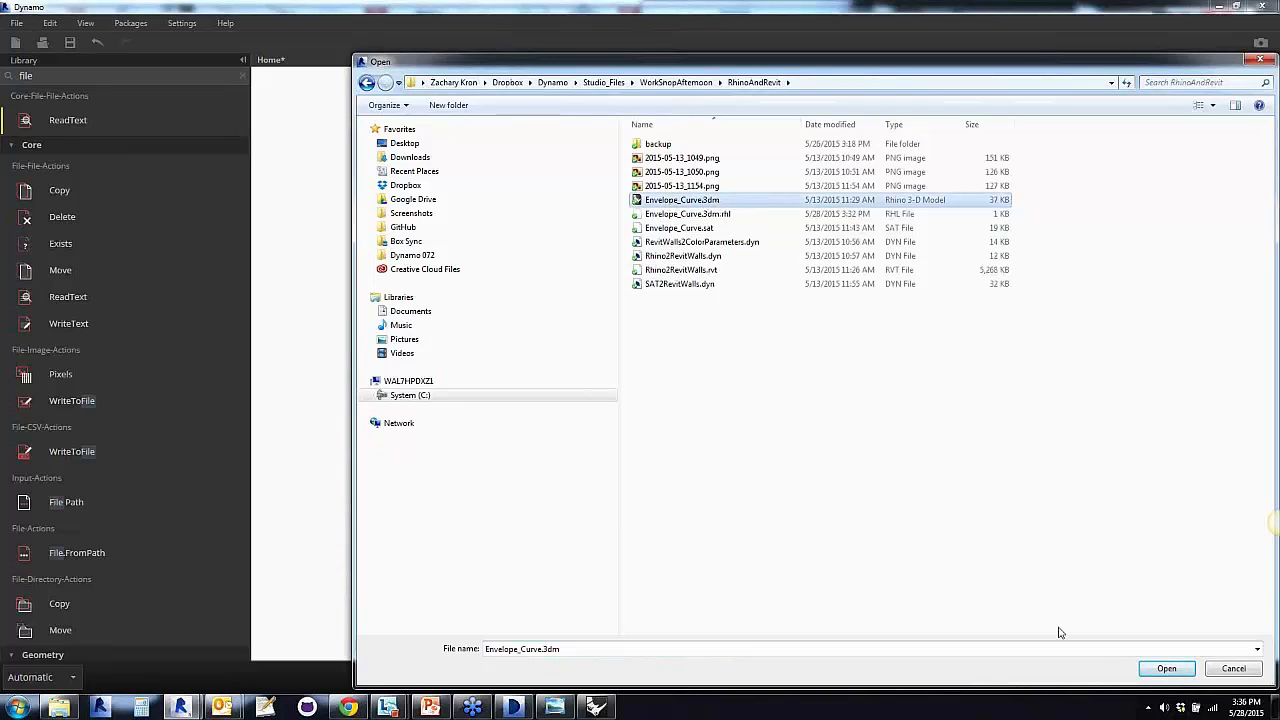
click(1160, 668)
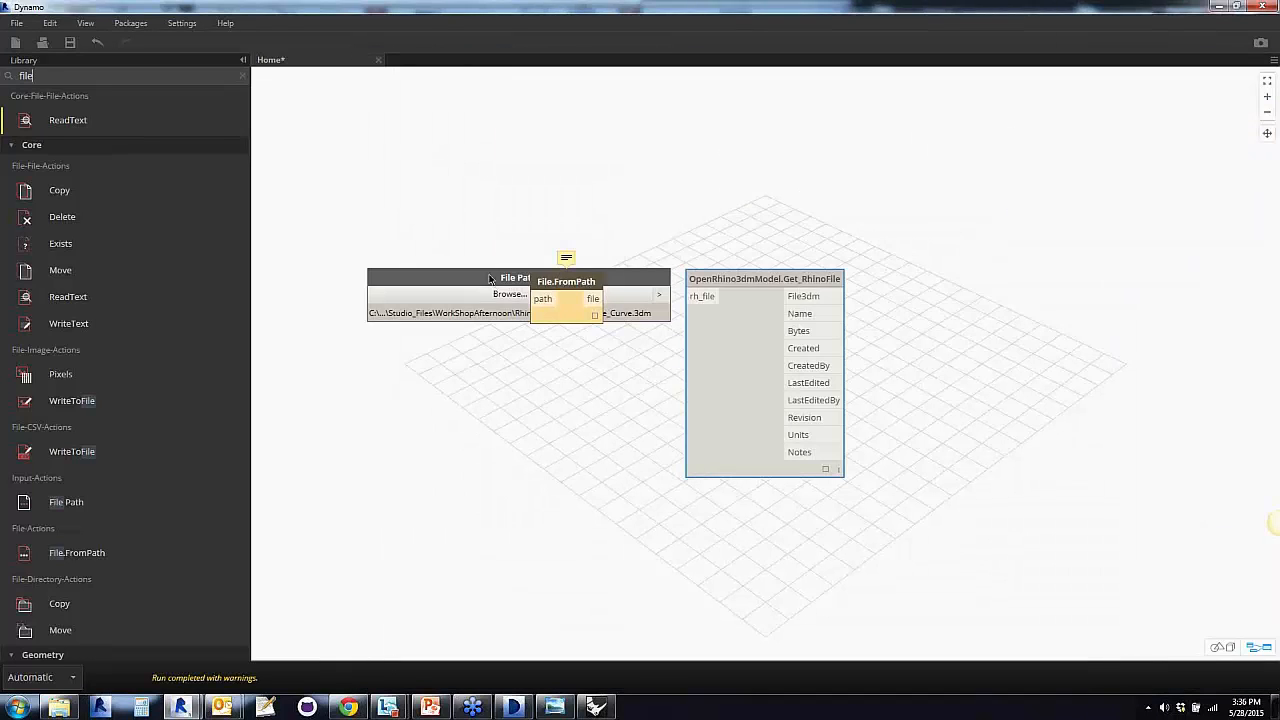
Move the File Path node clear of File.FromPath, connect it to the path input and check File.FromPath's output preview
drag(495, 277, 310, 273)
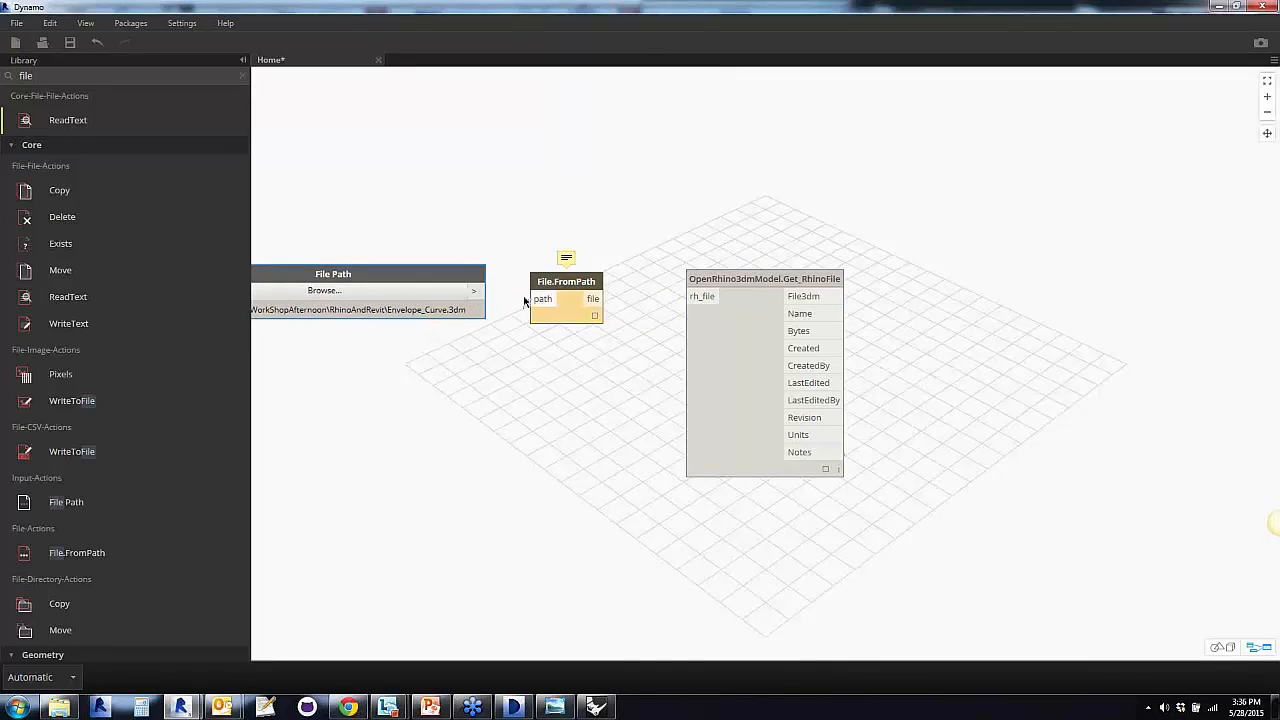
drag(488, 292, 541, 299)
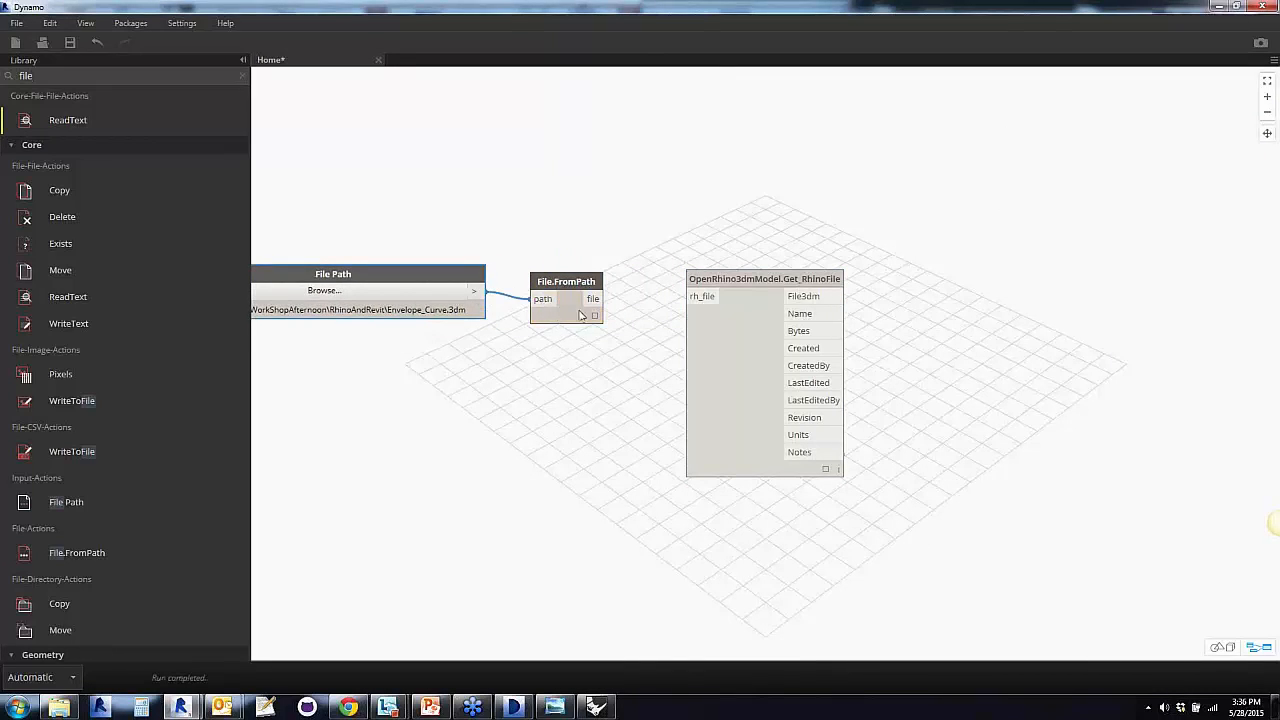
click(591, 318)
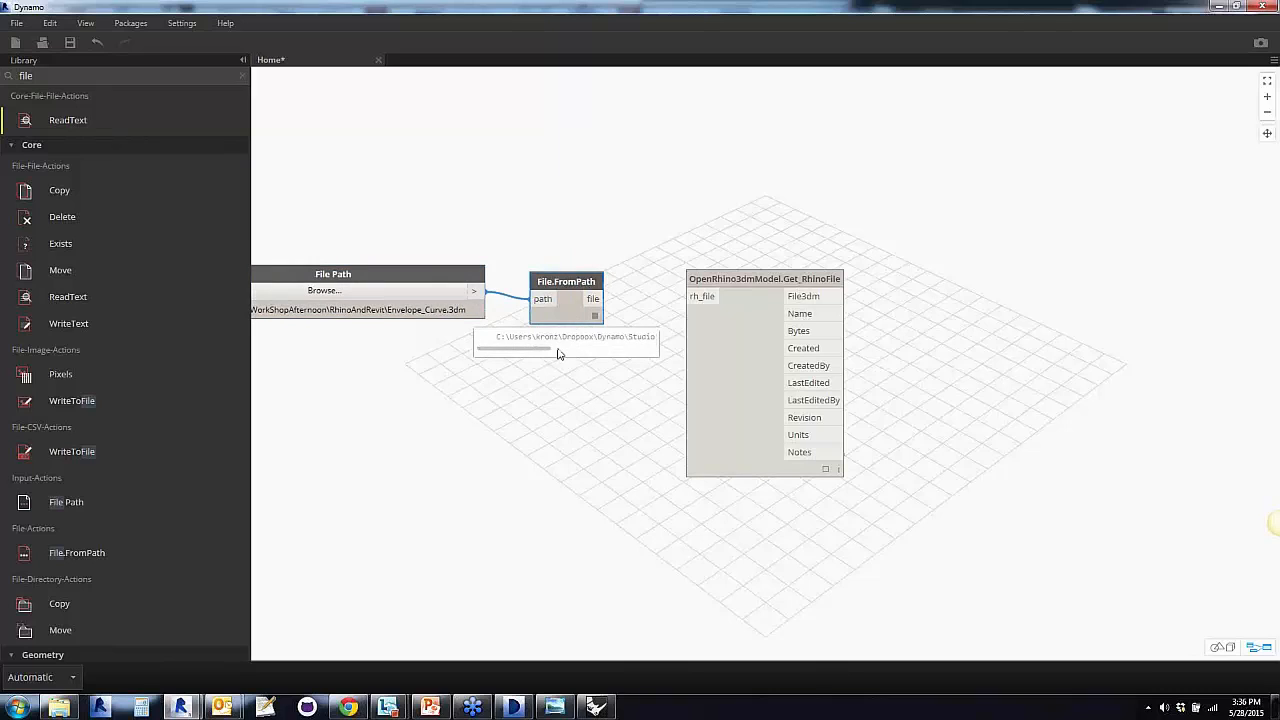
drag(546, 349, 655, 365)
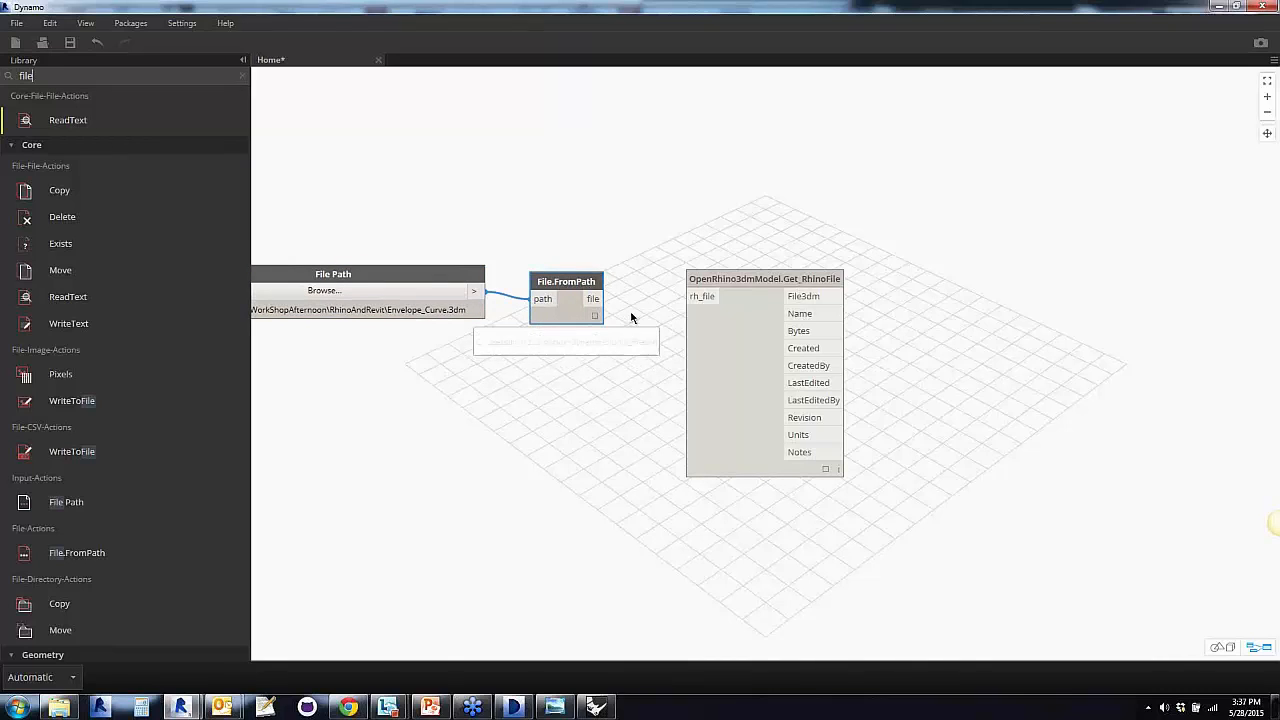
click(590, 377)
drag(573, 313, 574, 311)
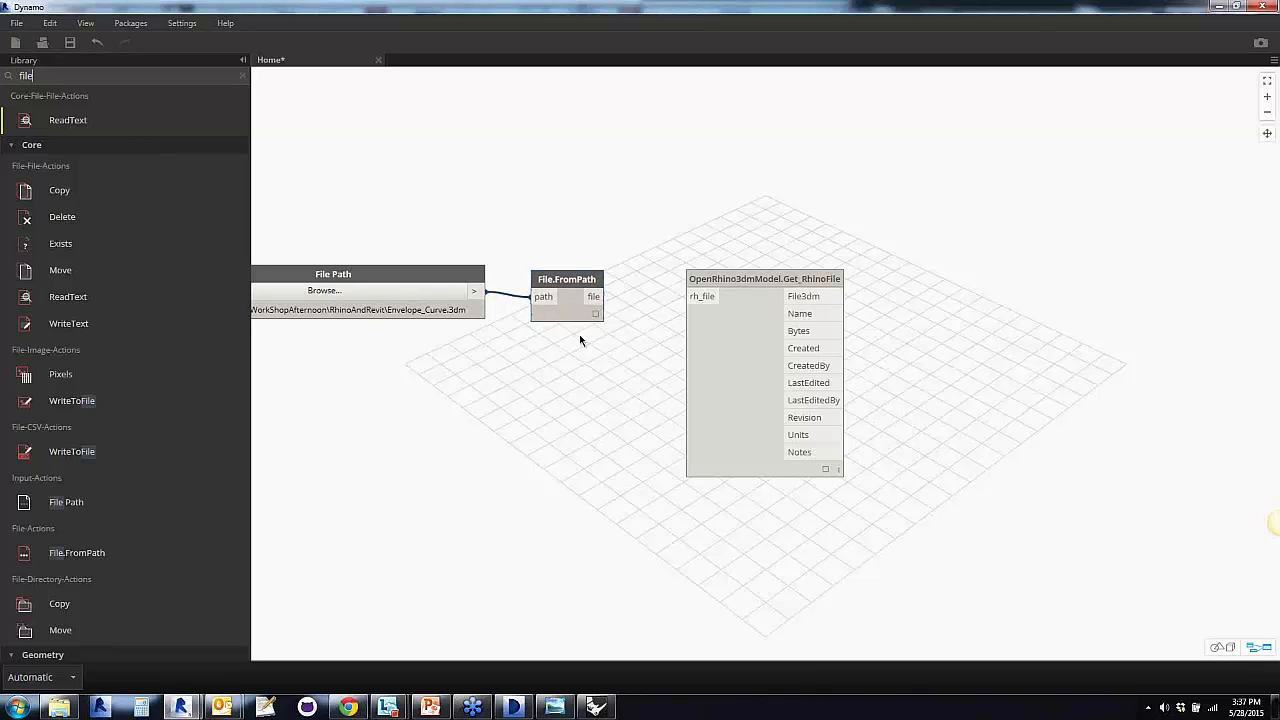
Connect File.FromPath's file output to Get_RhinoFile's rh_file input and move the Get_RhinoFile node closer
click(593, 297)
click(689, 297)
drag(759, 281, 699, 275)
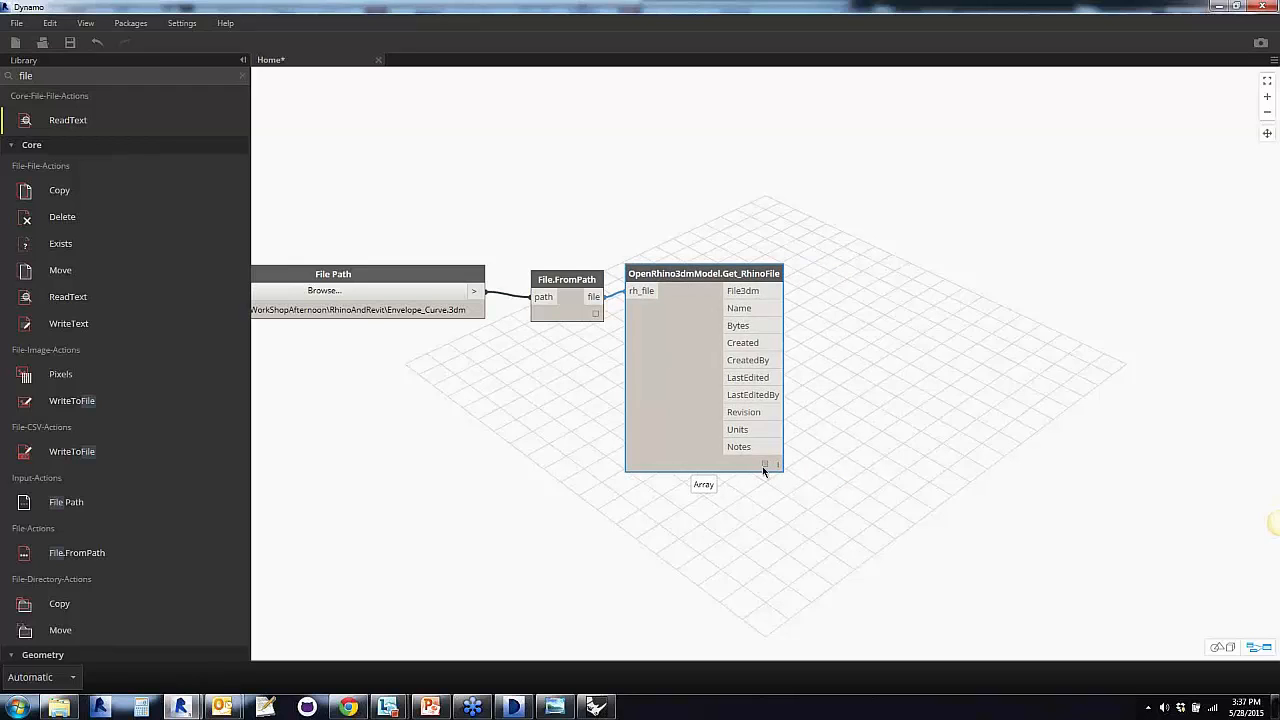
Show Get_RhinoFile's output list and line up the Get_RhinoFile and File Path nodes tightly on either side of File.FromPath
mouse_move(763, 465)
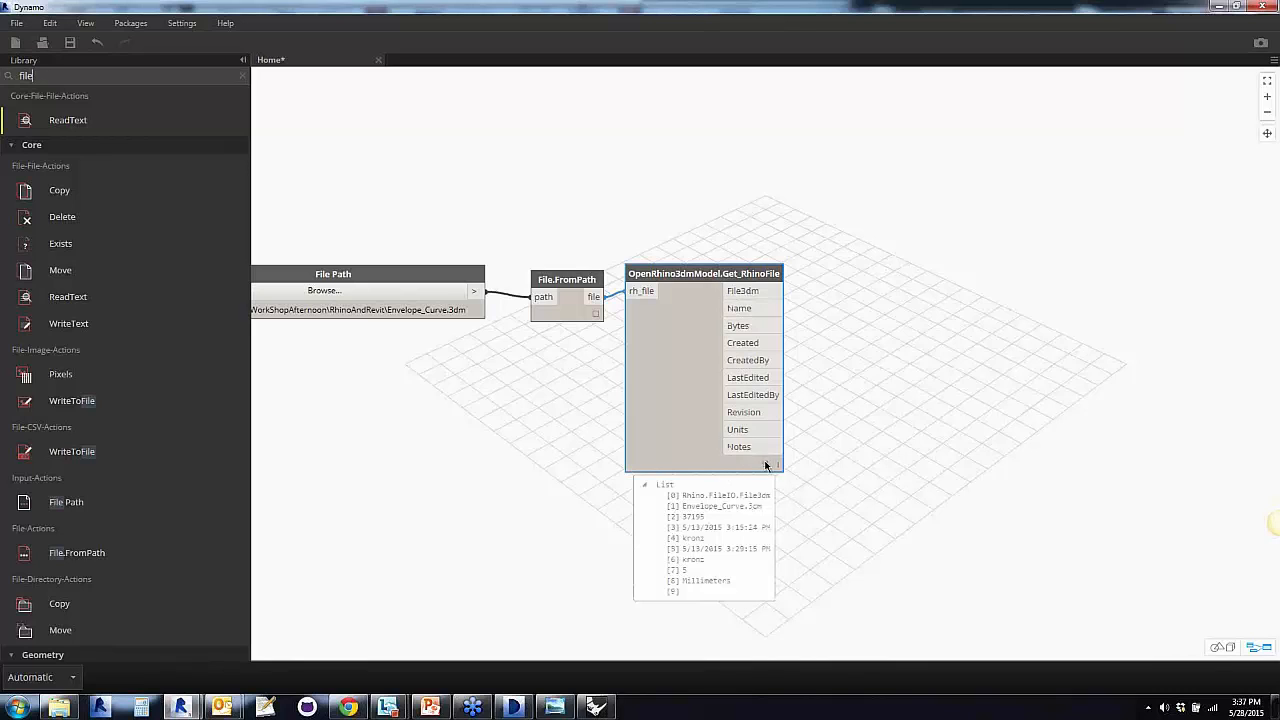
drag(706, 275, 693, 281)
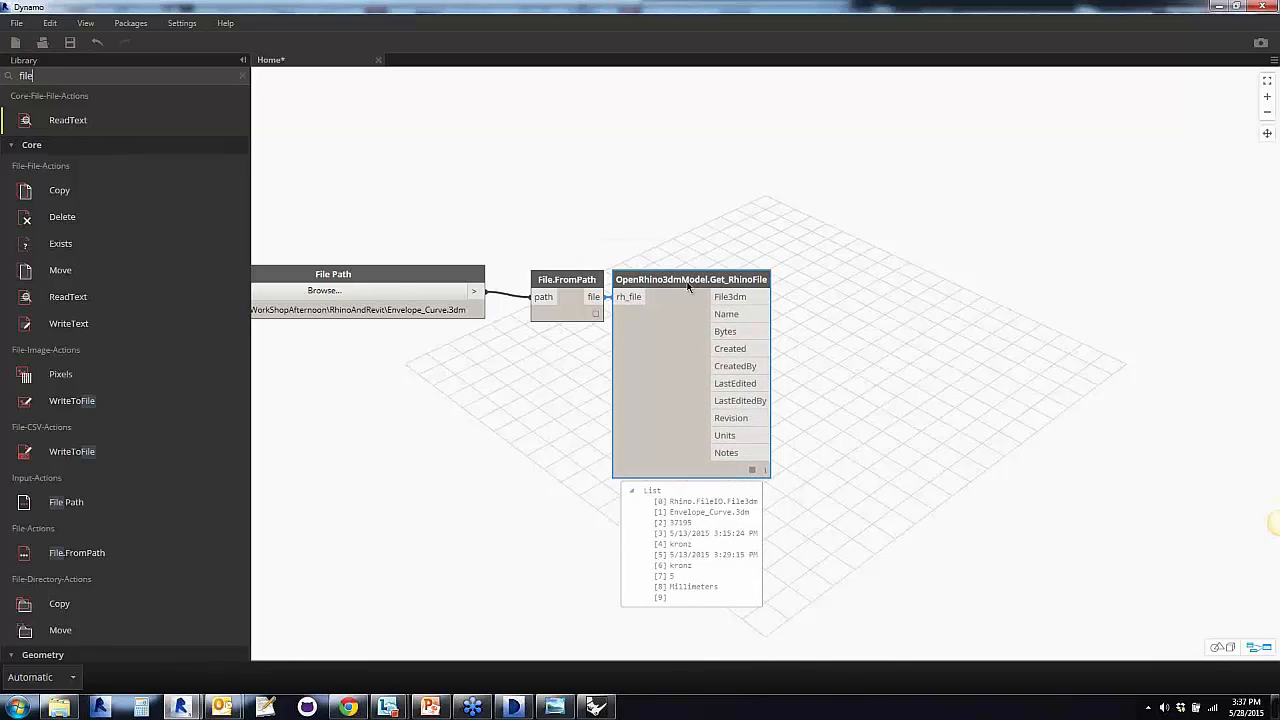
drag(459, 278, 495, 280)
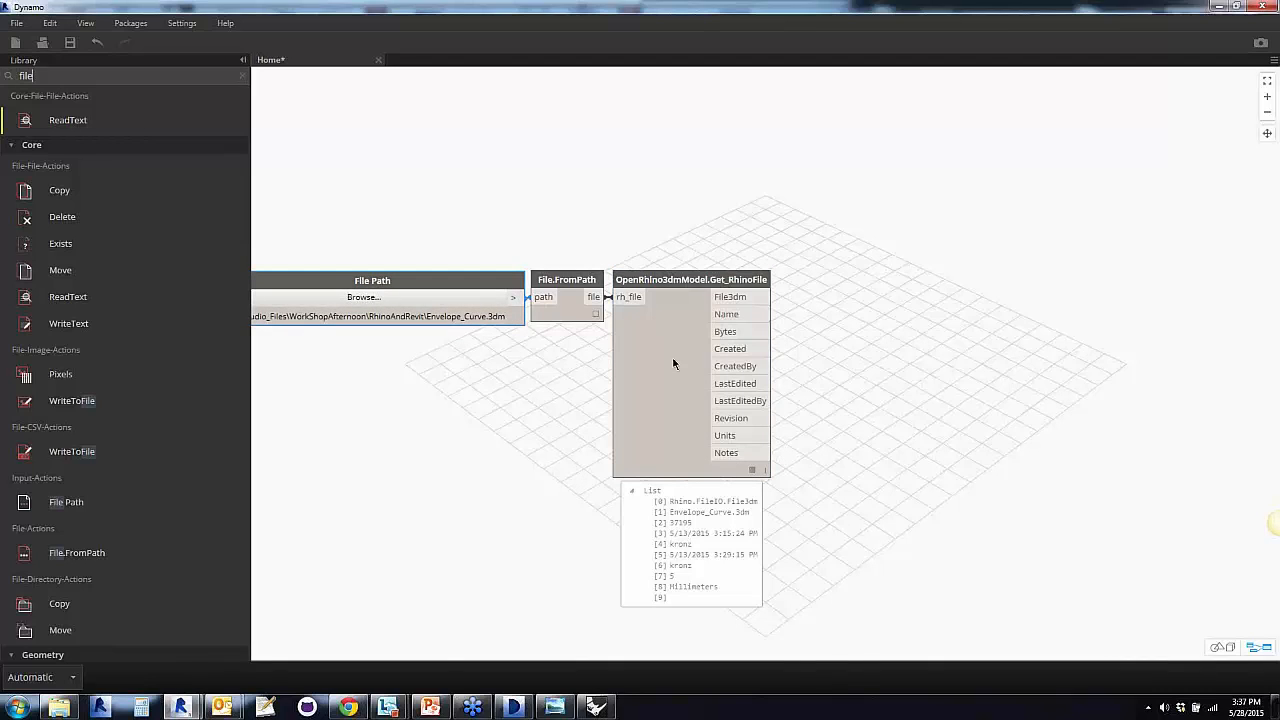
Hide the Get_RhinoFile node's output preview and clear the library search
click(752, 470)
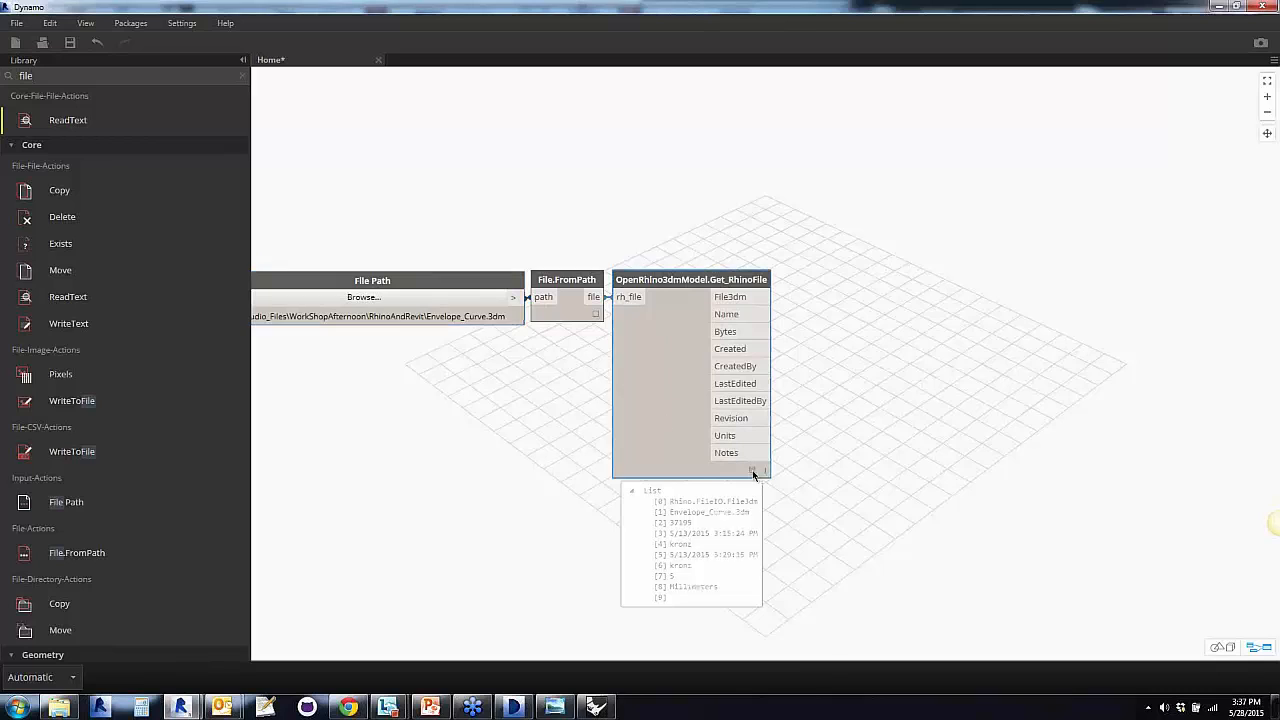
click(924, 541)
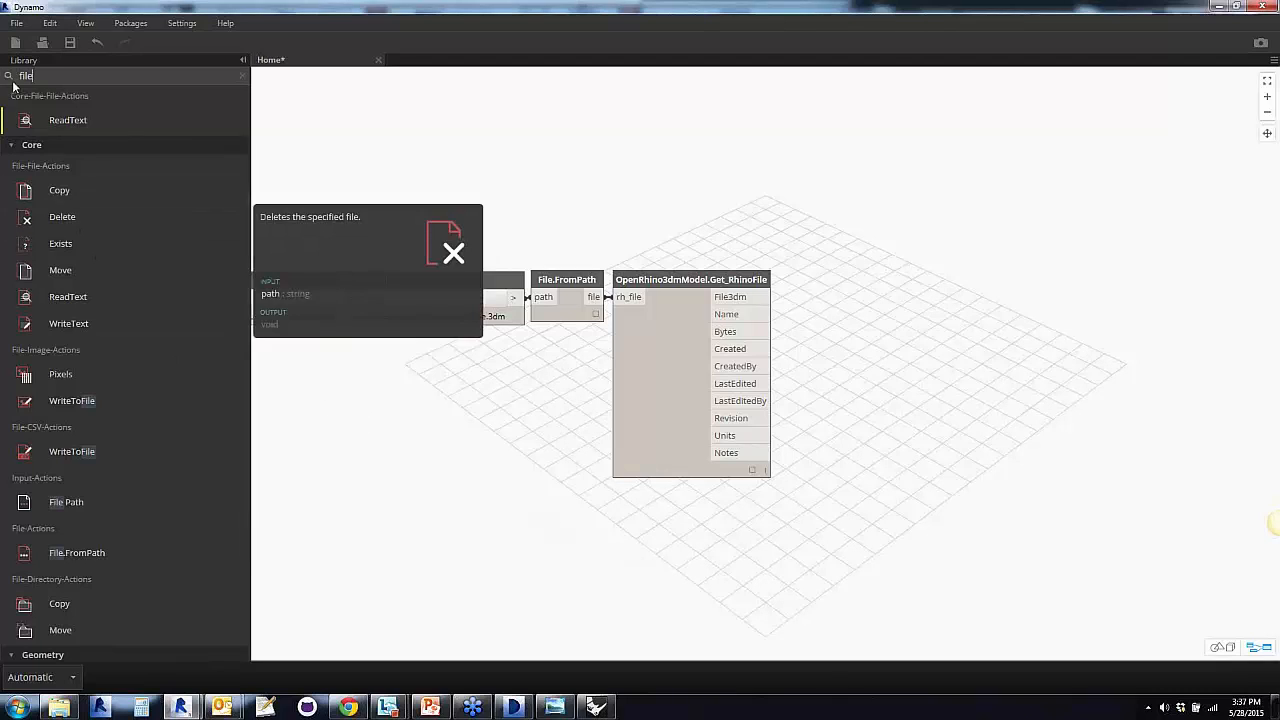
click(242, 76)
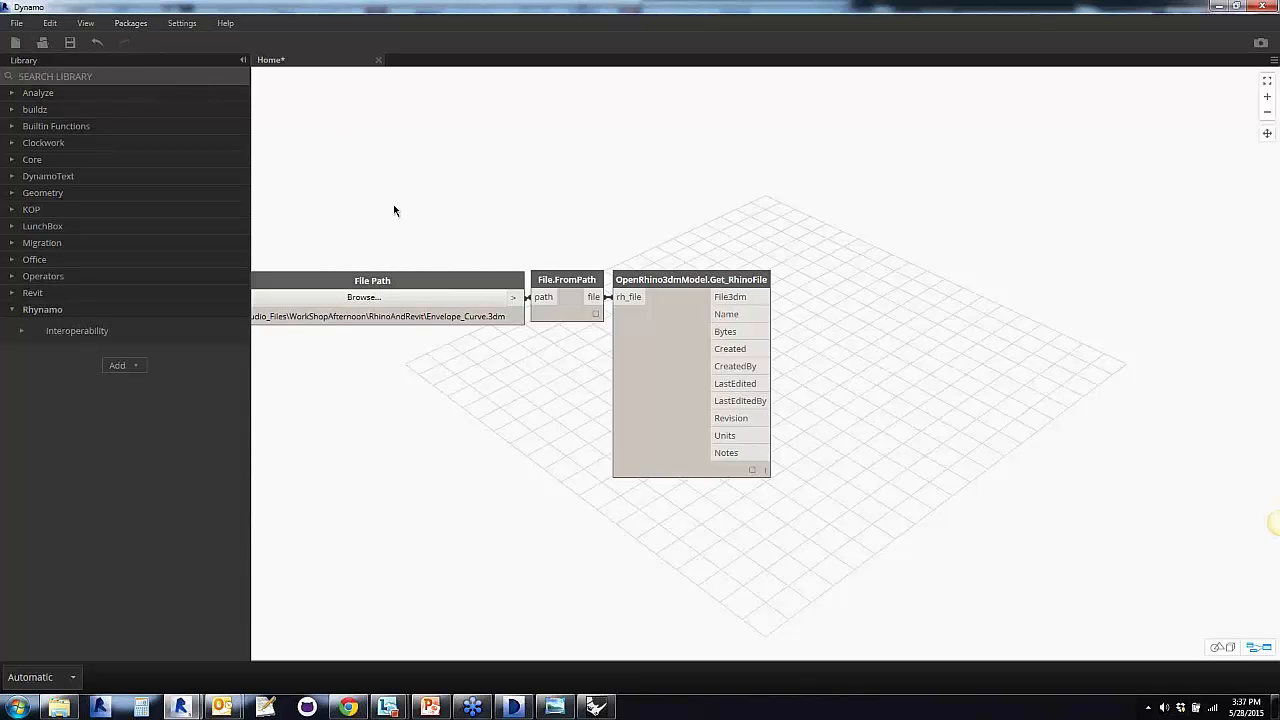
Open the Rhynamo package's root directory from the installed packages list and go into its extra folder
middle_drag(393, 204, 520, 184)
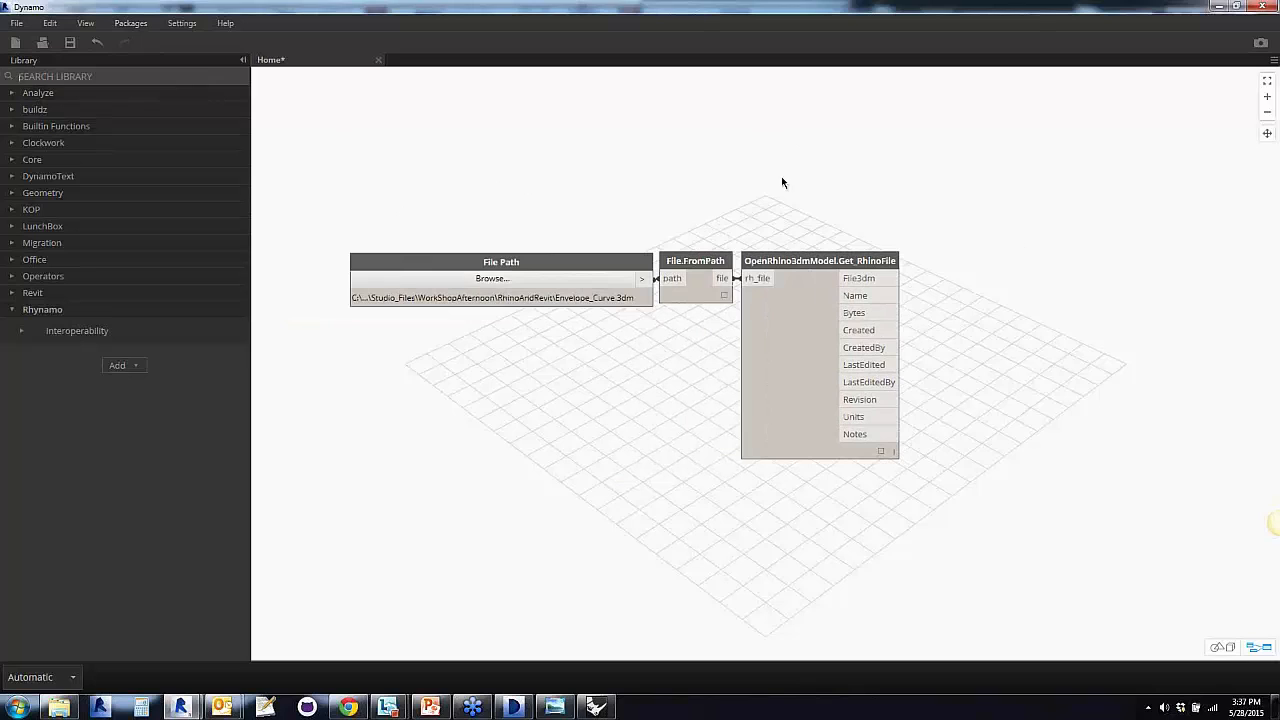
click(131, 22)
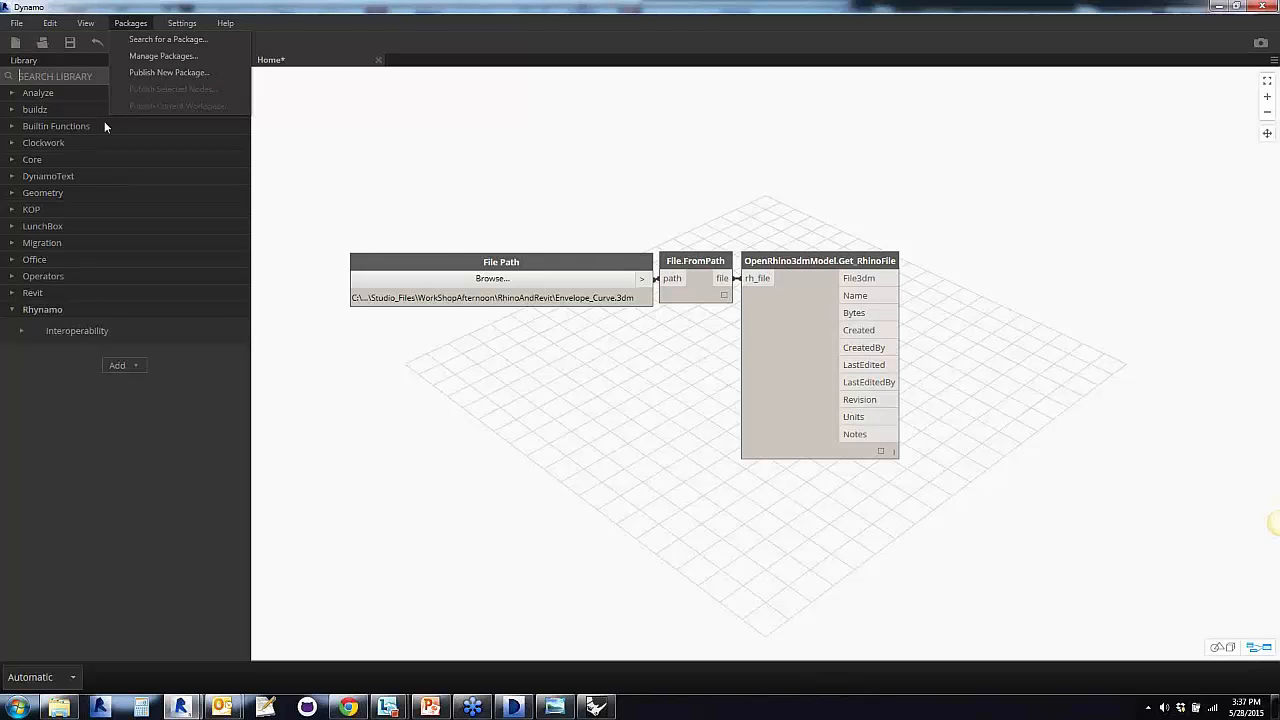
click(170, 56)
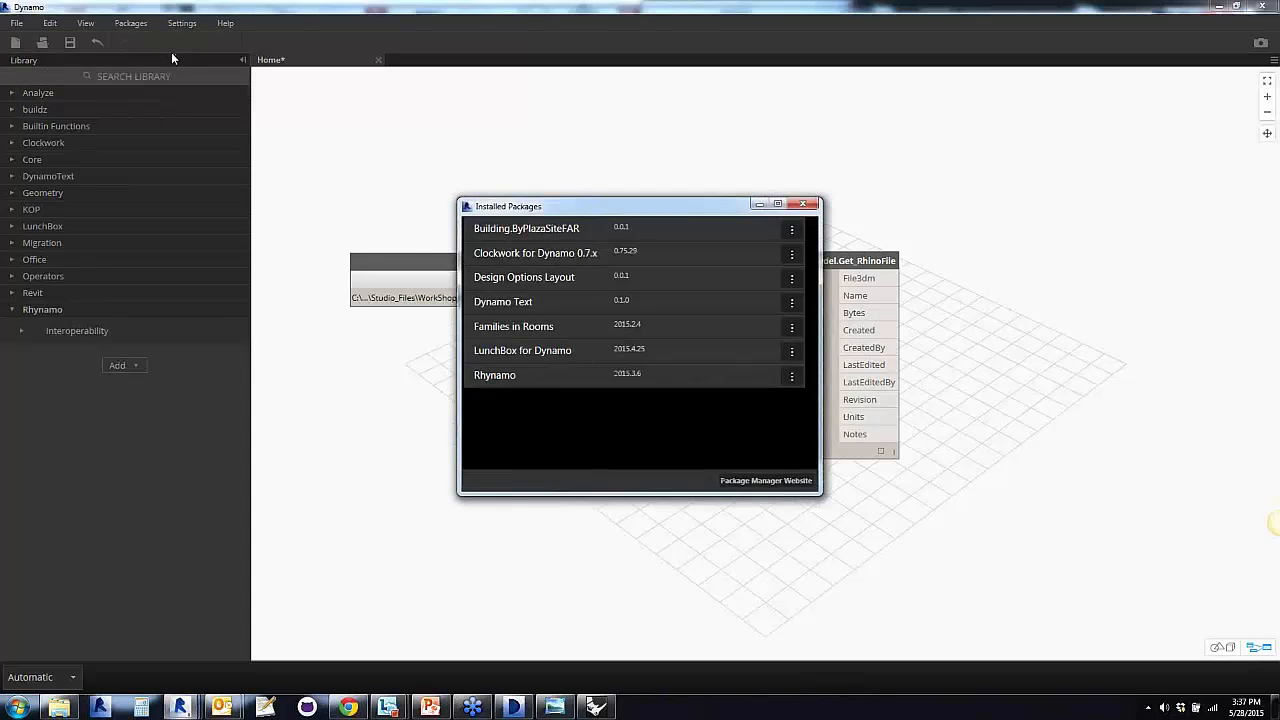
drag(600, 207, 349, 152)
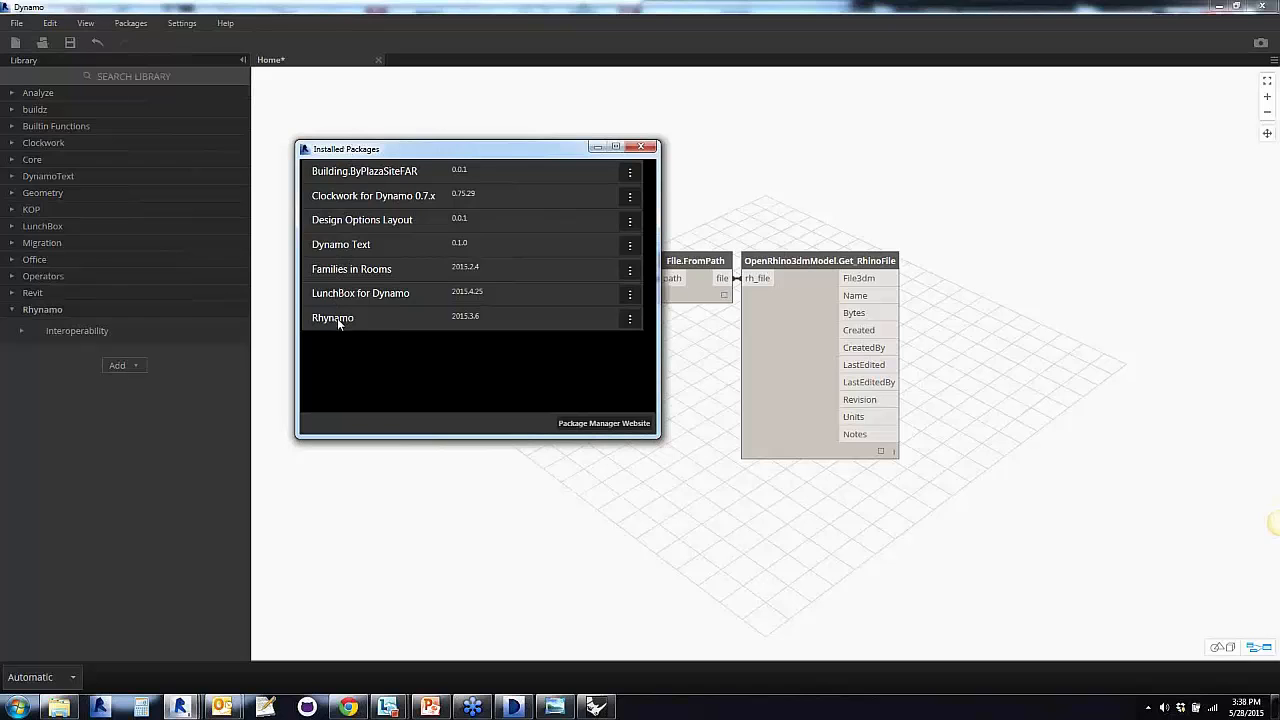
click(630, 318)
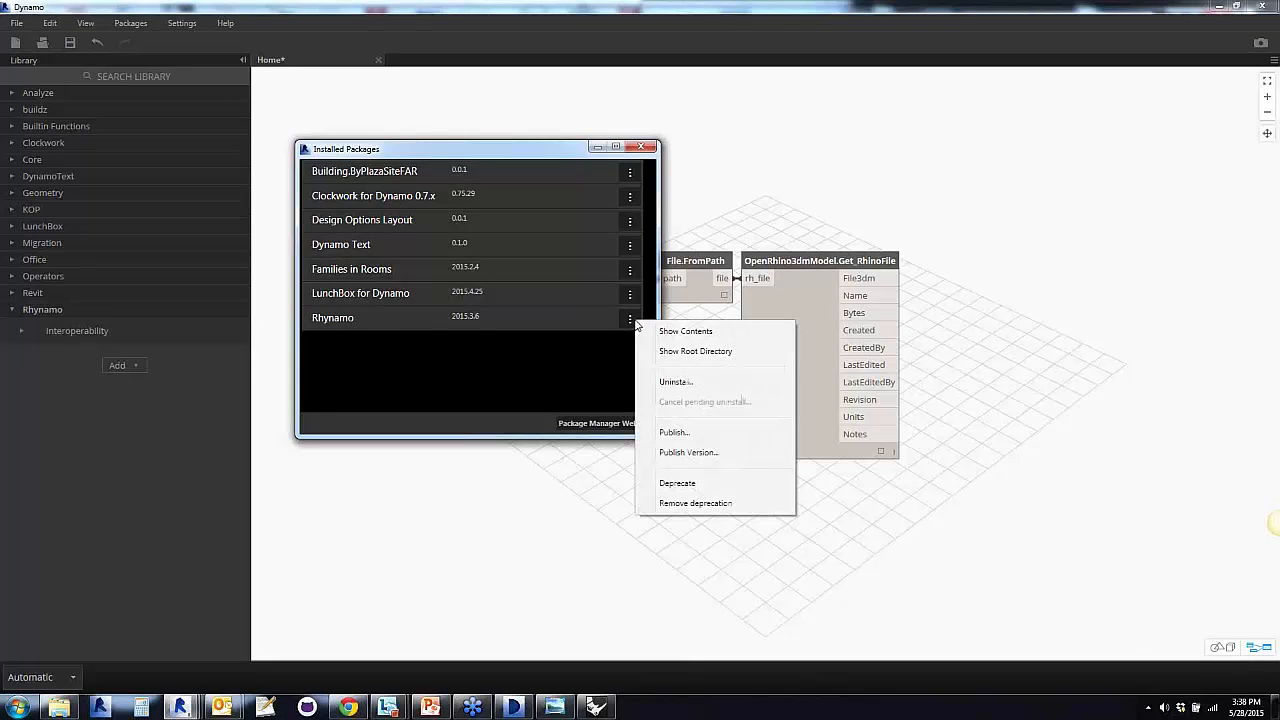
click(695, 351)
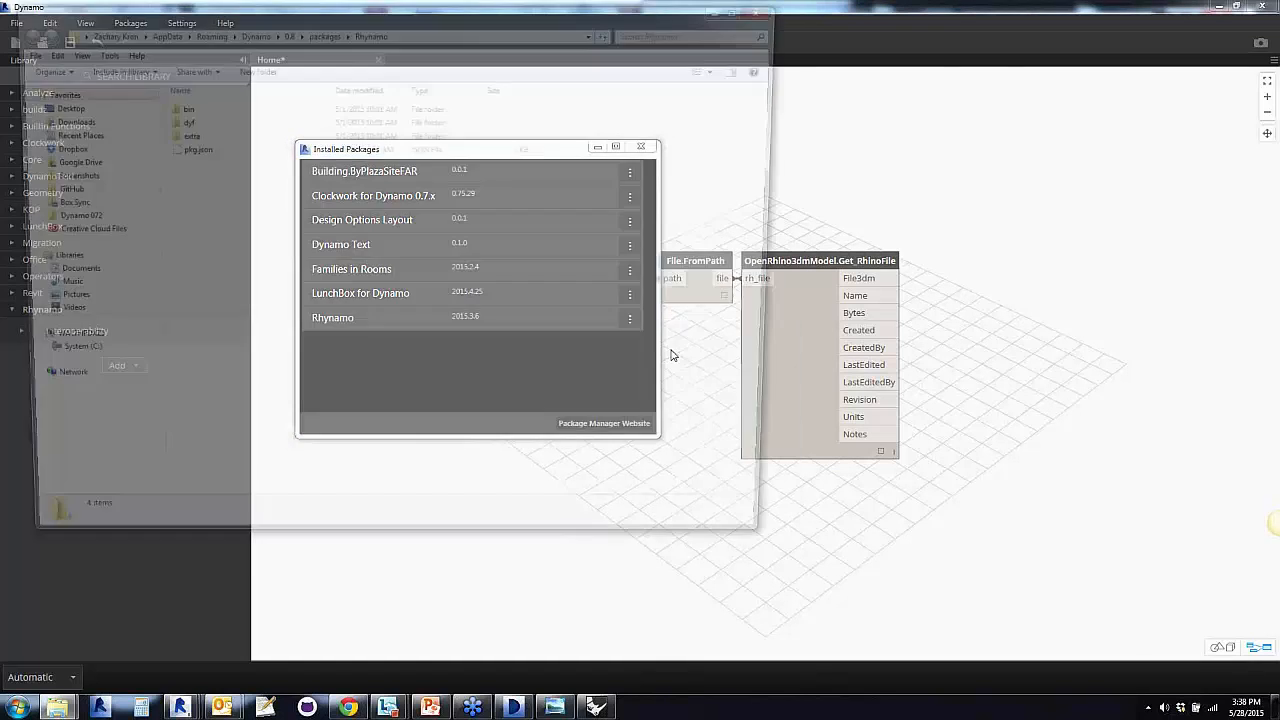
double_click(181, 136)
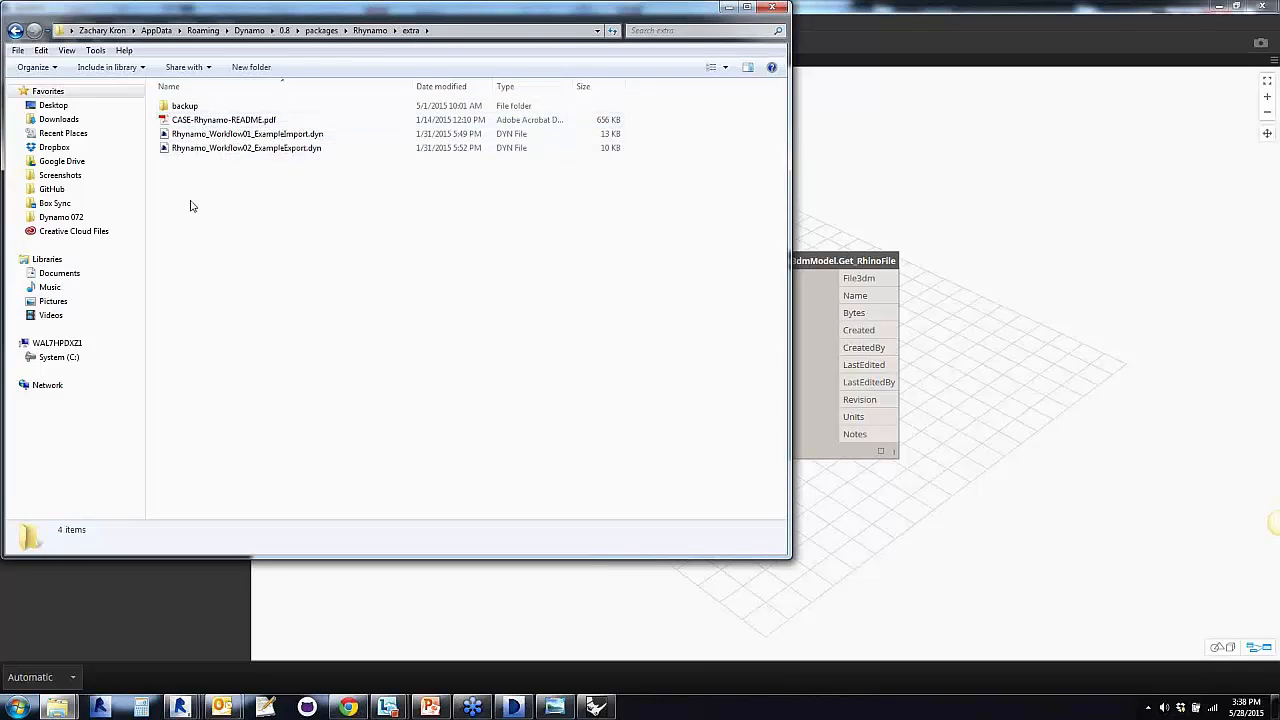
Examine the sample files in Rhynamo's extra folder, and close the folder and the installed packages list
drag(290, 20, 535, 50)
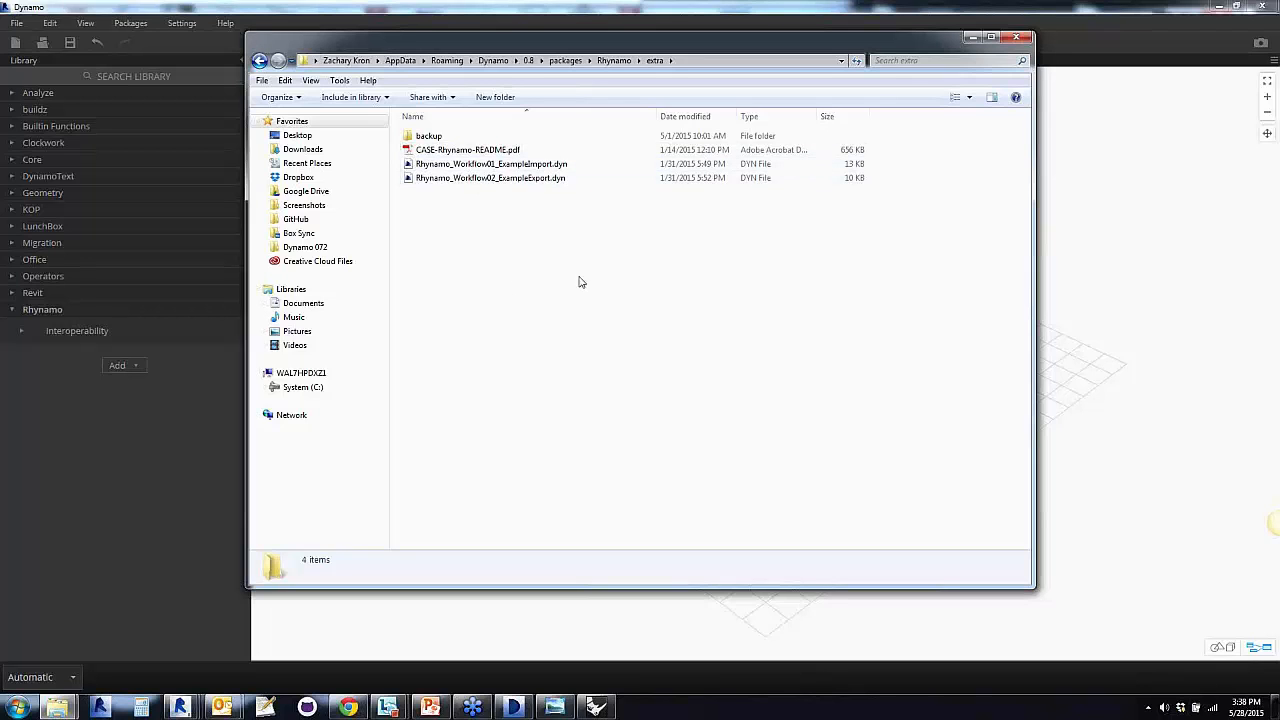
drag(882, 44, 892, 54)
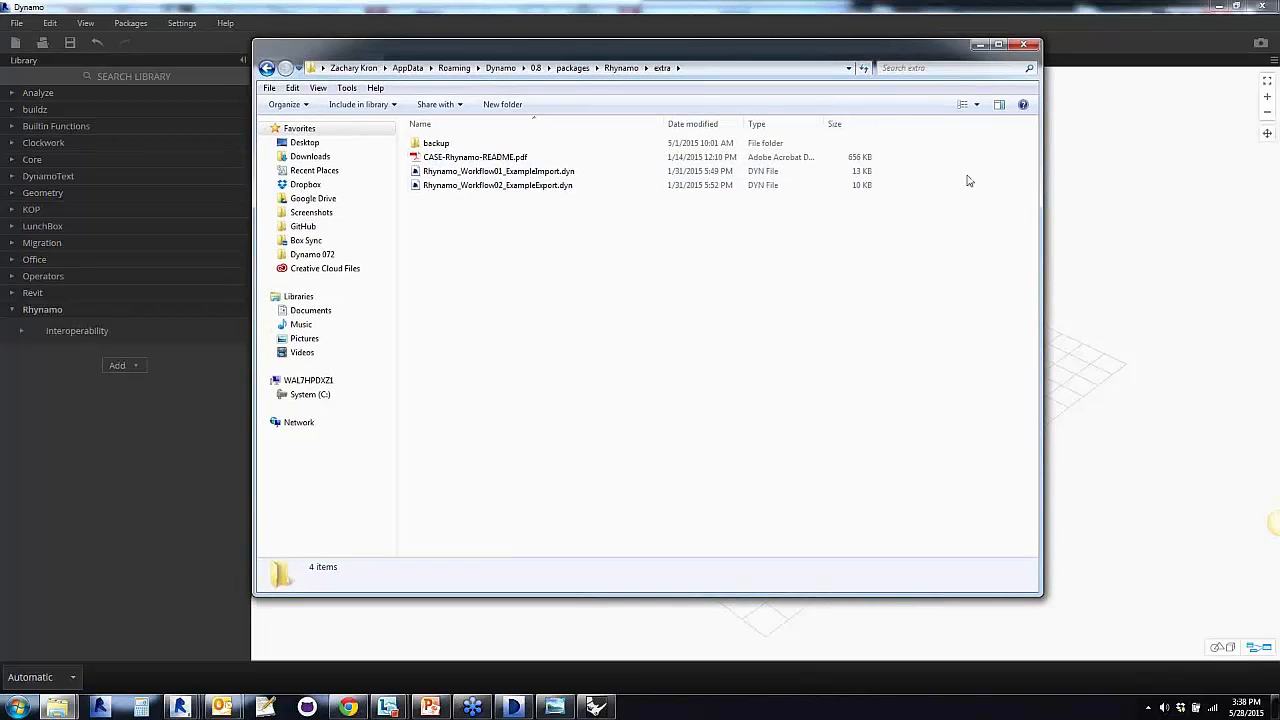
click(1027, 48)
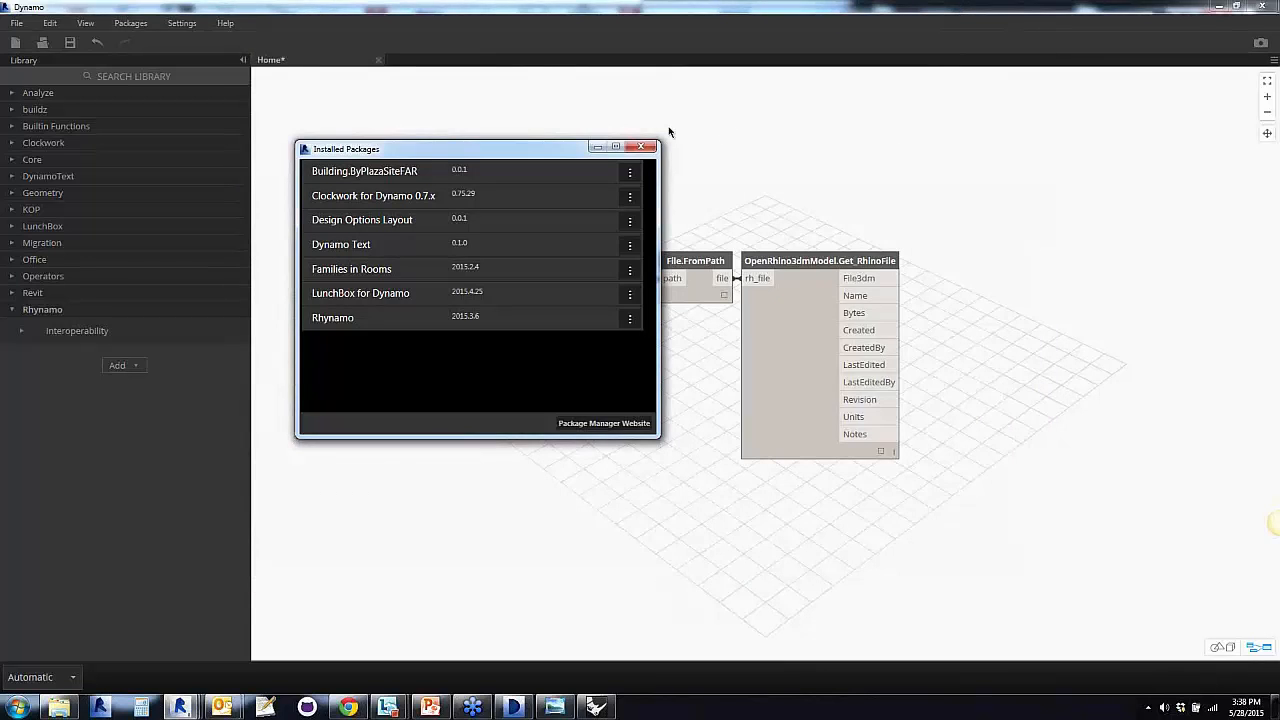
click(644, 147)
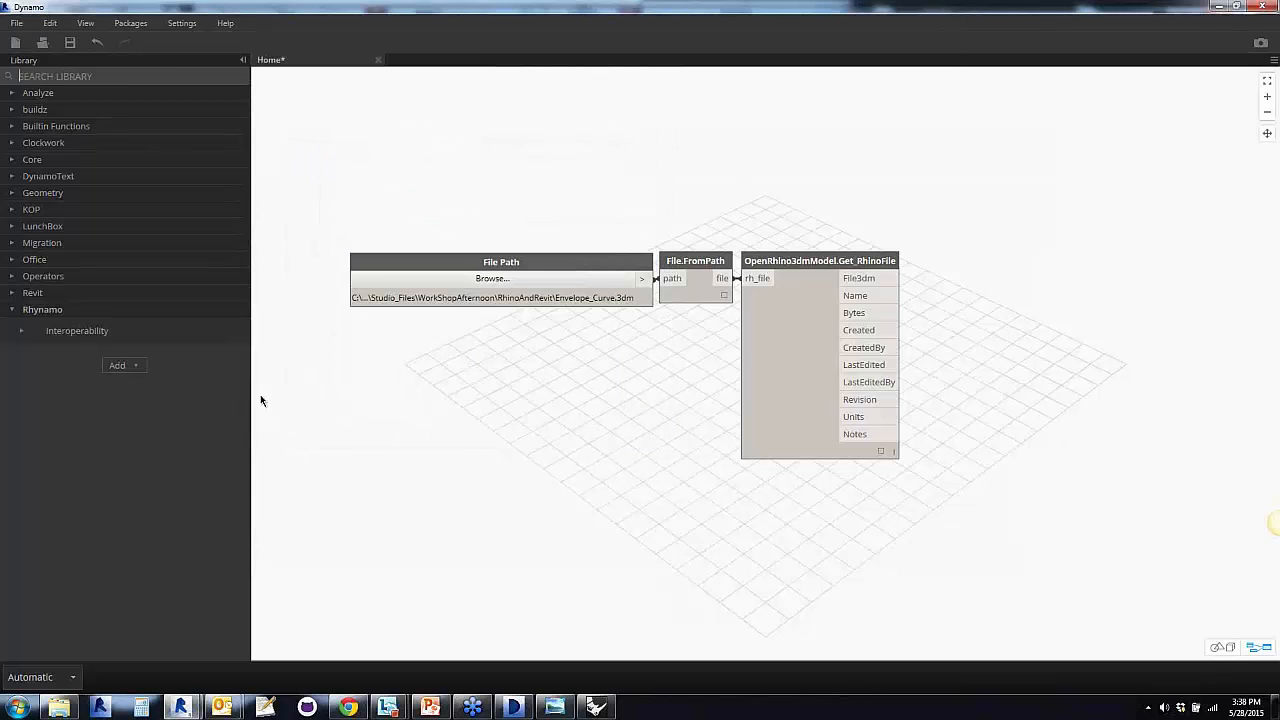
Add a RhinoObject.Get_DocumentObjects node beside Get_RhinoFile and connect the File3dm output to its rh_File3dm input
click(22, 330)
click(80, 435)
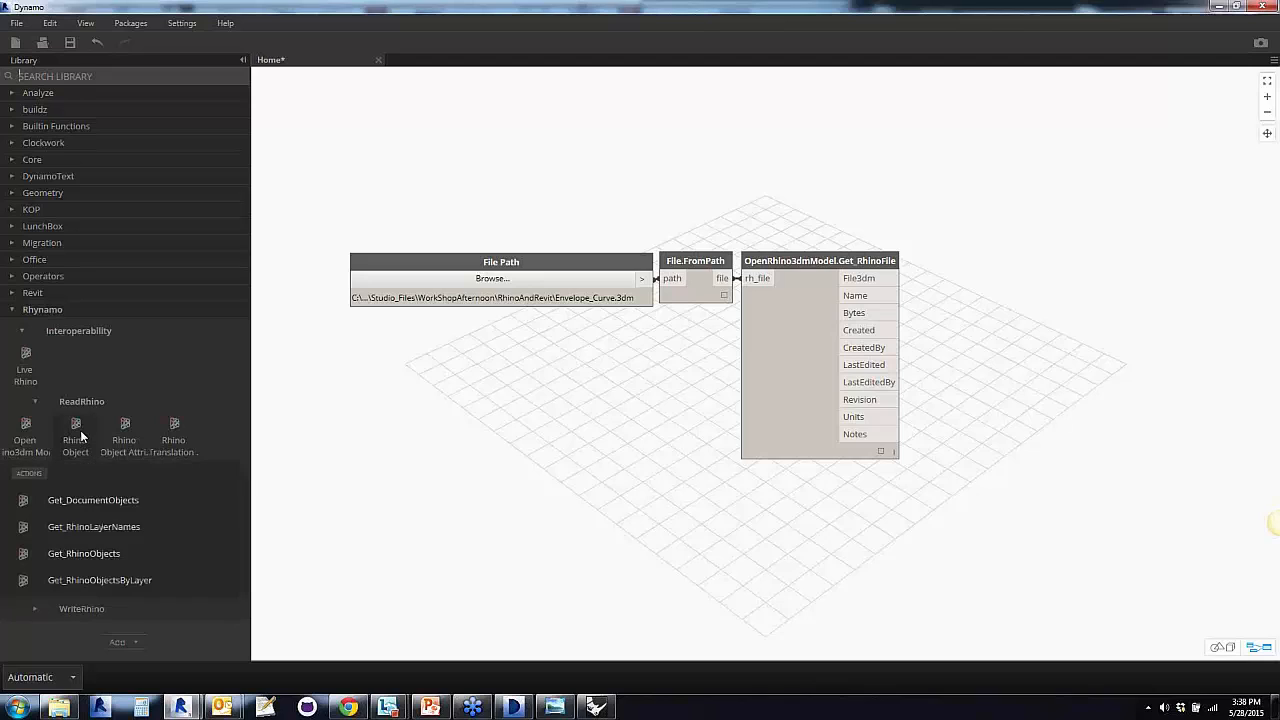
click(97, 502)
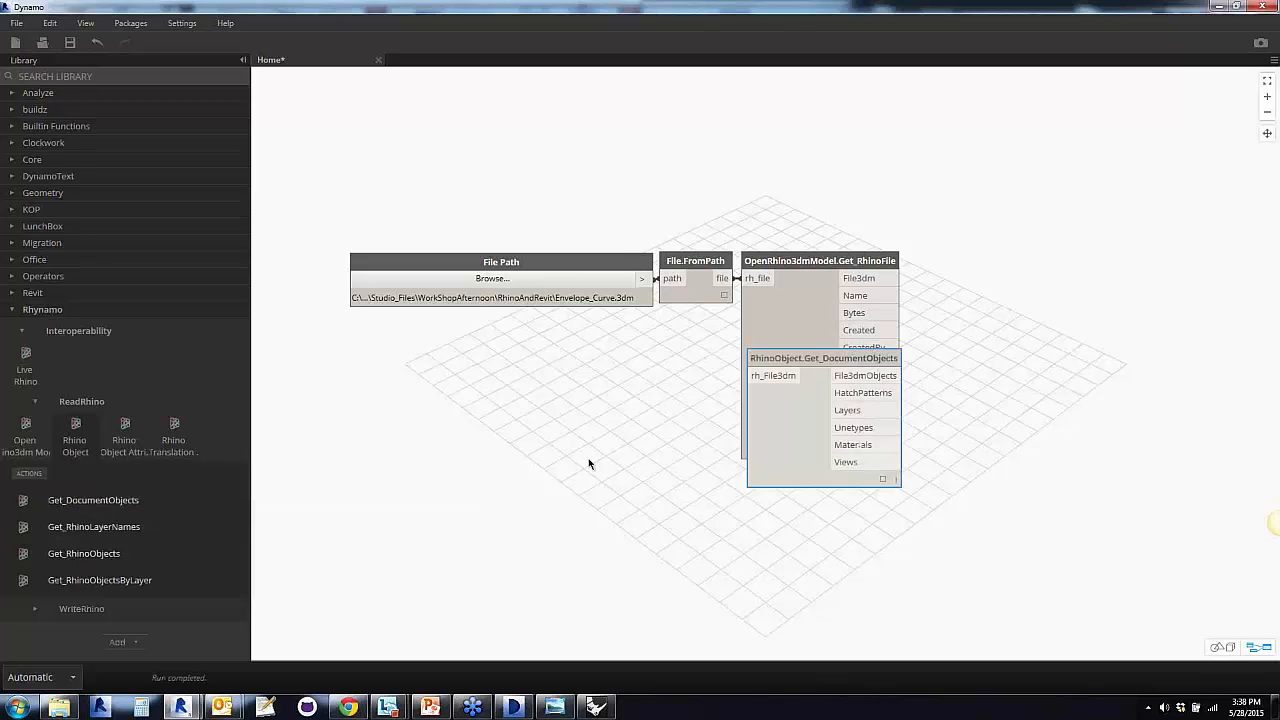
drag(775, 460, 953, 359)
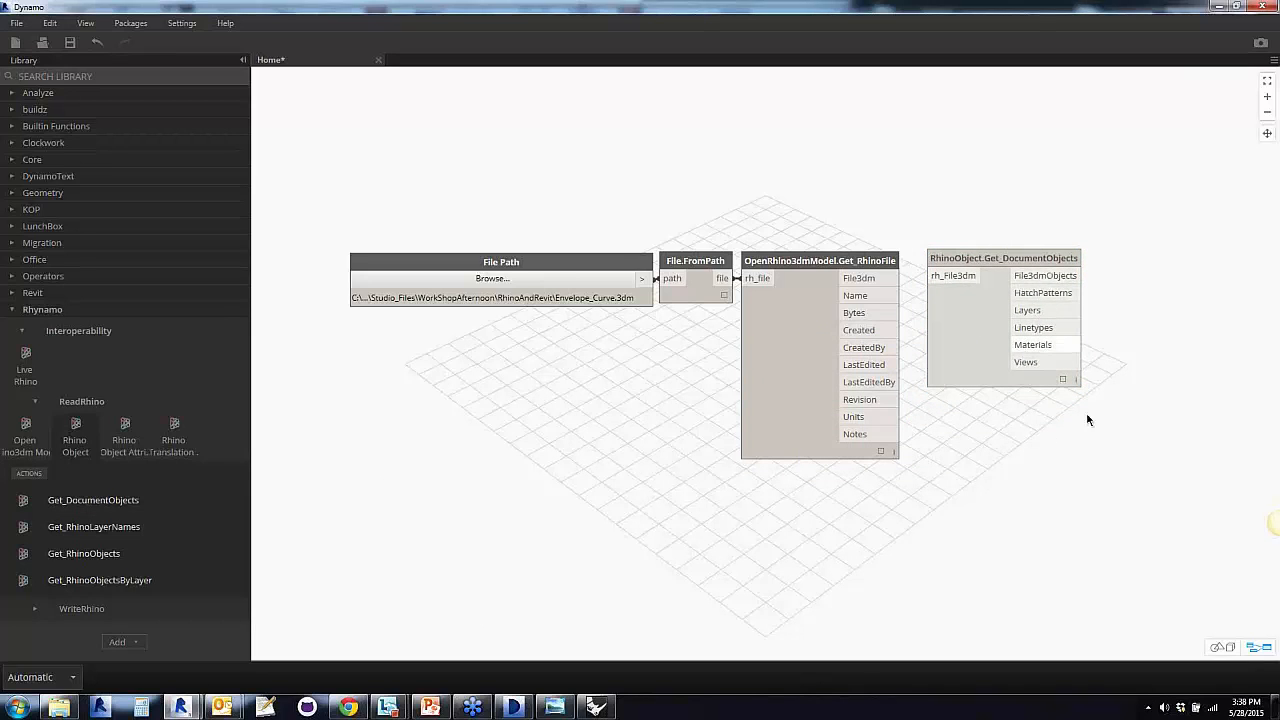
middle_drag(1017, 406, 820, 435)
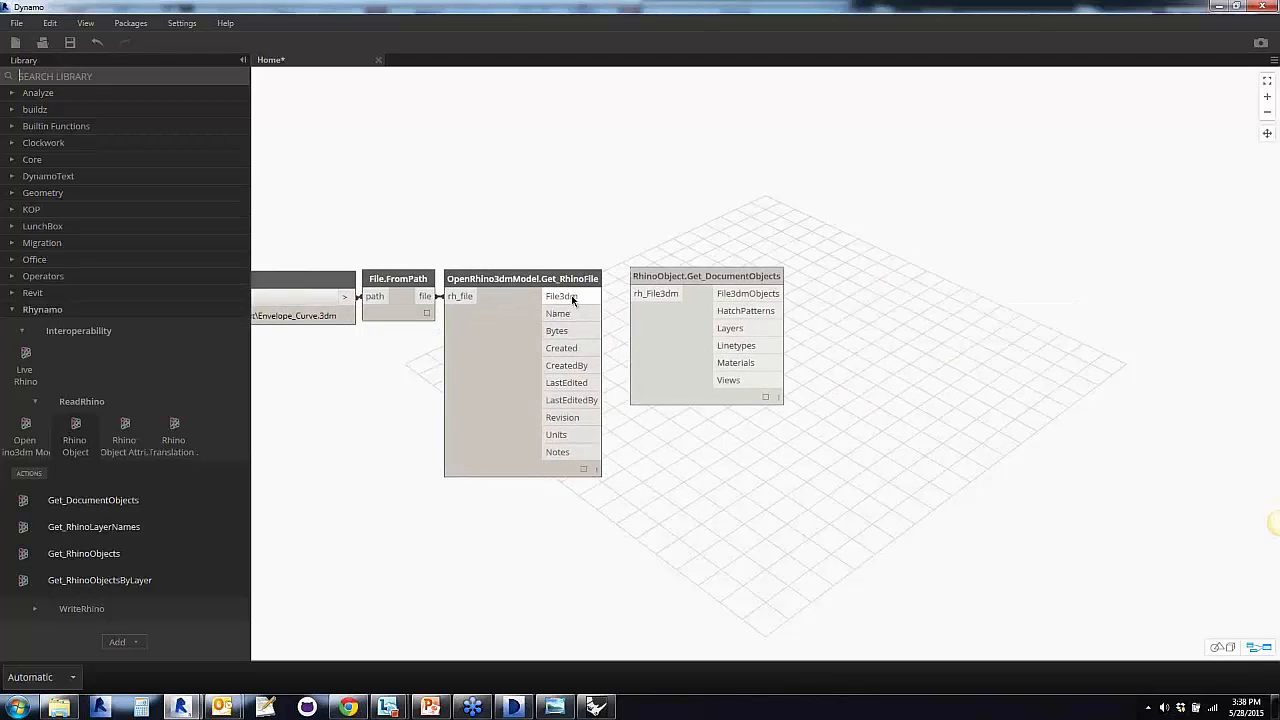
drag(571, 295, 645, 295)
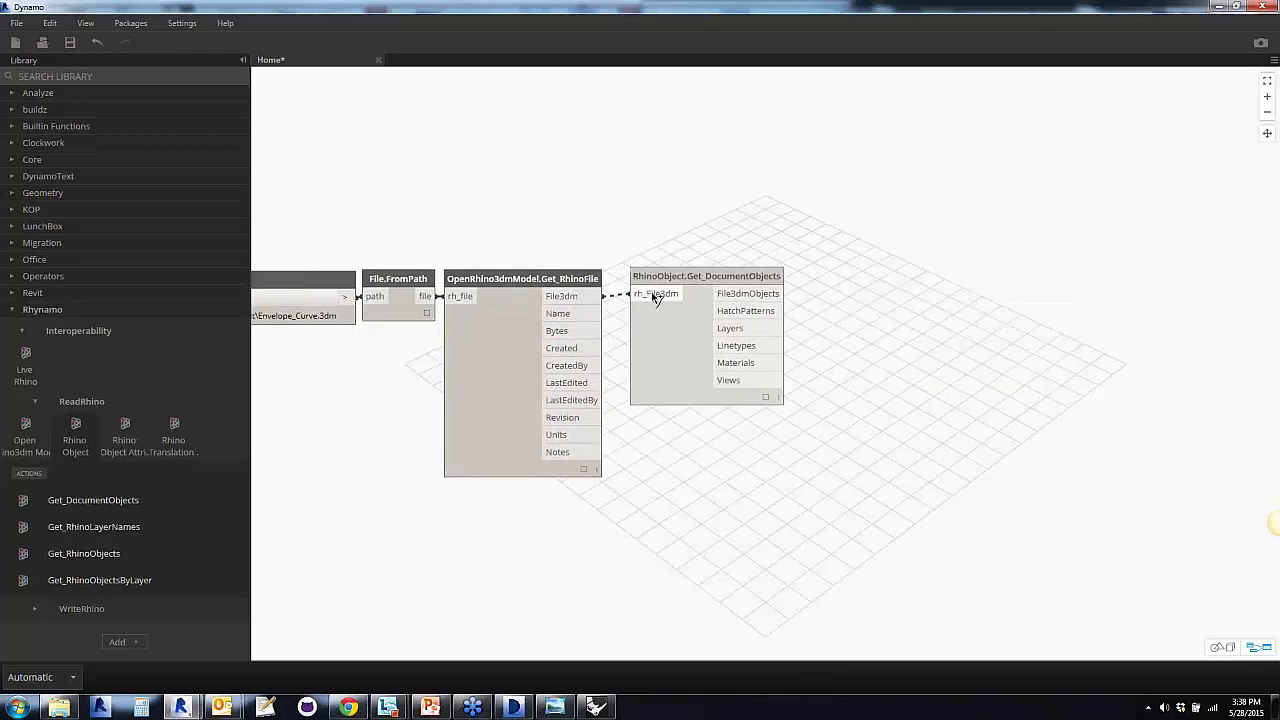
Check Get_DocumentObjects' output preview and move the node closer to Get_RhinoFile
click(765, 398)
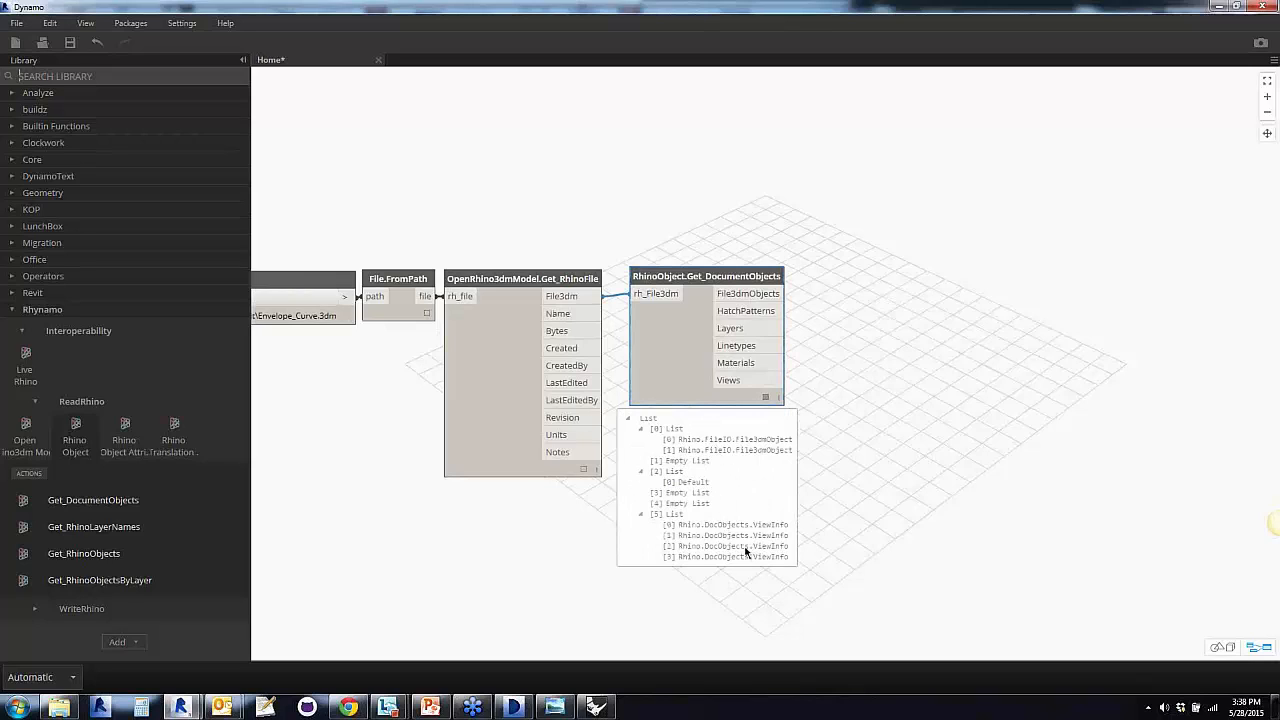
click(765, 398)
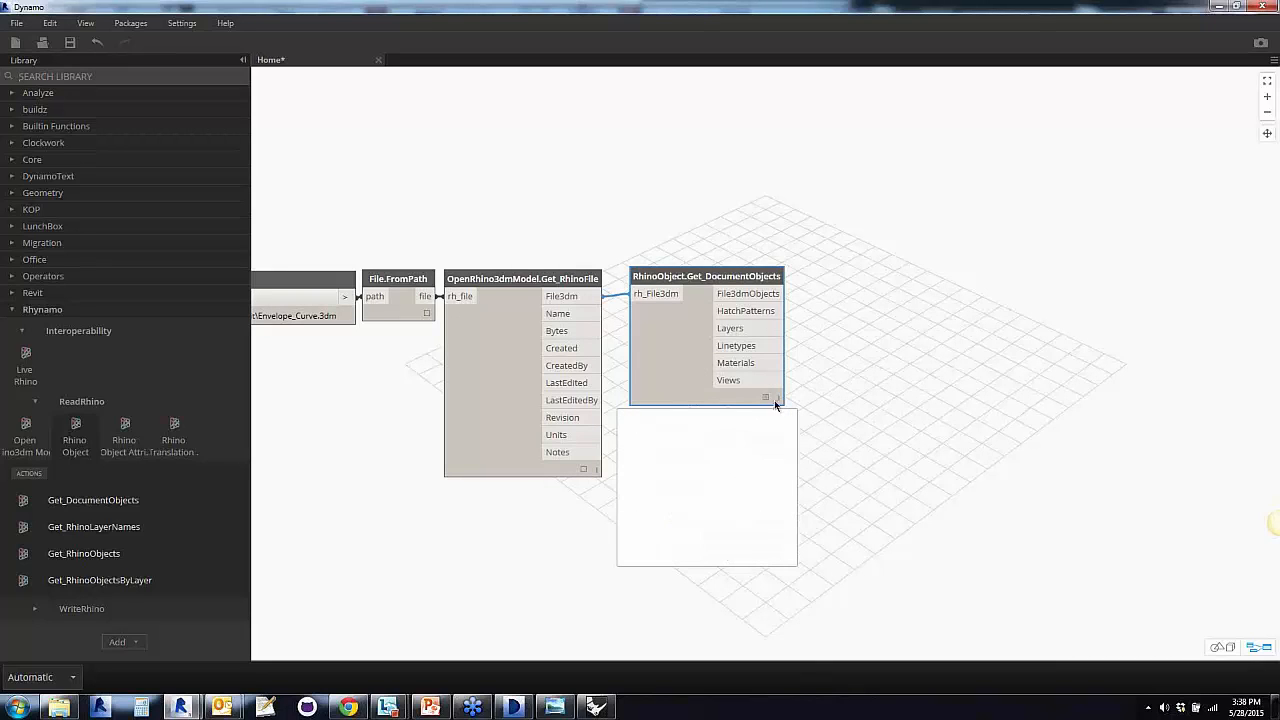
click(970, 475)
middle_drag(905, 457, 843, 458)
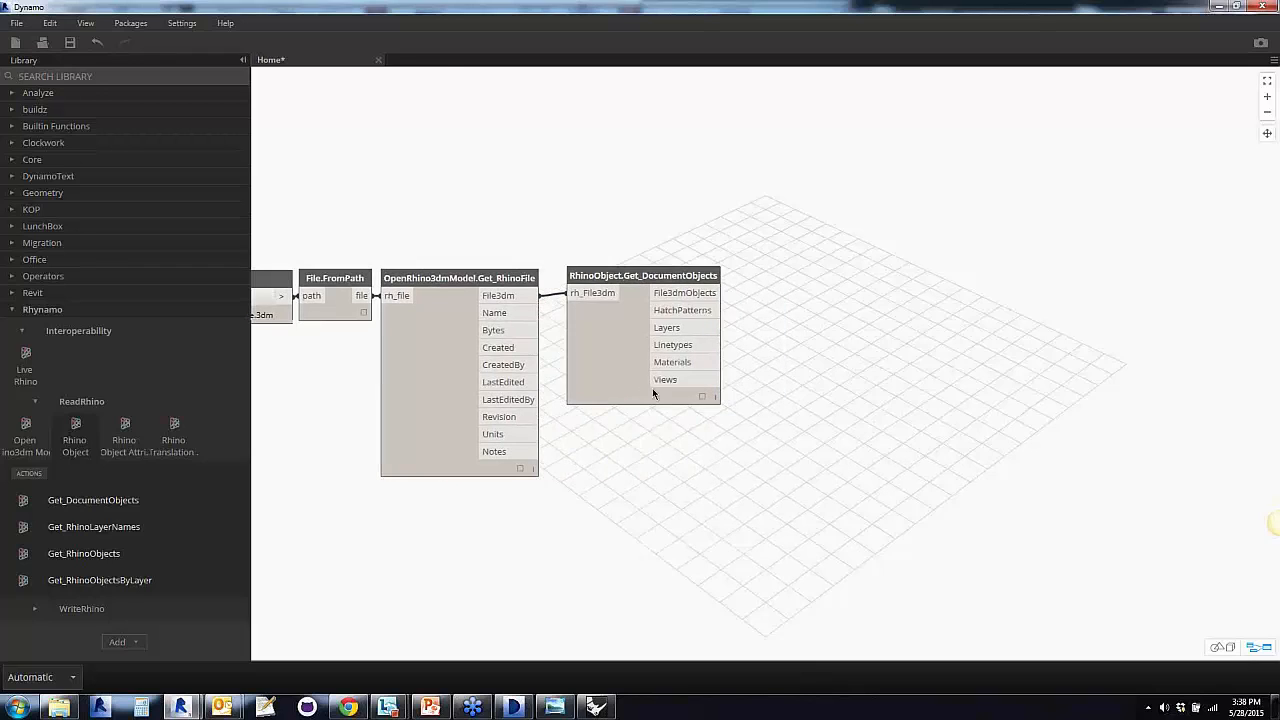
drag(653, 393, 634, 388)
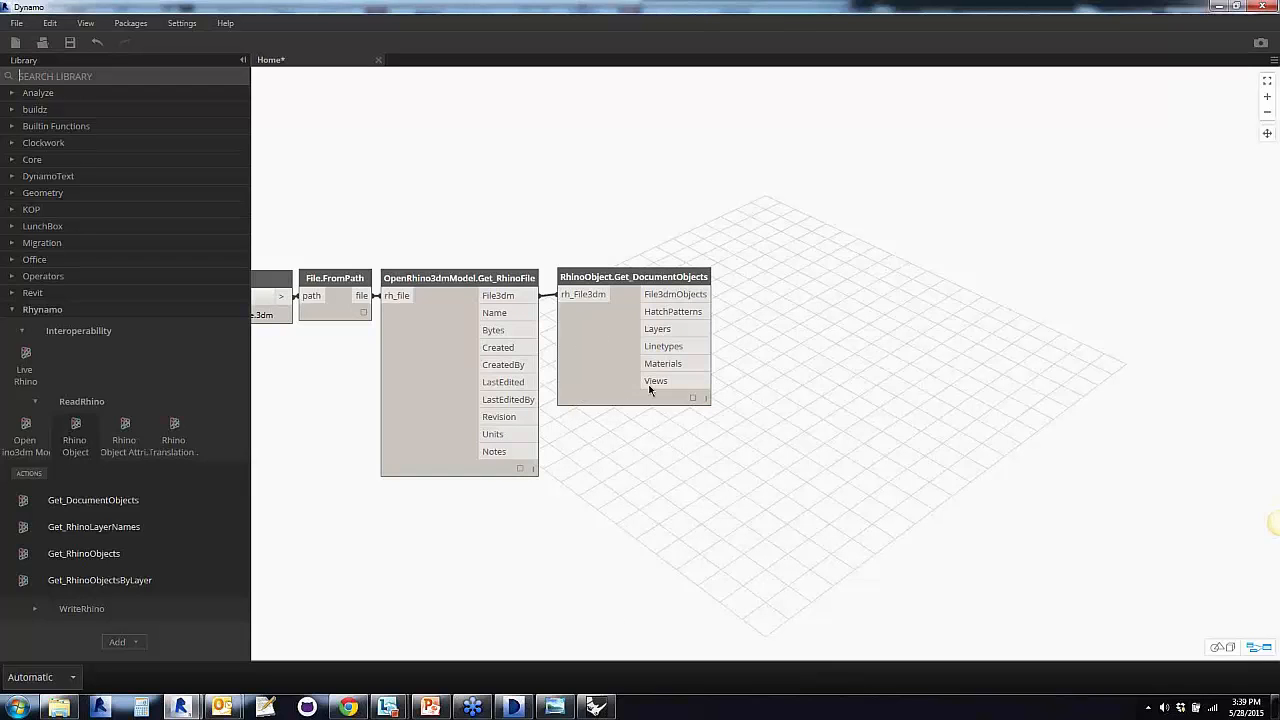
Compare Get_DocumentObjects' output list with the envelope model in Rhino, and return to the Dynamo graph
click(694, 397)
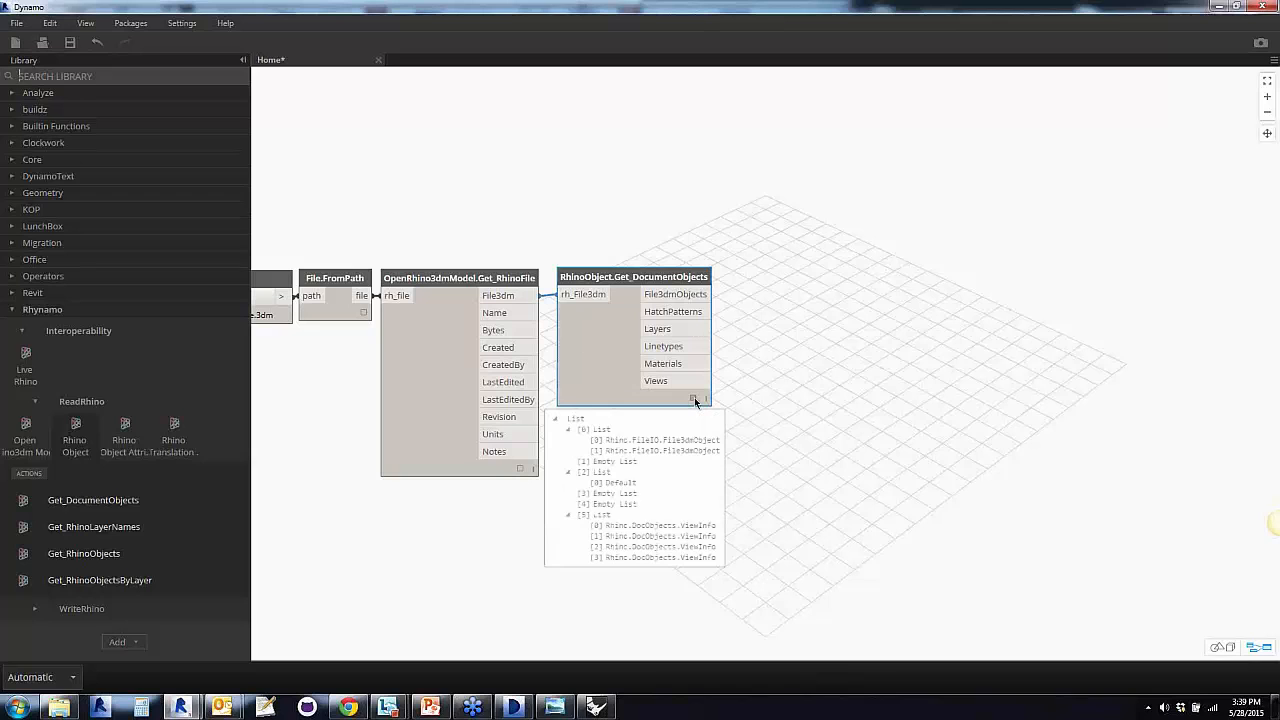
click(780, 431)
click(601, 709)
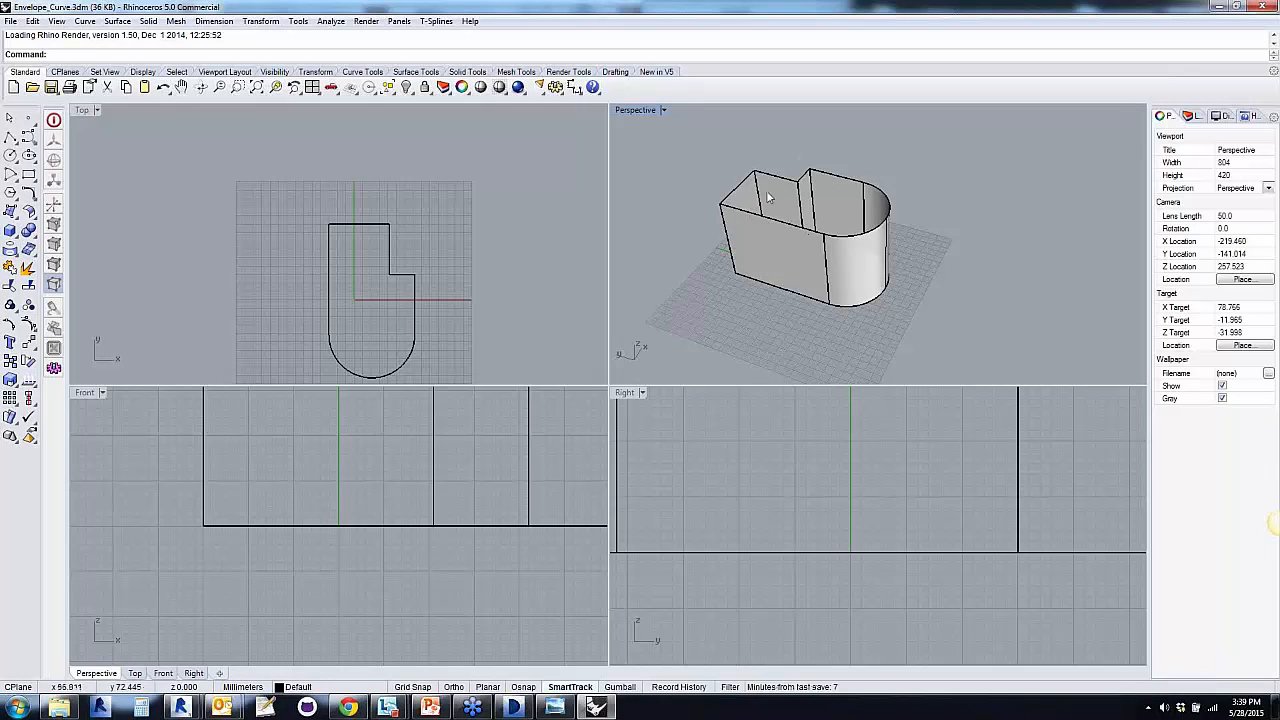
click(1214, 10)
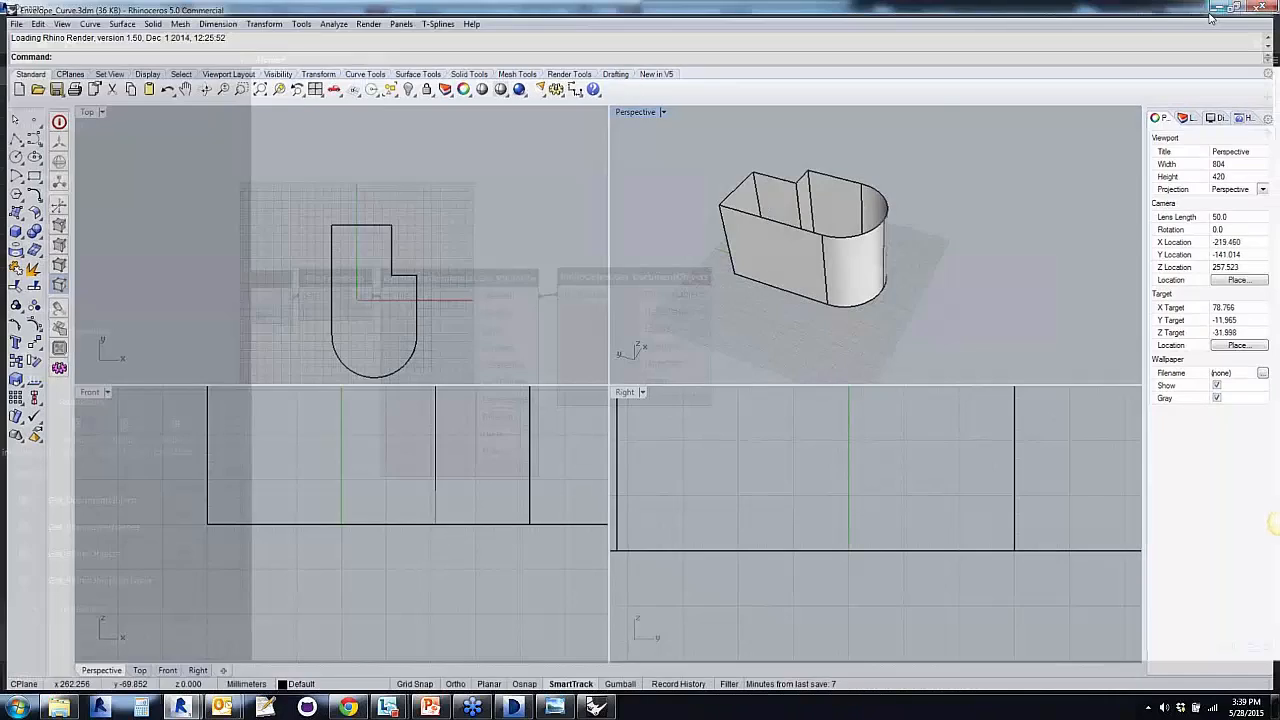
Look through Rhynamo's ReadRhino object attribute nodes and display the full list of its translation nodes
click(126, 430)
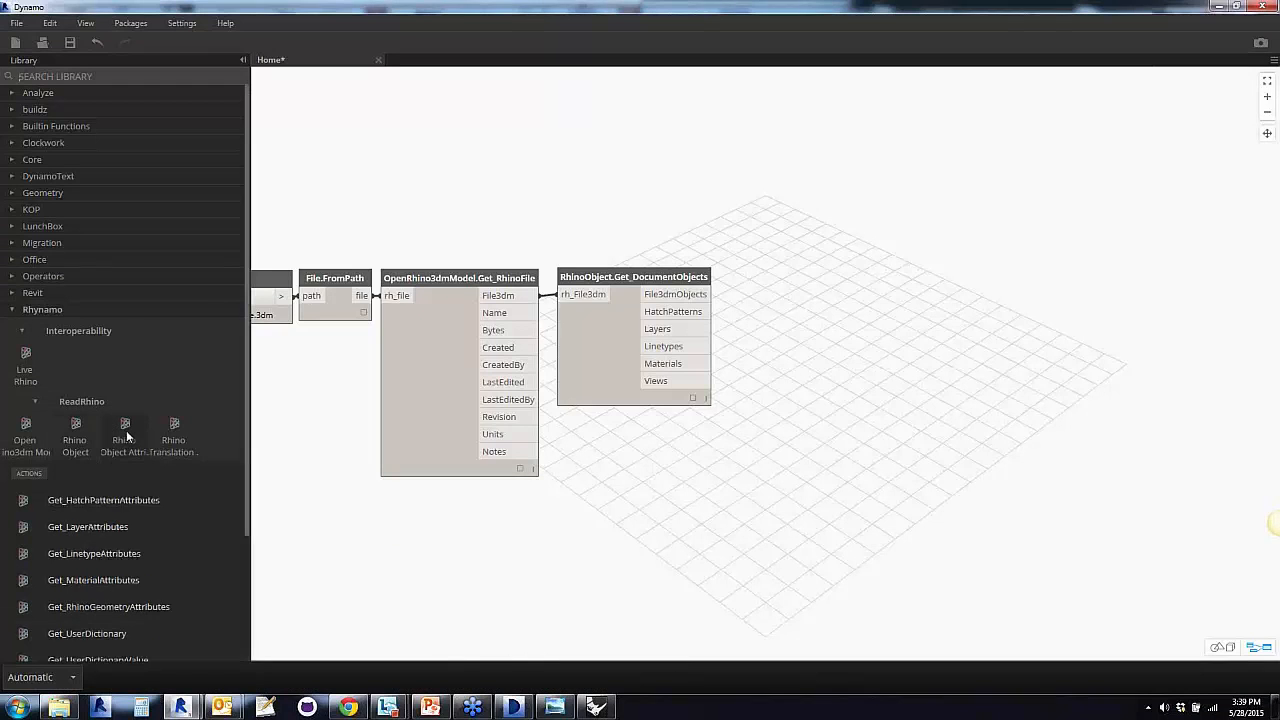
click(182, 441)
drag(250, 400, 254, 591)
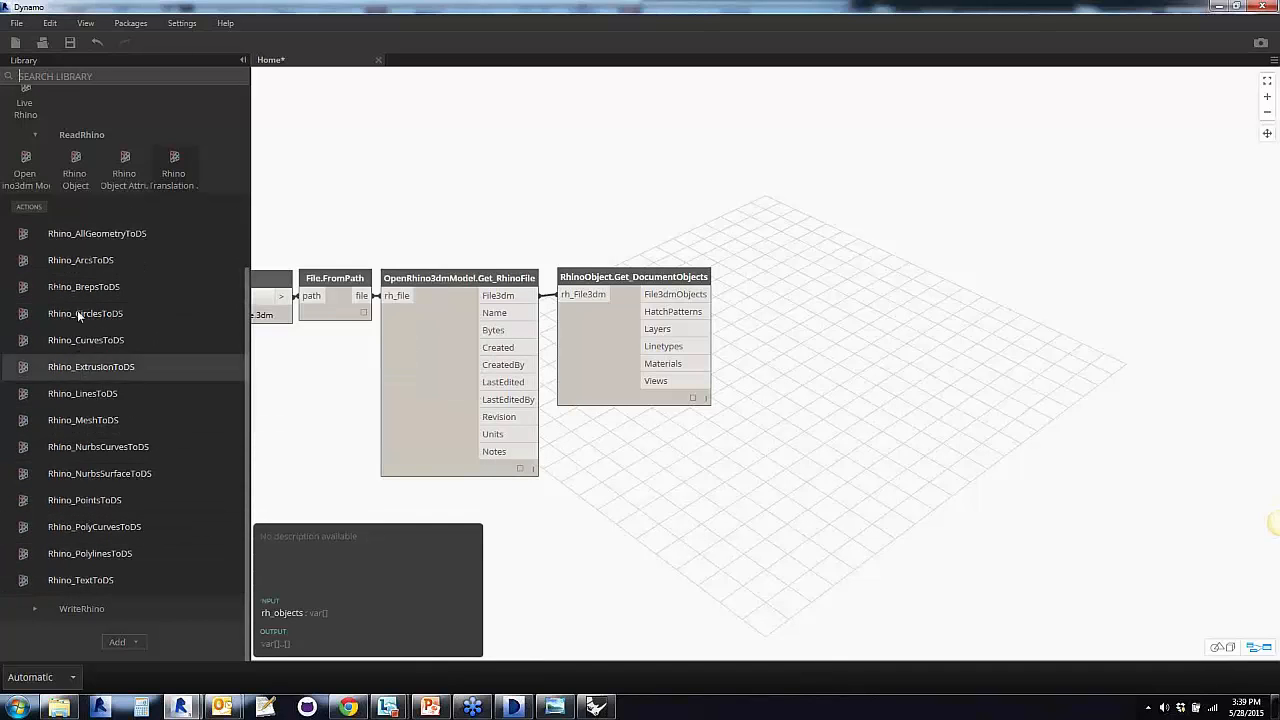
Add a Rhino_AllGeometryToDS node and place it below and beyond Get_DocumentObjects
click(90, 232)
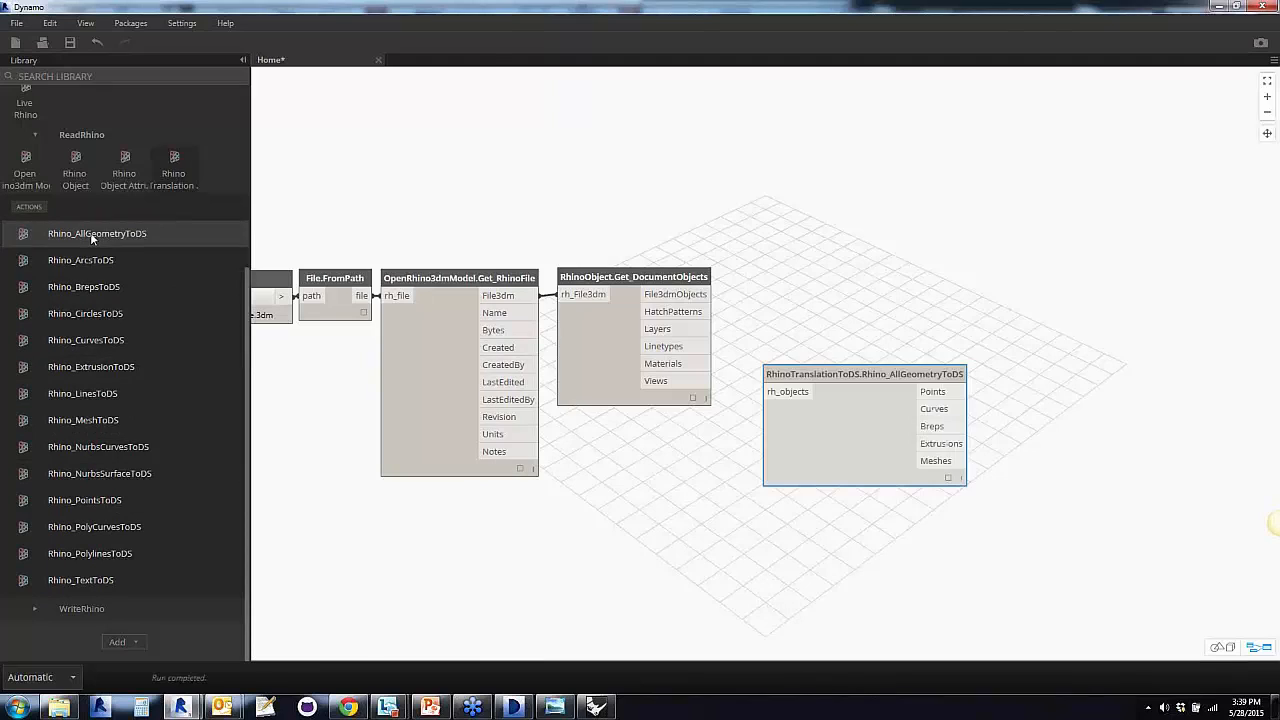
drag(822, 422, 815, 344)
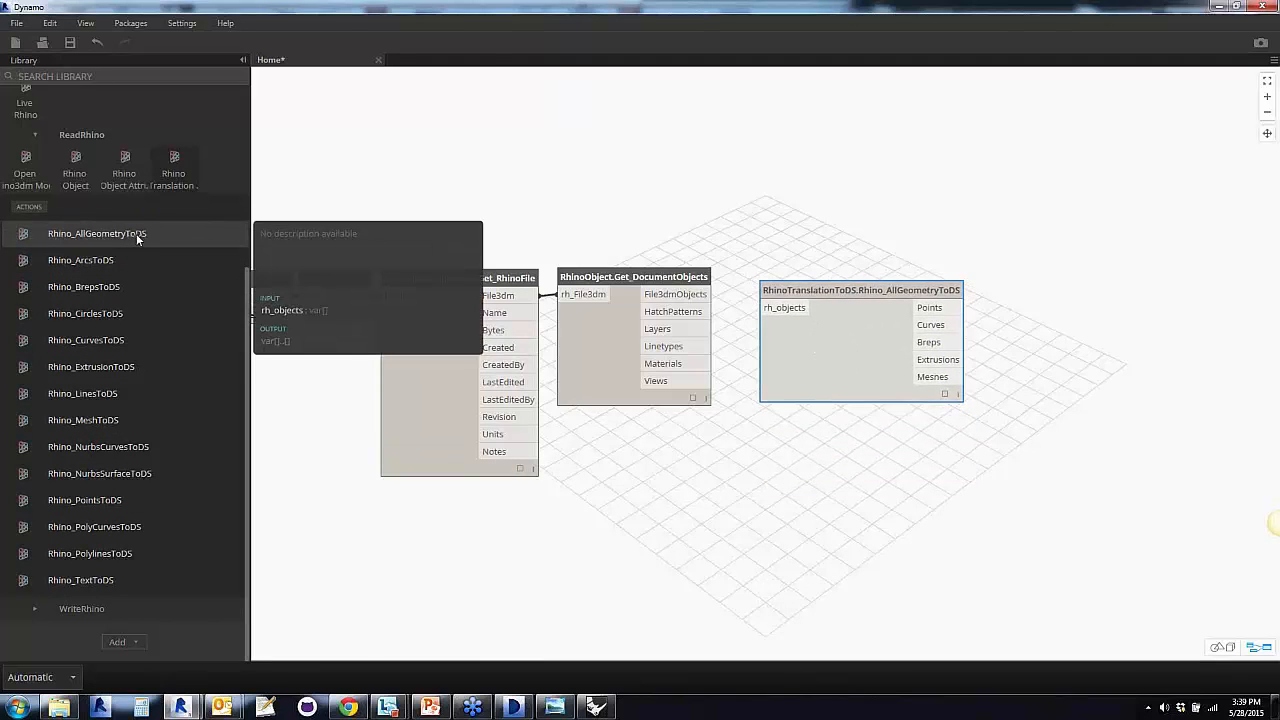
drag(855, 382, 851, 408)
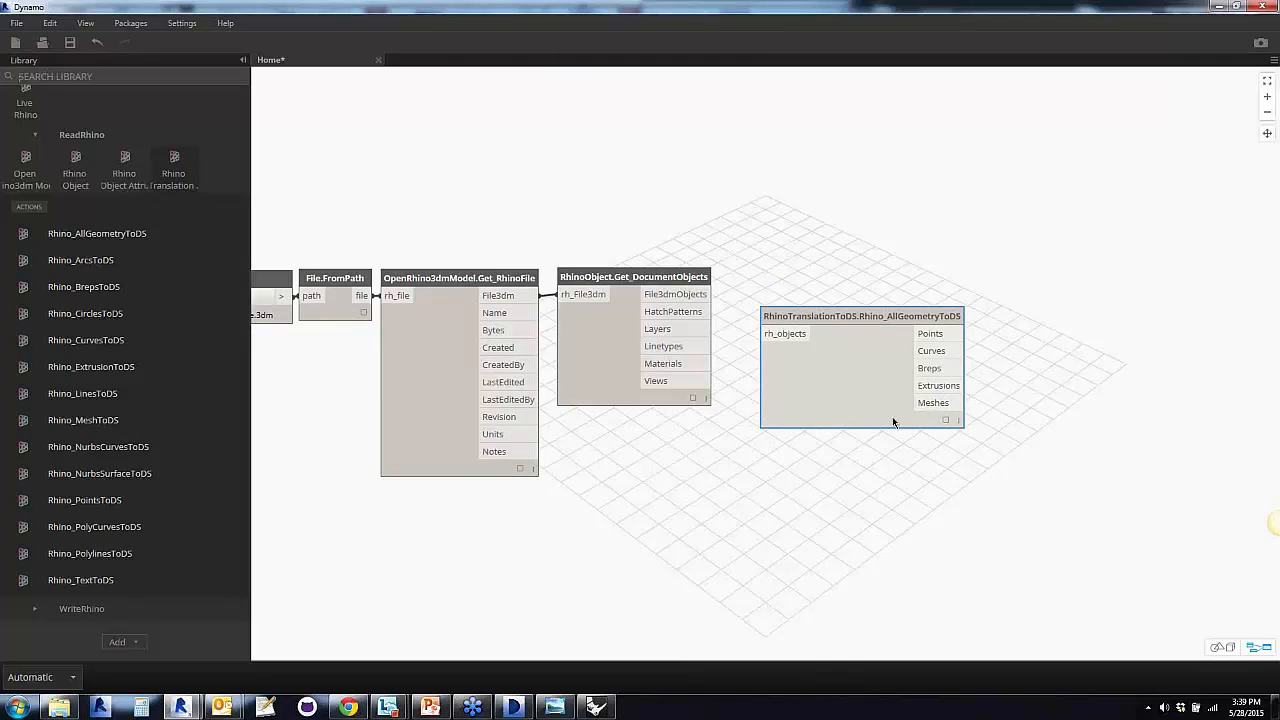
drag(866, 398, 871, 476)
click(828, 313)
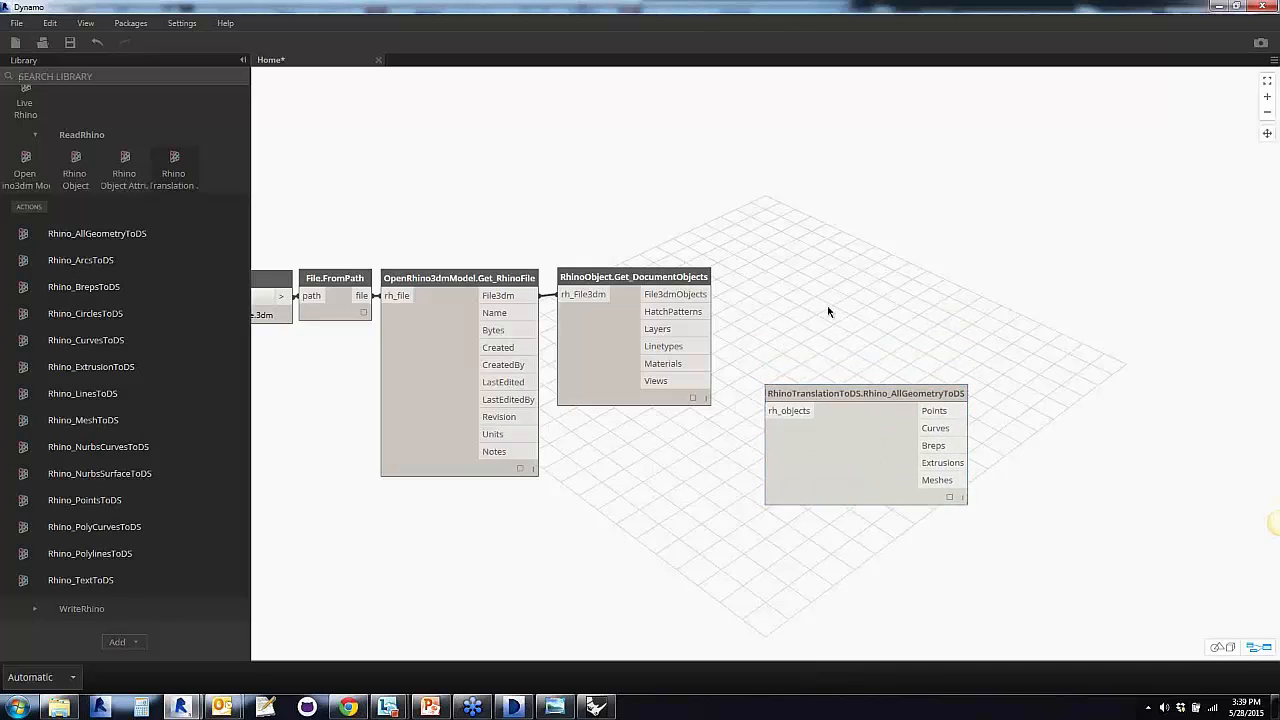
Add a Rhino_ExtrusionToDS node beside Get_DocumentObjects and connect the File3dmObjects output to its rh_objects input
click(112, 368)
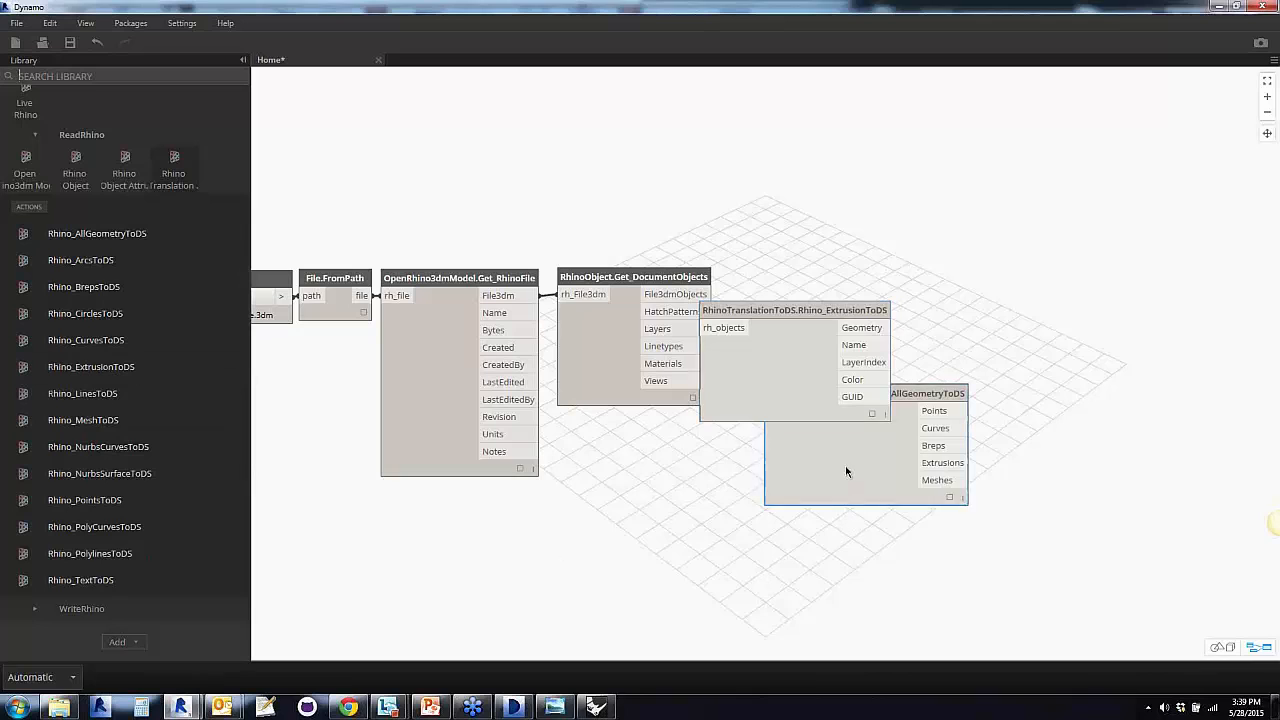
drag(846, 469, 635, 566)
drag(806, 380, 839, 350)
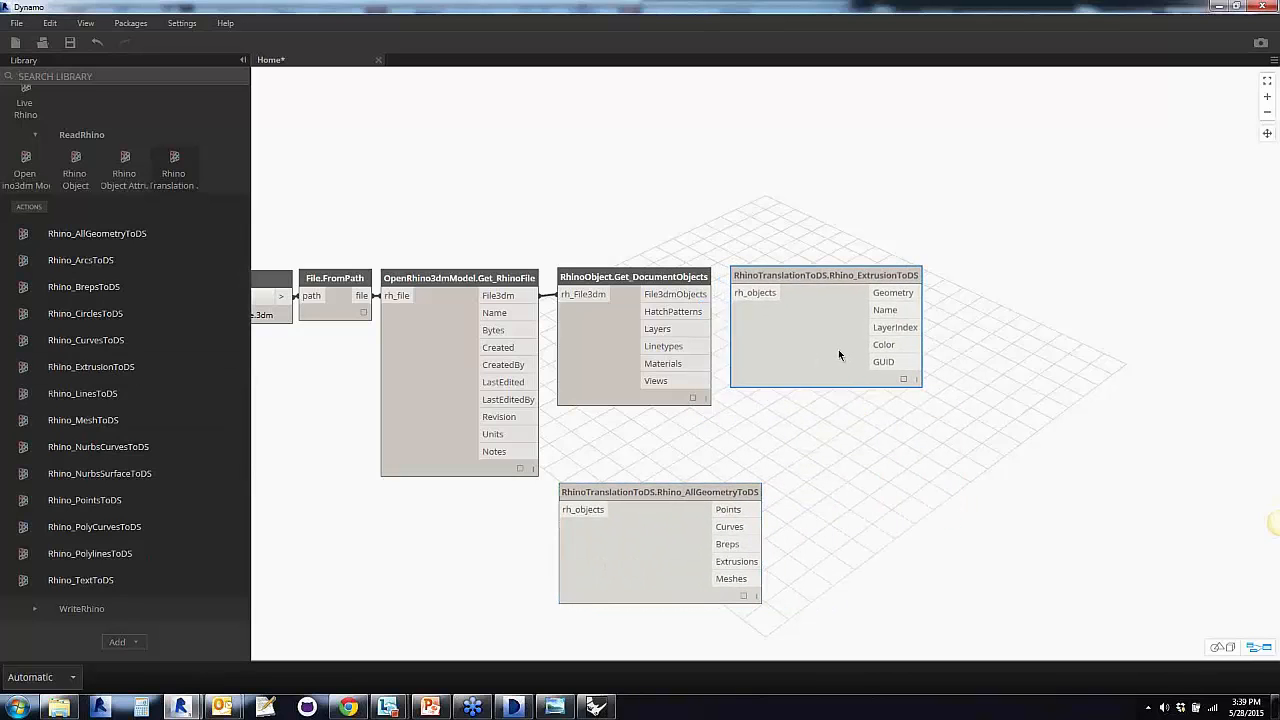
click(851, 471)
drag(706, 294, 756, 293)
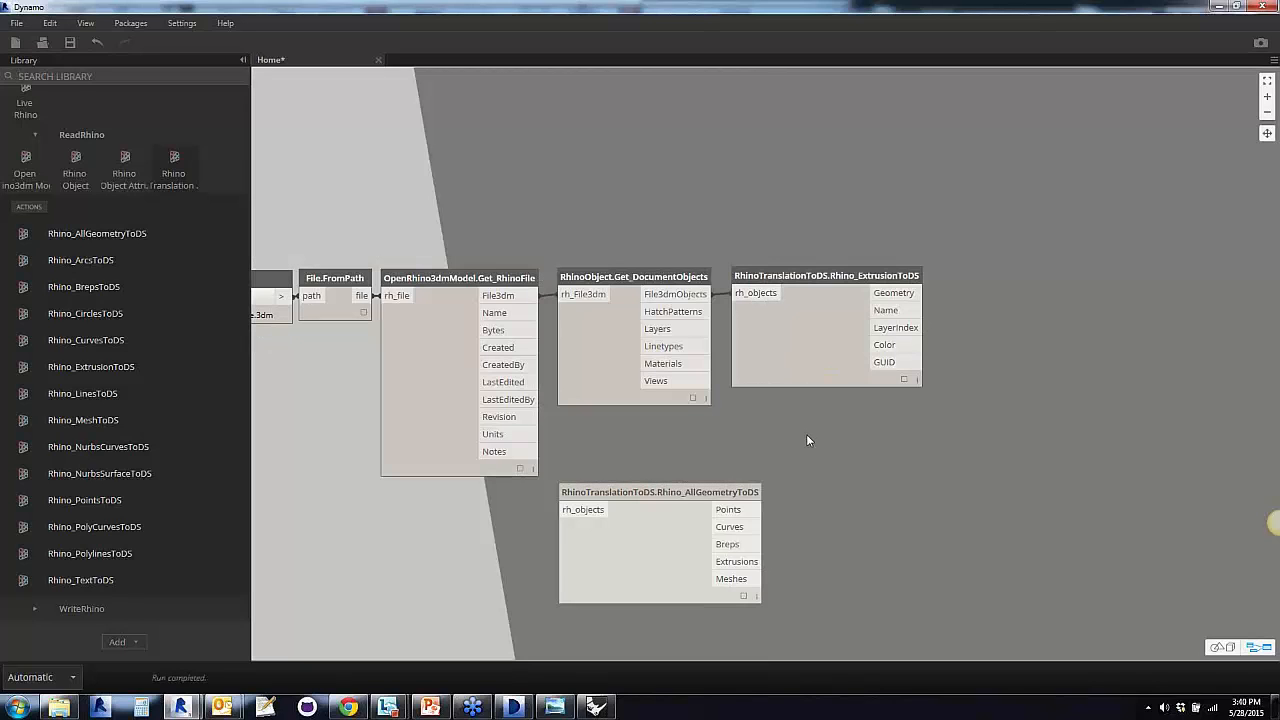
Inspect the imported extrusion in the background preview and delete the unconnected Rhino_AllGeometryToDS node
scroll(846, 406, down, 10)
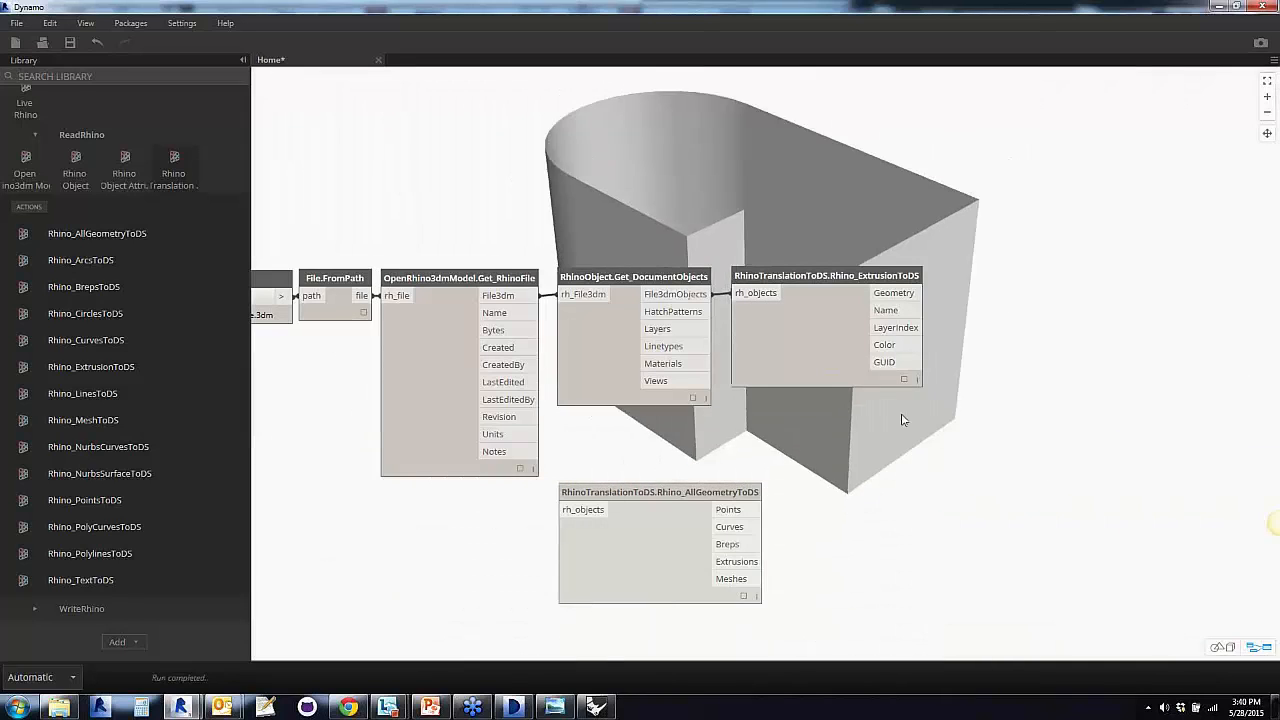
right_drag(903, 420, 574, 429)
drag(636, 487, 643, 494)
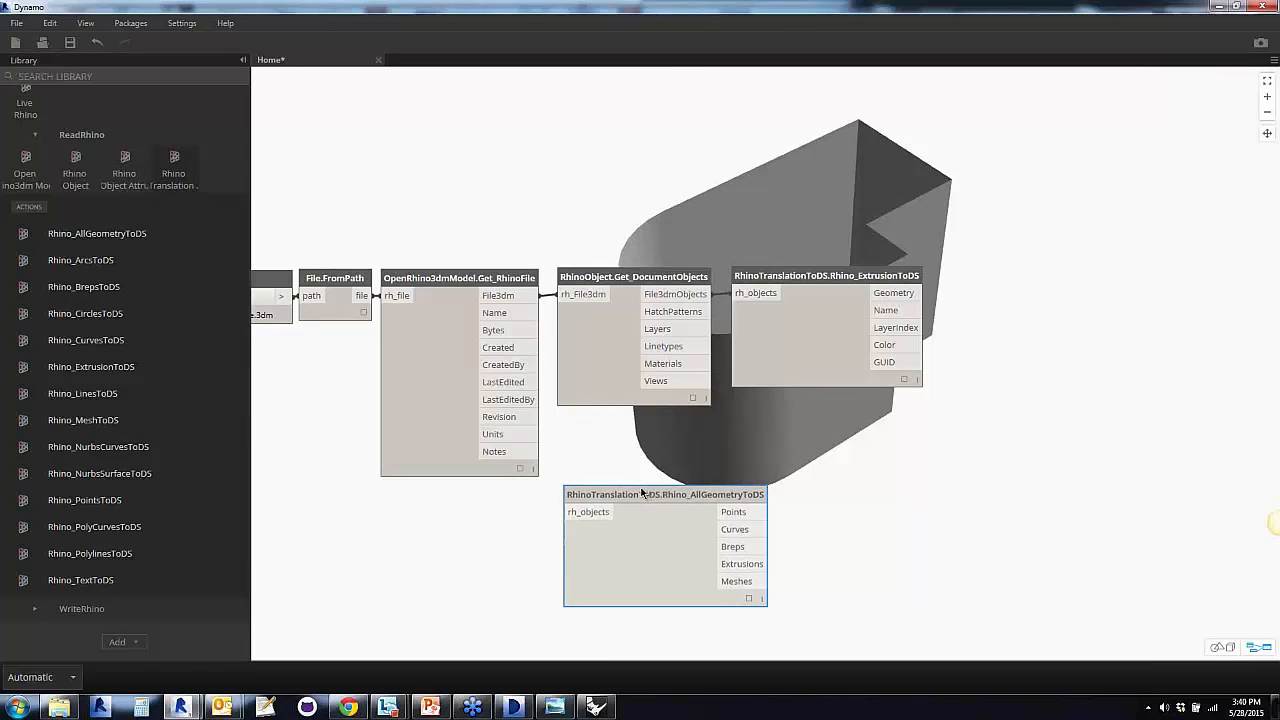
right_click(643, 494)
click(675, 499)
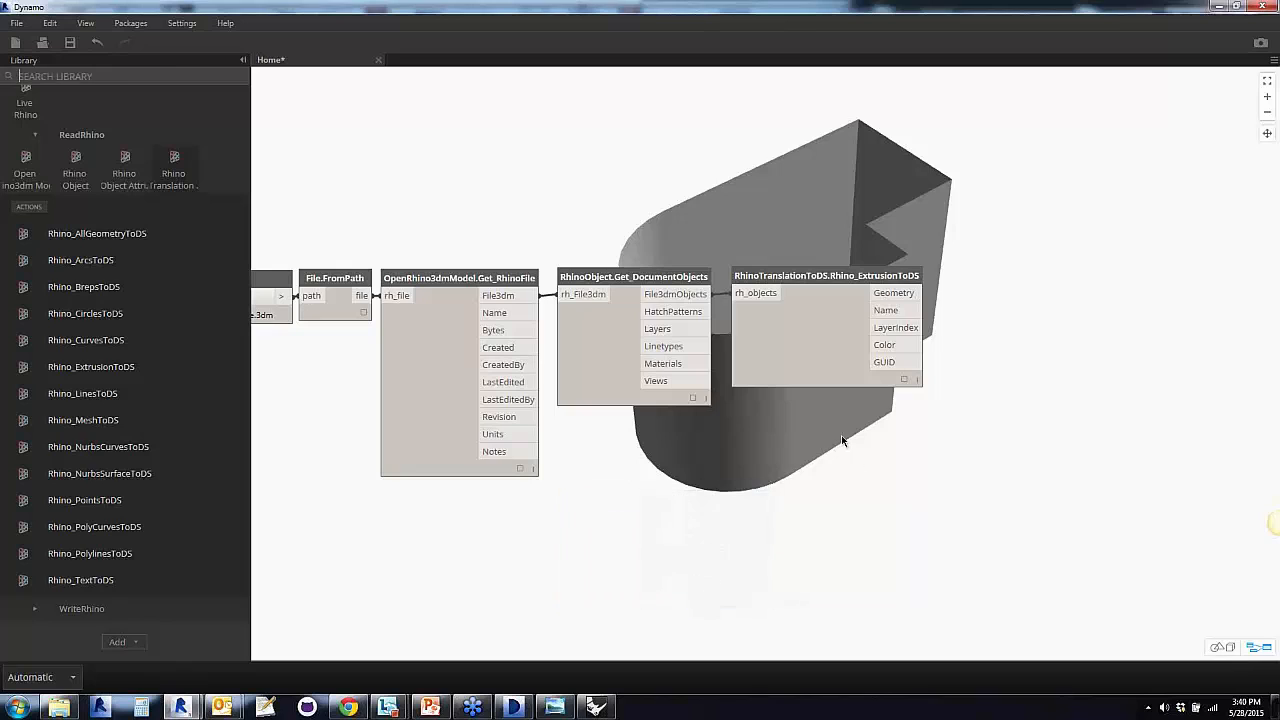
Line up the Get_DocumentObjects and Rhino_ExtrusionToDS nodes and check the output list of the extrusion node
drag(782, 354, 777, 356)
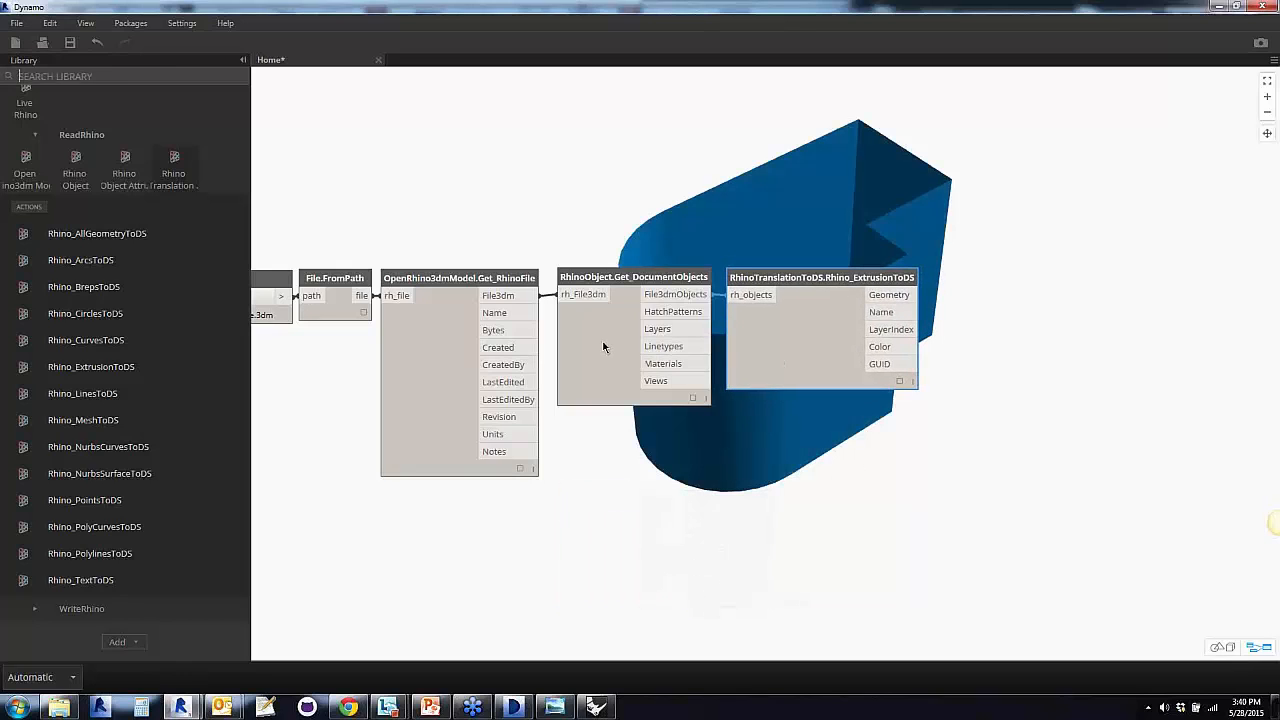
drag(604, 346, 599, 341)
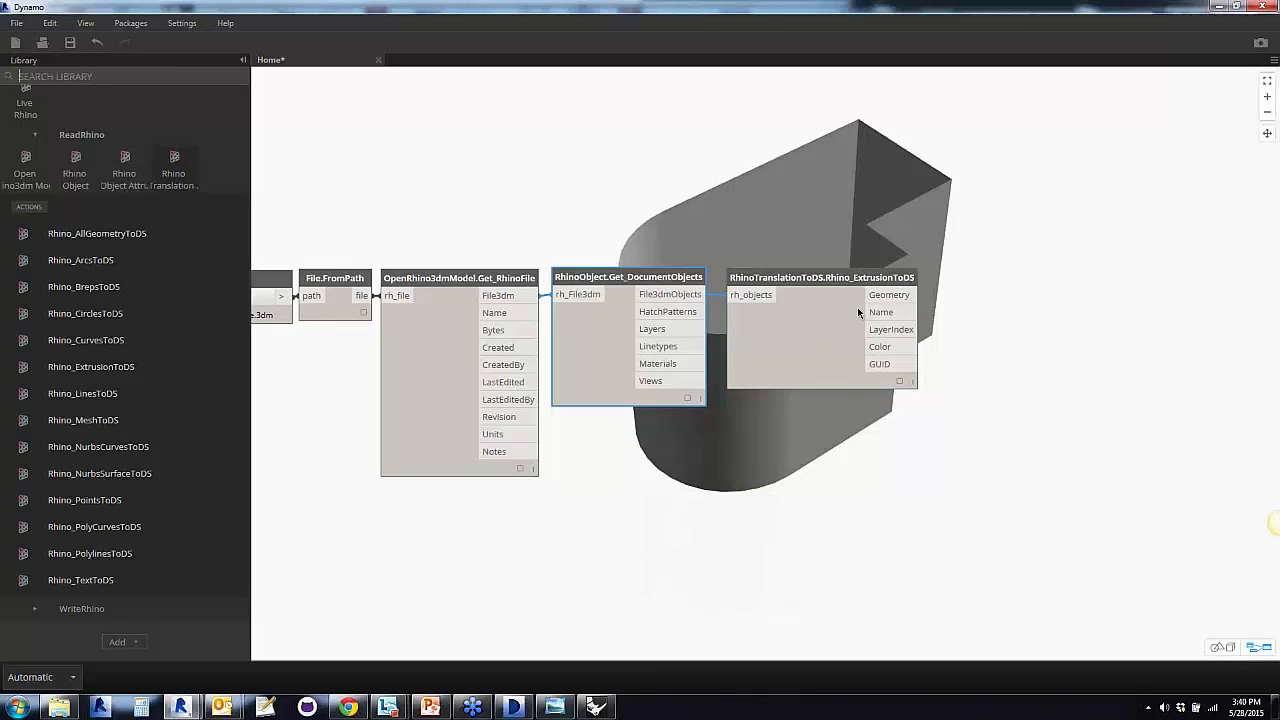
click(900, 385)
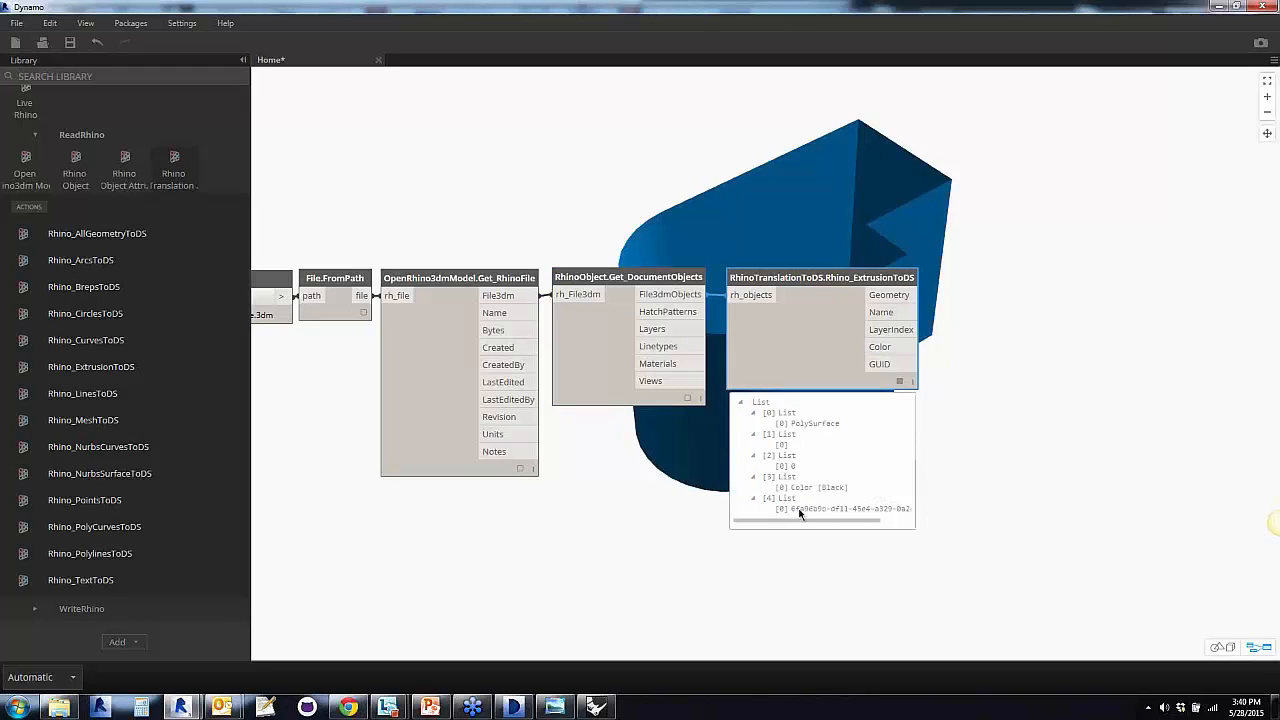
click(899, 381)
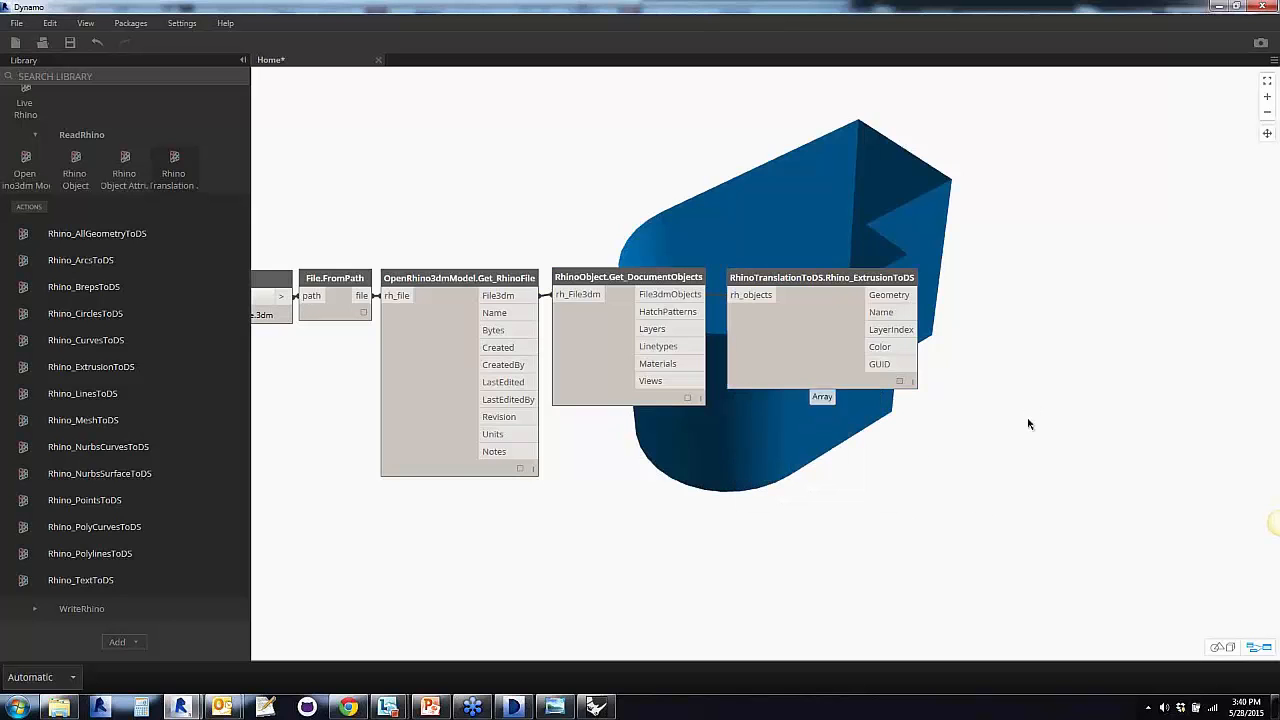
Add a Watch node beside Rhino_ExtrusionToDS and connect the Geometry output to its input
click(1130, 419)
middle_drag(1130, 418, 900, 449)
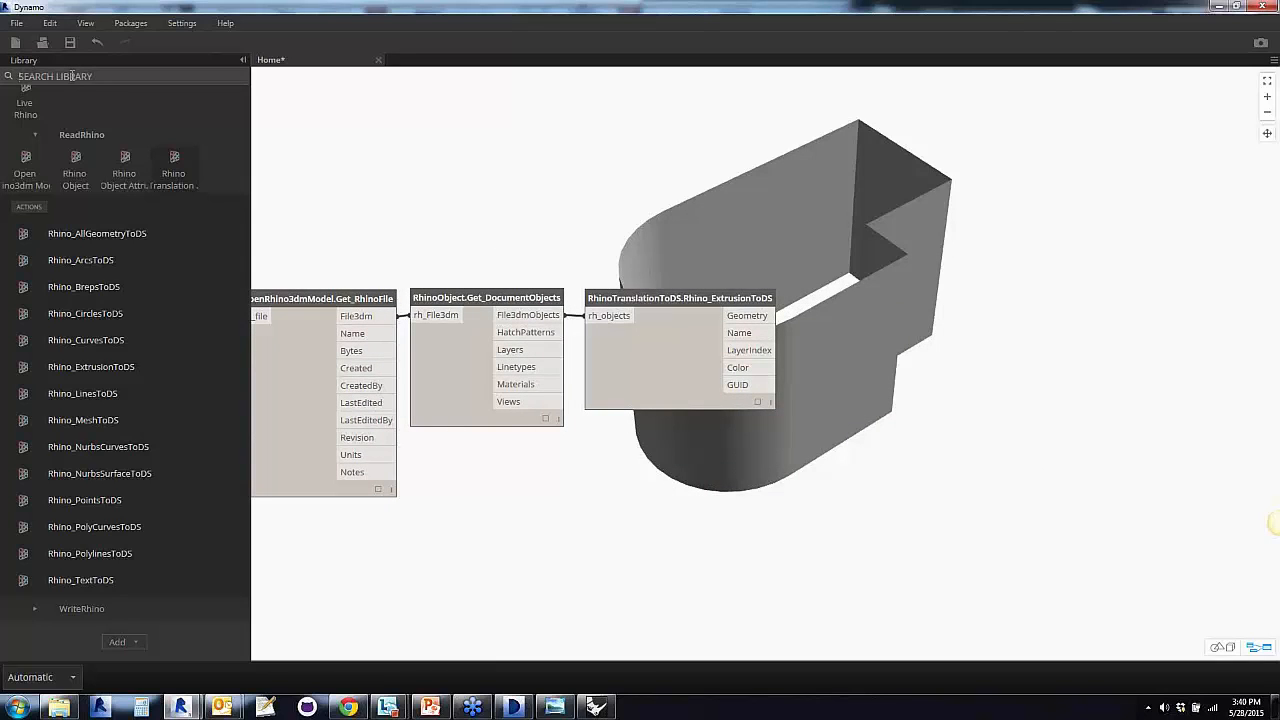
text(watch)
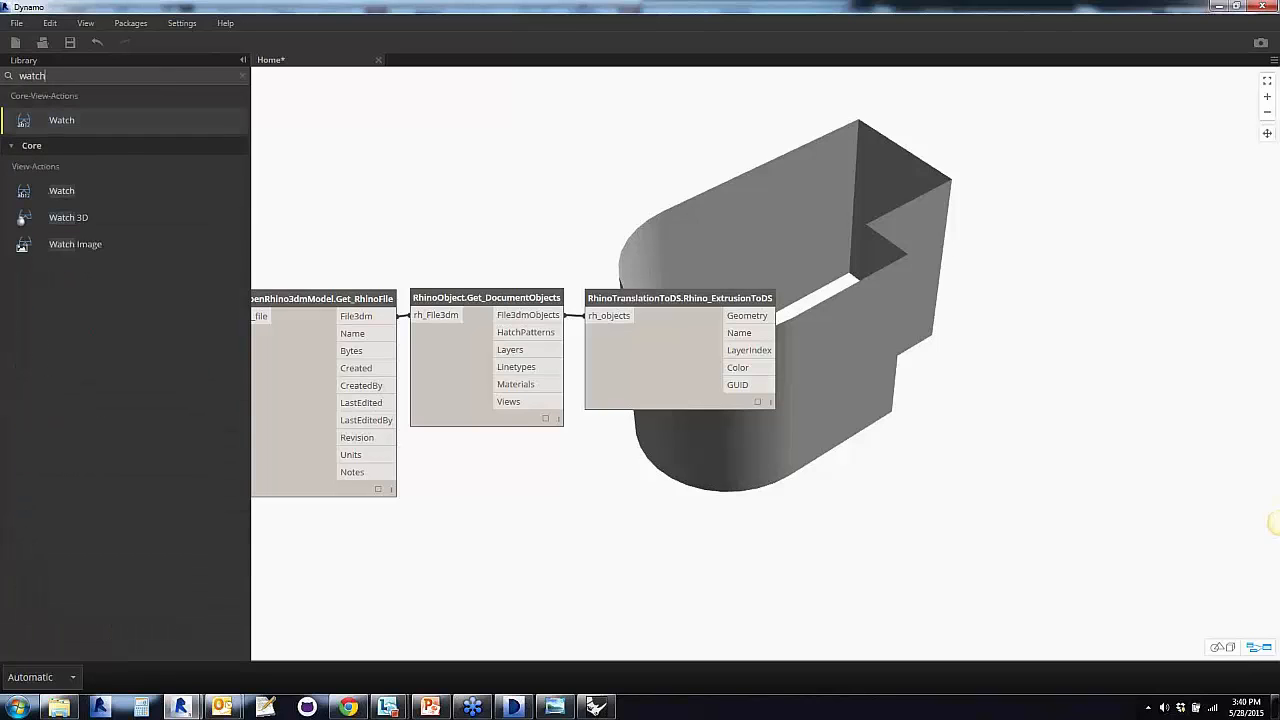
key(Return)
drag(744, 327, 909, 407)
click(767, 318)
click(844, 420)
Move the Watch node well below the Rhino_ExtrusionToDS node, clear of the previewed extrusion
scroll(880, 458, up, 1)
scroll(961, 467, up, 2)
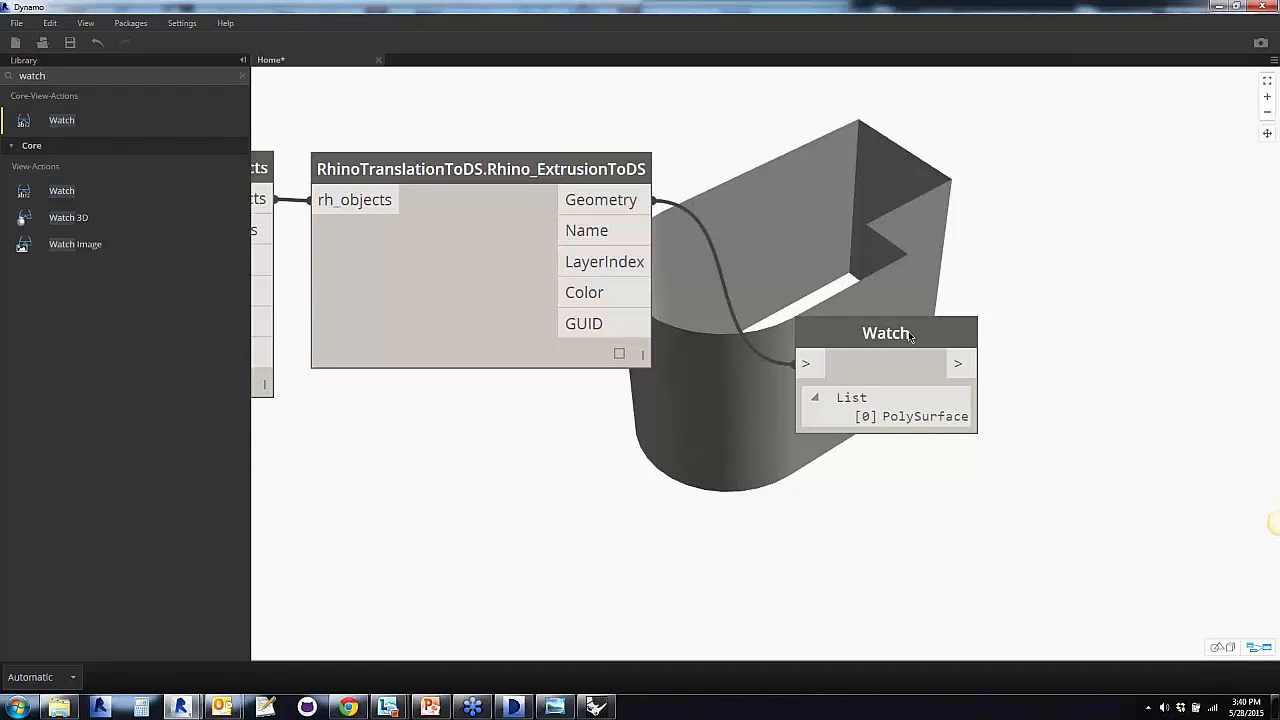
drag(911, 336, 921, 432)
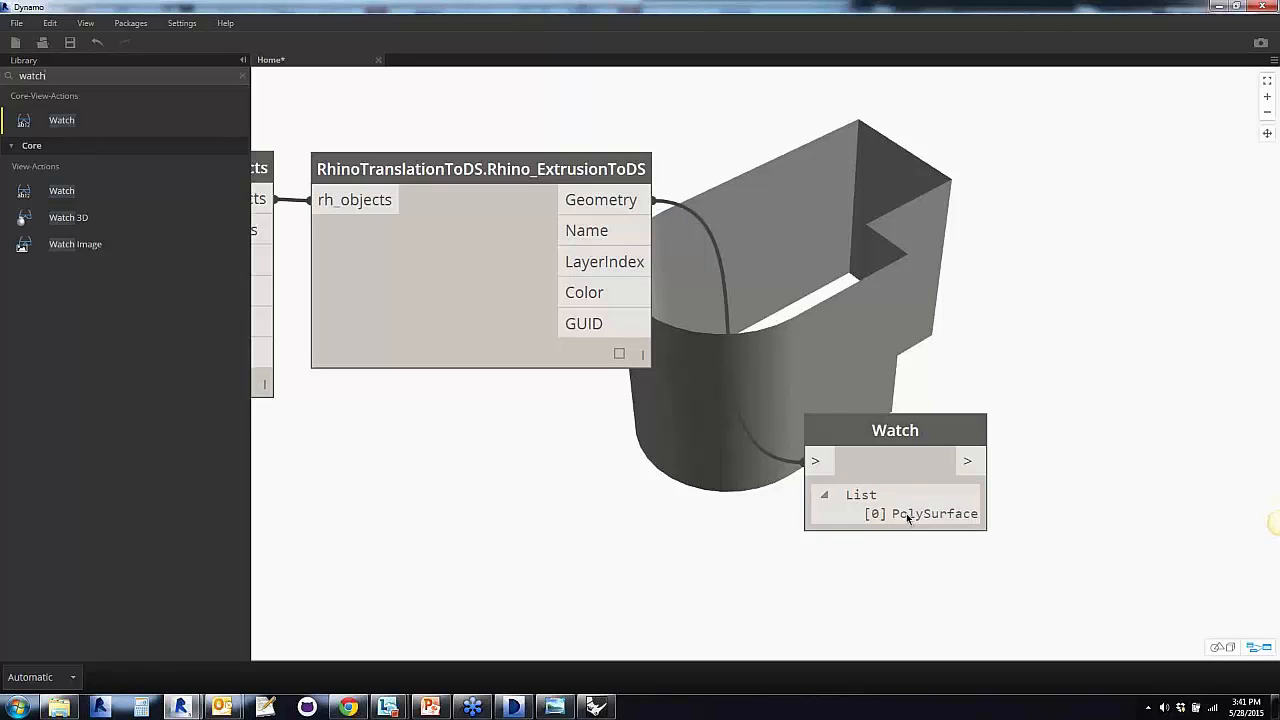
drag(908, 429, 919, 505)
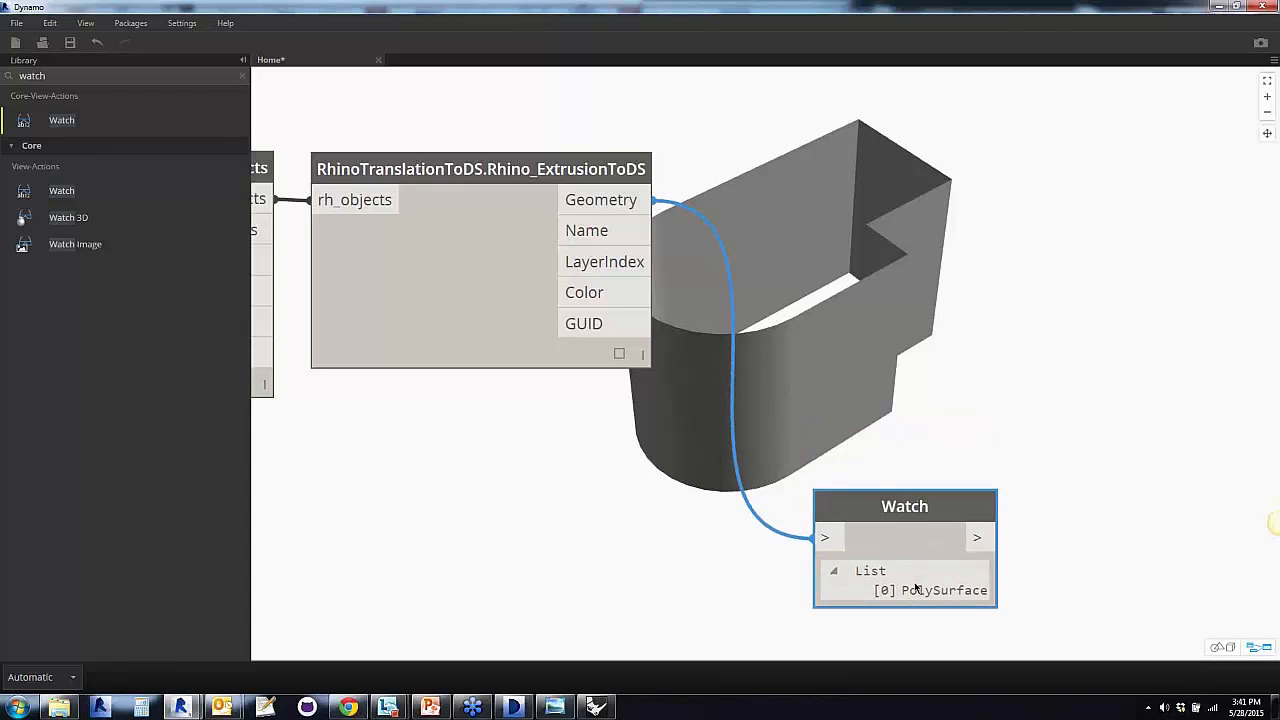
click(501, 488)
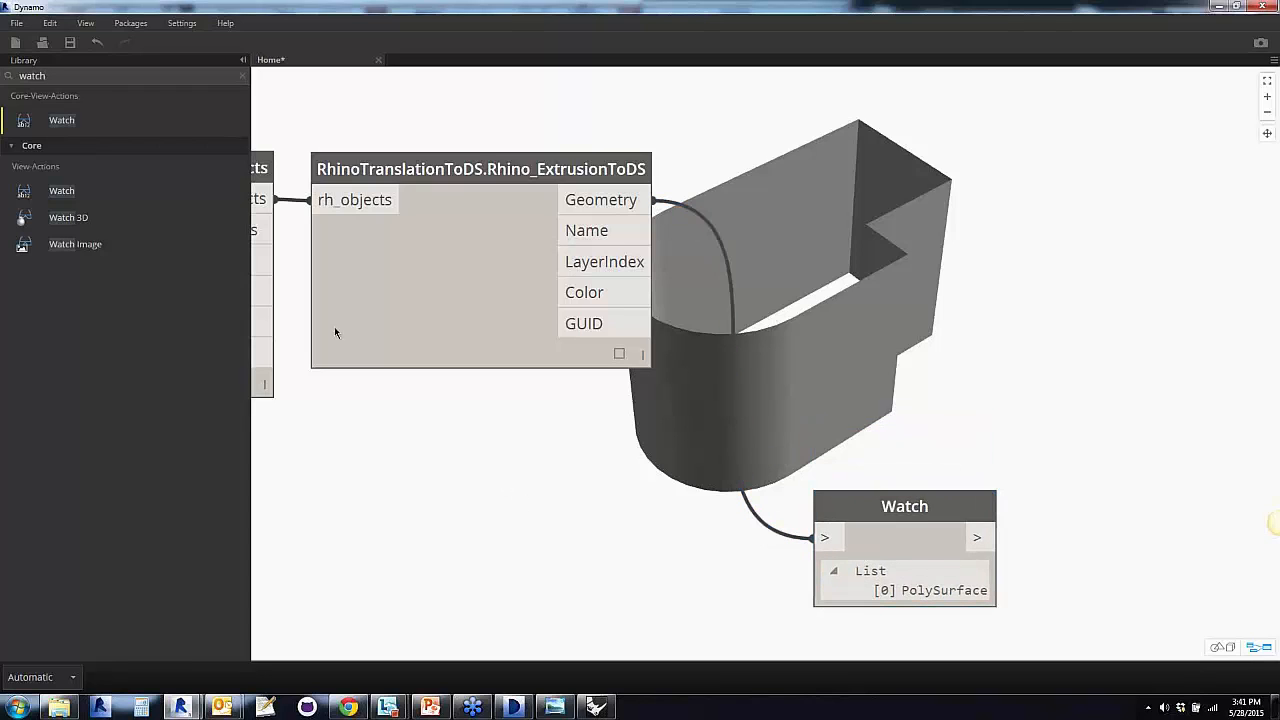
Search the library for "first", add List.Deconstruct and List.FirstItem nodes and stack them above the Watch node
click(5, 72)
text(first)
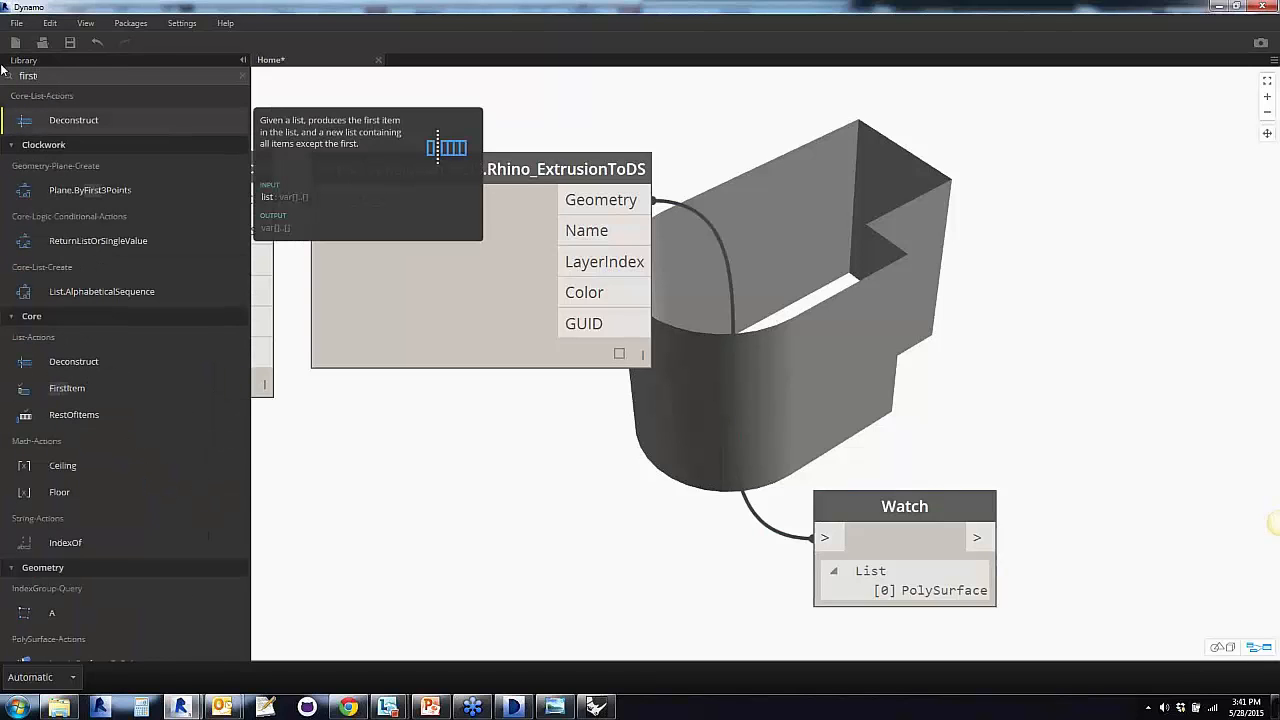
click(82, 121)
drag(727, 378, 787, 312)
click(63, 388)
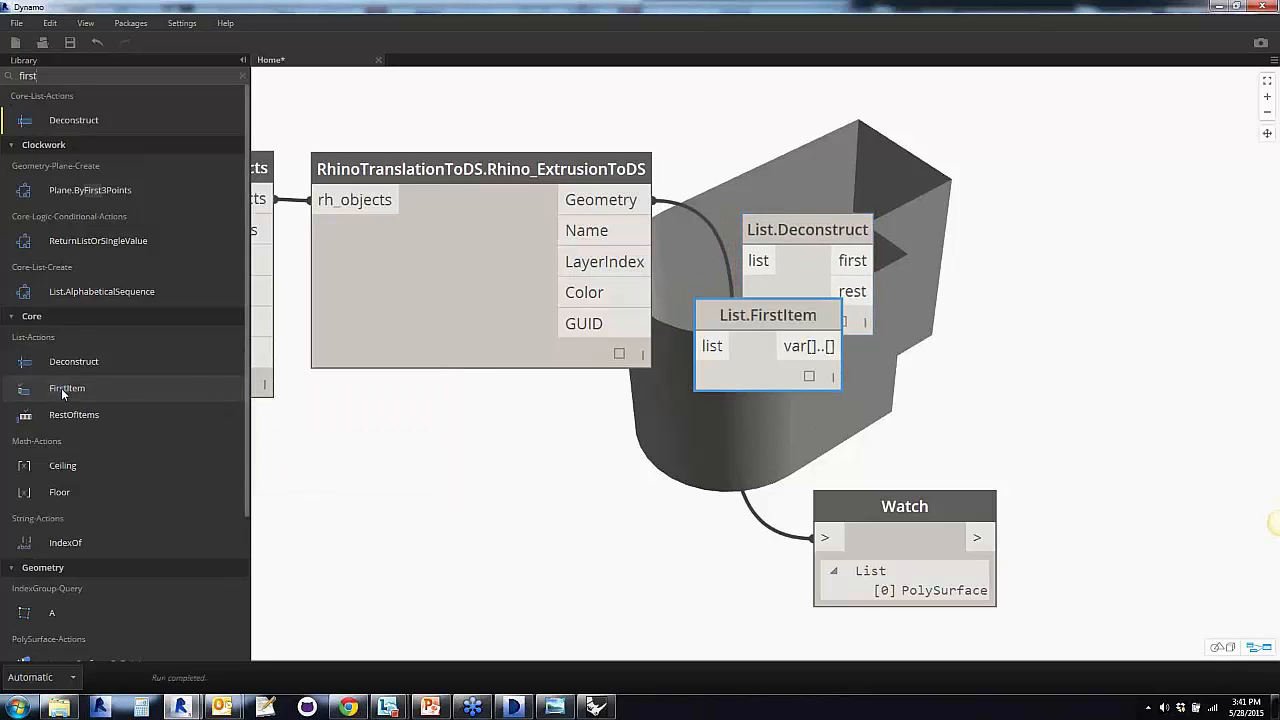
drag(801, 299, 811, 177)
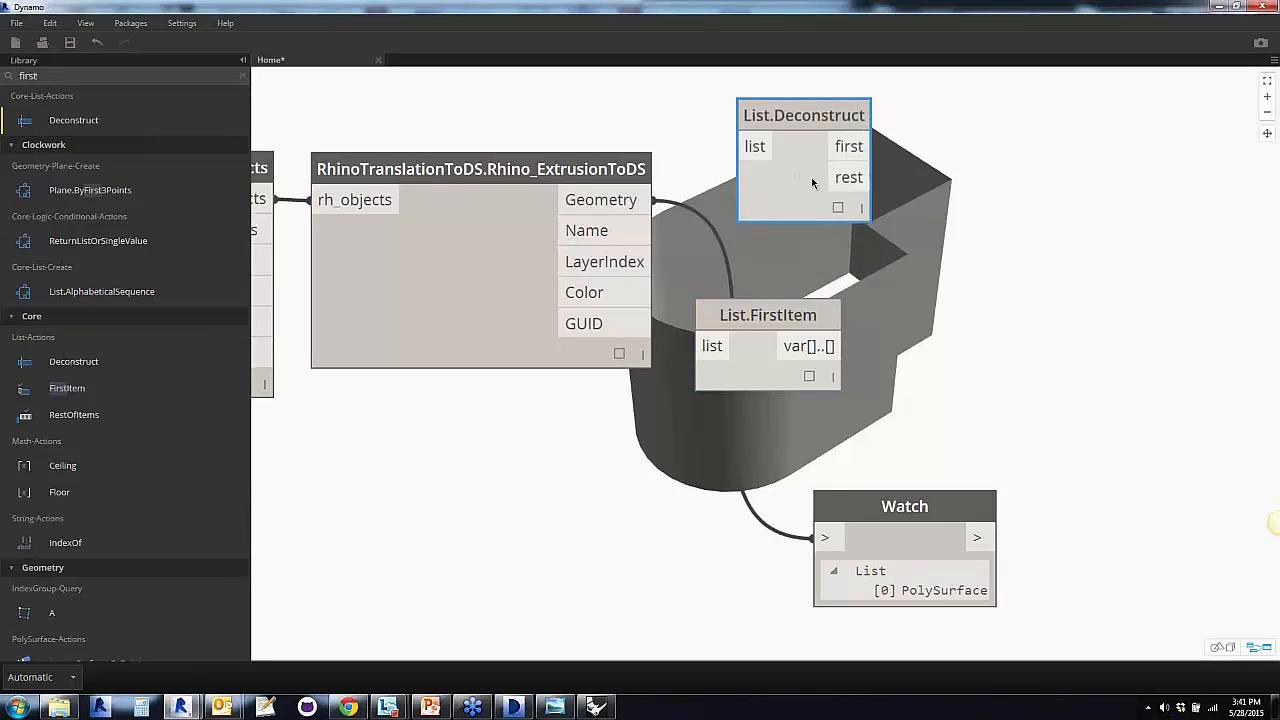
drag(767, 318, 811, 280)
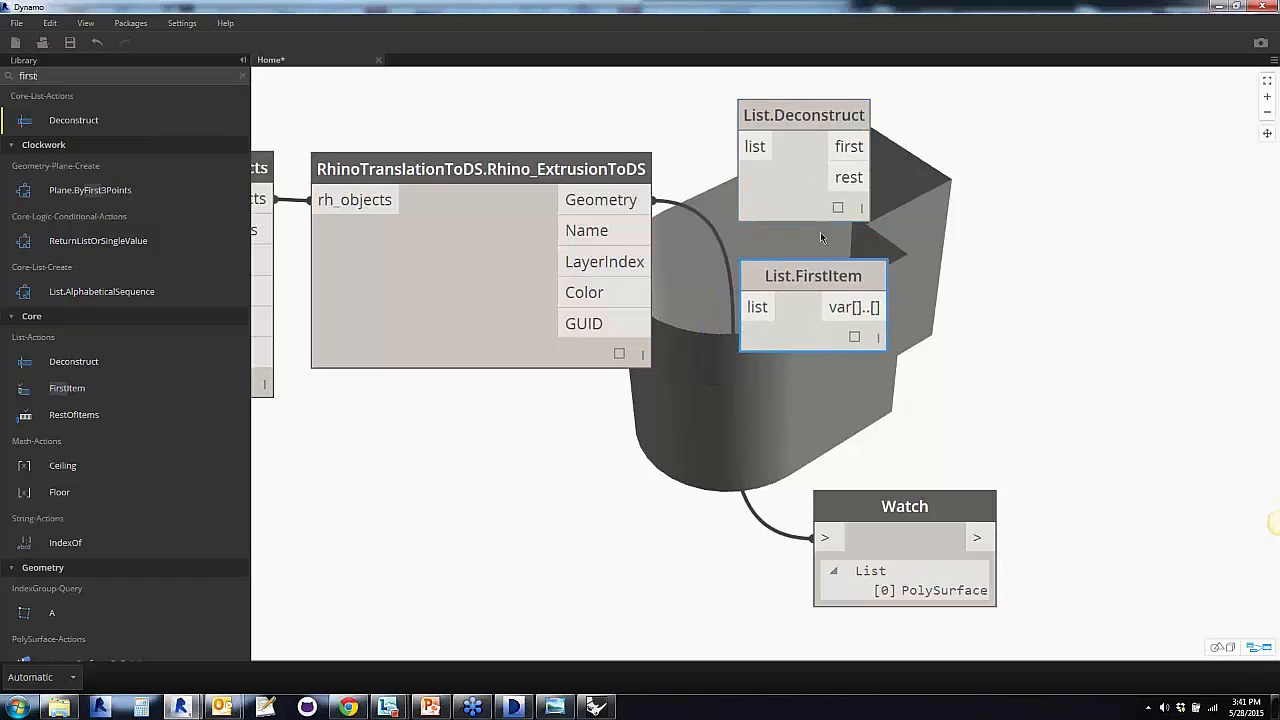
Add a List.RestOfItems node below List.FirstItem, and delete it together with the List.Deconstruct node
click(74, 414)
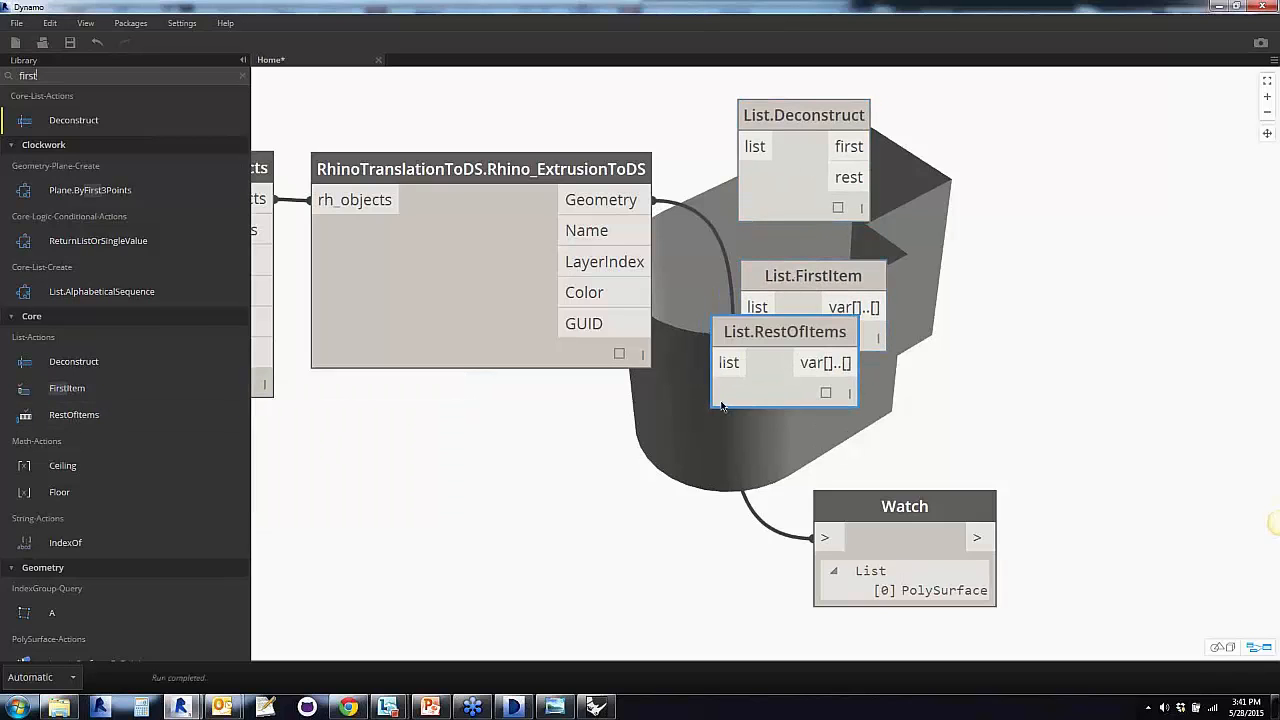
drag(757, 386, 788, 423)
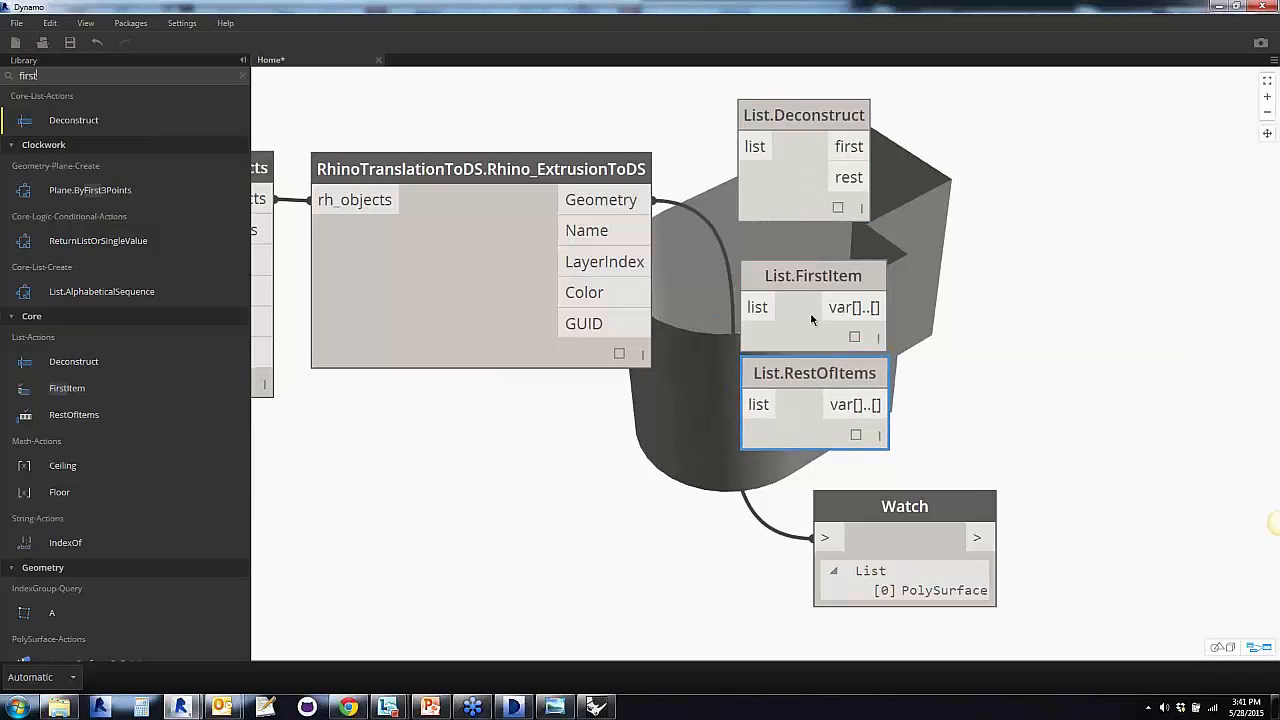
drag(788, 165, 971, 420)
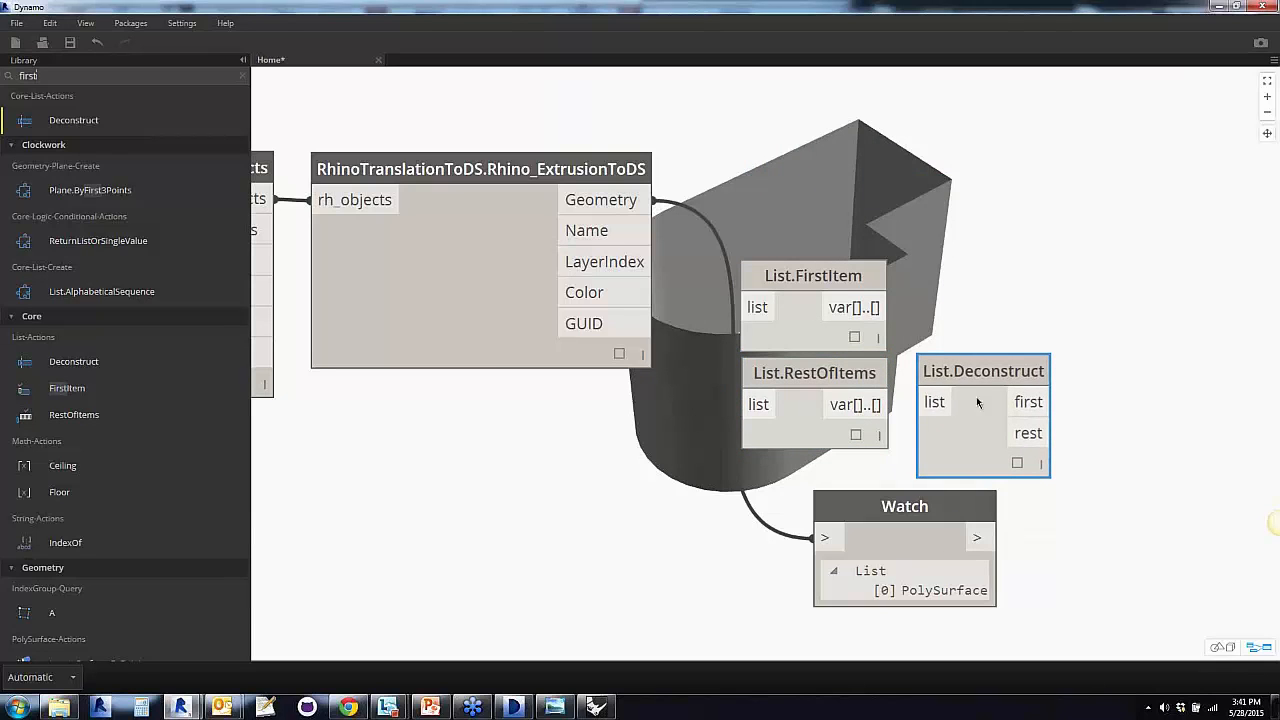
drag(692, 336, 1107, 512)
key(Delete)
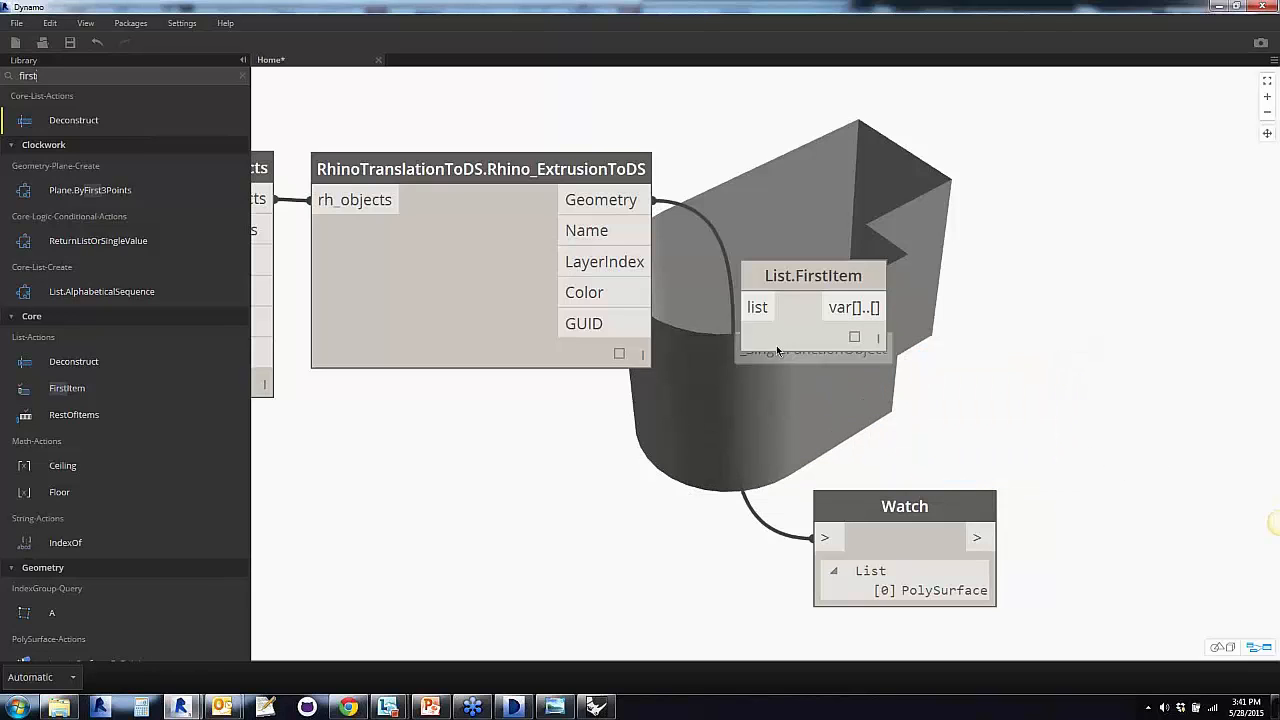
Place List.FirstItem beside Rhino_ExtrusionToDS, connect the Geometry output to its list input and pin its output preview
drag(797, 316, 803, 243)
click(1057, 246)
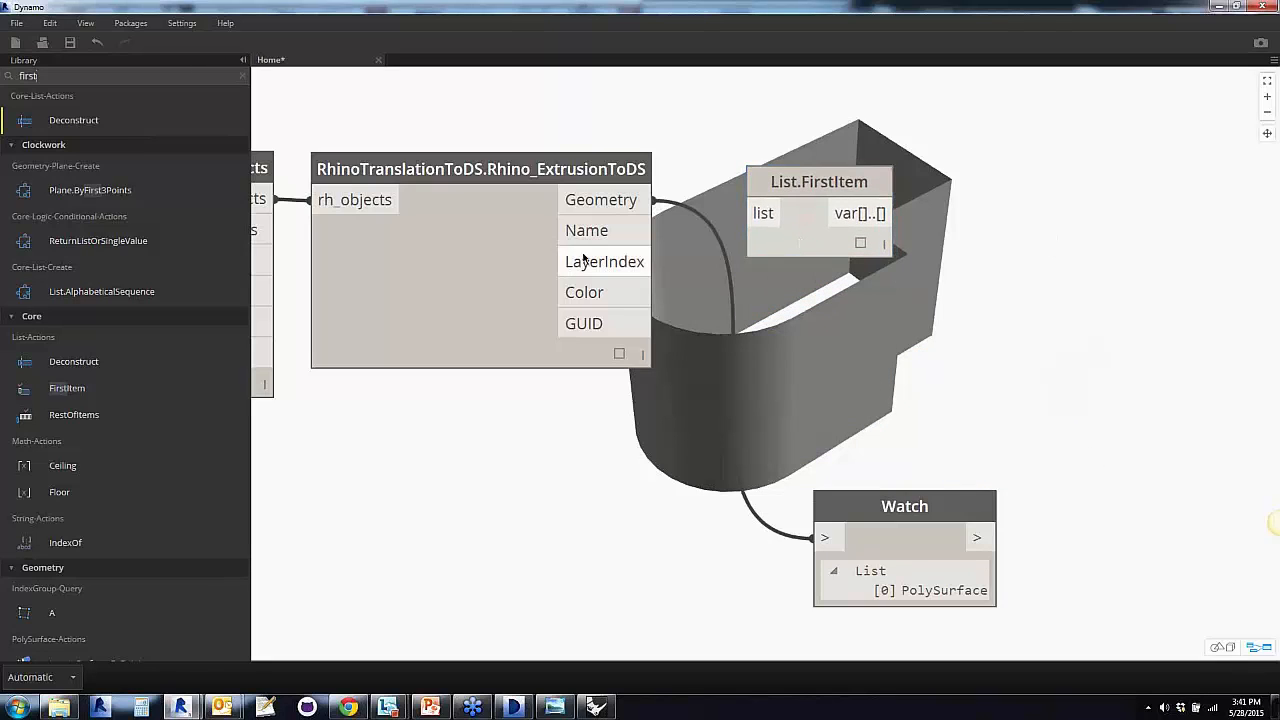
drag(593, 203, 783, 234)
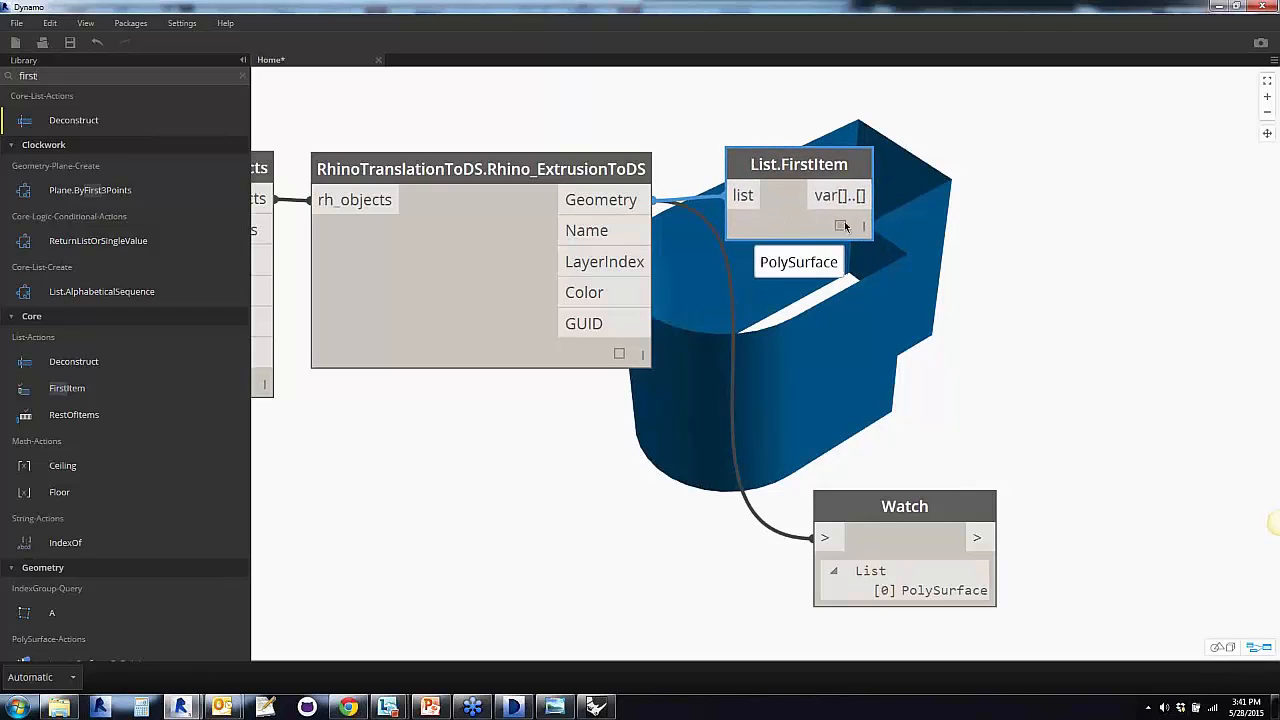
click(829, 326)
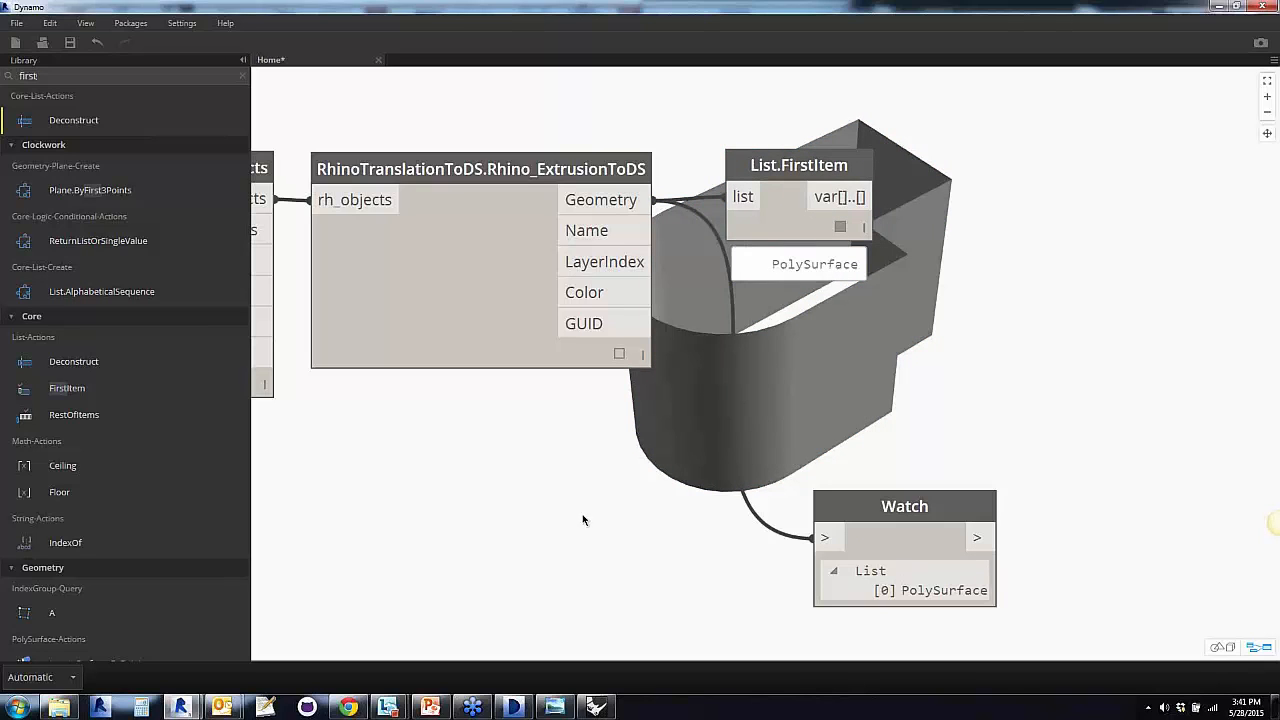
Clear the library search, look through Rhynamo's Rhino Object and translation nodes again, and collapse the Rhynamo category
scroll(586, 514, down, 3)
middle_drag(400, 537, 789, 471)
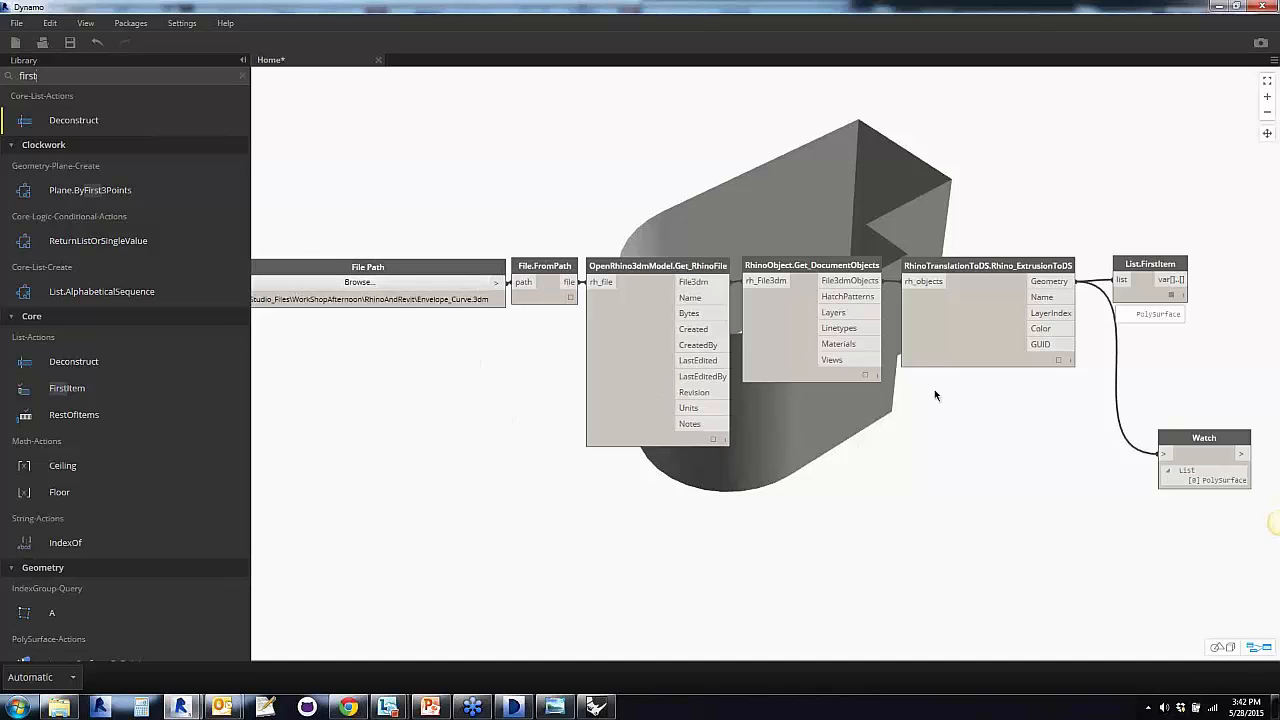
scroll(934, 392, down, 1)
middle_drag(954, 449, 875, 500)
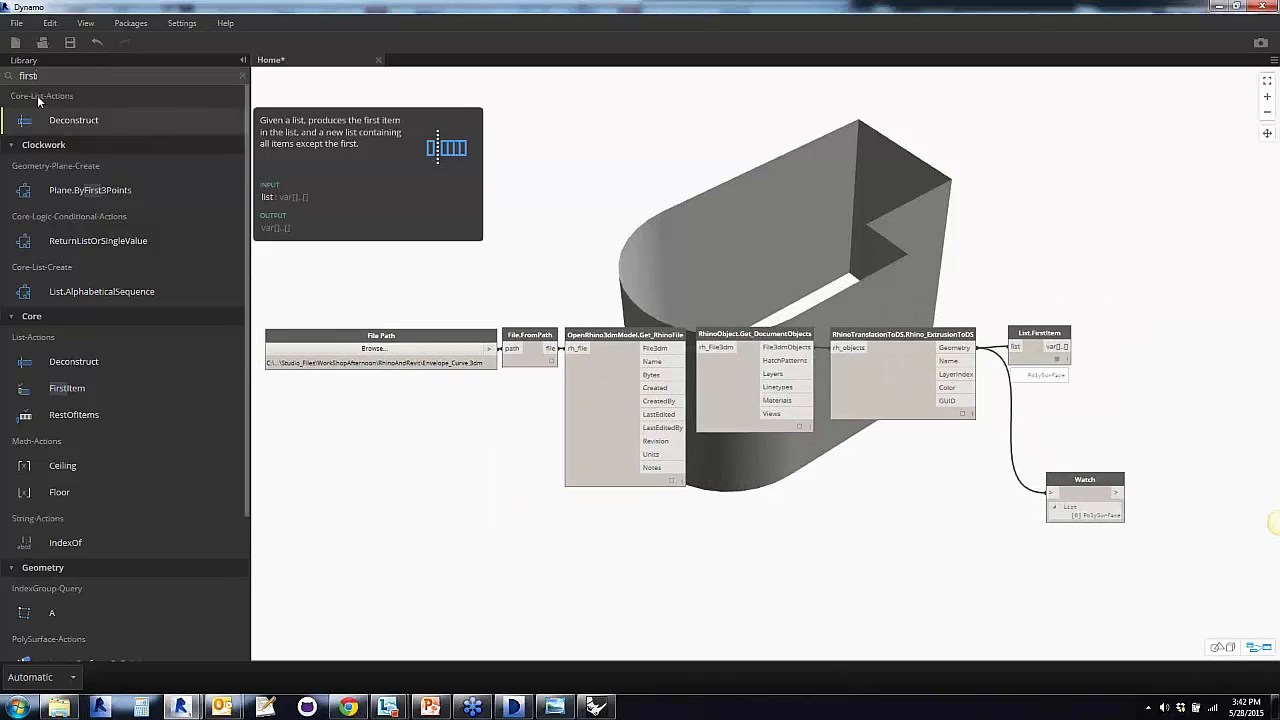
click(242, 76)
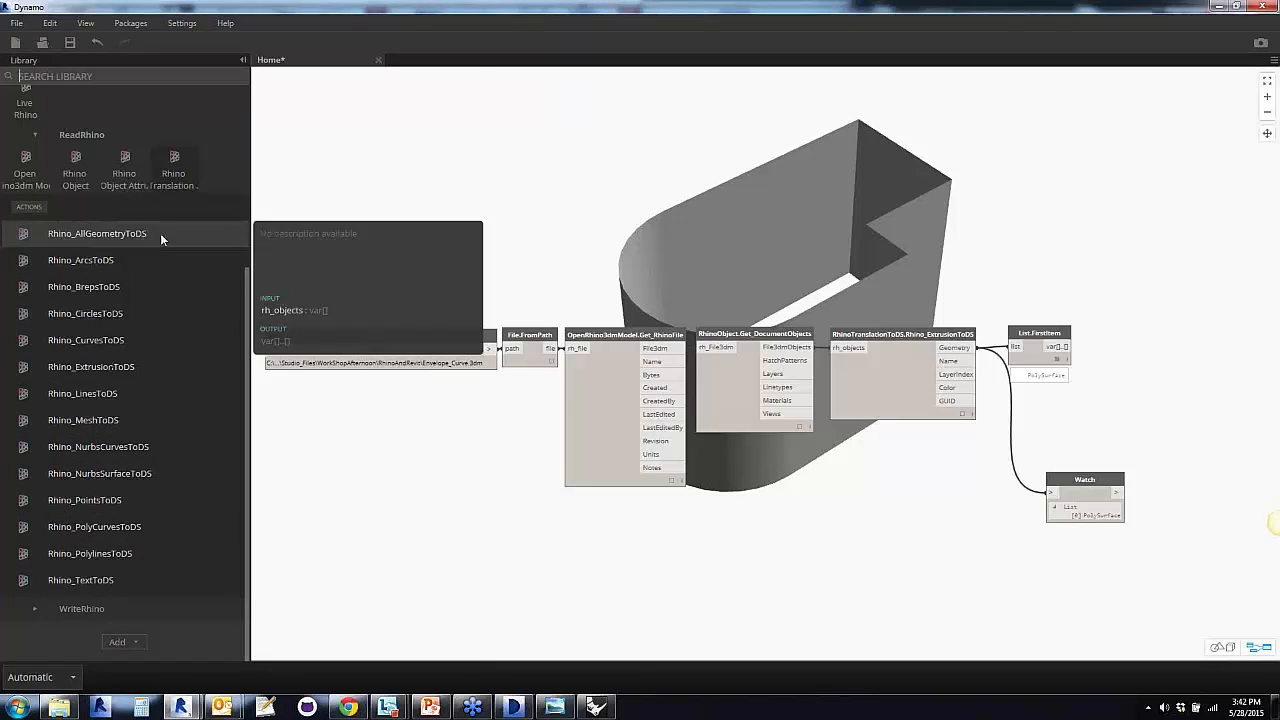
click(73, 168)
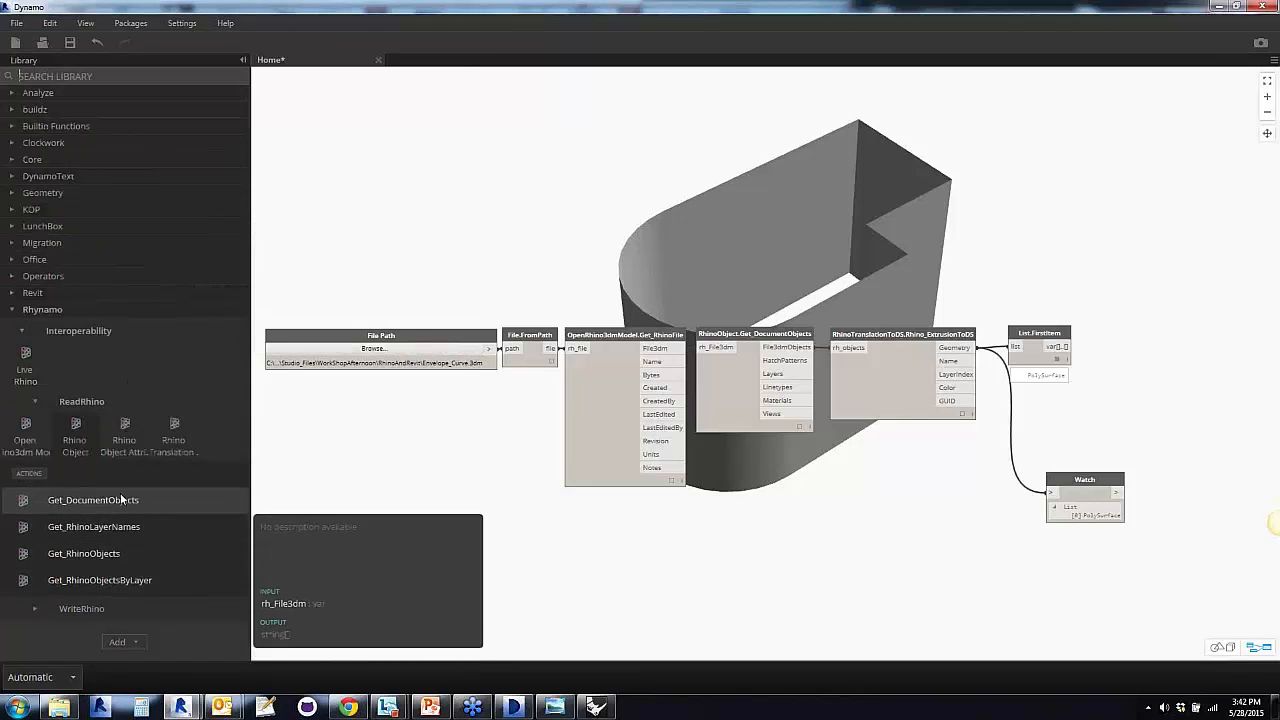
click(168, 429)
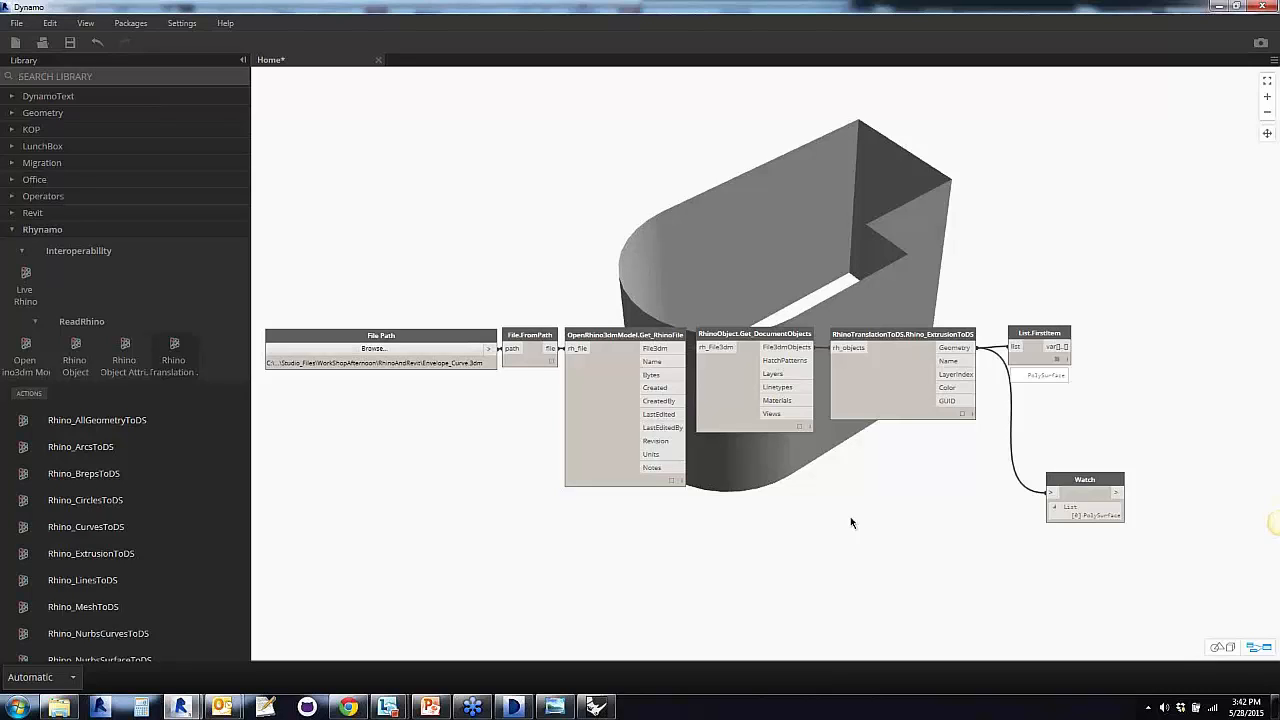
click(167, 348)
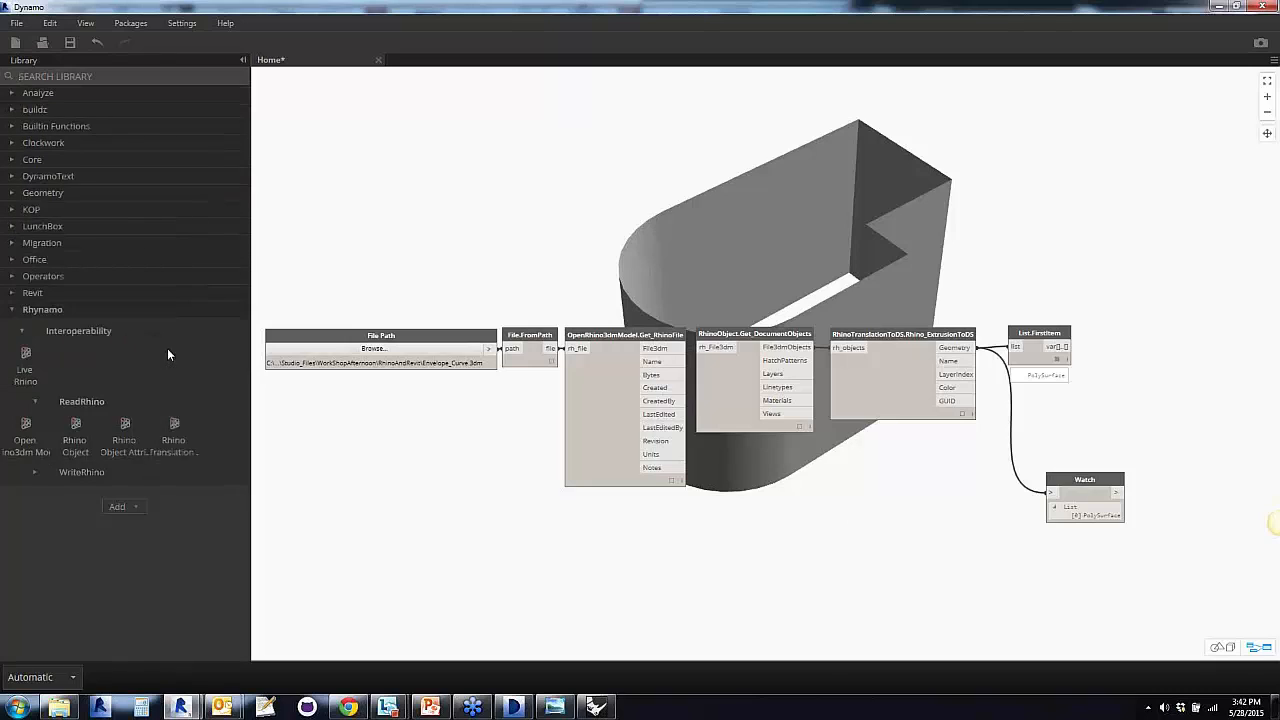
click(50, 401)
click(16, 327)
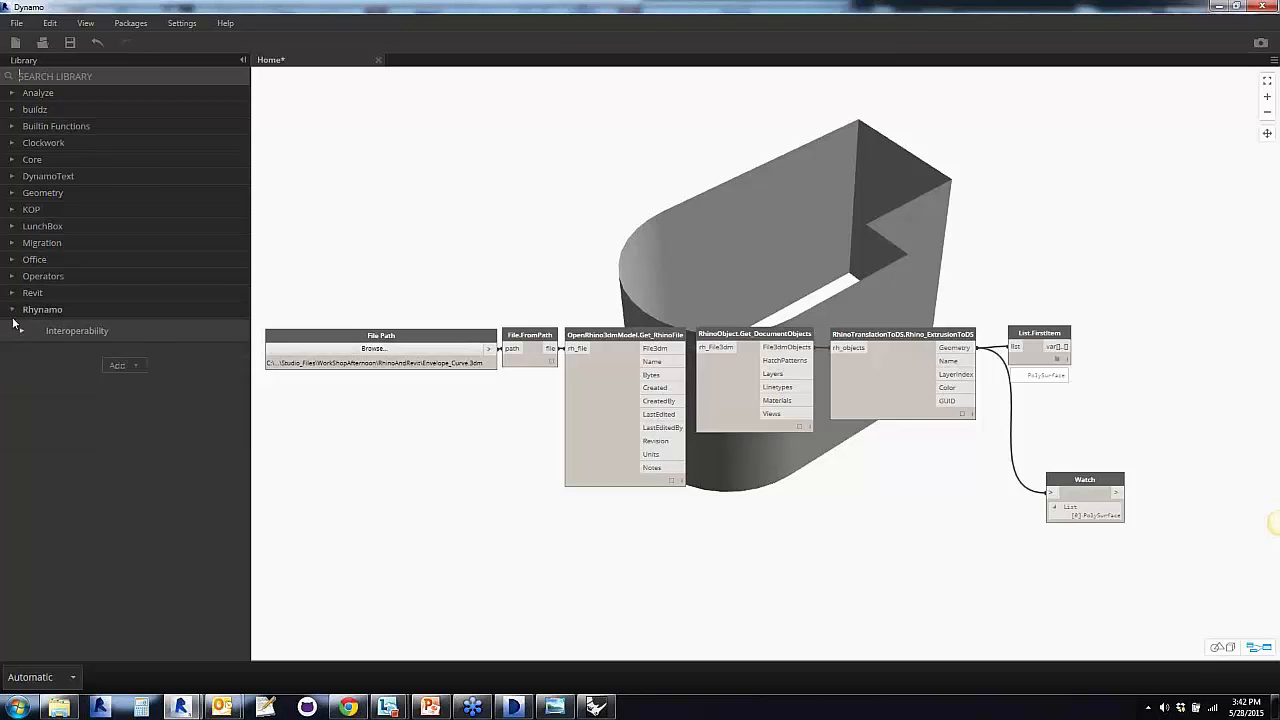
click(14, 312)
Move the List.FirstItem node up and away from the Rhino_ExtrusionToDS node to free space between it and Watch
scroll(806, 512, down, 2)
middle_drag(808, 514, 614, 476)
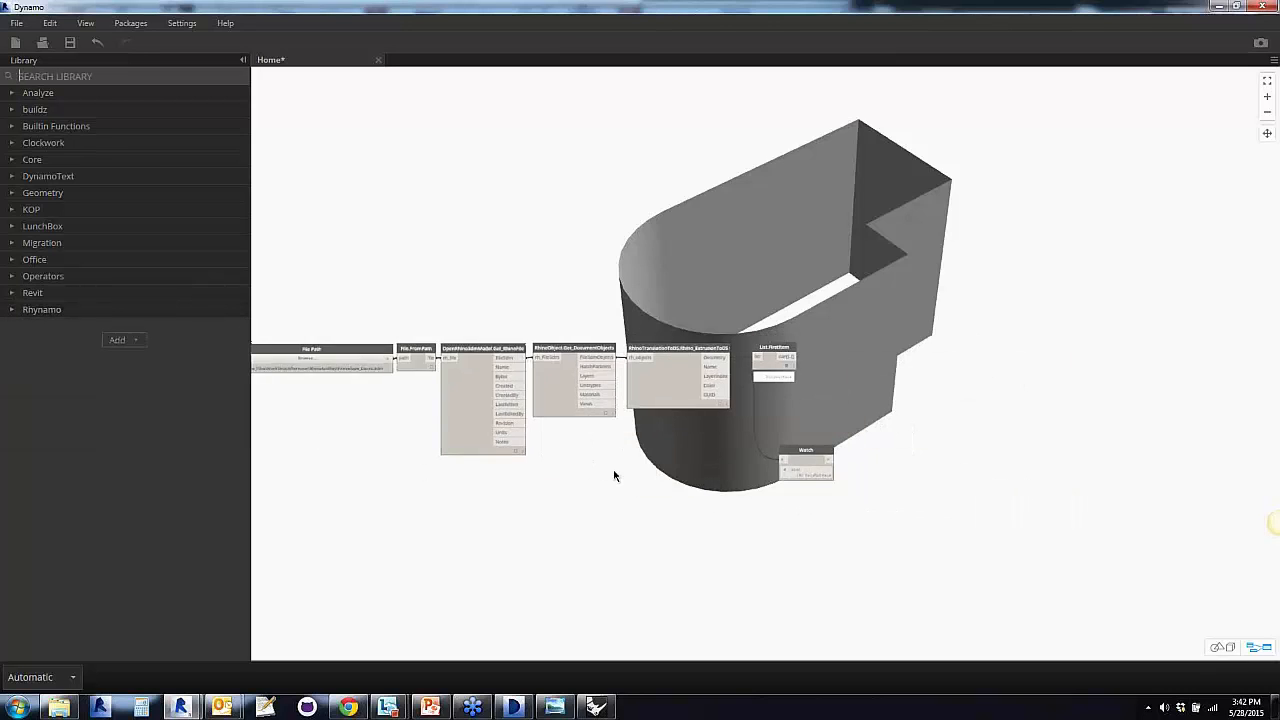
scroll(884, 416, up, 3)
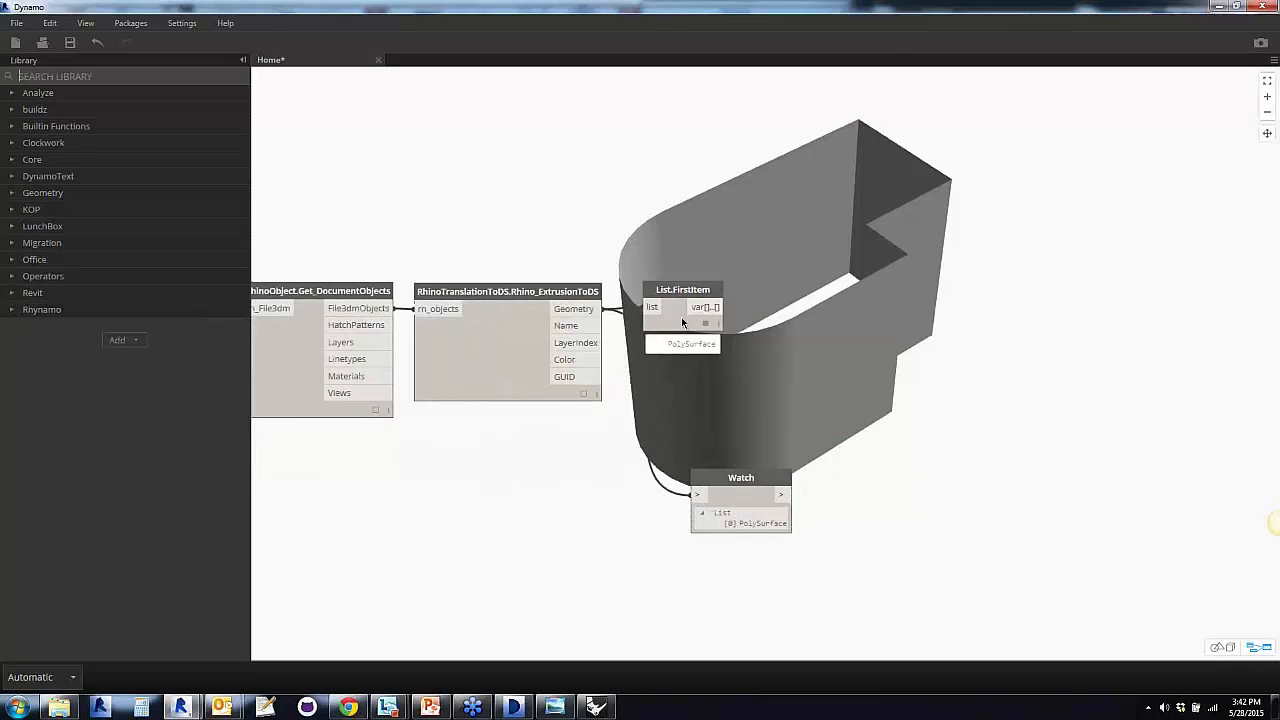
drag(681, 317, 755, 157)
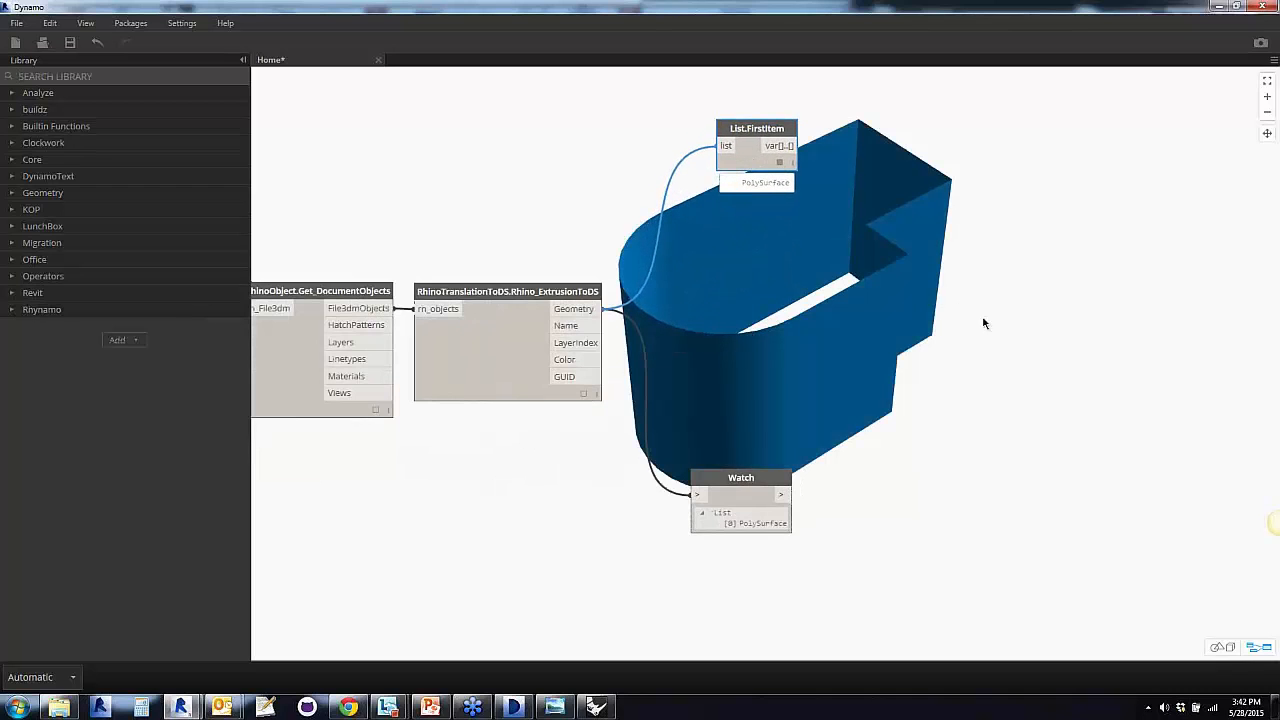
Orbit the background preview to examine the envelope polysurface from another side and unpin the List.FirstItem output preview
scroll(990, 327, down, 3)
middle_drag(997, 331, 586, 466)
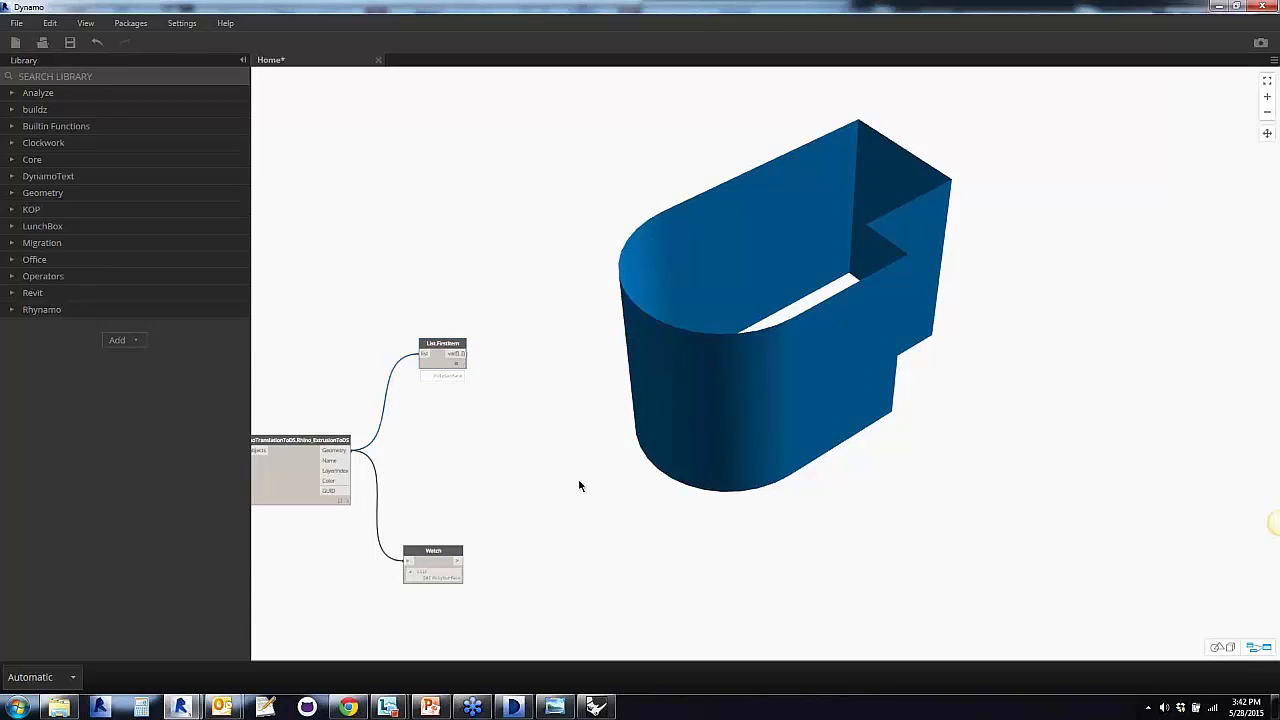
click(578, 486)
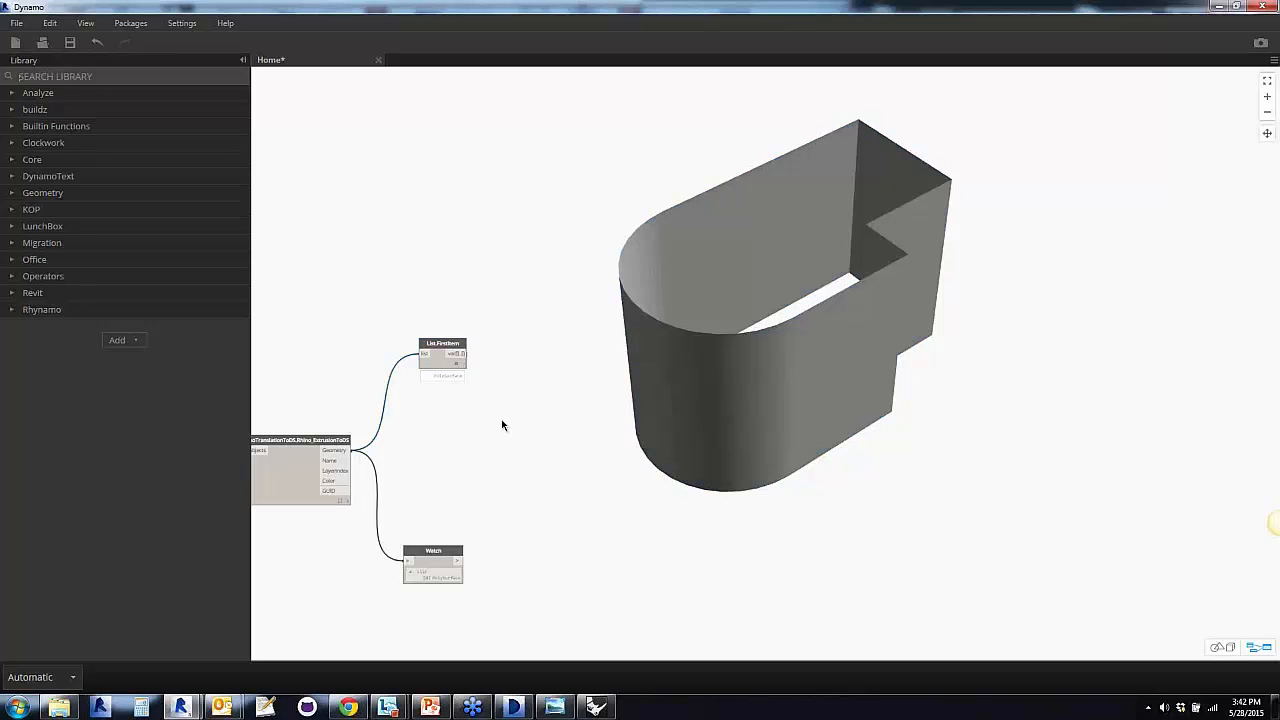
mouse_move(502, 425)
right_down()
mouse_move(620, 403)
mouse_move(708, 436)
mouse_move(543, 443)
mouse_move(484, 399)
mouse_move(451, 431)
mouse_move(523, 394)
mouse_move(457, 449)
mouse_move(422, 418)
mouse_move(669, 389)
mouse_move(631, 434)
mouse_move(563, 440)
mouse_move(660, 478)
mouse_move(632, 356)
mouse_move(507, 423)
mouse_move(651, 449)
mouse_move(651, 431)
mouse_move(600, 426)
right_up()
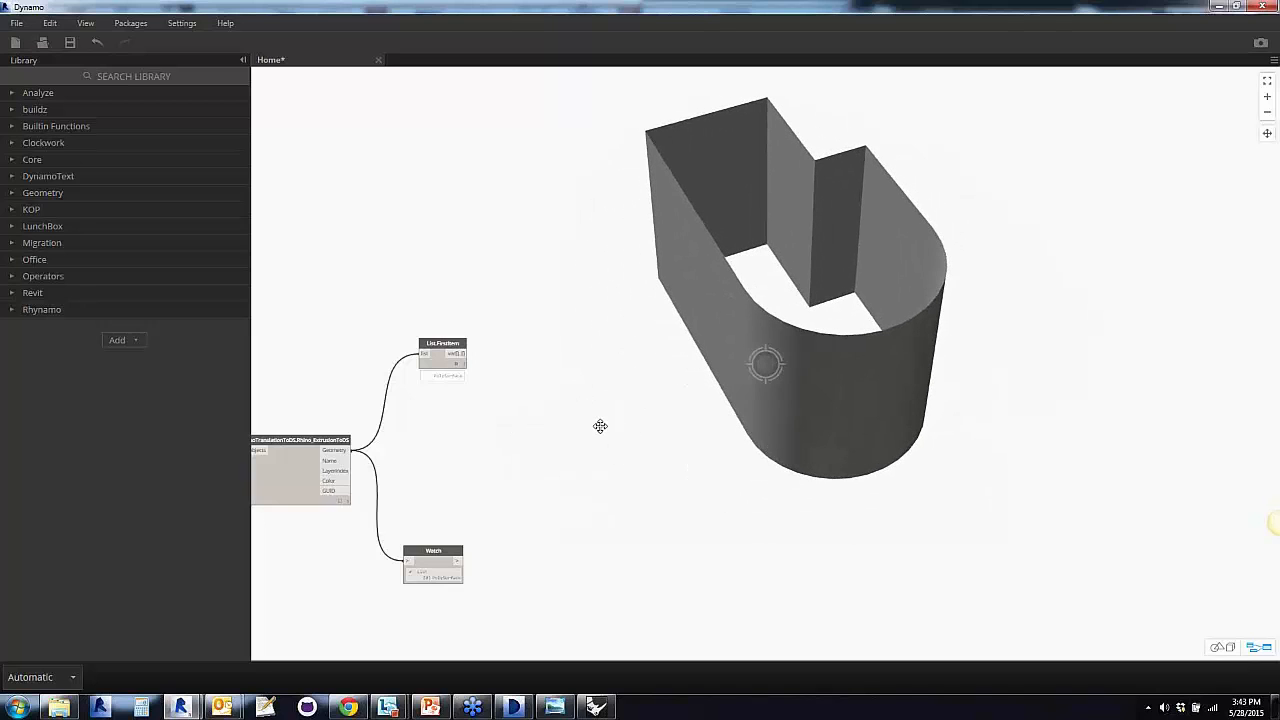
click(455, 366)
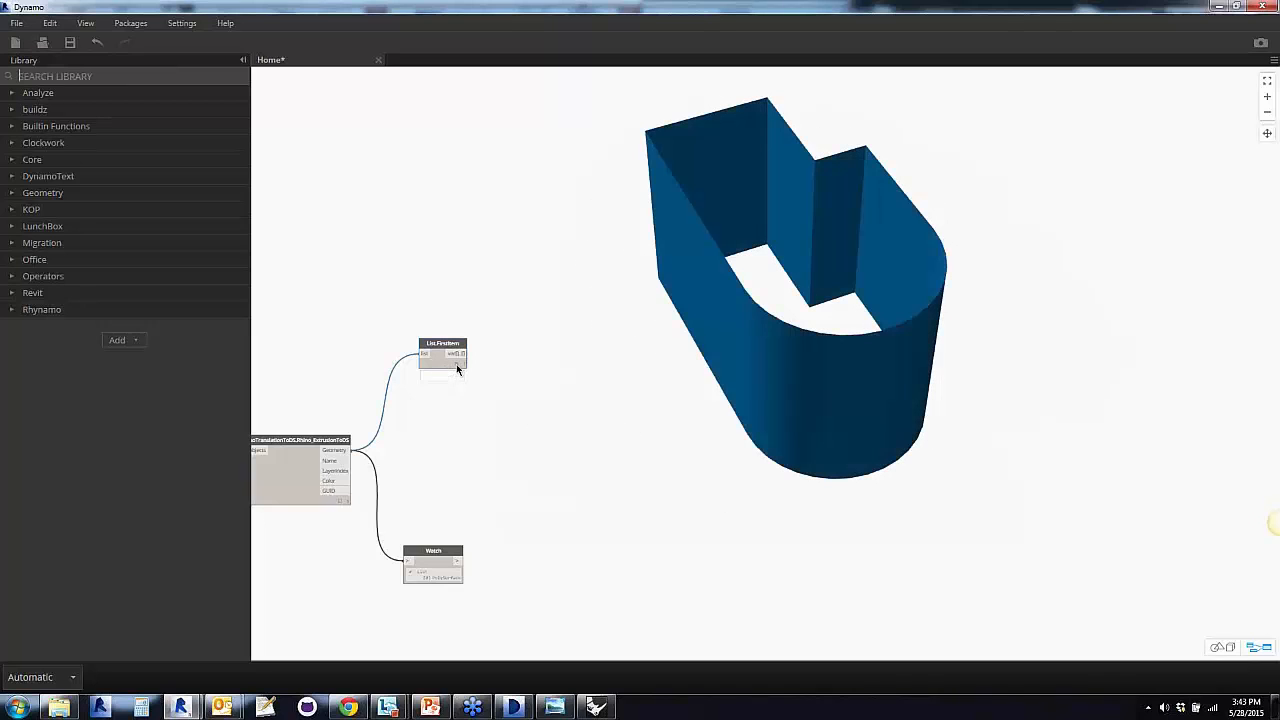
Orbit the background preview to face the envelope's long side and move List.FirstItem closer to the Rhino_ExtrusionToDS node
click(510, 416)
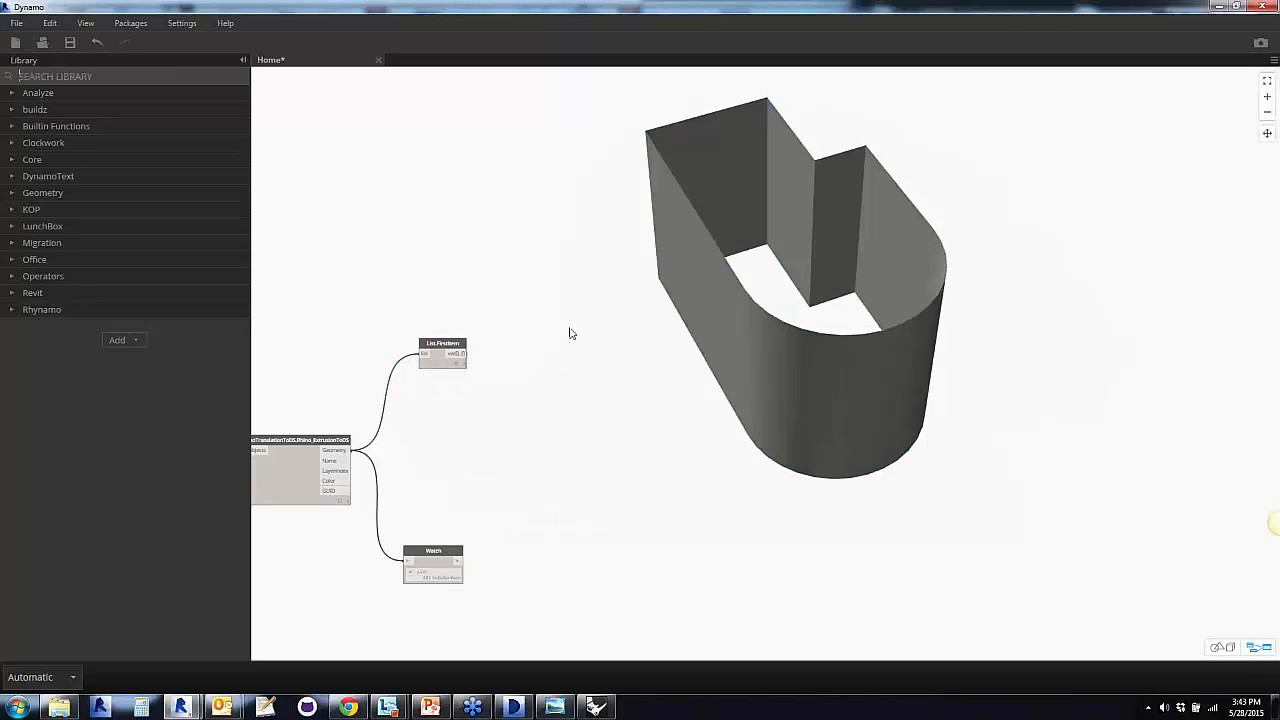
scroll(570, 333, up, 2)
right_drag(570, 333, 623, 371)
middle_drag(623, 371, 601, 447)
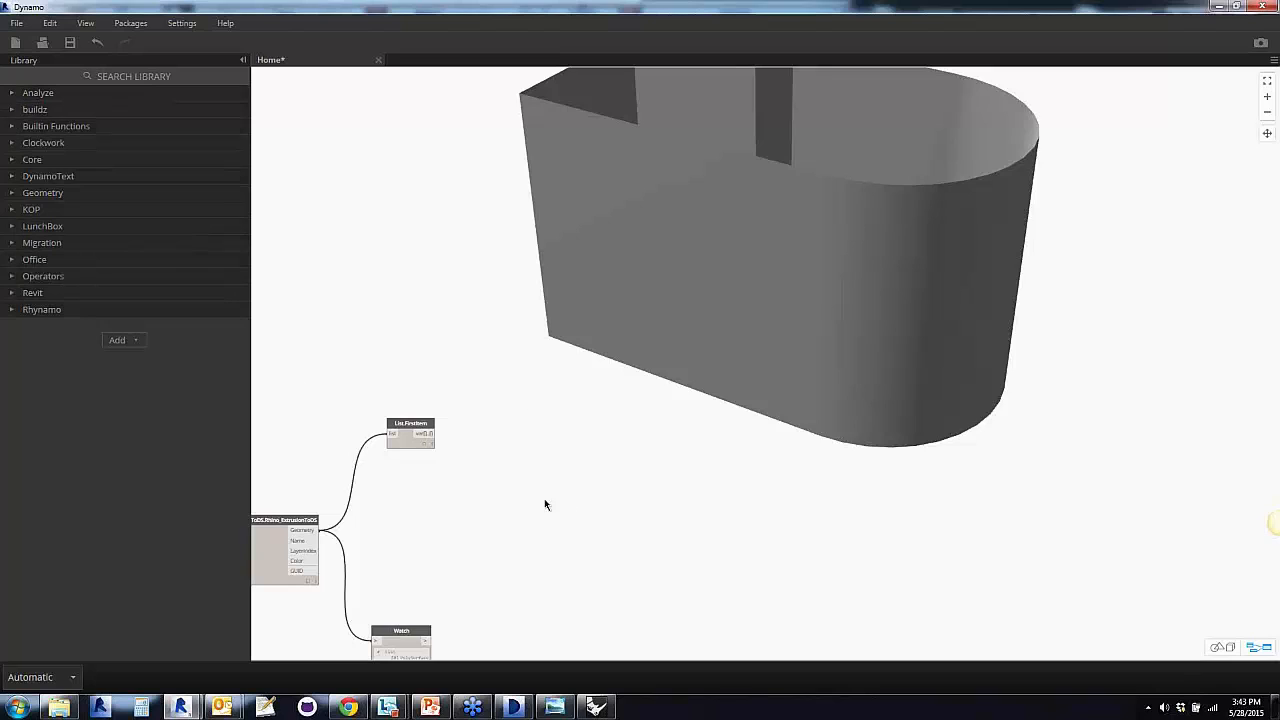
drag(398, 443, 371, 495)
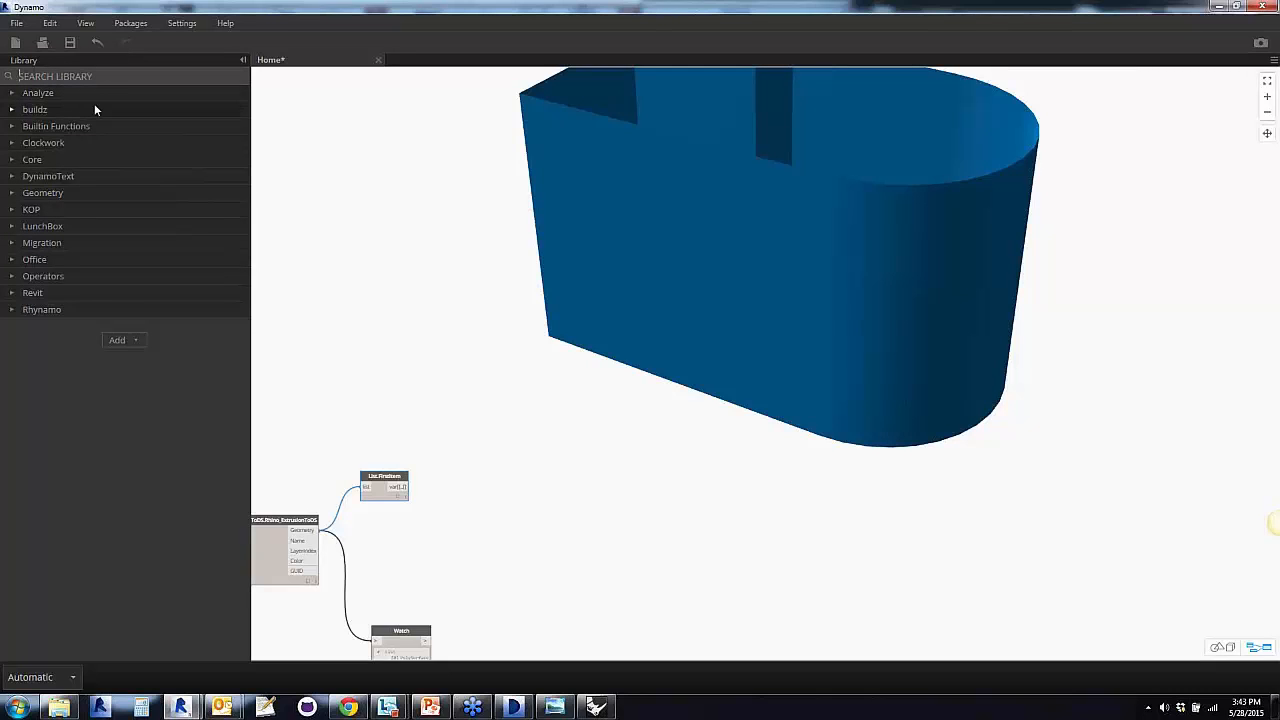
Search the library for "plane" and place a Plane.ByOriginNormal node above and beyond List.FirstItem
text(plane)
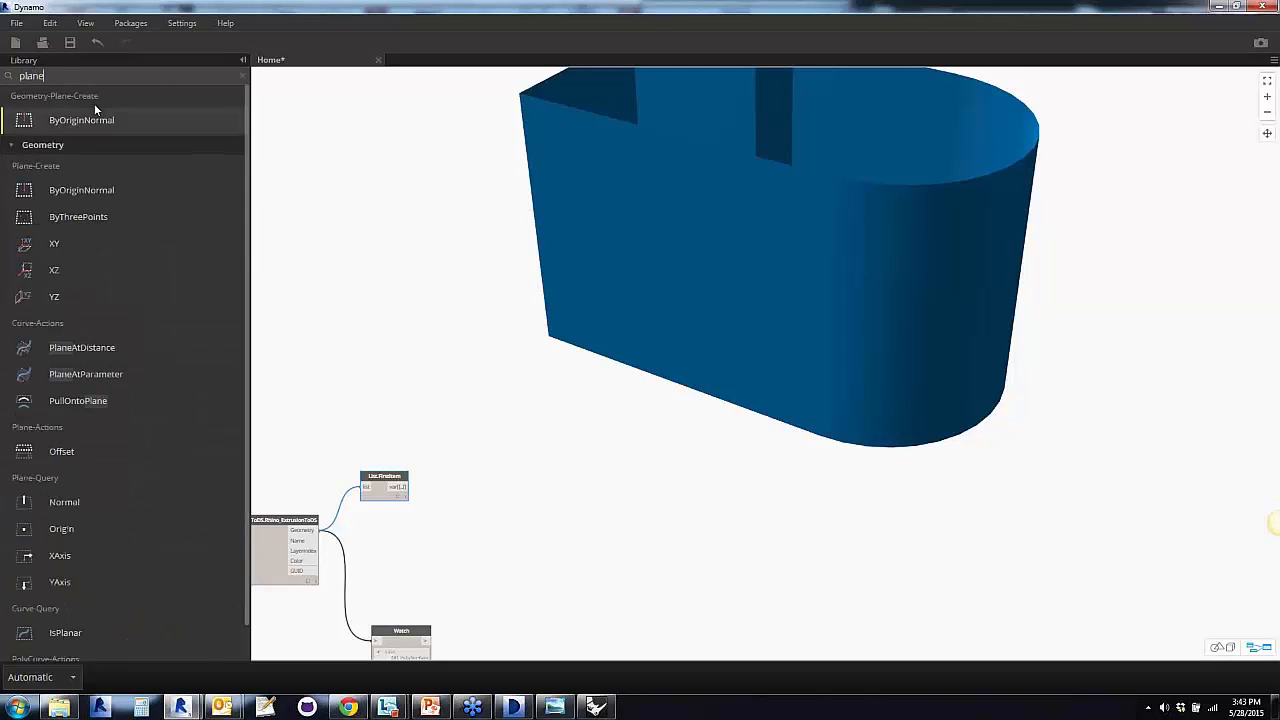
click(55, 121)
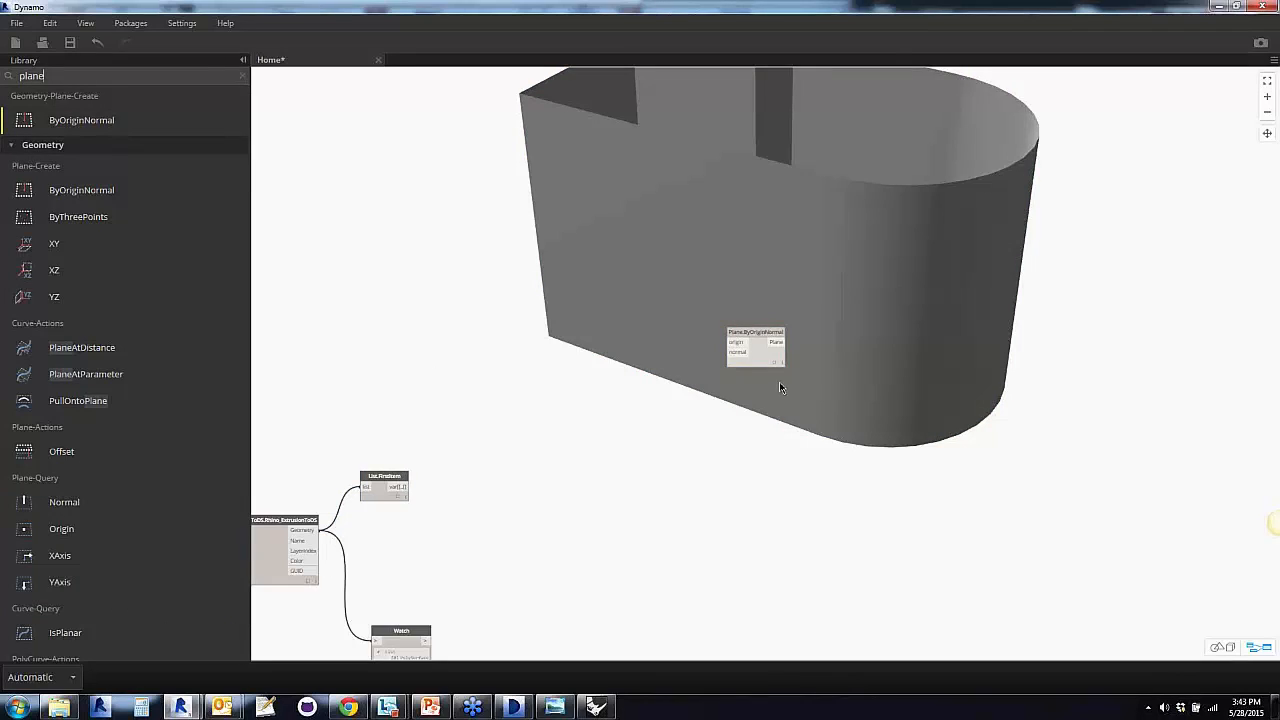
drag(775, 362, 727, 393)
drag(575, 437, 509, 491)
scroll(509, 491, up, 4)
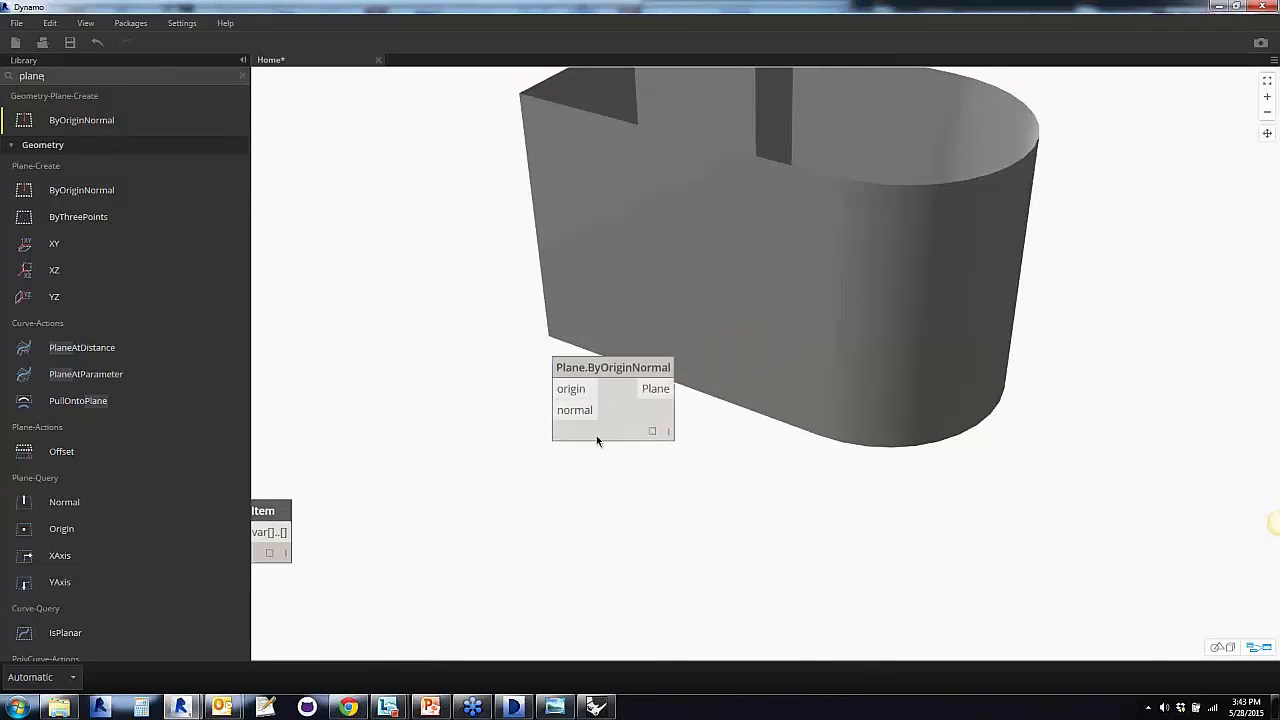
drag(597, 440, 514, 401)
click(528, 538)
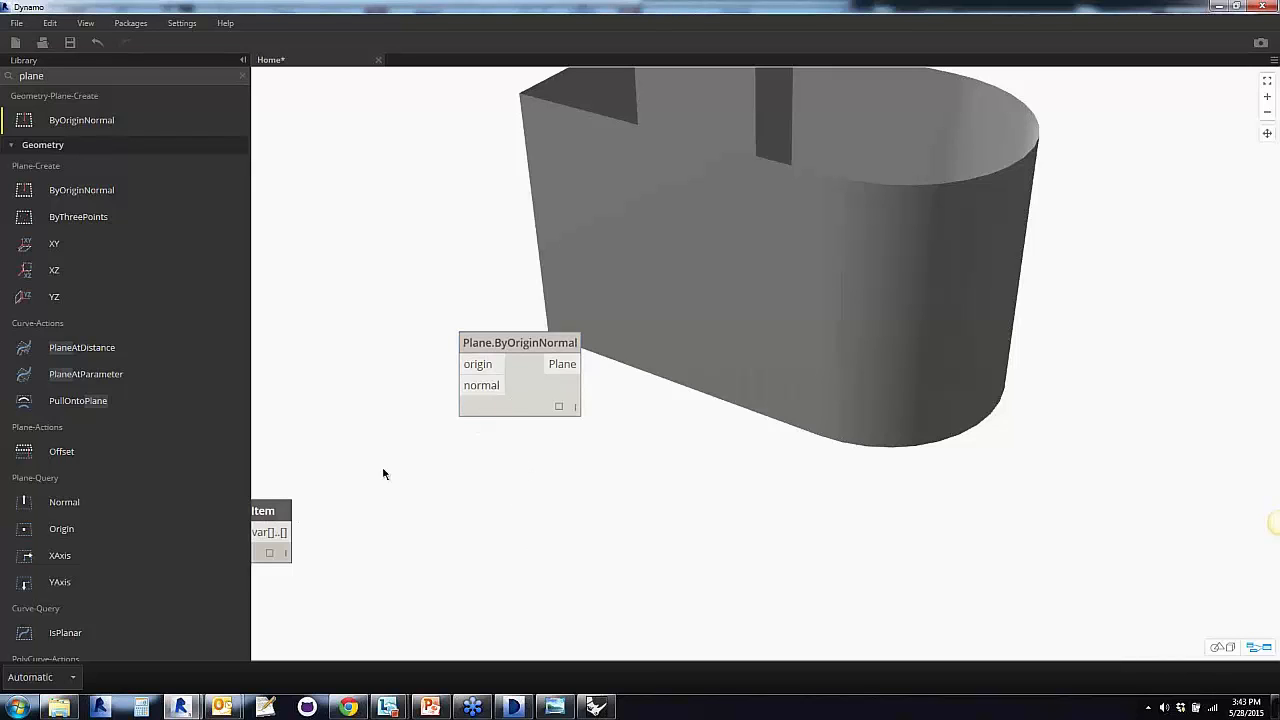
middle_drag(460, 471, 622, 489)
drag(685, 426, 664, 427)
click(620, 567)
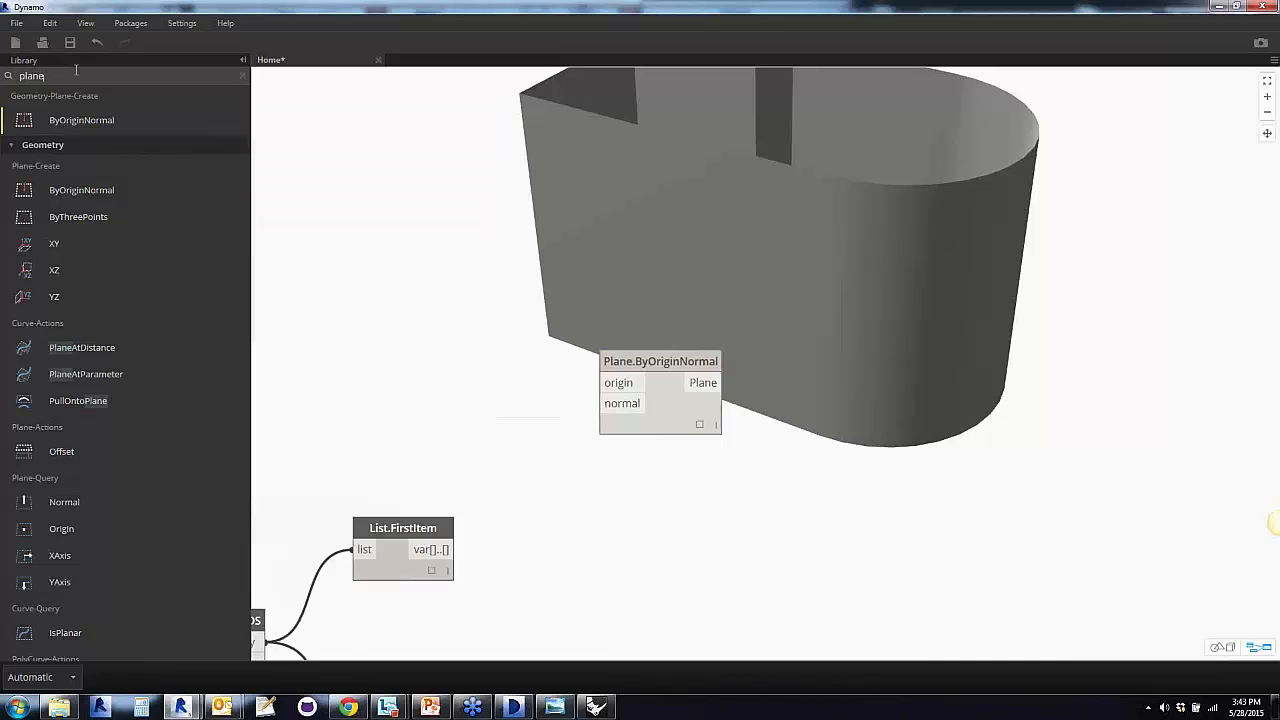
Search for "point.by", place a Point.ByCoordinates node with x, y and z inputs, and connect its Point output to the plane's origin
double_click(30, 75)
text(point.)
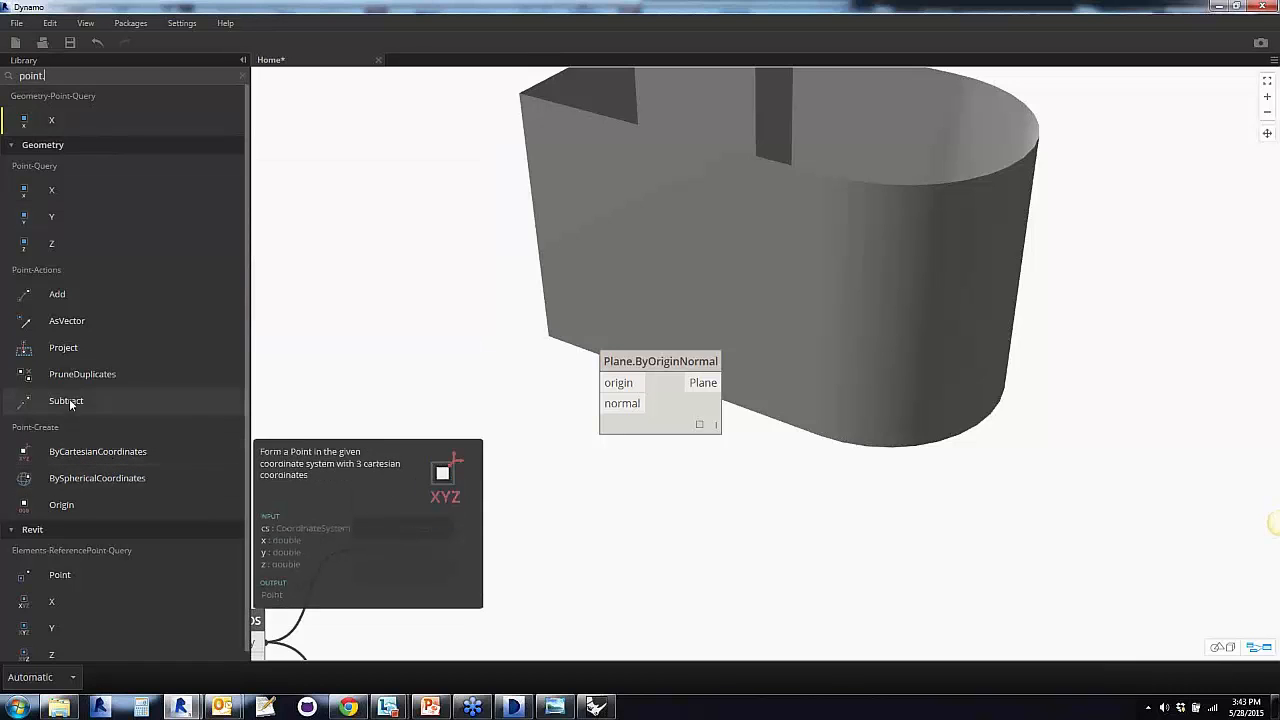
text(by)
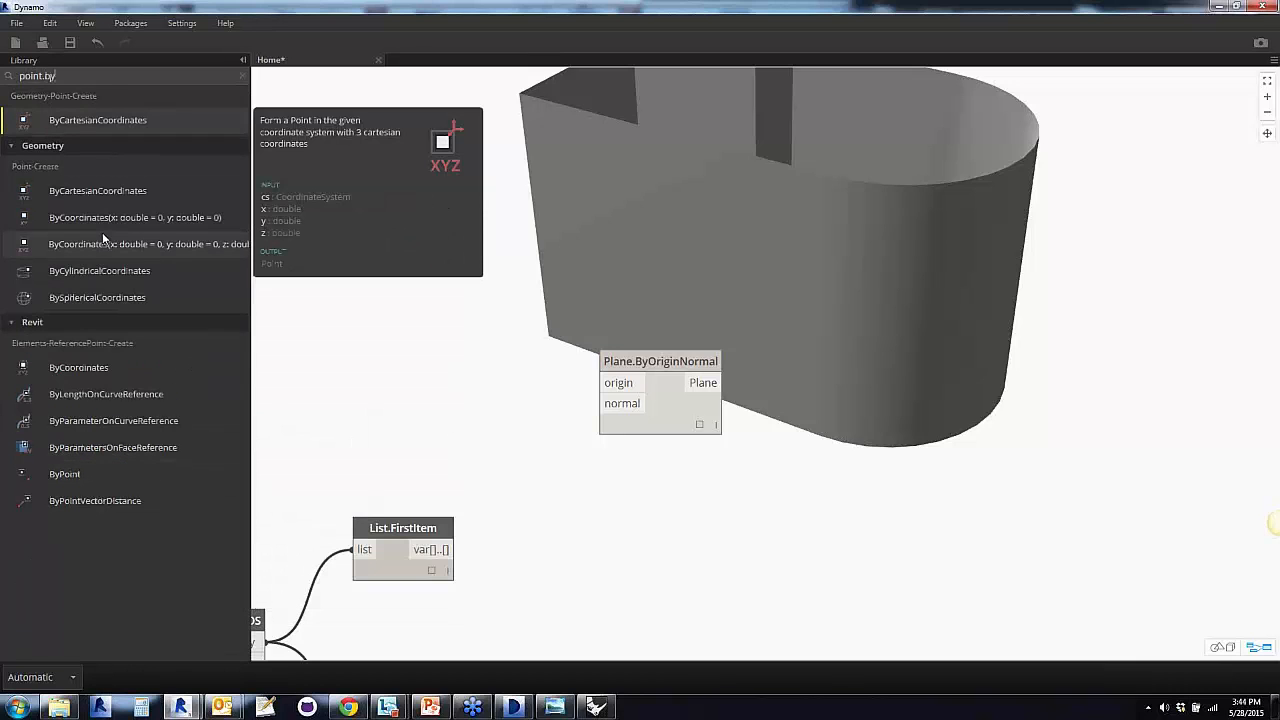
click(110, 245)
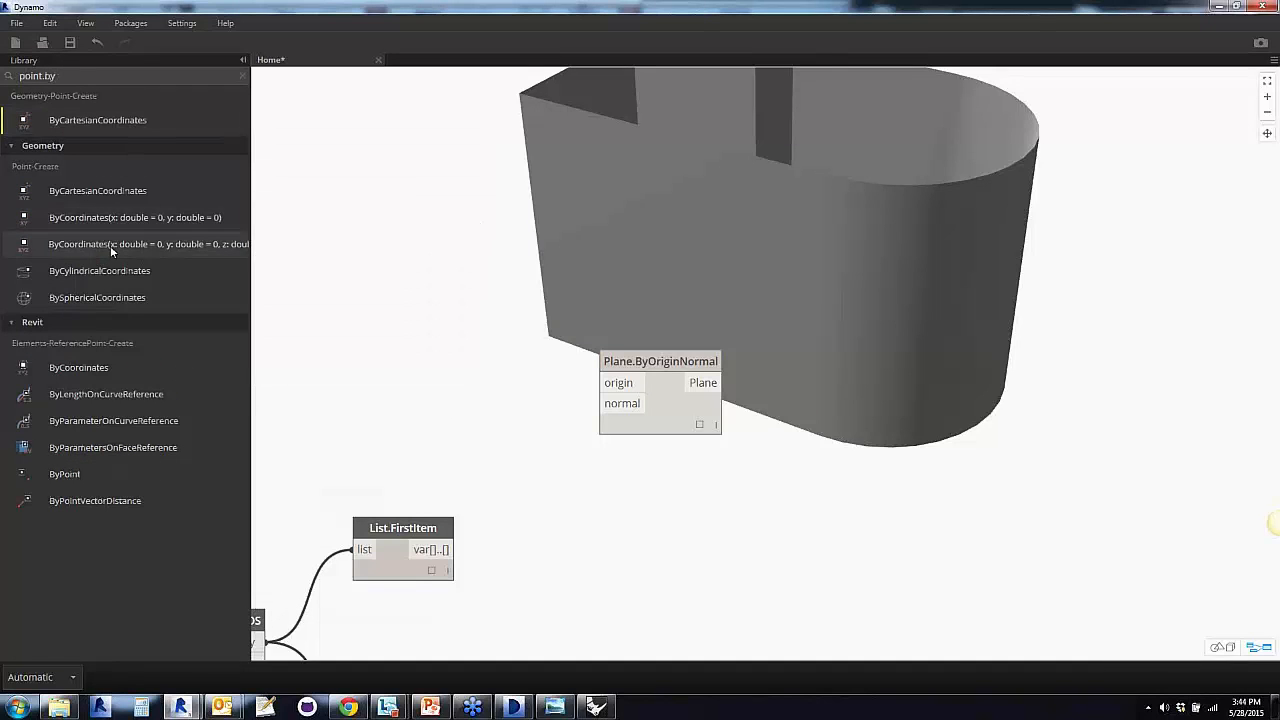
drag(770, 371, 517, 355)
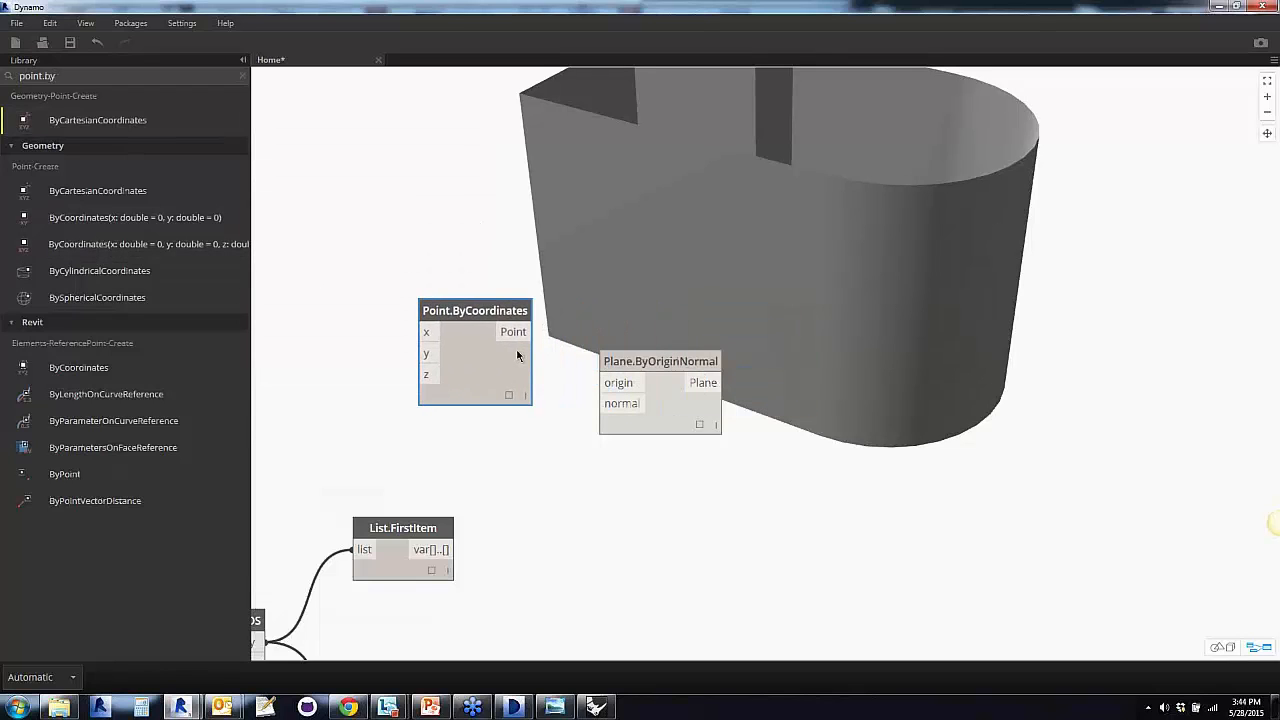
click(619, 384)
drag(669, 416, 701, 425)
click(638, 493)
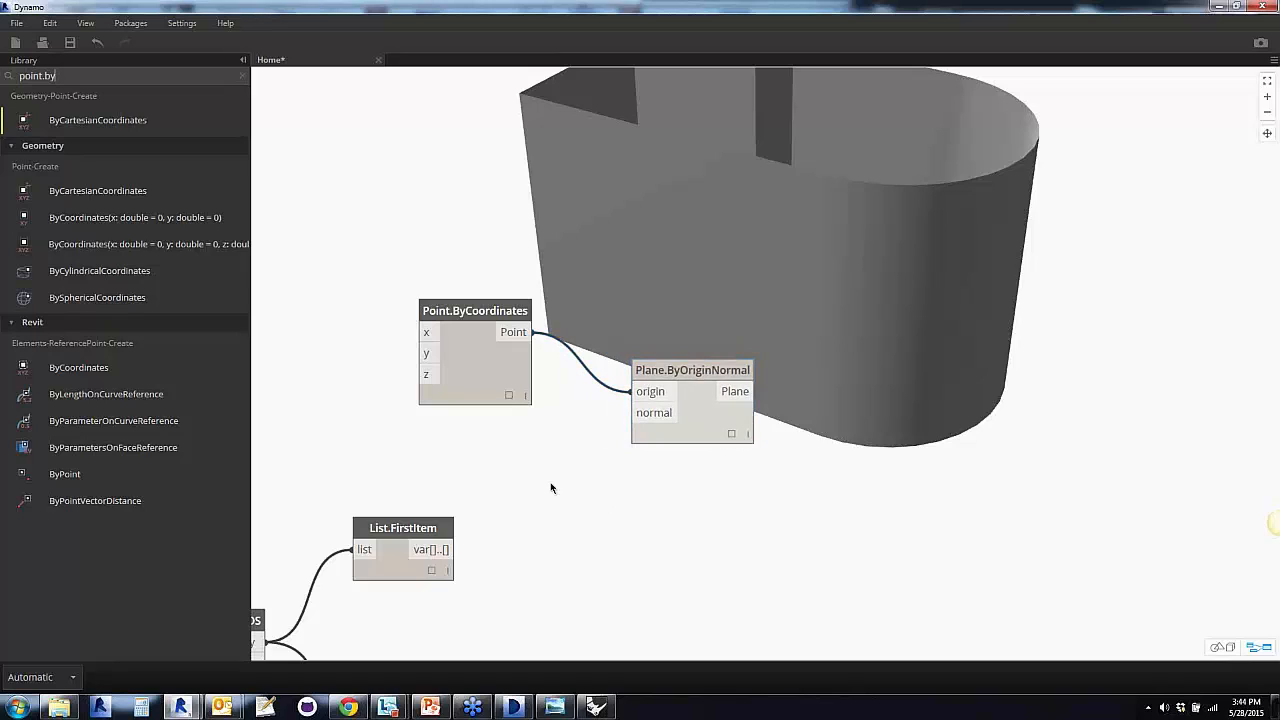
Clear the library search, browse Geometry's Vector nodes and place the Vector.ByCoordinates version with a normalized input above Point.ByCoordinates
click(36, 76)
key(BackSpace)
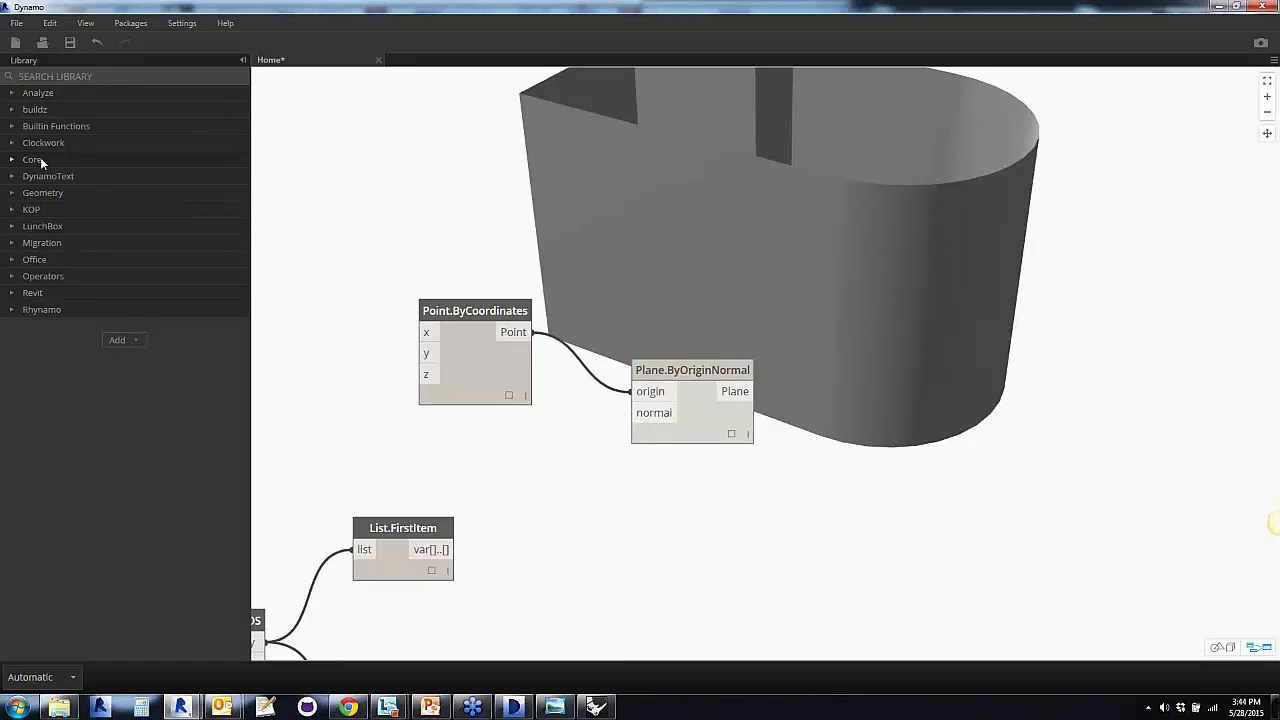
click(26, 192)
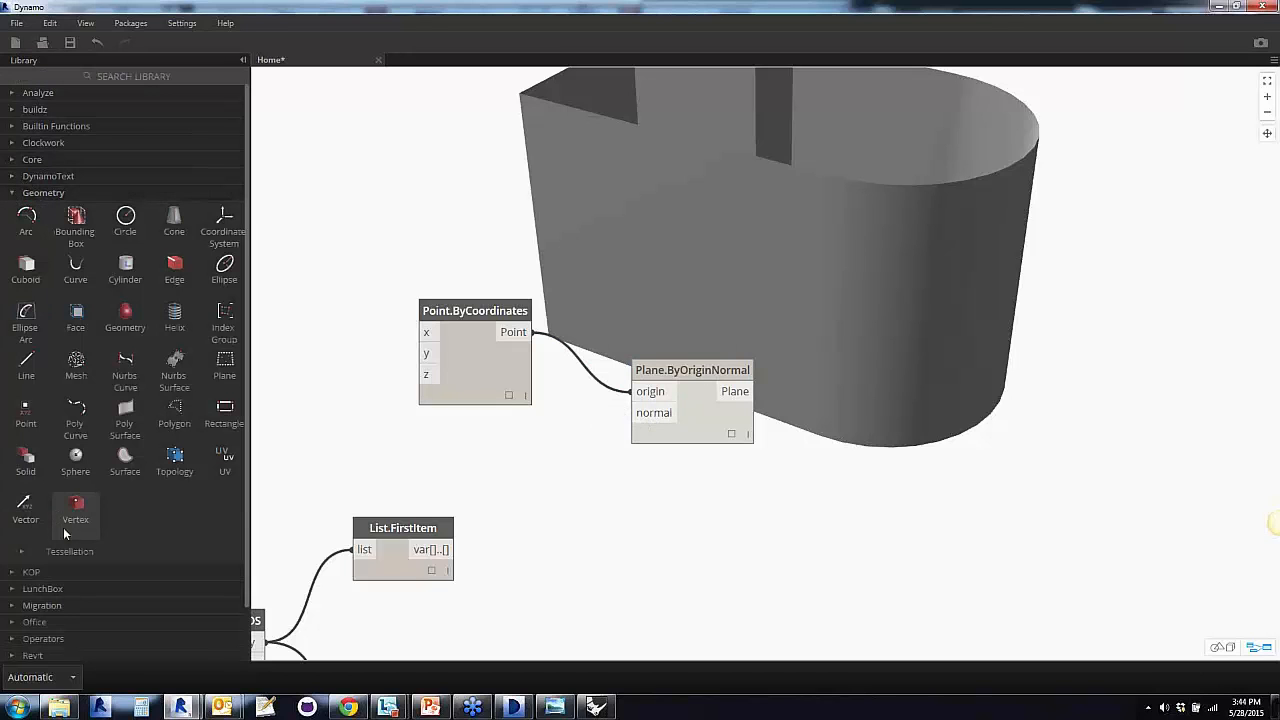
click(32, 511)
scroll(62, 510, down, 5)
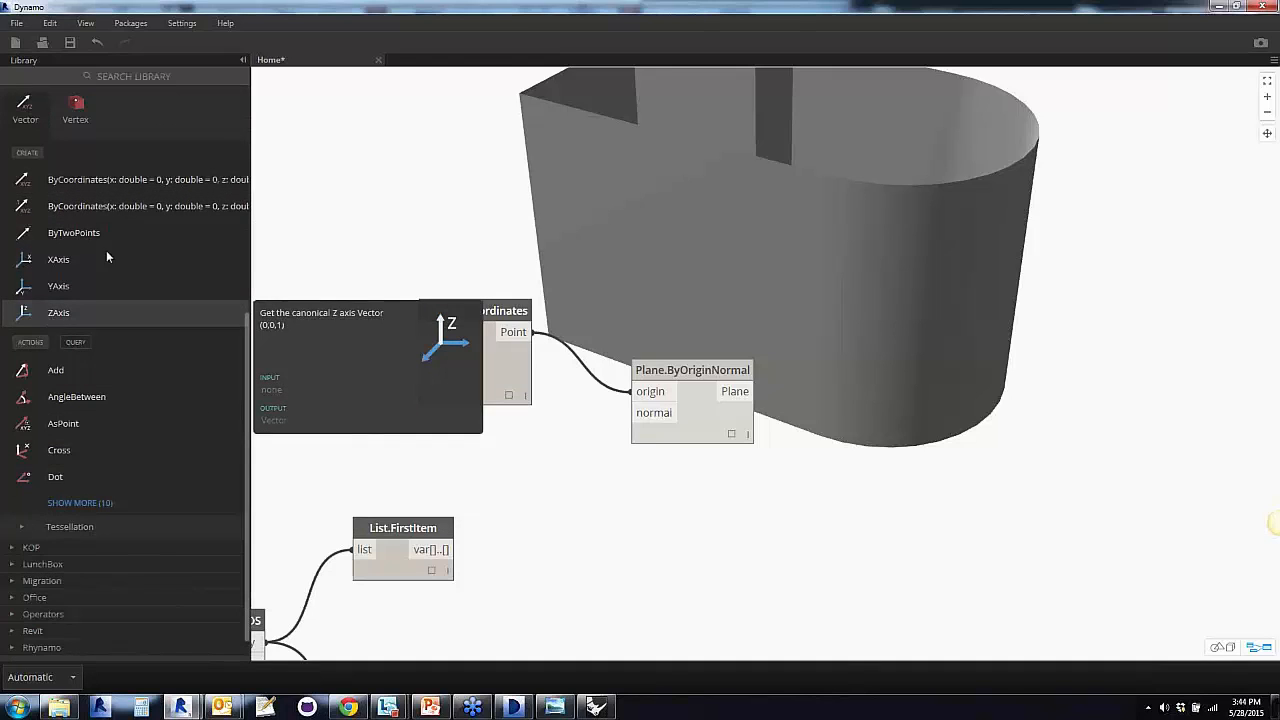
click(114, 205)
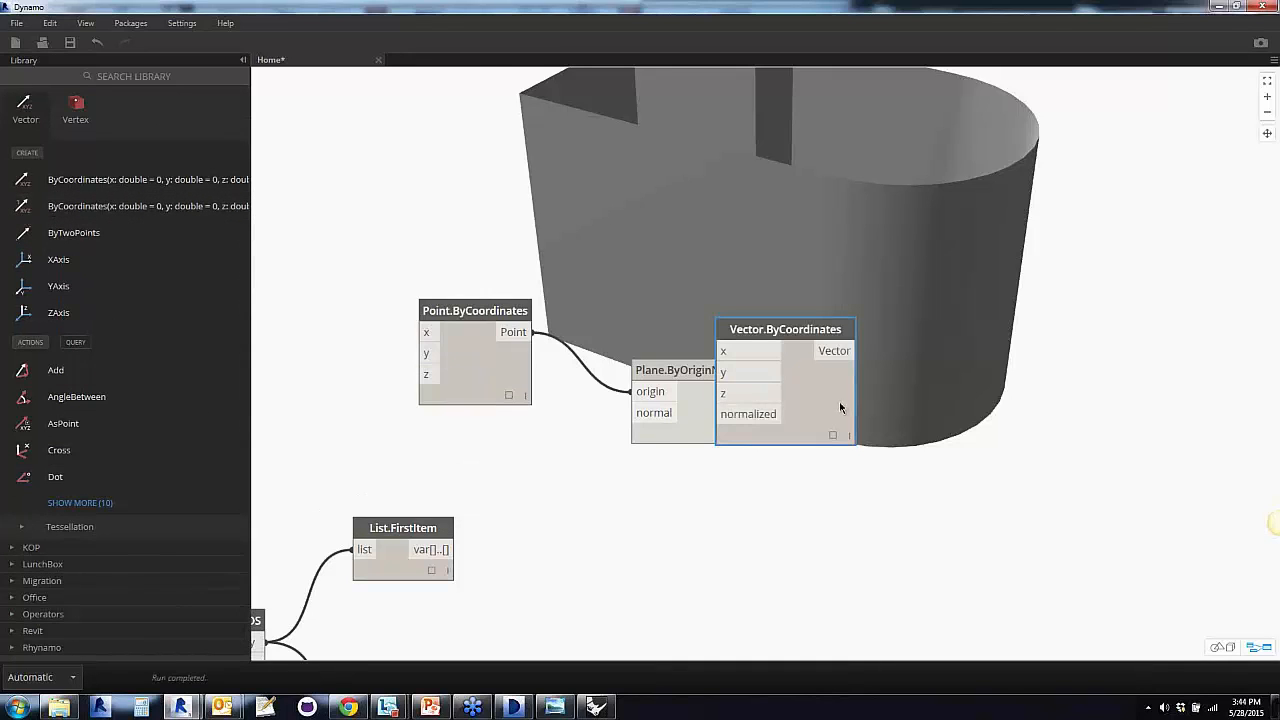
drag(839, 407, 611, 210)
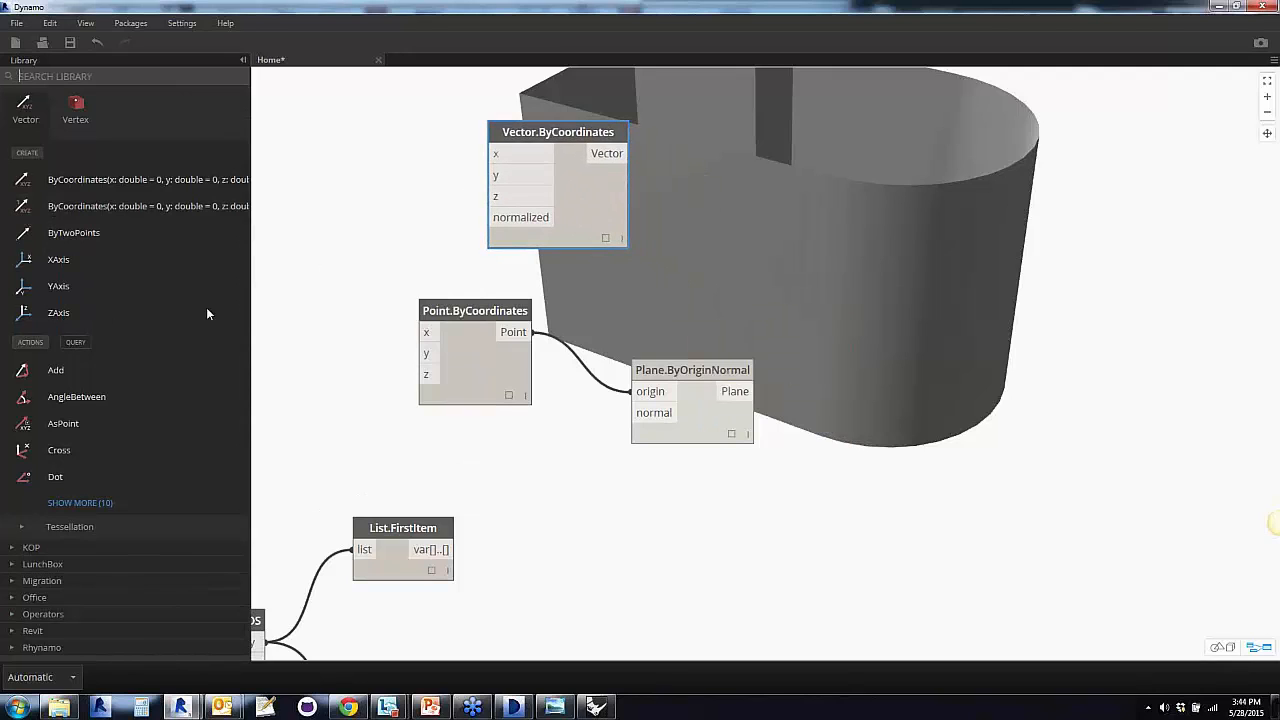
Place a second Vector.ByCoordinates node without the normalized input, feed its z from a code block containing 1, and separate the overlapping nodes
click(90, 179)
drag(782, 338, 443, 166)
double_click(319, 206)
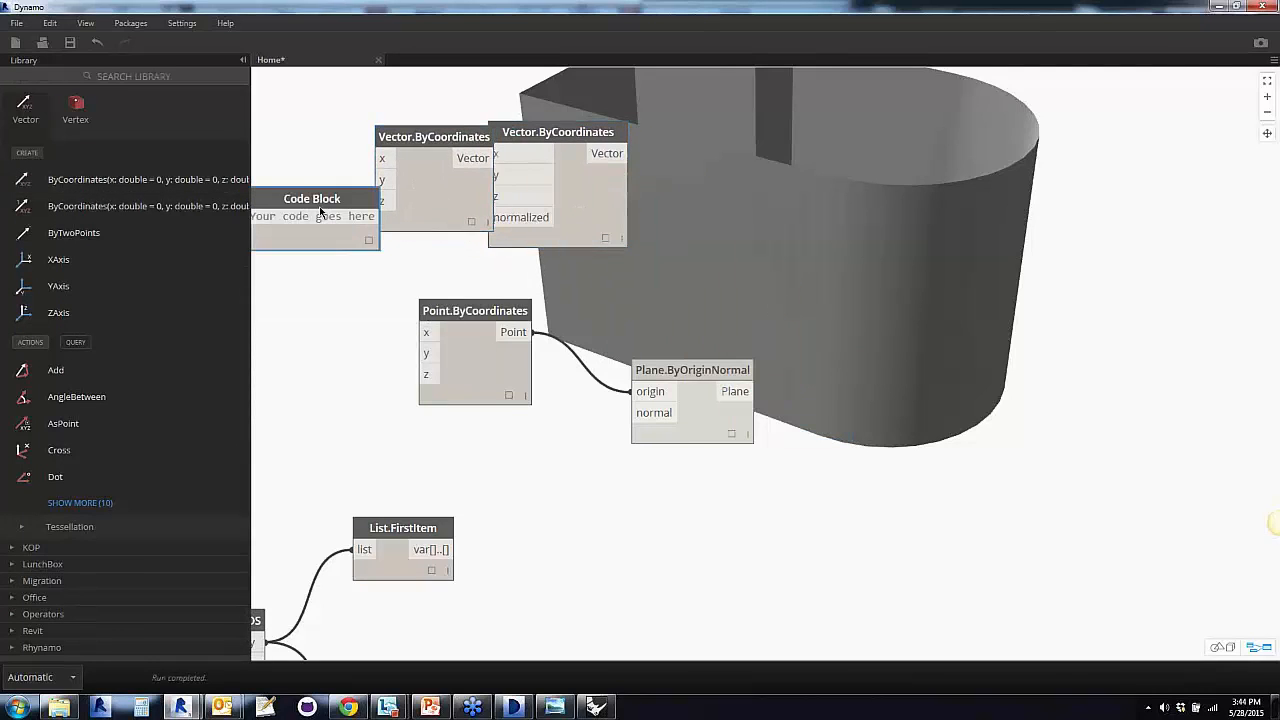
text(1)
click(347, 134)
click(298, 216)
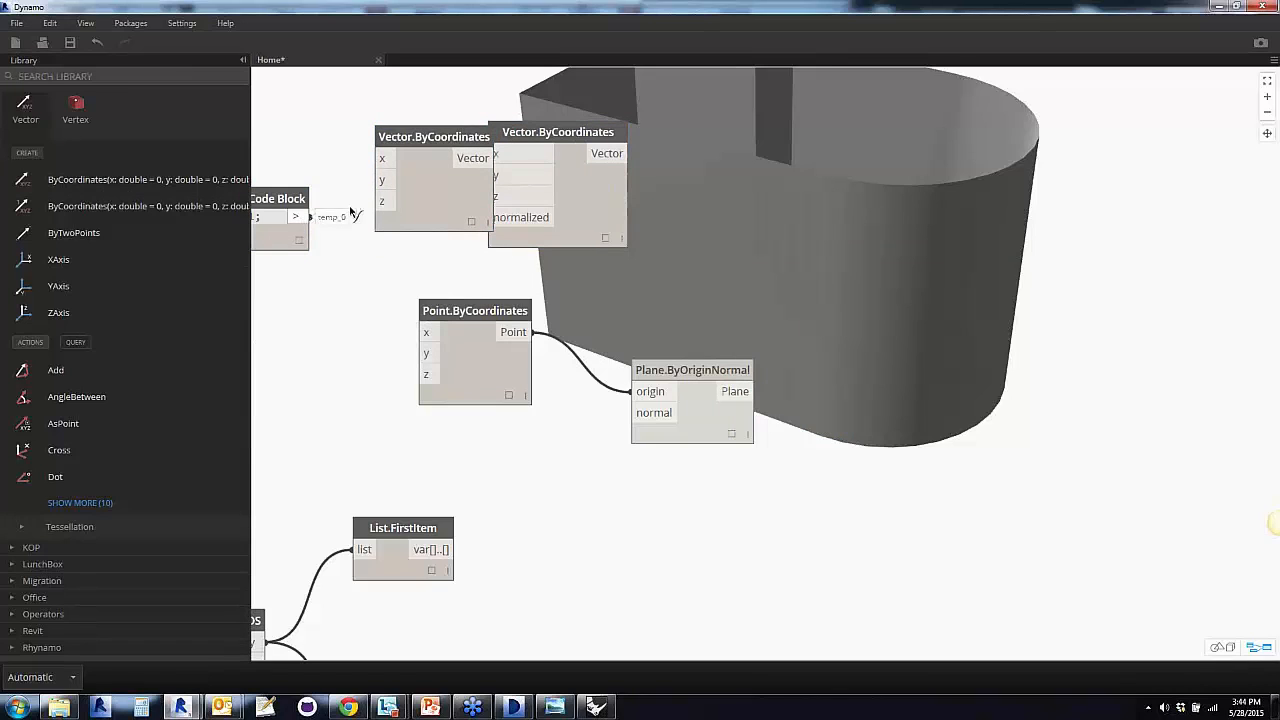
click(381, 201)
drag(280, 198, 313, 186)
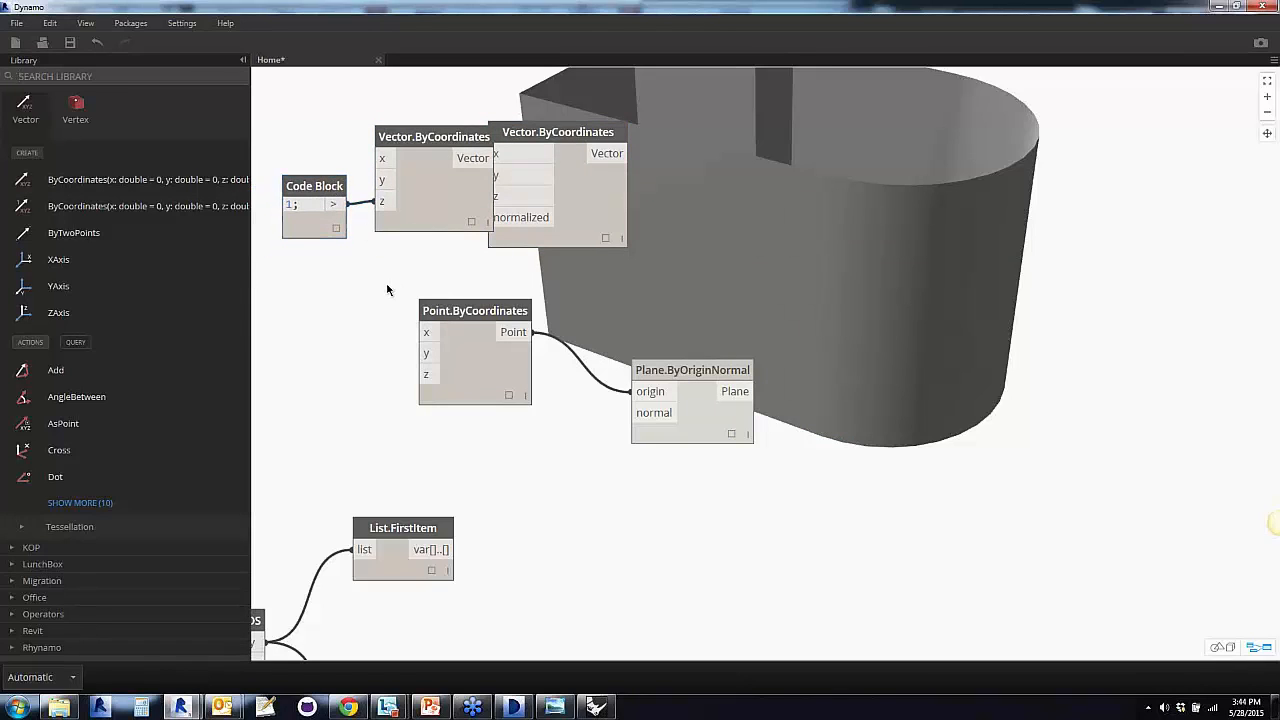
drag(577, 207, 756, 134)
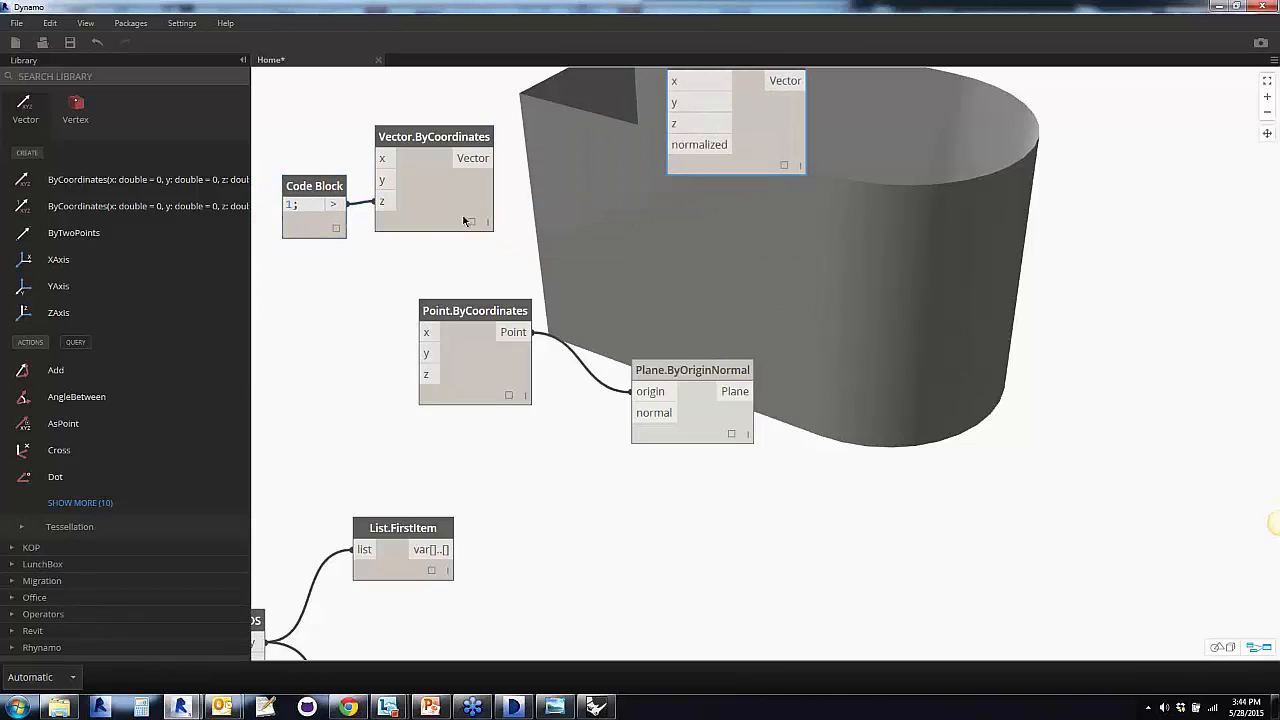
Place a Vector.ZAxis node below Point.ByCoordinates and delete the code block together with its connected Vector.ByCoordinates node
mouse_move(472, 226)
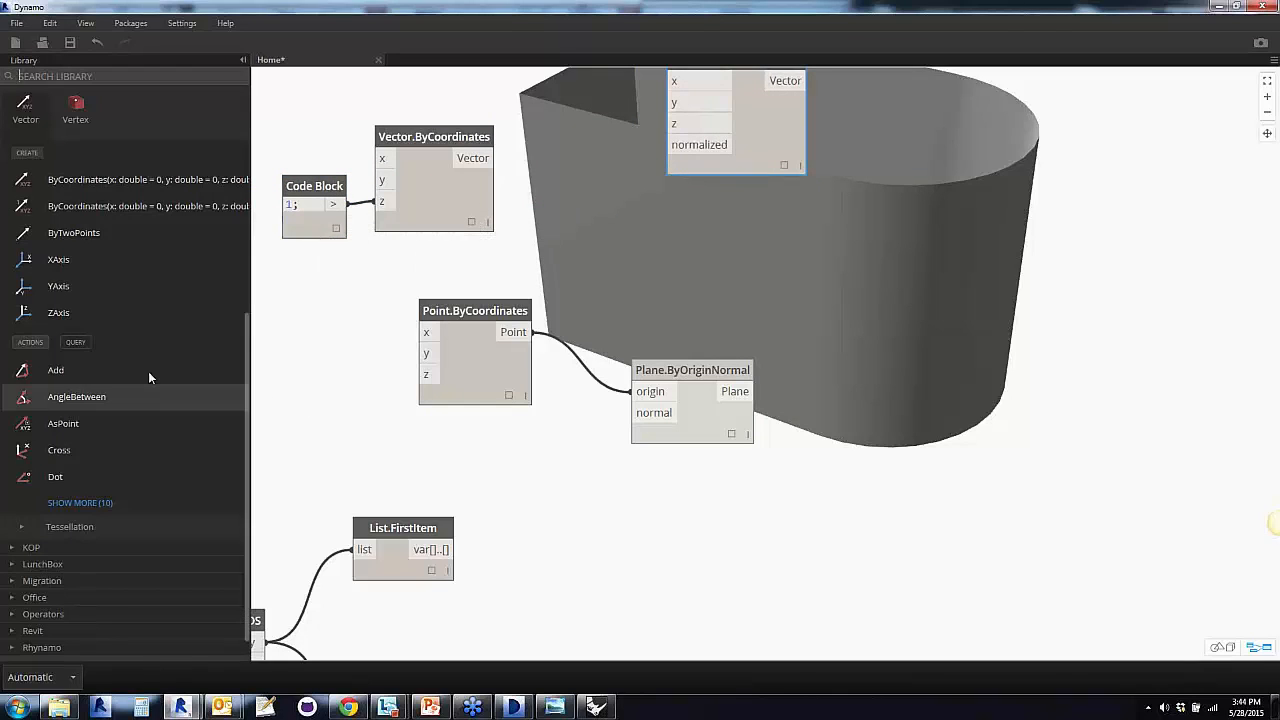
click(56, 313)
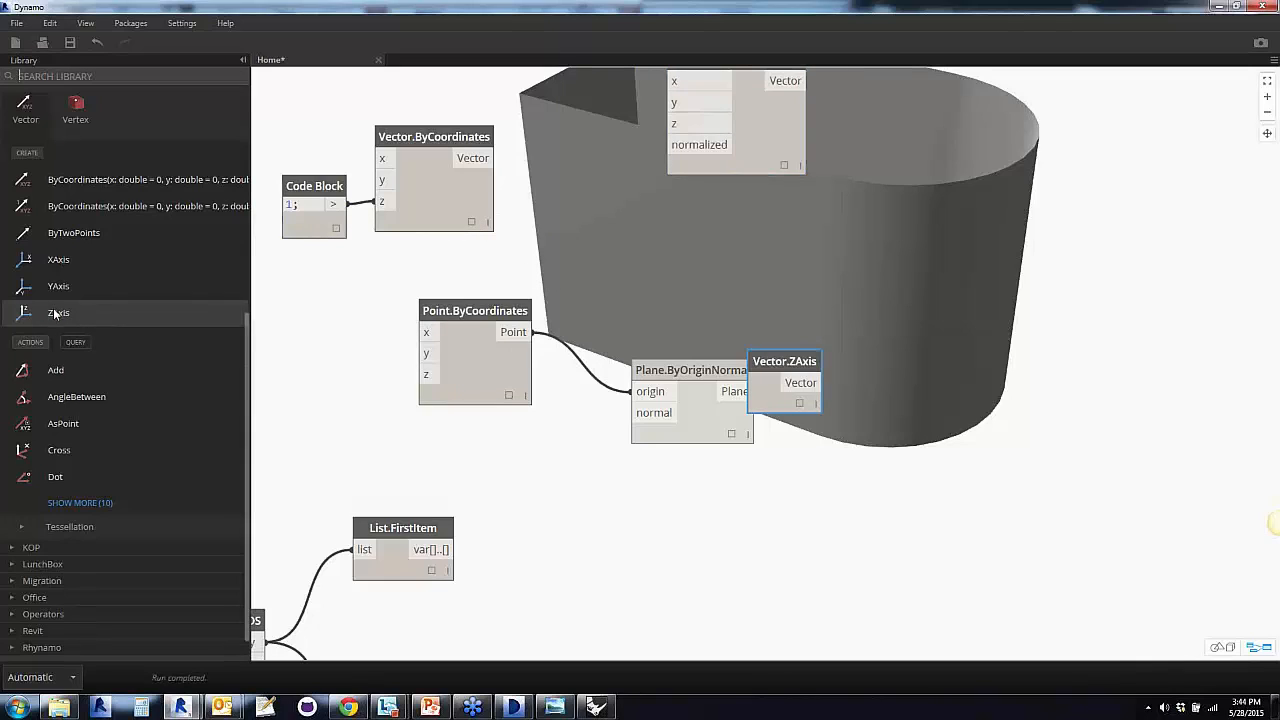
drag(773, 392, 553, 464)
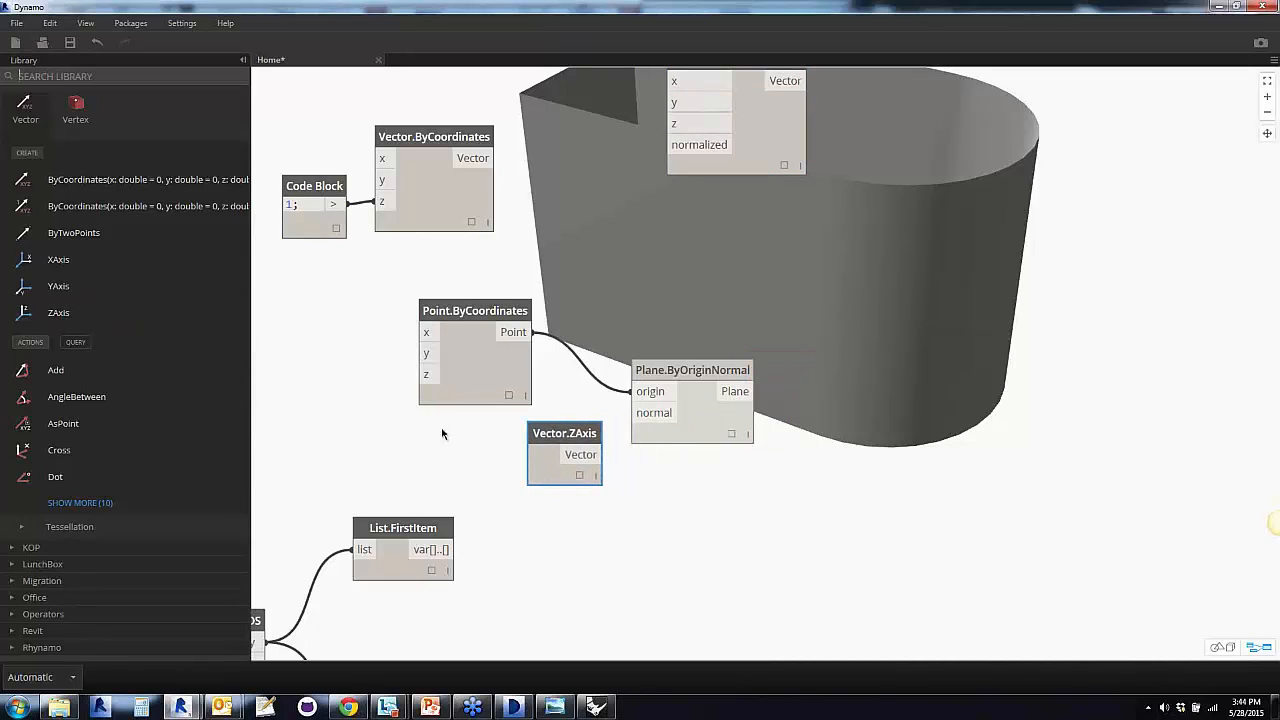
drag(272, 100, 528, 268)
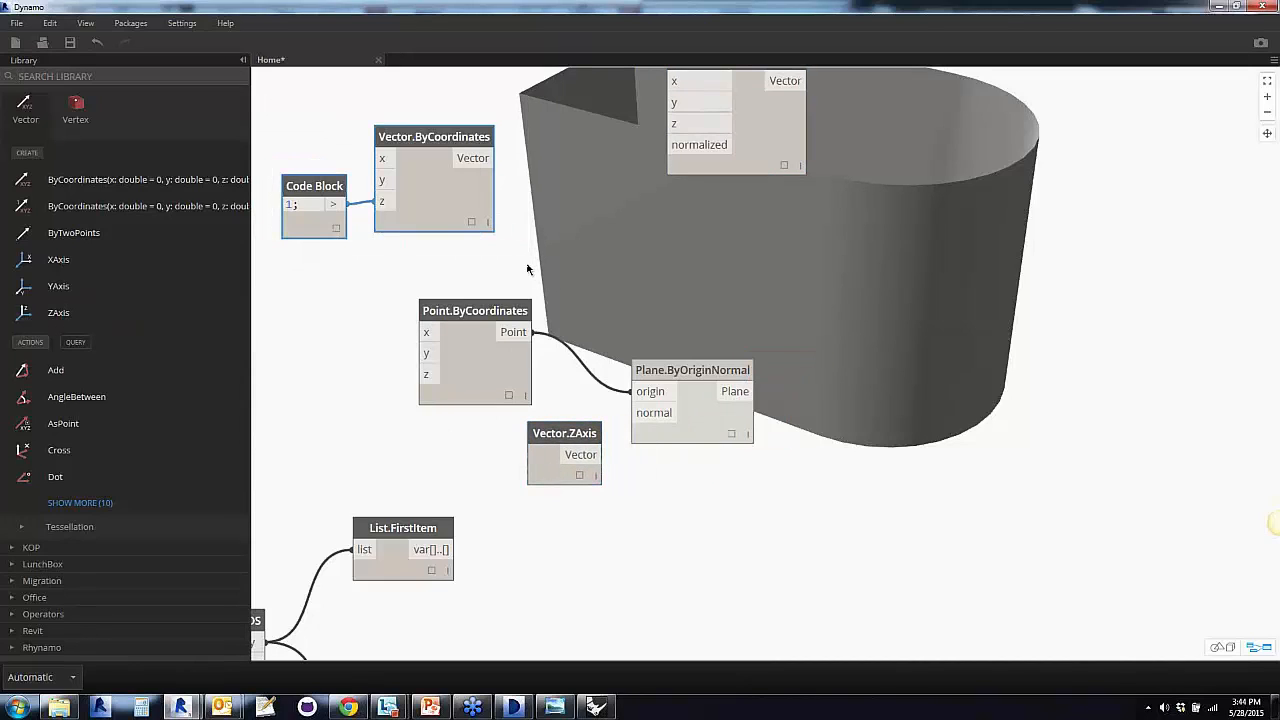
key(Delete)
Connect the Vector.ZAxis output to the normal input of Plane.ByOriginNormal and pin the plane node's output preview
click(577, 470)
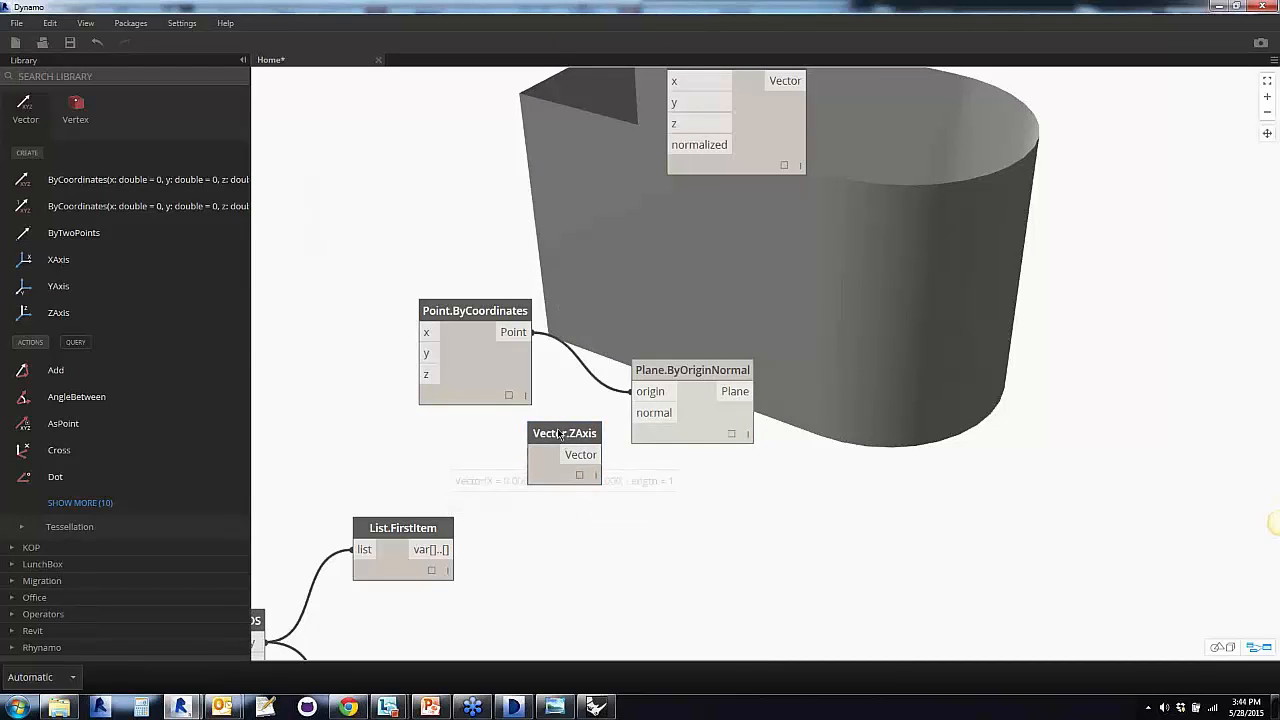
drag(562, 435, 634, 413)
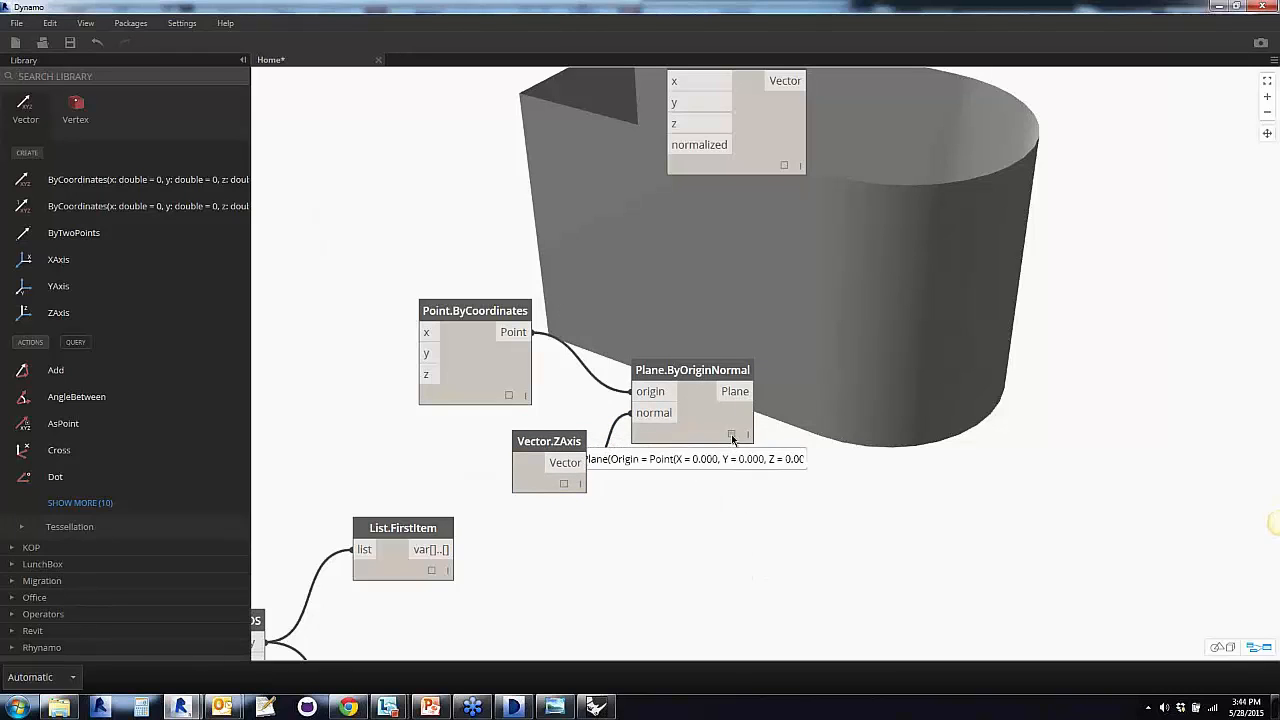
click(731, 434)
Orbit and zoom the background preview to examine where the new plane lies relative to the envelope polysurface
click(757, 558)
key(Escape)
right_drag(746, 570, 764, 485)
scroll(787, 386, up, 3)
scroll(789, 388, up, 7)
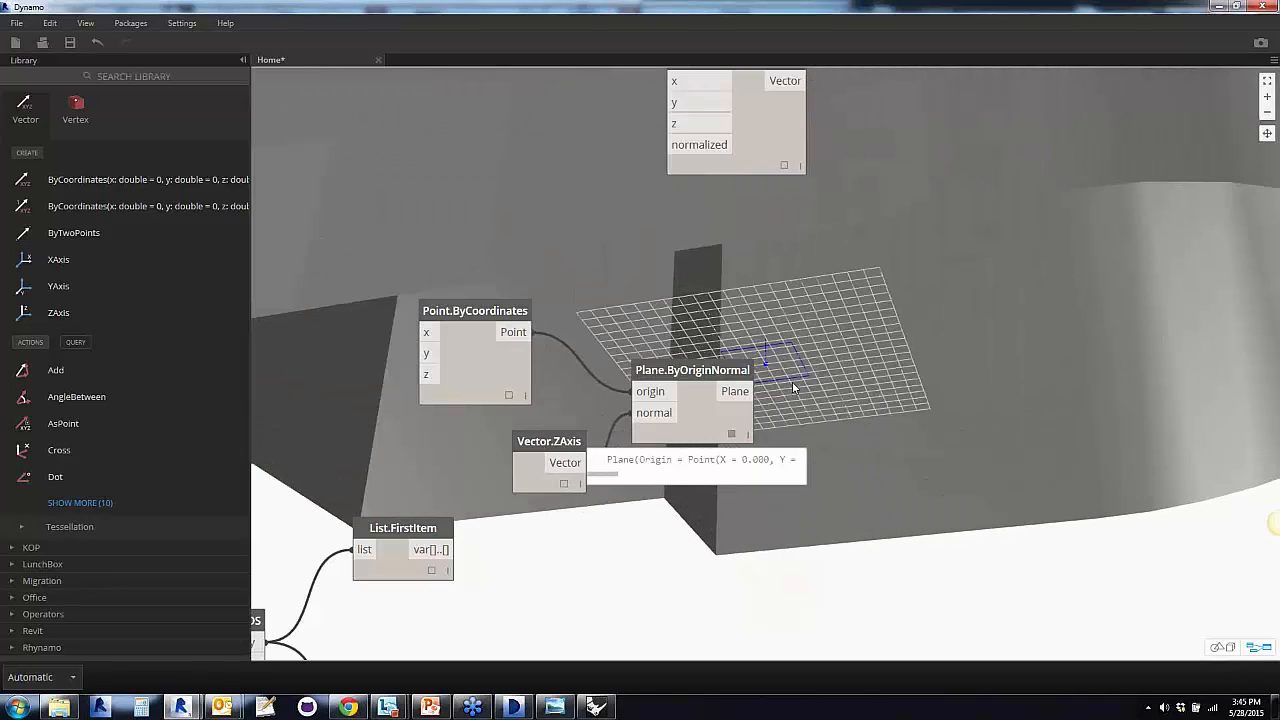
right_drag(852, 309, 762, 348)
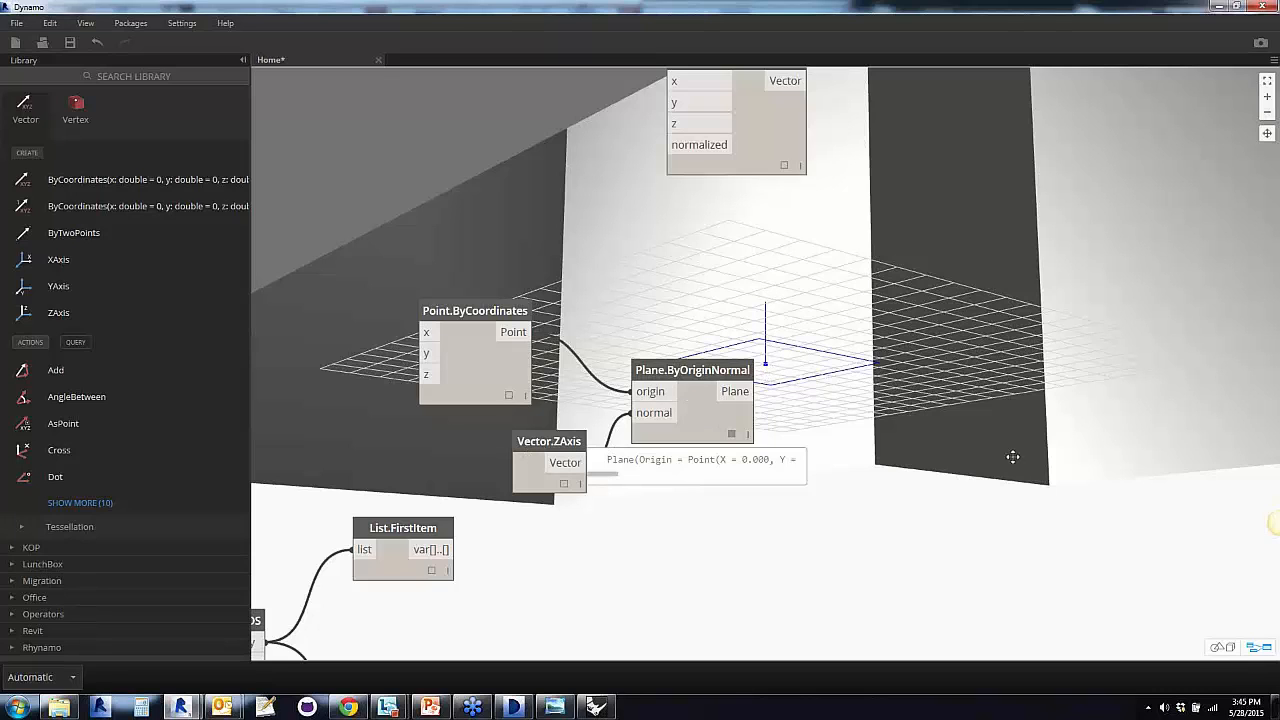
right_drag(1011, 454, 709, 433)
Move the Plane.ByOriginNormal, Vector.ZAxis and Point.ByCoordinates nodes up and away from List.FirstItem, and unpin the plane's output preview
drag(709, 433, 752, 407)
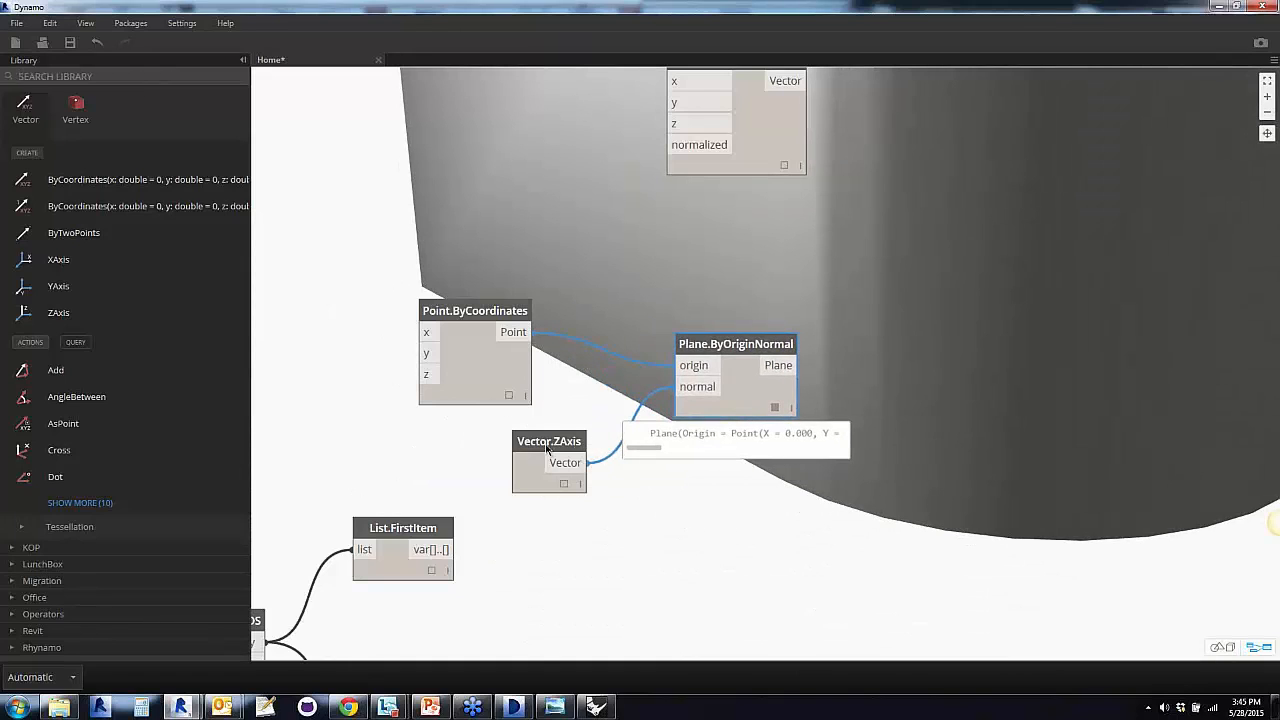
drag(549, 452, 591, 419)
drag(480, 352, 550, 310)
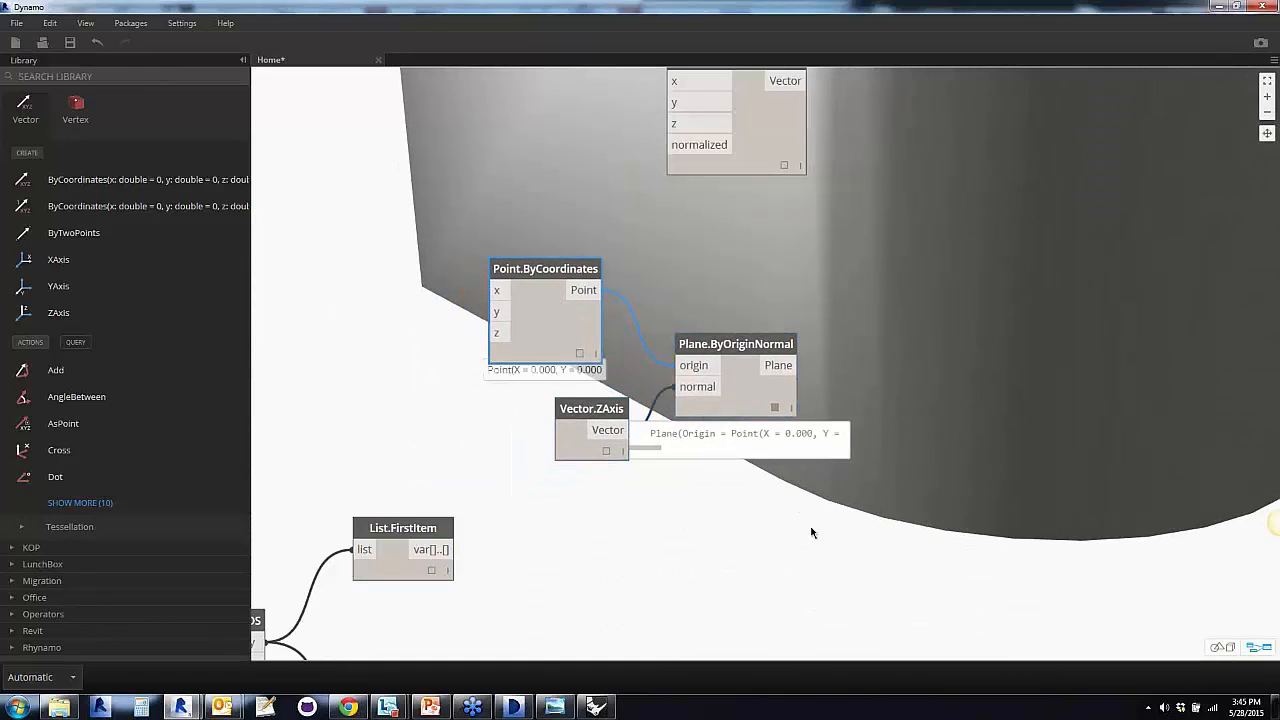
click(775, 408)
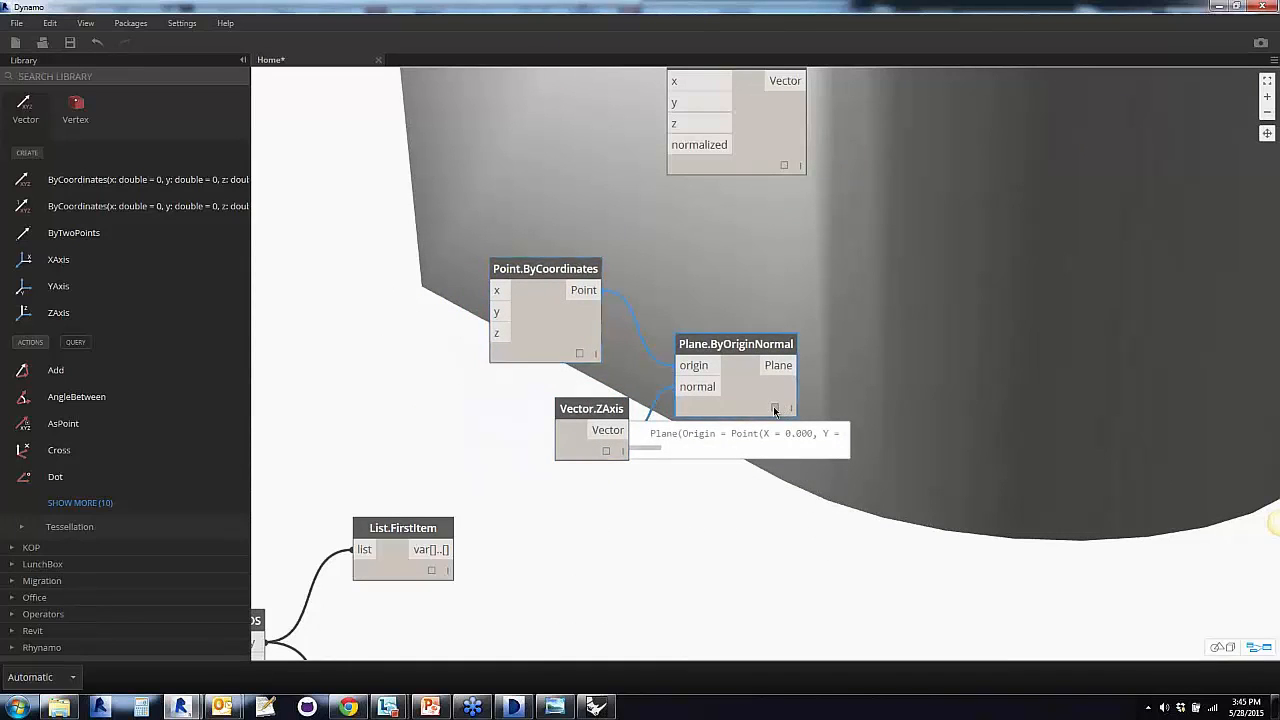
click(809, 540)
scroll(810, 522, down, 4)
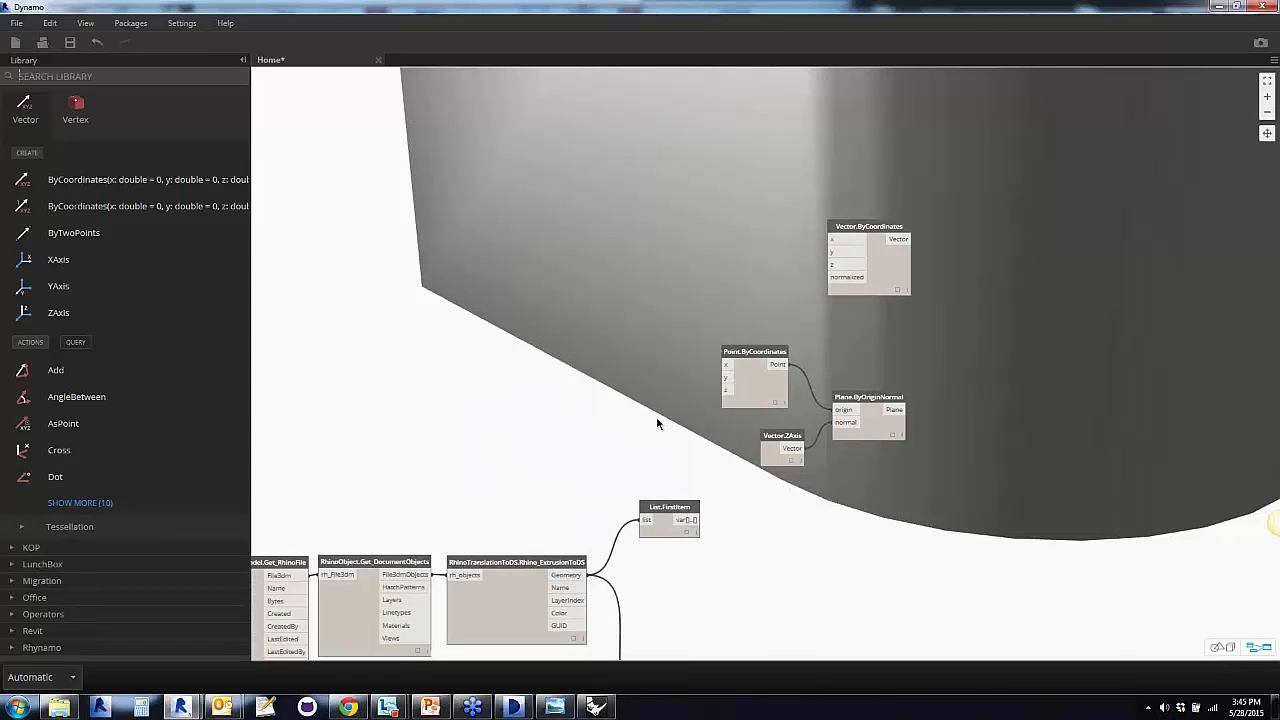
scroll(674, 410, up, 3)
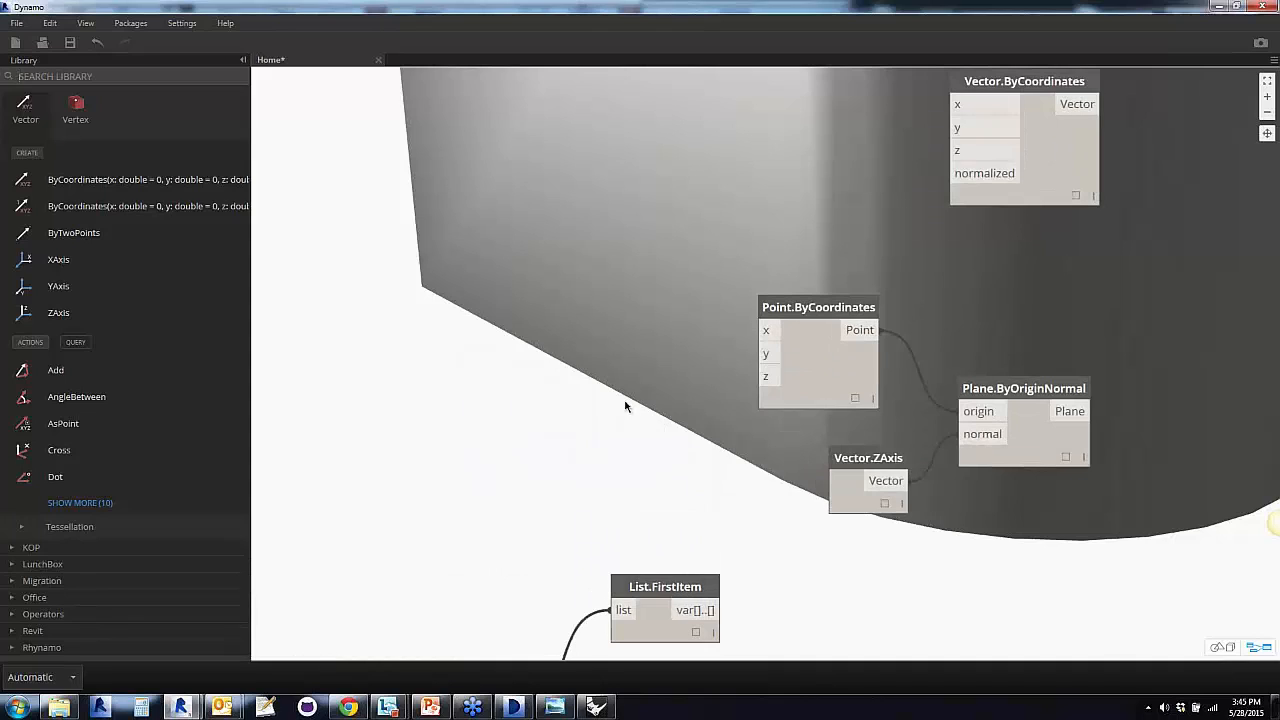
Place a code block beside Point.ByCoordinates containing the number range 1..50 and preview its list
double_click(625, 391)
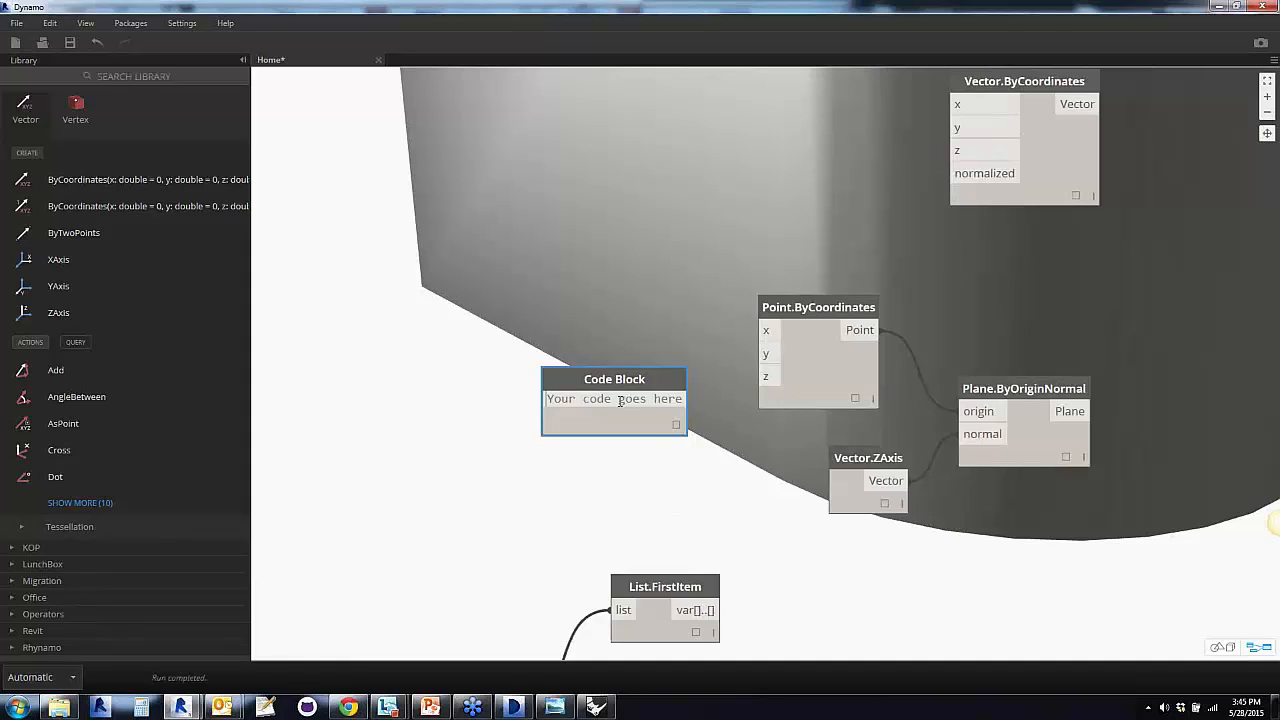
text(1)
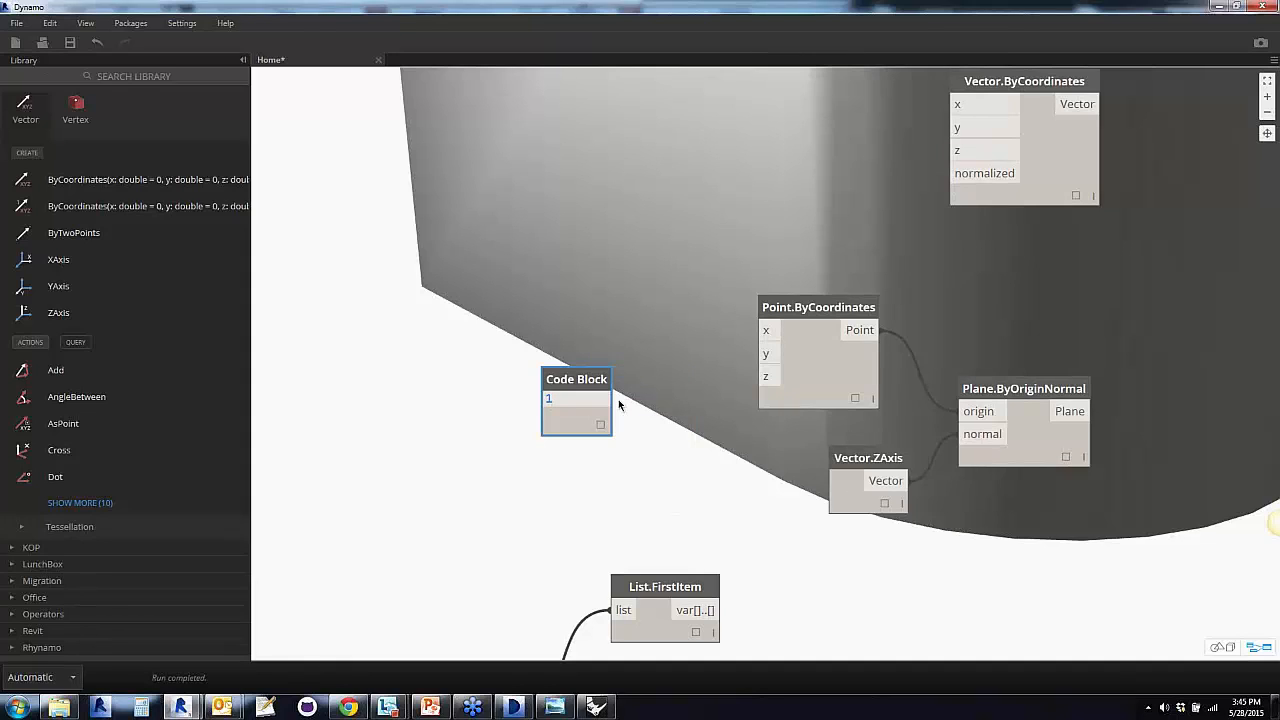
text(..50)
click(618, 404)
mouse_move(607, 428)
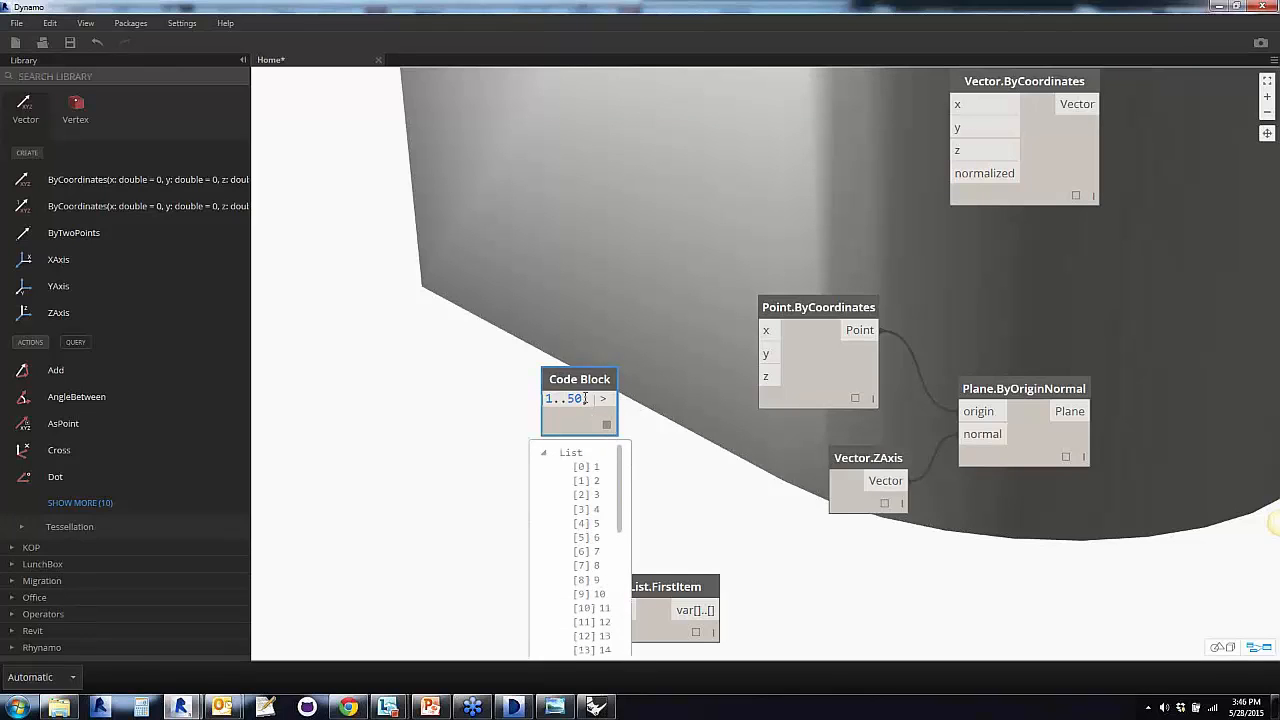
Extend the code block's range to 1..50..10 and connect its output to the z input of Point.ByCoordinates
click(585, 400)
text(..)
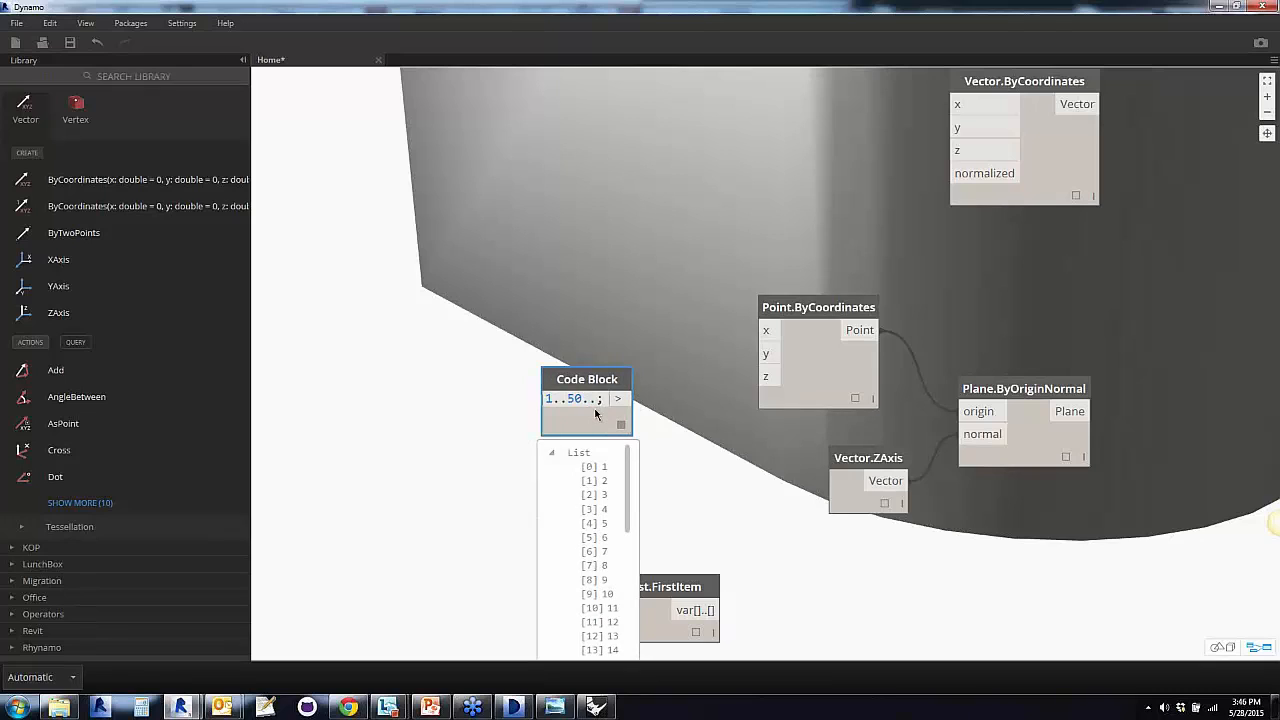
text(10)
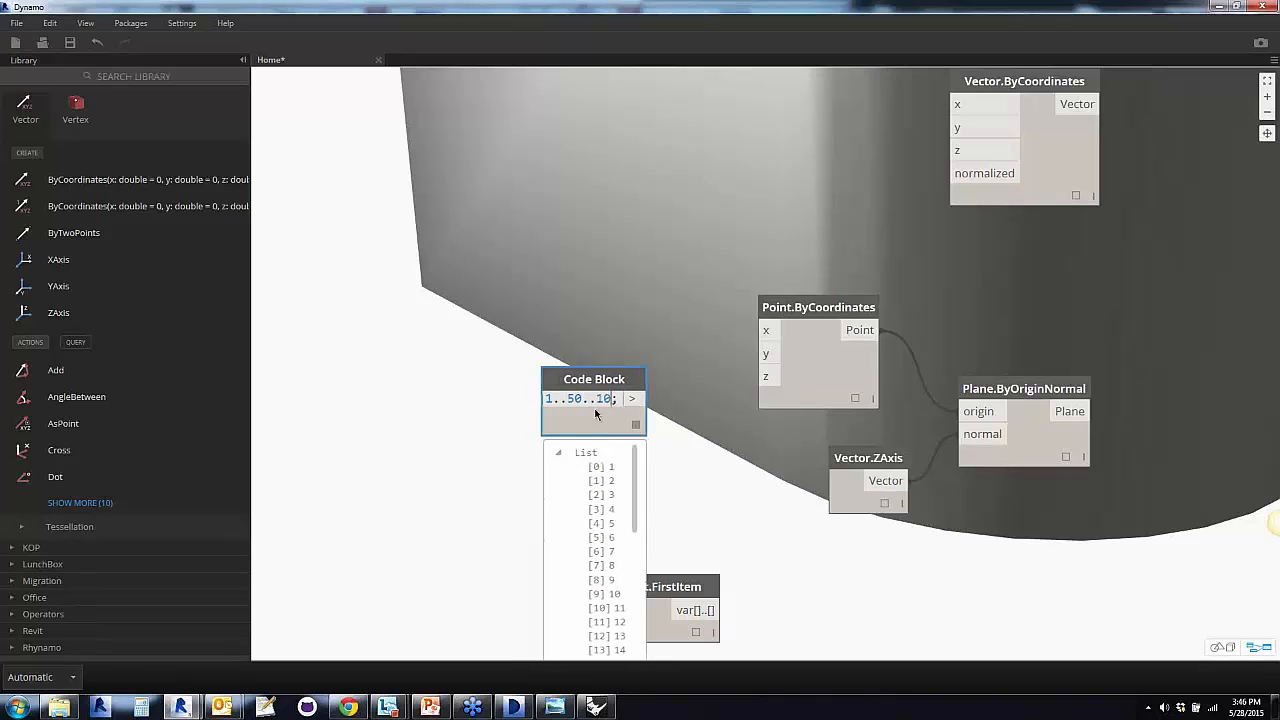
click(727, 413)
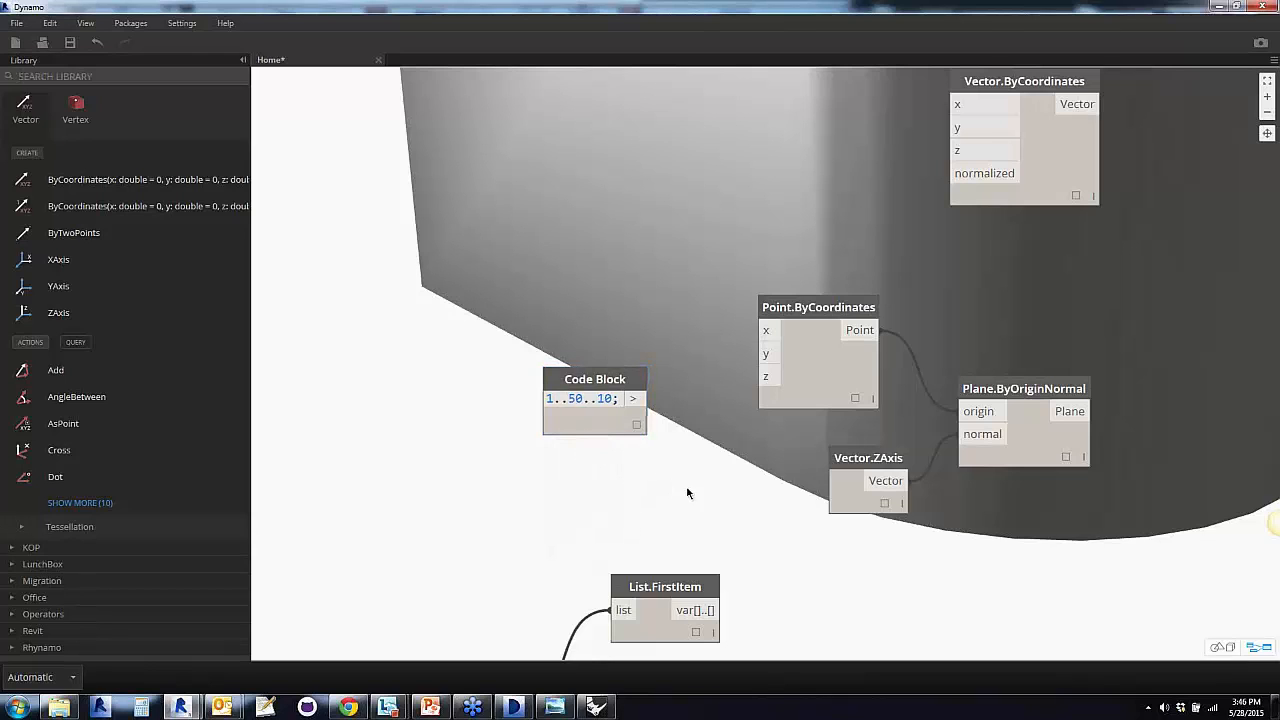
drag(632, 398, 767, 377)
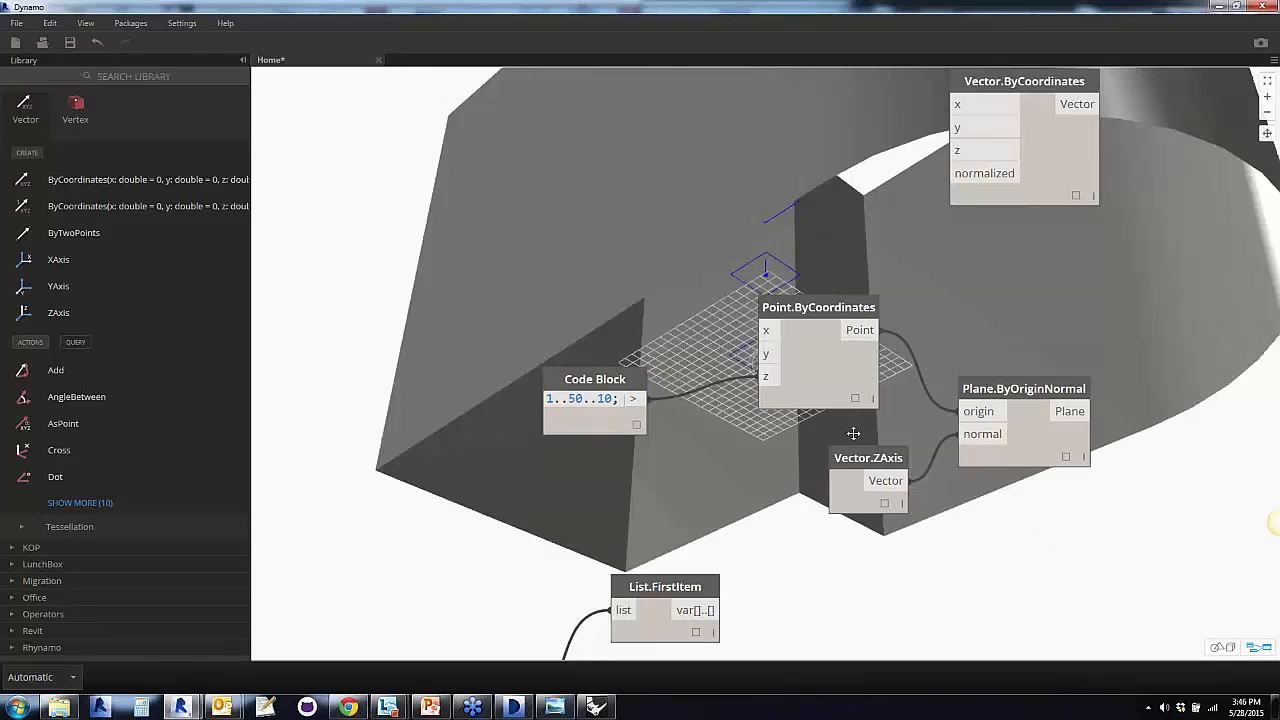
Examine the stacked planes in the background preview and delete the unused Vector.ByCoordinates node
right_drag(853, 433, 766, 486)
scroll(765, 490, down, 2)
middle_drag(765, 490, 661, 322)
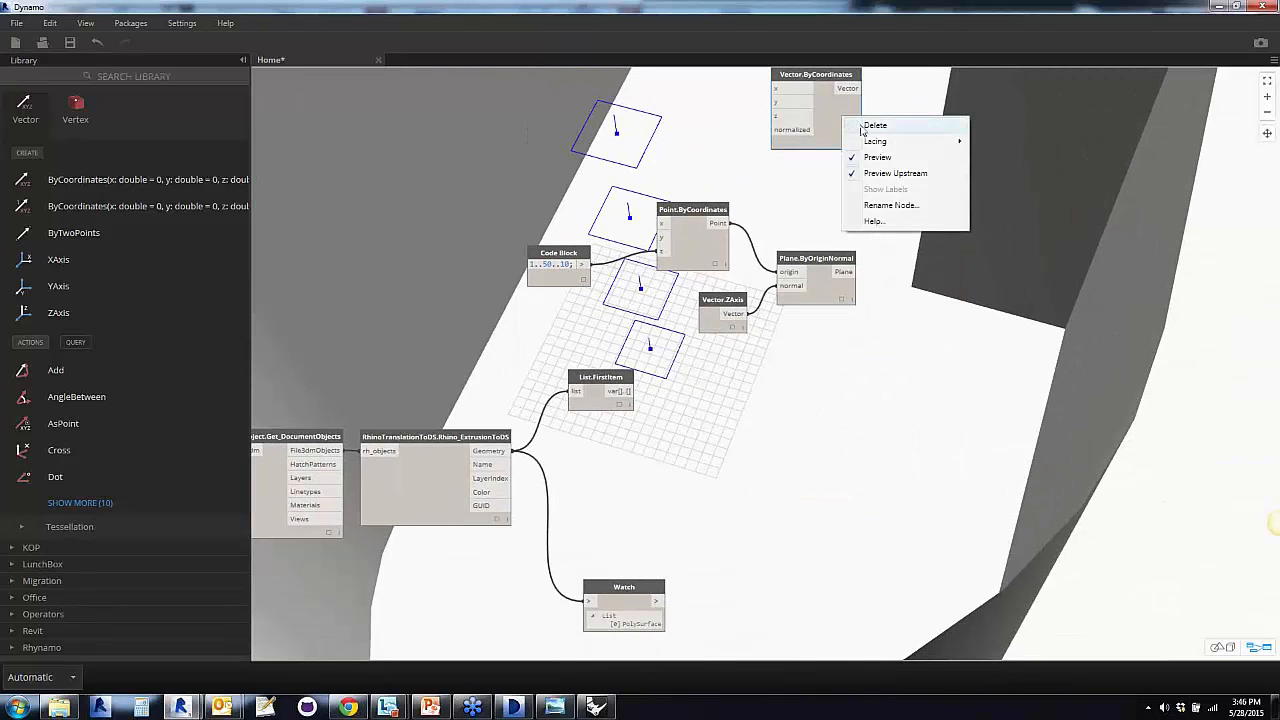
click(870, 124)
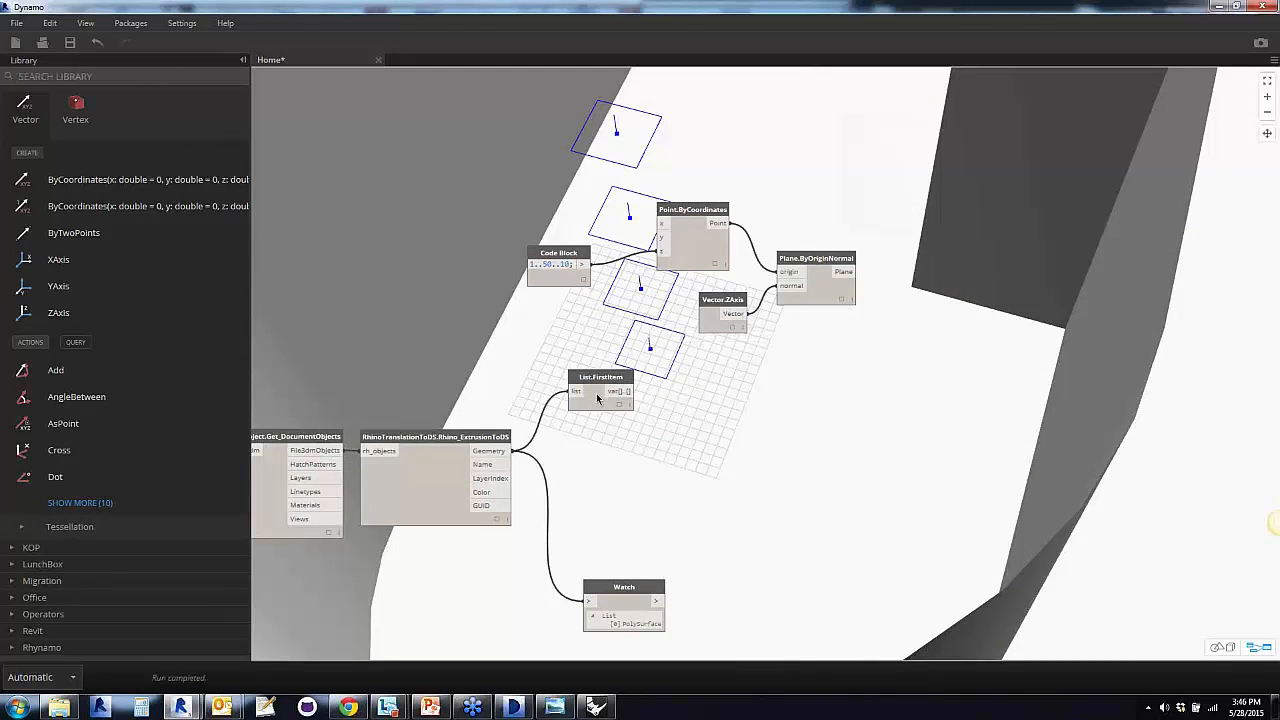
Rearrange the graph so Plane.ByOriginNormal sits farther right of its inputs and List.FirstItem lies just below it
drag(596, 393, 666, 408)
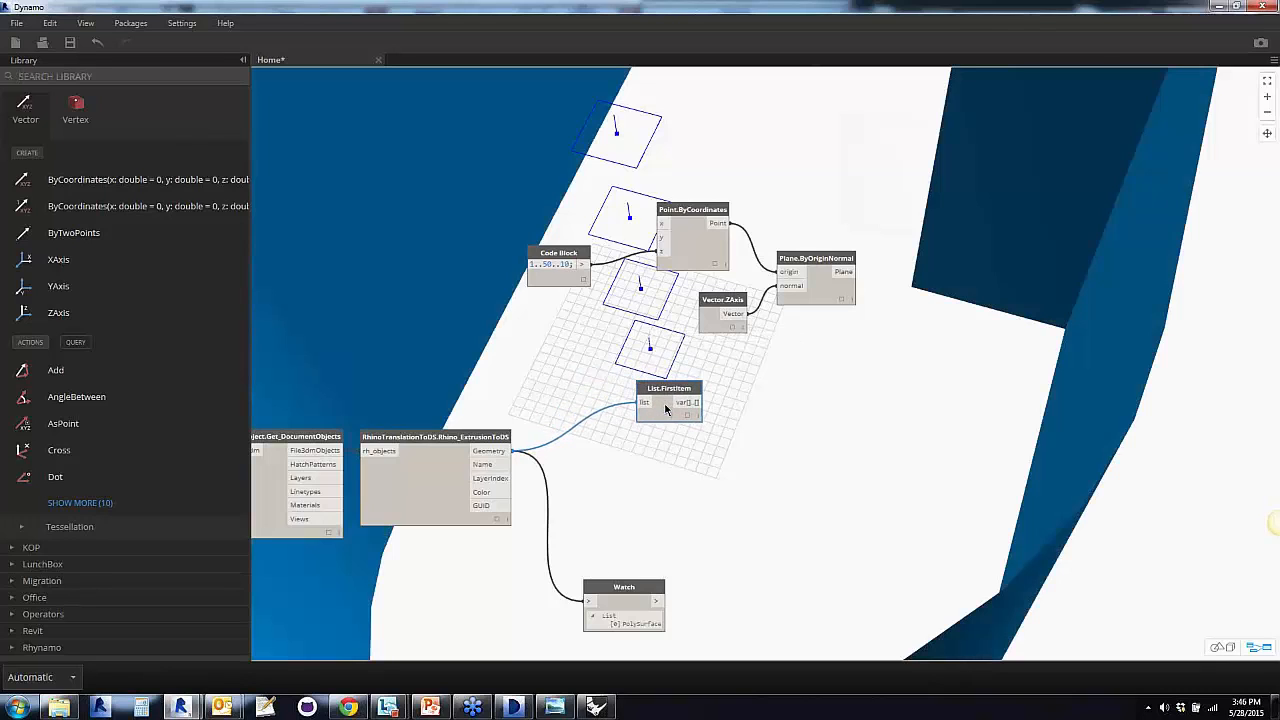
drag(820, 290, 843, 314)
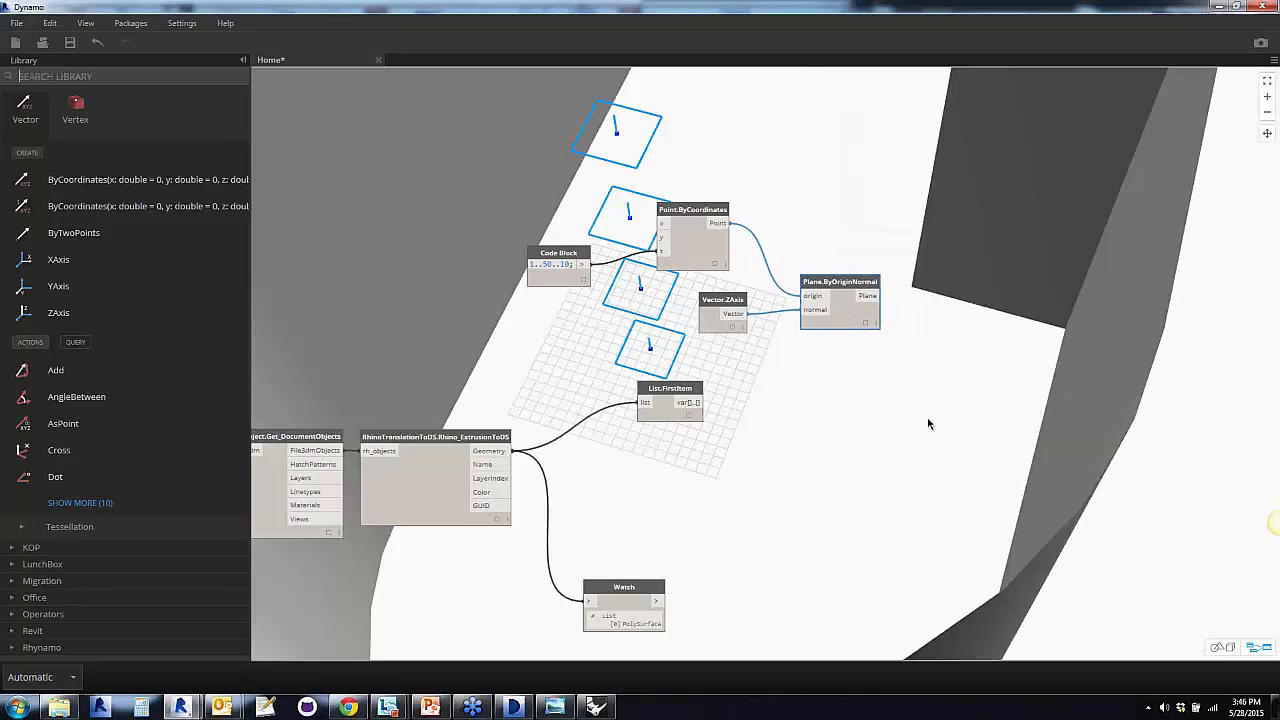
mouse_move(938, 483)
right_down()
mouse_move(870, 463)
mouse_move(950, 475)
right_up()
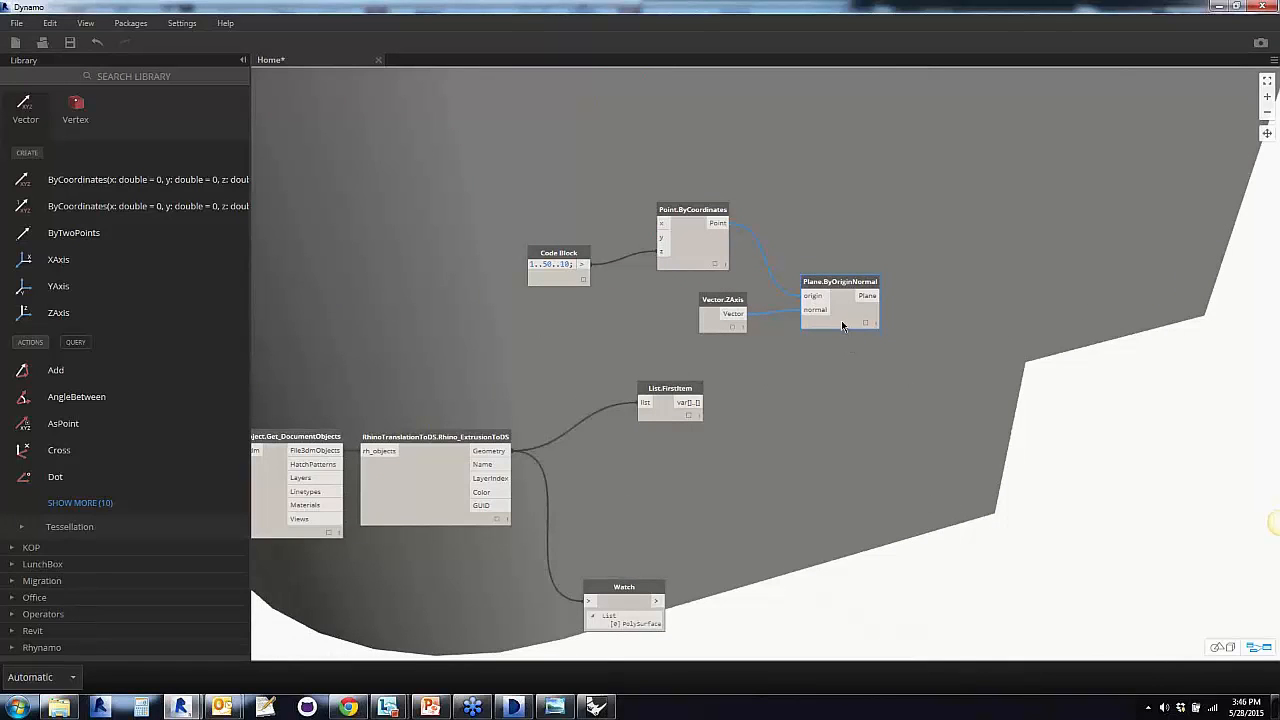
drag(663, 414, 785, 414)
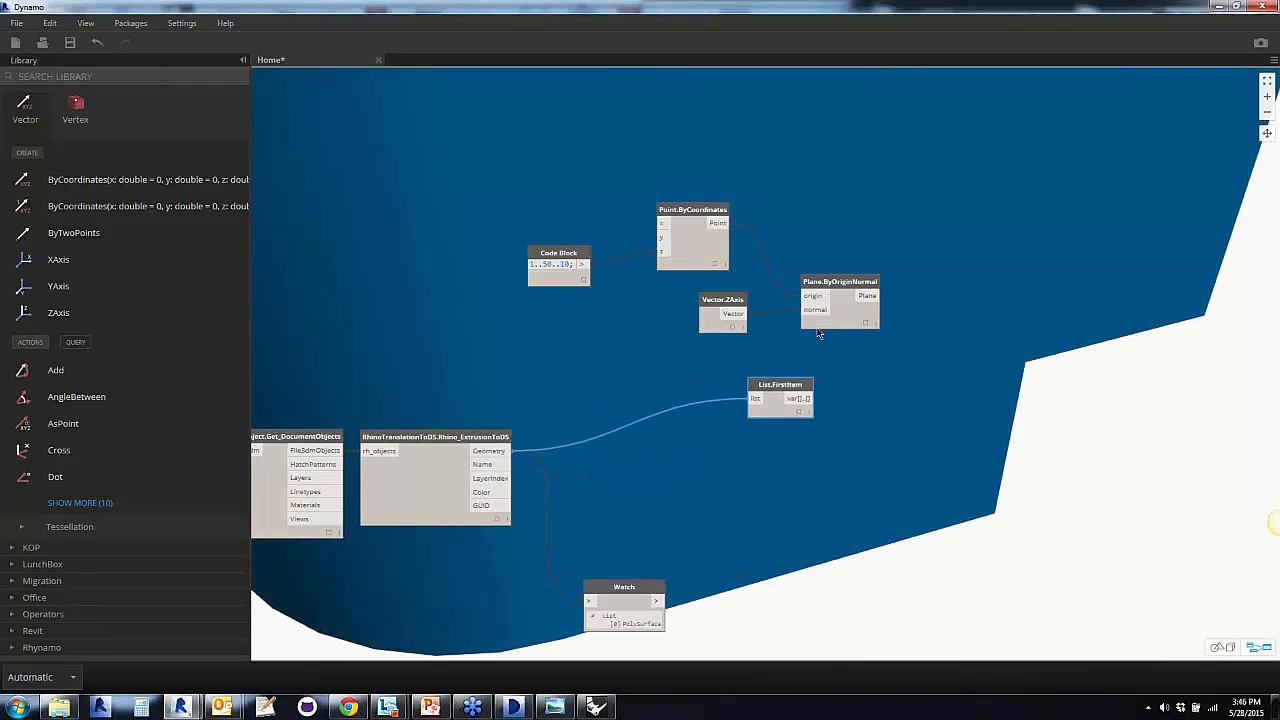
Search the node library for "intersect" and place a Geometry.Intersect node just beyond the Plane.ByOriginNormal and List.FirstItem nodes
click(842, 312)
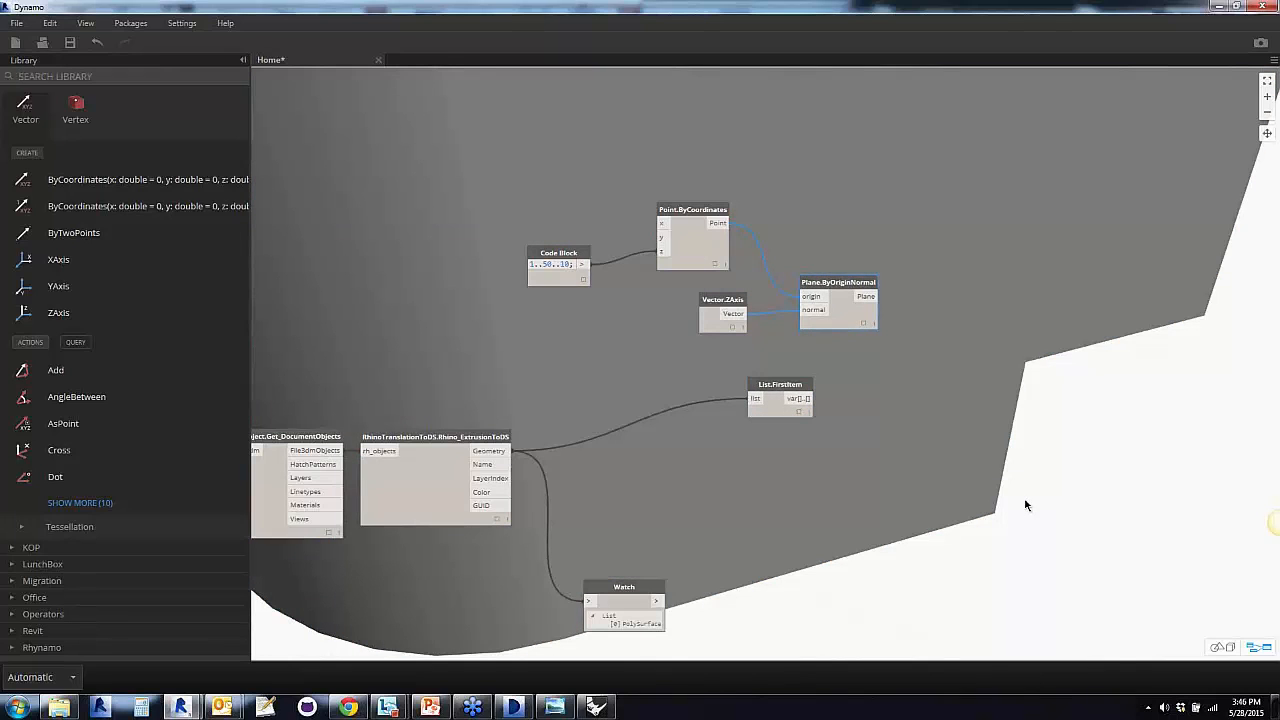
click(93, 74)
text(int)
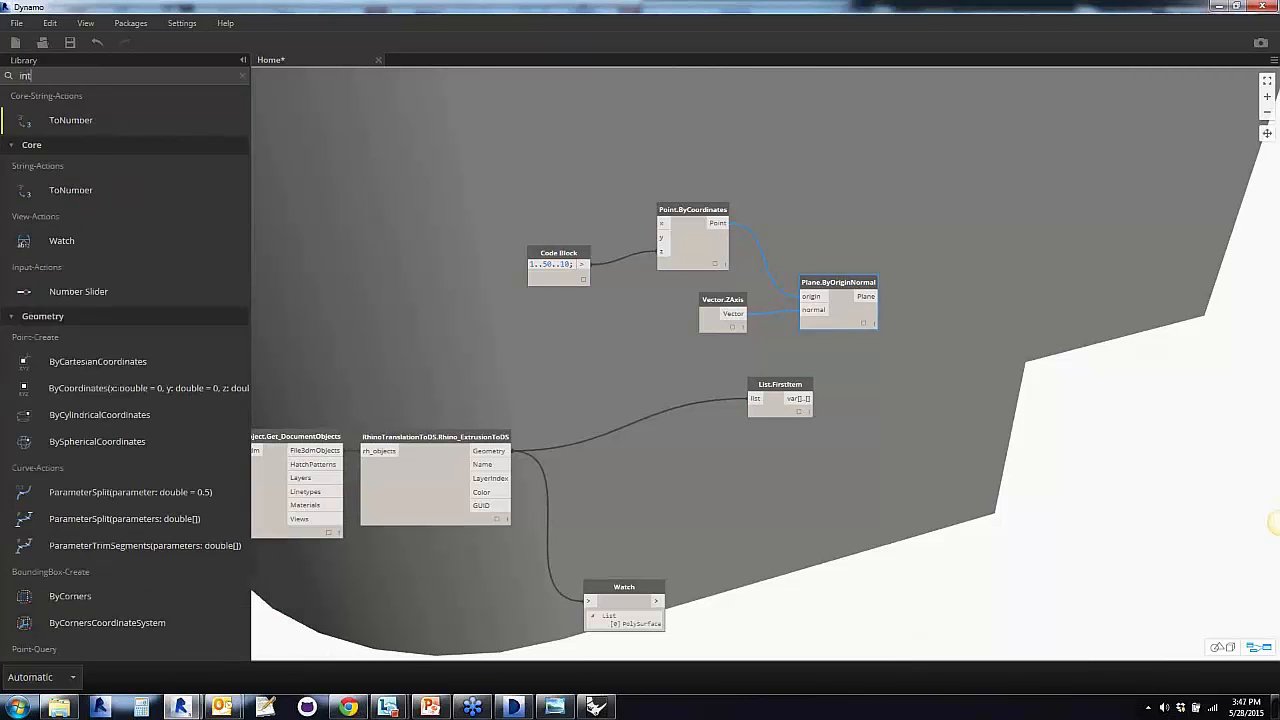
text(ersect)
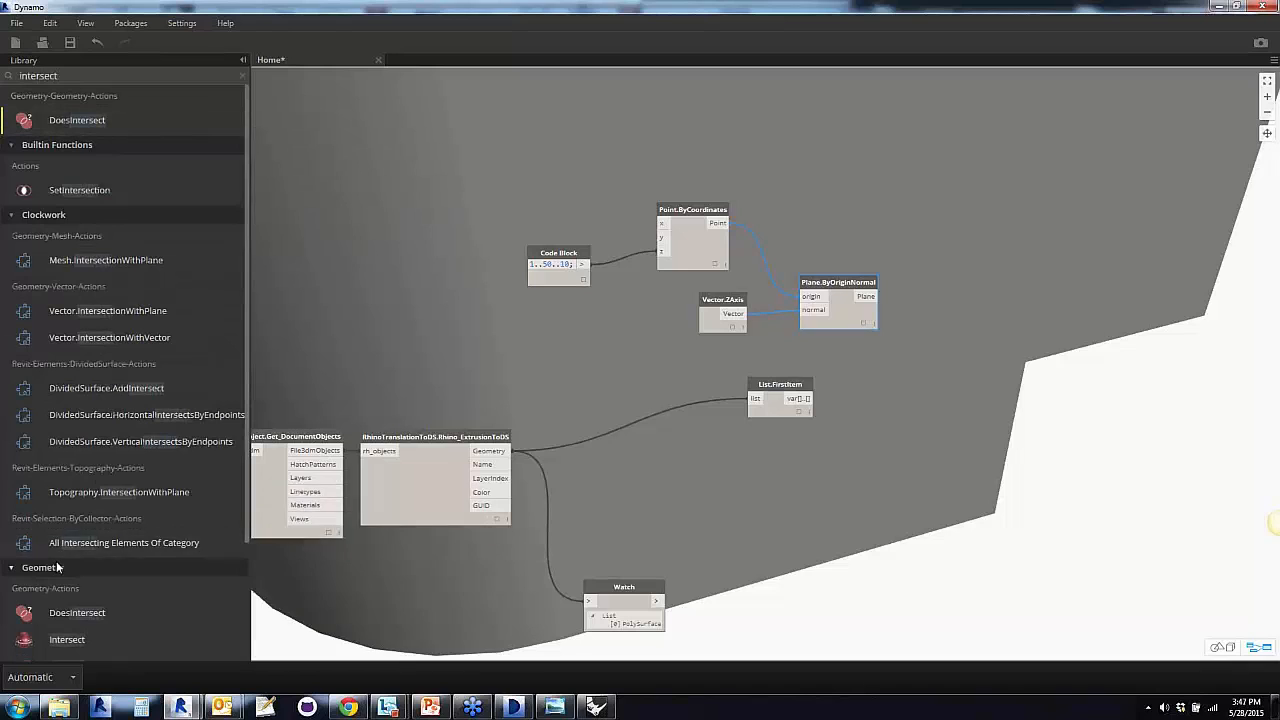
scroll(96, 606, down, 3)
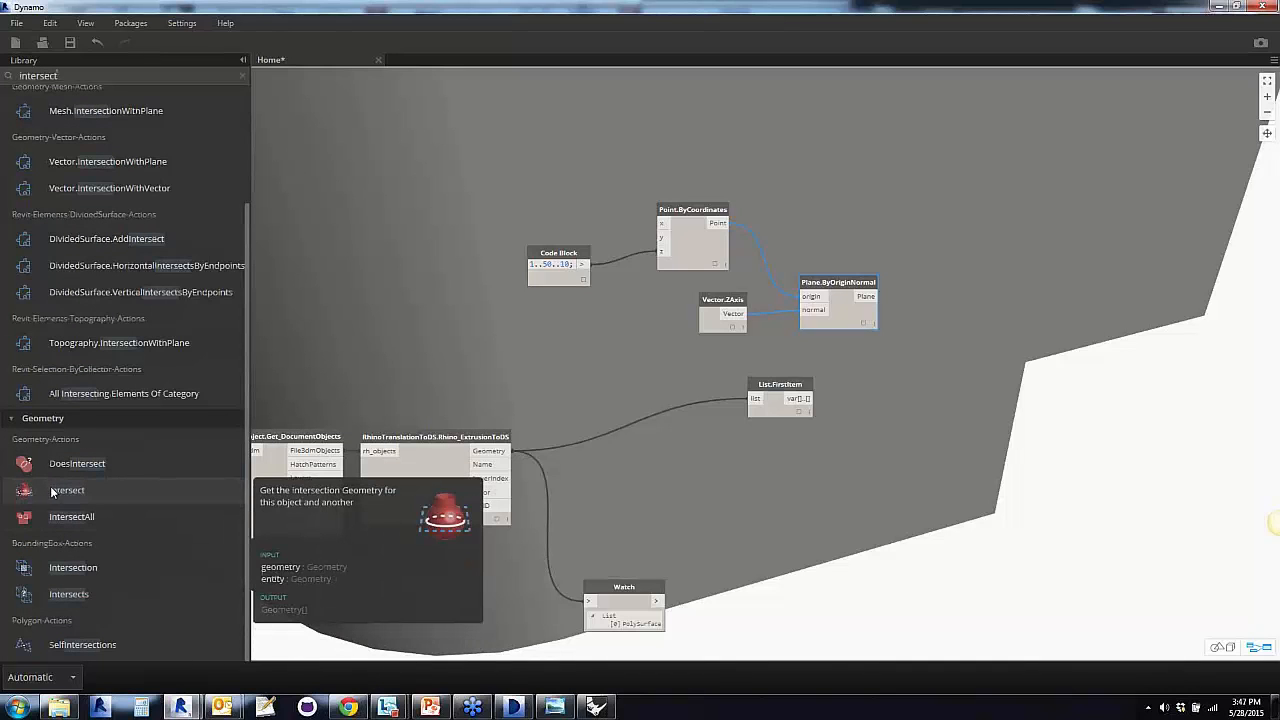
scroll(55, 490, up, 3)
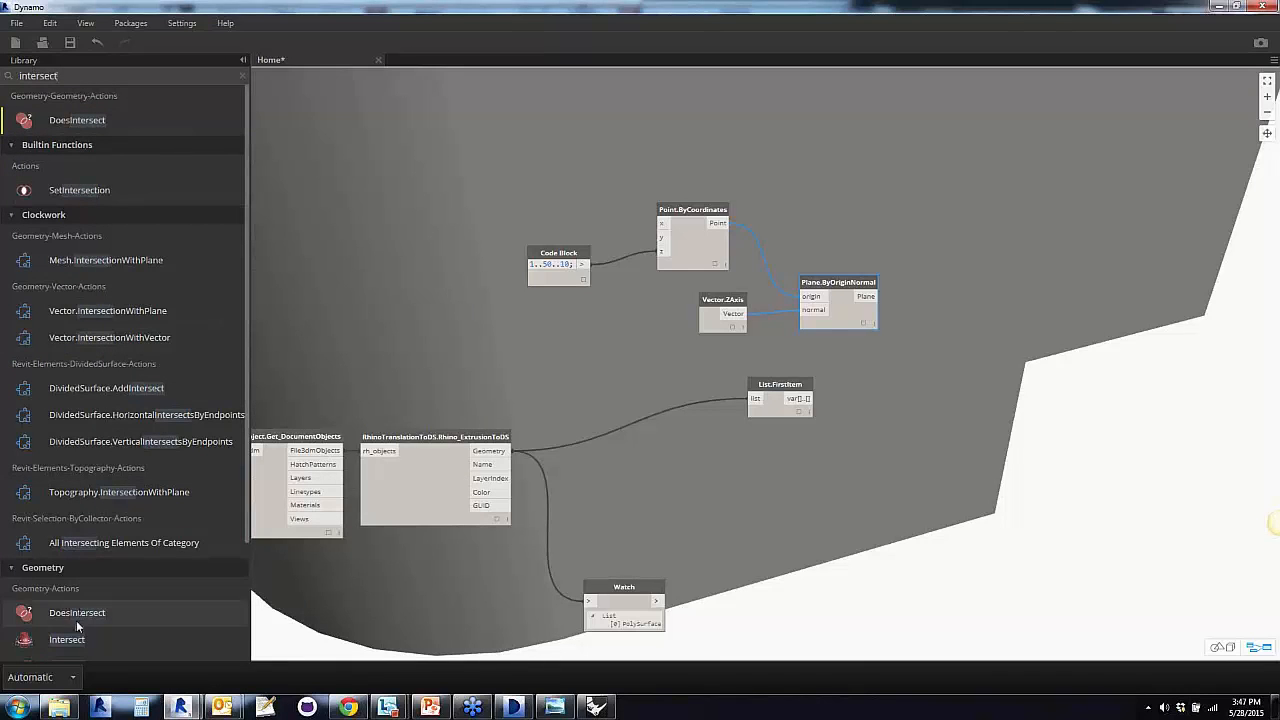
scroll(76, 620, down, 3)
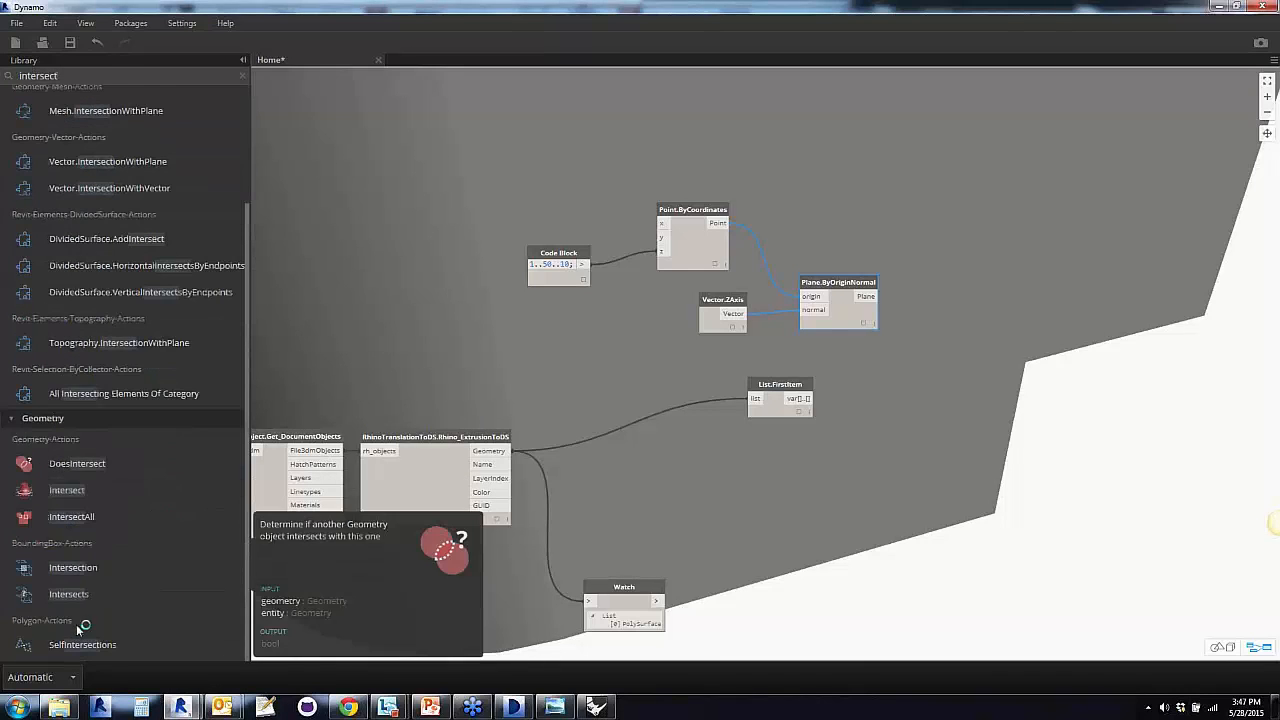
click(52, 498)
drag(802, 364, 1031, 373)
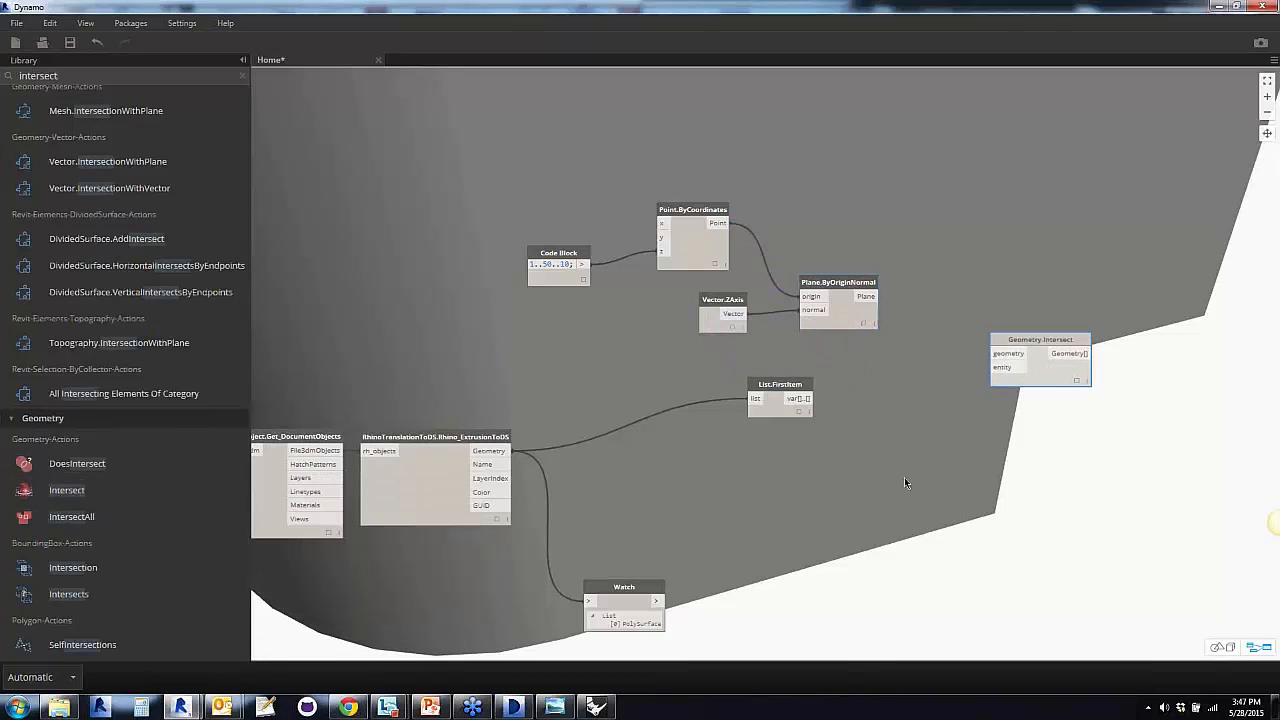
click(238, 75)
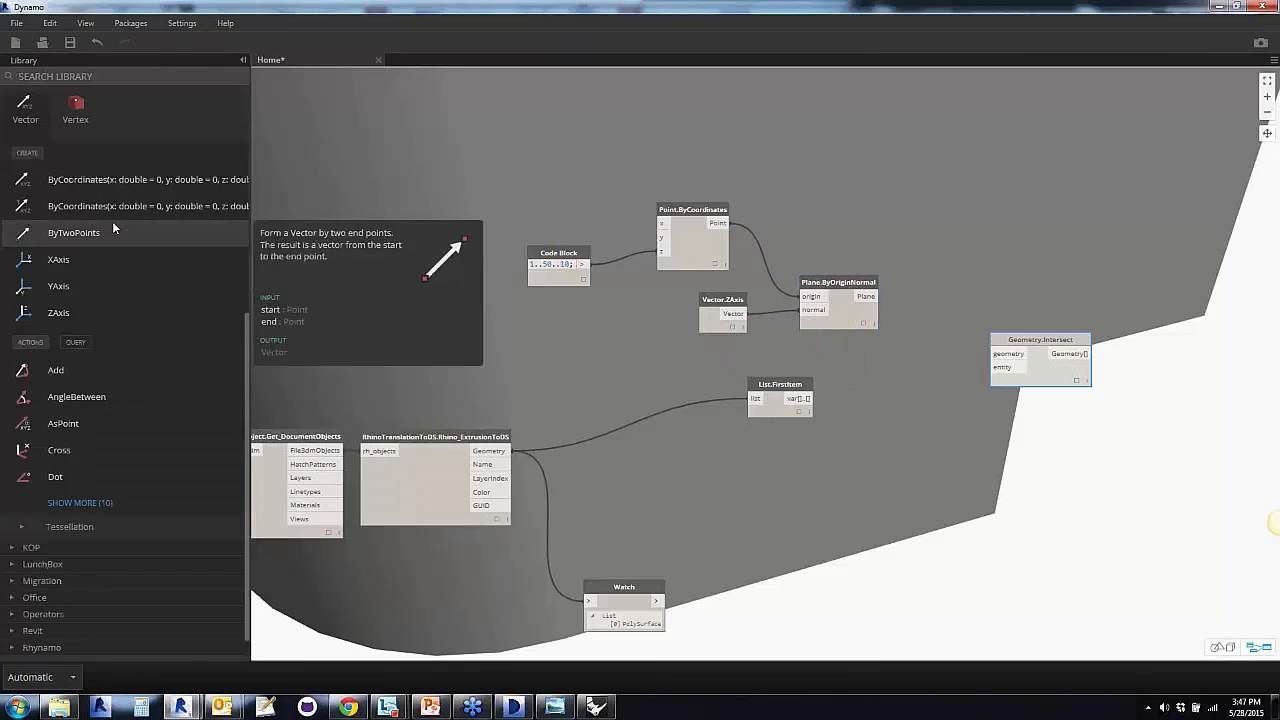
scroll(112, 221, up, 4)
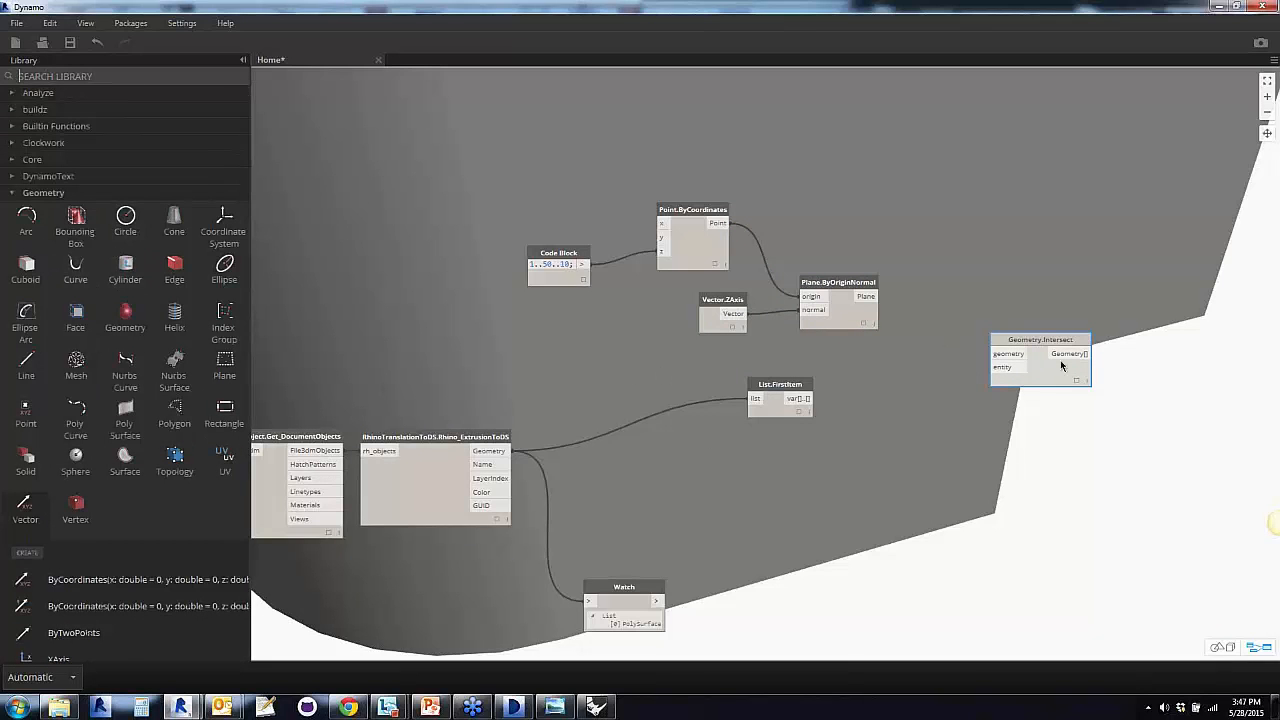
drag(1020, 337, 959, 334)
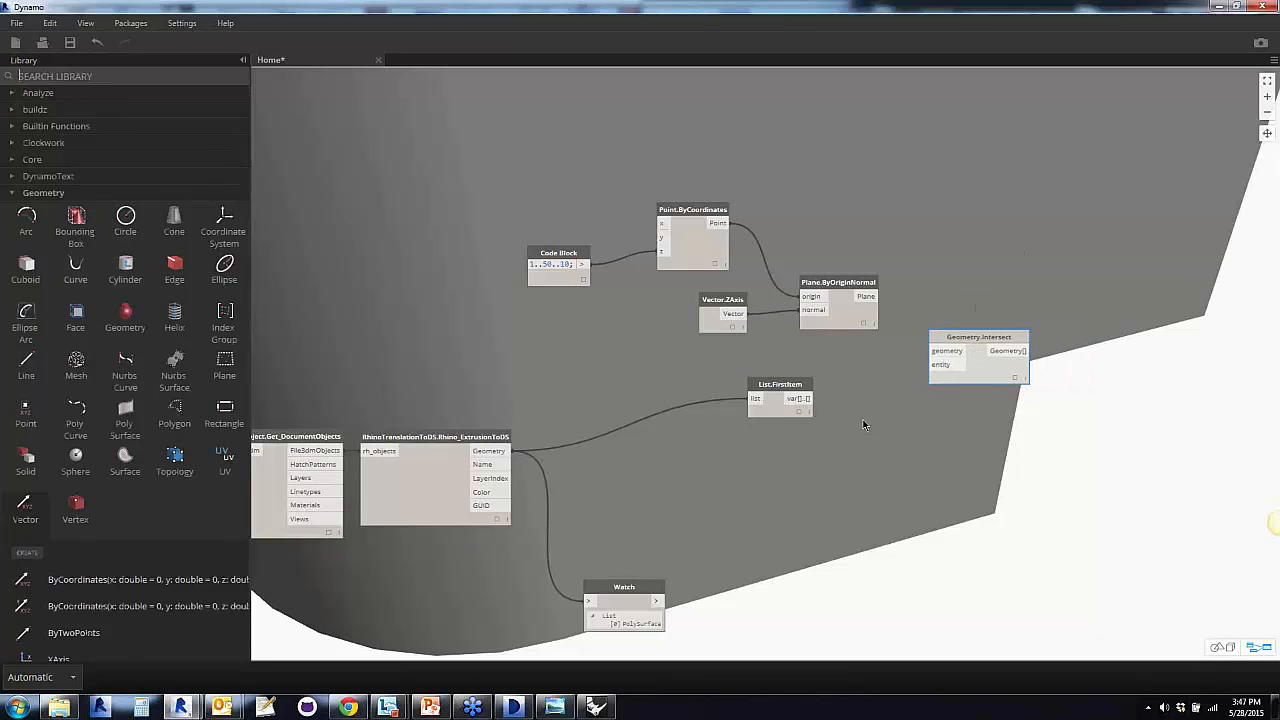
Browse the available actions of the Geometry category in the node library
click(127, 330)
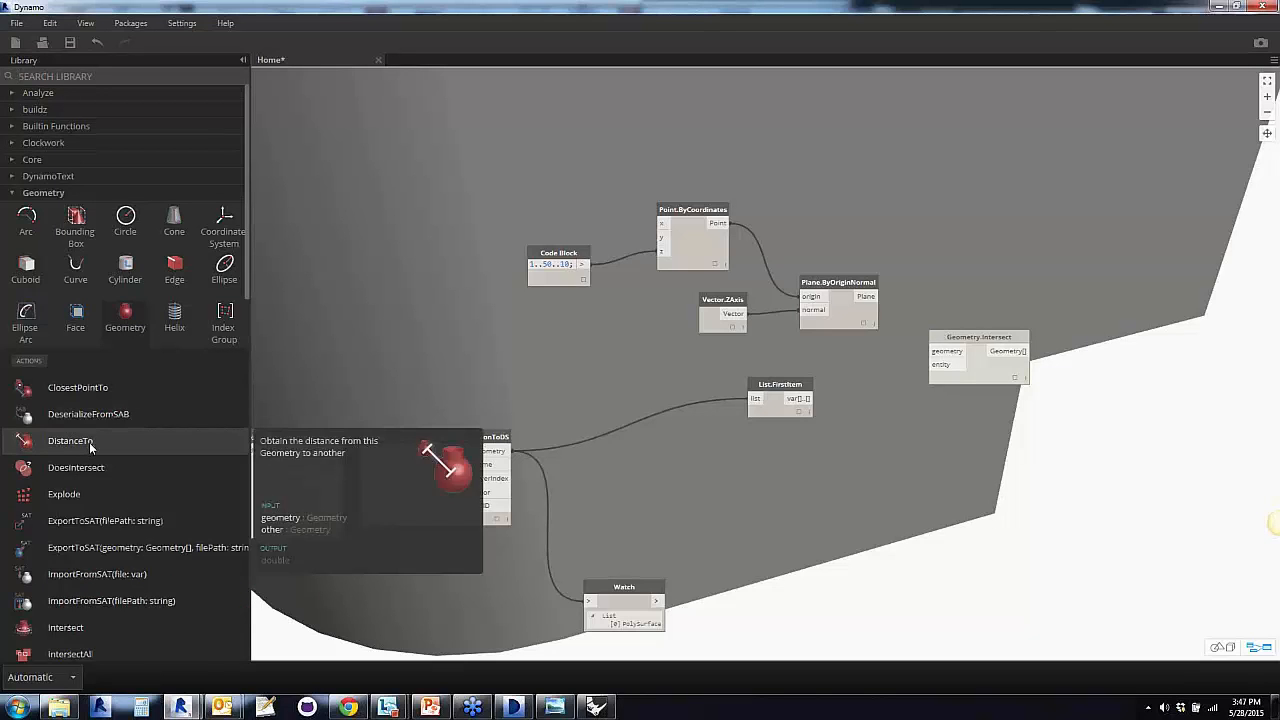
scroll(85, 450, down, 8)
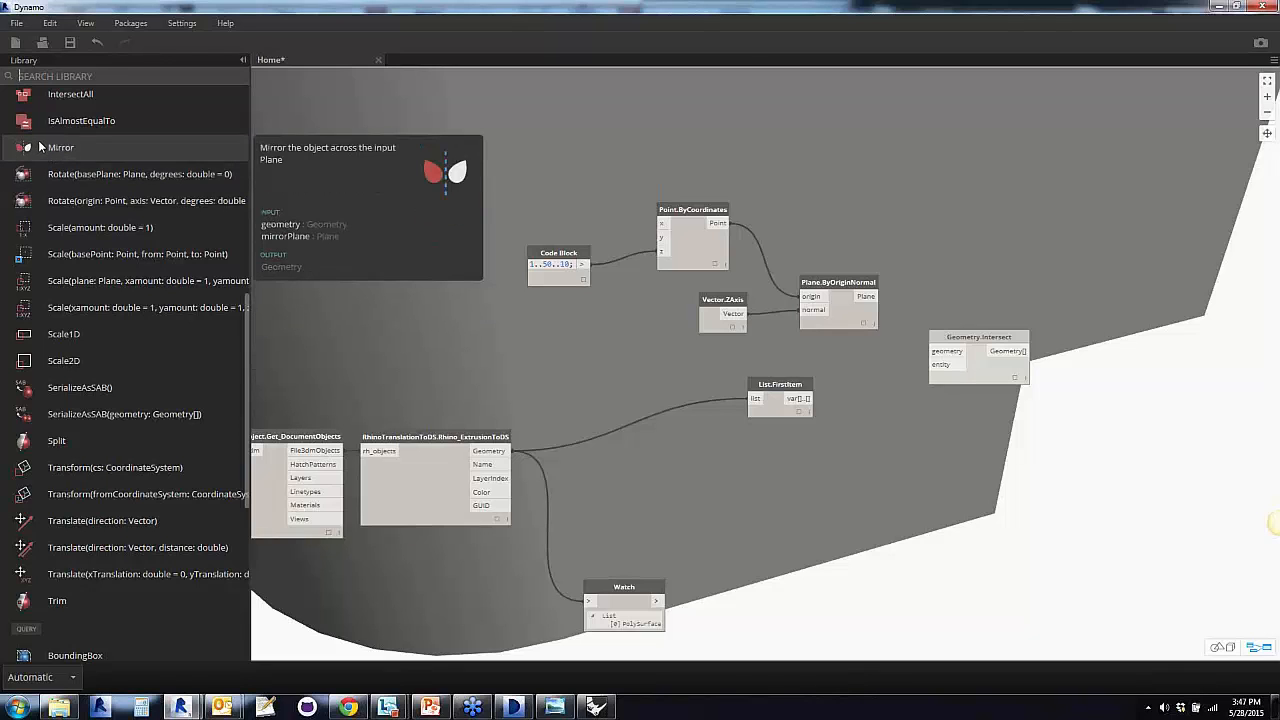
scroll(76, 304, up, 5)
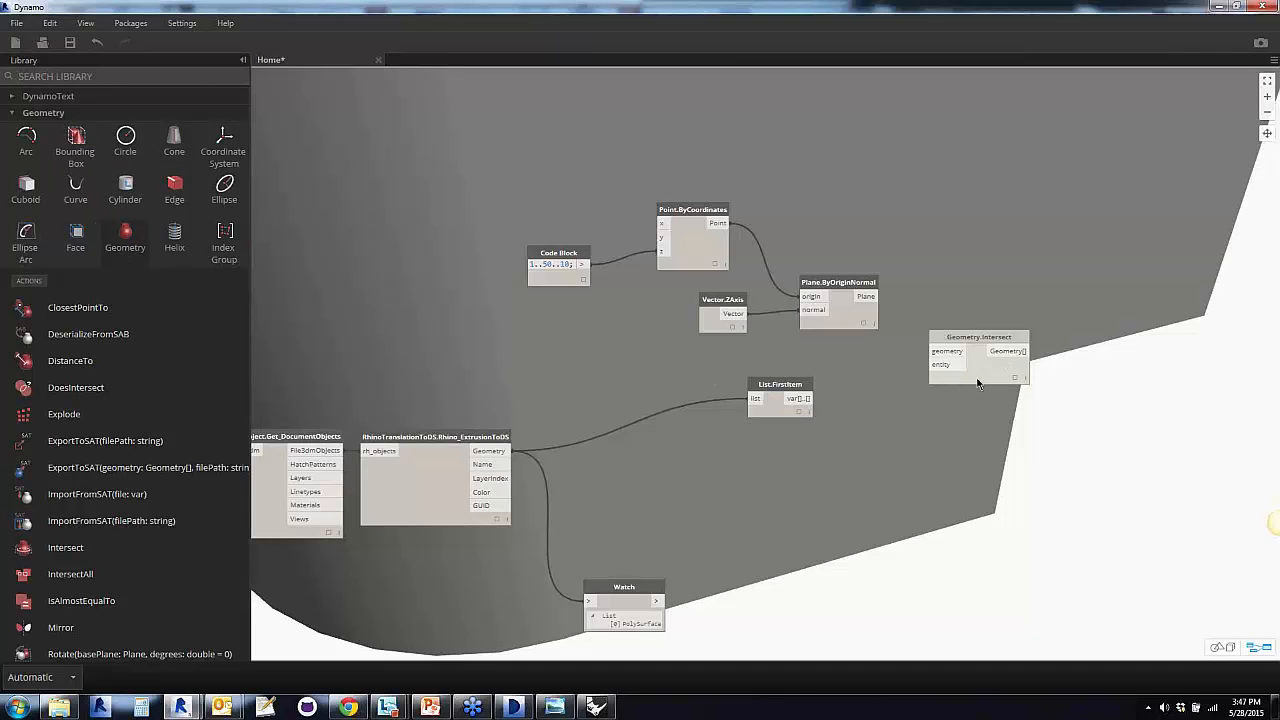
Connect the Plane output to the geometry input and the List.FirstItem output to the entity input of Geometry.Intersect
drag(868, 298, 940, 351)
drag(797, 398, 961, 397)
key(Escape)
scroll(940, 494, down, 8)
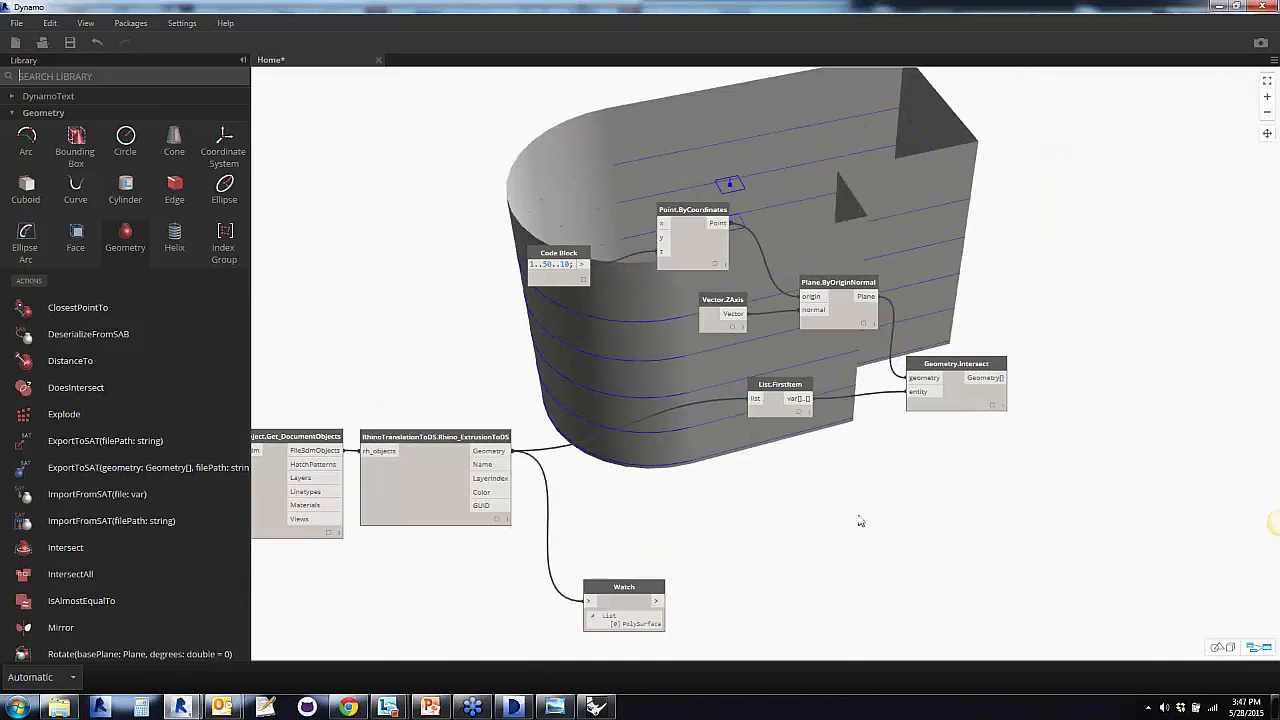
right_drag(860, 520, 882, 499)
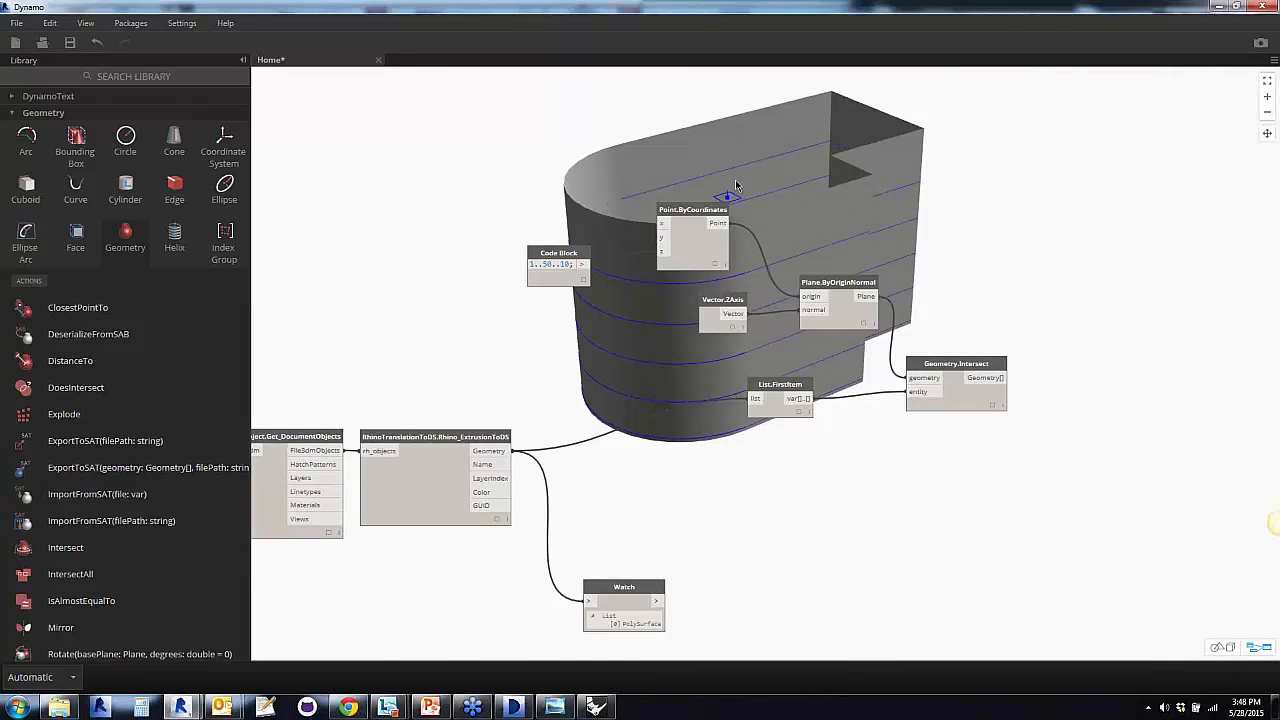
Move the Geometry.Intersect node slightly up and keep its output preview open beside the model
drag(967, 398, 957, 361)
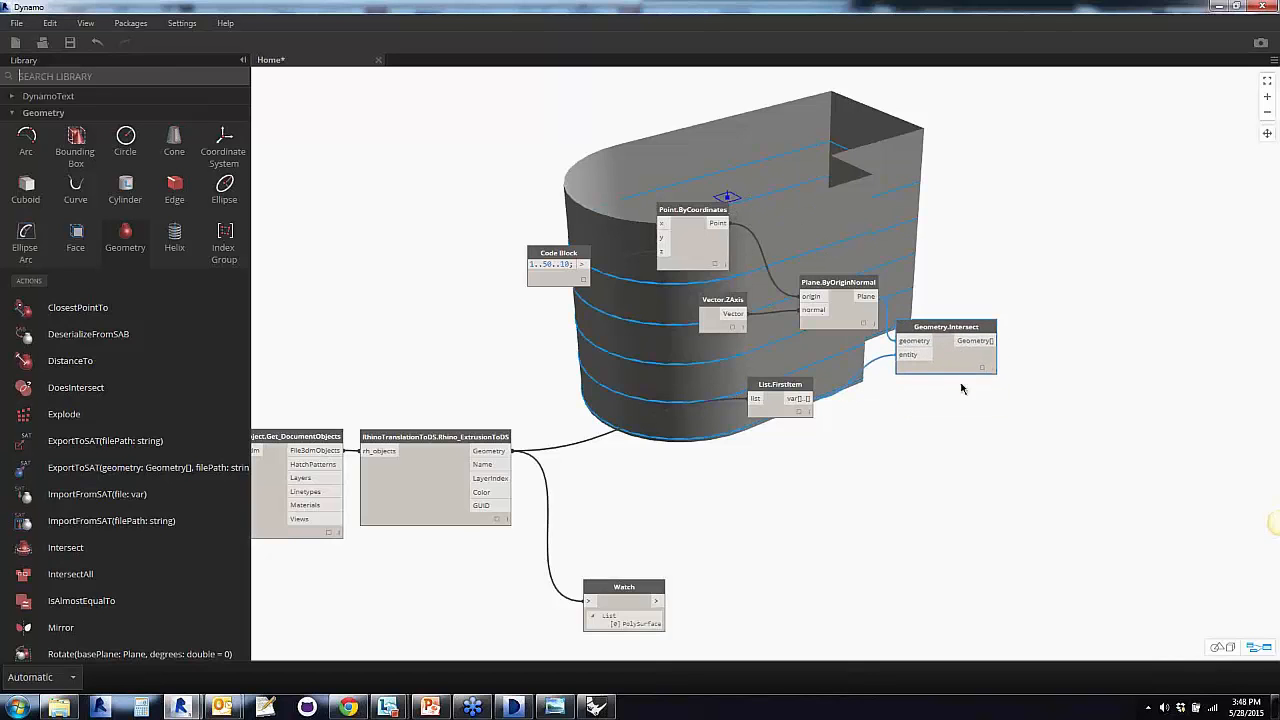
scroll(1073, 464, up, 6)
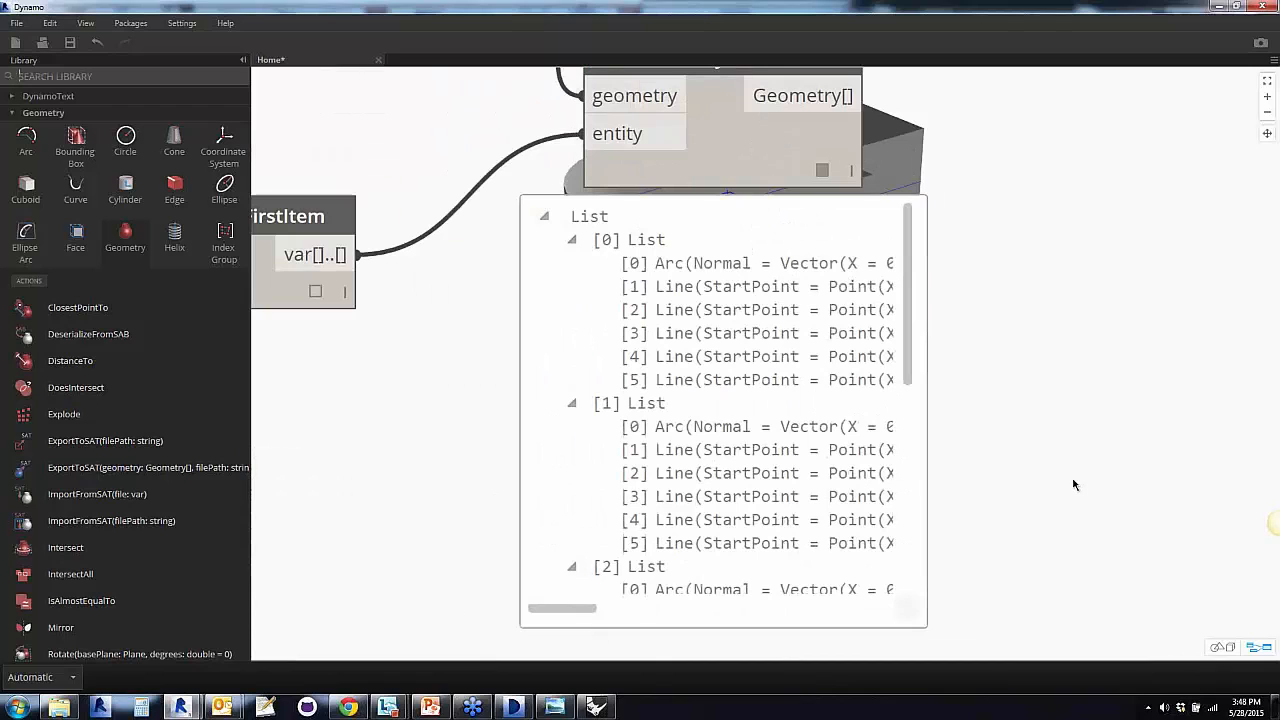
middle_drag(1073, 483, 906, 417)
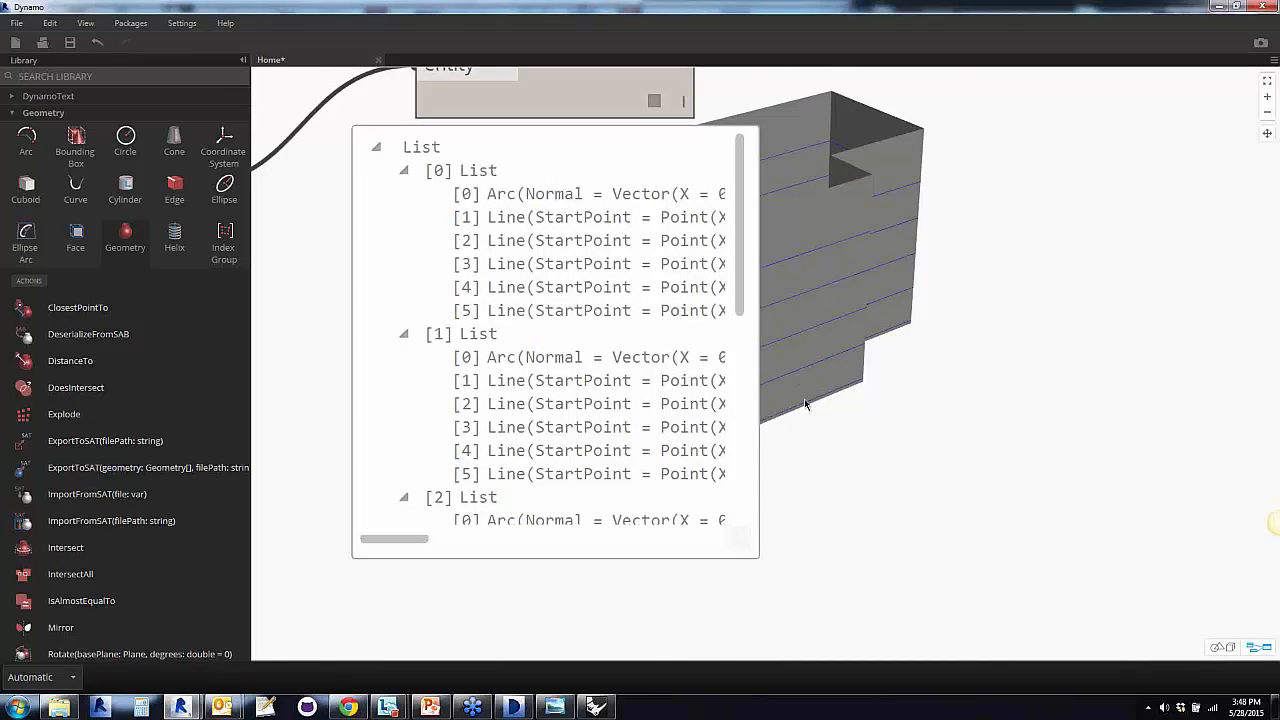
scroll(878, 486, down, 2)
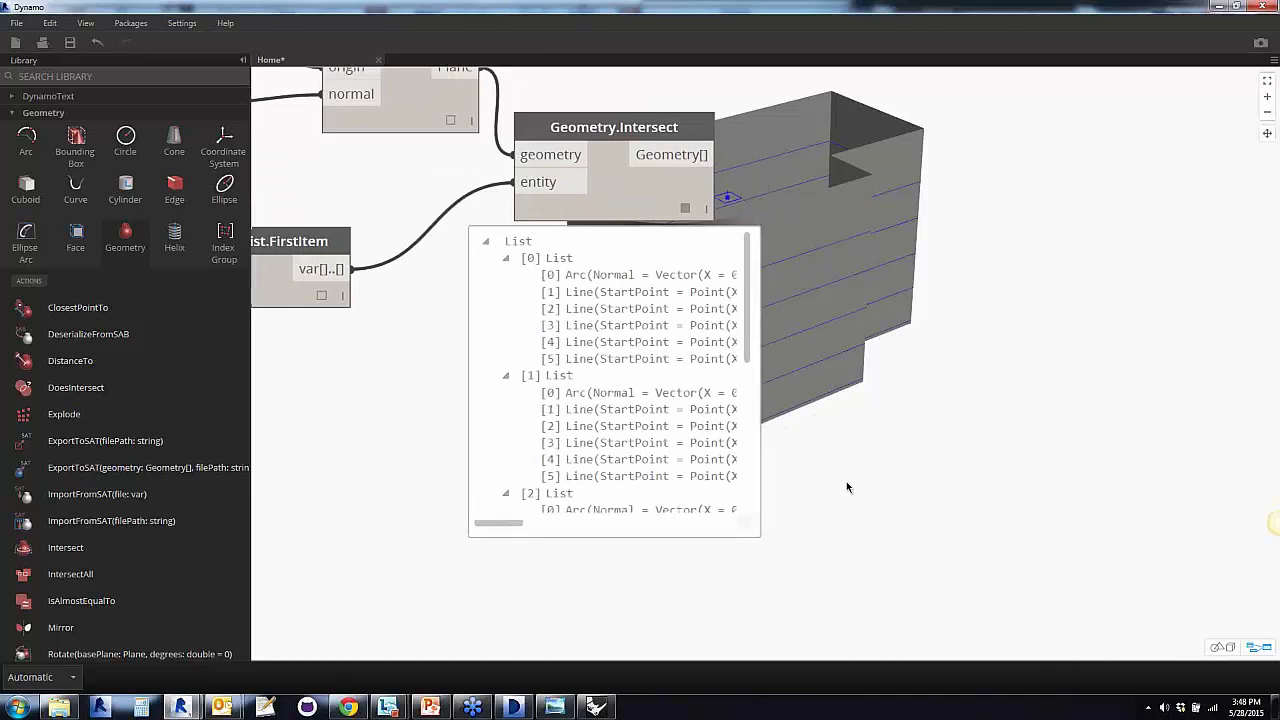
right_drag(845, 485, 934, 494)
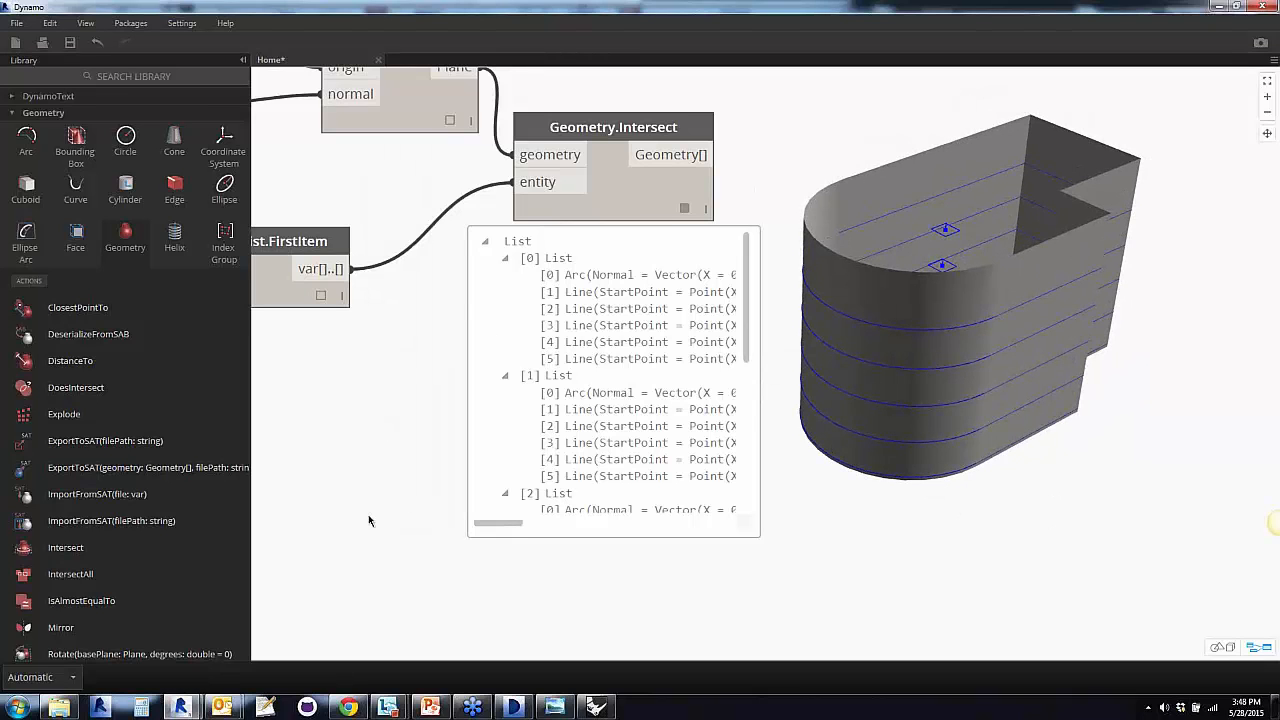
Move the List.FirstItem node directly beside the Rhino_ExtrusionToDS node
scroll(368, 514, down, 3)
middle_drag(365, 503, 842, 466)
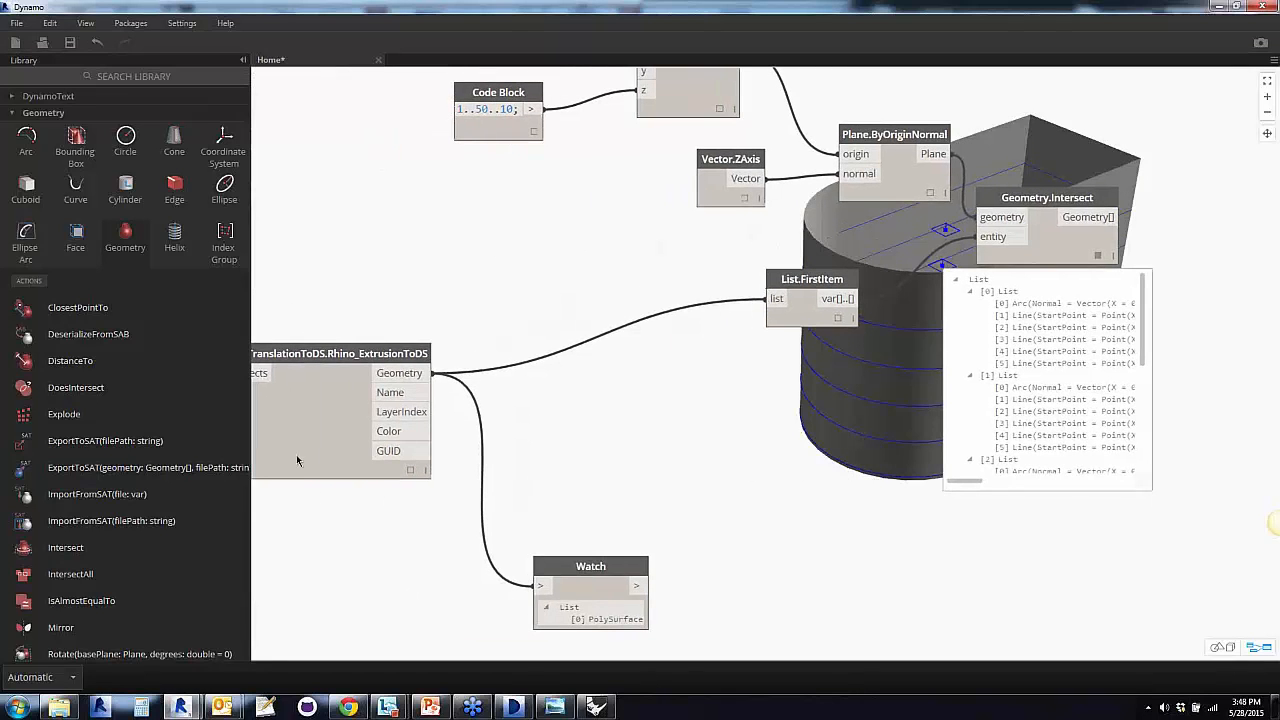
middle_drag(422, 536, 597, 478)
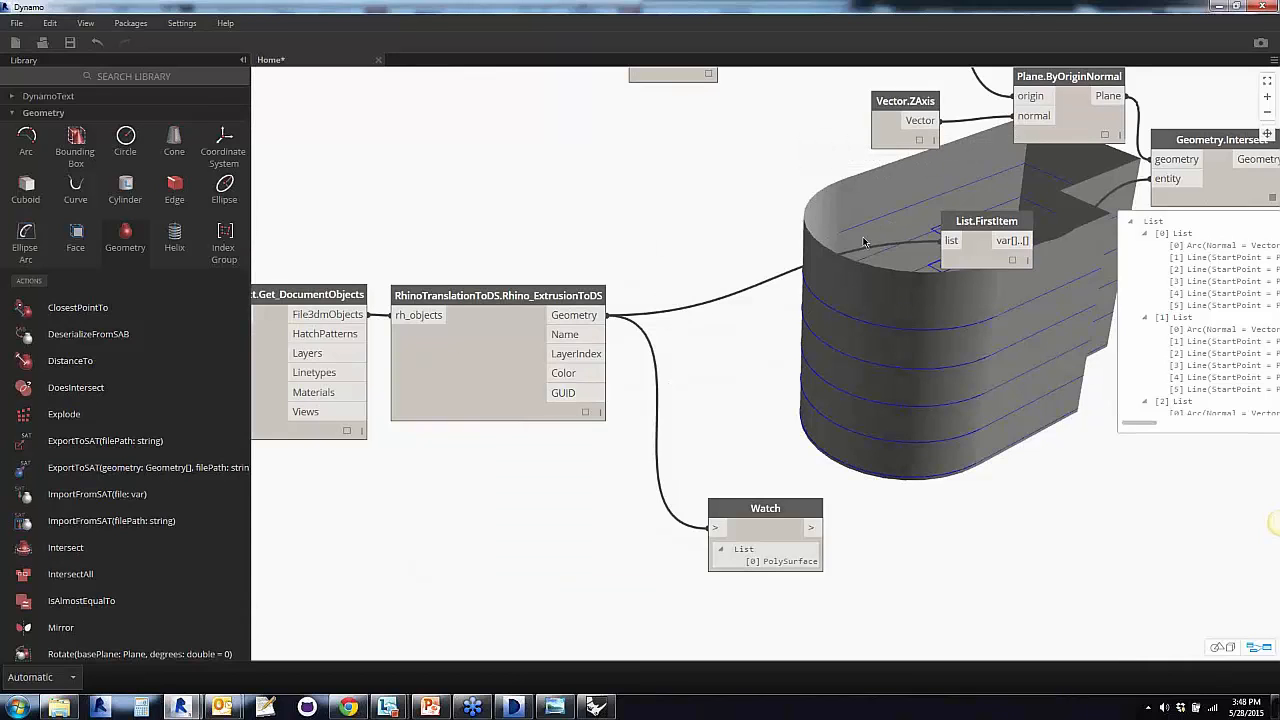
drag(1005, 257, 750, 328)
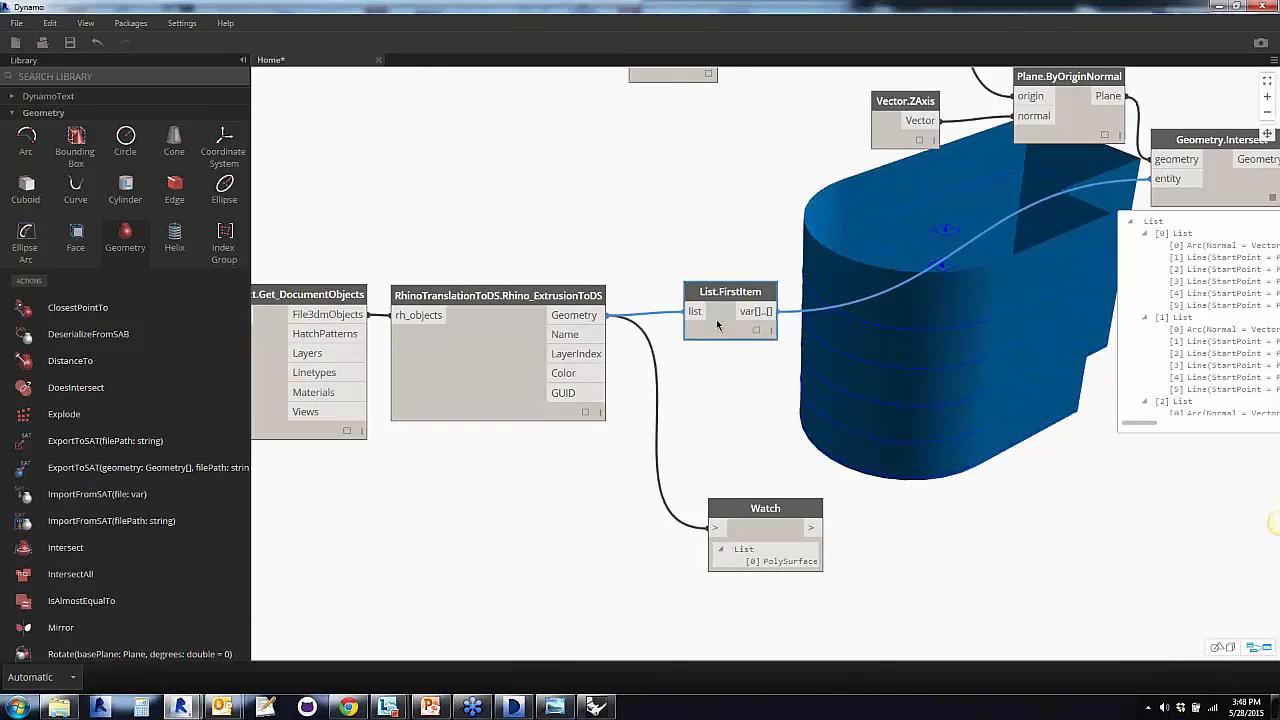
Examine the nested output list of Geometry.Intersect alongside the section curves on the model
middle_drag(957, 426, 648, 422)
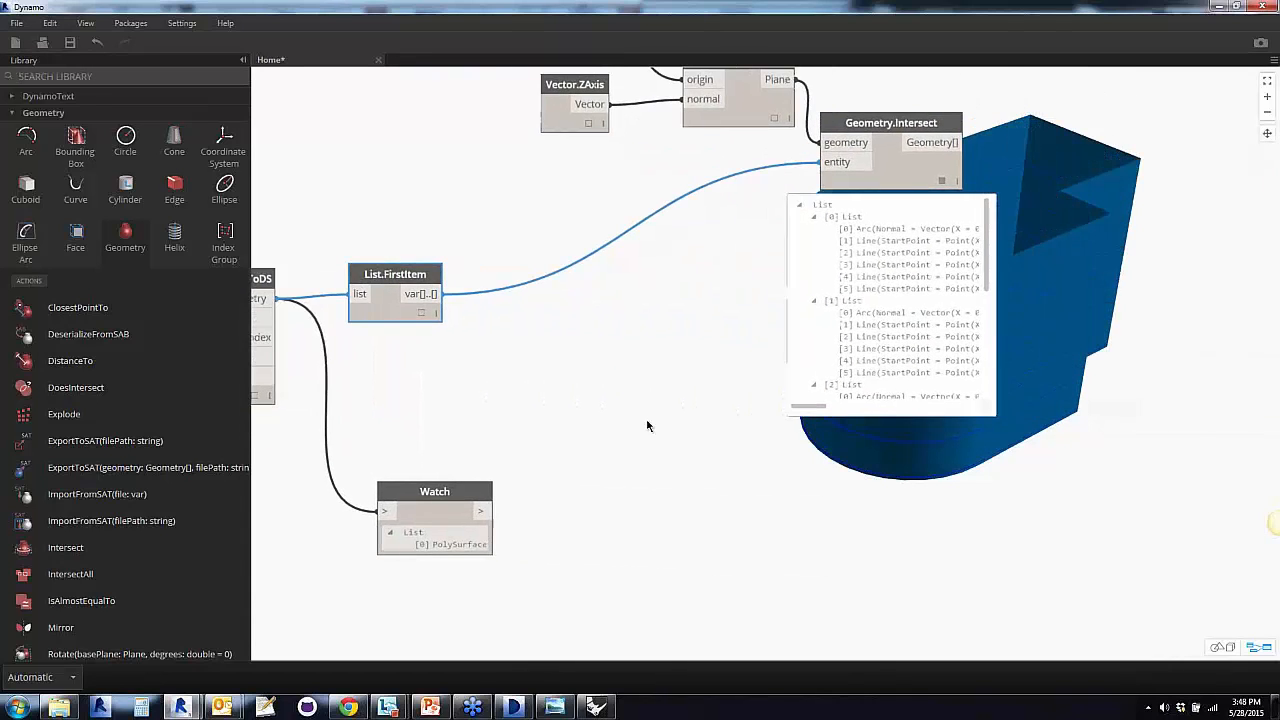
middle_drag(1004, 365, 753, 403)
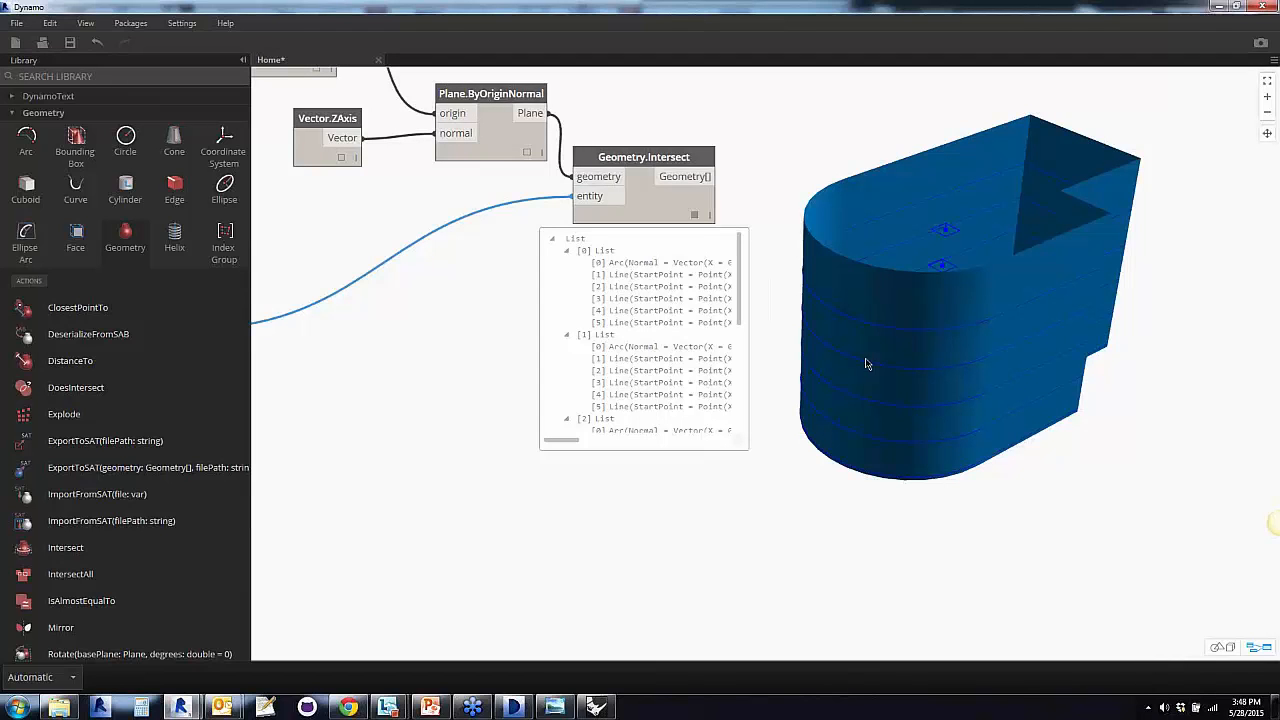
scroll(790, 332, up, 4)
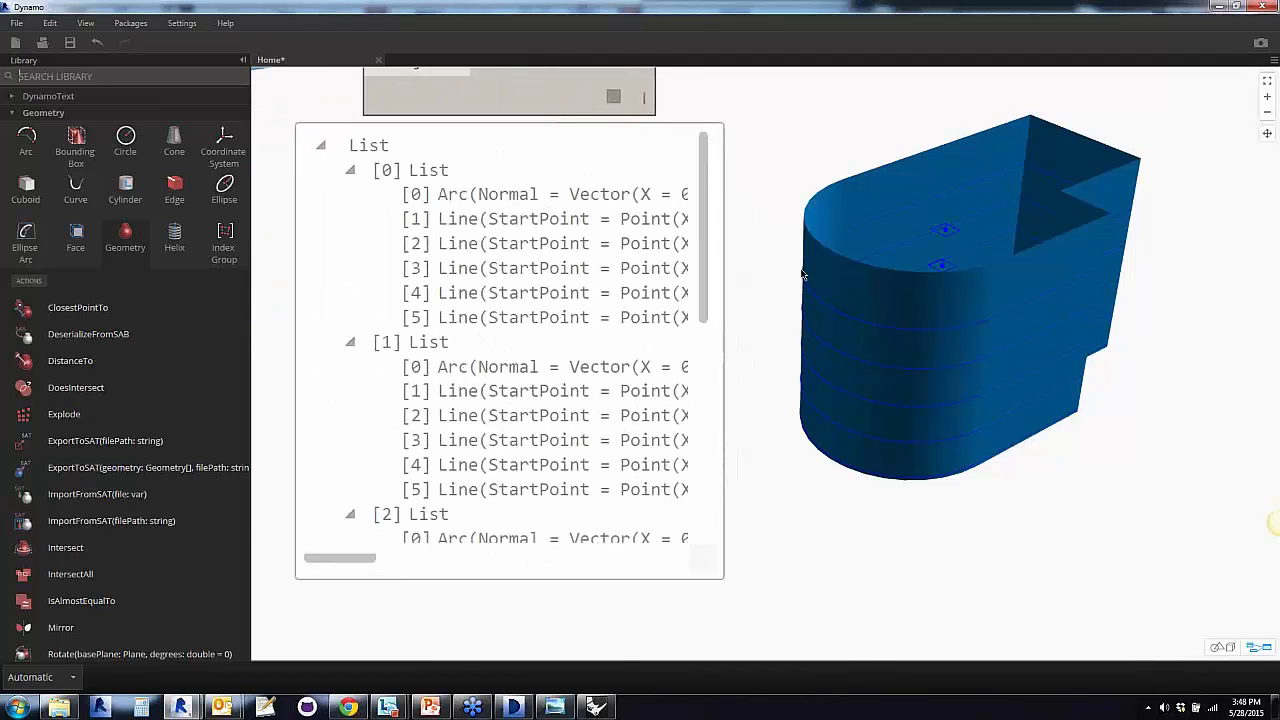
click(817, 305)
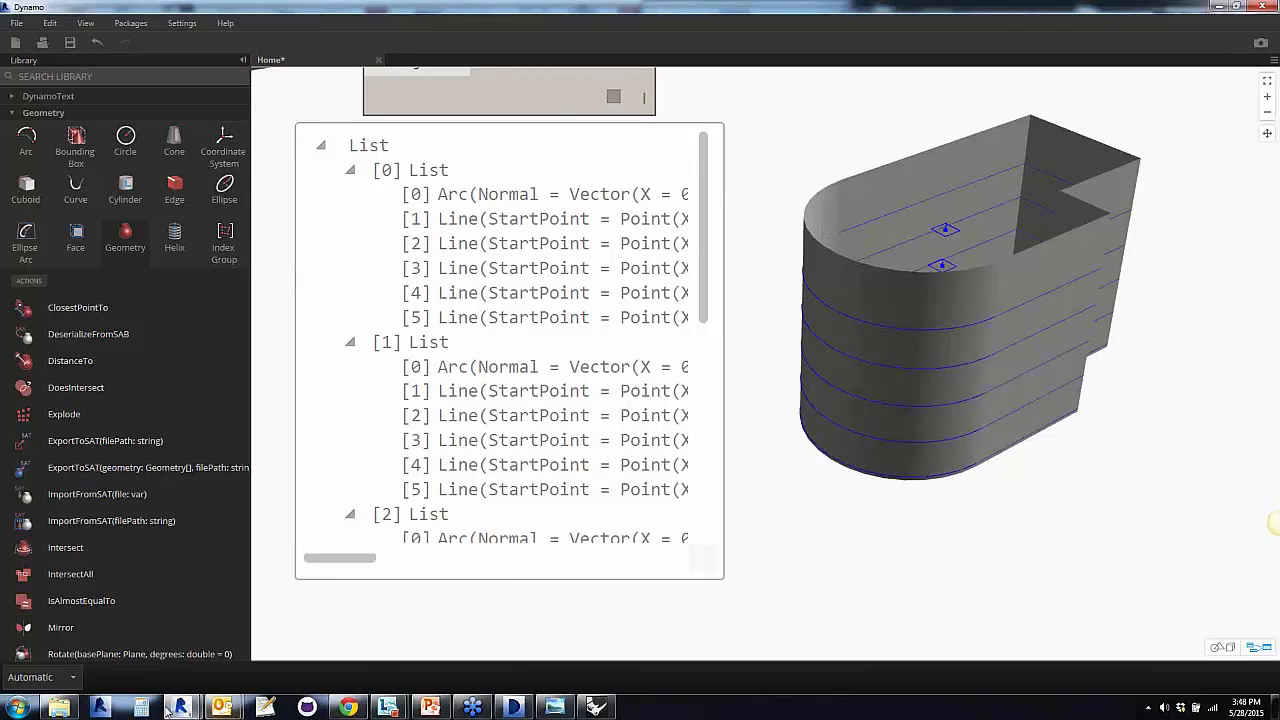
Switch to Revit to view the Wall tool's drawing options, cancel the tool, and return to Dynamo
double_click(694, 13)
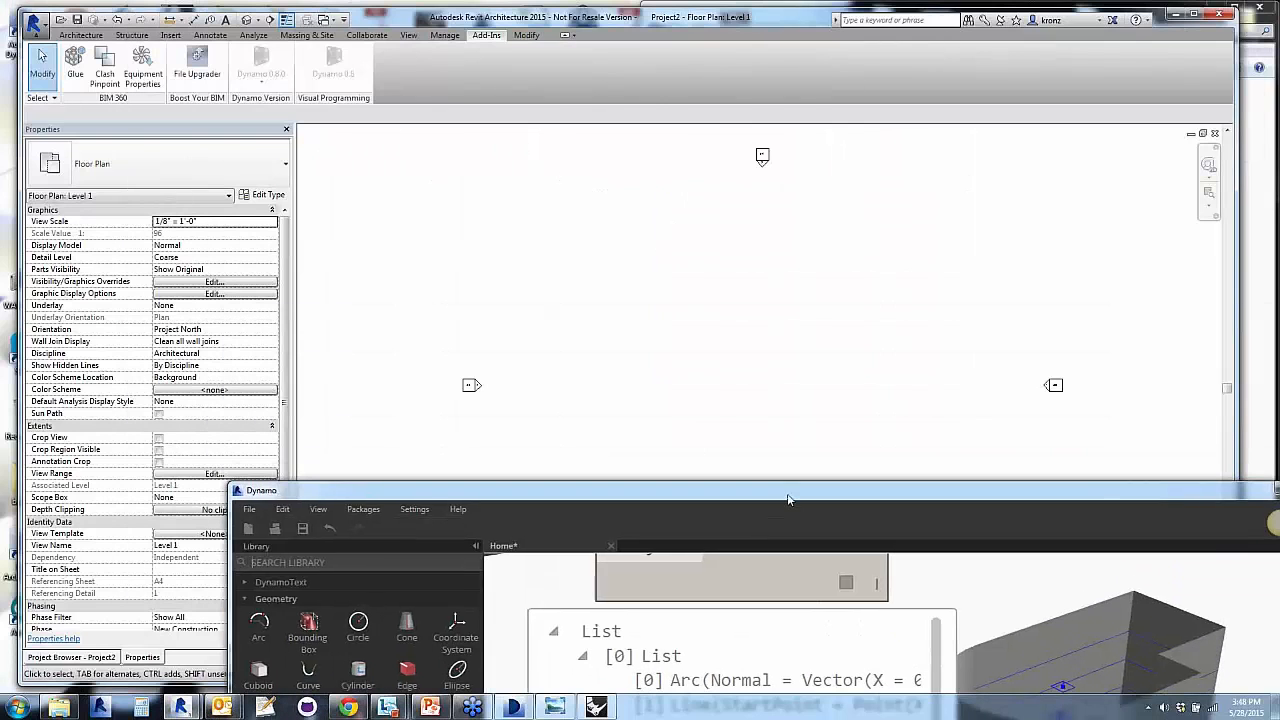
click(82, 35)
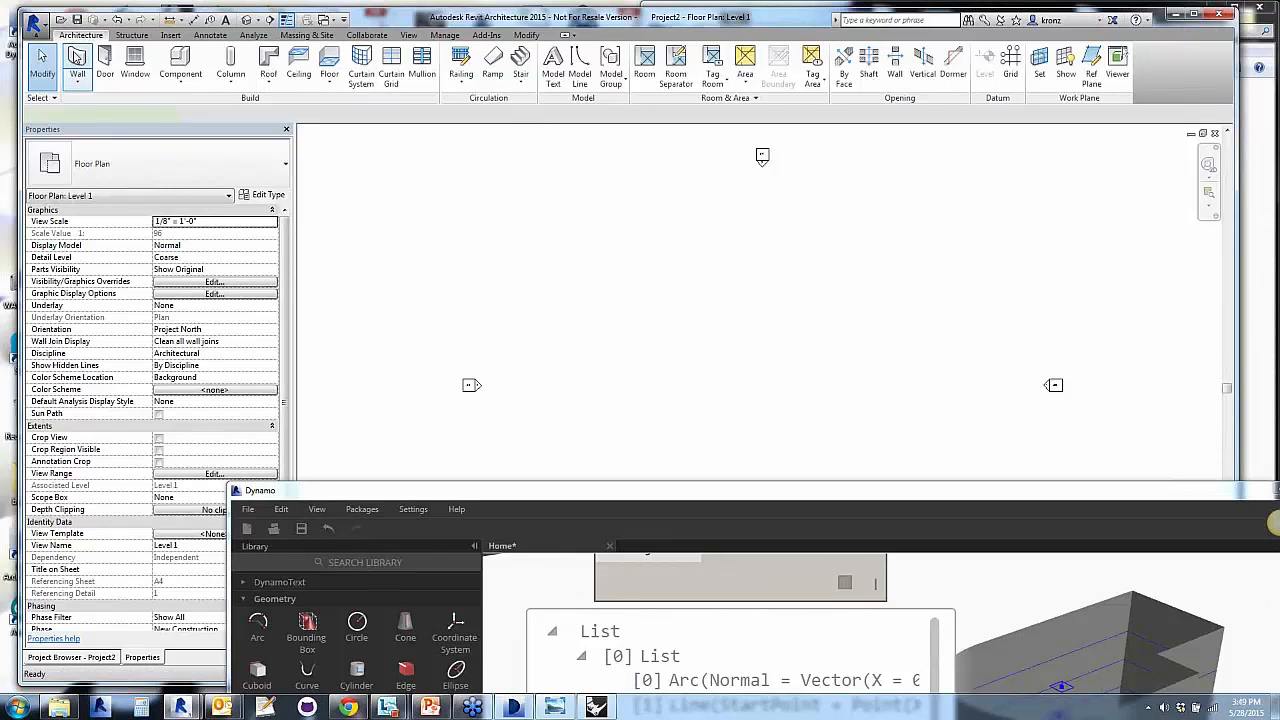
click(77, 57)
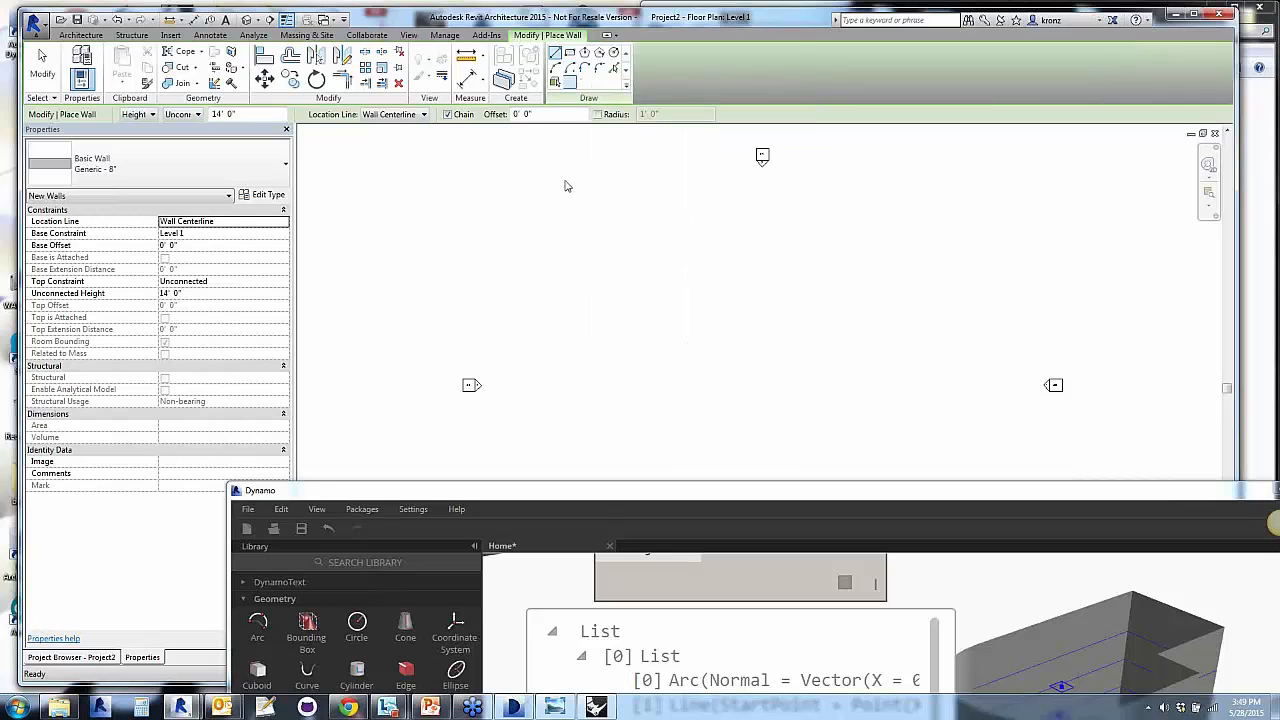
click(41, 62)
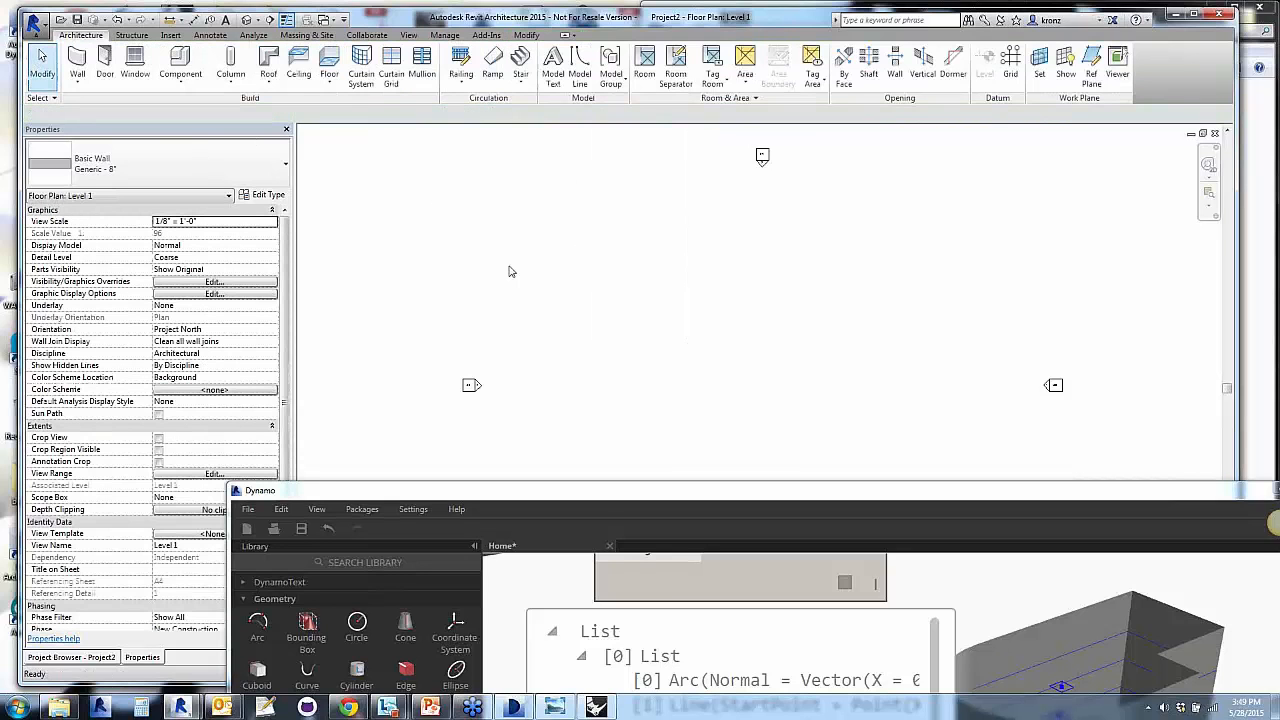
drag(766, 491, 540, 43)
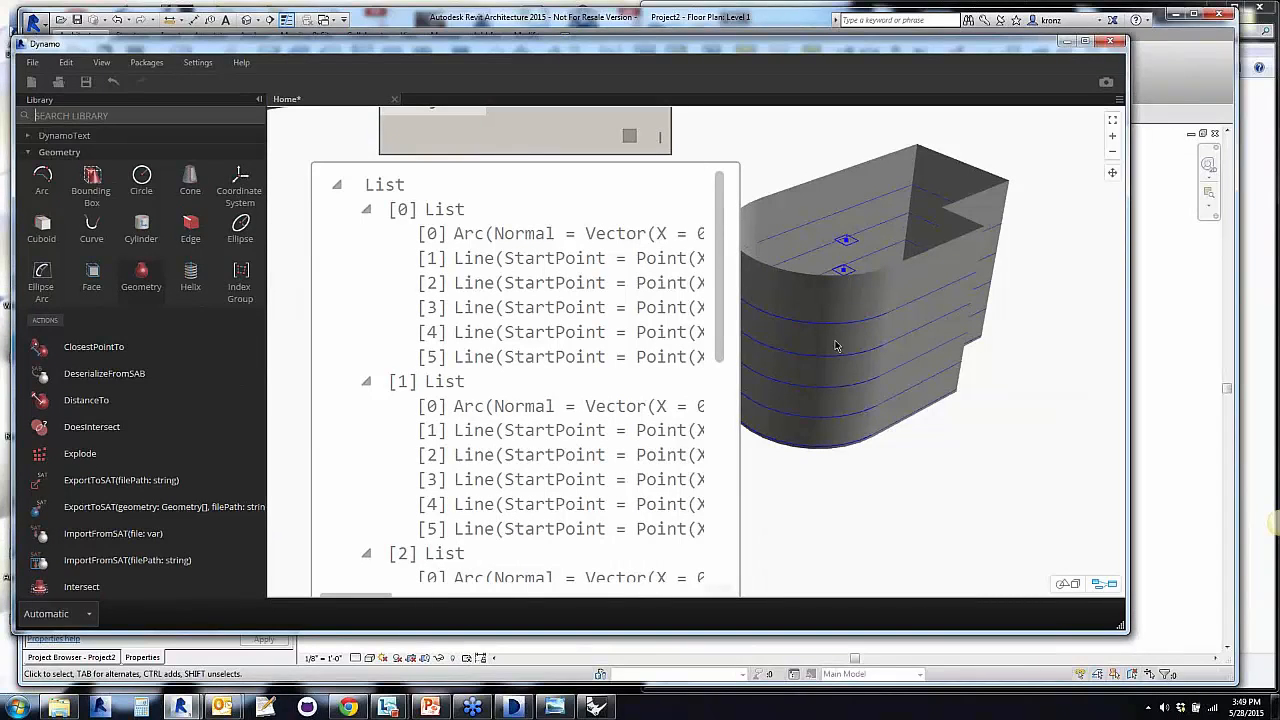
Close the output preview of the Geometry.Intersect node
click(628, 136)
click(615, 298)
scroll(612, 340, down, 5)
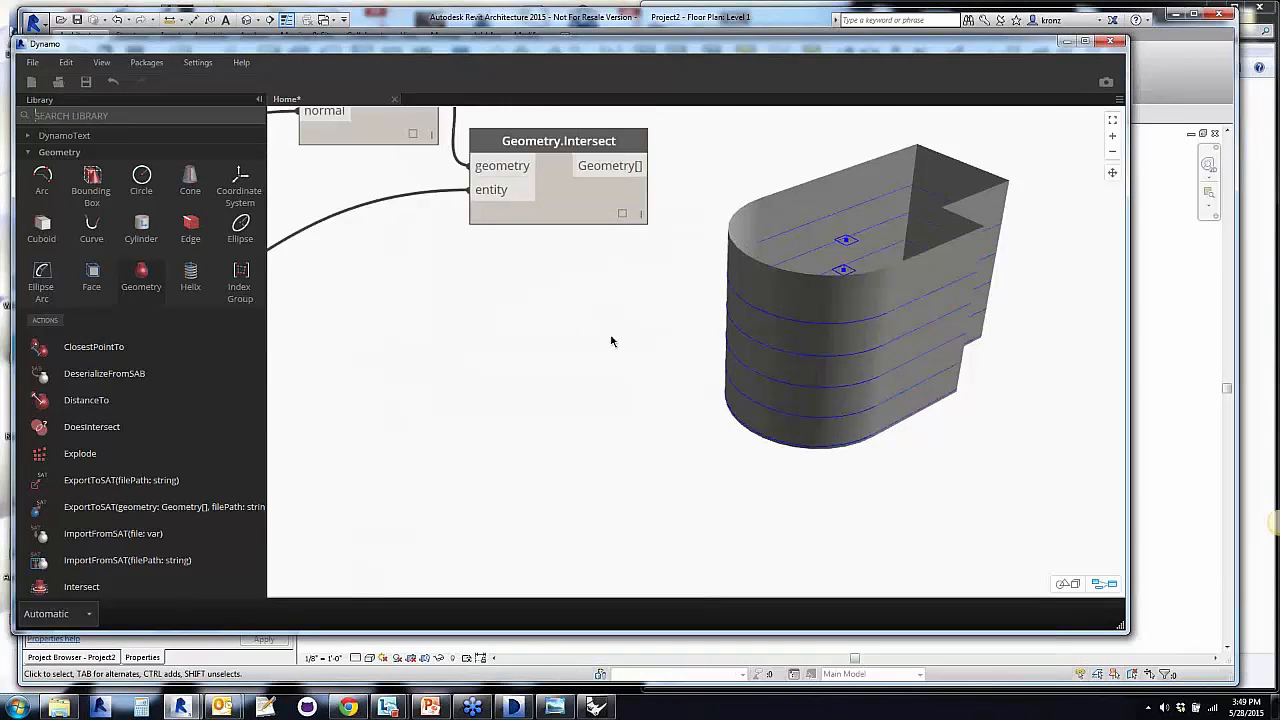
middle_drag(735, 360, 529, 474)
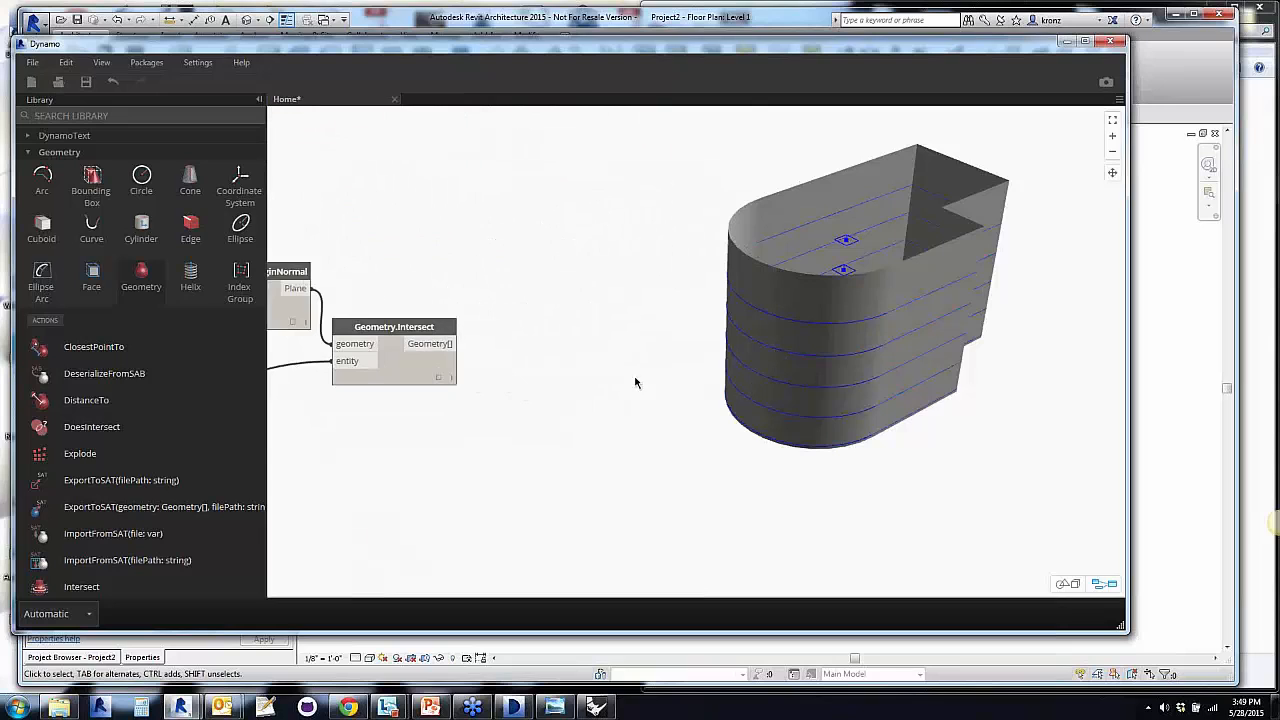
middle_drag(430, 514, 478, 304)
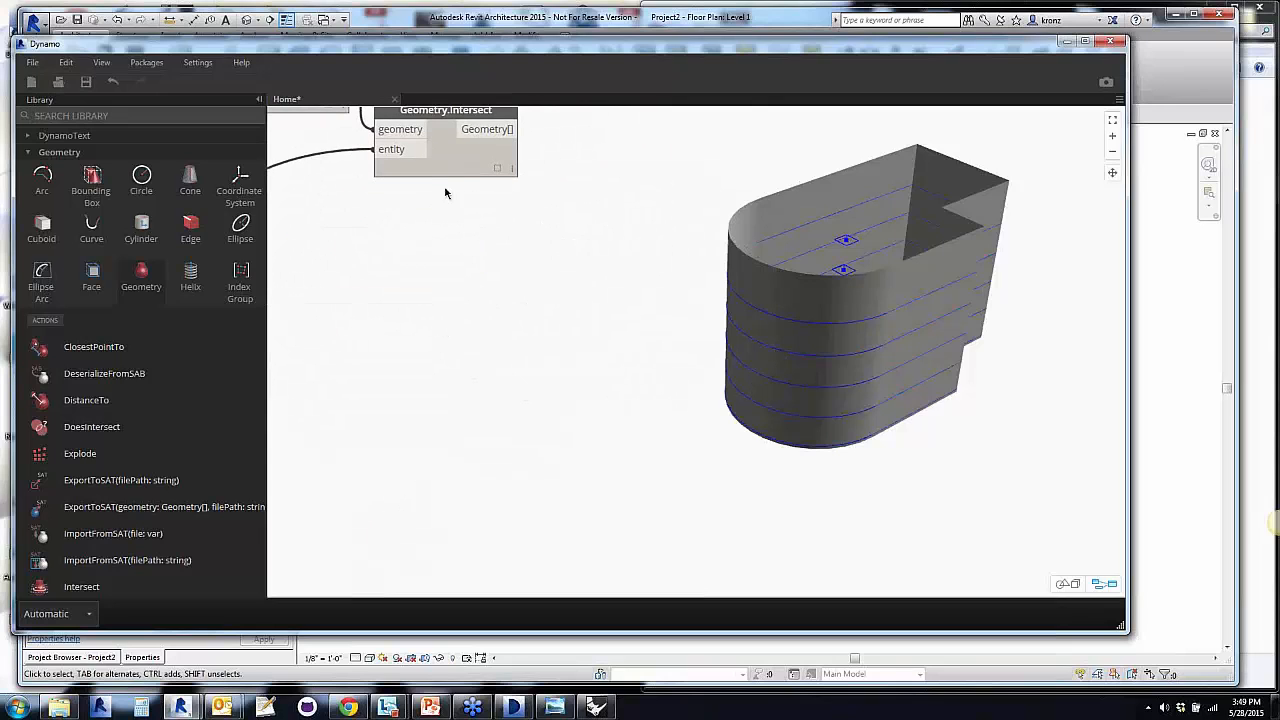
Maximize the Dynamo window and move the Geometry.Intersect node farther away from the Plane.ByOriginNormal node
mouse_move(497, 172)
scroll(585, 322, down, 3)
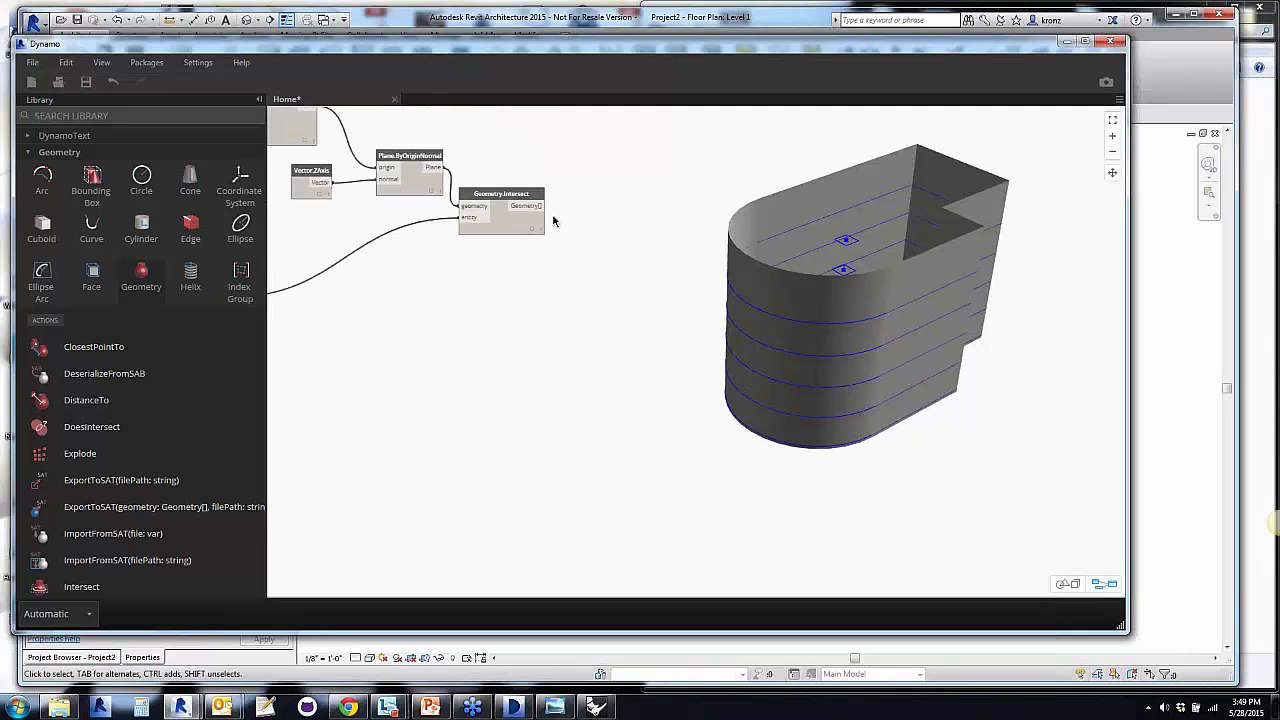
mouse_move(531, 249)
click(1085, 42)
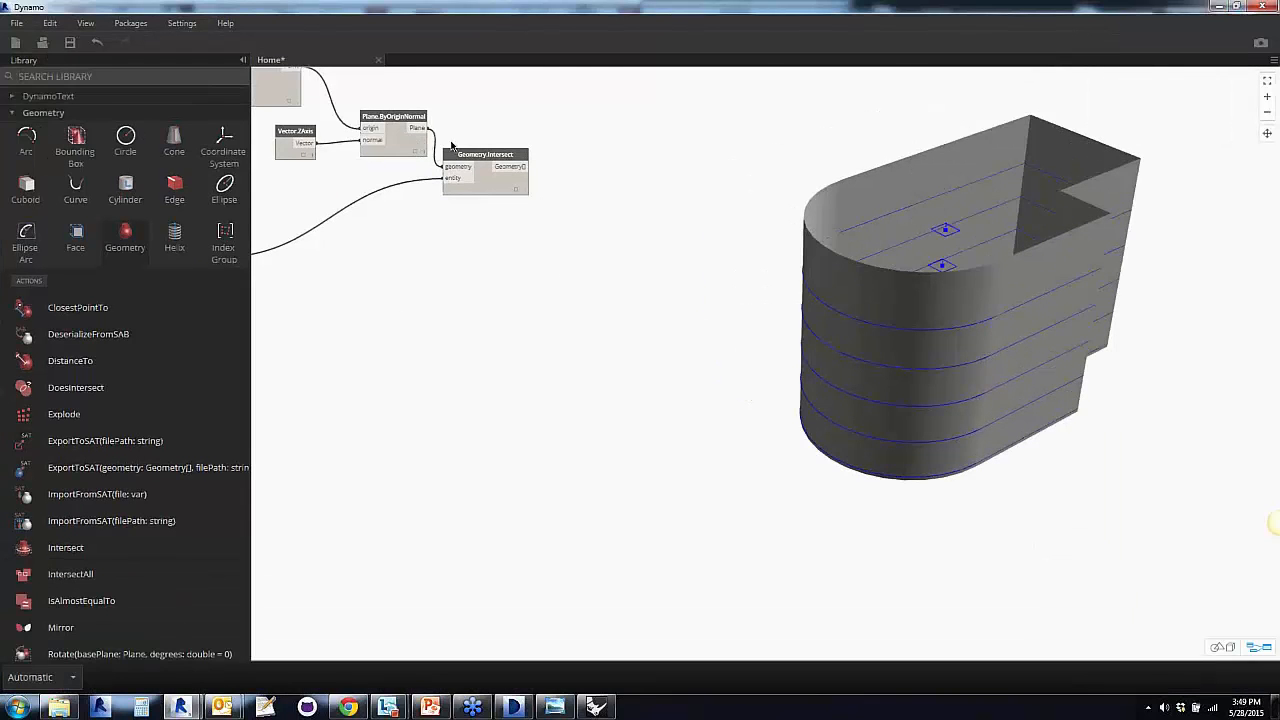
scroll(460, 147, up, 2)
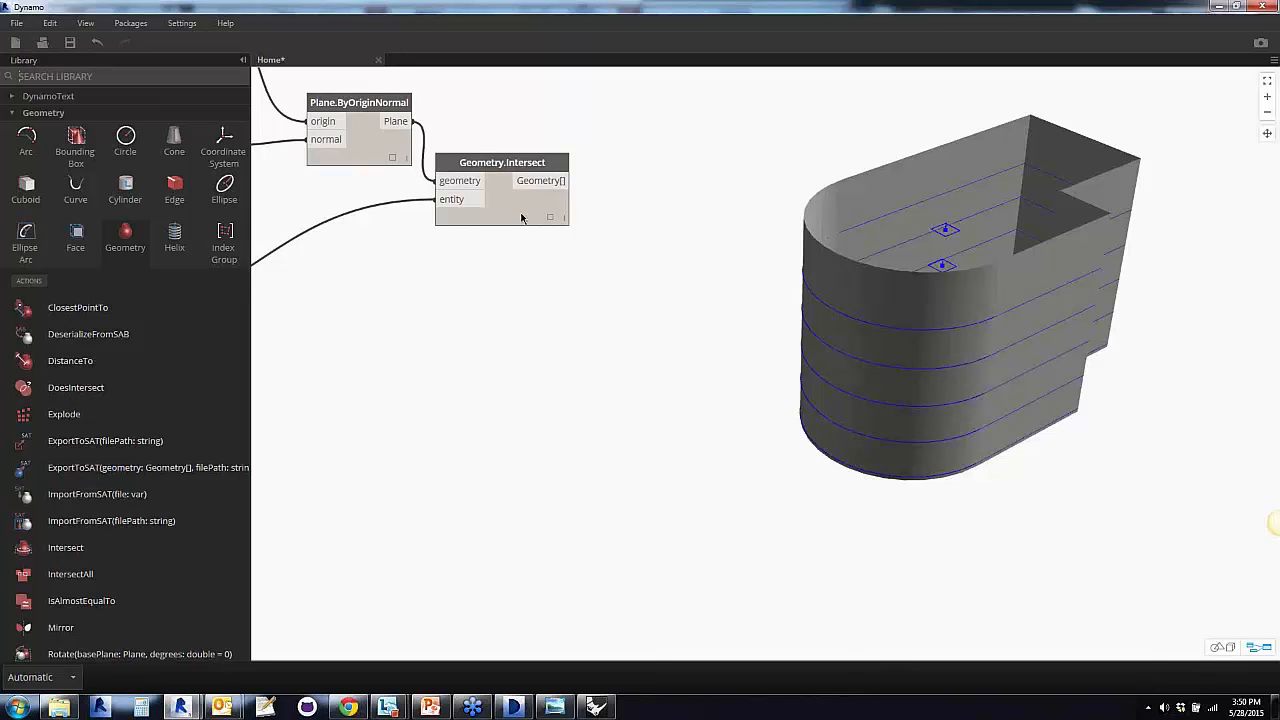
drag(520, 212, 535, 244)
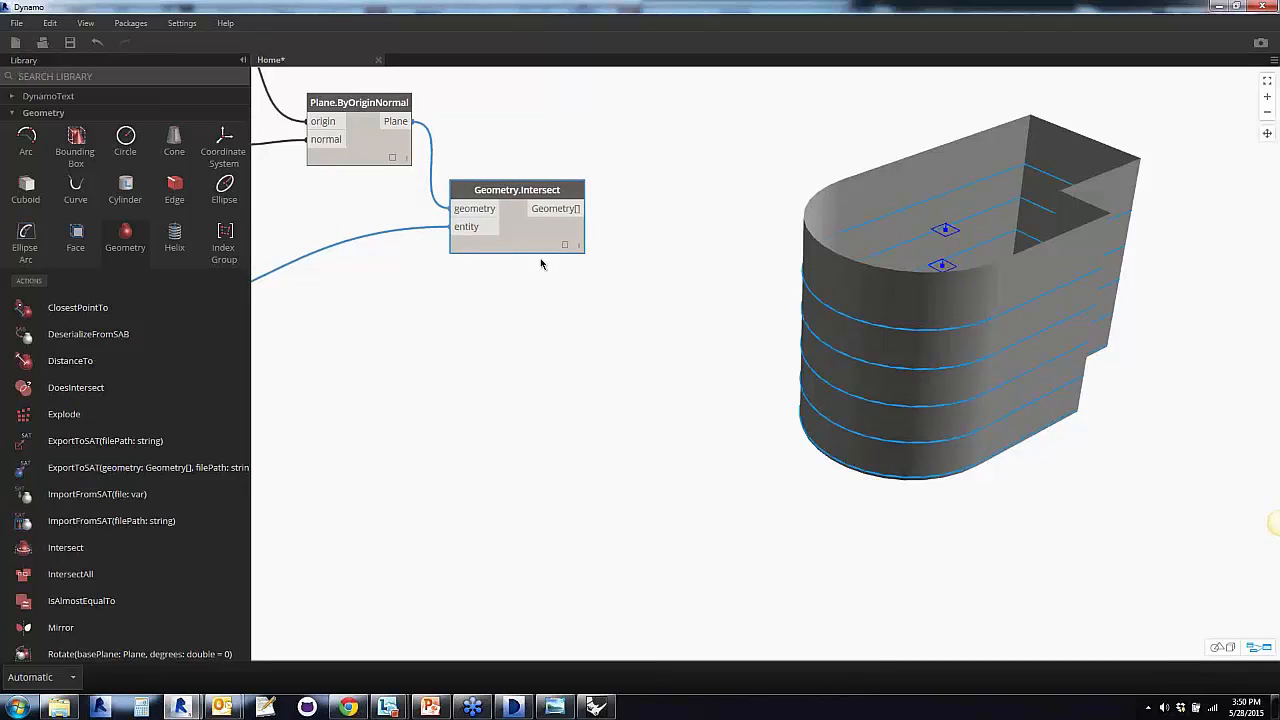
drag(535, 245, 551, 238)
click(577, 368)
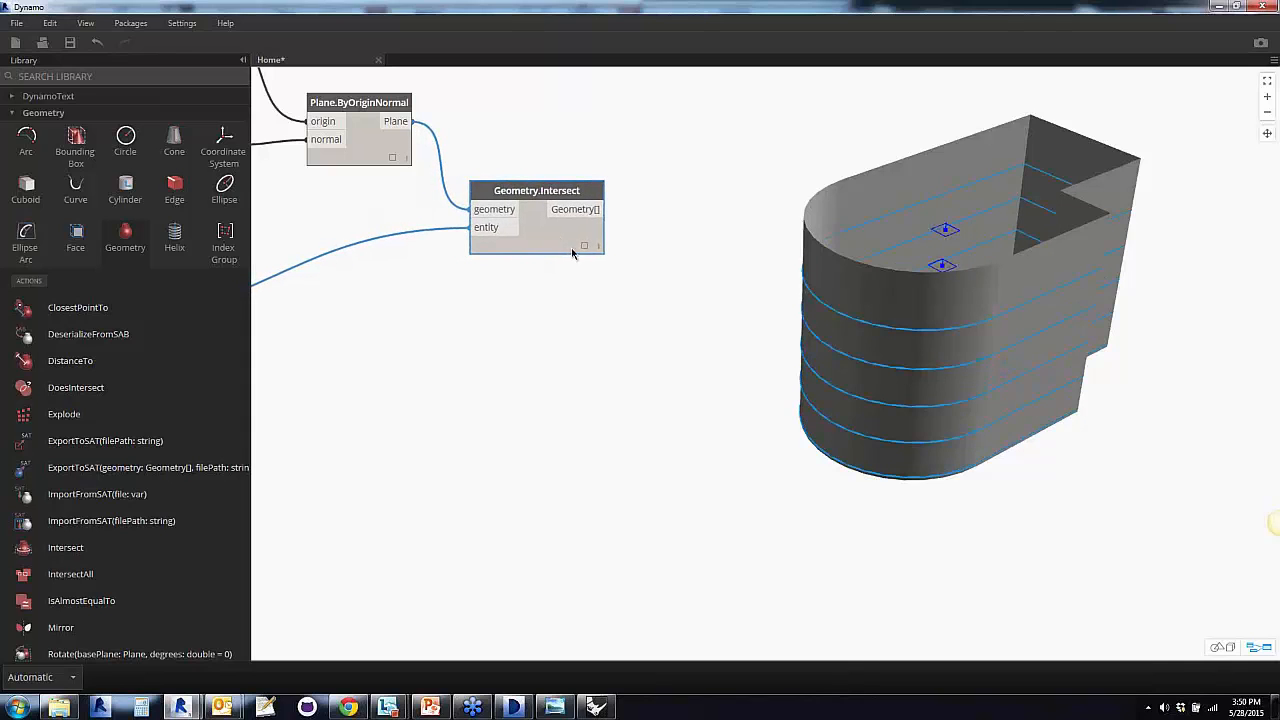
mouse_move(584, 248)
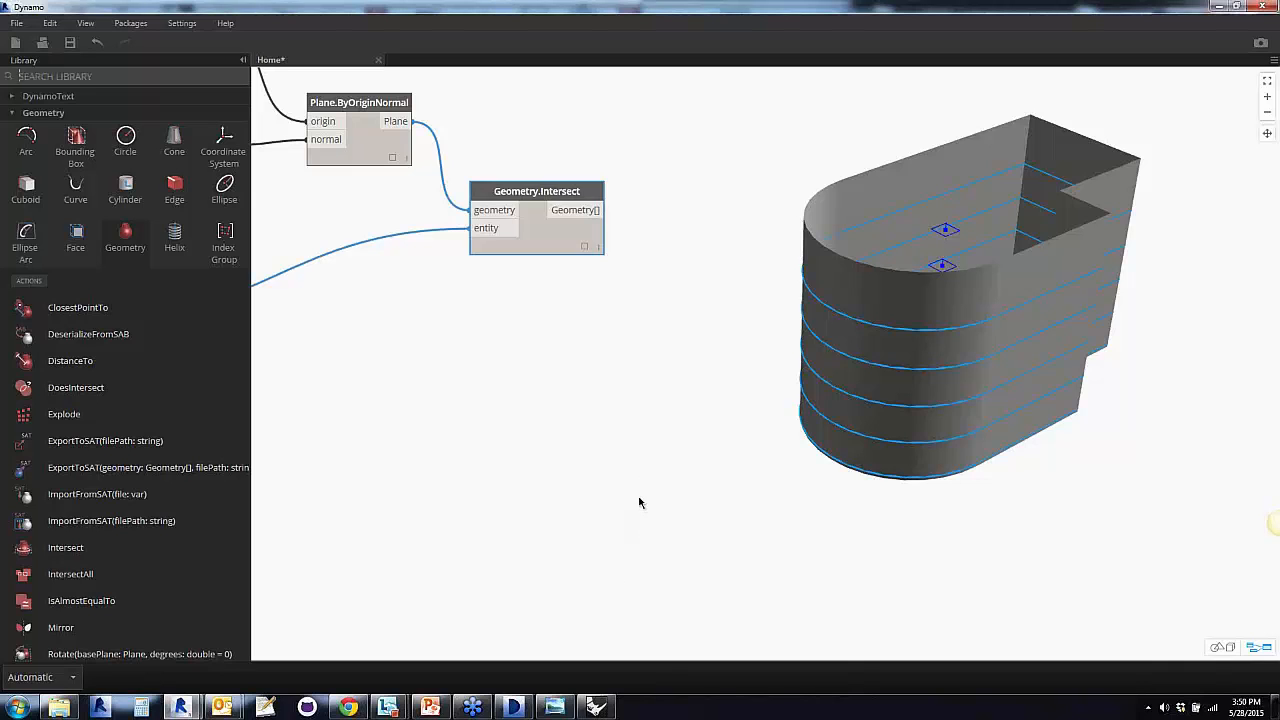
click(658, 446)
Add a Floor.ByOutlineTypeAndLevel node, the variant with a PolyCurve outline, from the Revit elements library and place it below the model preview
click(125, 238)
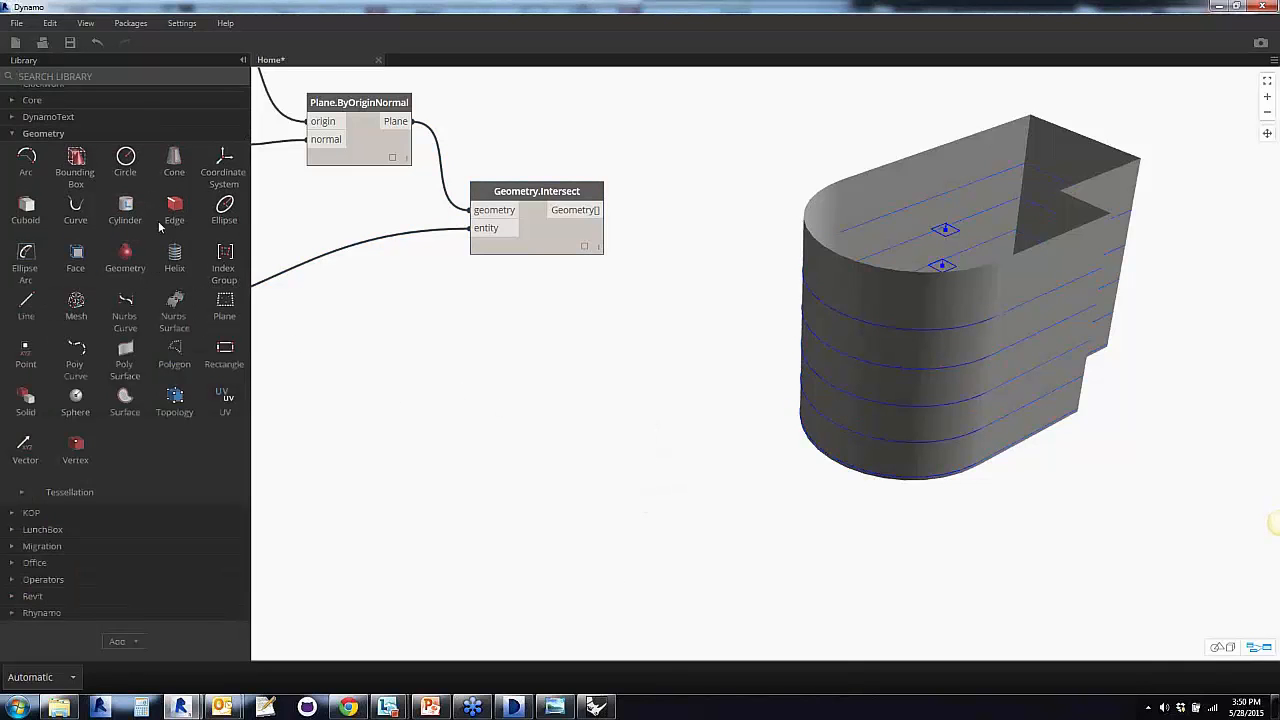
scroll(12, 136, up, 1)
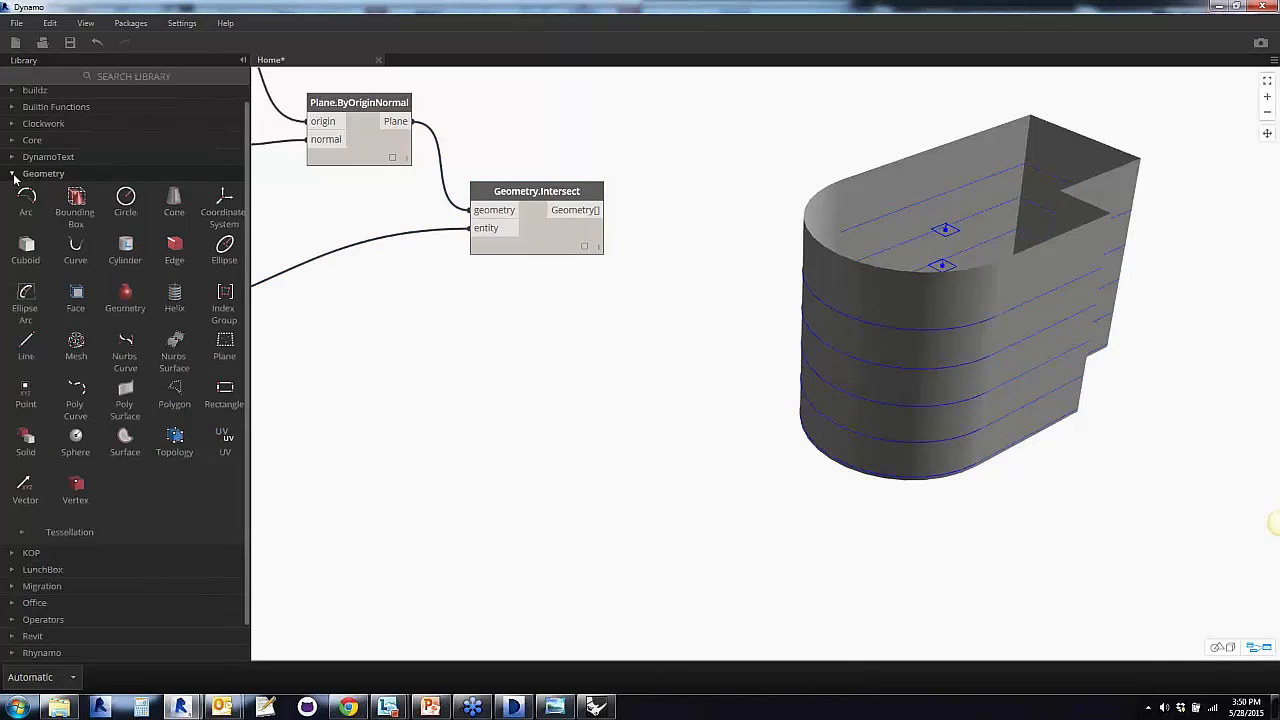
click(12, 174)
click(13, 293)
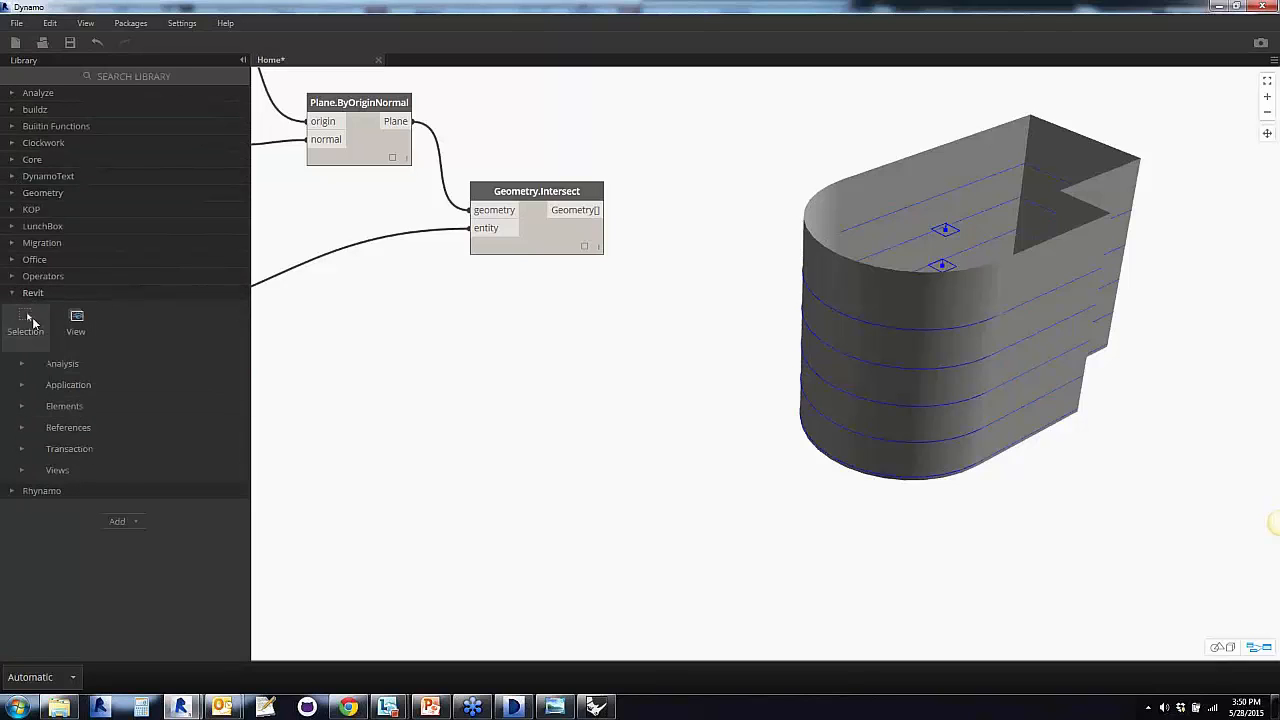
click(22, 406)
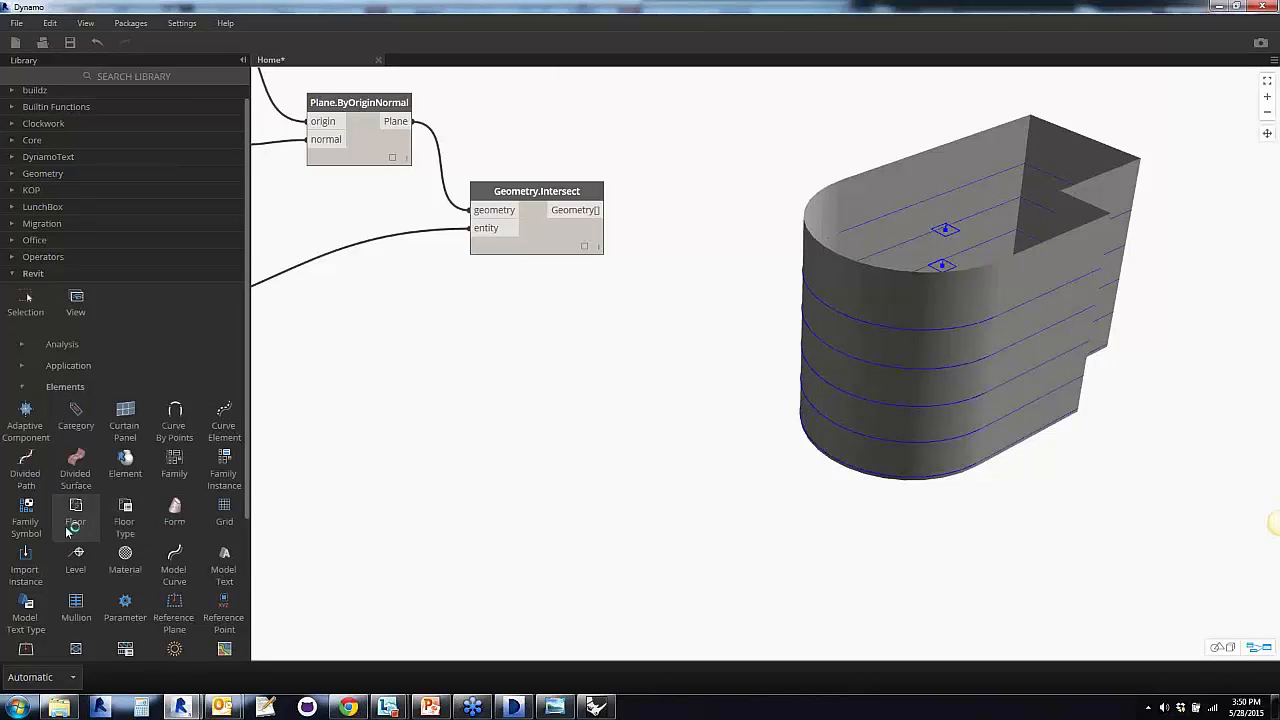
click(75, 510)
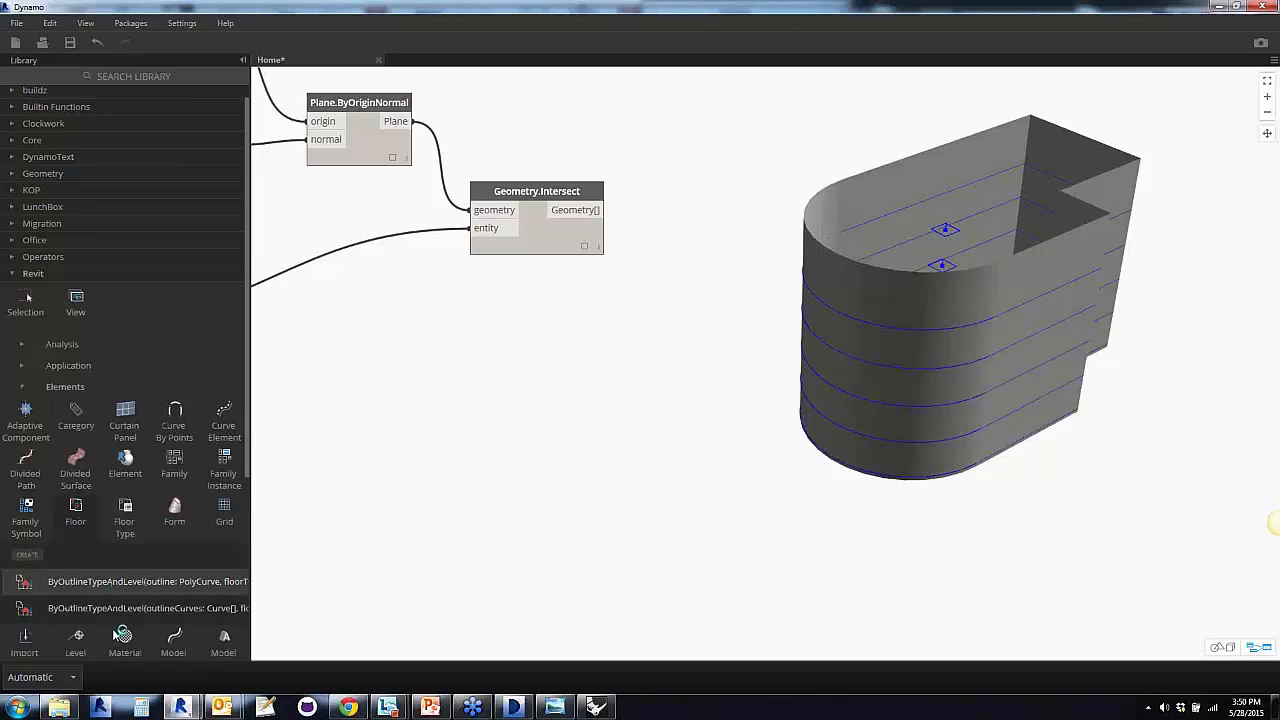
mouse_move(149, 590)
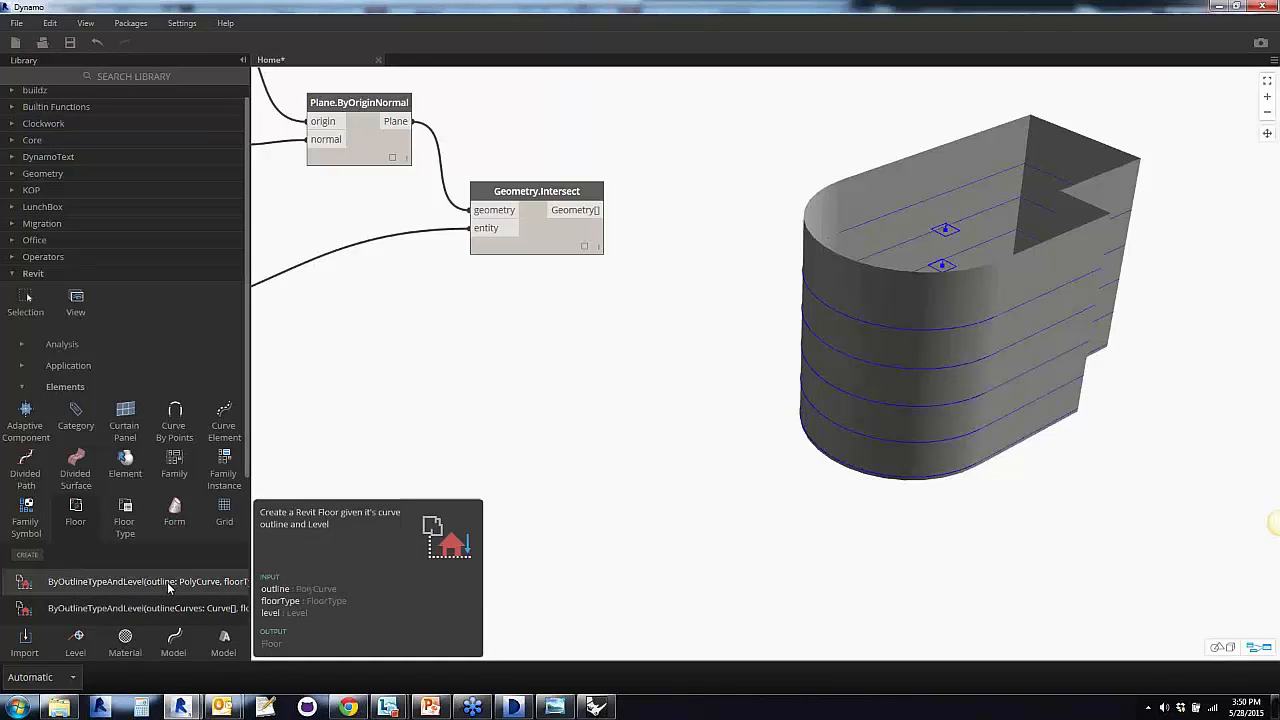
click(165, 588)
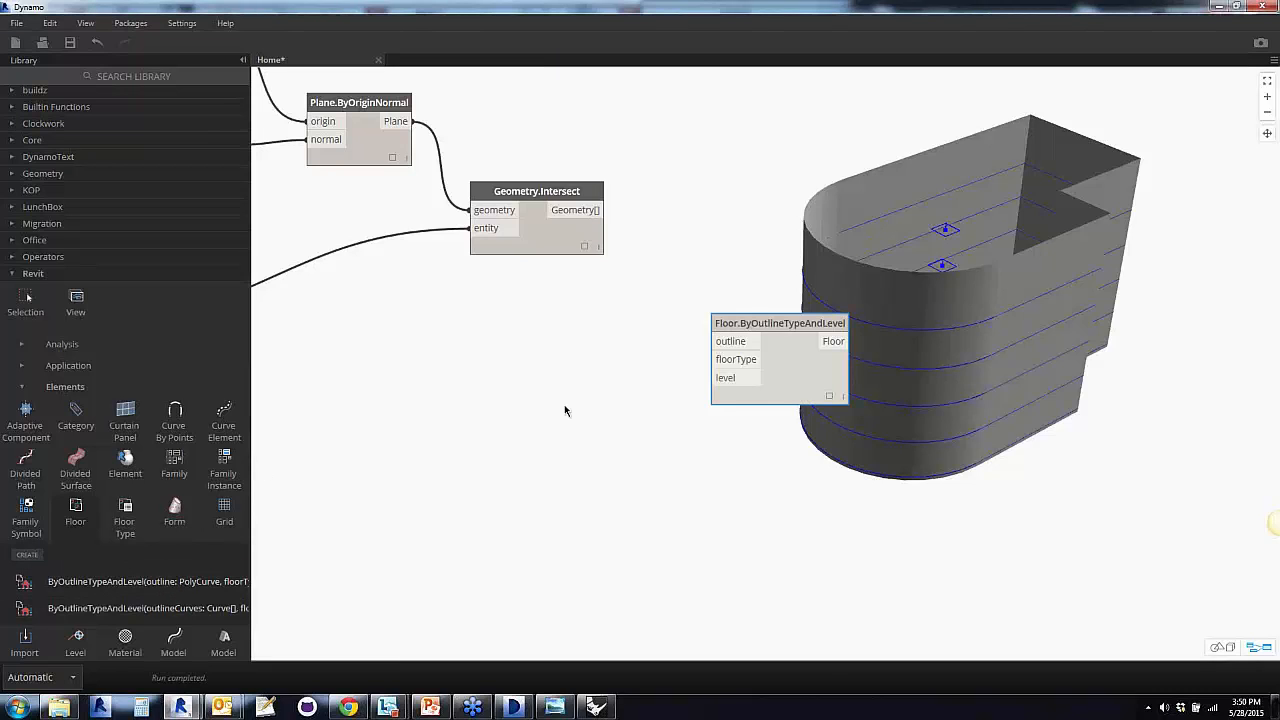
drag(811, 398, 932, 570)
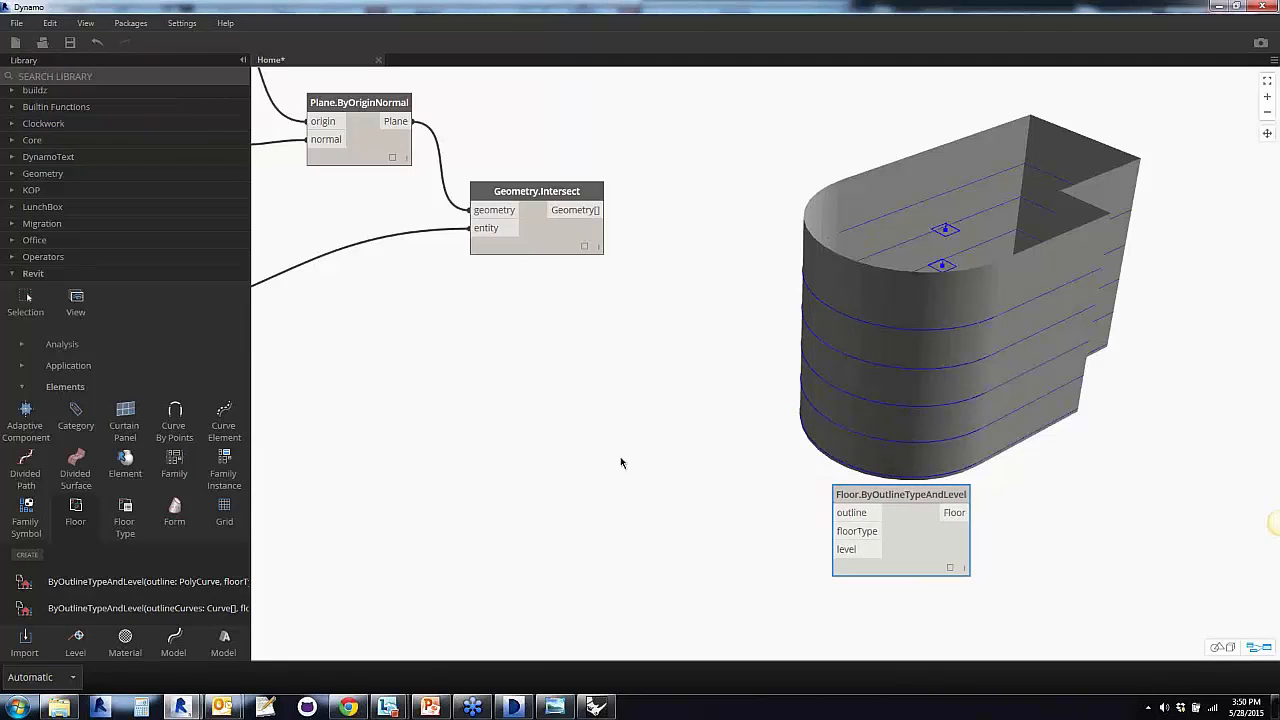
Compare the inputs of the floor node's Curve[] variant with the Geometry.Intersect output list, and shift the floor node slightly closer
mouse_move(145, 612)
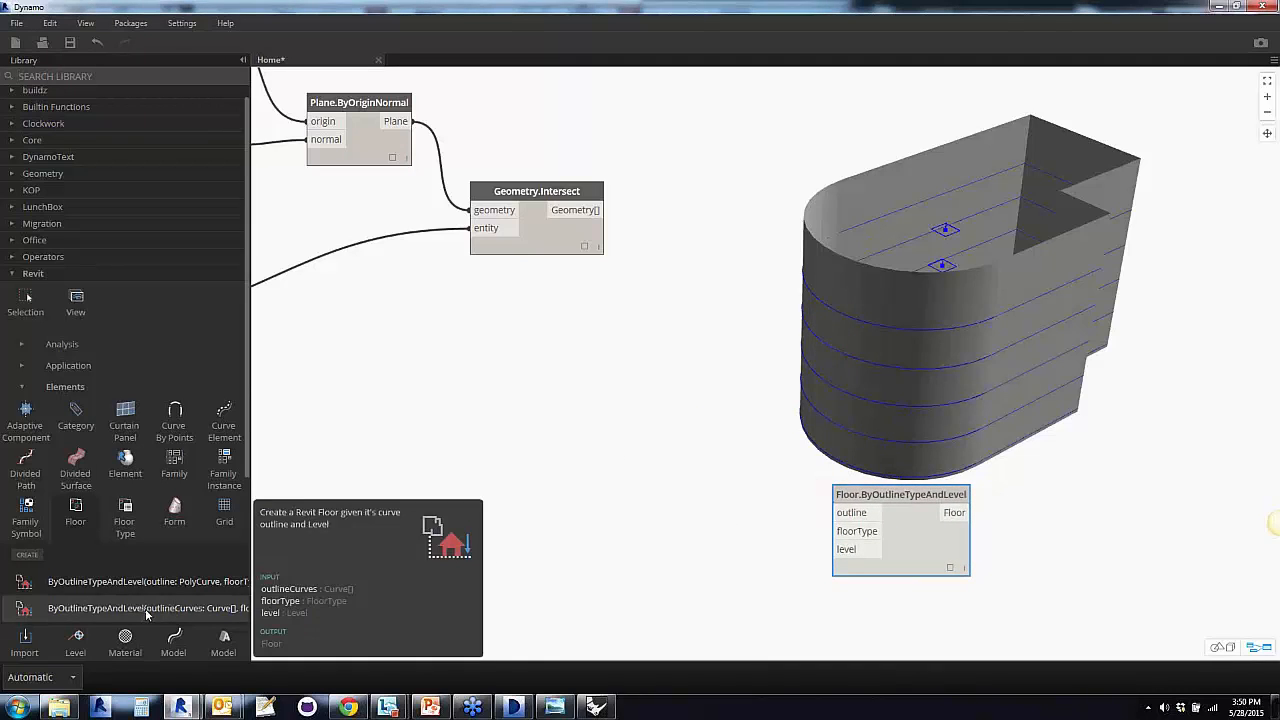
click(574, 442)
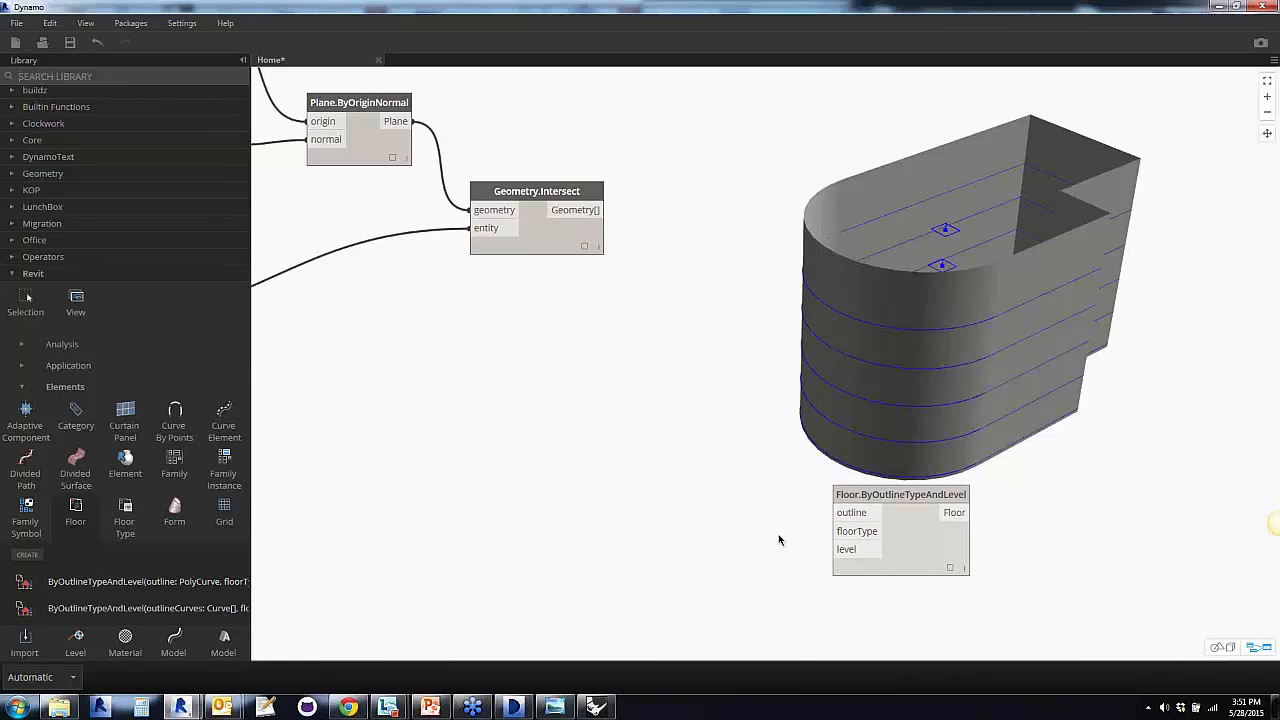
click(586, 250)
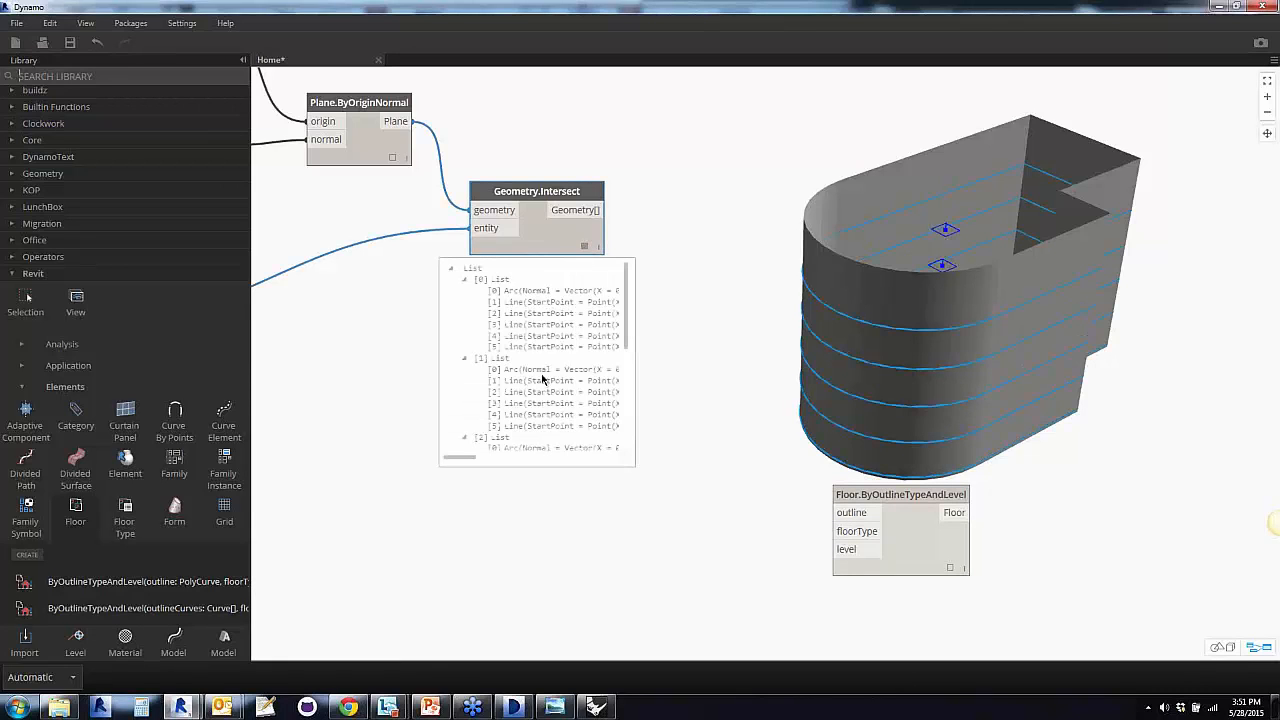
drag(915, 542, 875, 518)
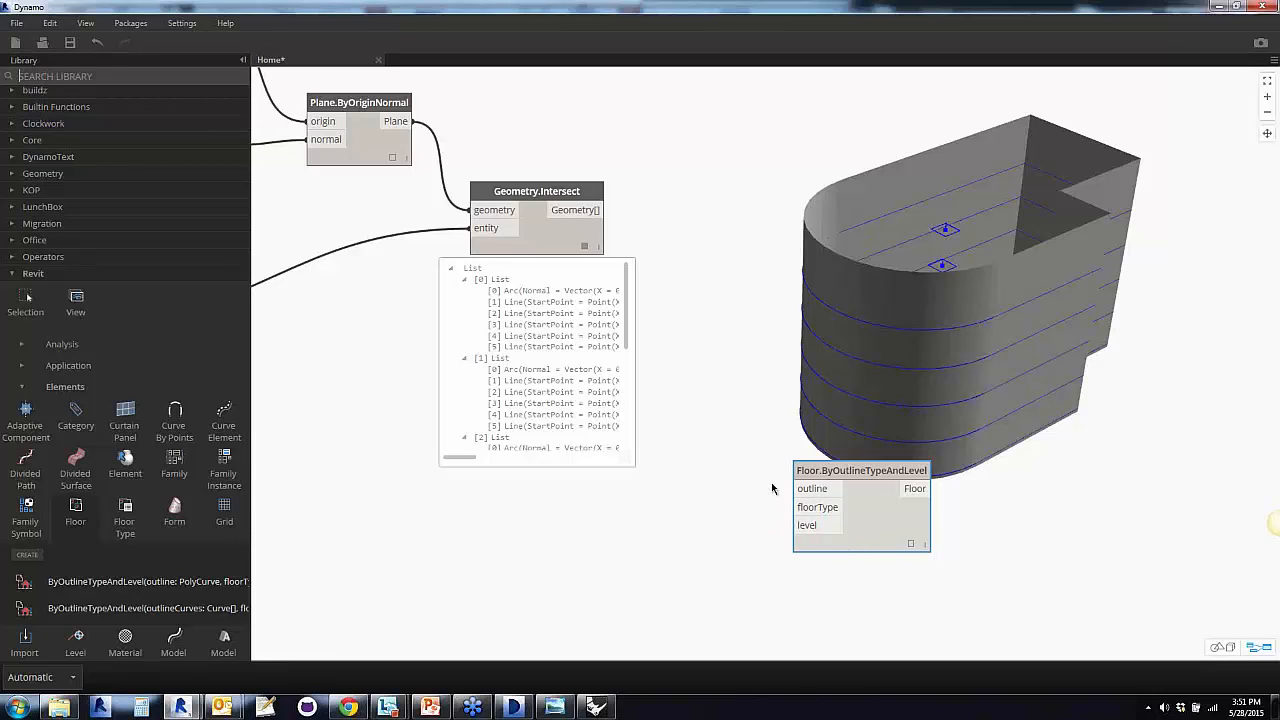
Collapse the Revit element nodes in the library and list the Revit selection nodes down to the floor and wall types
click(26, 390)
click(26, 320)
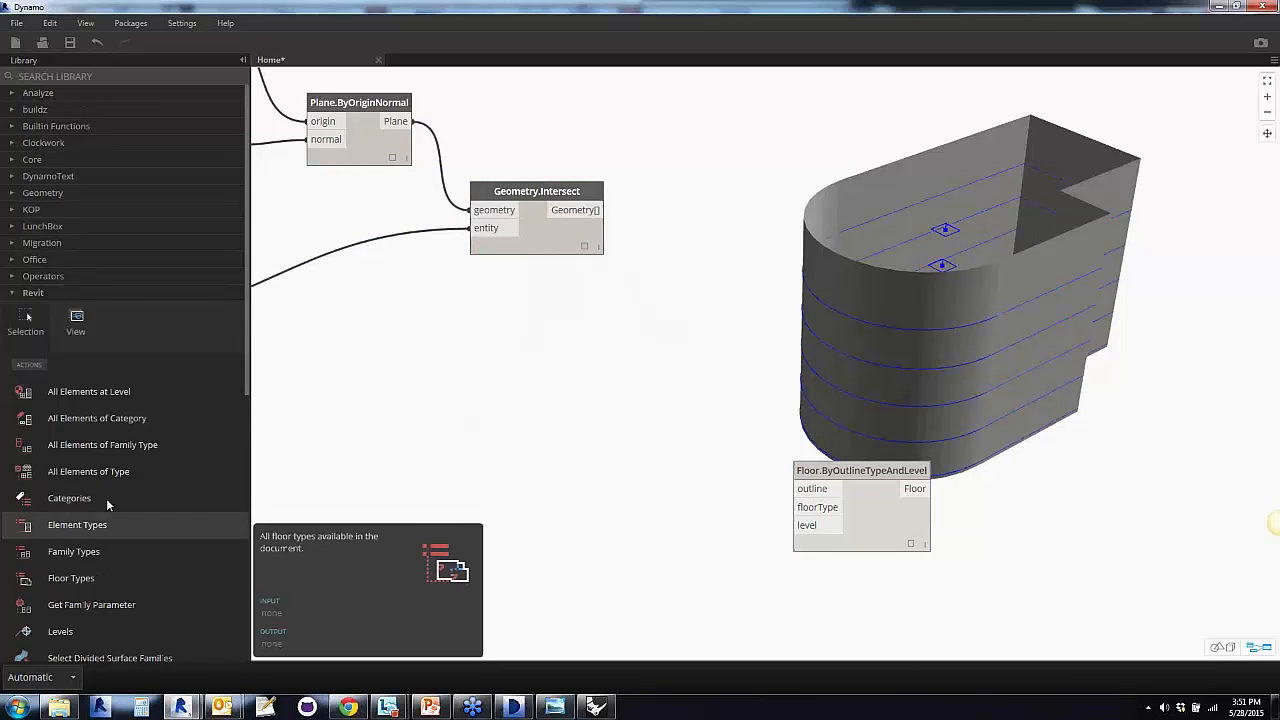
scroll(96, 410, down, 3)
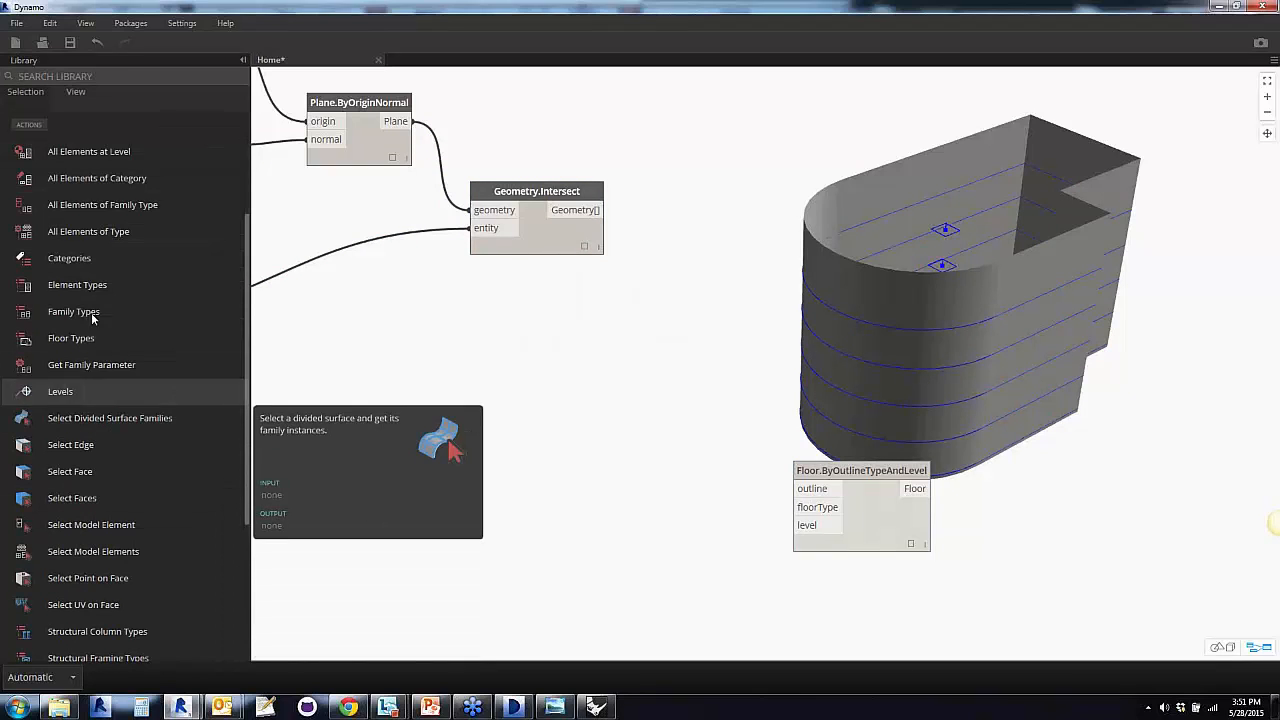
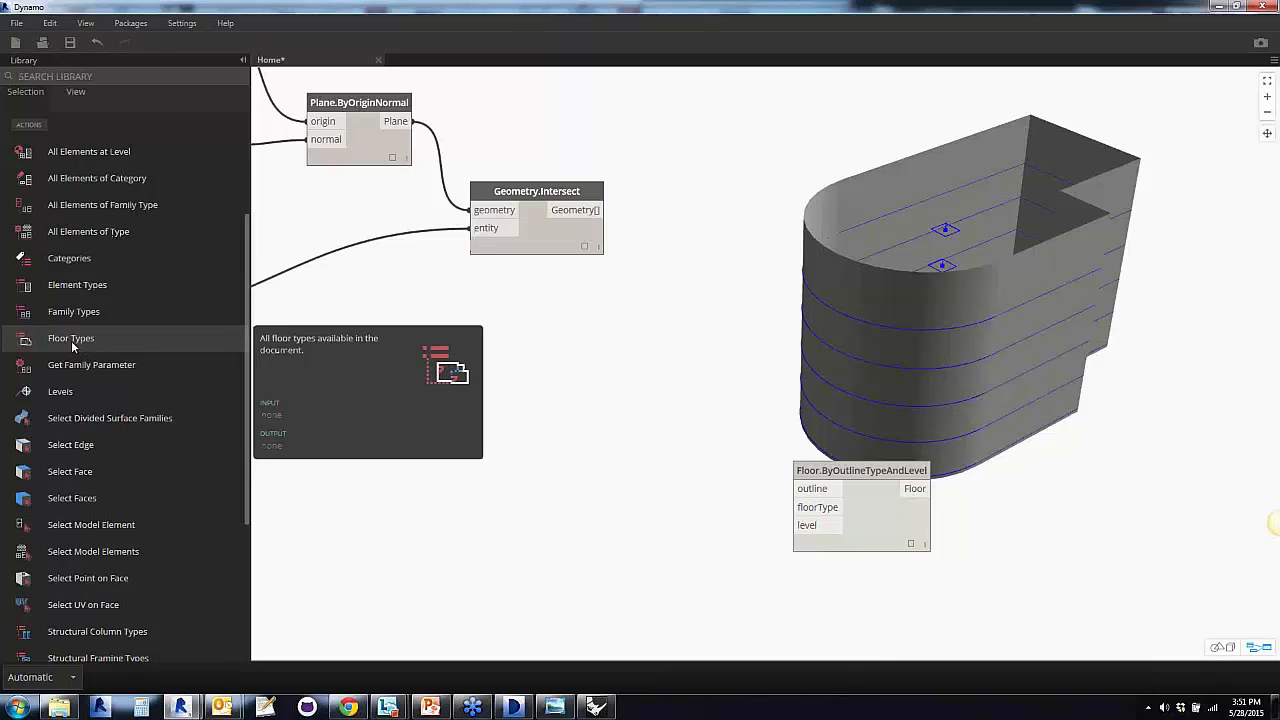
click(77, 312)
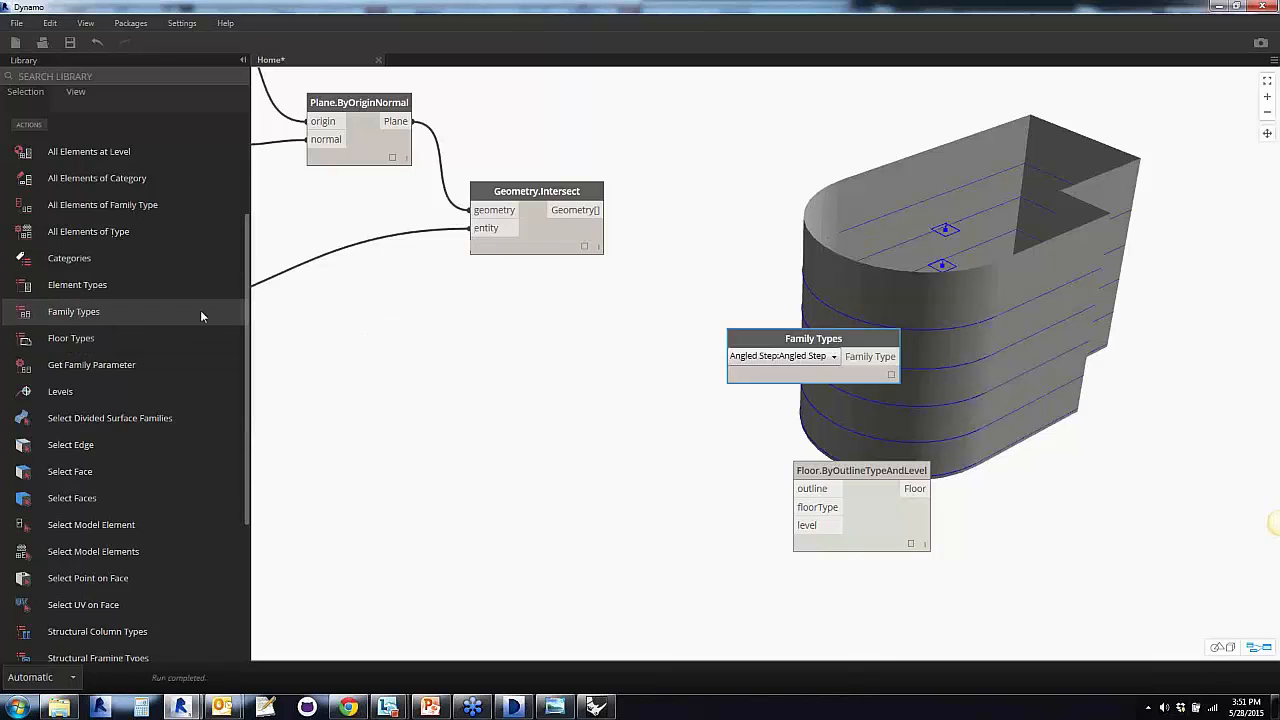
drag(795, 366, 497, 336)
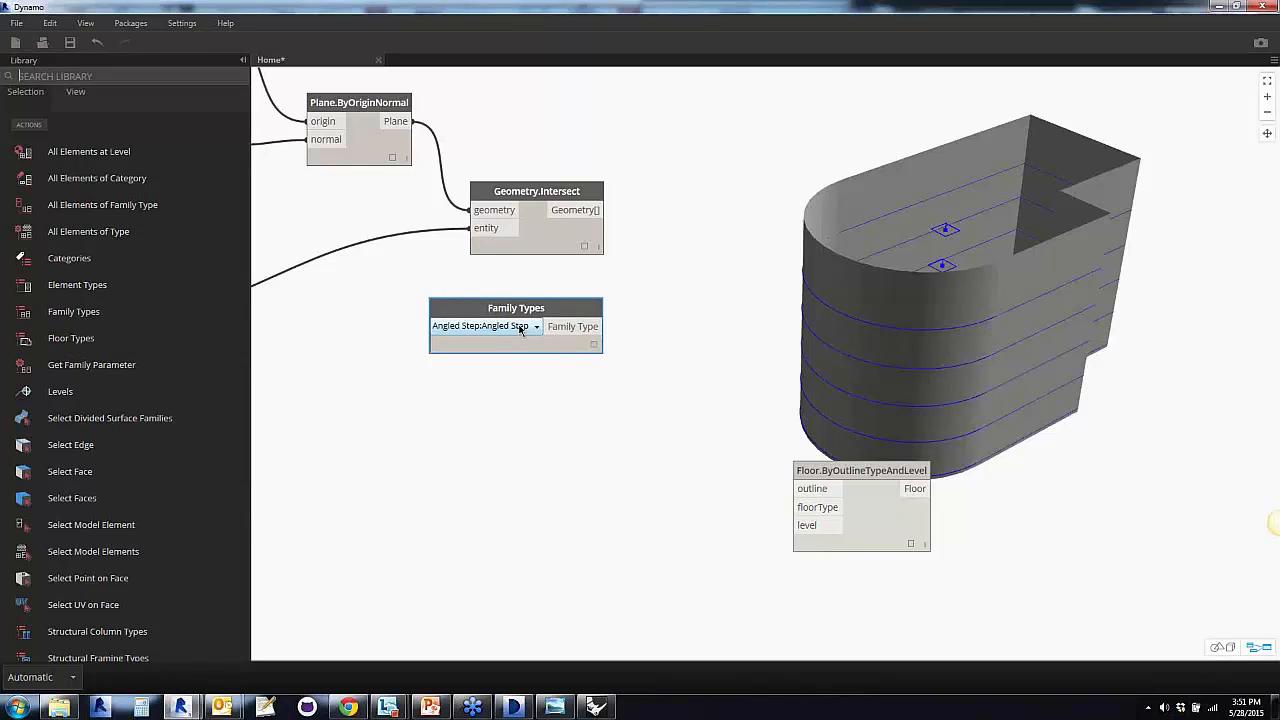
click(520, 328)
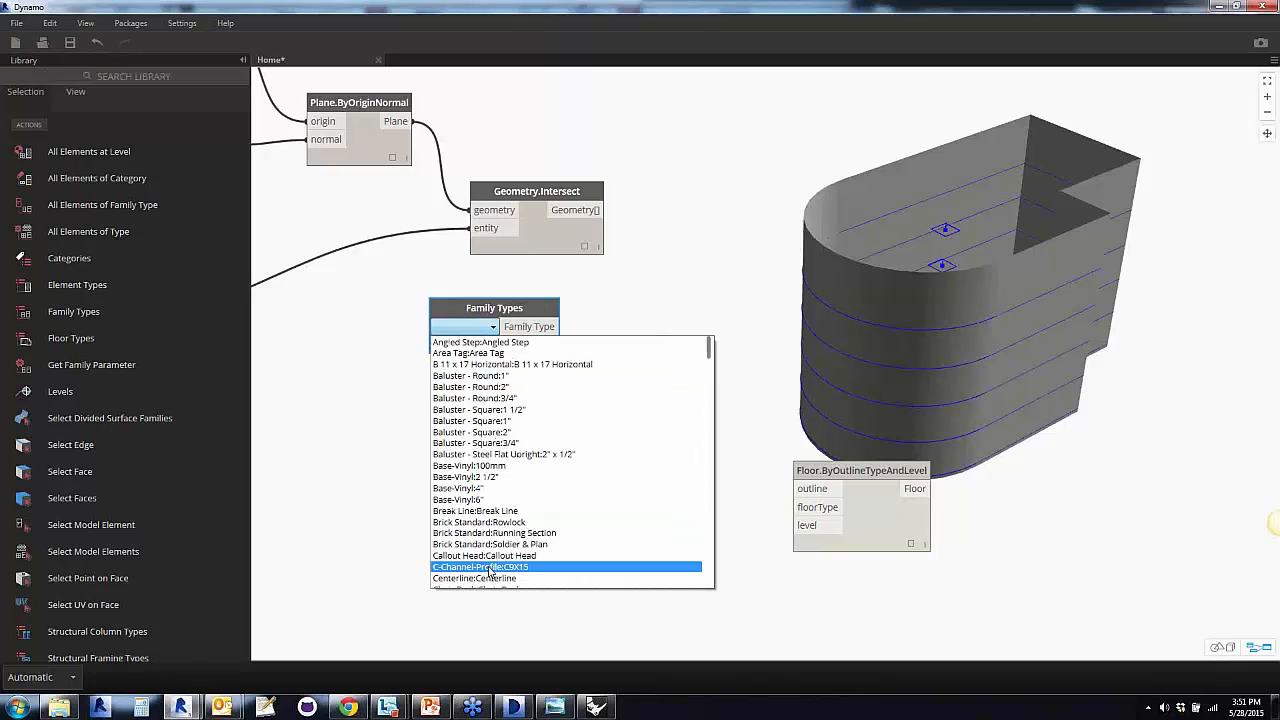
click(512, 324)
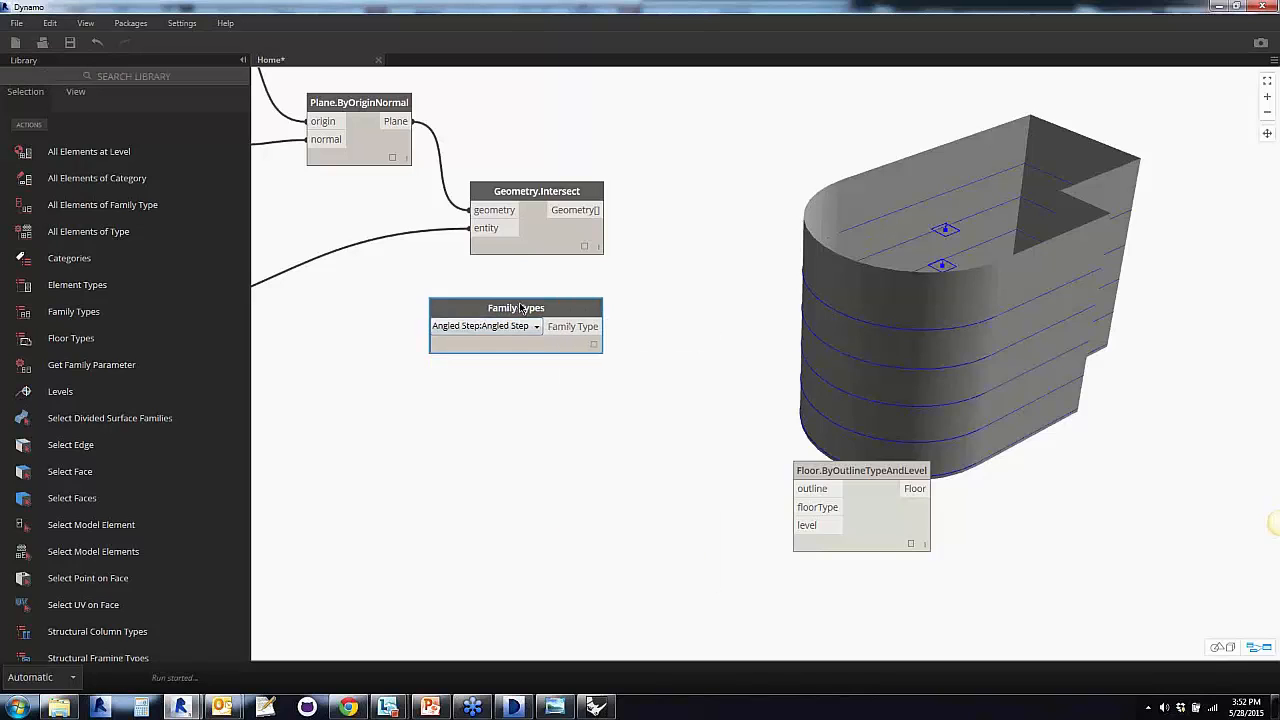
right_click(518, 308)
click(539, 314)
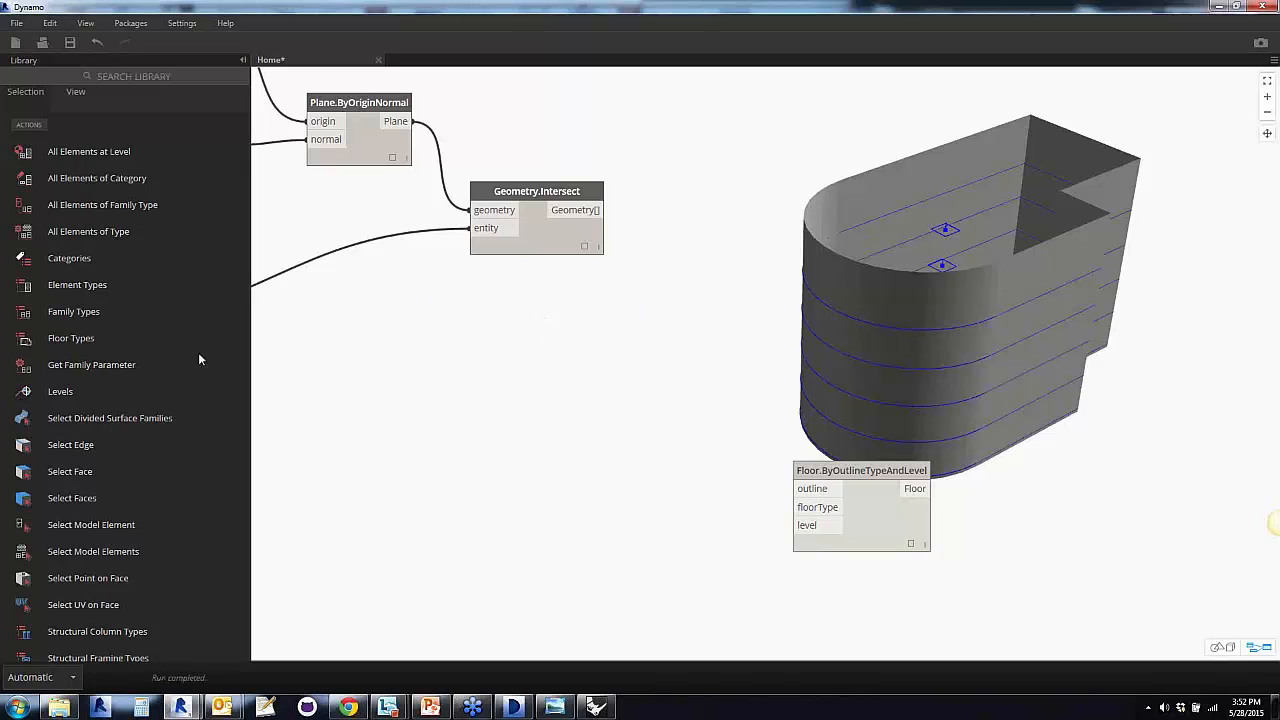
Add a Floor Types node below Geometry.Intersect and set its floor type to Generic - 12"
click(70, 338)
drag(769, 355, 403, 335)
scroll(129, 498, down, 5)
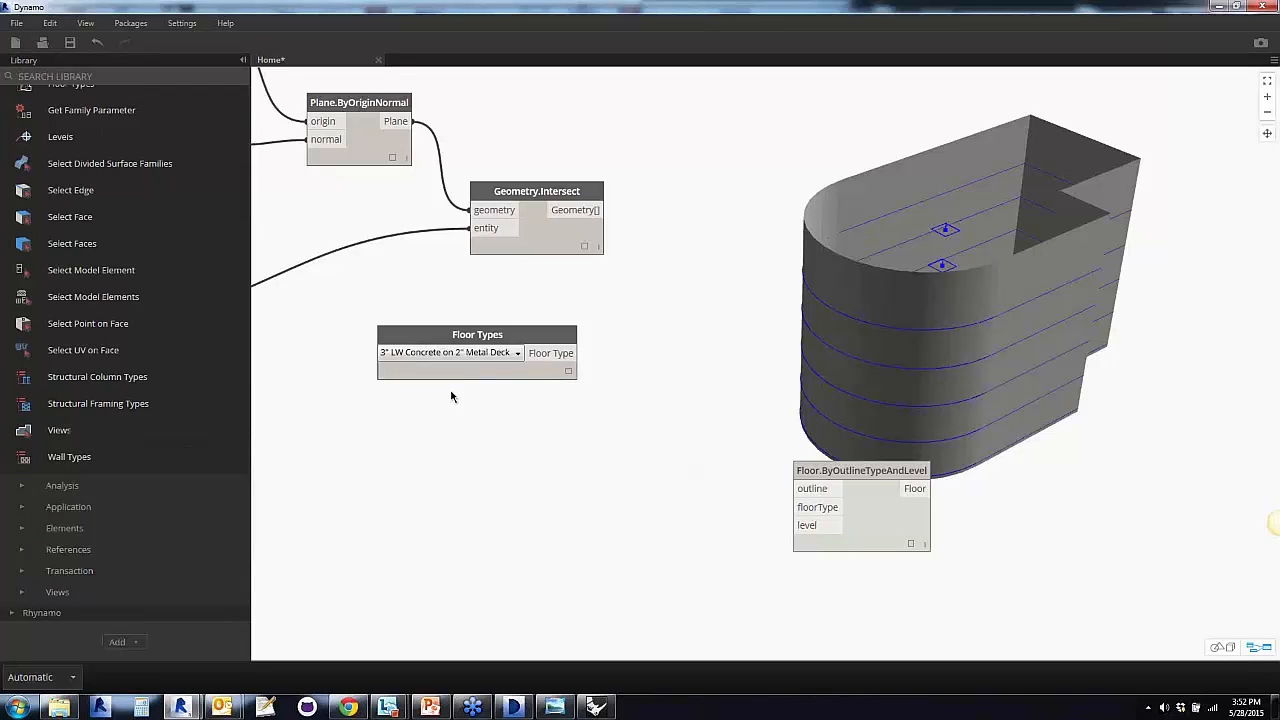
click(510, 355)
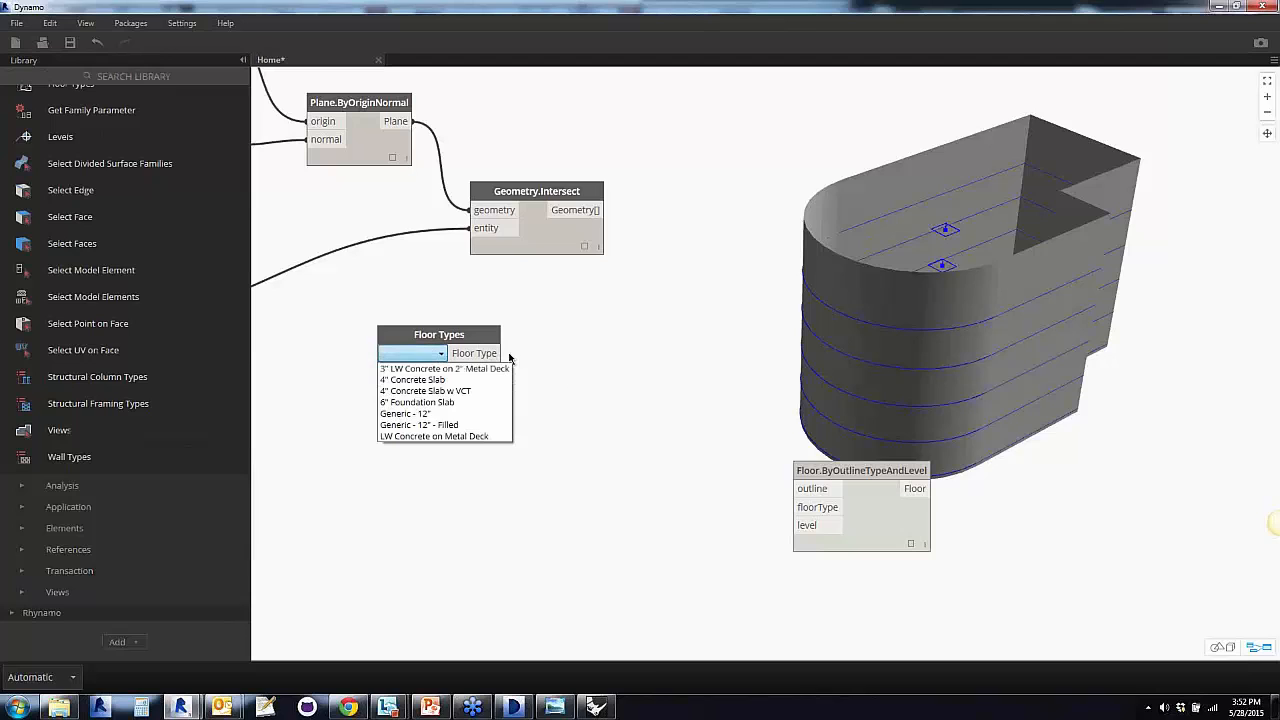
click(414, 413)
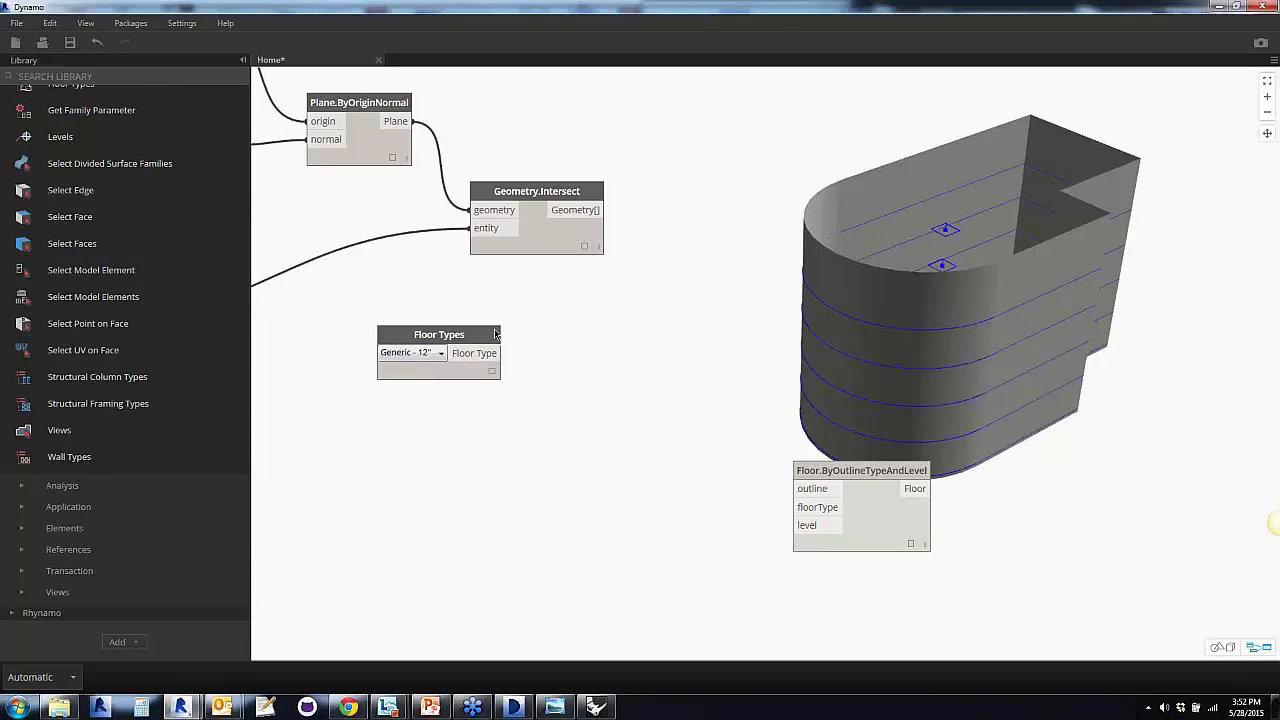
Connect the Floor Types node's output to the floorType input of Floor.ByOutlineTypeAndLevel, and bring the two nodes closer together
drag(490, 334, 603, 429)
click(608, 447)
click(795, 507)
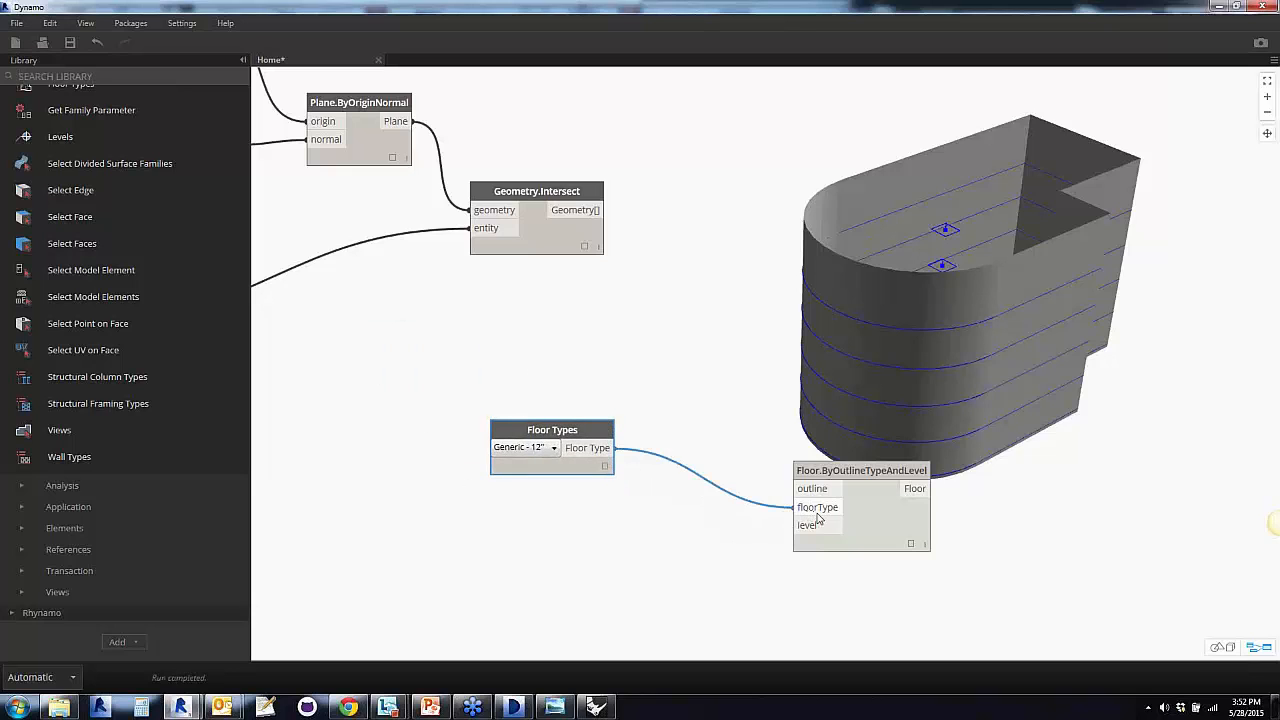
drag(885, 527, 787, 434)
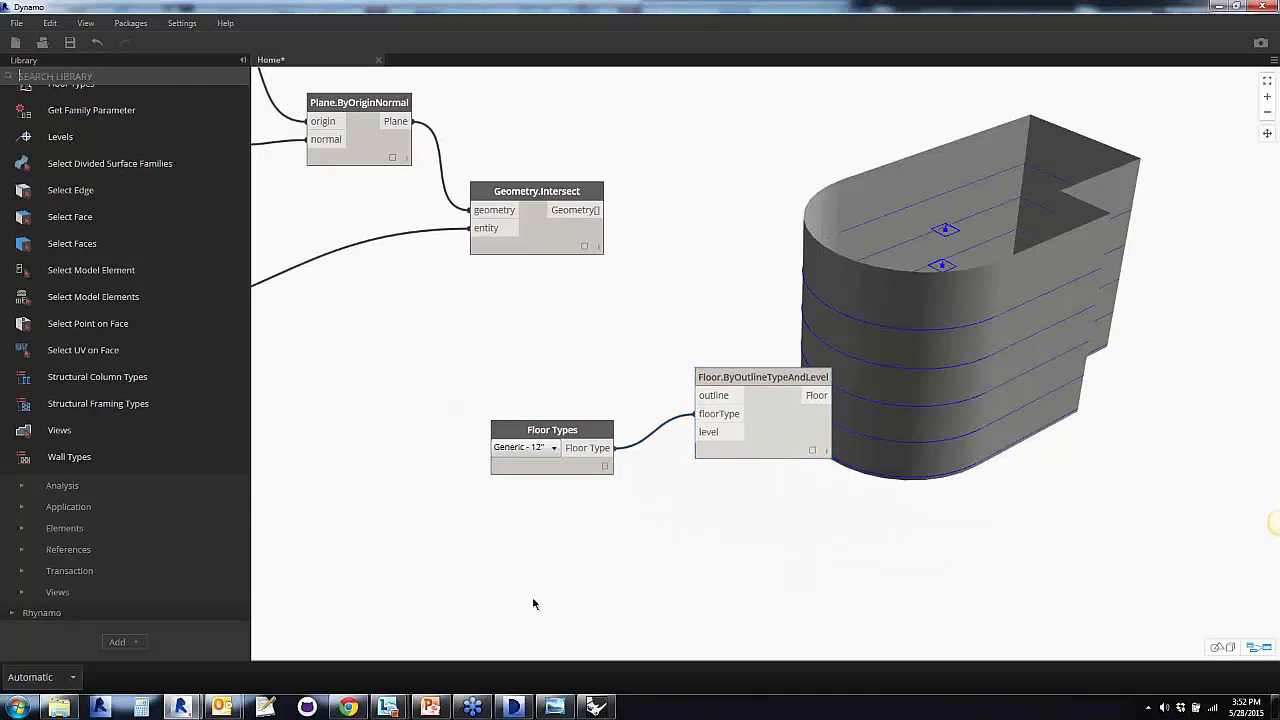
Switch the graph's run mode to Manual and rearrange the Floor Types and Floor.ByOutlineTypeAndLevel nodes closer beneath Geometry.Intersect
click(67, 681)
click(56, 617)
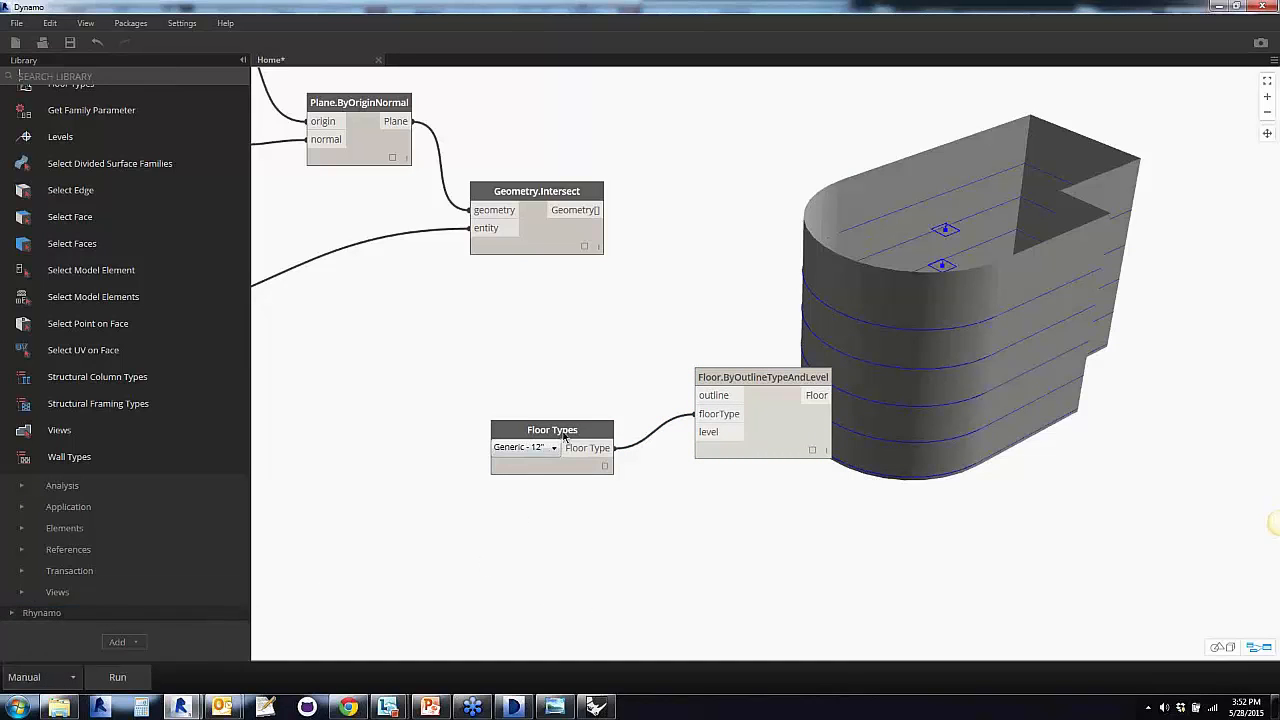
drag(567, 435, 510, 394)
drag(778, 412, 744, 352)
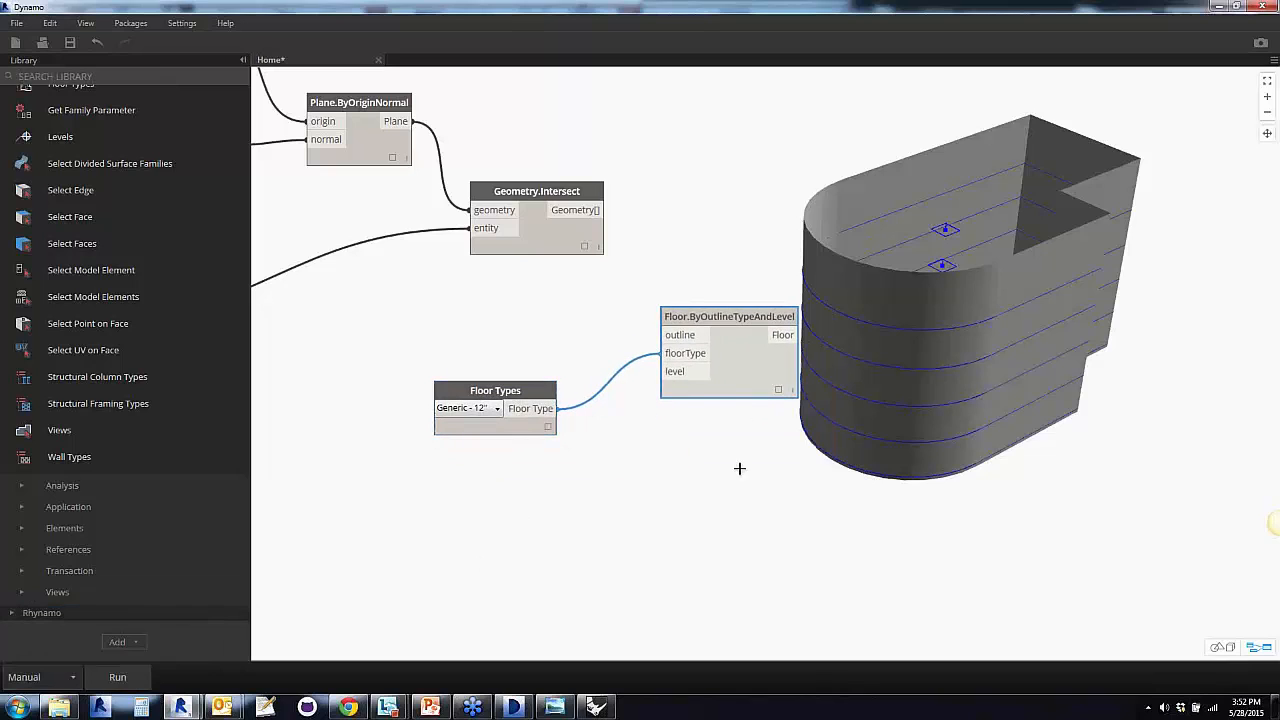
click(740, 468)
drag(556, 250, 557, 254)
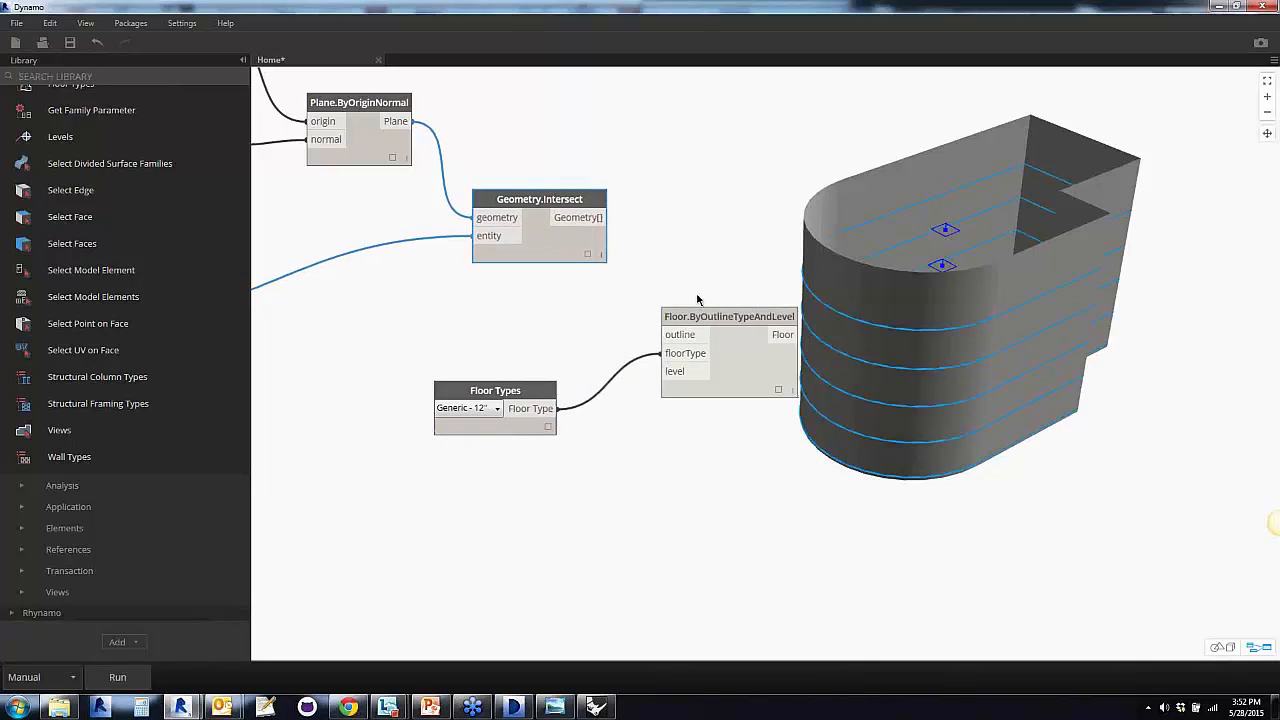
click(741, 333)
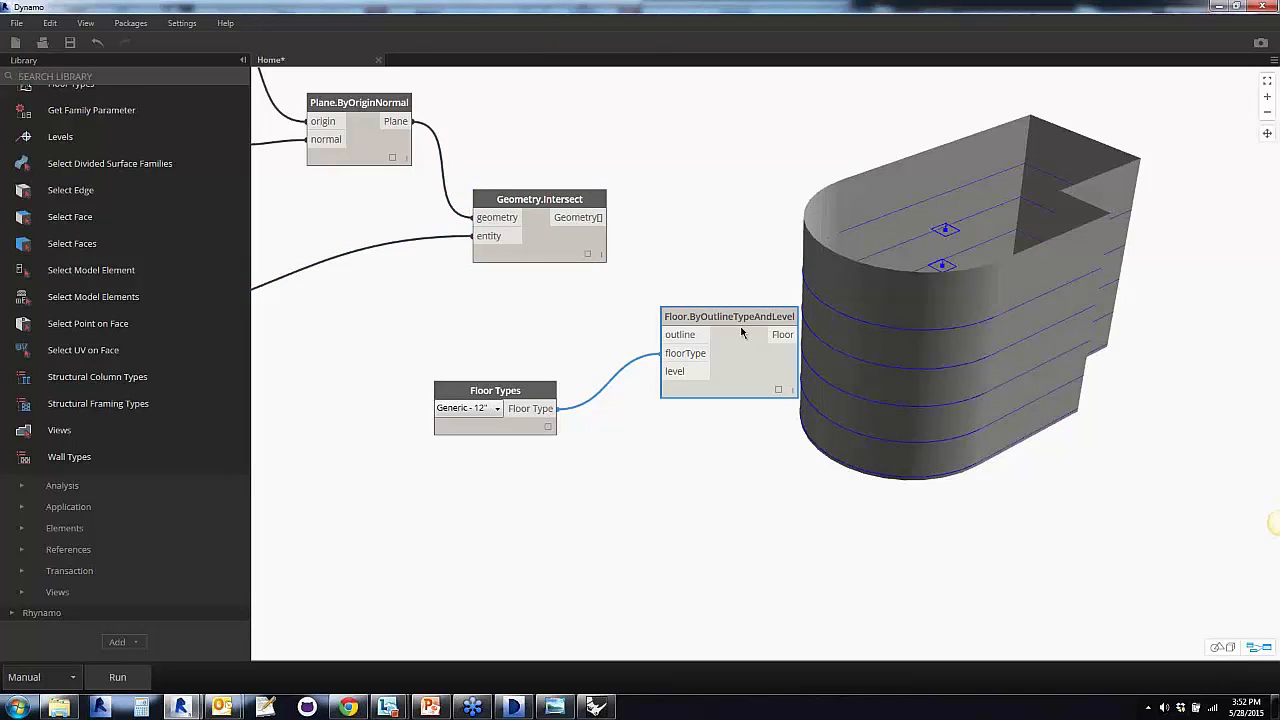
Move the Floor.ByOutlineTypeAndLevel node farther away from the Floor Types node to open up space between them
drag(741, 333, 842, 430)
click(808, 514)
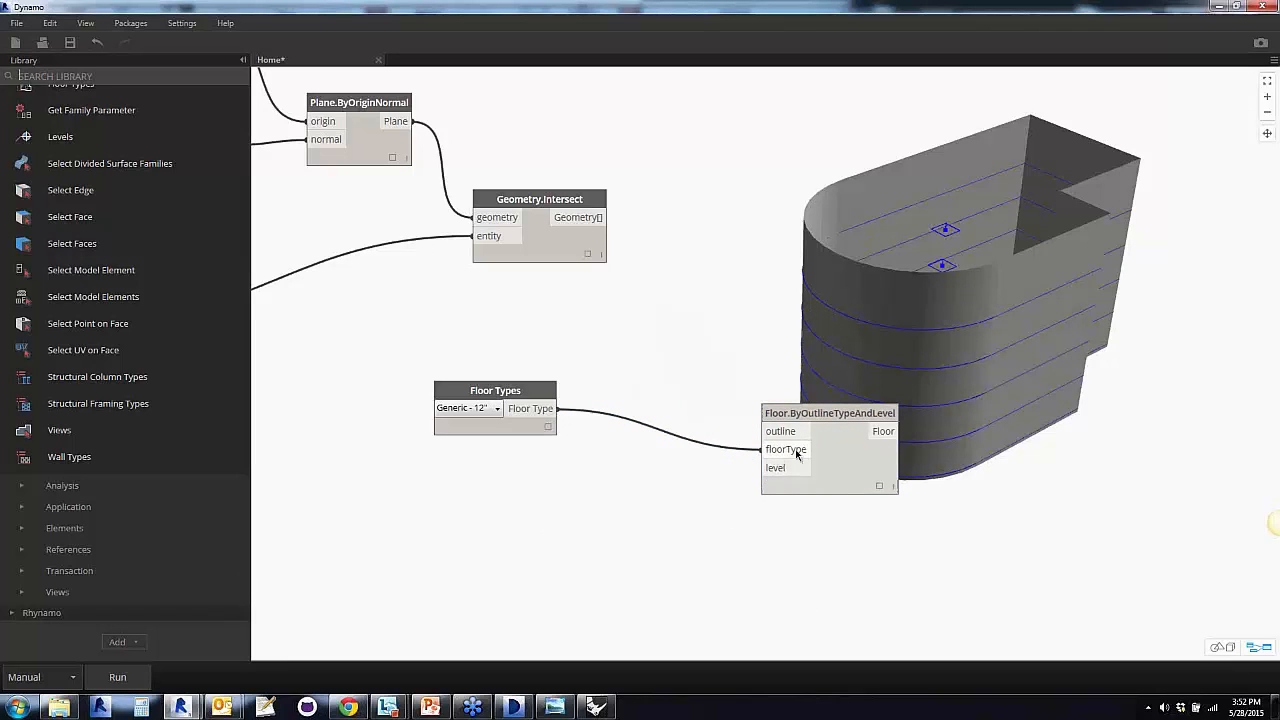
drag(849, 480, 934, 491)
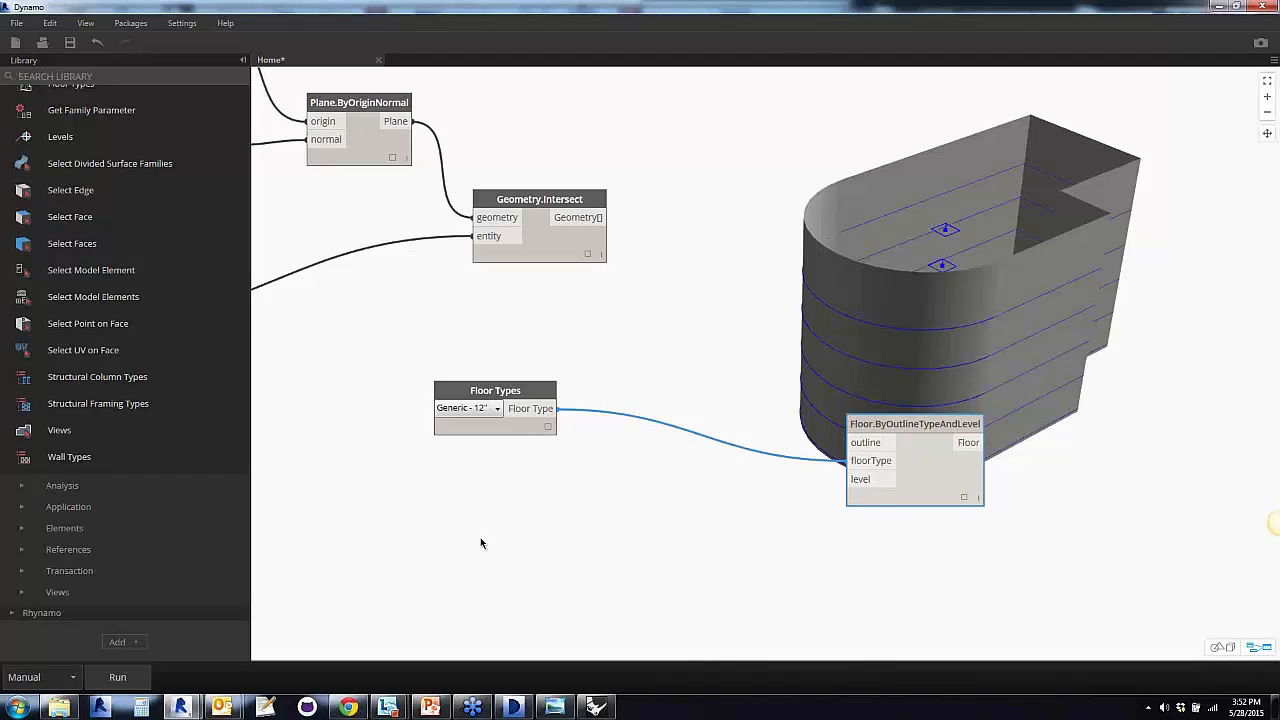
Try a Levels node from the Revit selection nodes beside Floor Types, and delete it from the graph
middle_drag(391, 459, 853, 451)
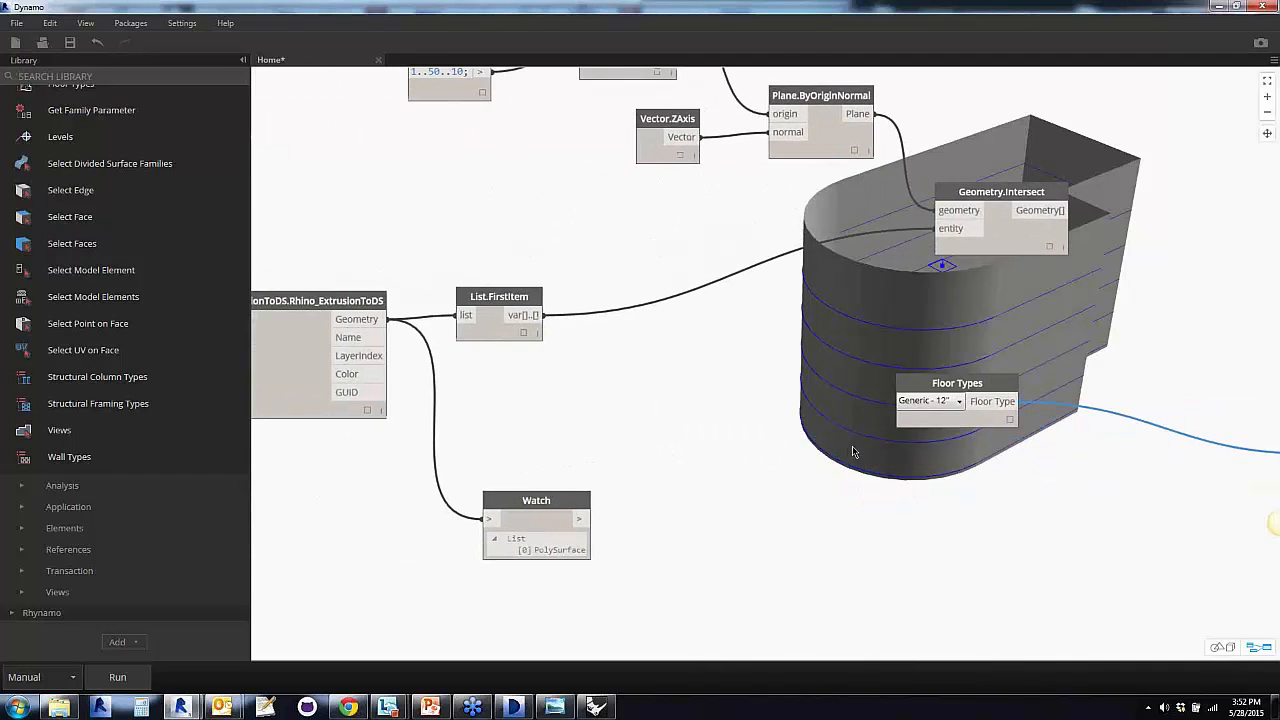
scroll(1020, 550, down, 1)
scroll(1021, 552, down, 1)
middle_drag(1021, 552, 826, 520)
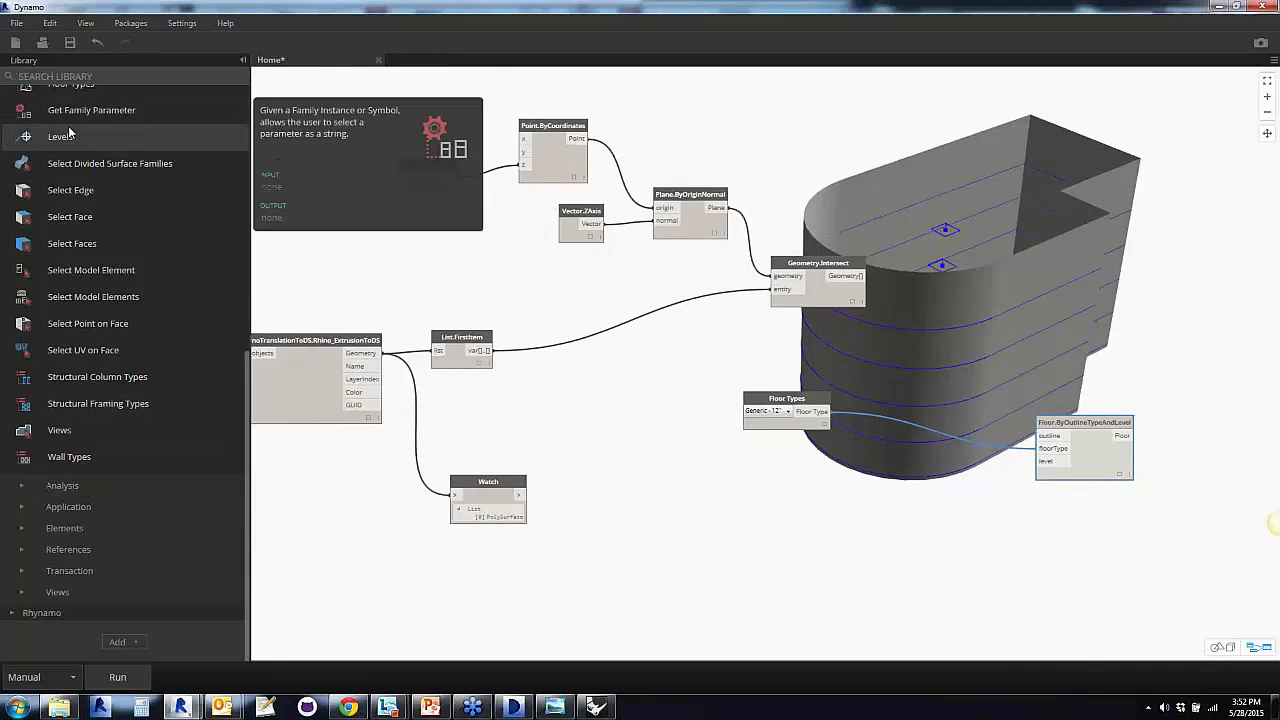
scroll(52, 345, up, 5)
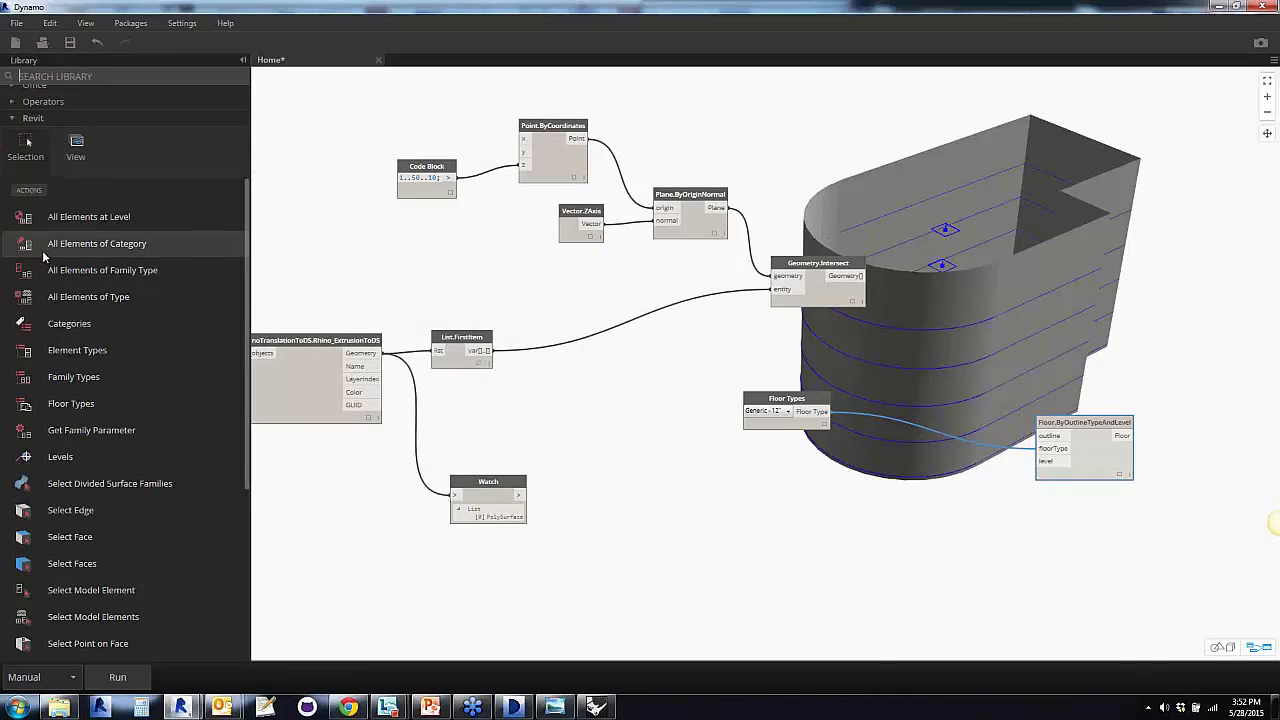
click(60, 456)
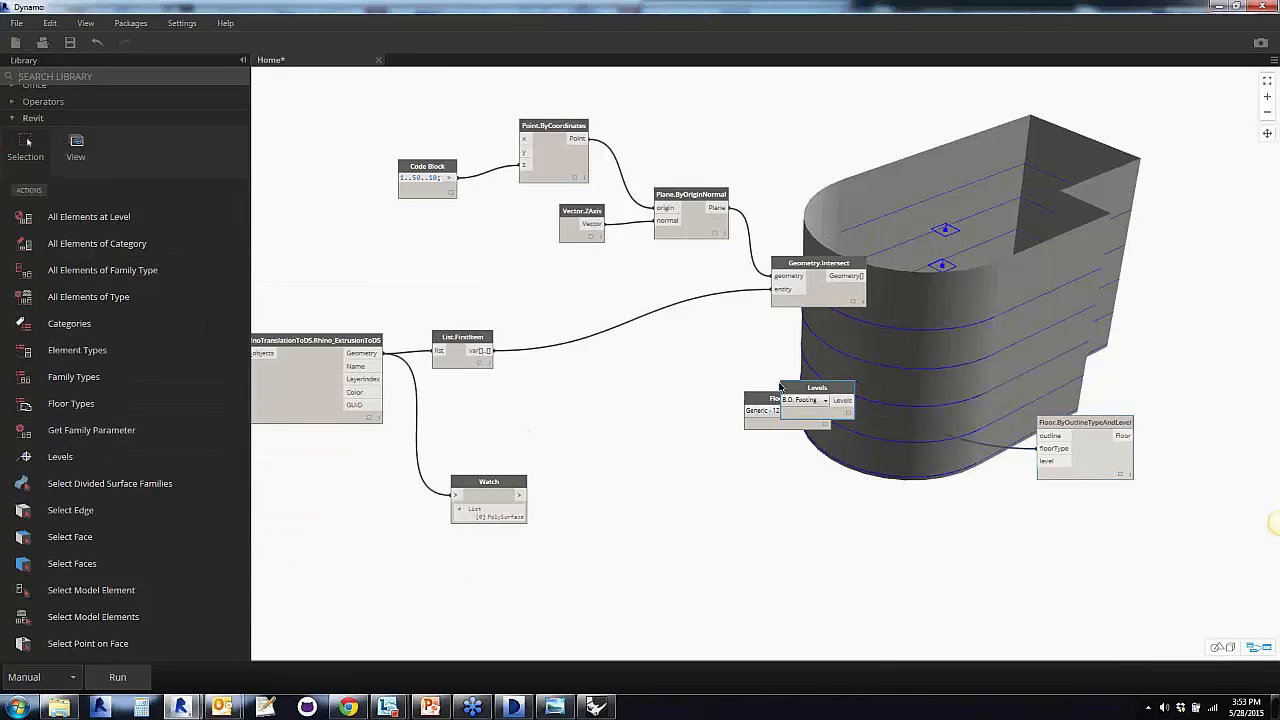
drag(781, 387, 668, 392)
scroll(688, 393, up, 5)
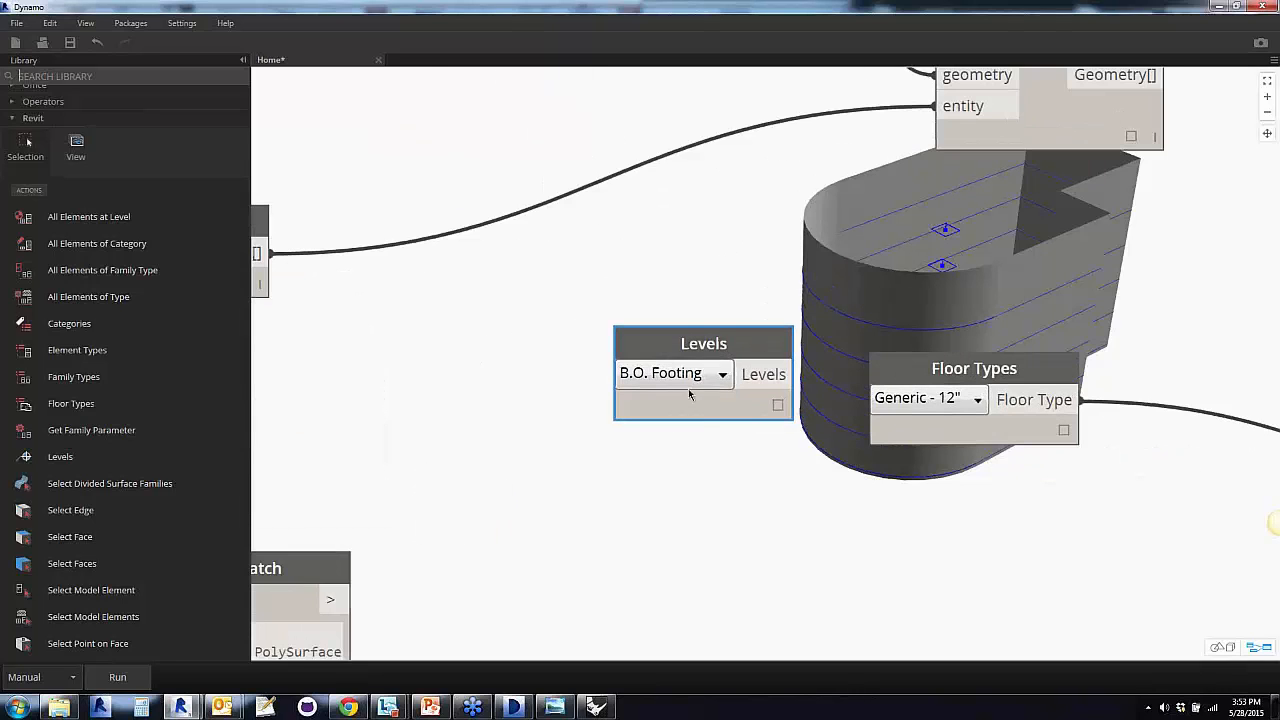
right_click(704, 414)
click(732, 423)
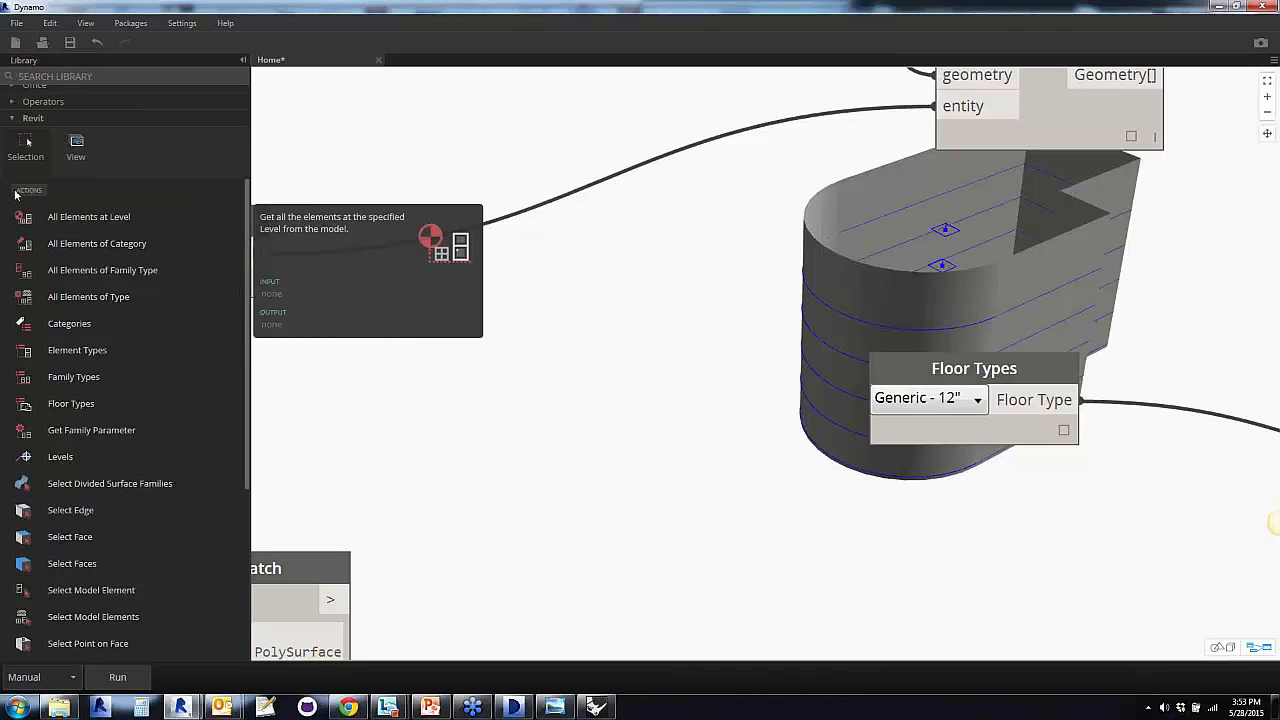
Add a Level.ByElevation node from the Revit level element nodes in the library
click(26, 145)
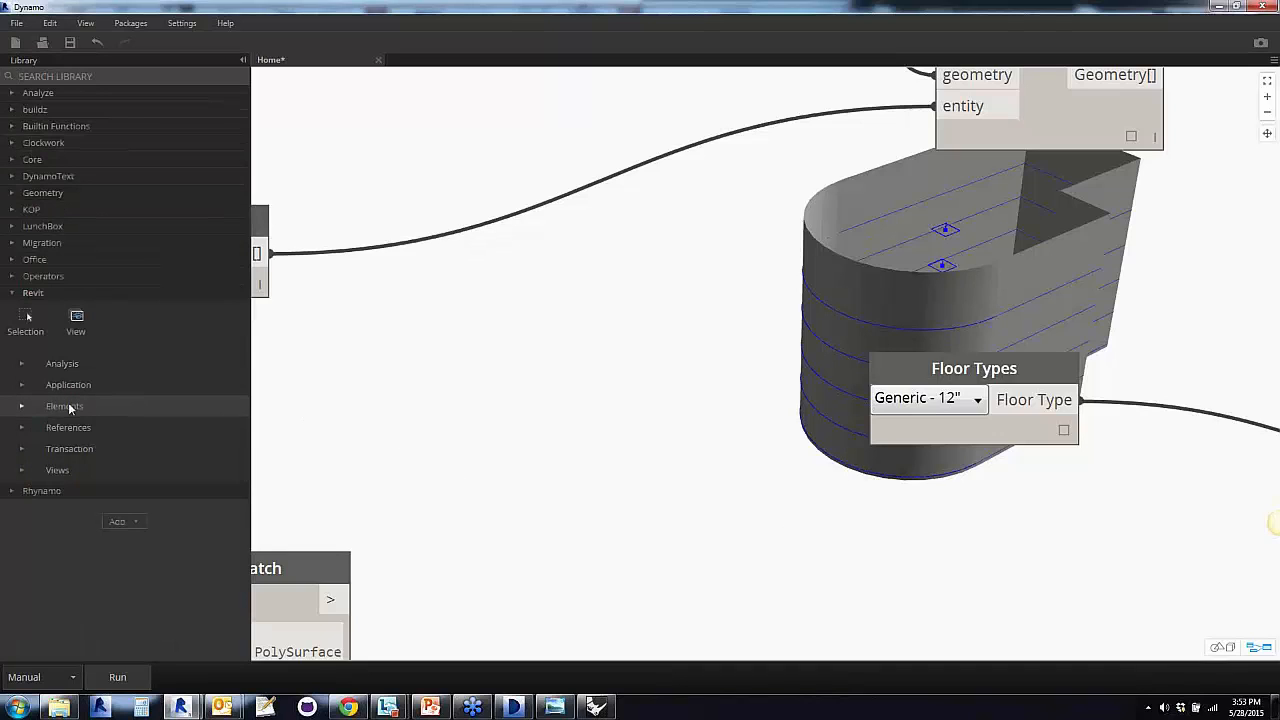
click(22, 407)
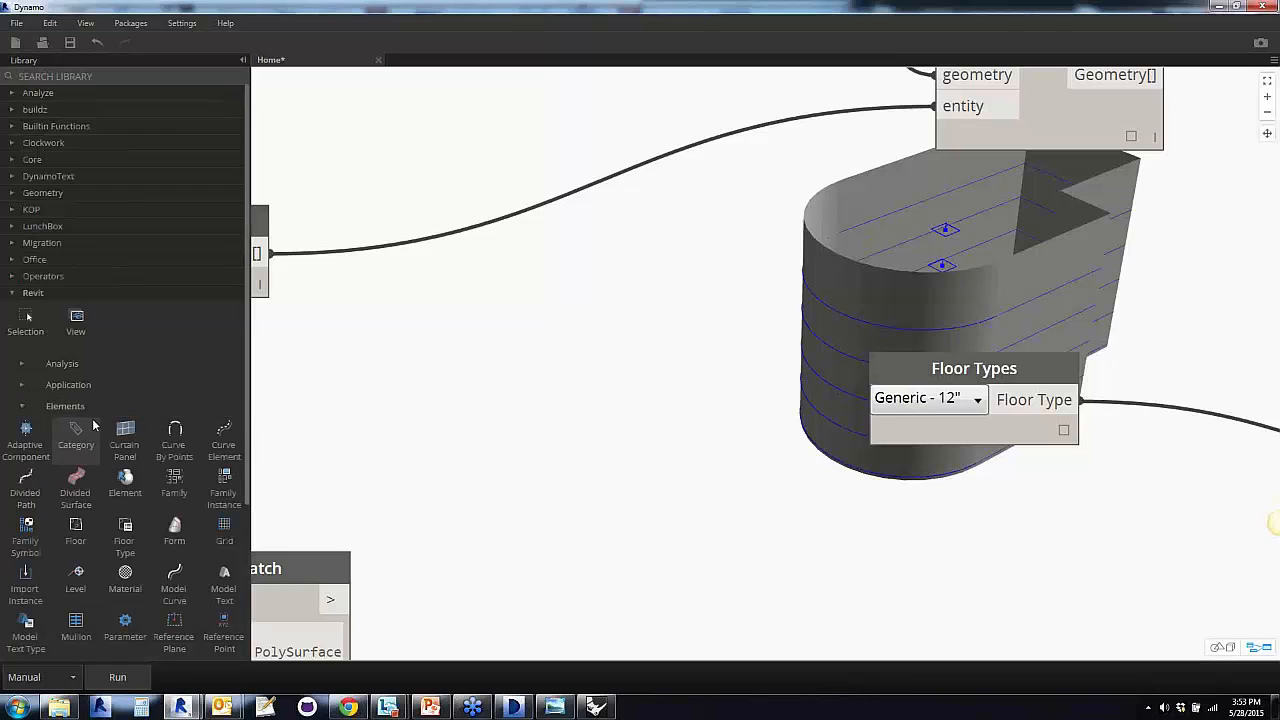
scroll(72, 409, down, 3)
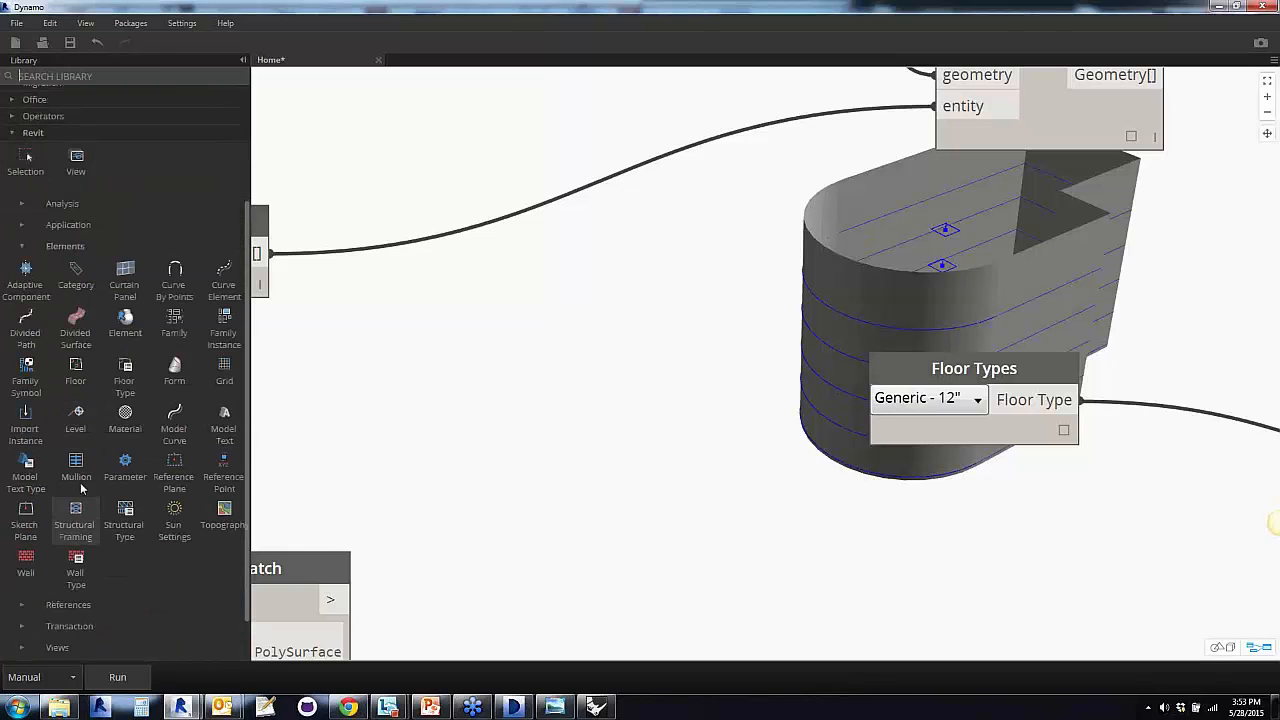
click(77, 425)
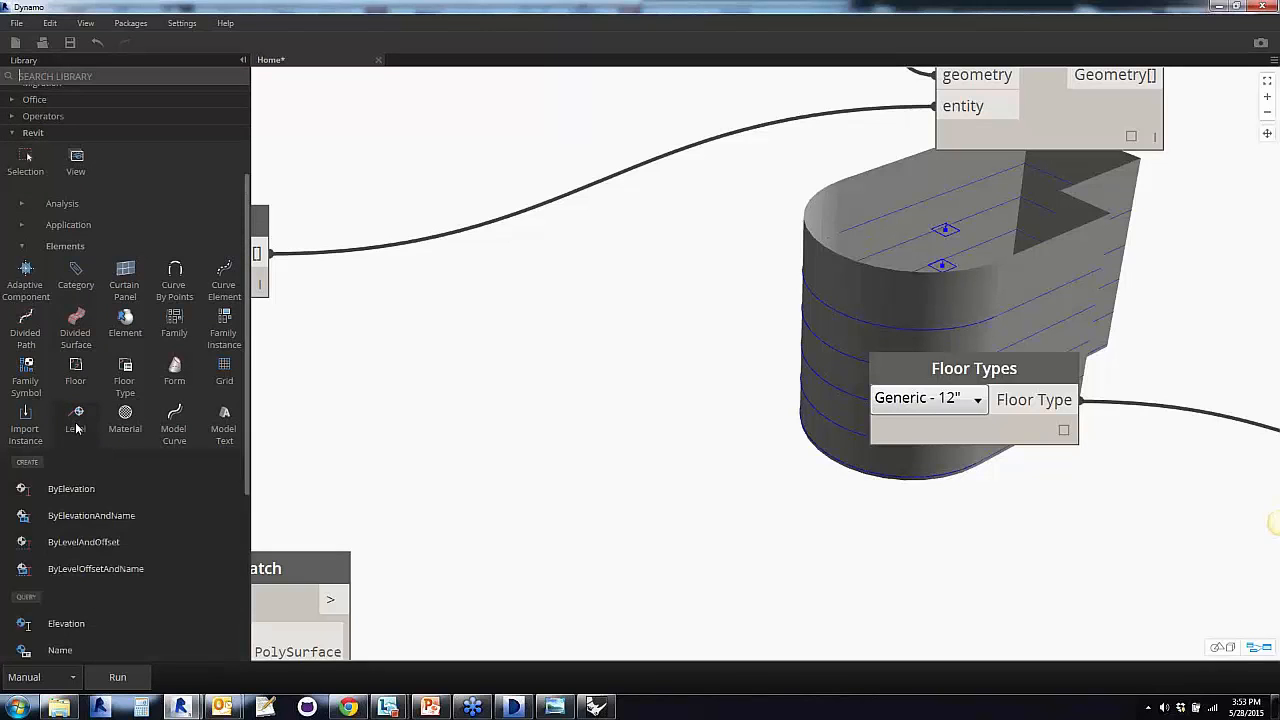
mouse_move(110, 541)
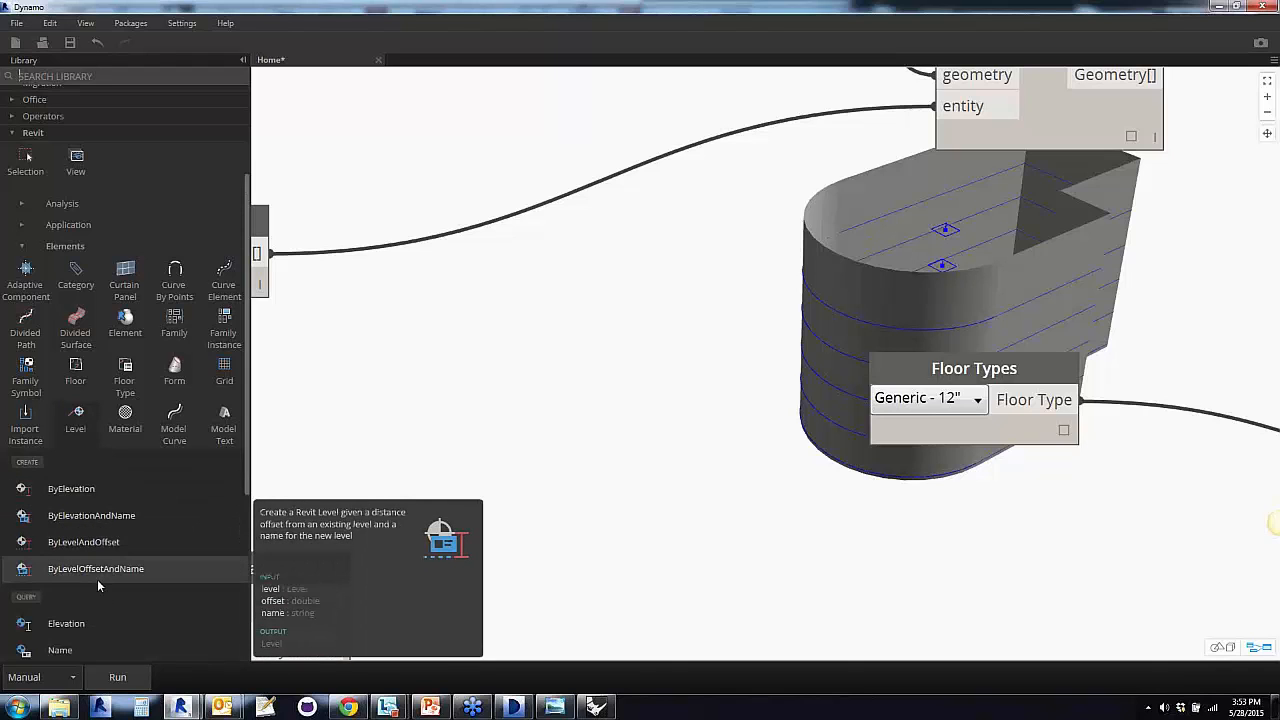
click(82, 490)
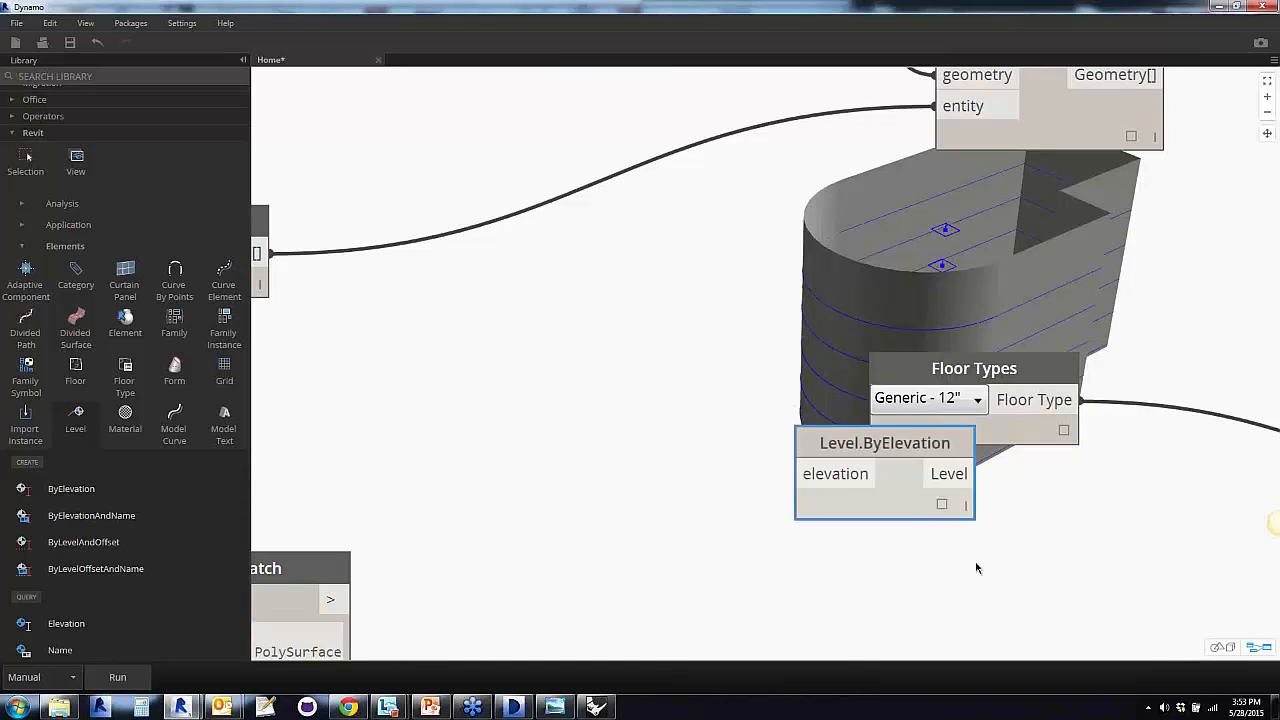
Position the Level.ByElevation node below the Floor Types node, clear of it
click(945, 545)
scroll(871, 549, down, 3)
middle_drag(871, 549, 685, 414)
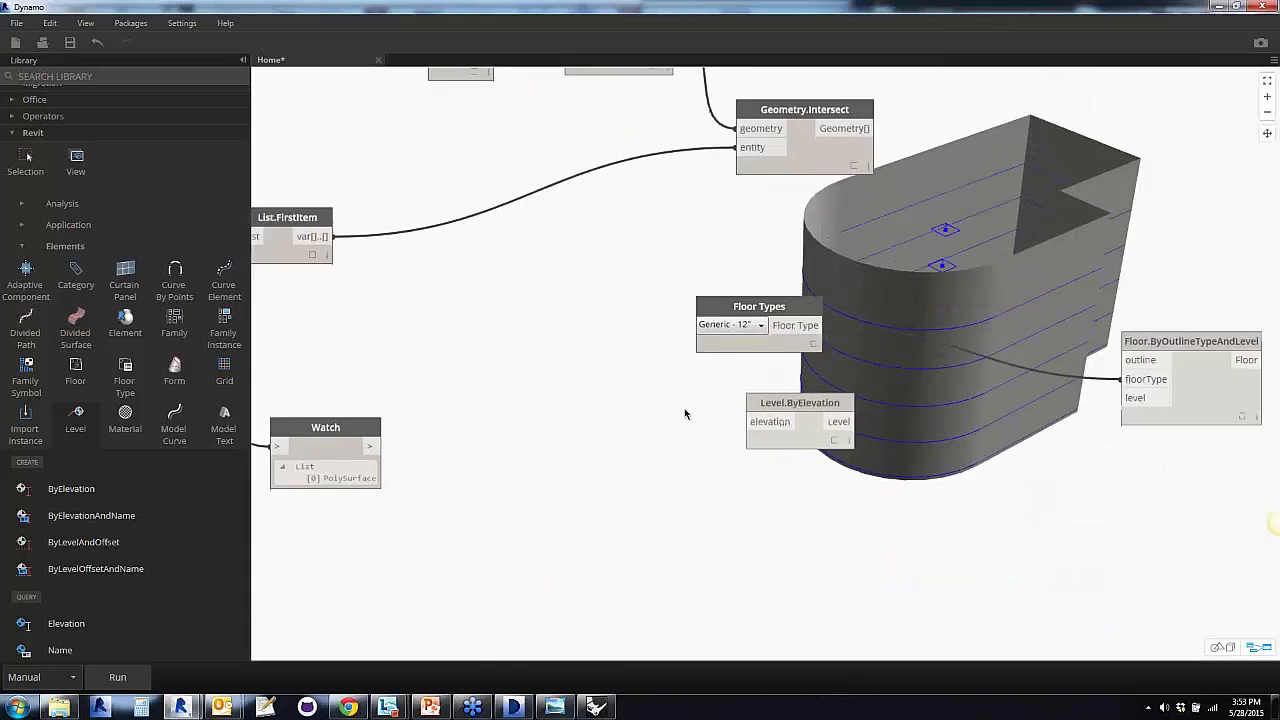
scroll(788, 478, up, 3)
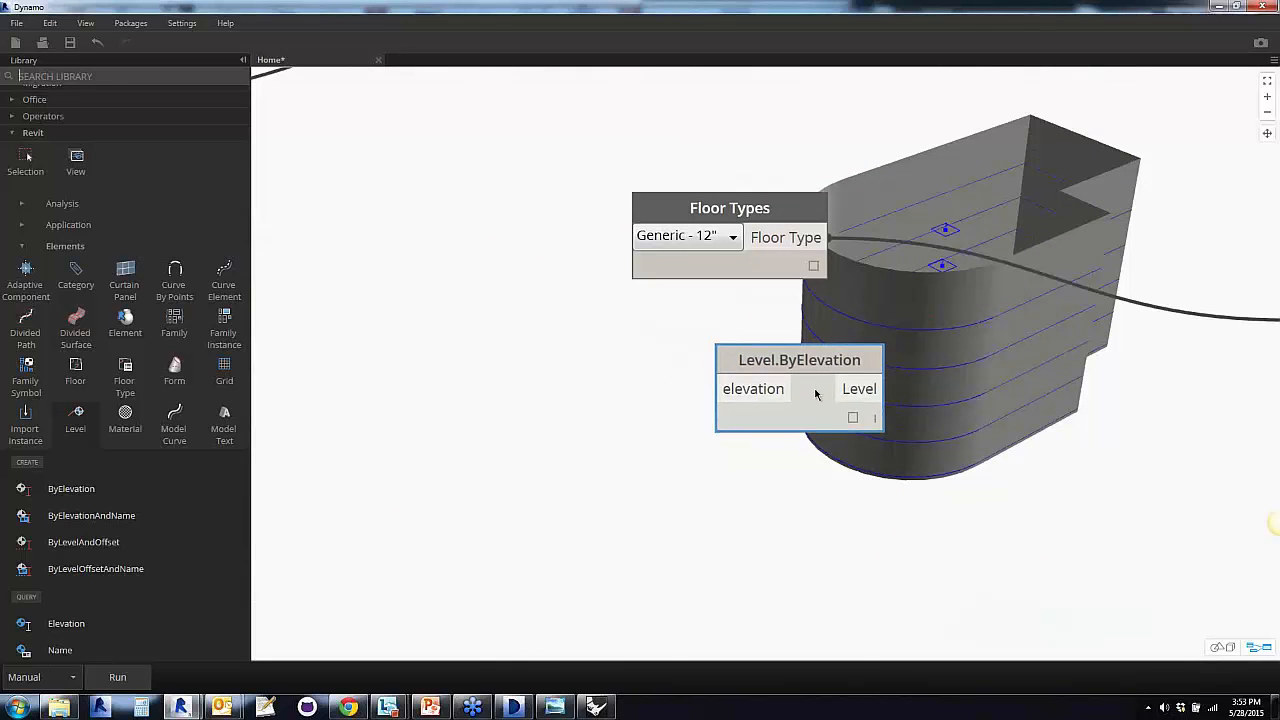
drag(817, 389, 842, 401)
click(714, 534)
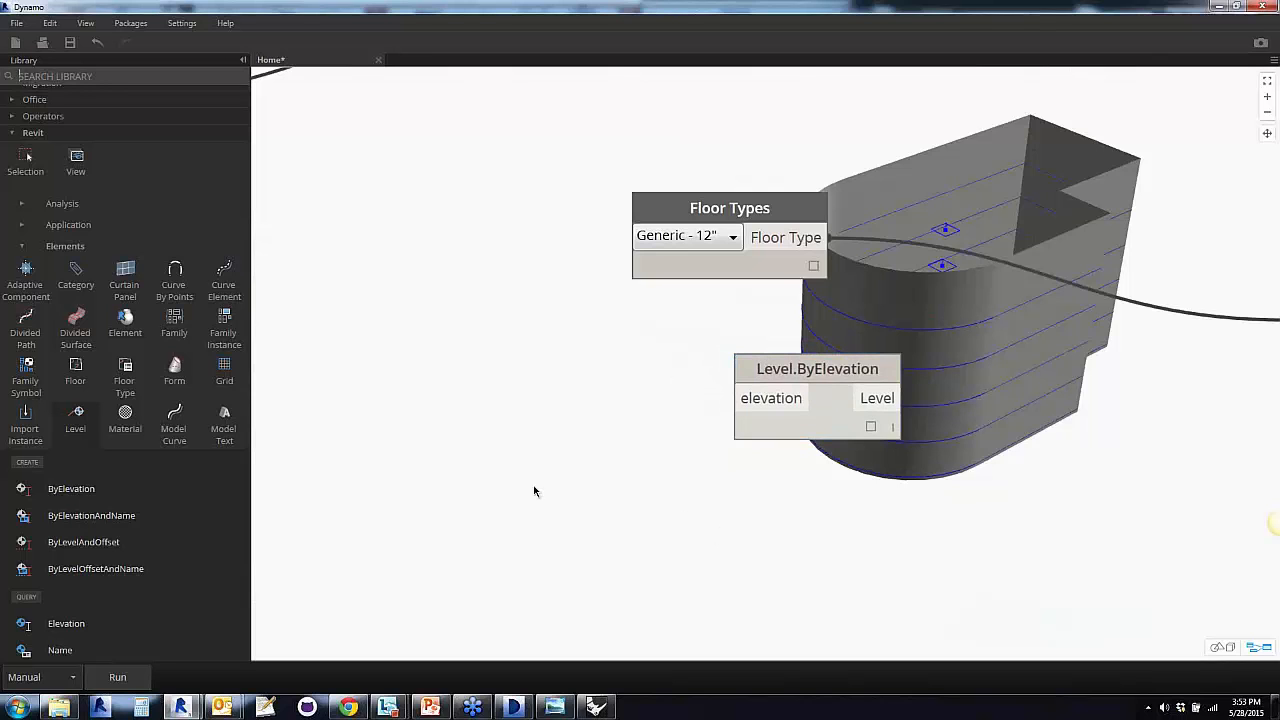
Rearrange the Code Block, Point.ByCoordinates and Plane.ByOriginNormal nodes to tidy the upstream part of the graph
scroll(534, 491, down, 2)
middle_drag(537, 486, 846, 586)
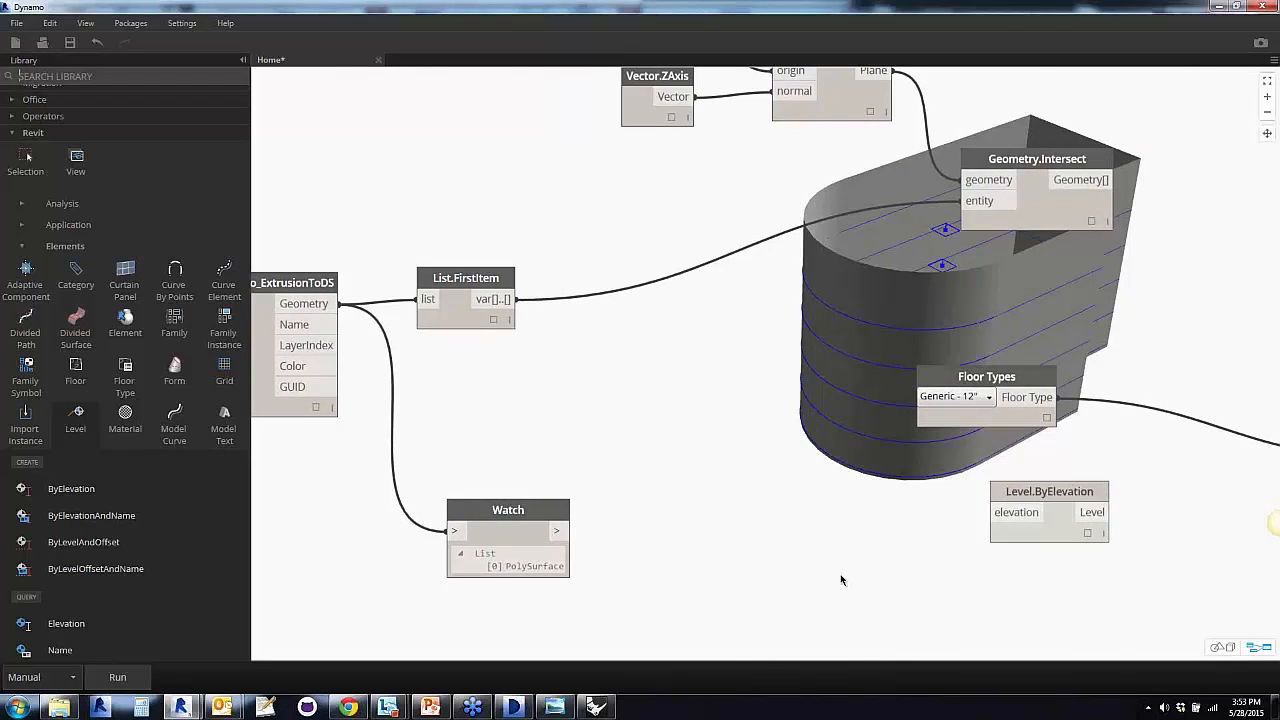
scroll(841, 580, down, 2)
drag(479, 126, 518, 208)
middle_drag(592, 93, 600, 180)
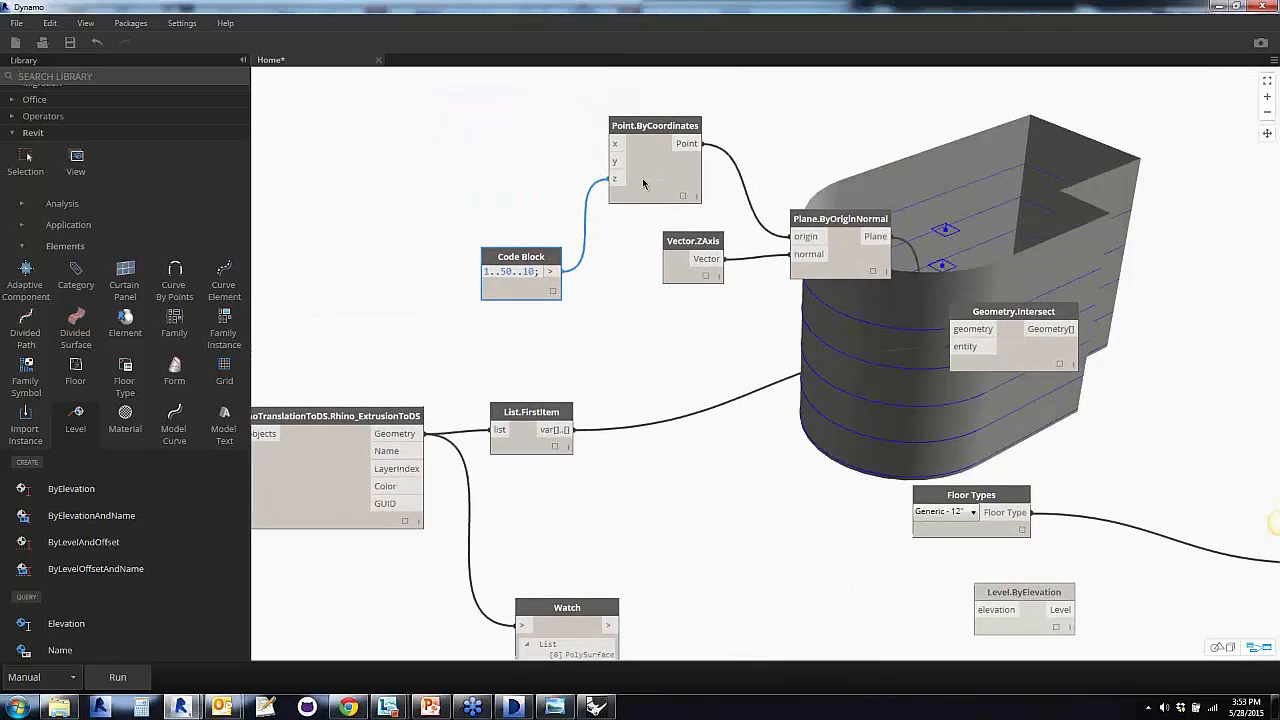
drag(646, 185, 681, 200)
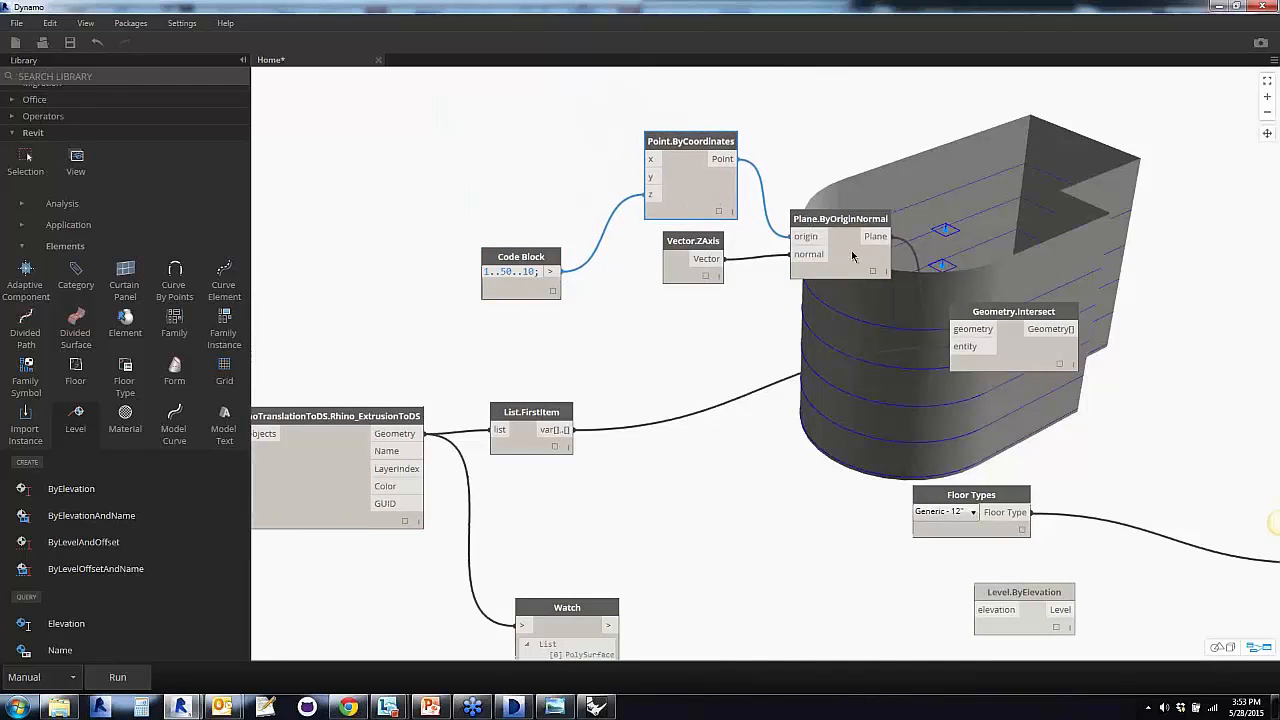
drag(851, 254, 846, 231)
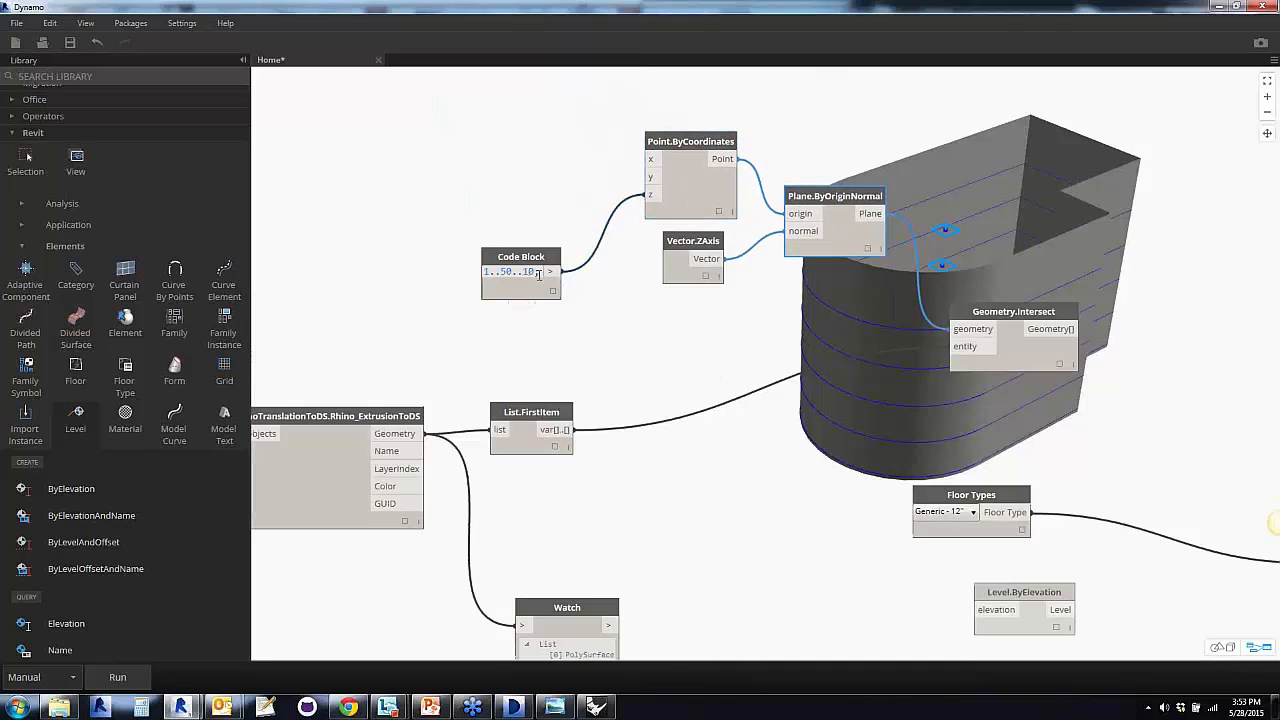
Connect the 1..50..10 Code Block's output to the elevation input of Level.ByElevation, and run the graph with that node's preview open
drag(550, 272, 978, 611)
middle_drag(855, 622, 594, 365)
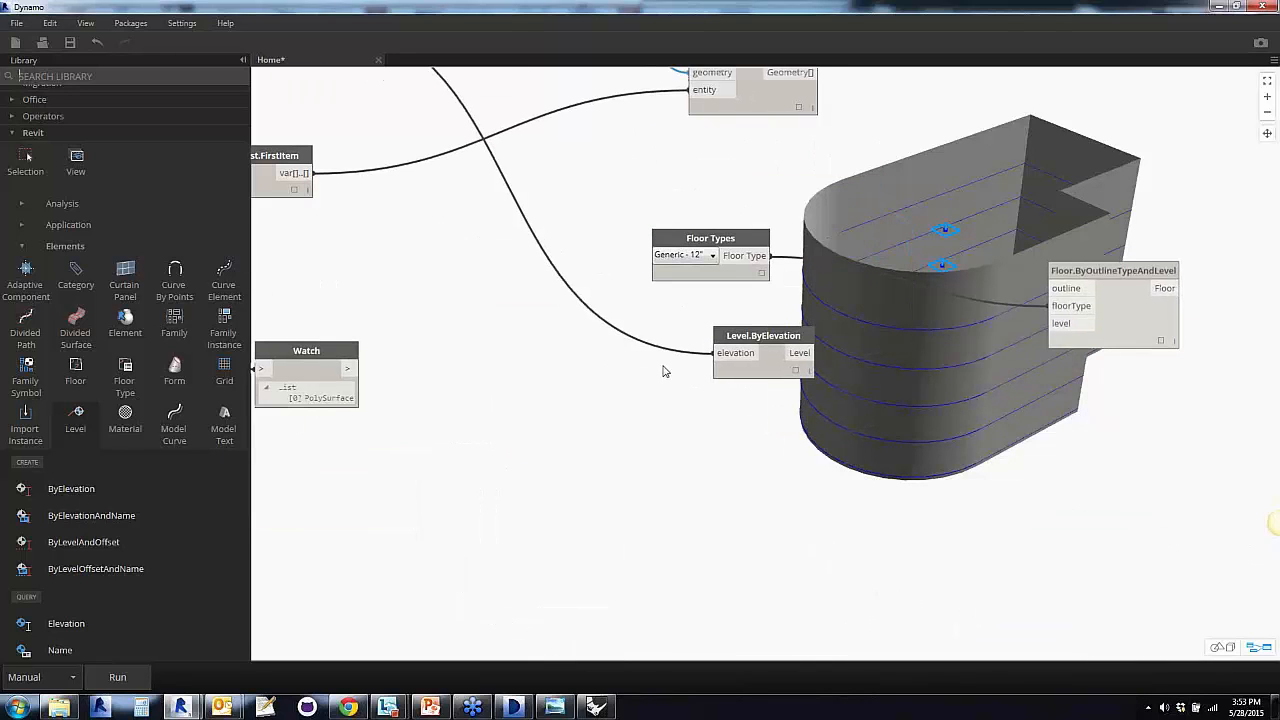
click(789, 377)
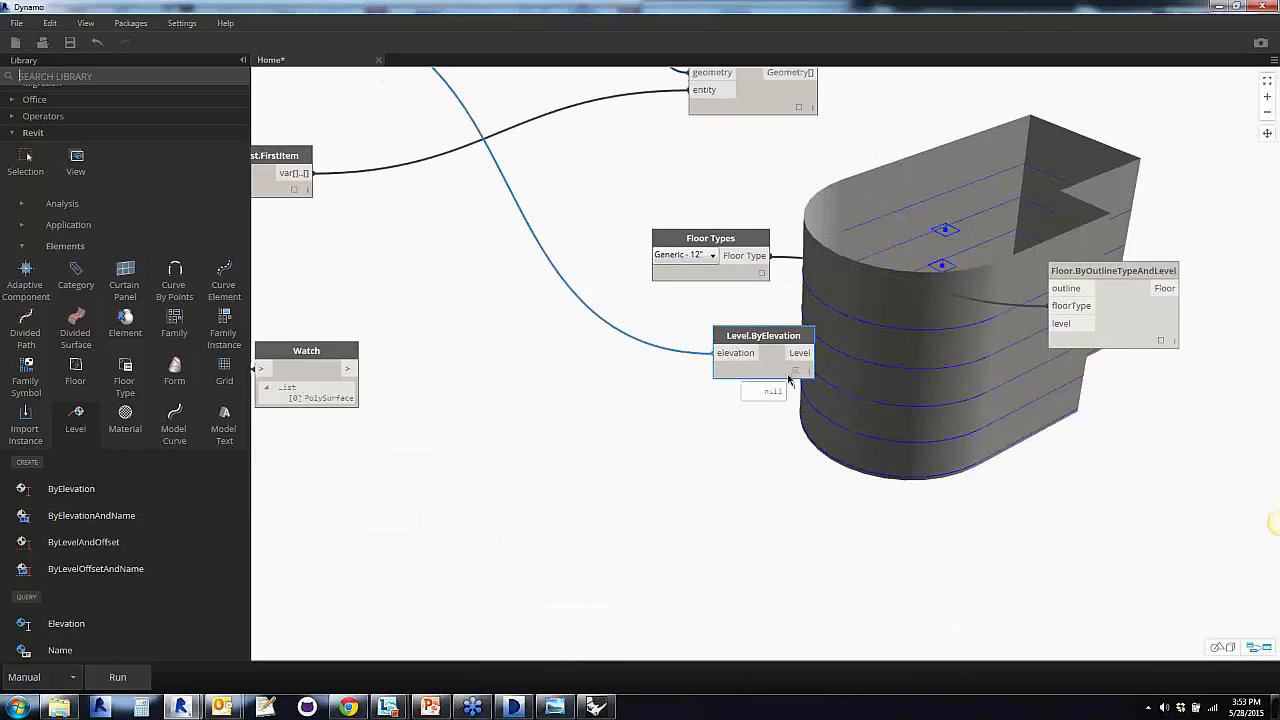
click(117, 677)
mouse_move(713, 428)
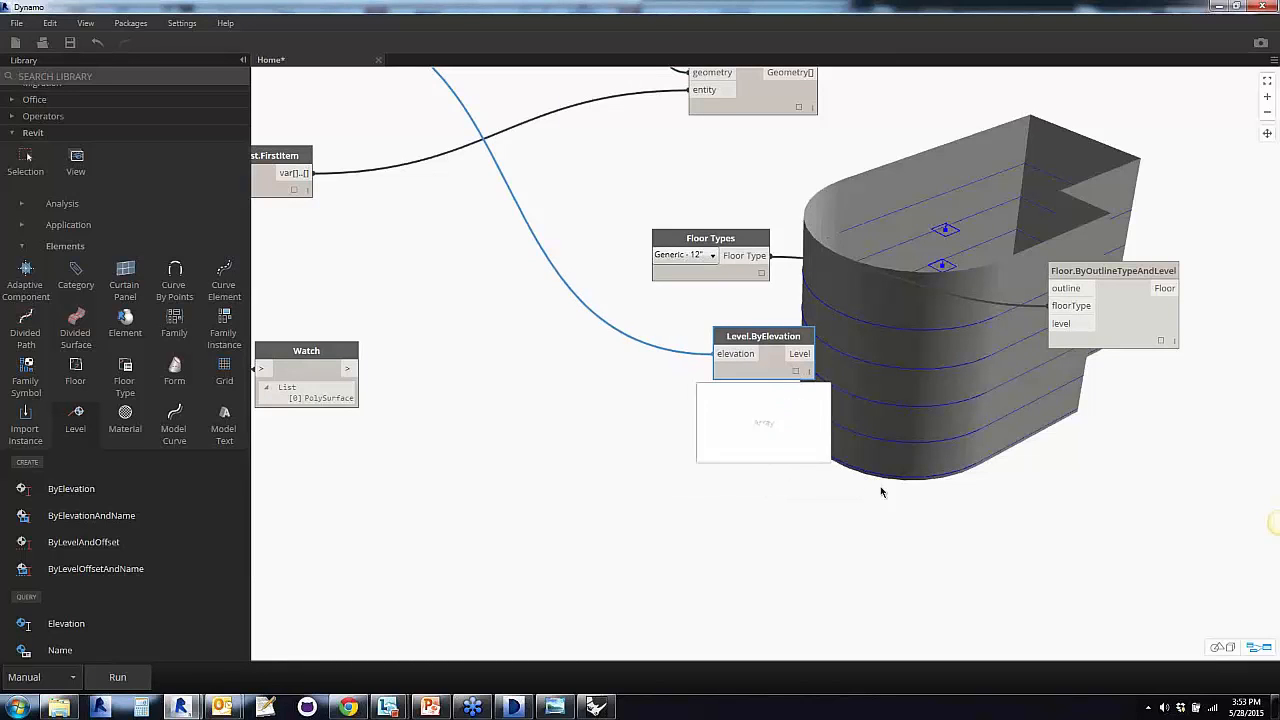
click(876, 535)
Connect Level.ByElevation's output to the level input of Floor.ByOutlineTypeAndLevel, and stack Floor Types and Level.ByElevation closer beside the floor node
drag(812, 353, 1040, 325)
click(1044, 324)
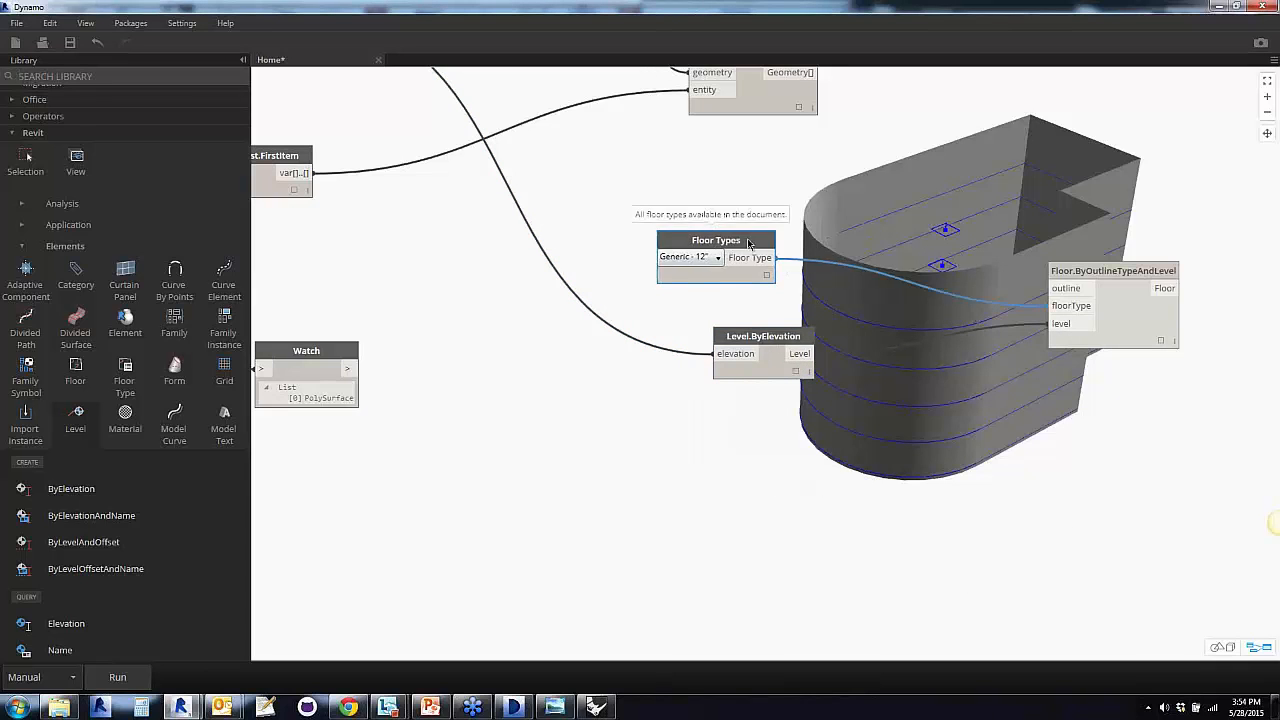
drag(730, 241, 819, 277)
drag(731, 340, 829, 434)
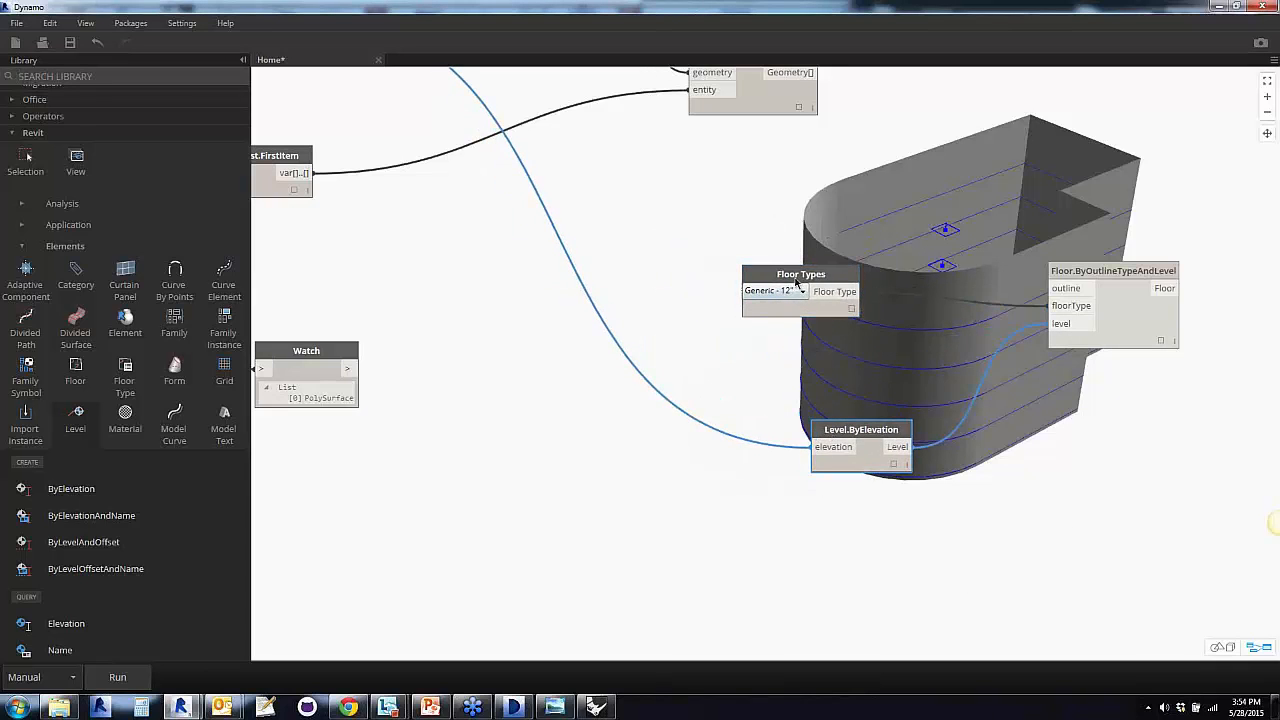
drag(800, 276, 870, 335)
drag(1110, 312, 1117, 337)
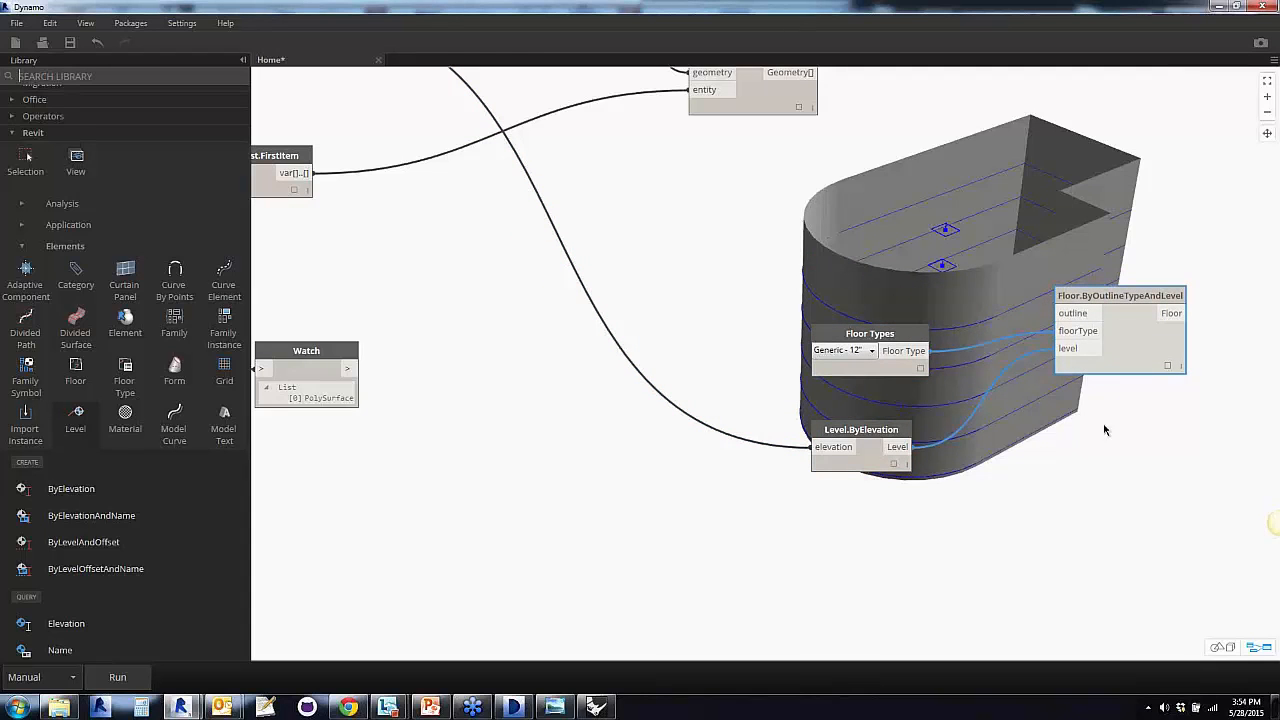
Preview the curve lists output by Geometry.Intersect, and move Floor.ByOutlineTypeAndLevel farther out to make room for another node
middle_drag(775, 256, 607, 356)
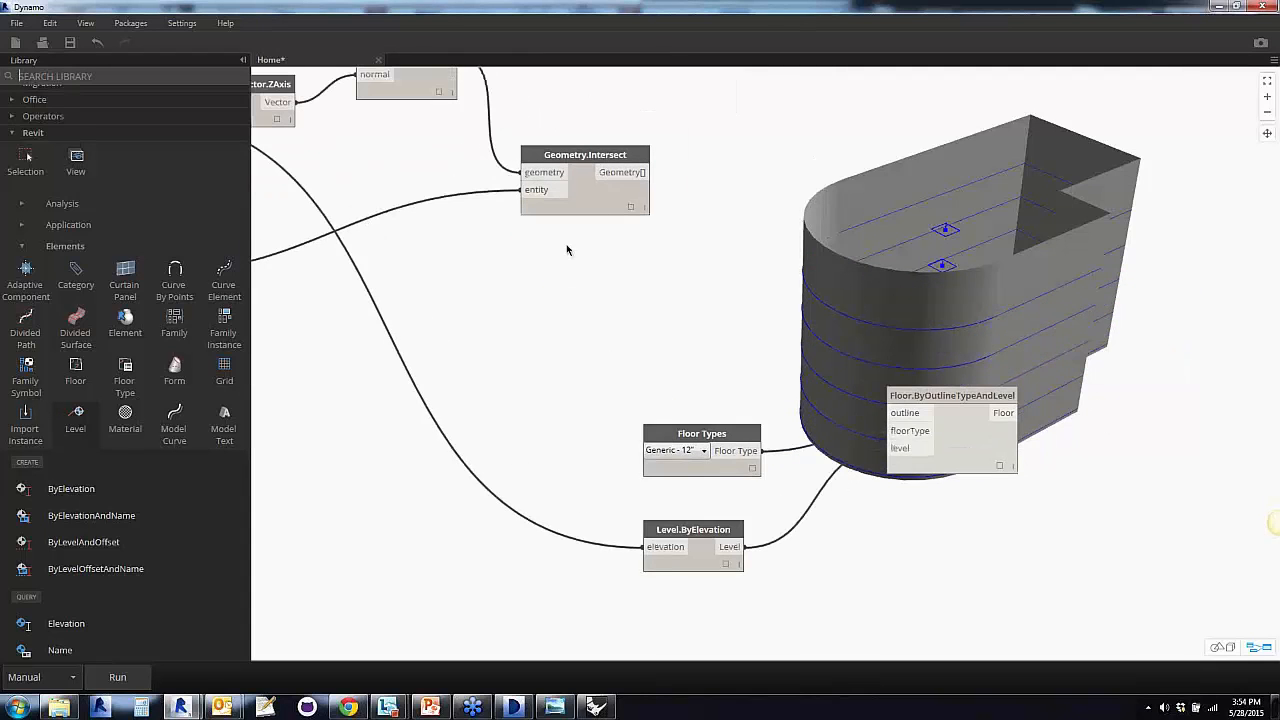
click(632, 208)
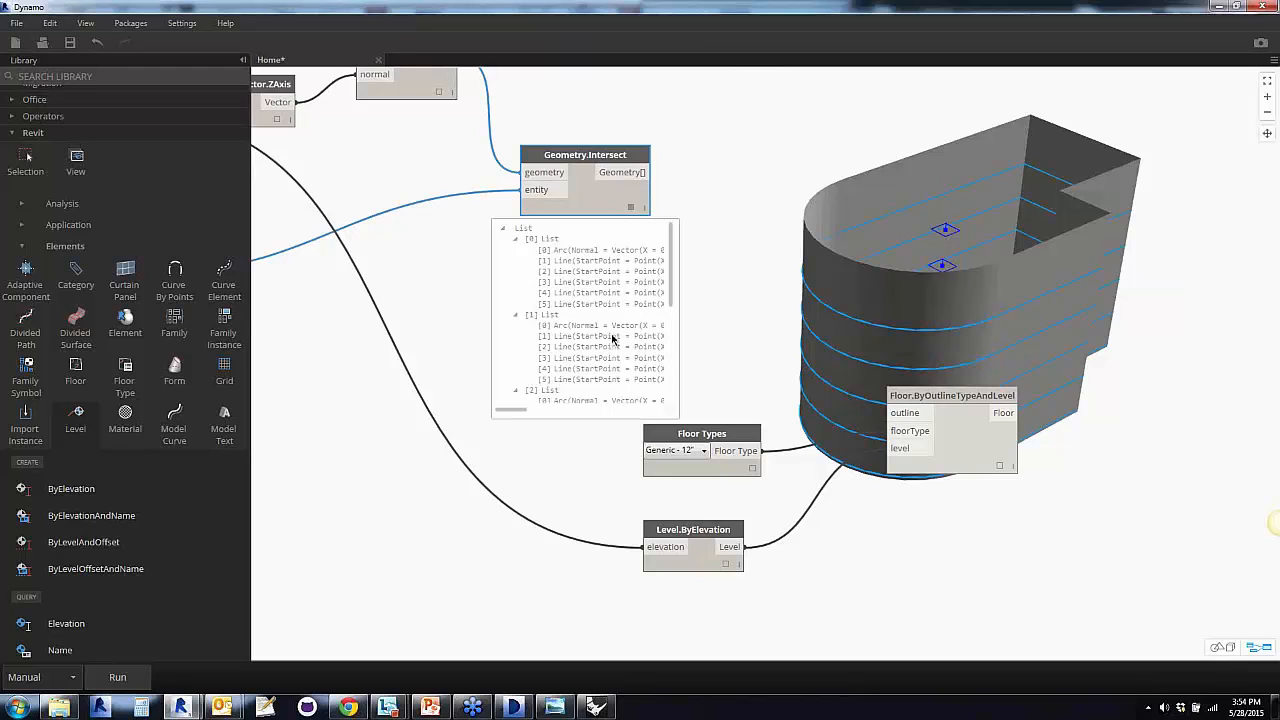
drag(950, 427, 1015, 423)
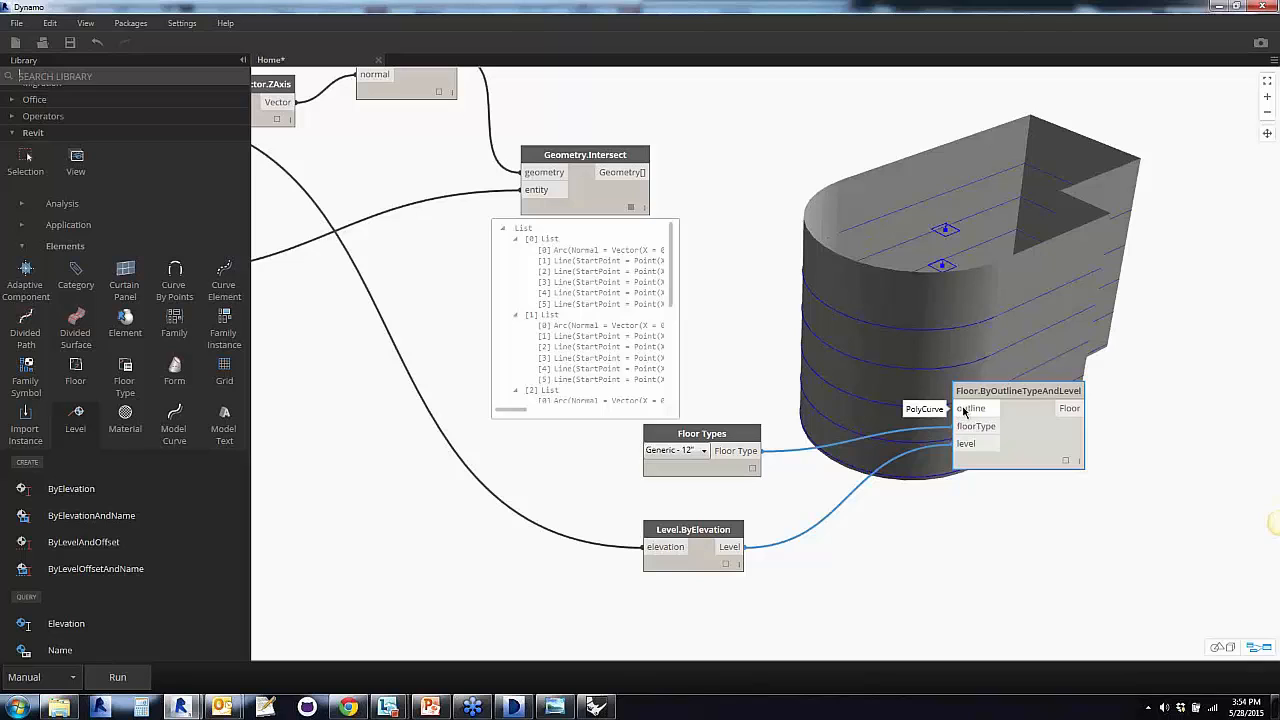
click(828, 348)
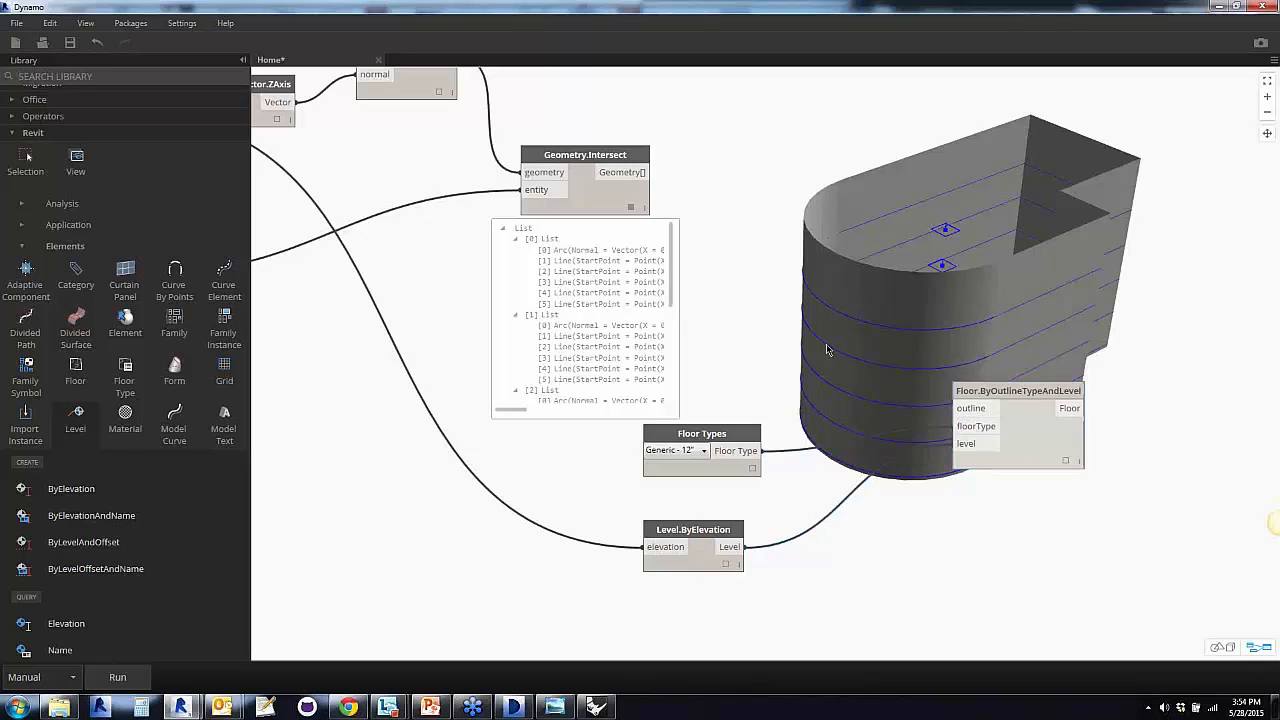
Search the library for polycurve and add a PolyCurve.ByJoinedCurves node above Floor Types
click(59, 76)
text(poly)
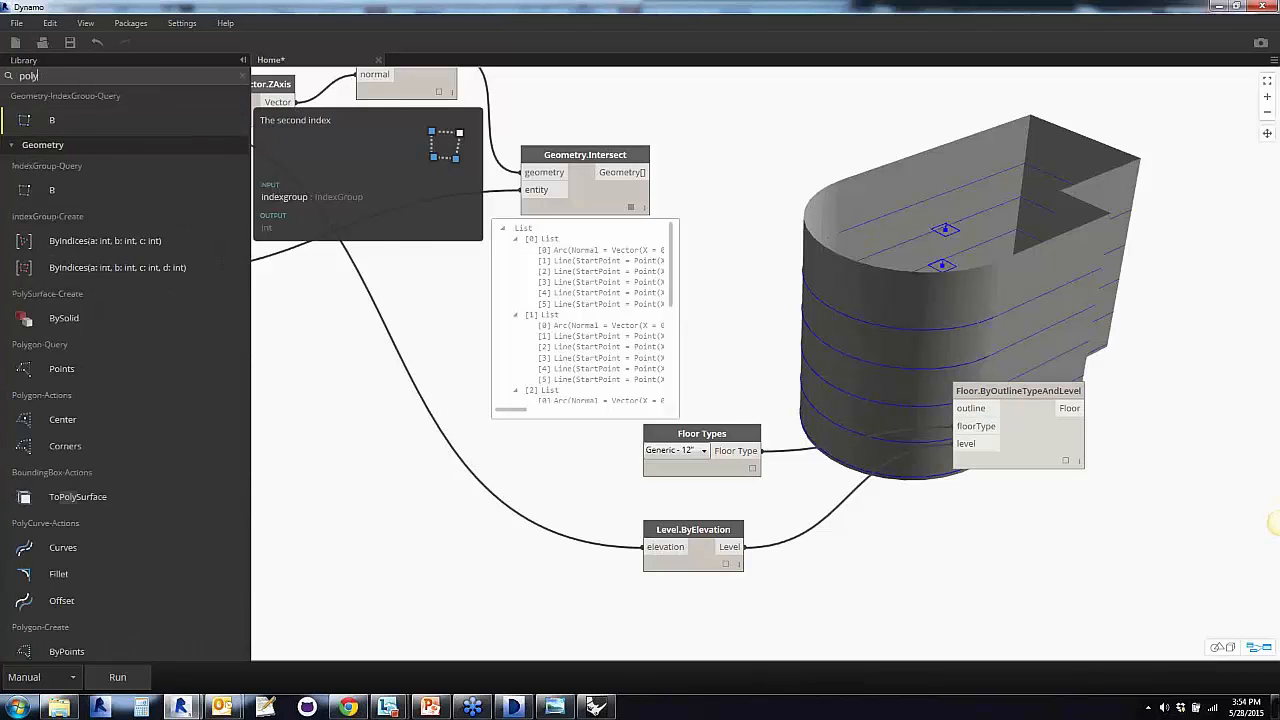
text(curve)
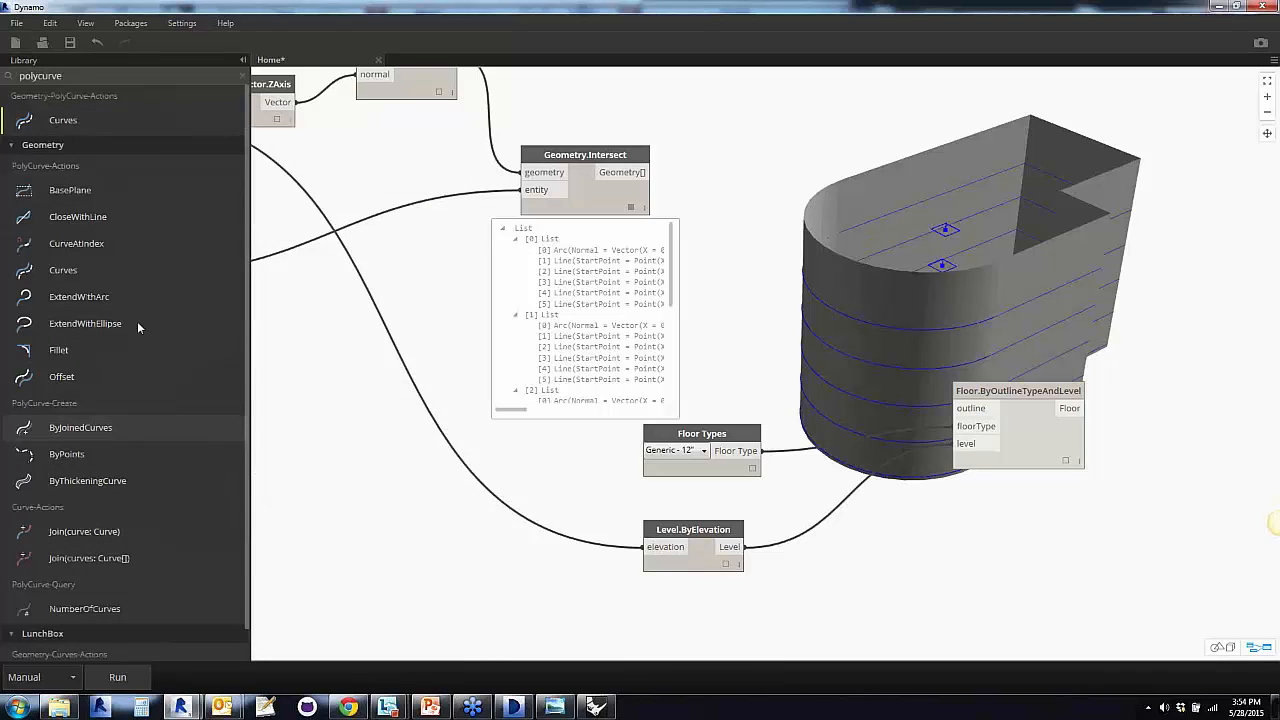
scroll(144, 478, down, 1)
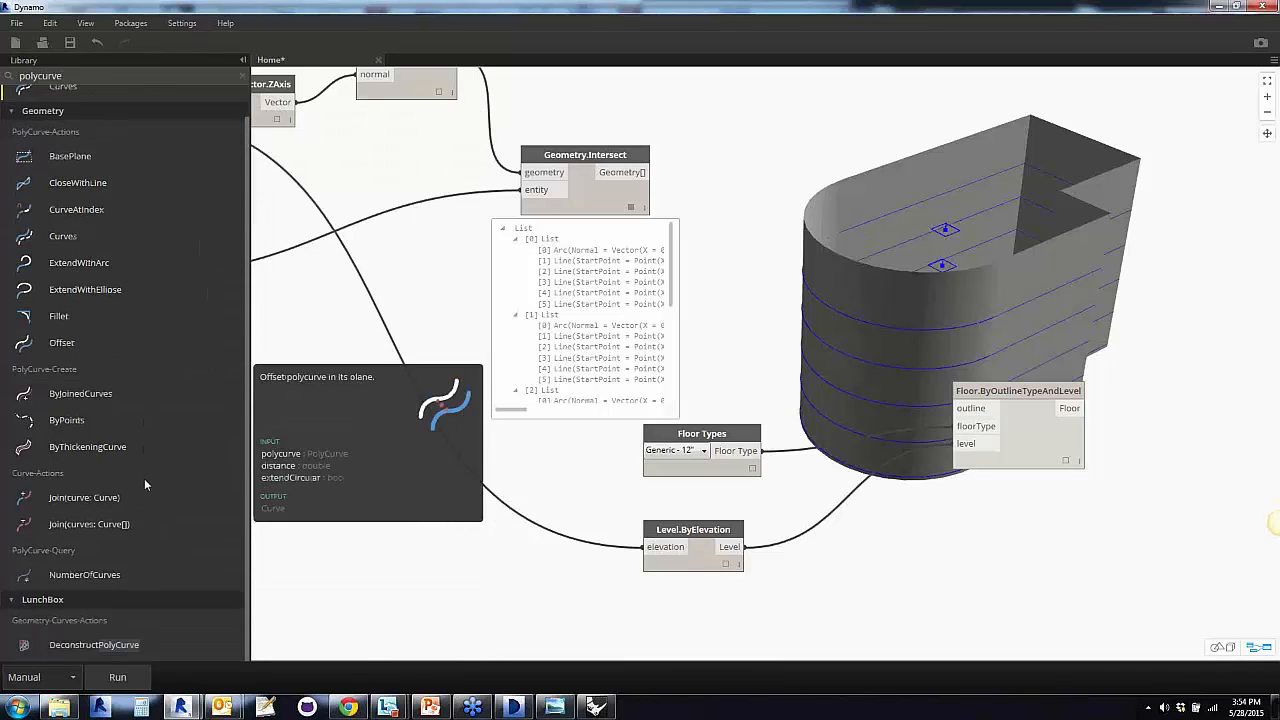
click(70, 397)
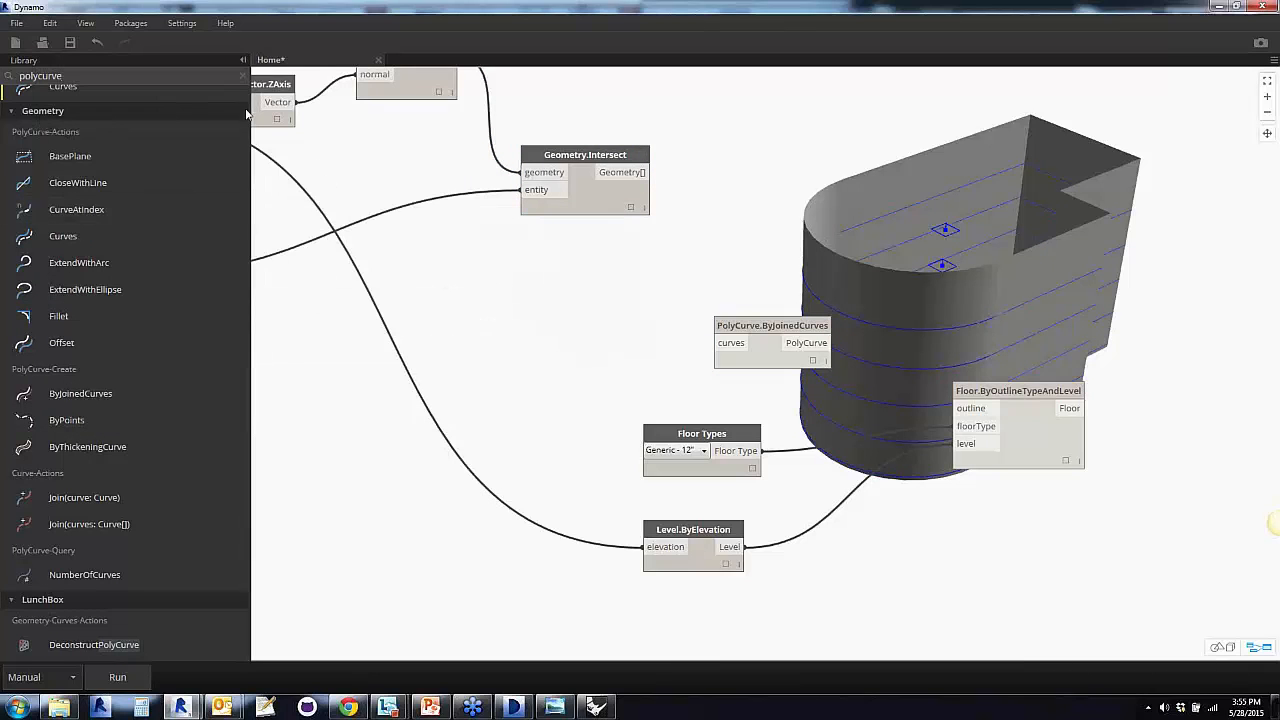
Clear the library search and browse the Geometry category to the PolyCurve creation nodes
click(242, 76)
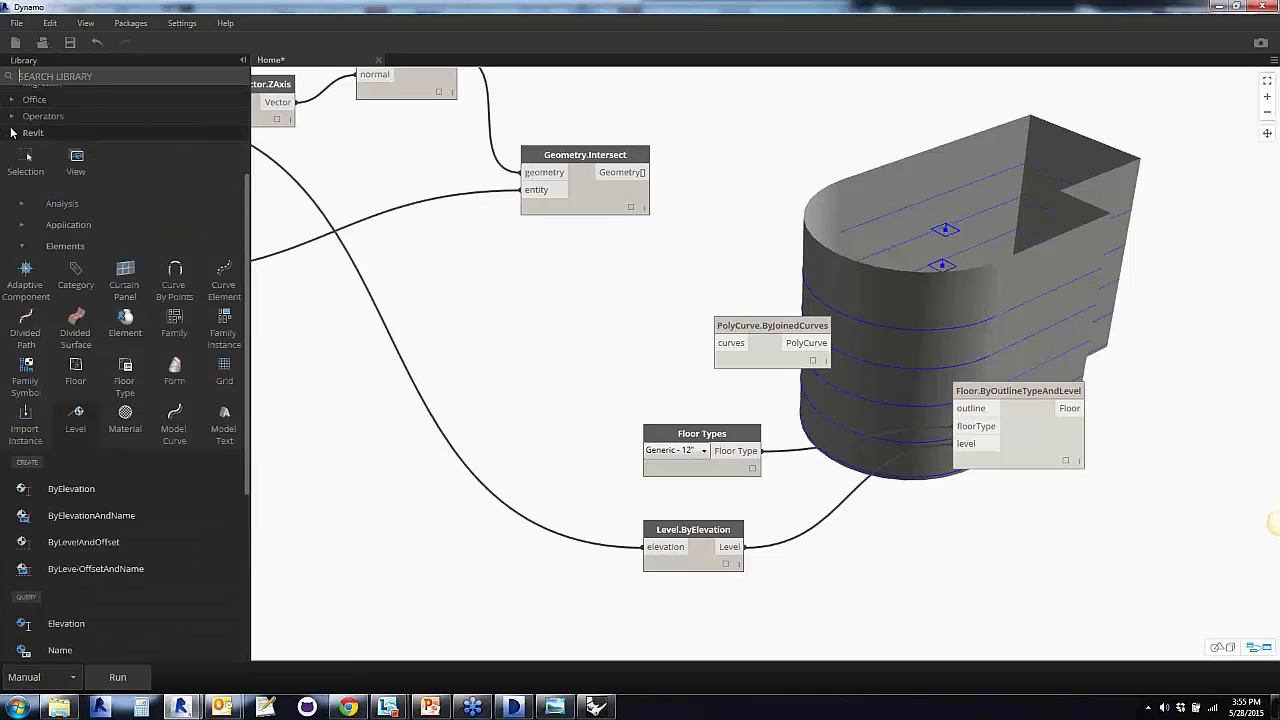
click(11, 134)
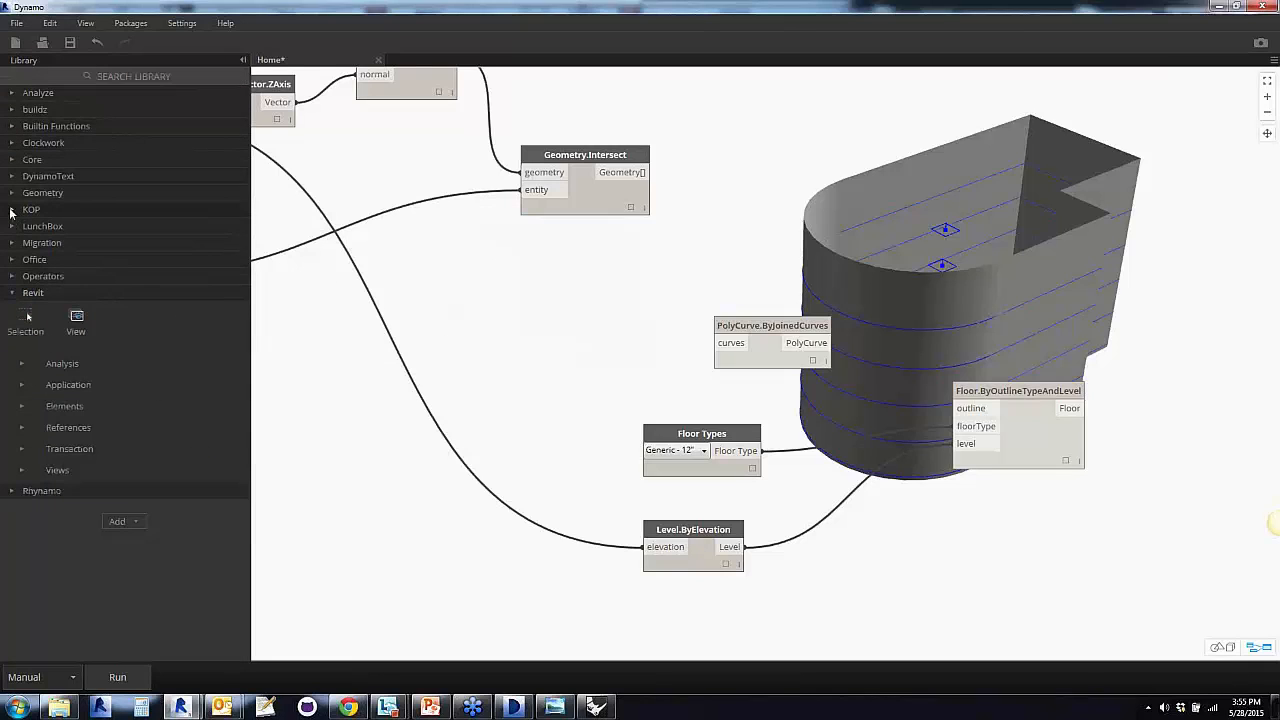
click(13, 194)
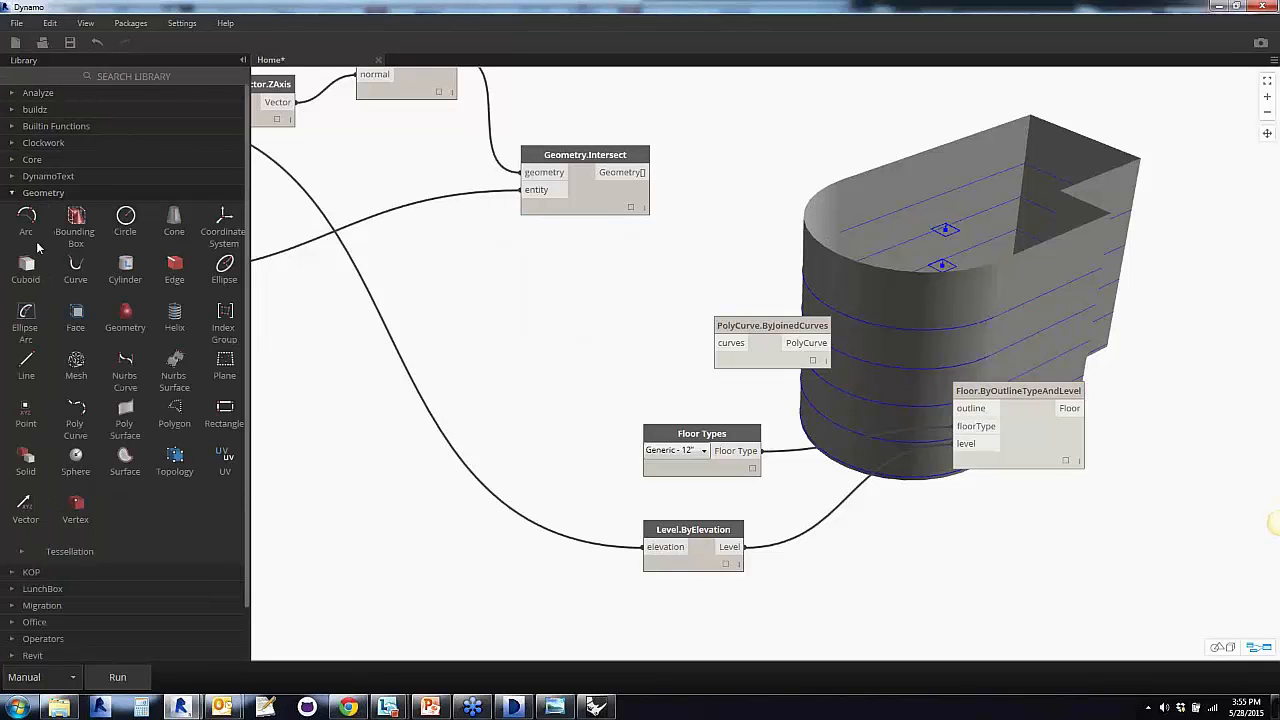
click(76, 418)
scroll(60, 400, down, 5)
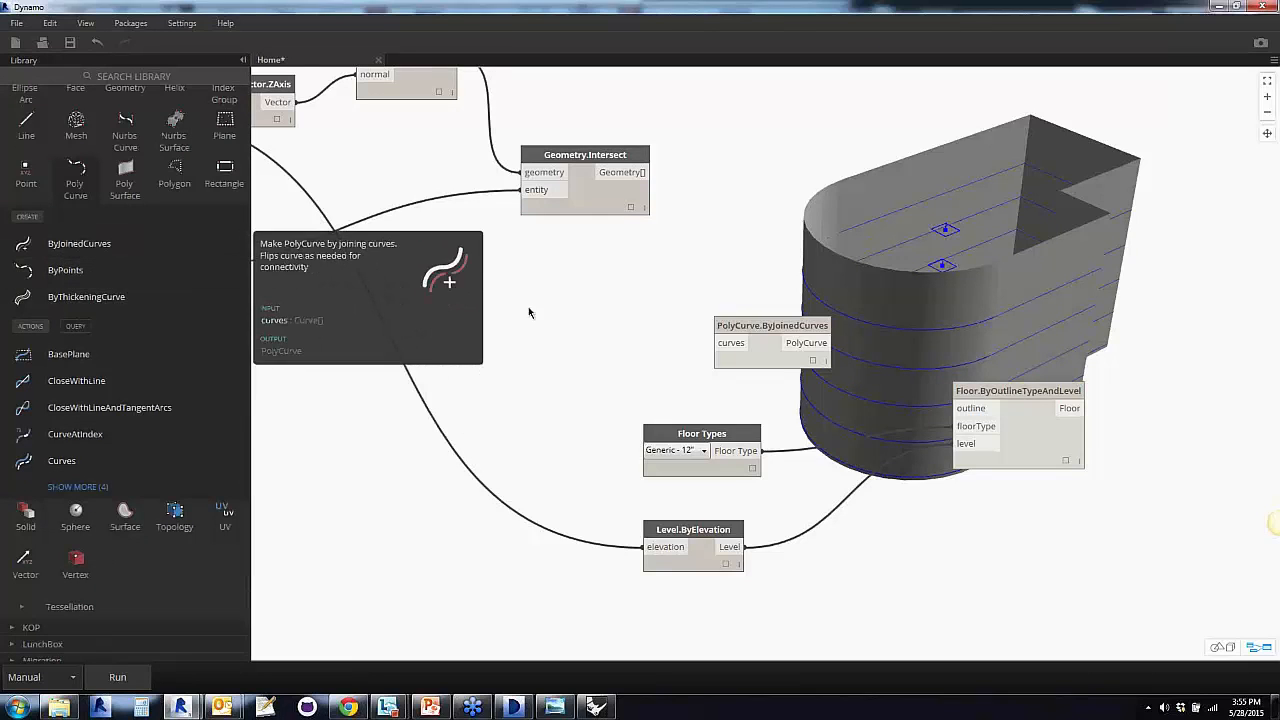
Connect Geometry.Intersect's output to the curves input of PolyCurve.ByJoinedCurves, and run the graph with both nodes' previews open
drag(645, 172, 741, 260)
click(631, 208)
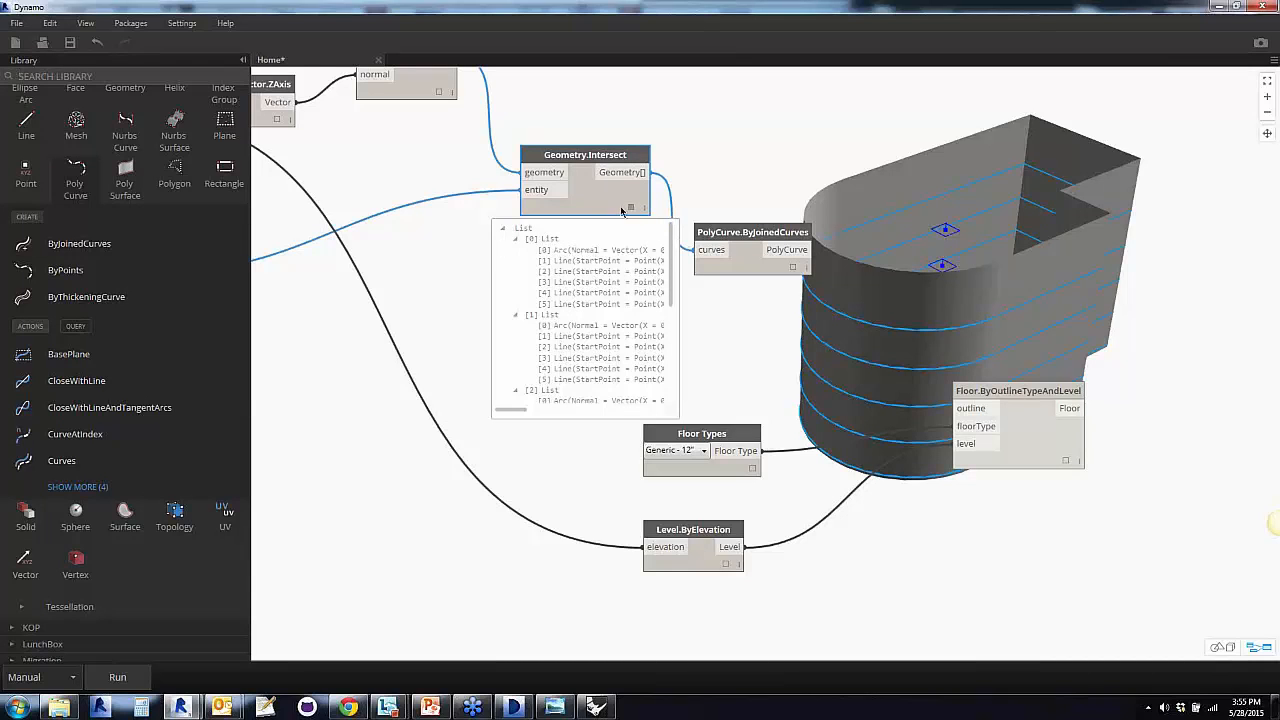
drag(738, 266, 752, 260)
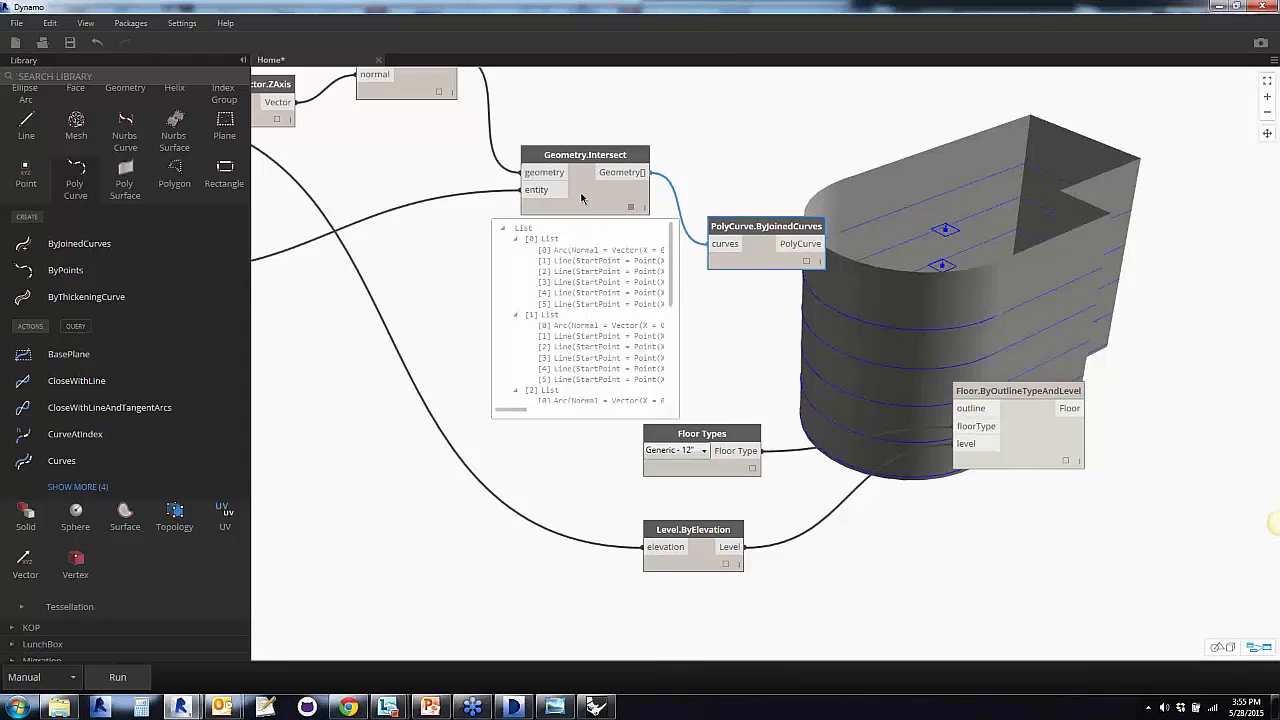
drag(581, 198, 544, 205)
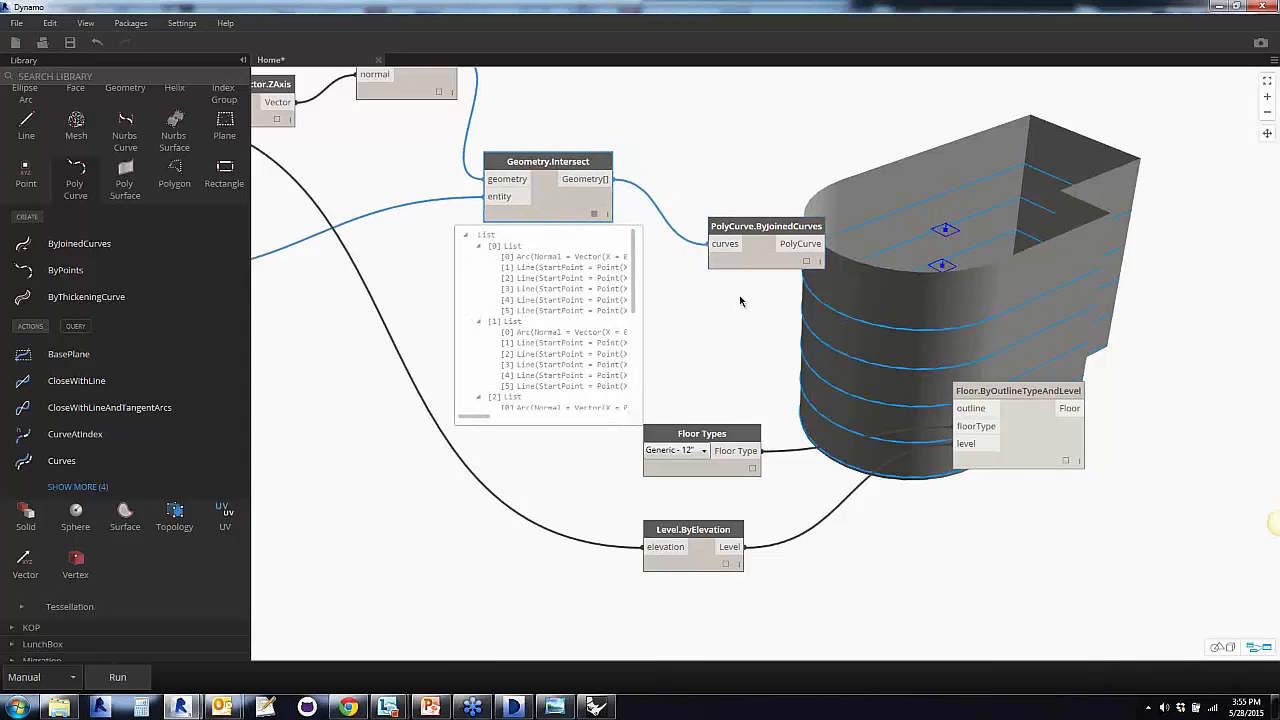
drag(753, 270, 736, 234)
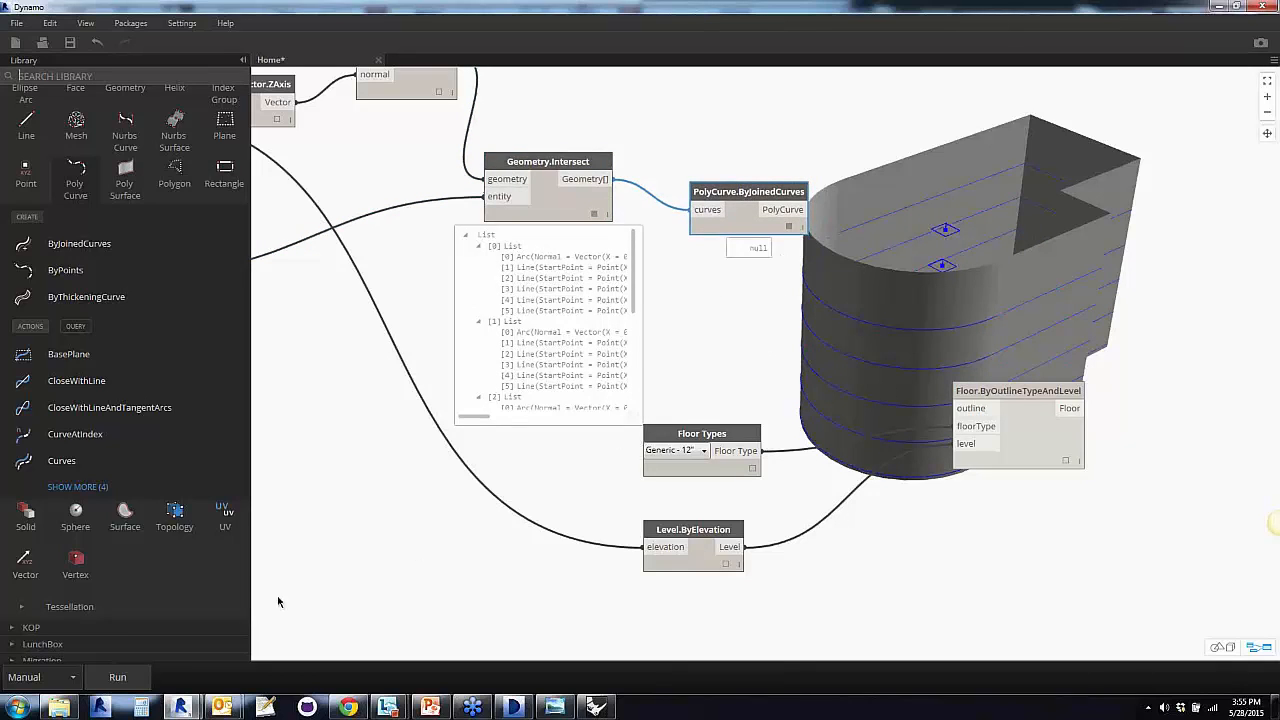
click(117, 677)
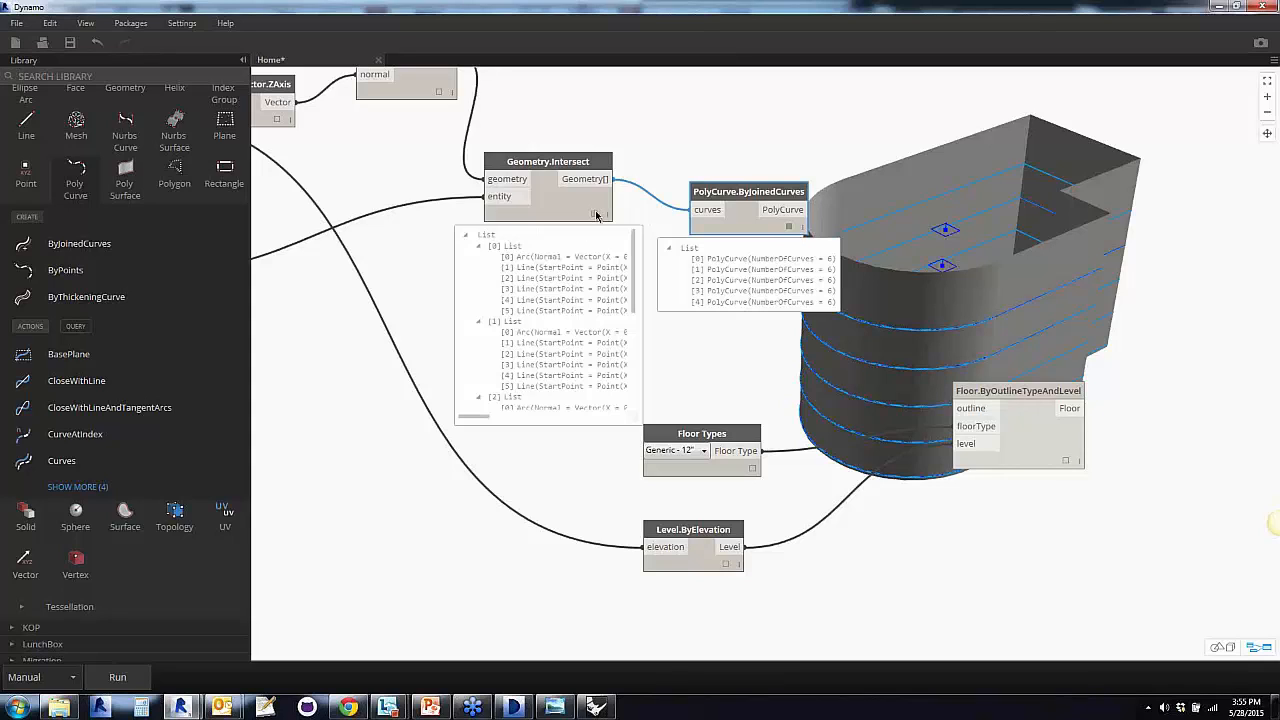
Close both previews, and connect PolyCurve.ByJoinedCurves' output to the outline input of Floor.ByOutlineTypeAndLevel
click(586, 215)
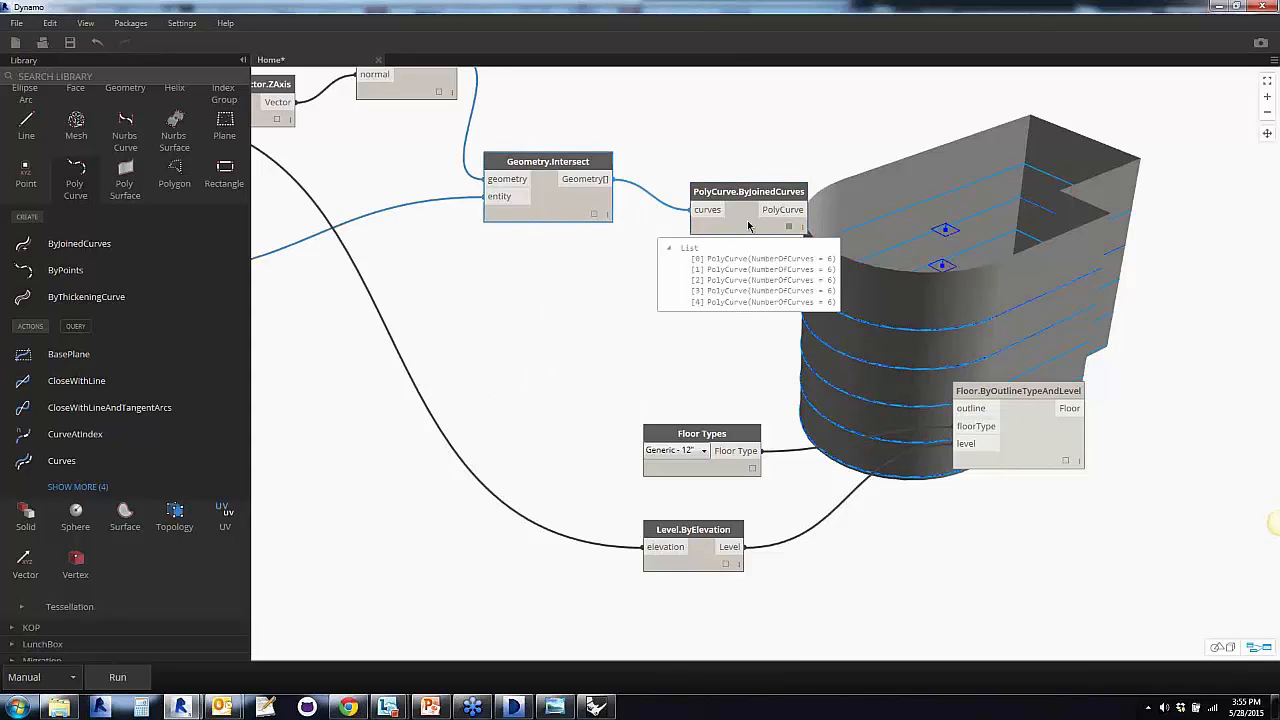
drag(748, 225, 717, 247)
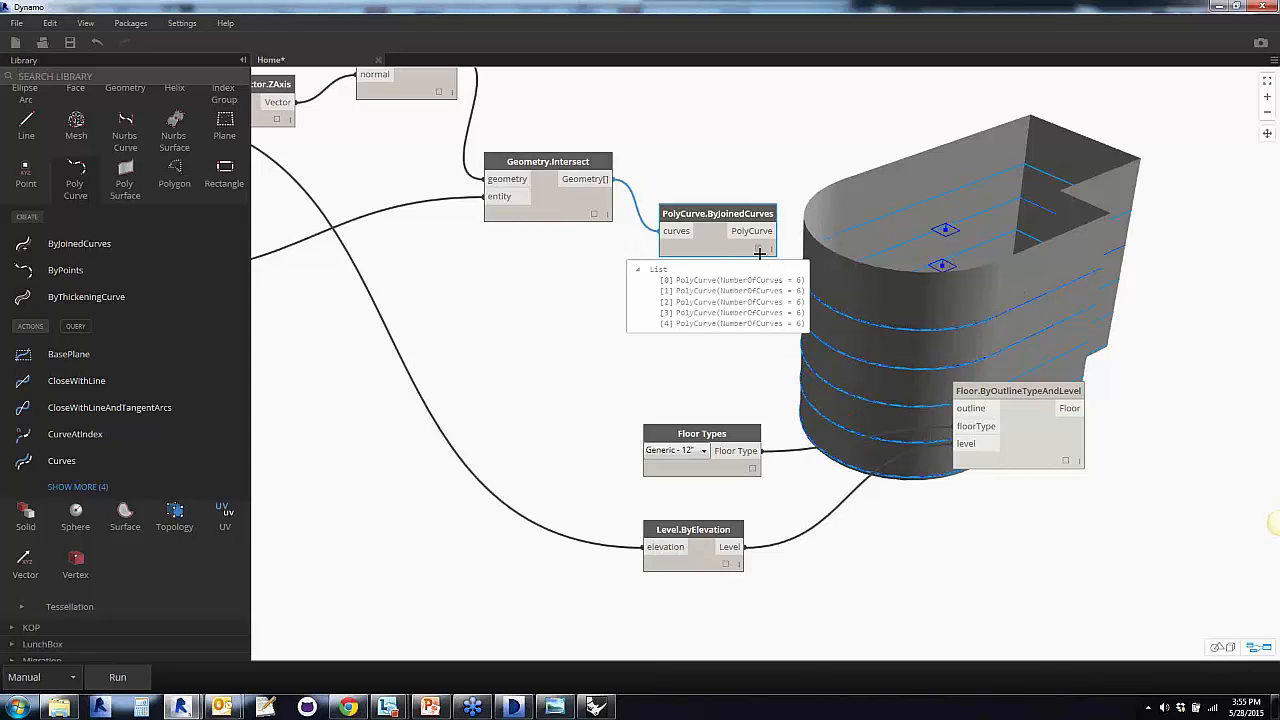
drag(717, 213, 700, 288)
click(758, 307)
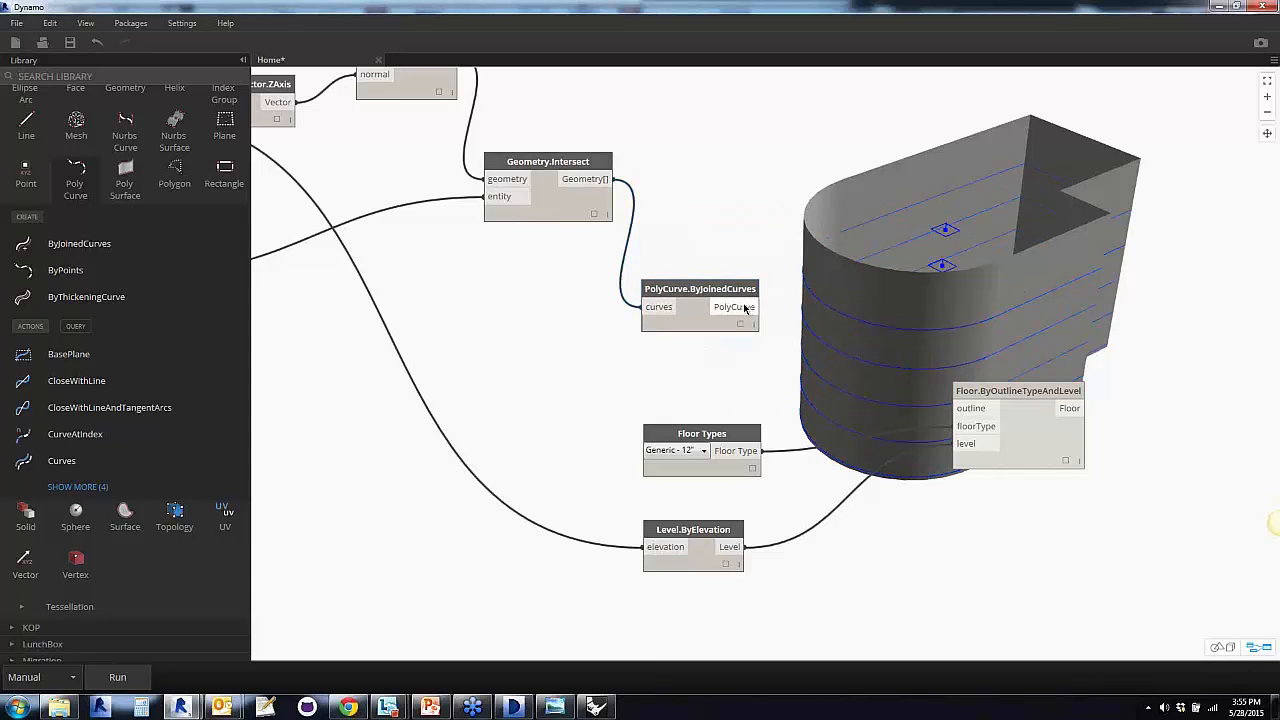
drag(1062, 451, 965, 398)
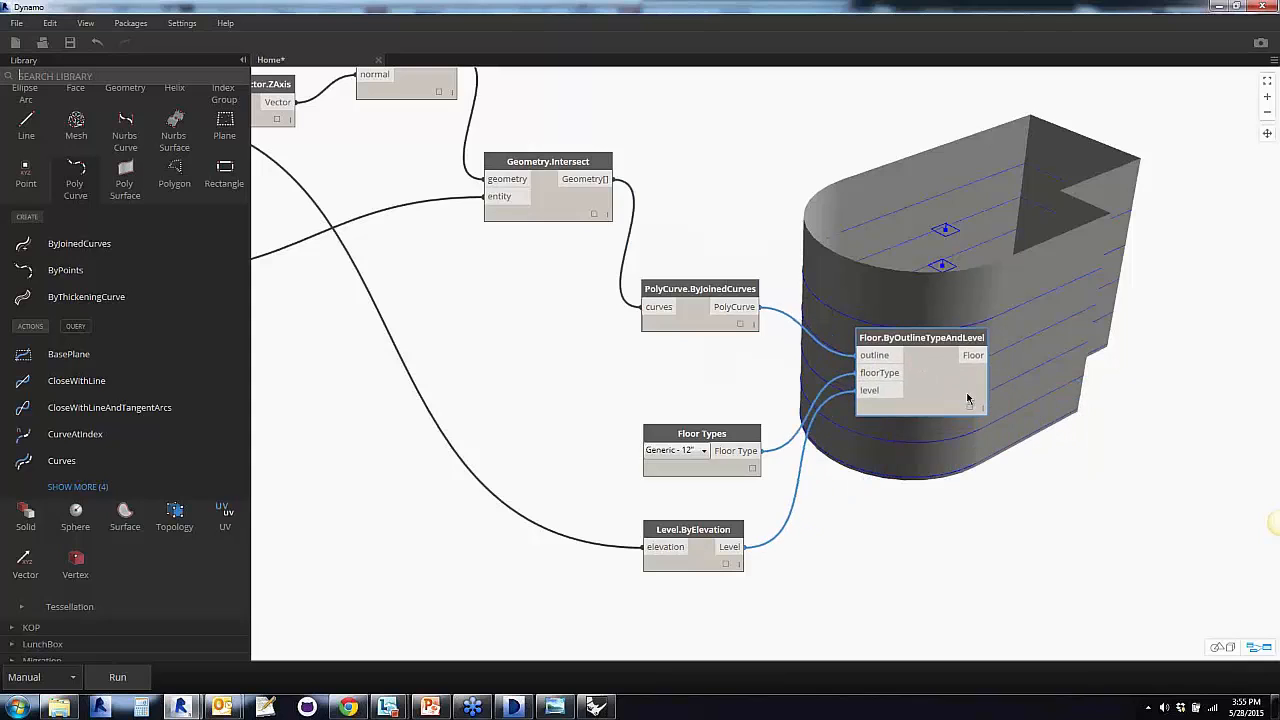
Rearrange Floor Types, Level.ByElevation, PolyCurve.ByJoinedCurves and Floor.ByOutlineTypeAndLevel so that Floor Types sits directly beside the floor node
drag(747, 436, 718, 372)
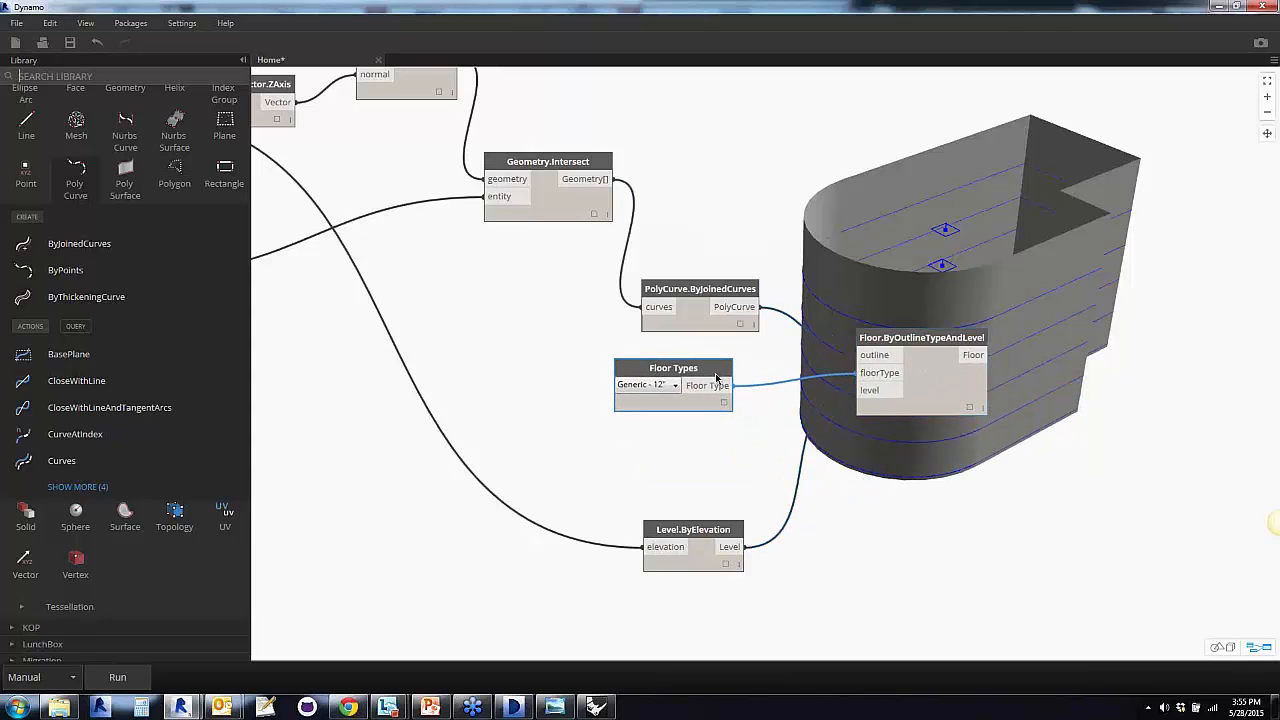
drag(722, 532, 744, 456)
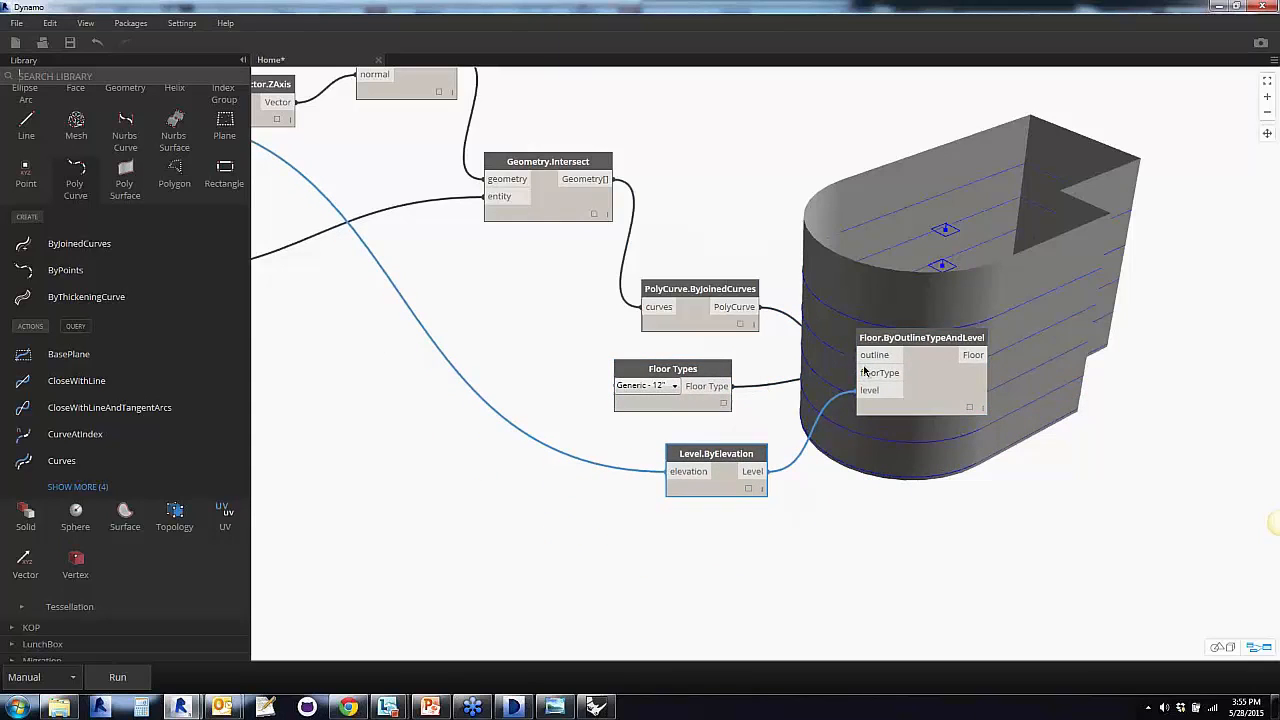
drag(866, 372, 952, 368)
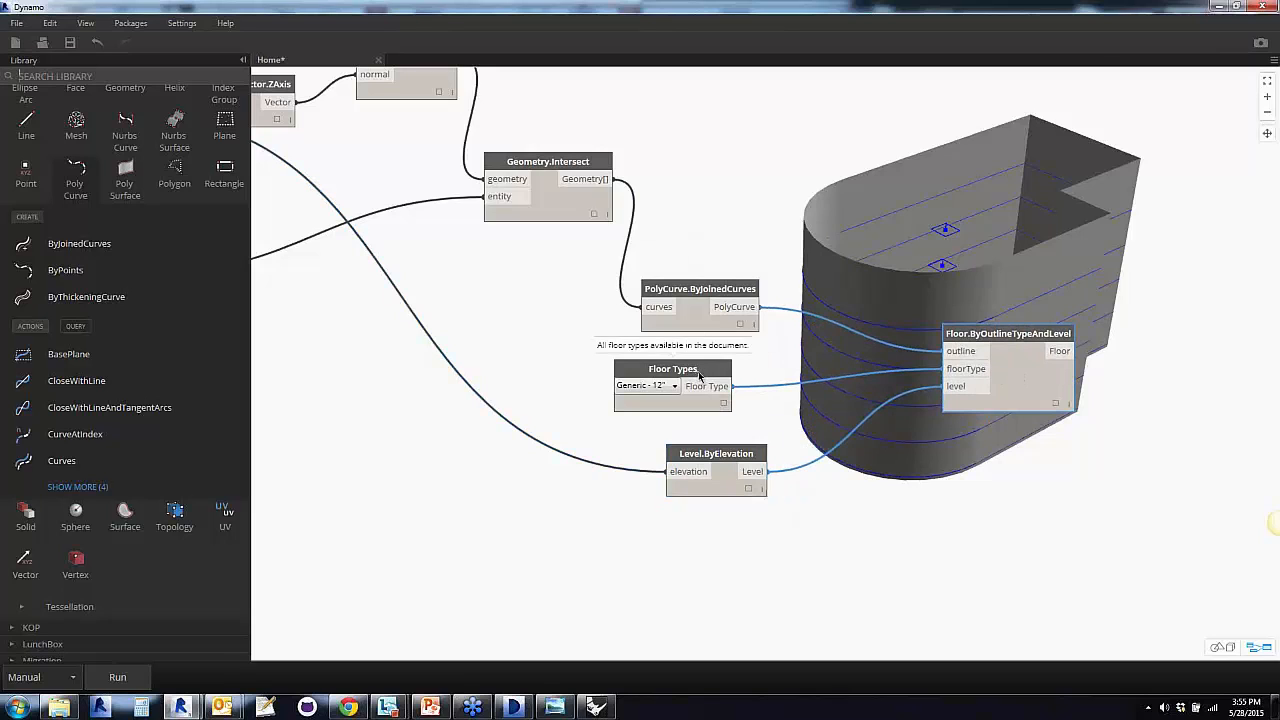
drag(698, 377, 884, 369)
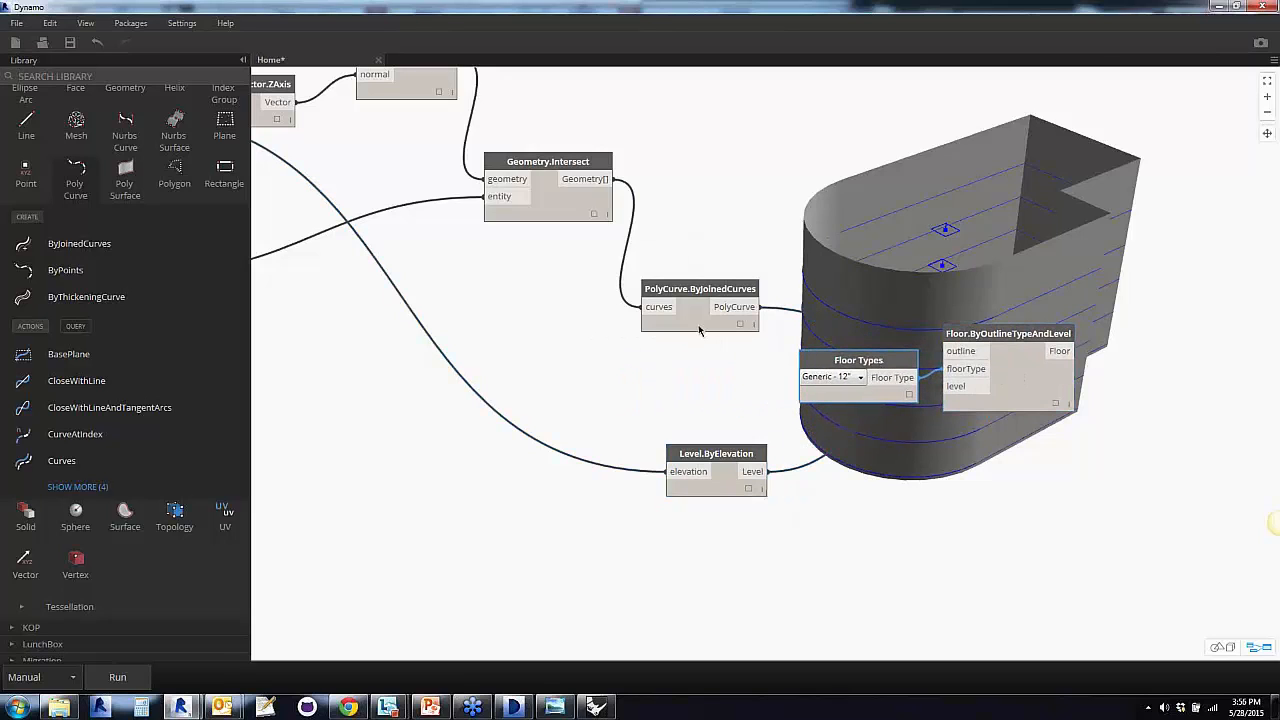
drag(700, 330, 676, 347)
drag(705, 460, 644, 463)
Compare the output lists of PolyCurve.ByJoinedCurves and Level.ByElevation in their previews
click(697, 417)
click(712, 340)
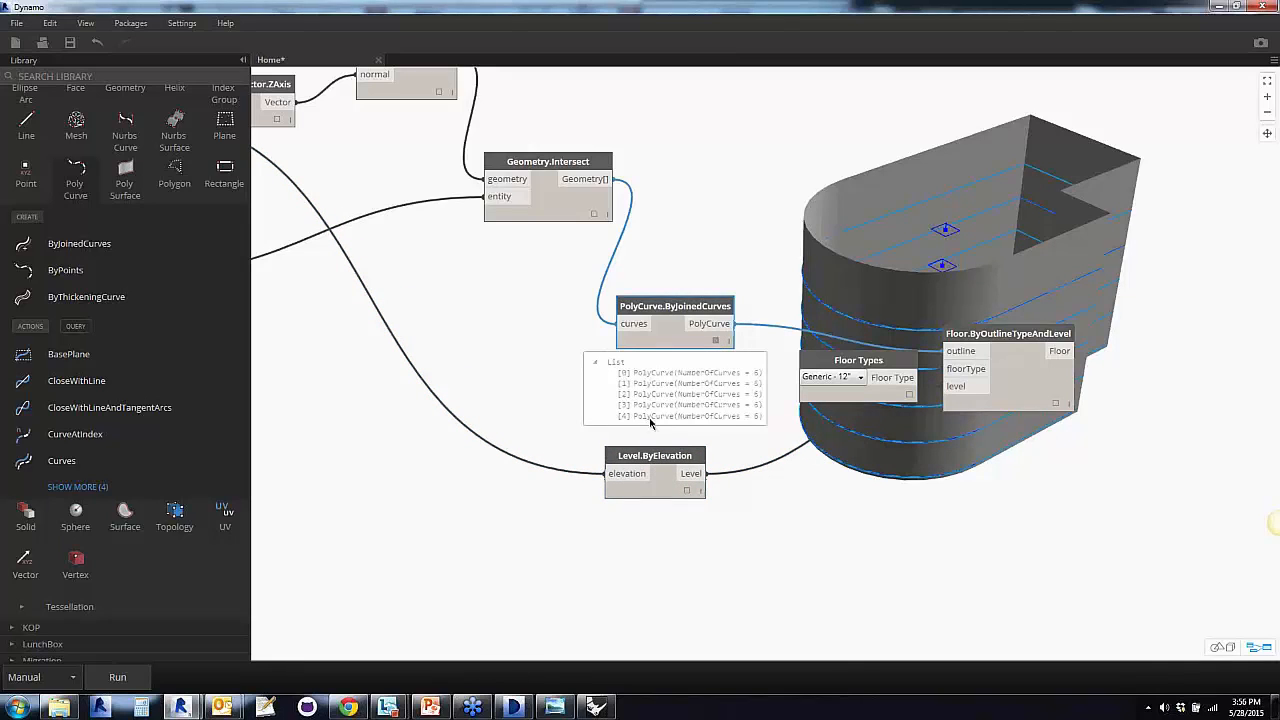
click(685, 488)
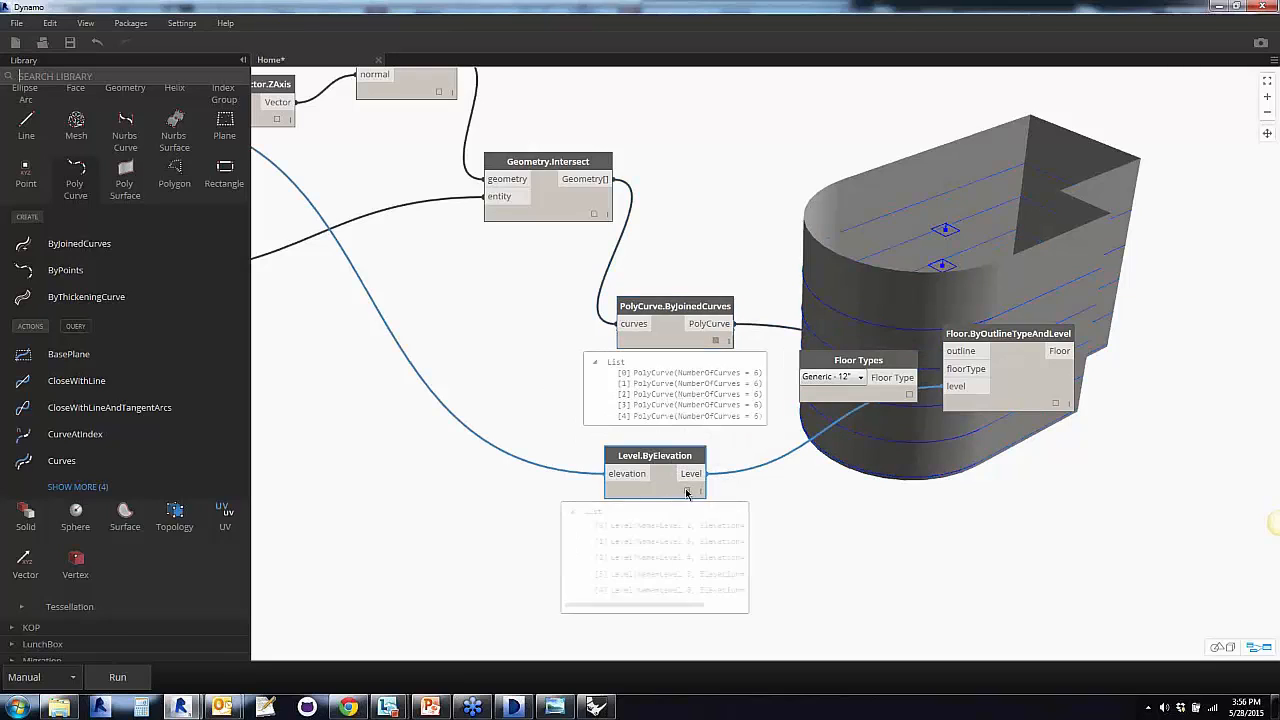
click(763, 486)
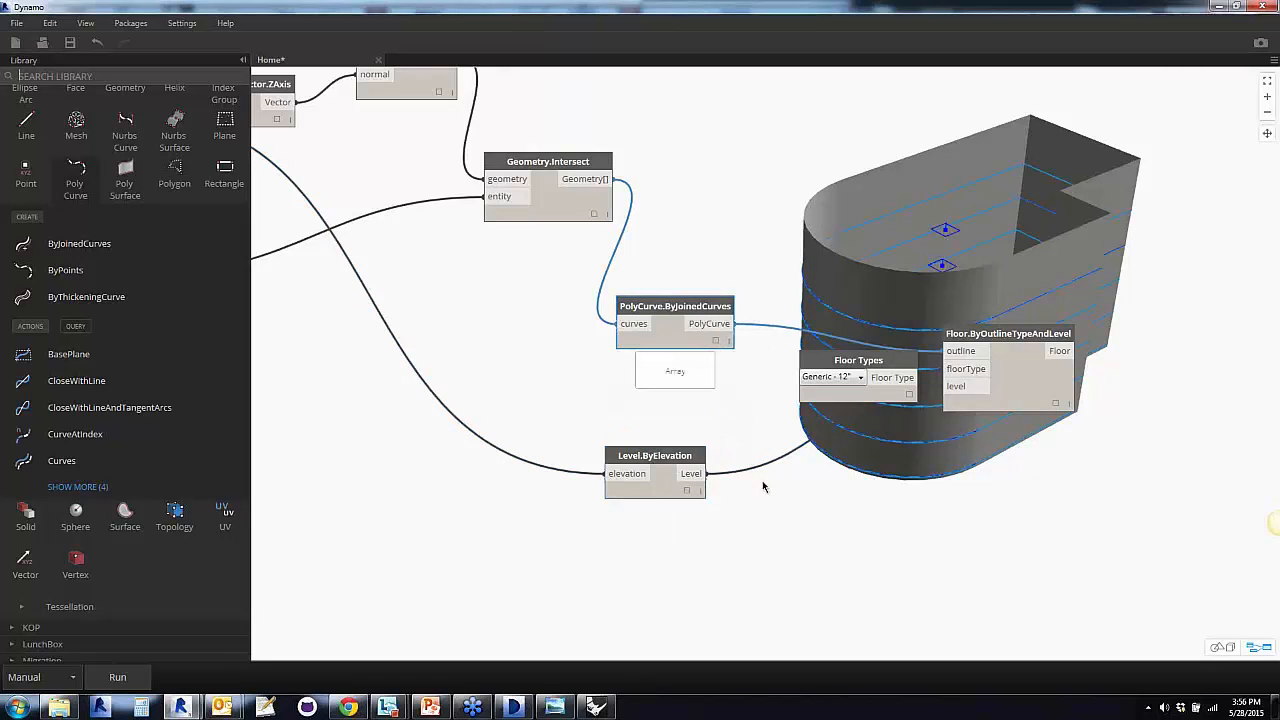
Run the graph to create the floors, and switch to Revit's default 3D view
click(117, 677)
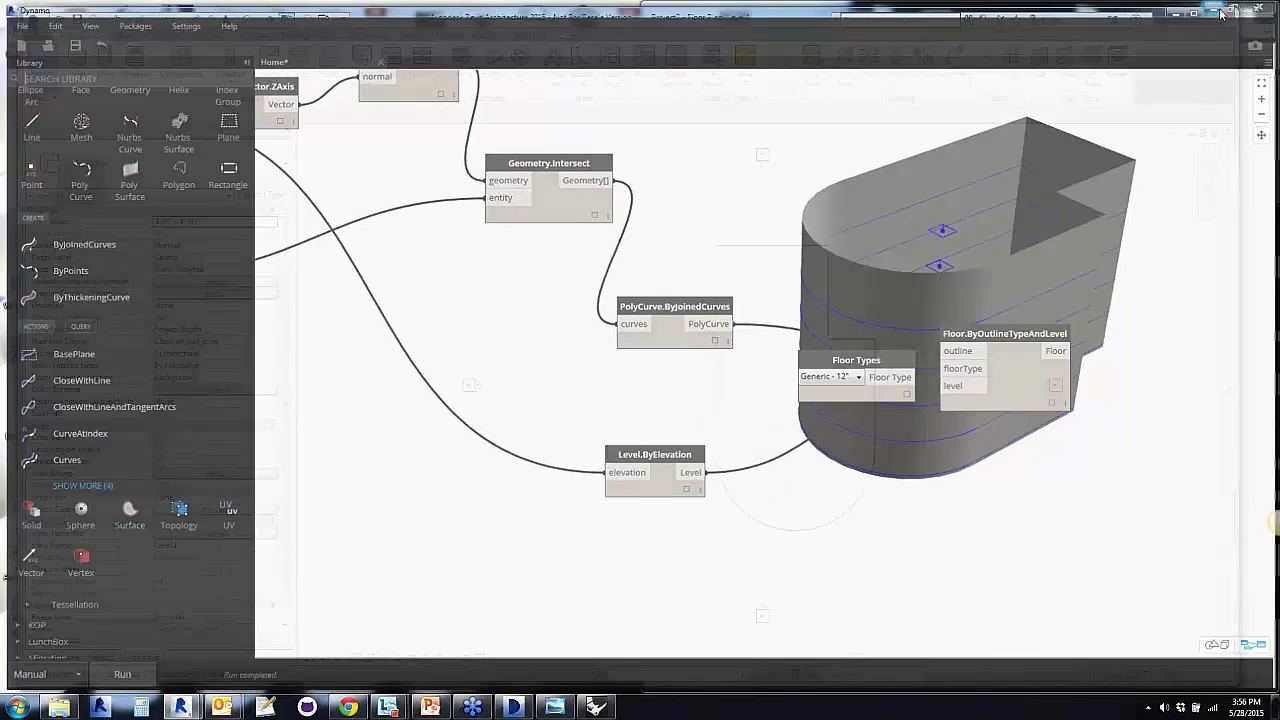
click(1218, 7)
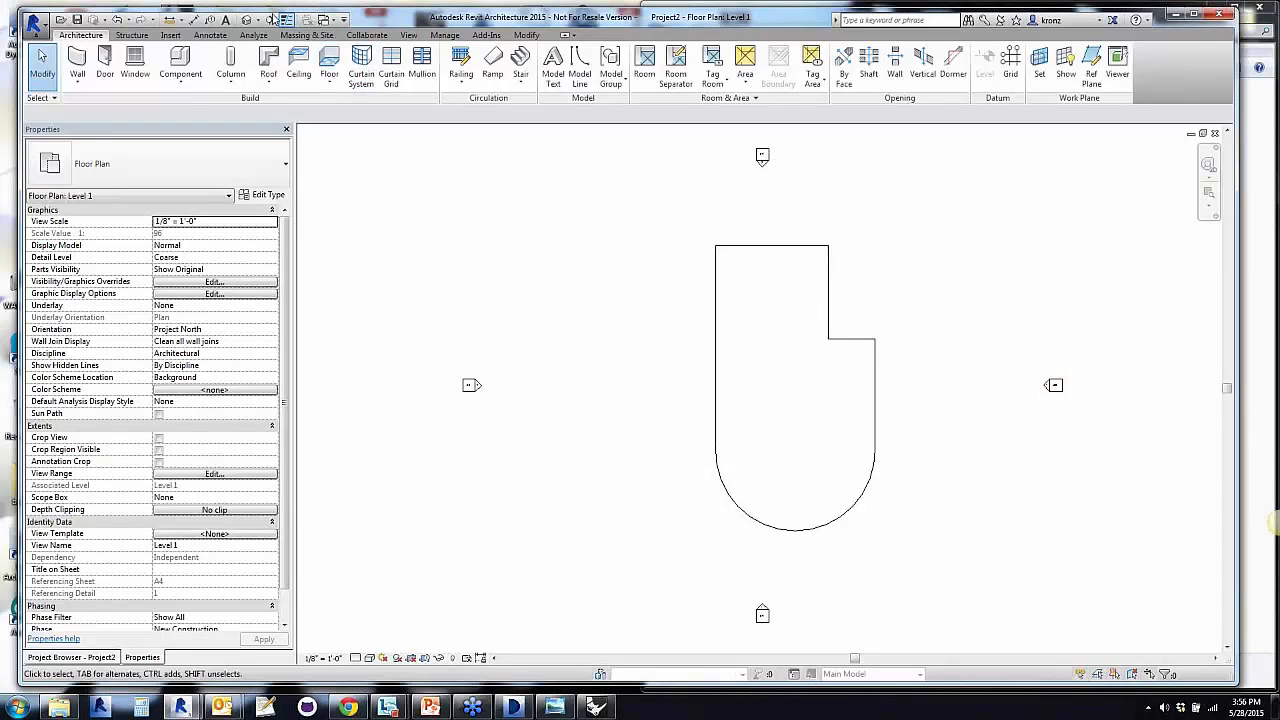
click(247, 21)
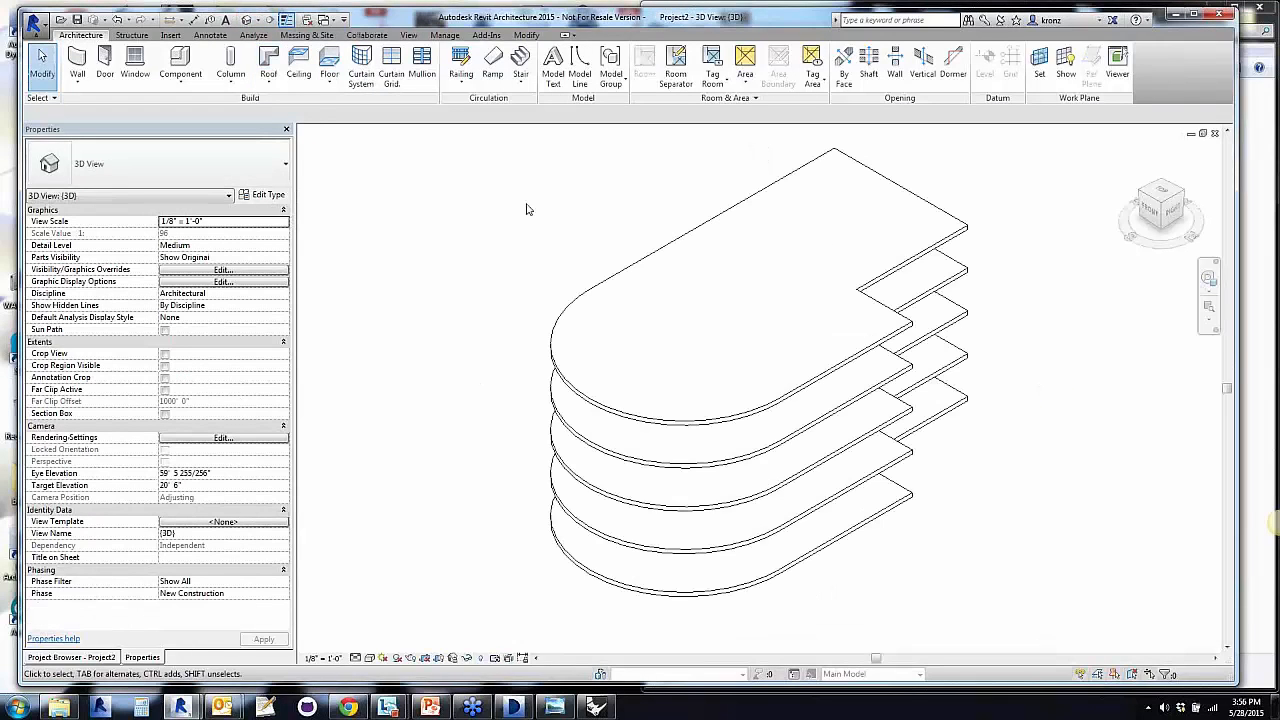
Examine the stacked floors in 3D and the topmost floor's properties, and clear the selection
shift+middle_drag(500, 277, 429, 197)
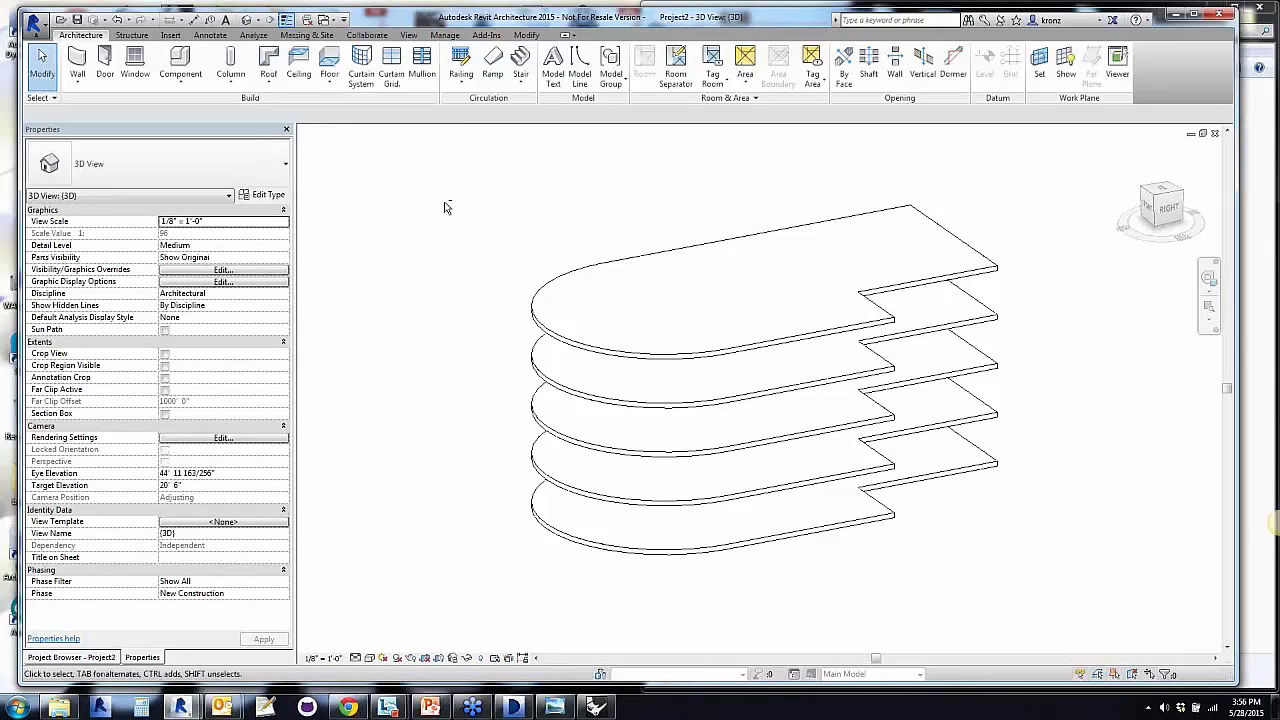
click(553, 340)
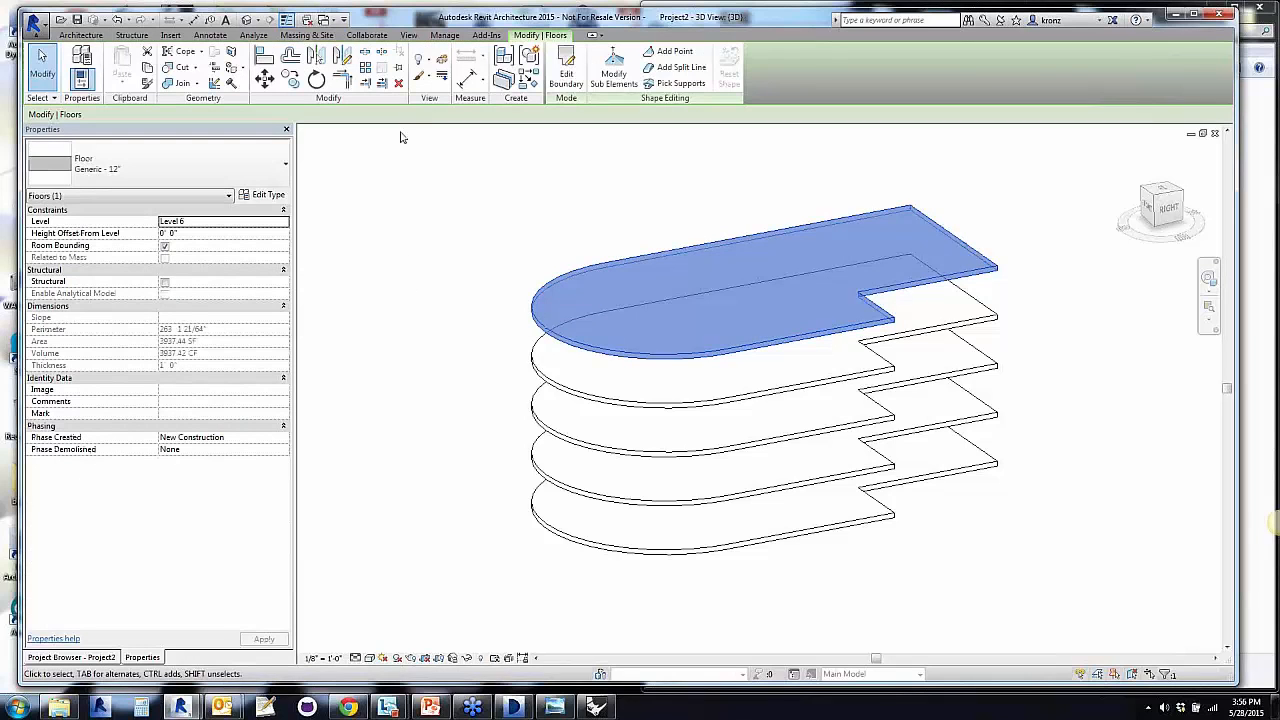
mouse_move(384, 25)
mouse_down()
mouse_move(402, 63)
mouse_move(400, 30)
mouse_up()
click(390, 318)
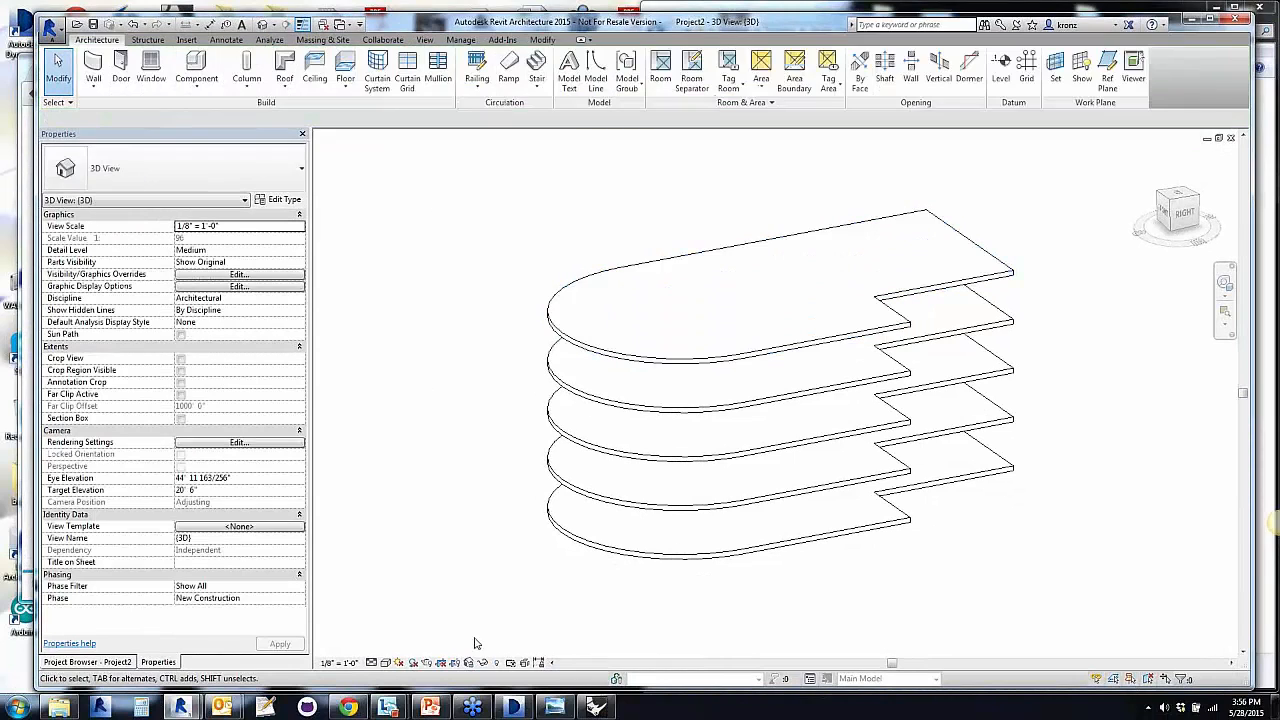
Switch back to Dynamo and spread out the polycurve, floor type and level nodes in a neat stack before Floor.ByOutlineTypeAndLevel
mouse_move(555, 706)
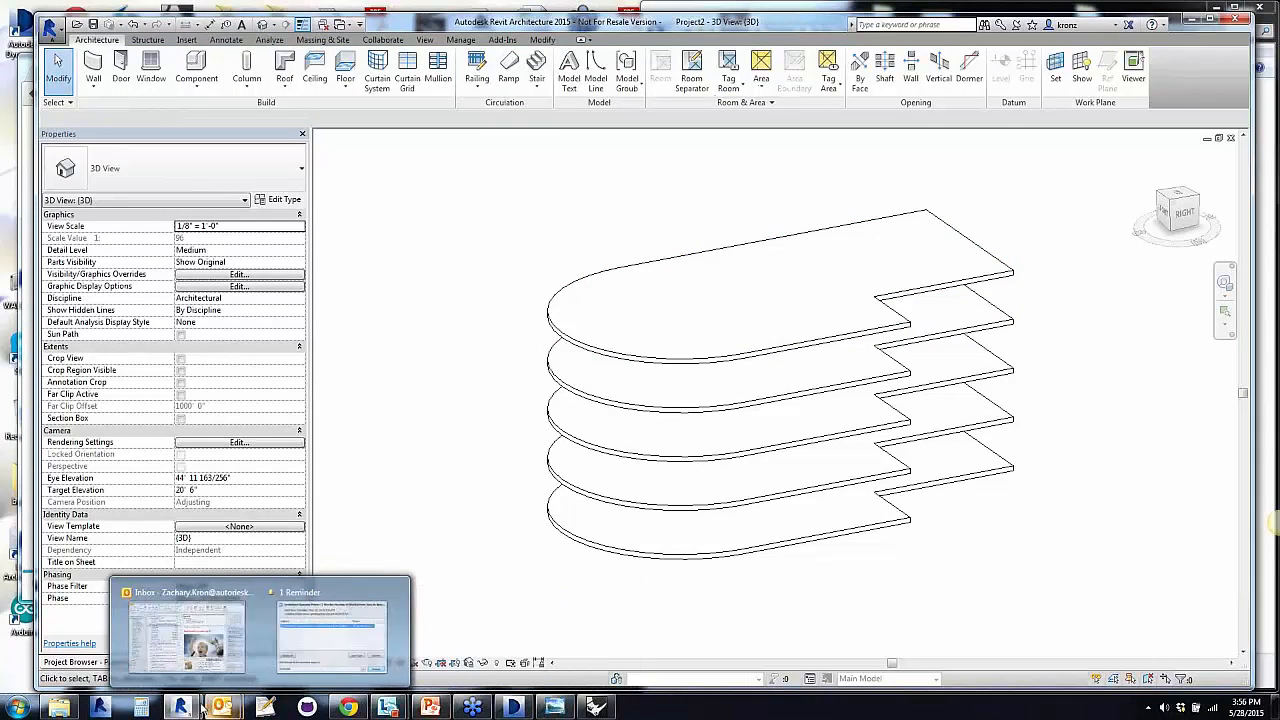
mouse_move(180, 706)
click(233, 663)
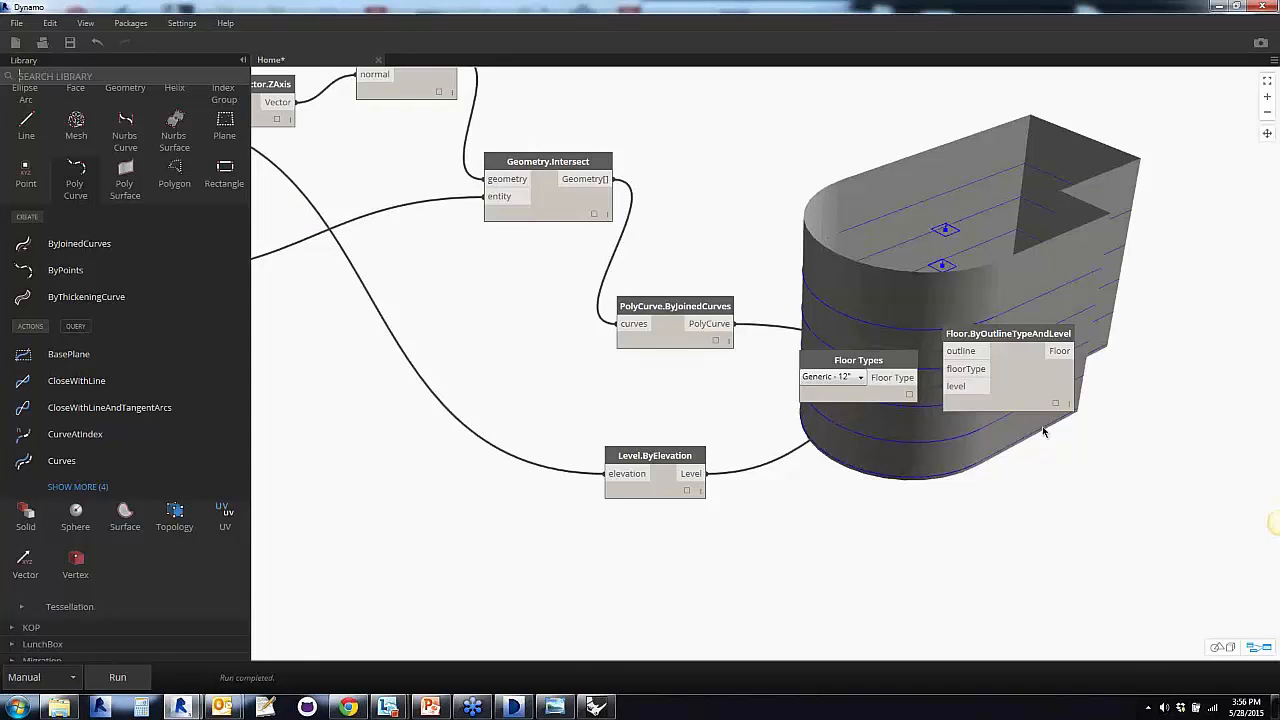
middle_drag(501, 537, 655, 451)
drag(549, 310, 523, 303)
drag(737, 349, 728, 325)
click(801, 414)
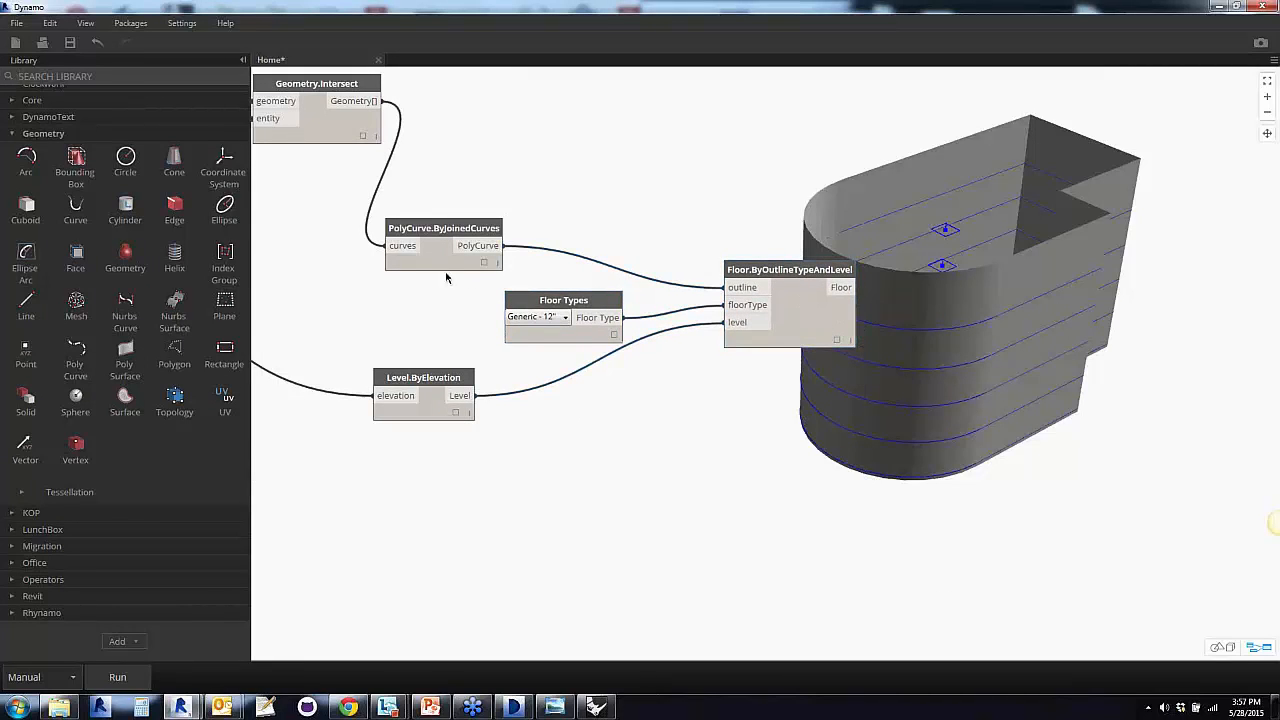
drag(420, 368, 532, 374)
drag(432, 244, 458, 214)
click(576, 170)
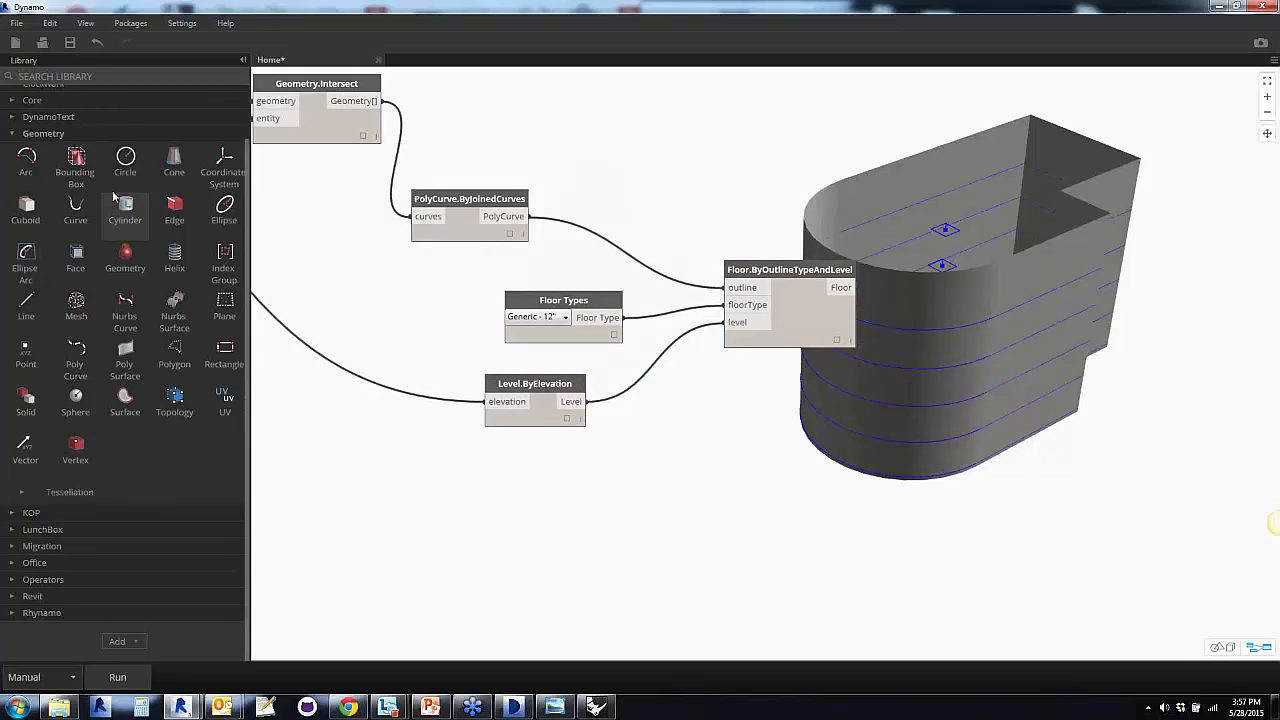
Add a Wall.ByCurveAndHeight node from the Revit wall elements and place it below the Floor.ByOutlineTypeAndLevel node
scroll(16, 135, up, 1)
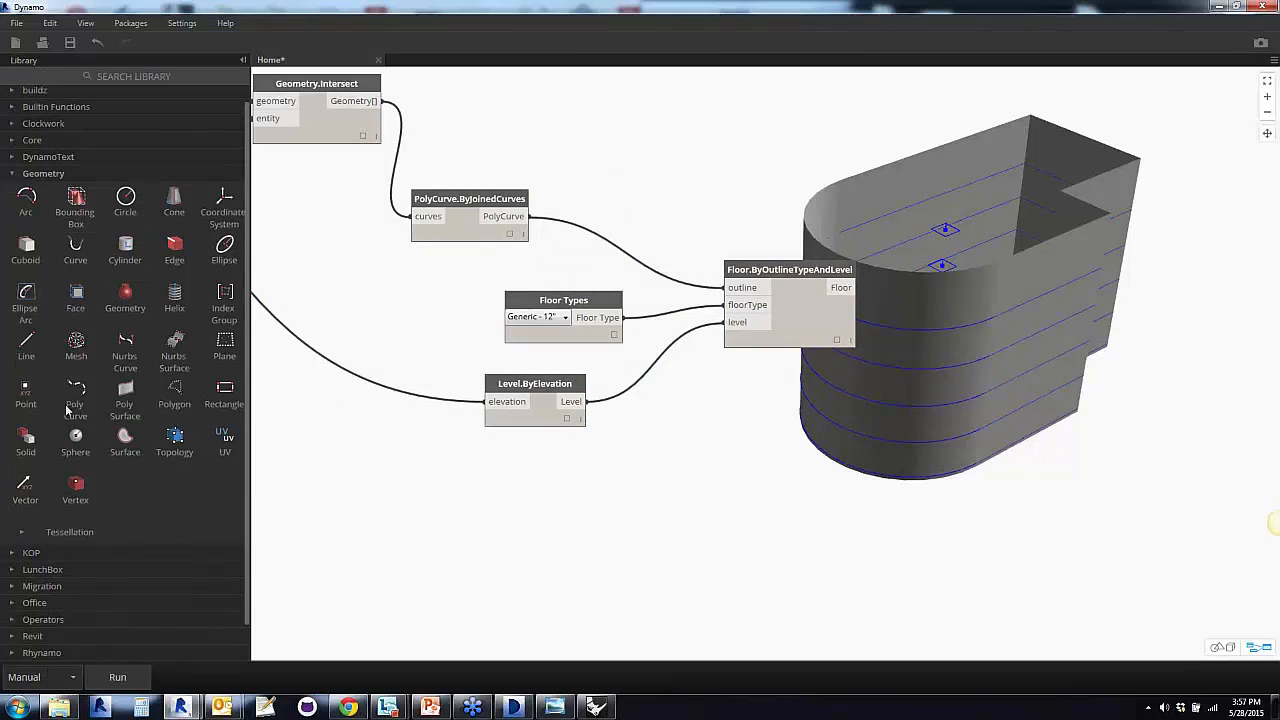
click(17, 175)
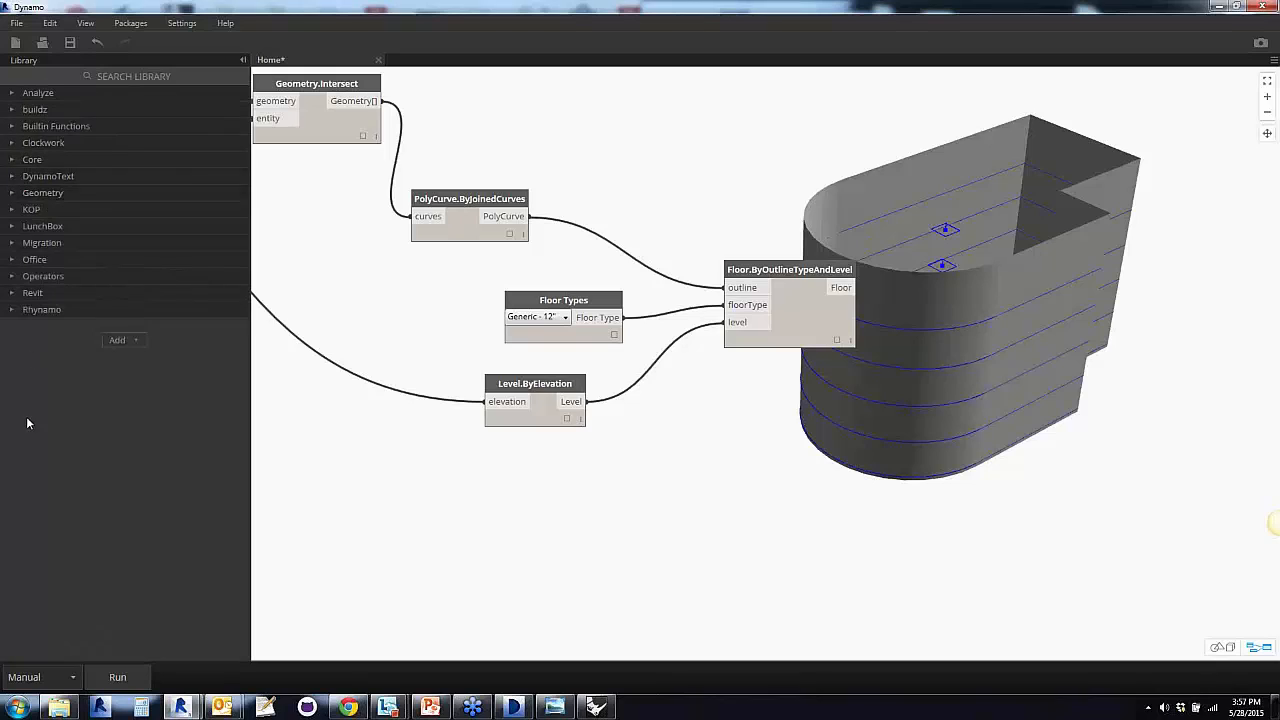
click(13, 295)
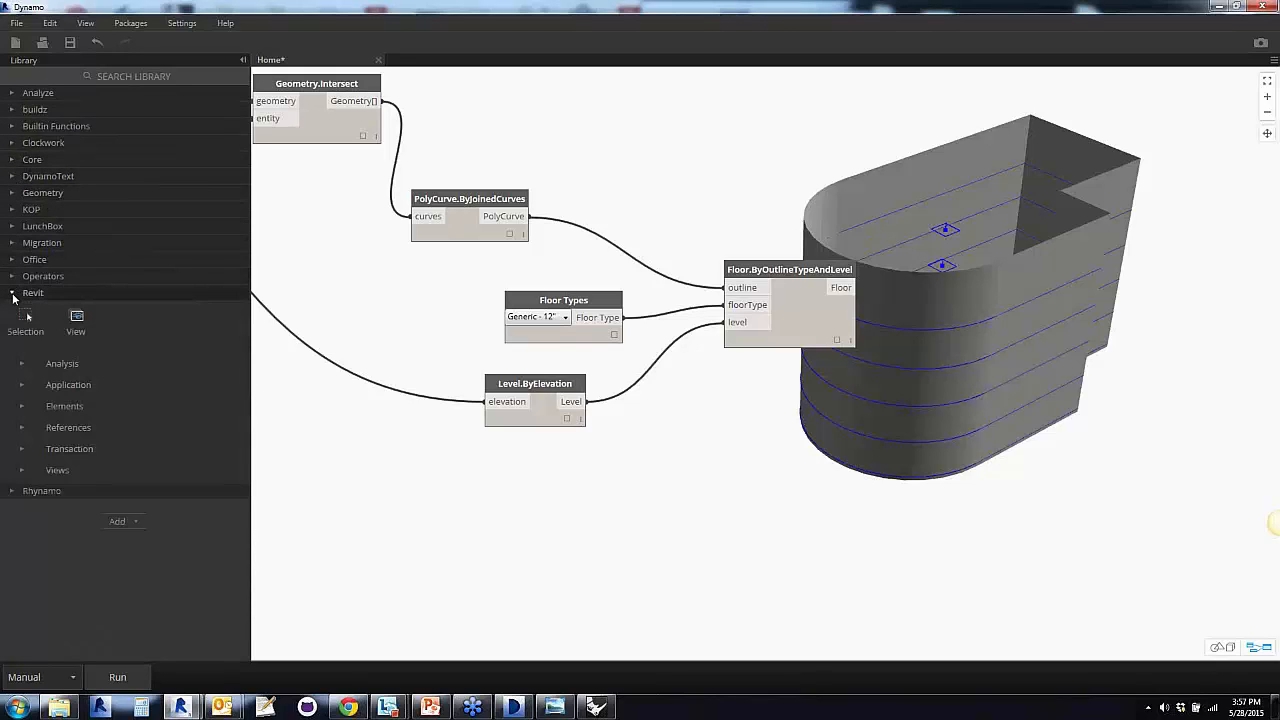
click(64, 408)
scroll(40, 480, down, 5)
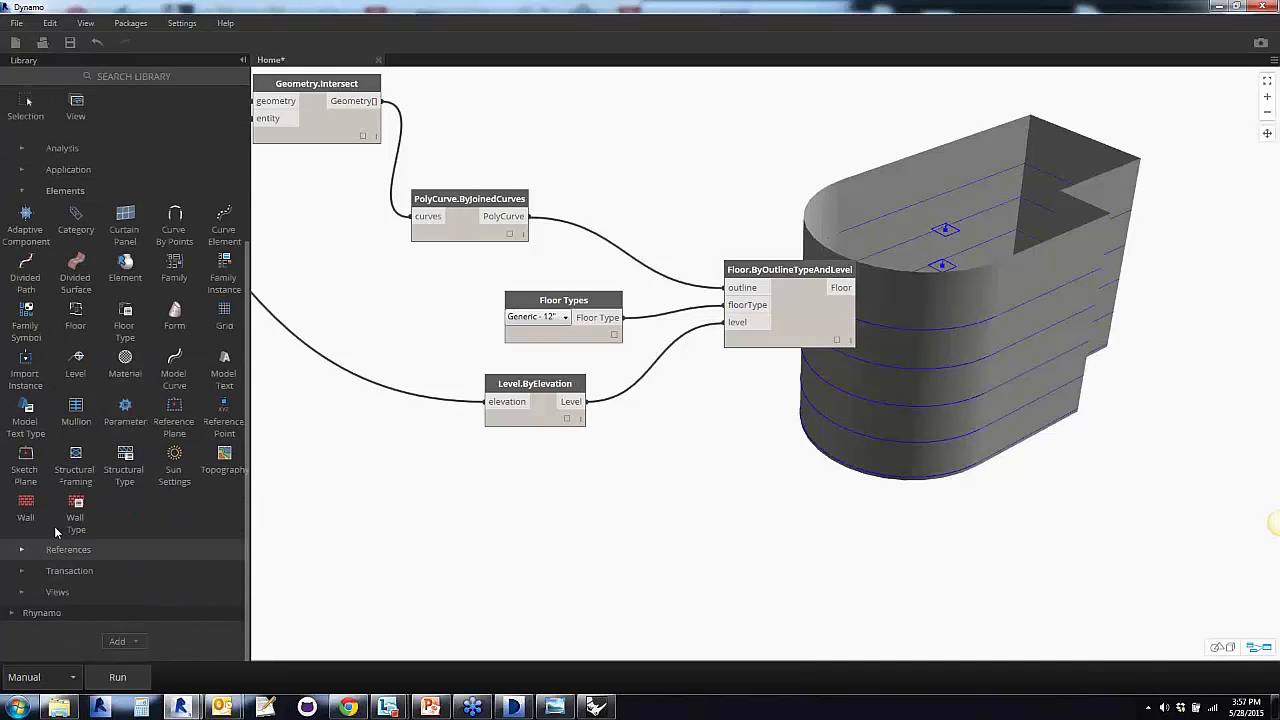
click(30, 512)
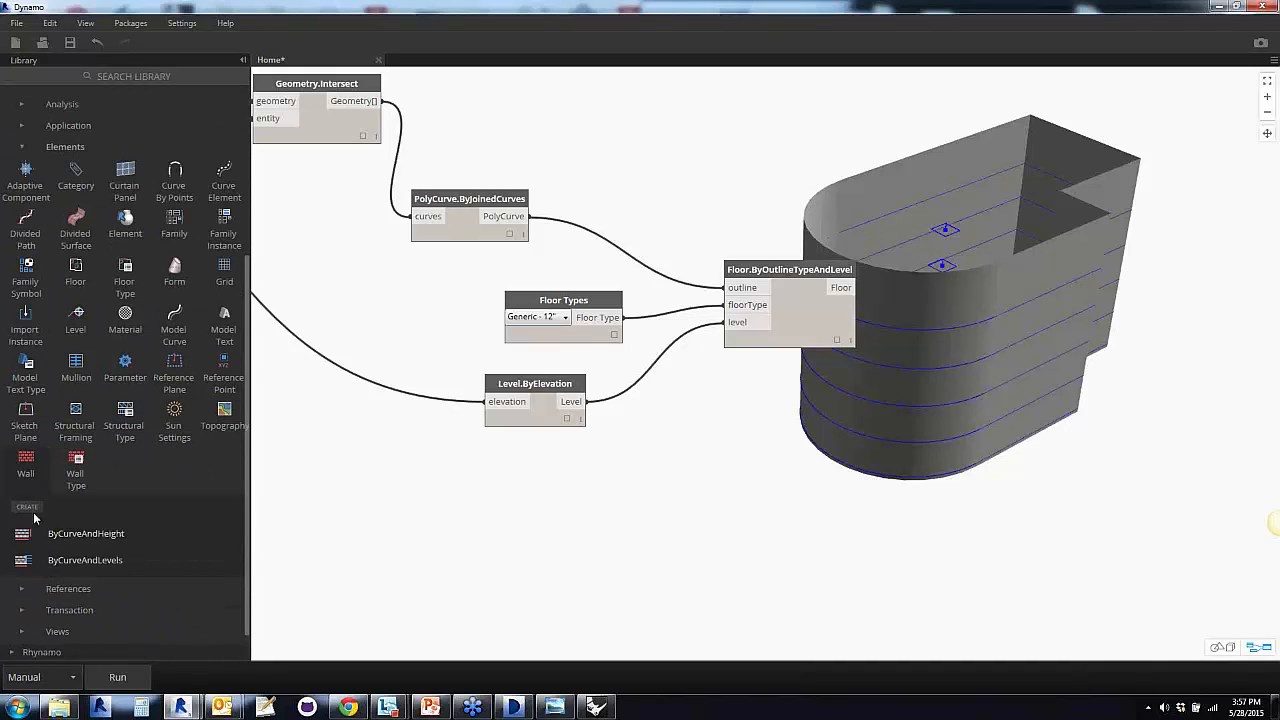
mouse_move(97, 538)
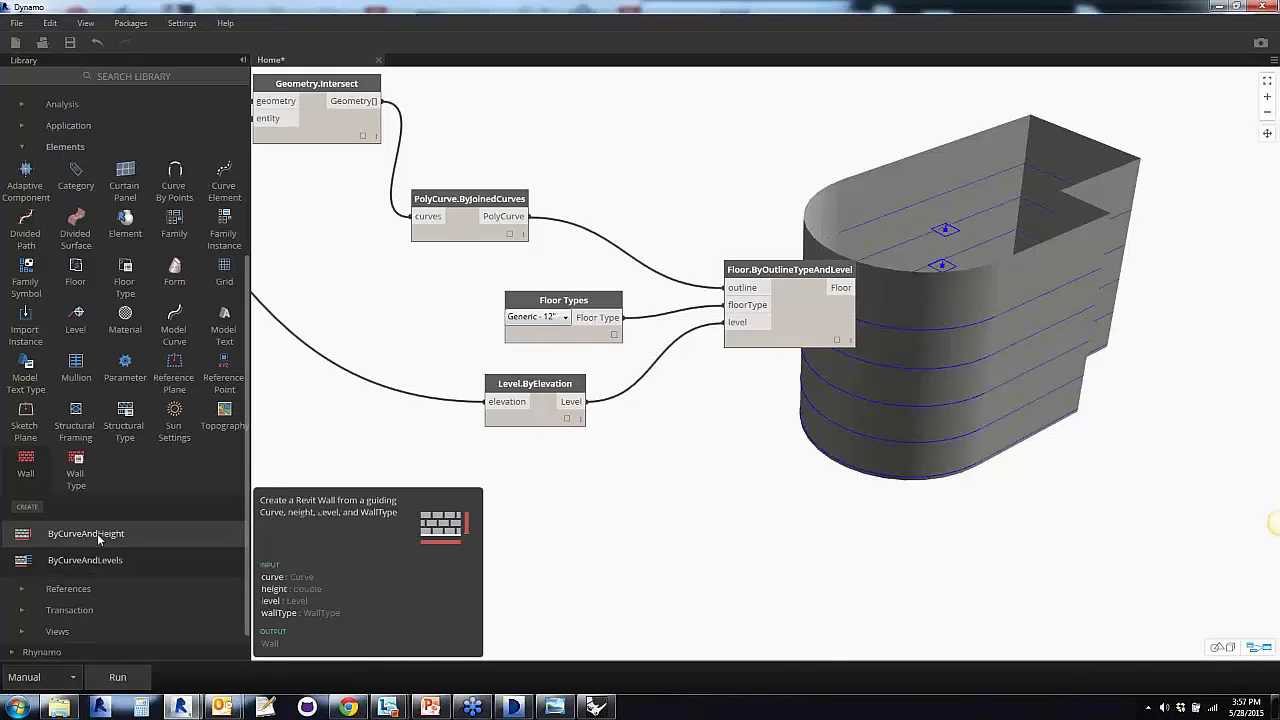
click(97, 533)
drag(799, 397, 806, 453)
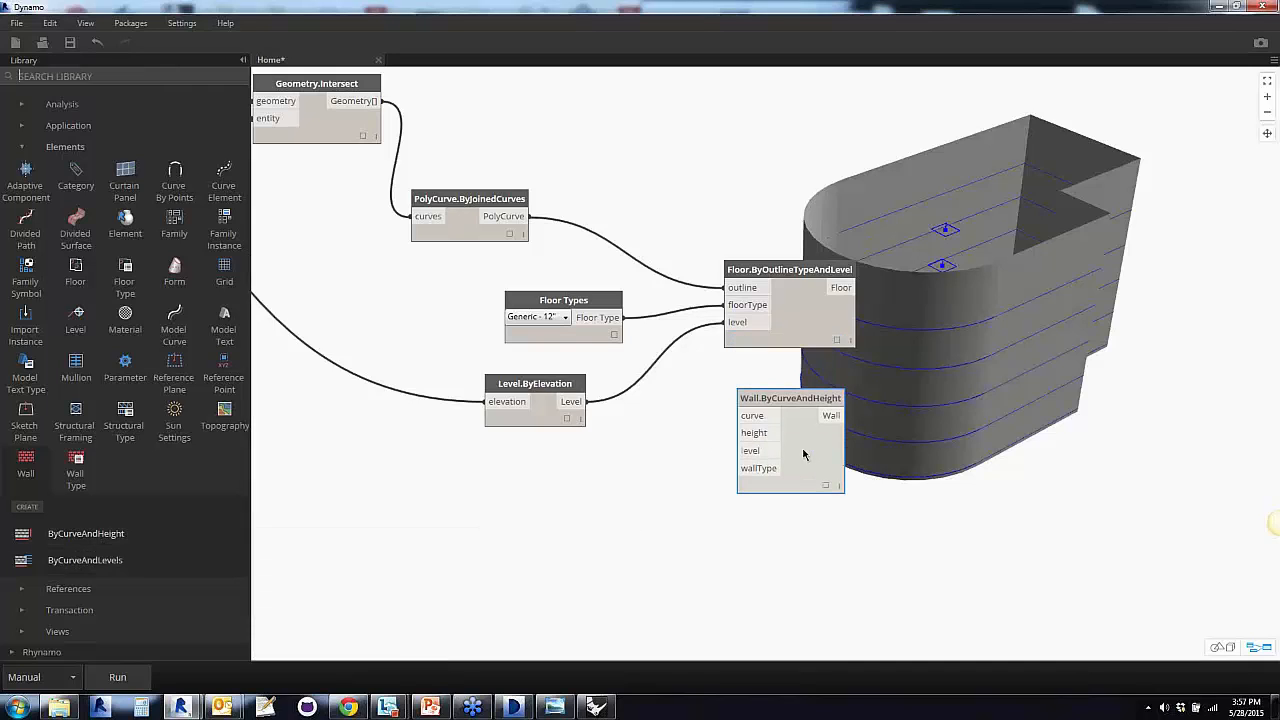
click(60, 562)
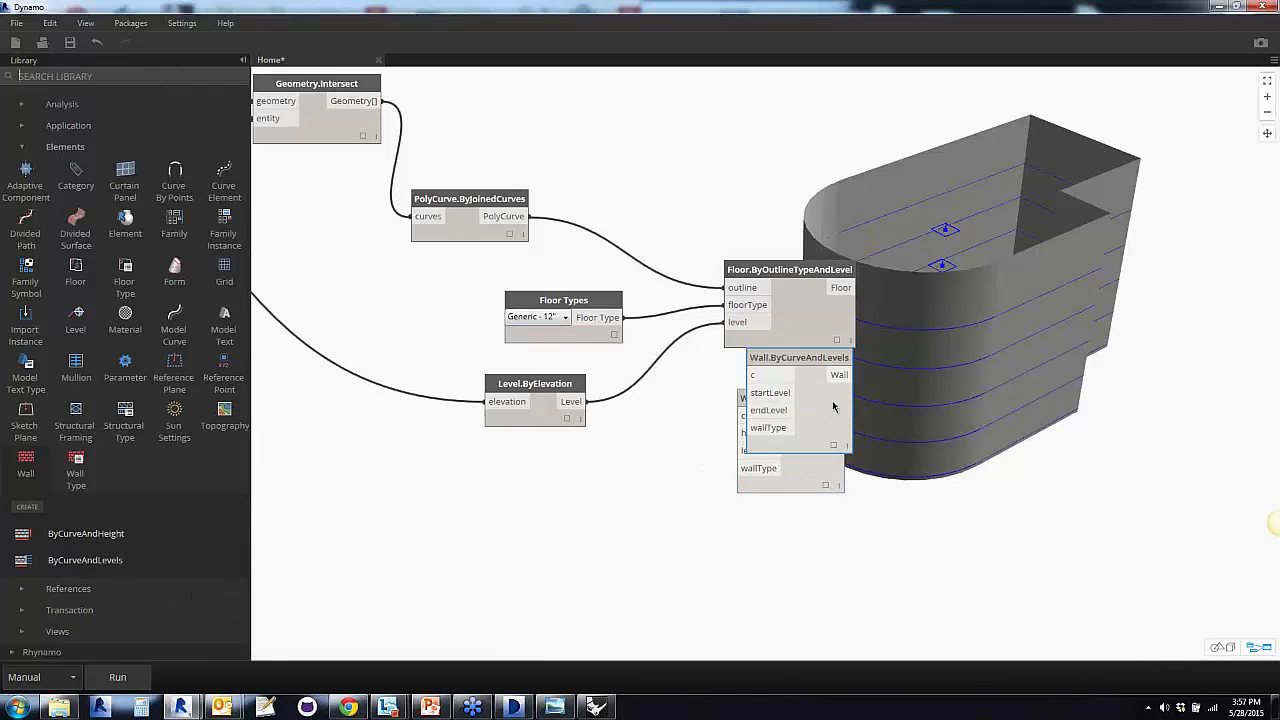
drag(833, 405, 708, 485)
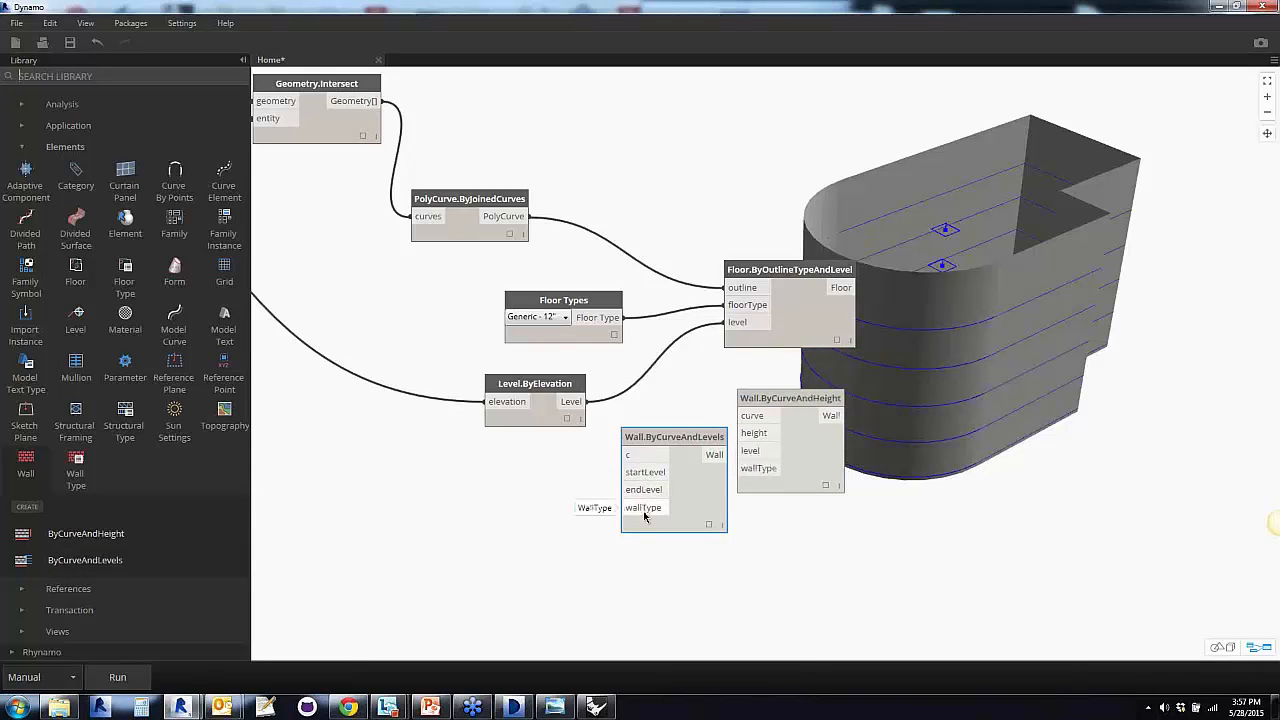
right_click(692, 440)
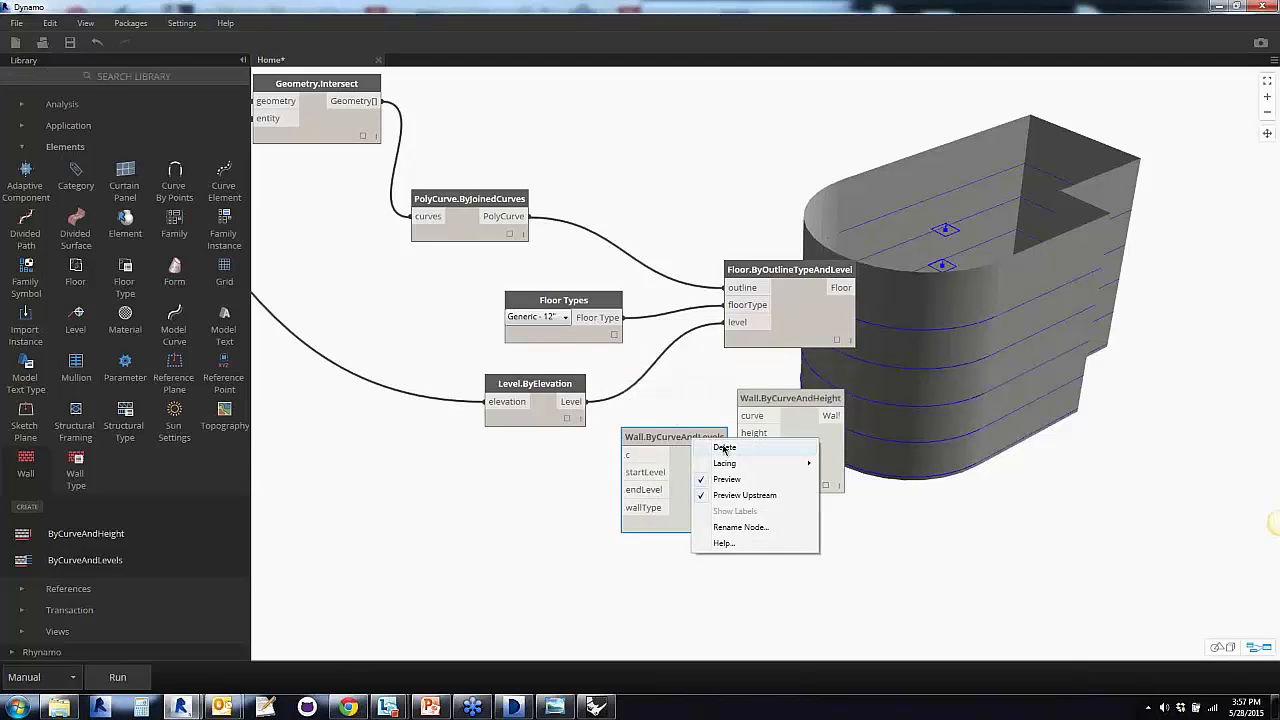
click(724, 449)
Create a code block with the value 10 and connect it to the height input of Wall.ByCurveAndHeight
drag(756, 421, 748, 460)
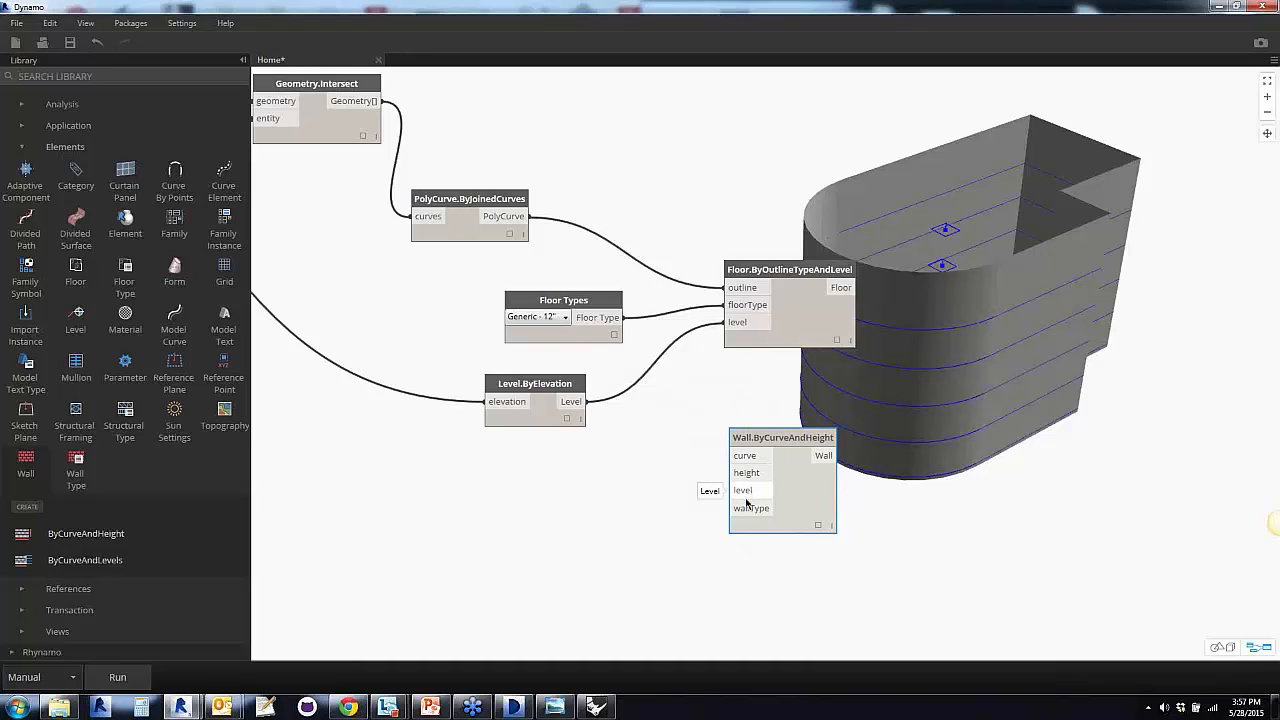
double_click(679, 470)
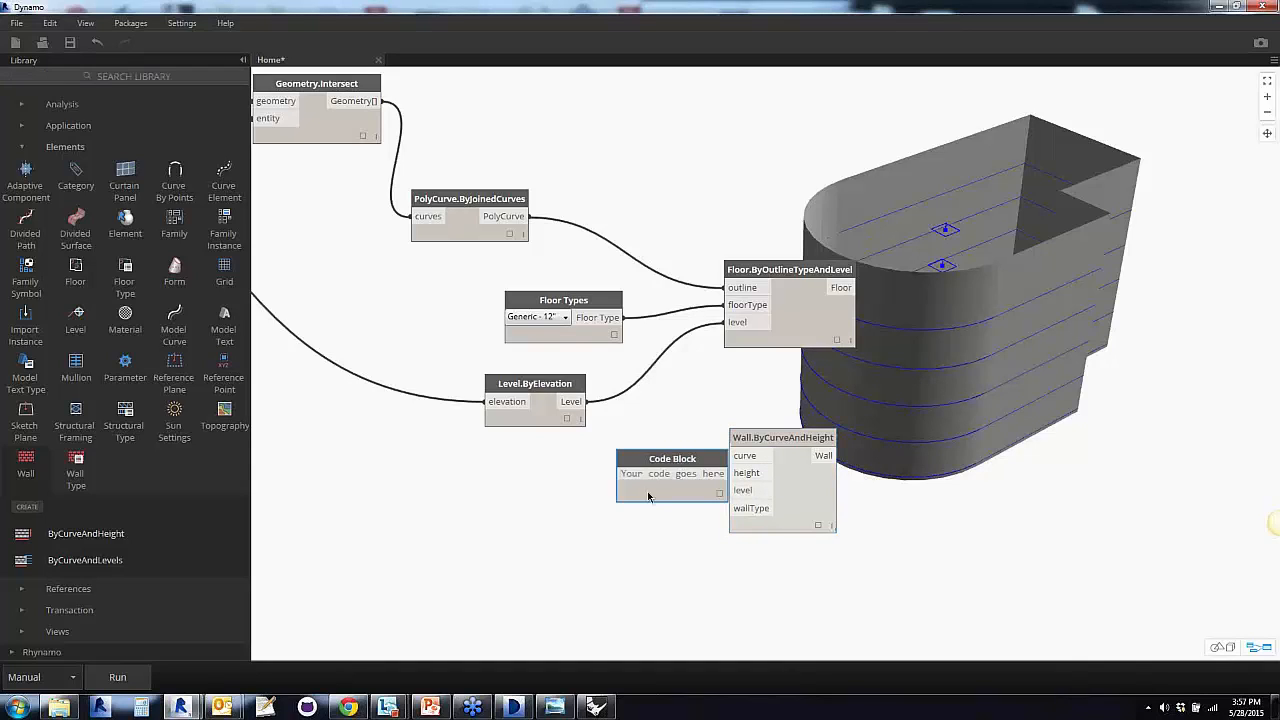
text(10)
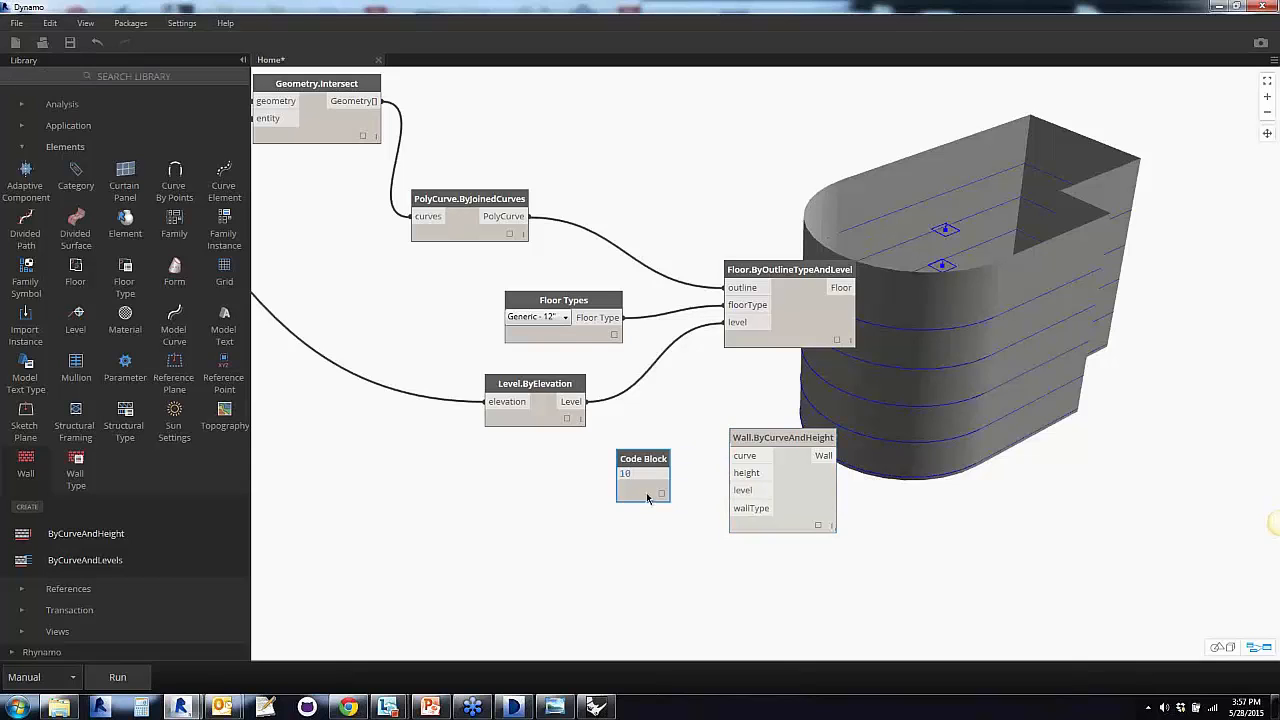
click(631, 547)
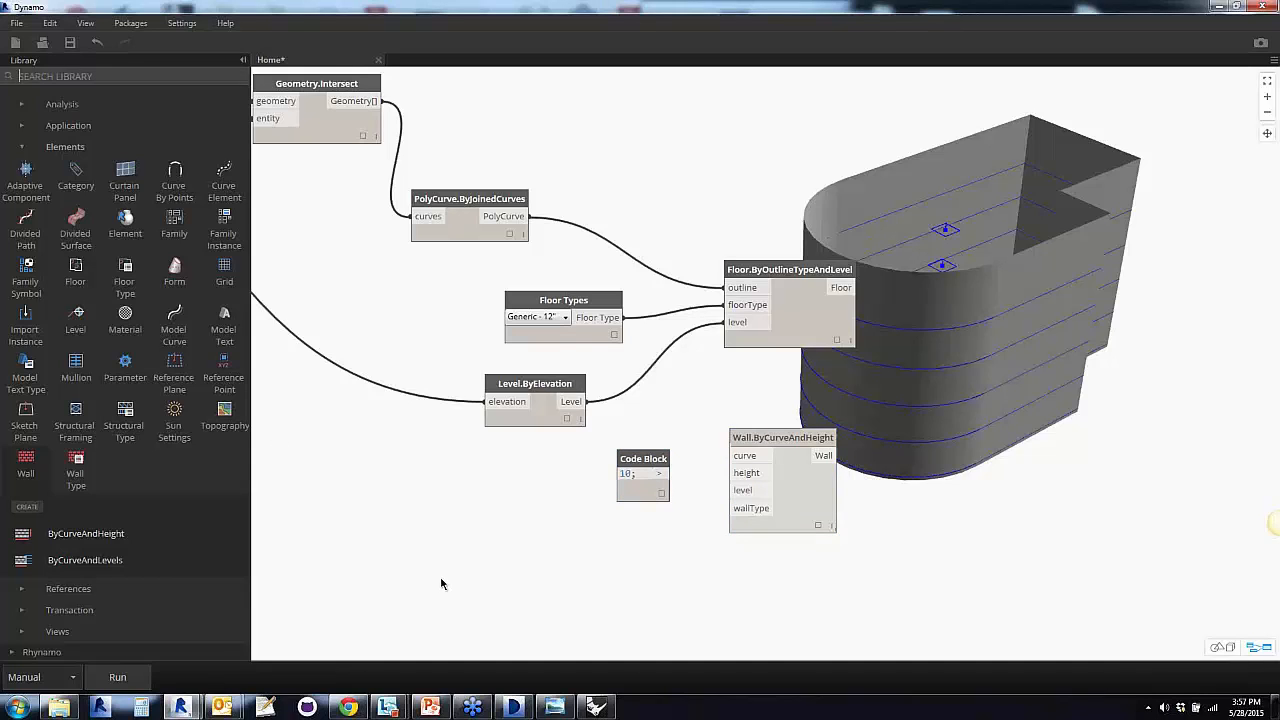
middle_drag(455, 511, 768, 504)
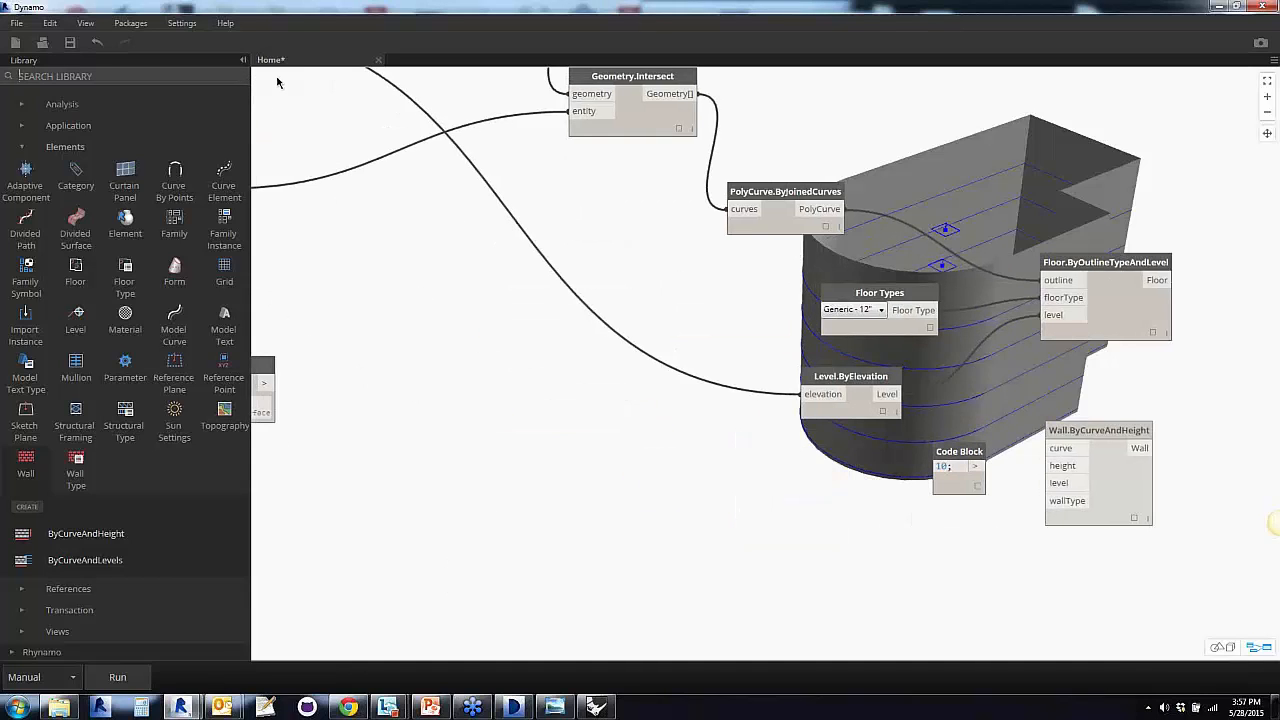
drag(975, 466, 1048, 466)
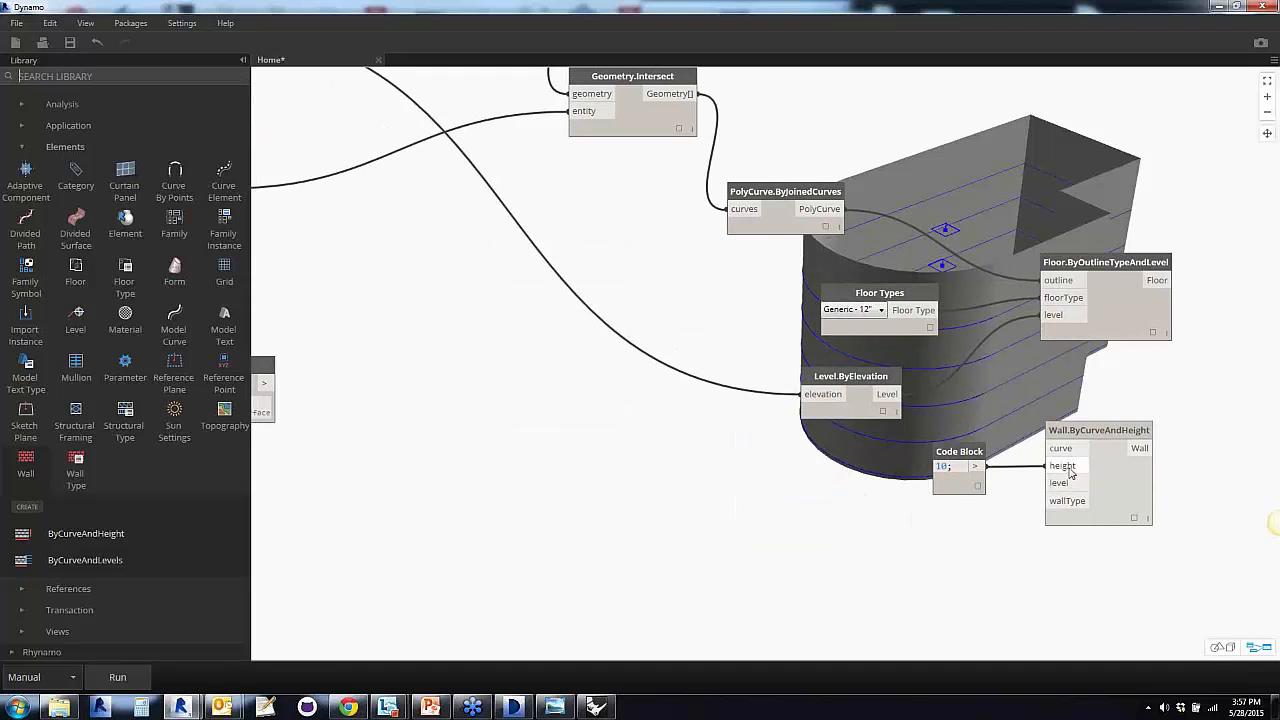
Move the wall node and its height code block lower, clear of the floor and level nodes
drag(963, 484, 1001, 500)
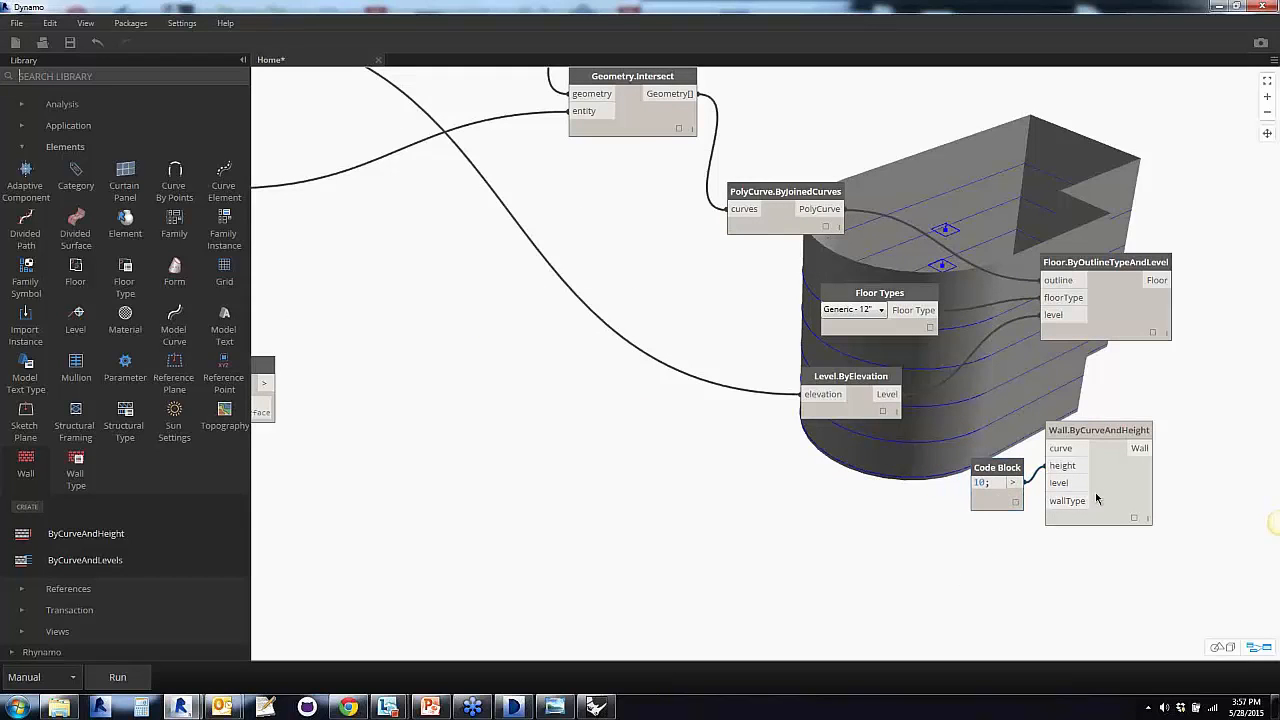
drag(1096, 498, 1108, 569)
drag(985, 508, 960, 545)
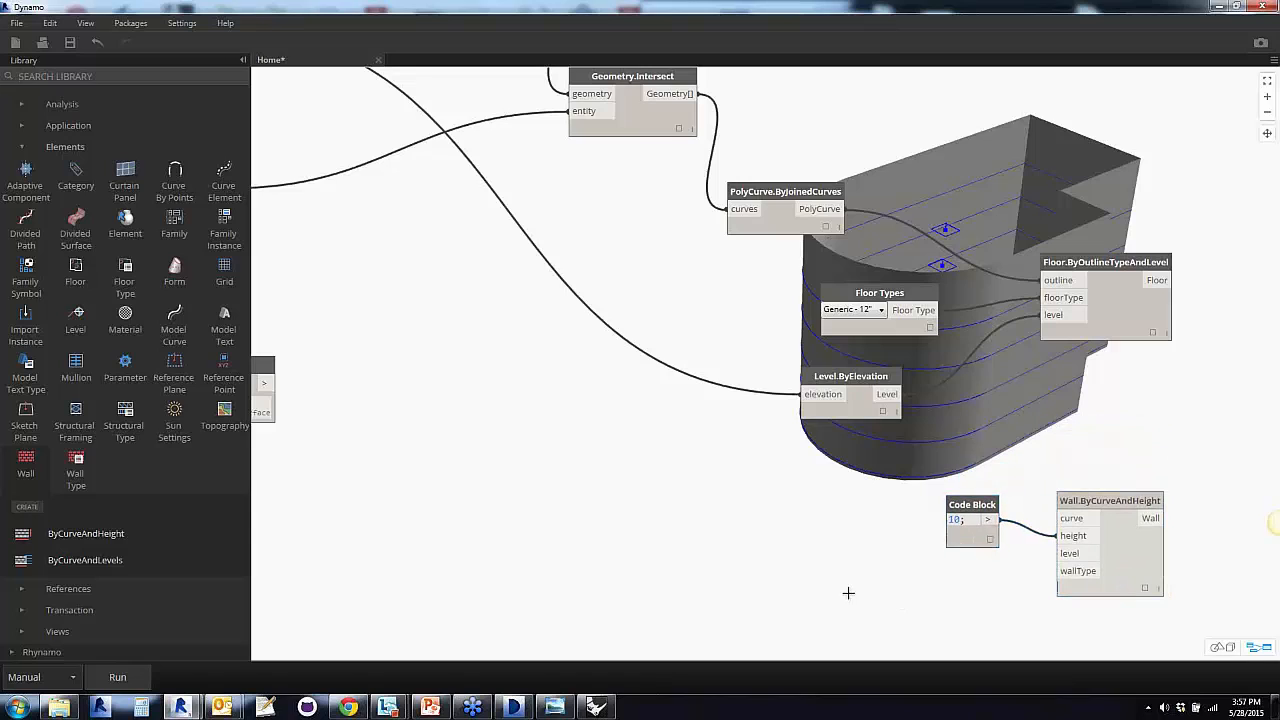
drag(1130, 572, 1138, 534)
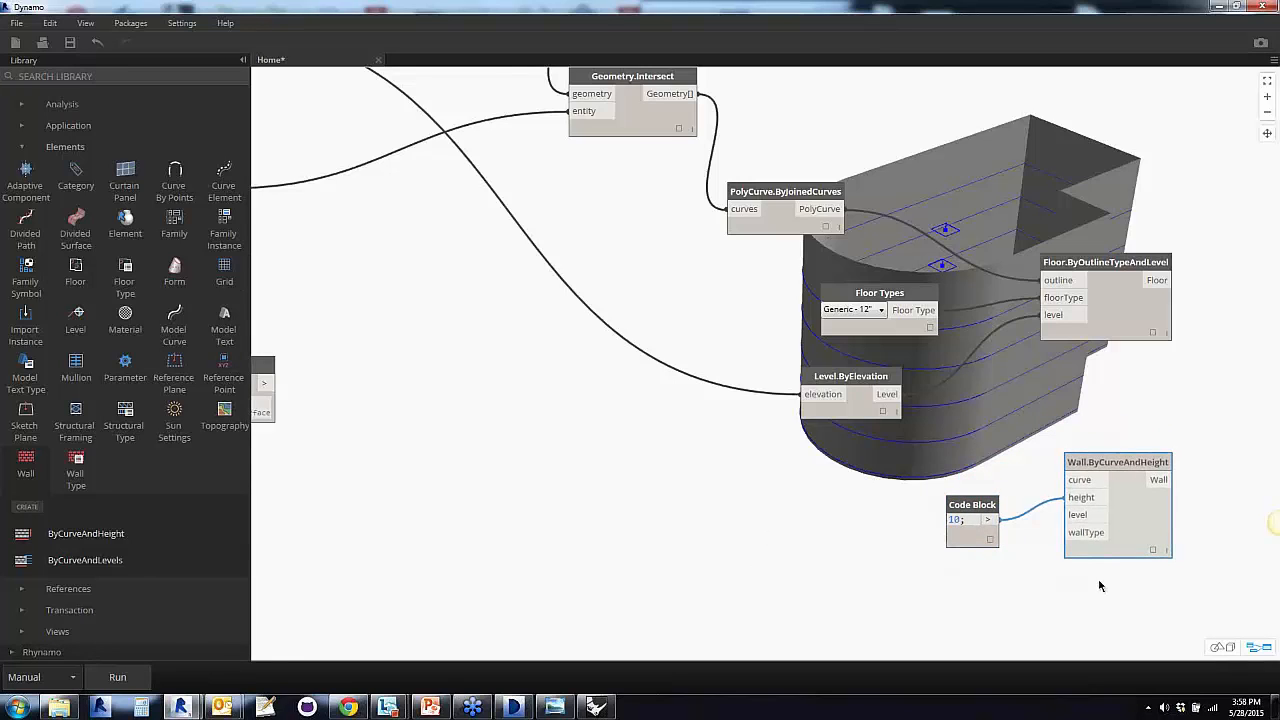
scroll(1109, 550, up, 4)
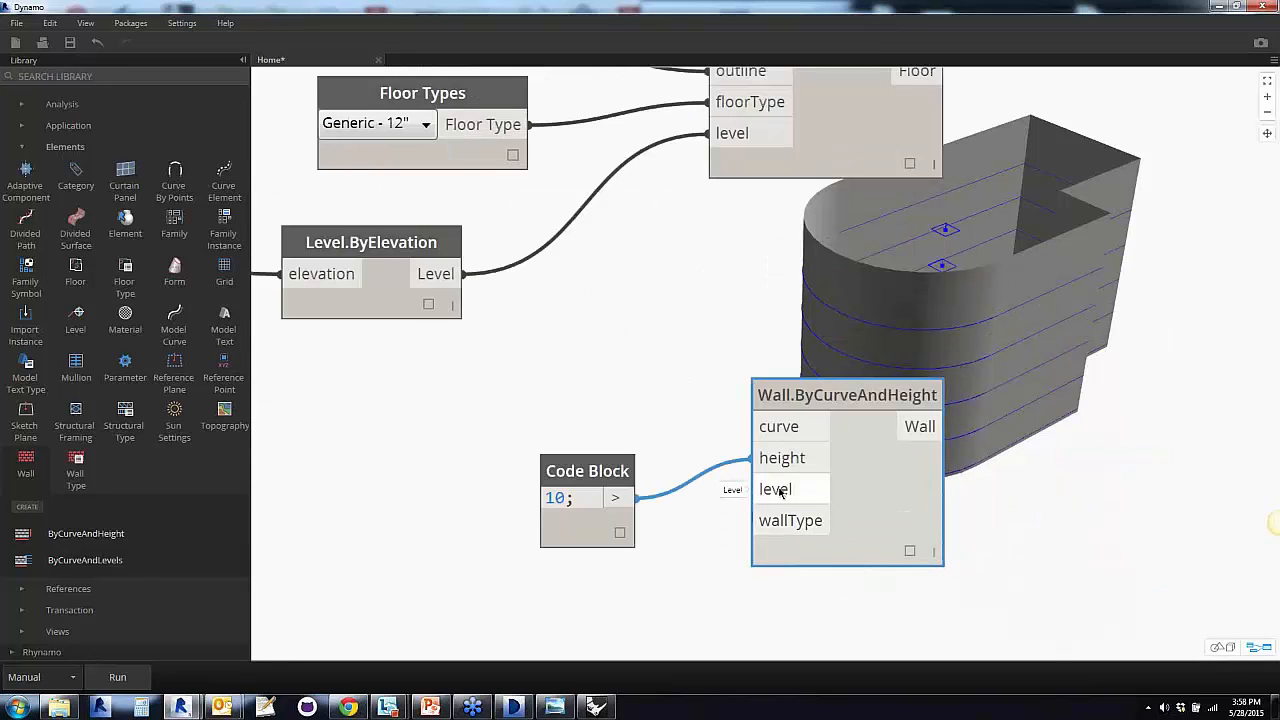
click(453, 503)
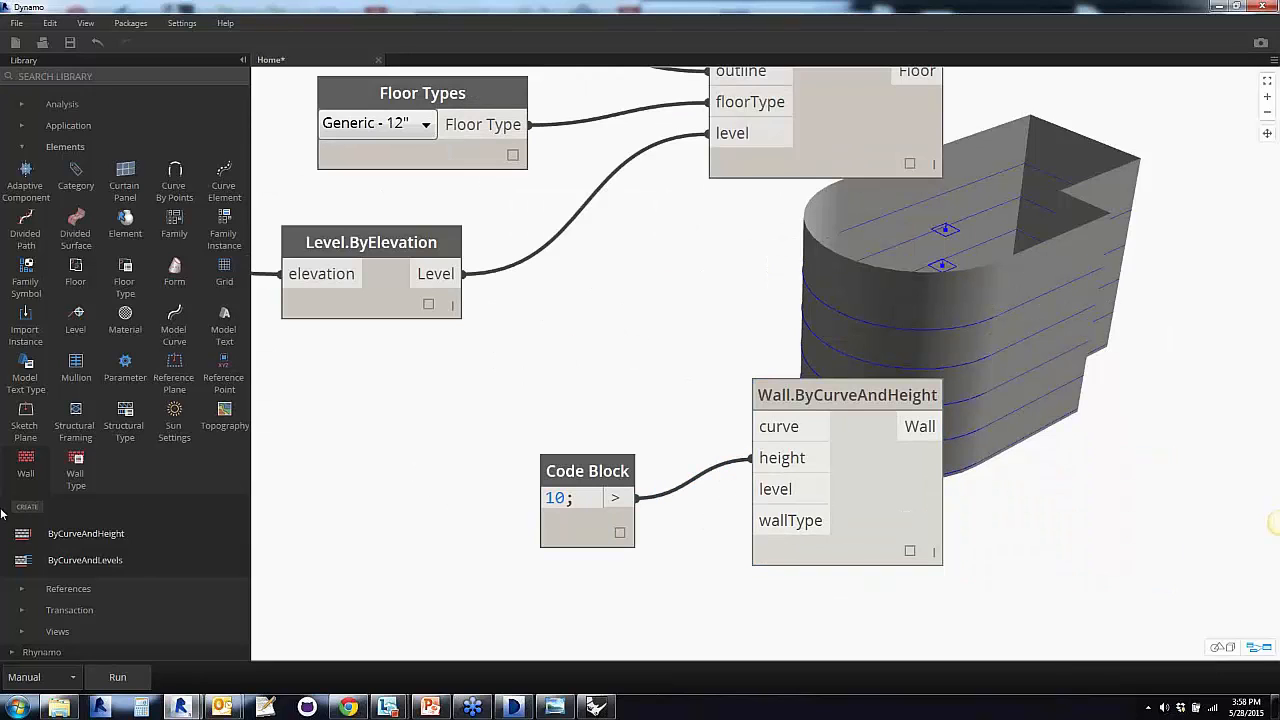
Add a Wall Types node from the Revit selection nodes and place it below the height code block
click(21, 148)
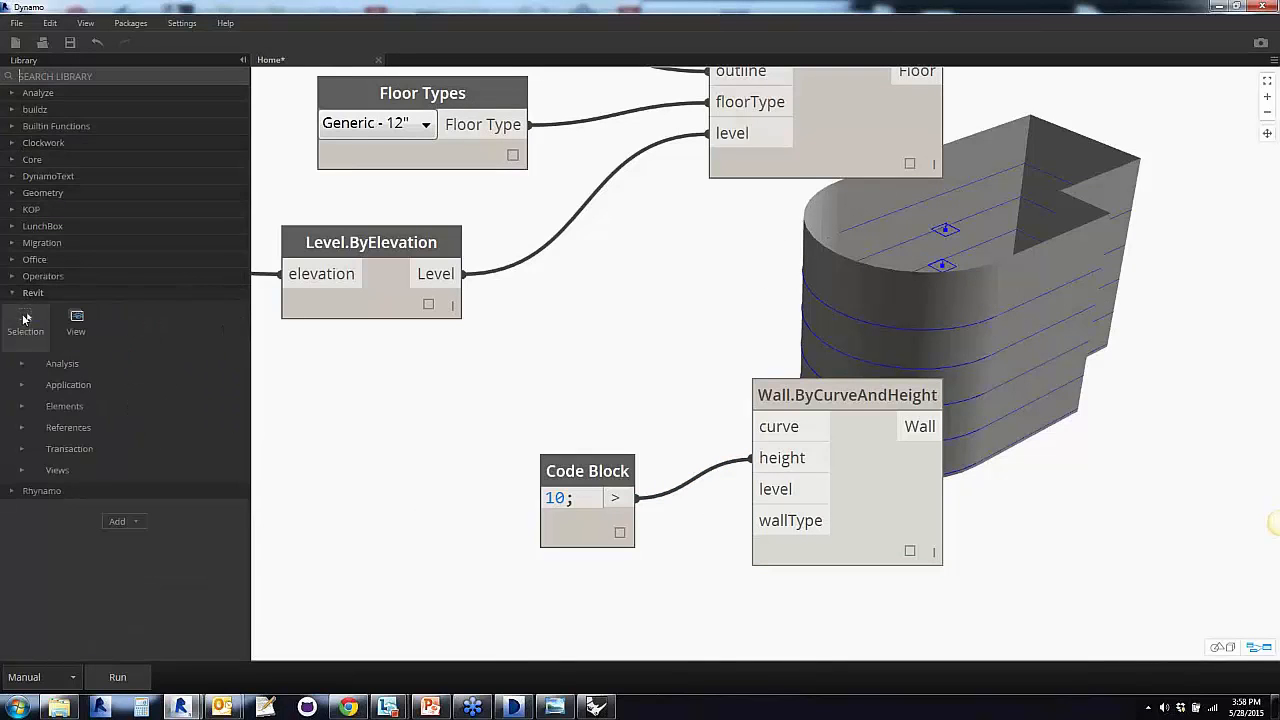
click(25, 318)
scroll(57, 455, down, 5)
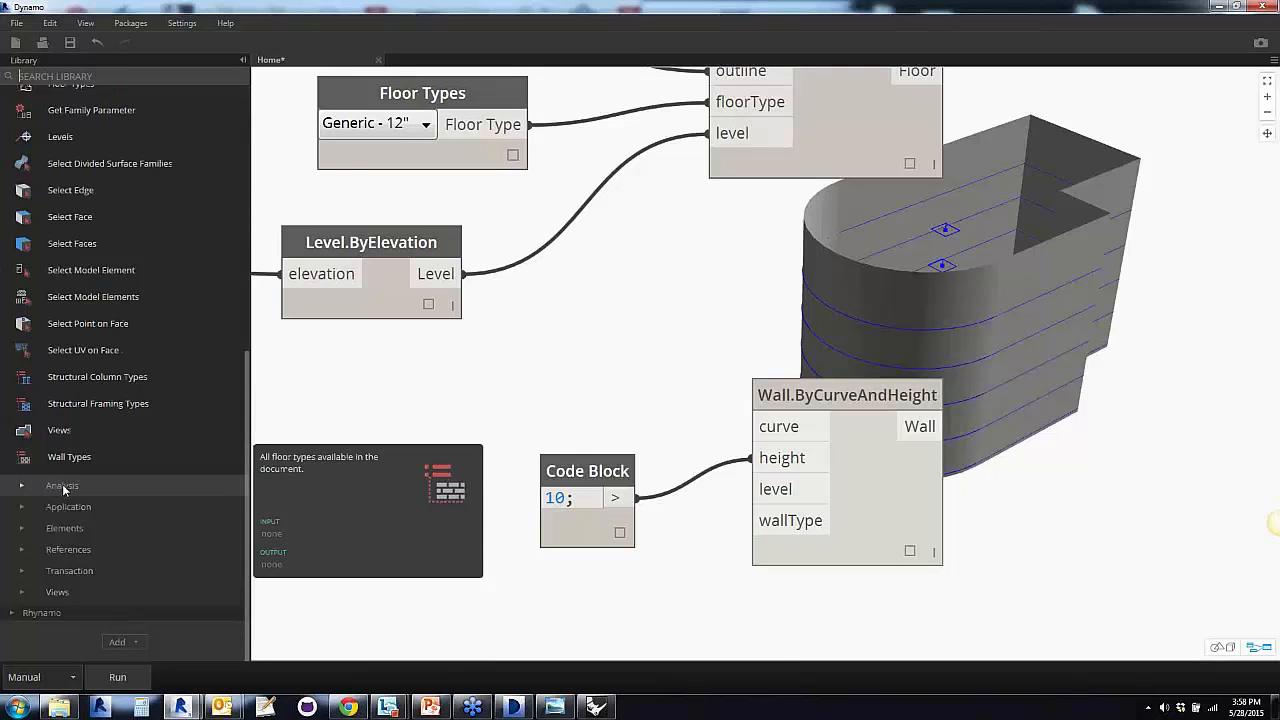
click(62, 456)
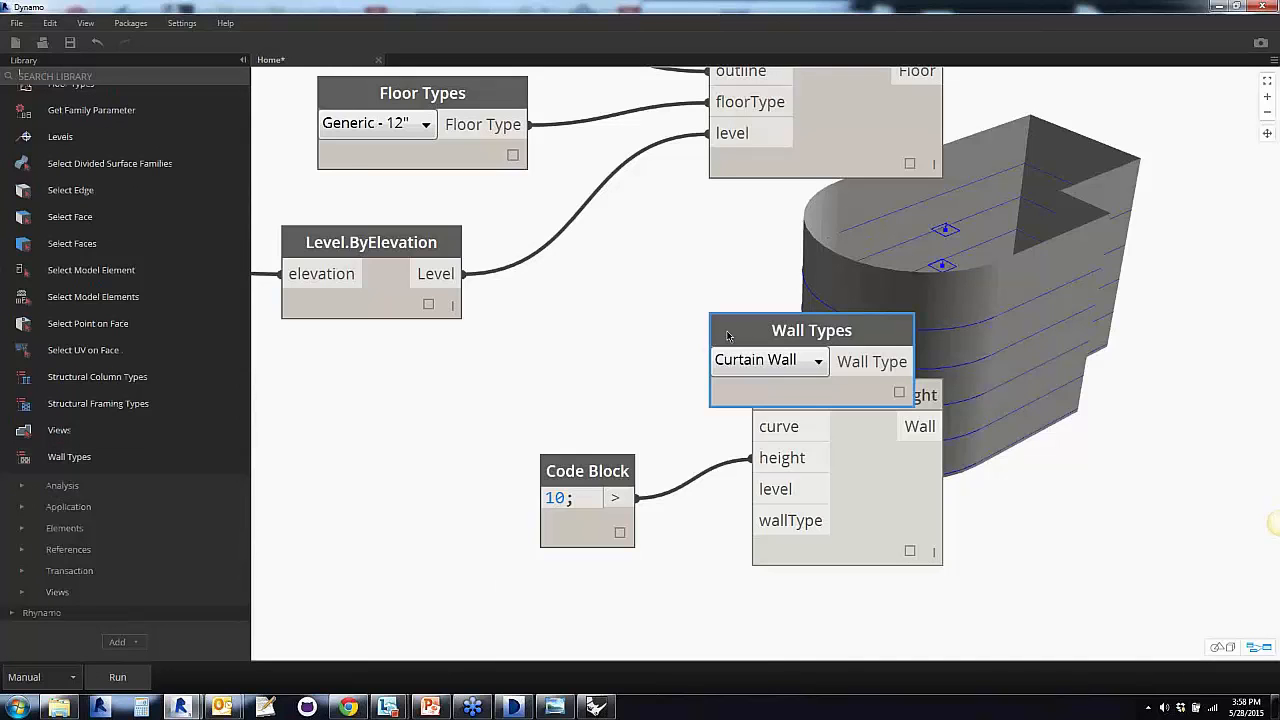
drag(728, 334, 329, 512)
middle_drag(412, 455, 421, 256)
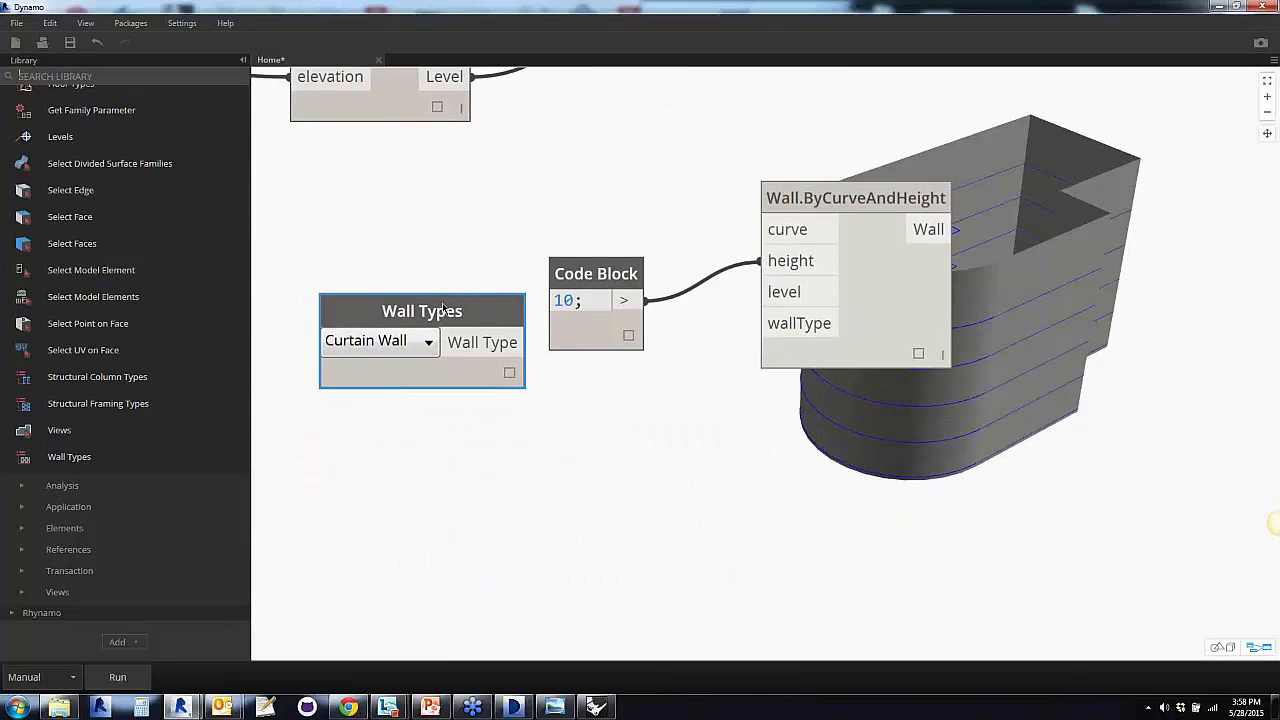
drag(444, 309, 491, 388)
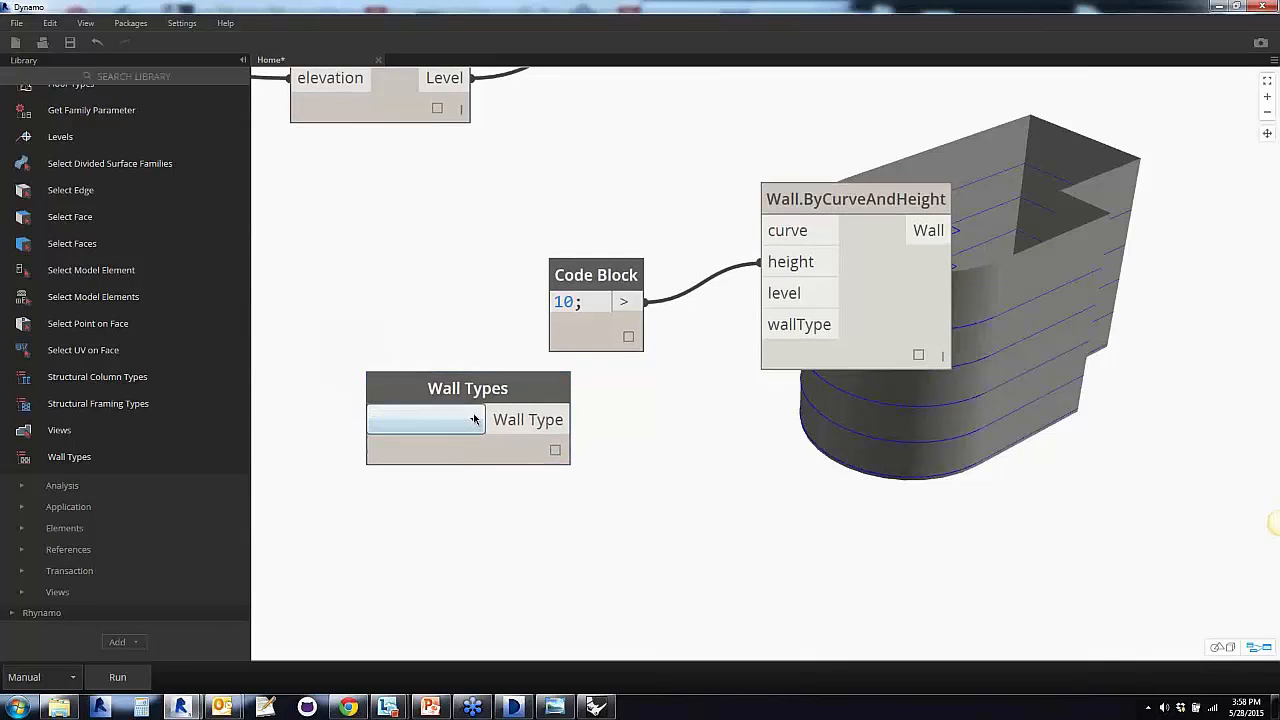
Choose the Generic - 6" wall type and connect it to the wallType input of Wall.ByCurveAndHeight
click(474, 419)
scroll(440, 330, down, 3)
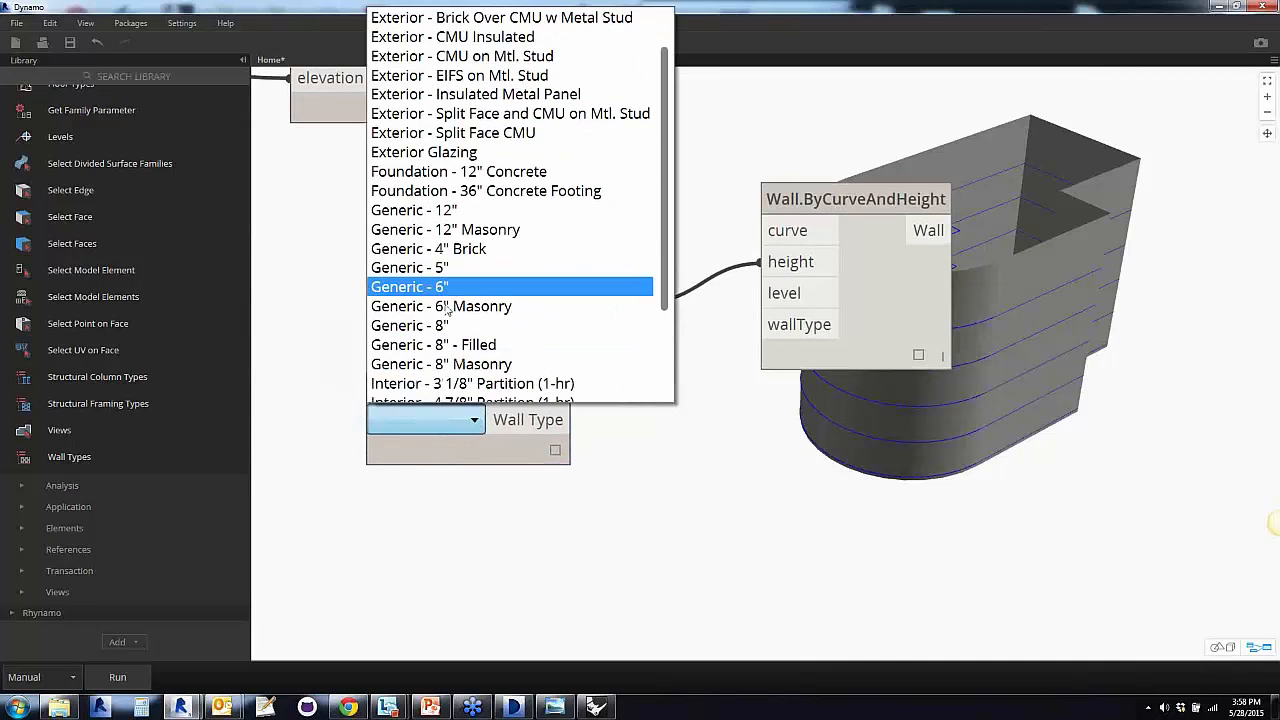
click(432, 266)
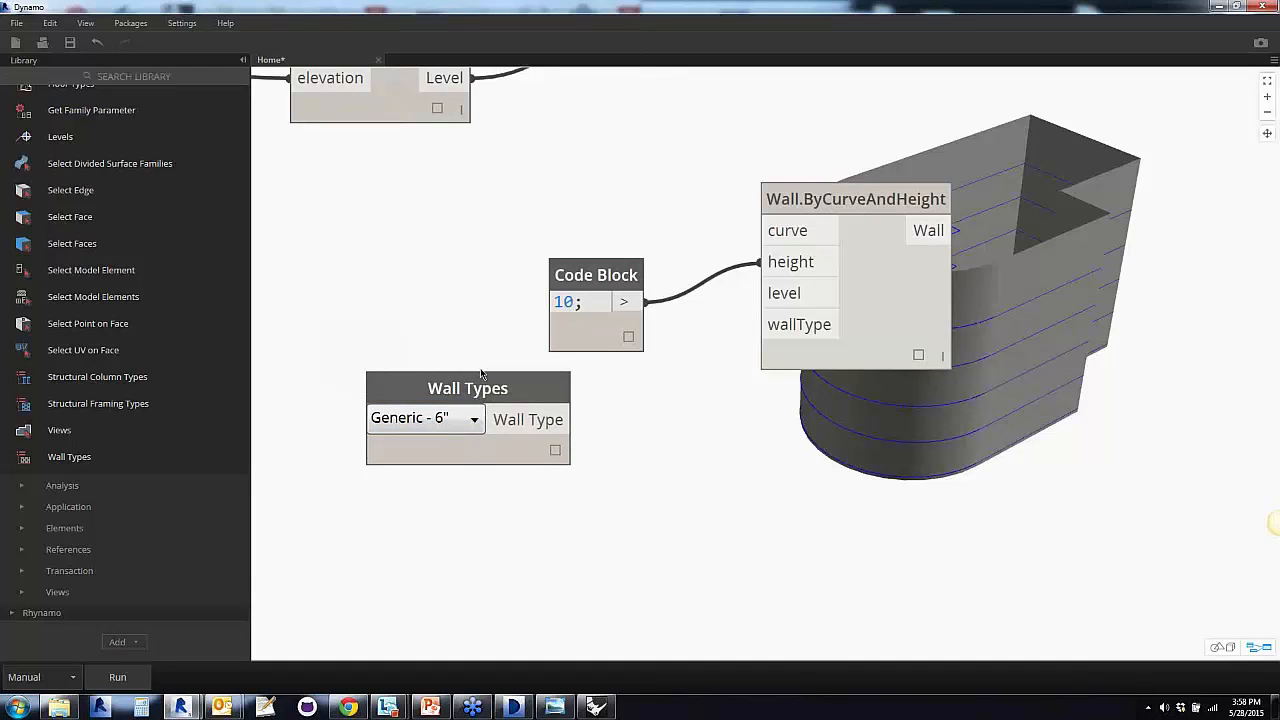
drag(481, 373, 494, 463)
drag(586, 510, 765, 326)
Arrange the height code block directly above the Wall Types node, with Wall.ByCurveAndHeight spaced out beside them
drag(877, 368, 879, 480)
click(730, 534)
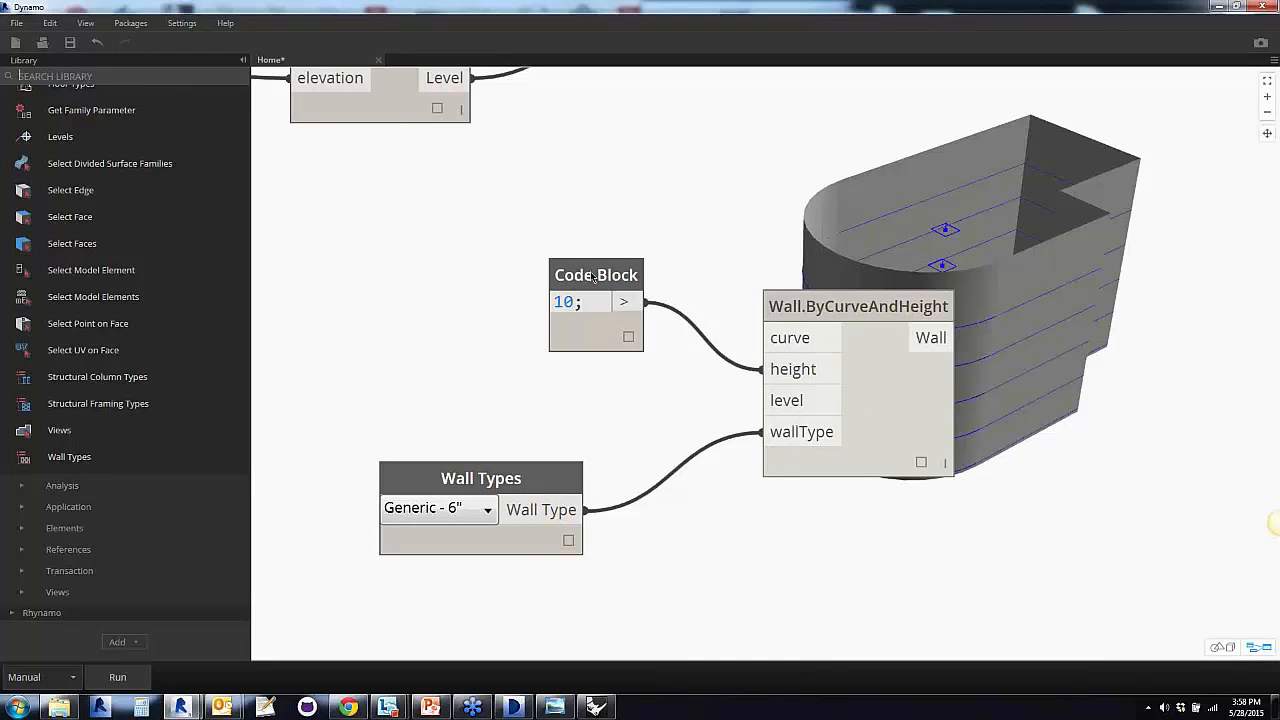
drag(594, 277, 618, 348)
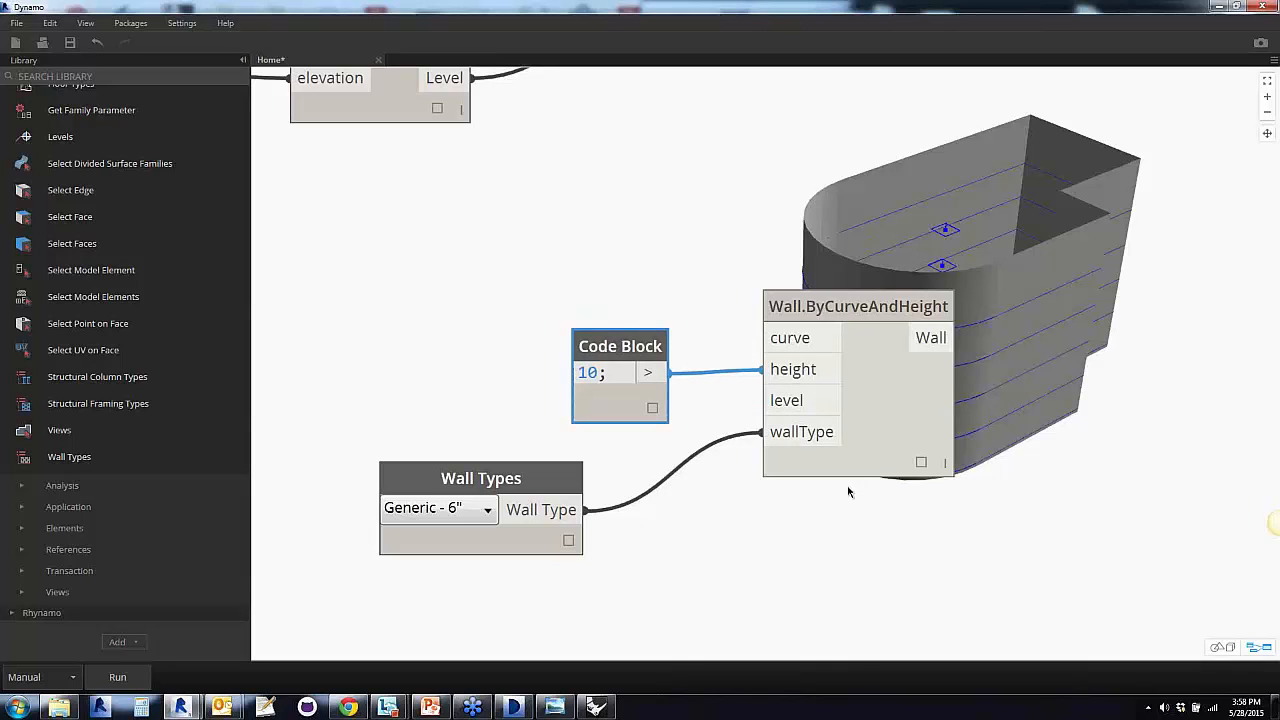
drag(508, 463, 548, 500)
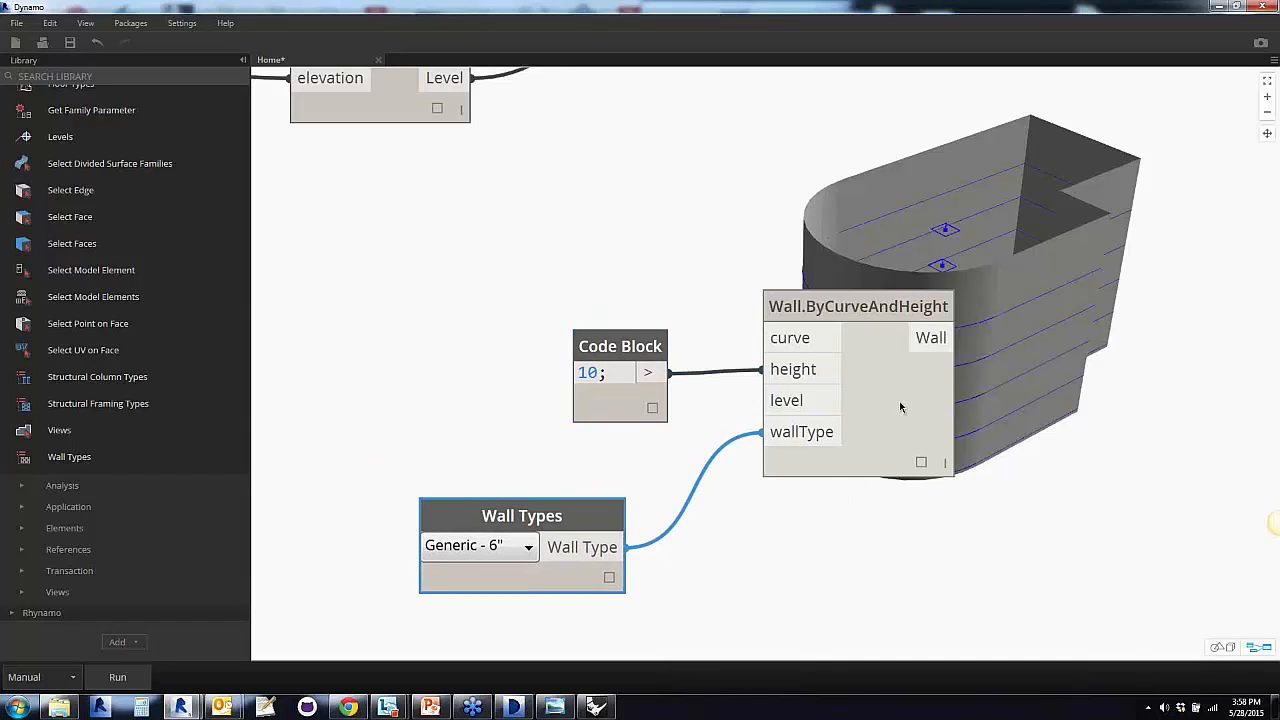
drag(903, 405, 839, 462)
drag(603, 345, 534, 375)
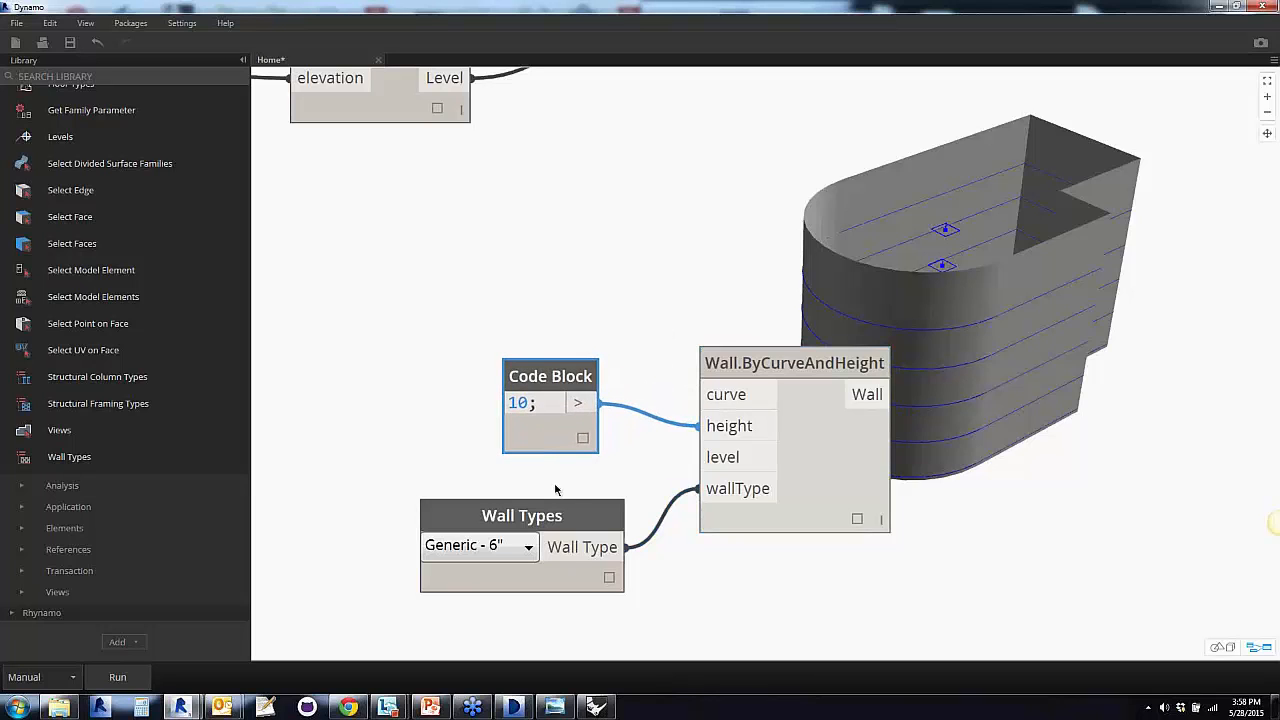
drag(560, 507, 514, 512)
drag(869, 456, 892, 440)
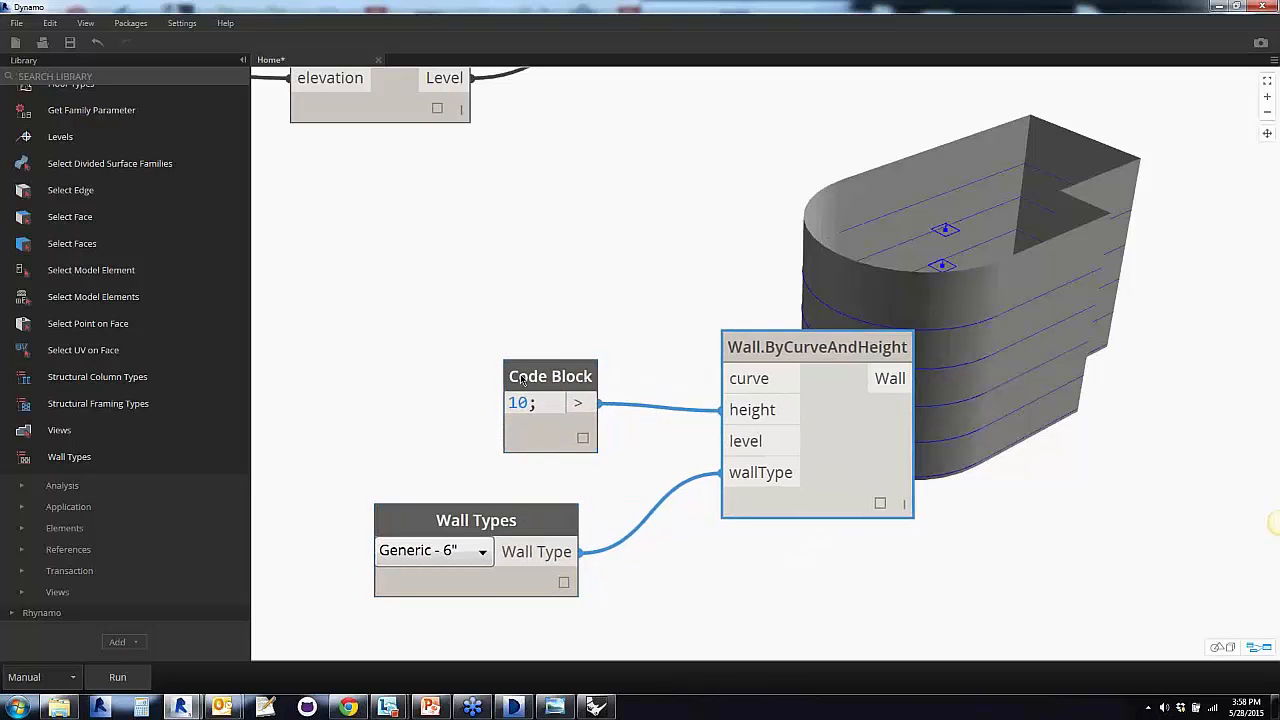
drag(515, 382, 494, 419)
click(532, 312)
drag(818, 412, 848, 412)
click(629, 260)
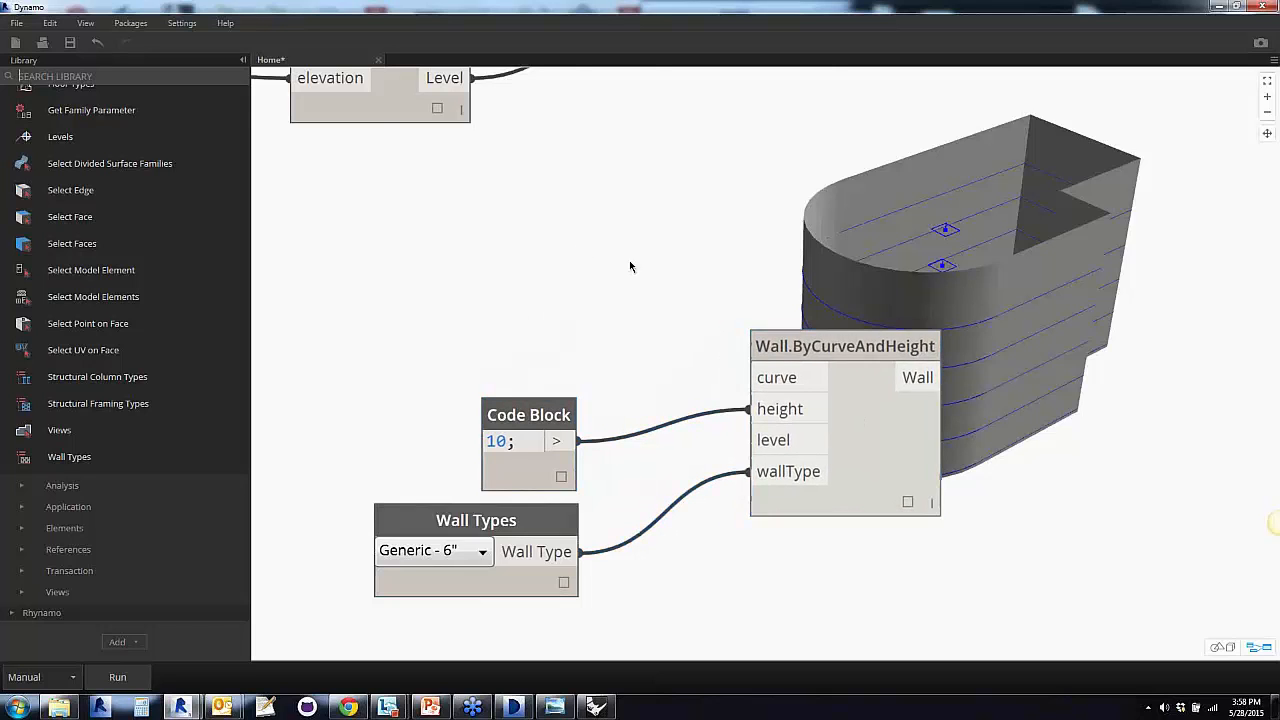
scroll(631, 264, down, 4)
middle_drag(634, 282, 584, 444)
scroll(585, 450, up, 1)
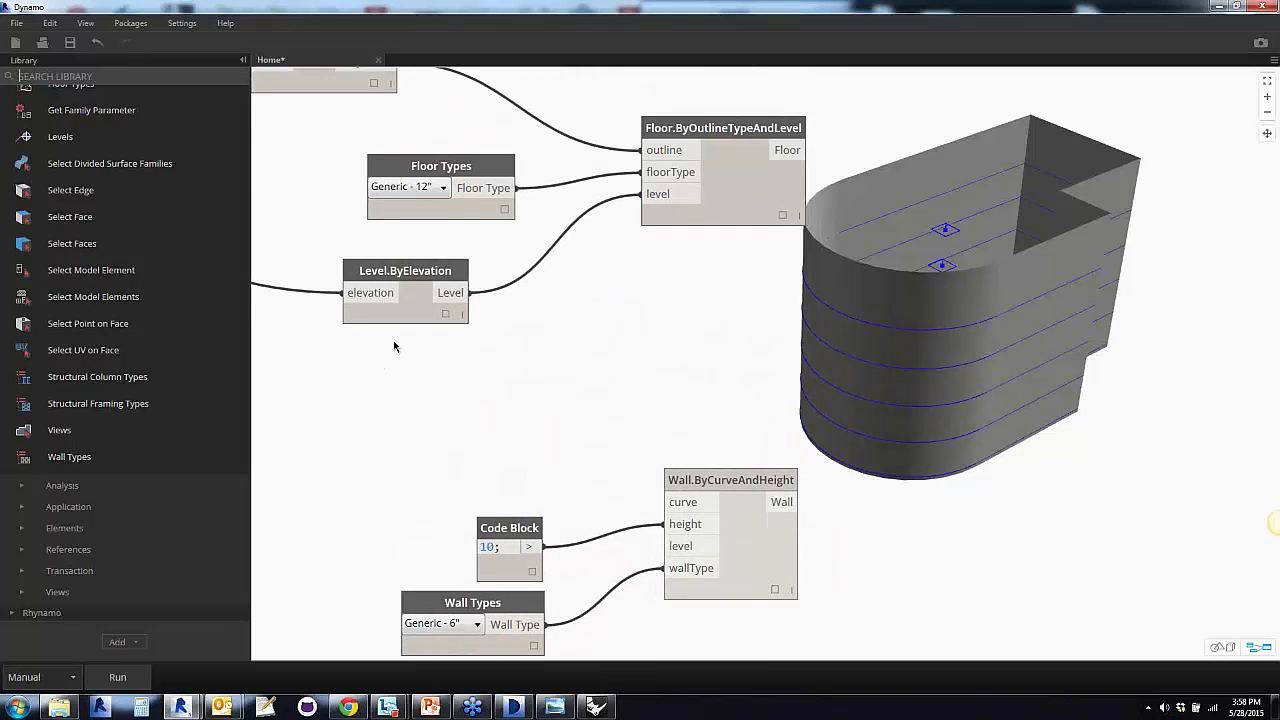
Pin the output preview of Level.ByElevation and shift Wall.ByCurveAndHeight slightly up and to the right
click(402, 312)
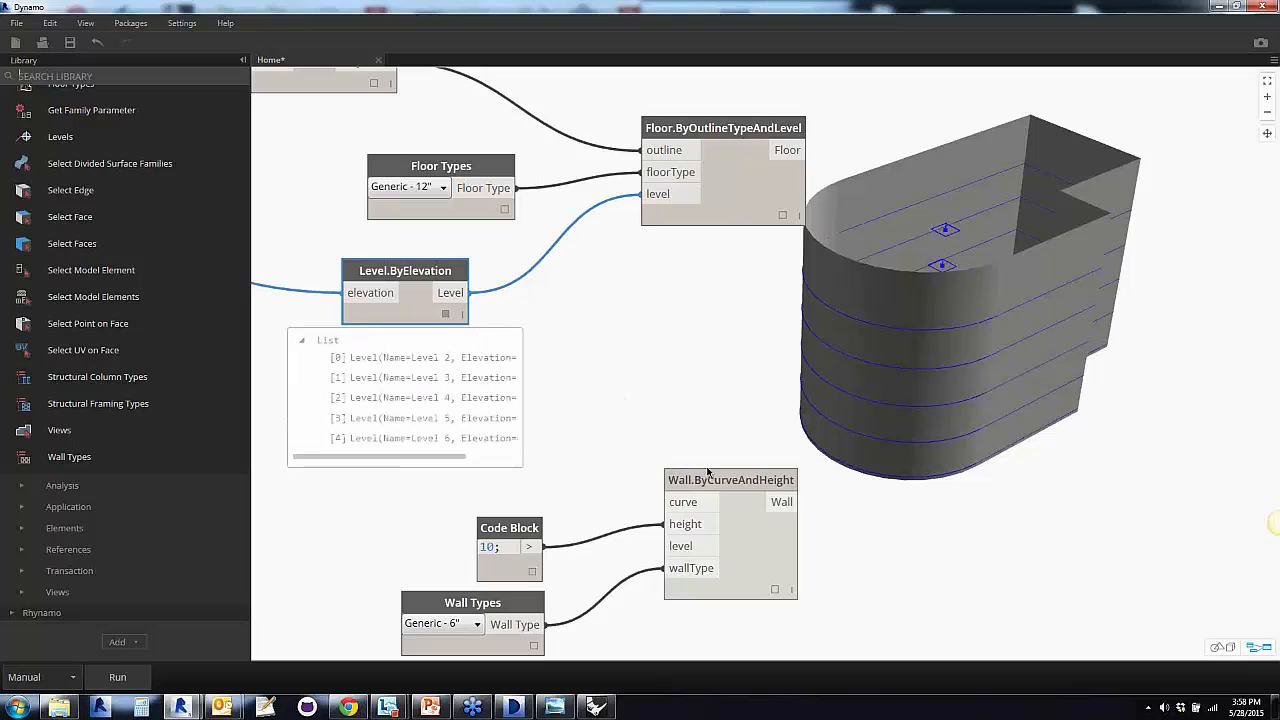
drag(707, 472, 729, 448)
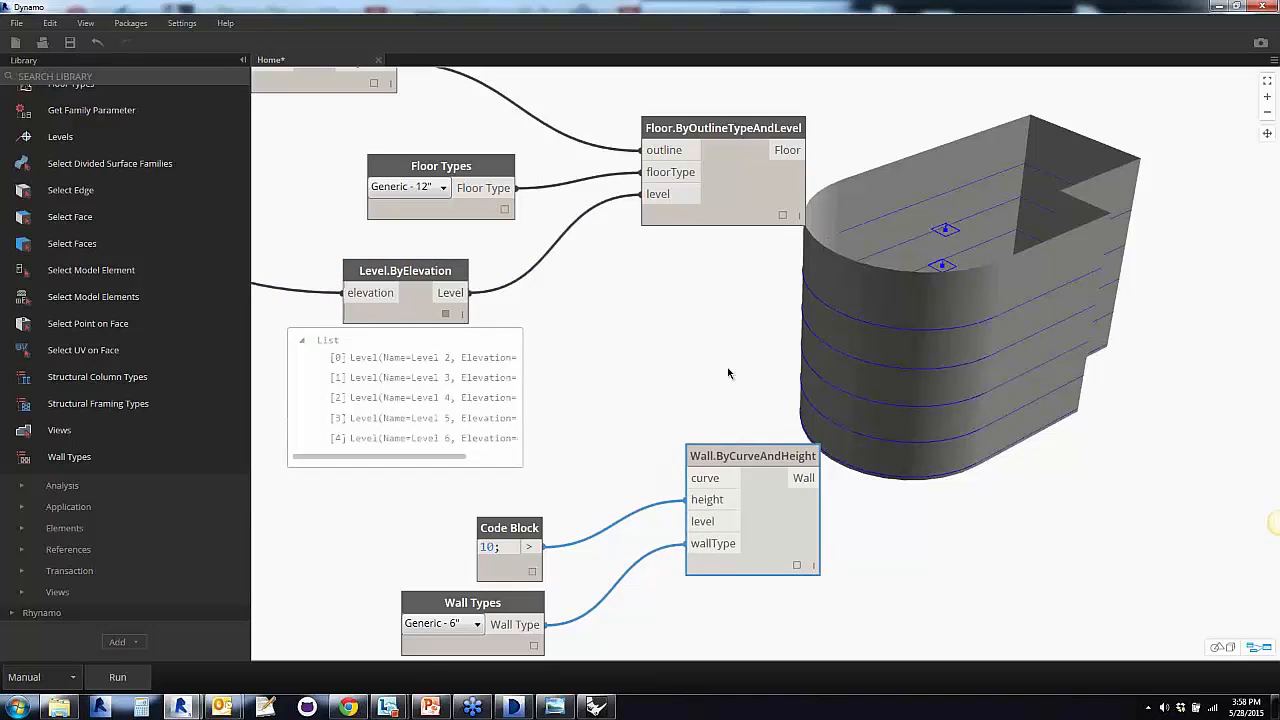
Switch to Revit and draw two chained architectural walls beside the floor slabs, the second about 29' 6" long
drag(1030, 10, 1036, 544)
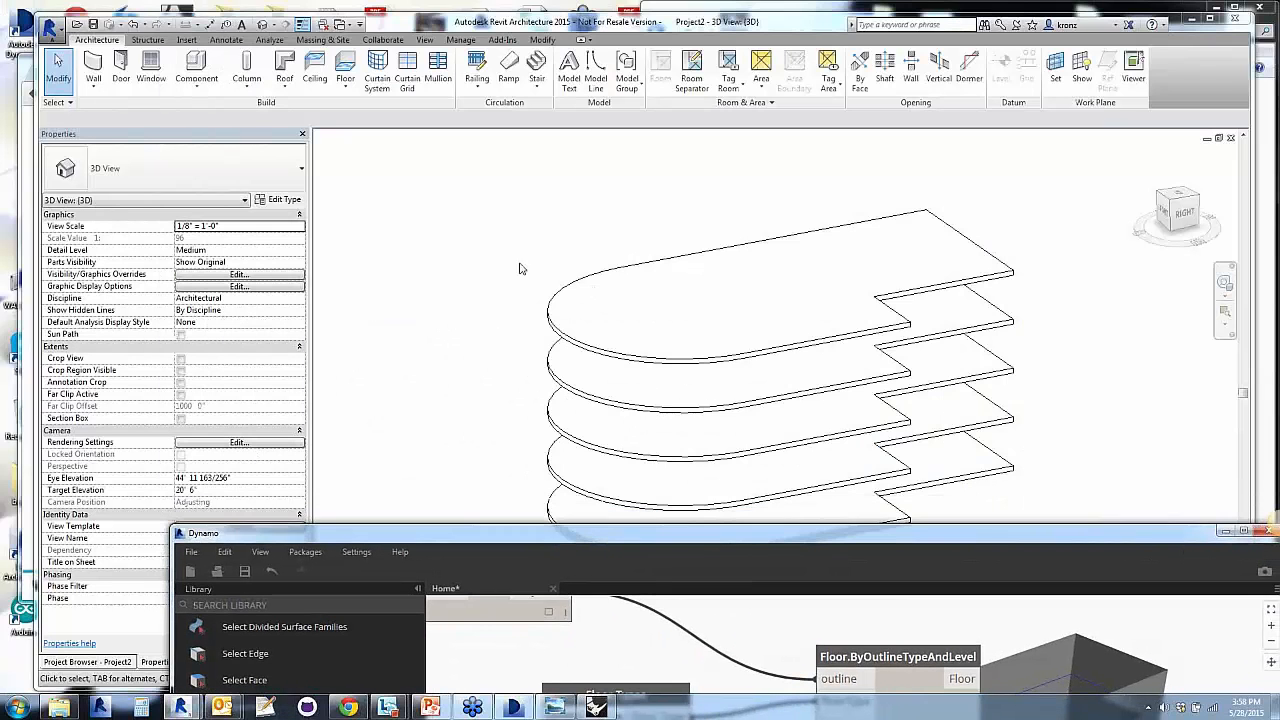
click(96, 86)
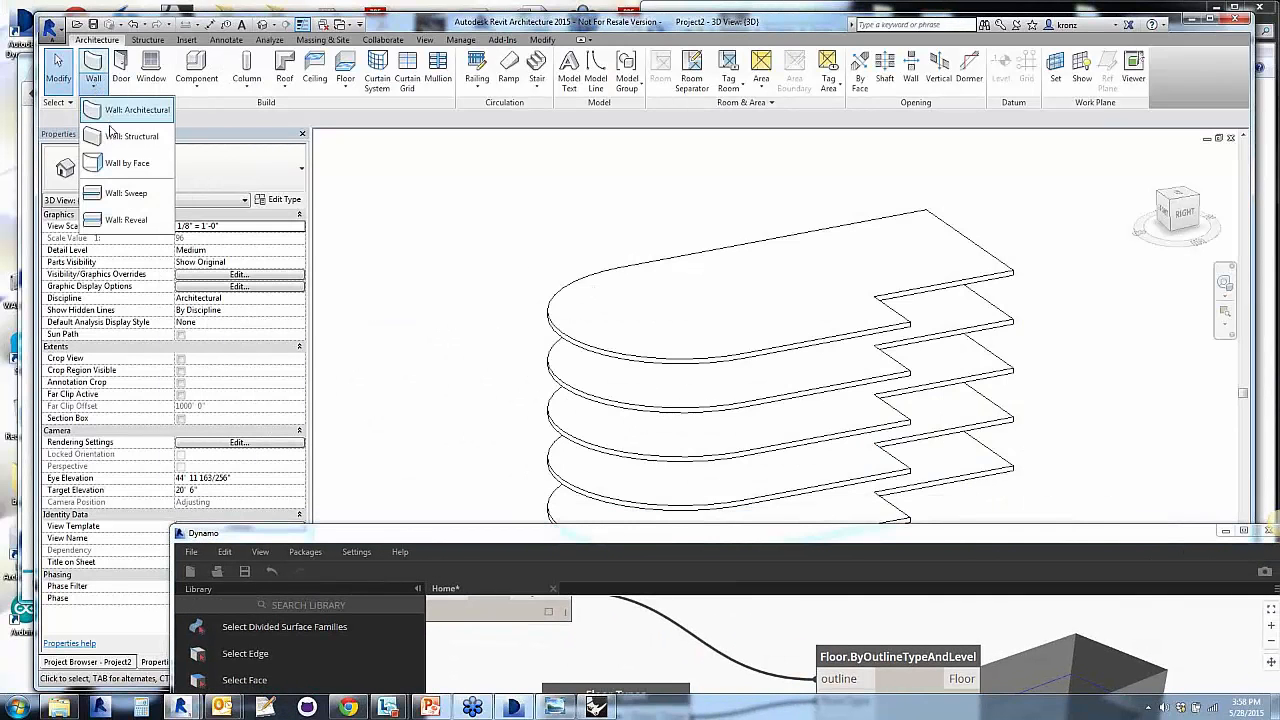
click(140, 109)
click(392, 324)
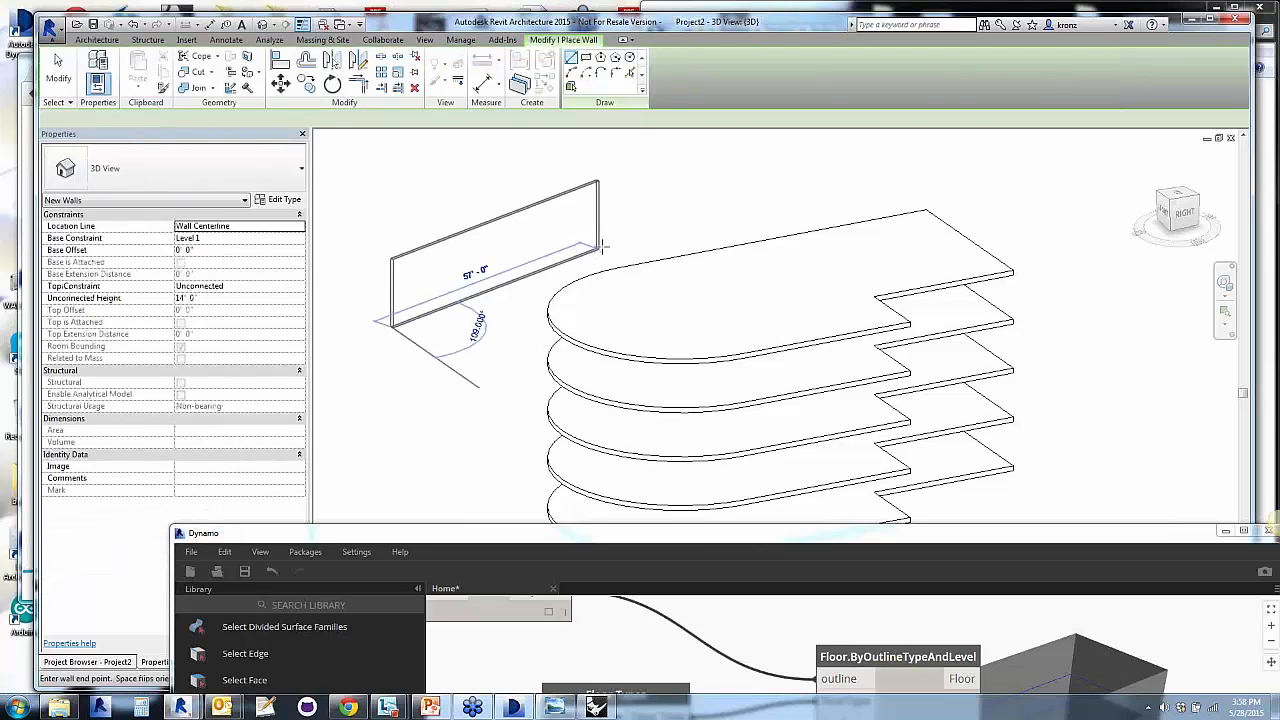
click(600, 246)
click(707, 207)
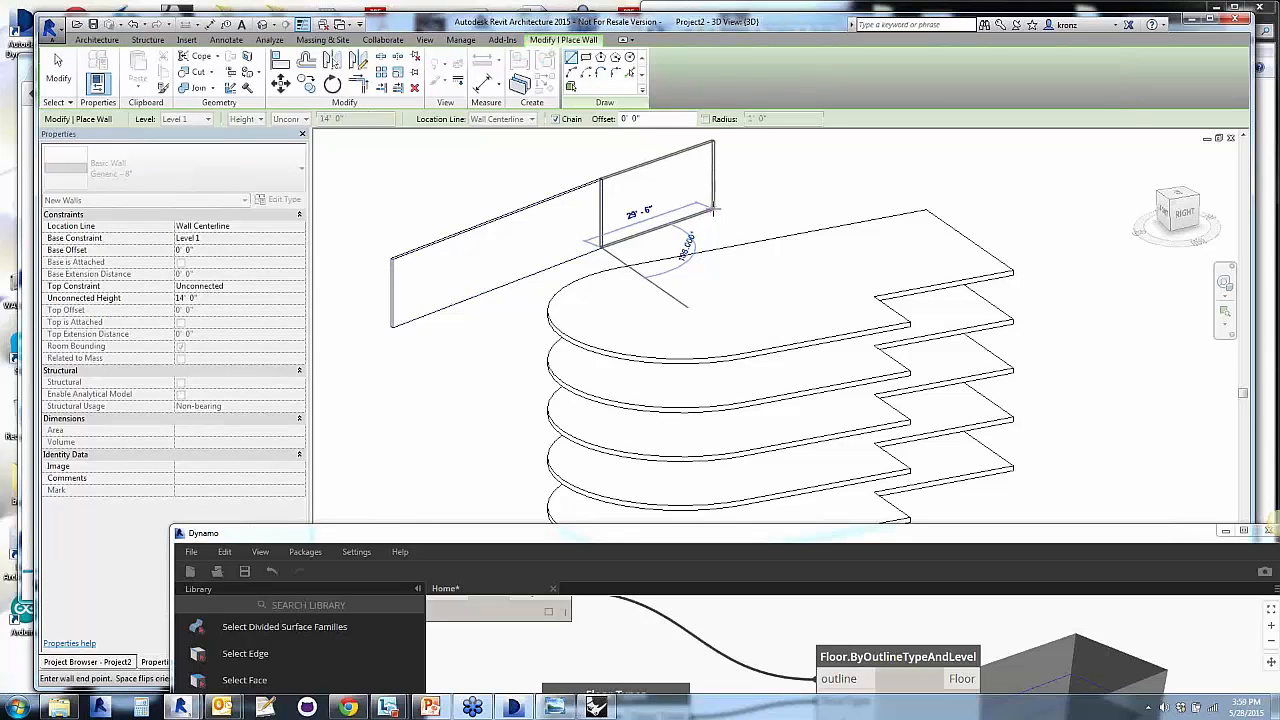
key(Escape)
key(Escape)
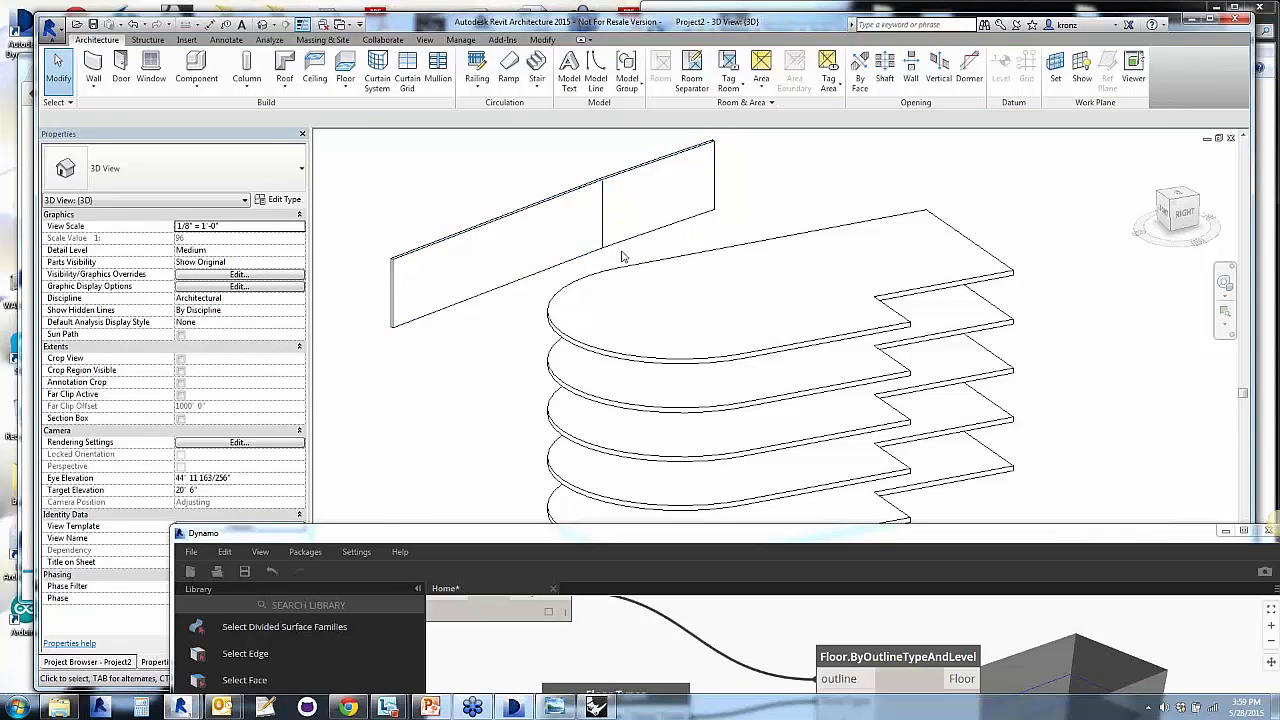
Open the boundary sketch of the topmost floor to examine its outline, then finish editing and deselect the floor
click(669, 259)
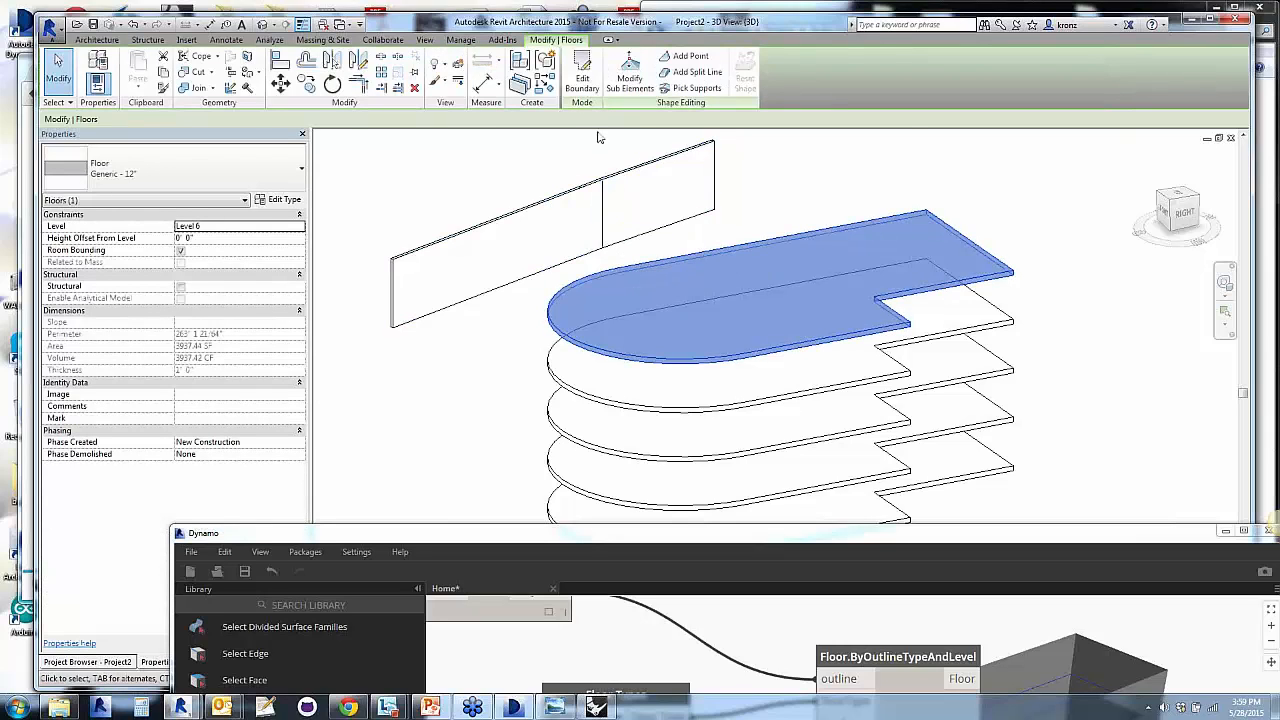
click(583, 80)
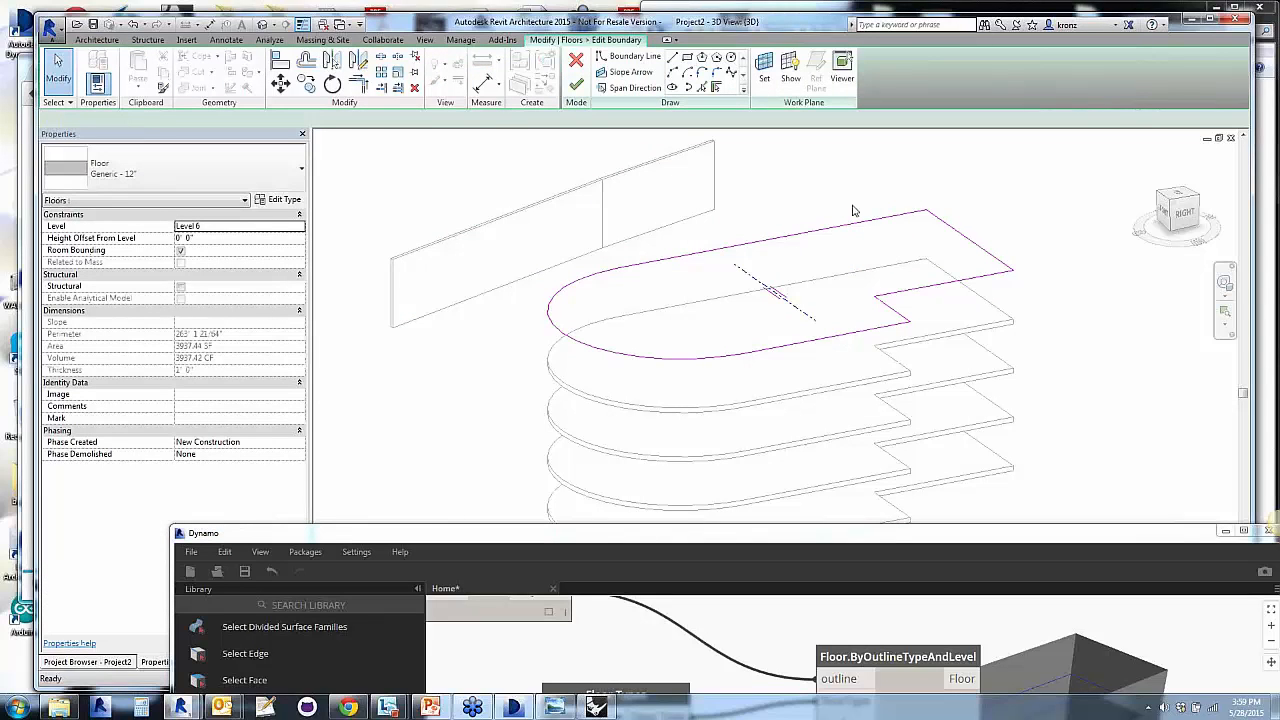
click(577, 82)
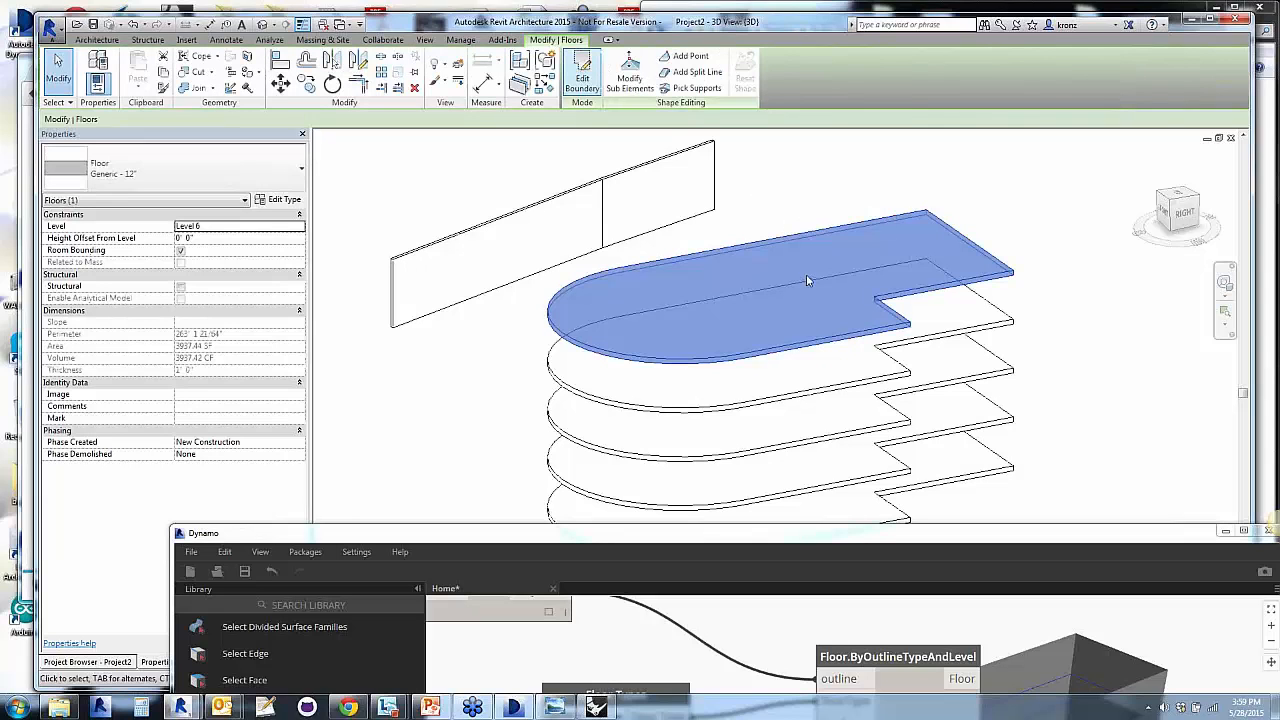
click(785, 207)
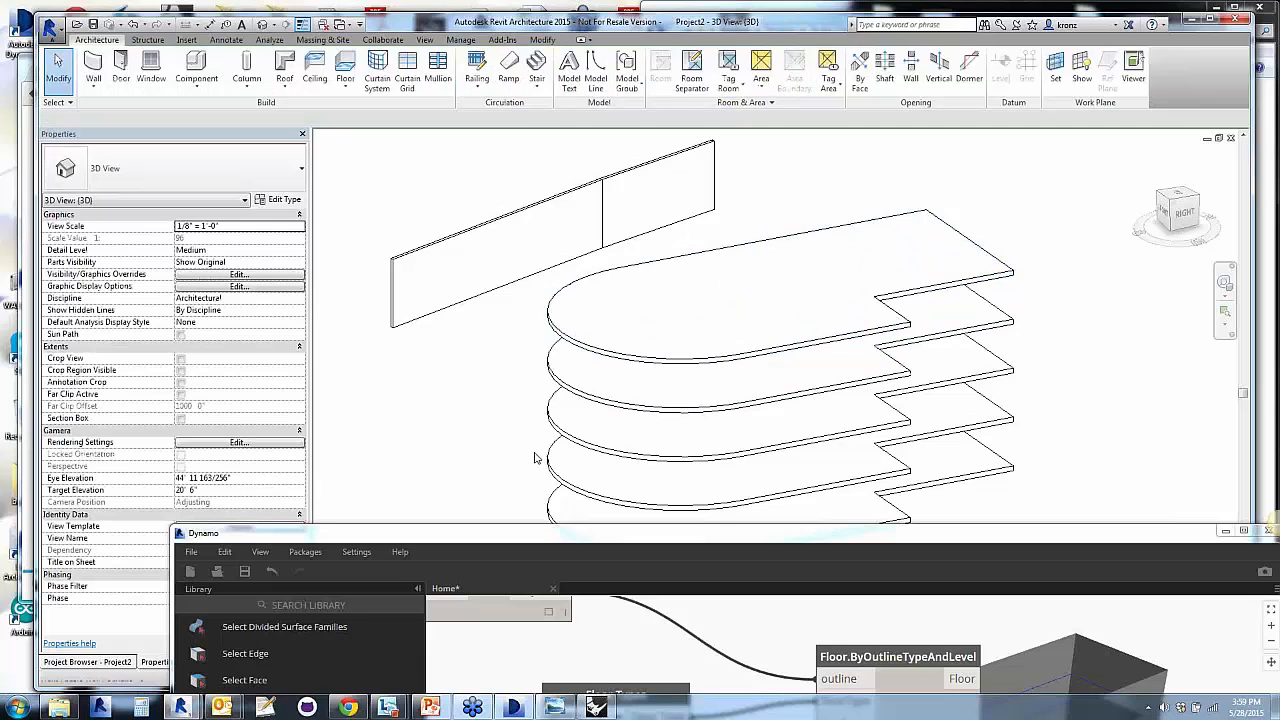
Switch back to Dynamo, maximize its window and move Wall.ByCurveAndHeight a little lower and to the right
drag(614, 531, 484, 52)
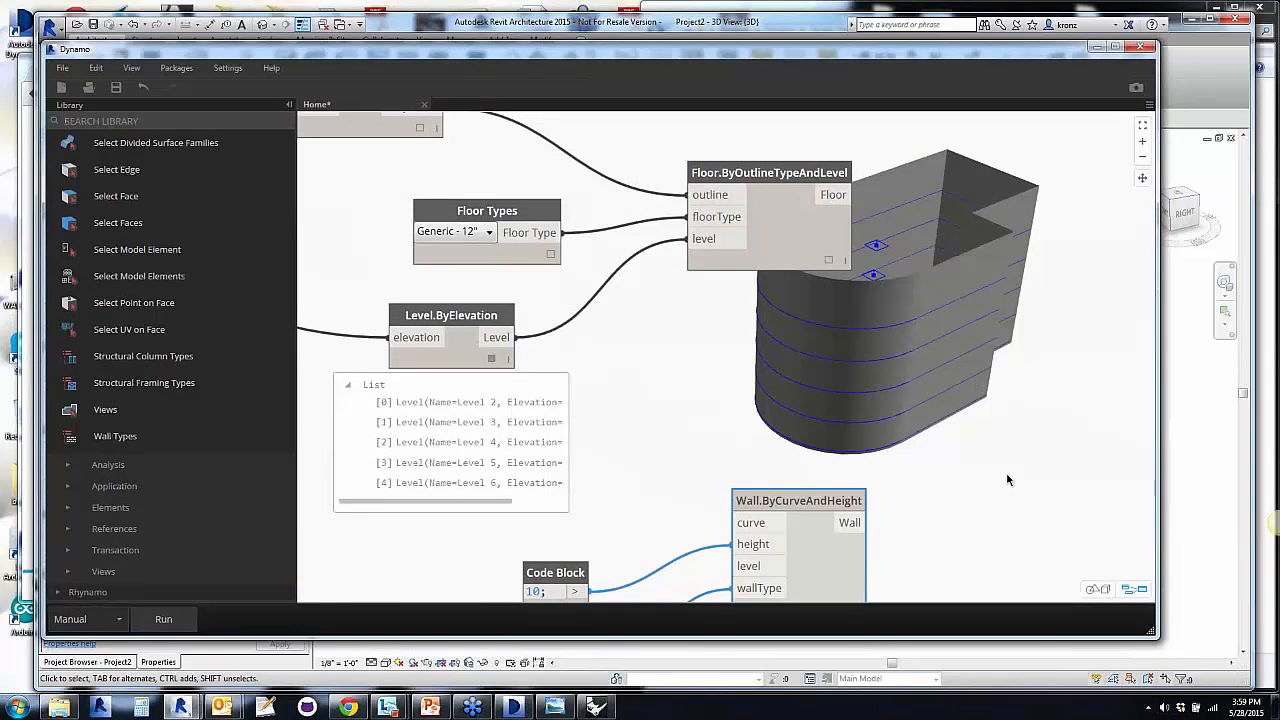
click(1115, 47)
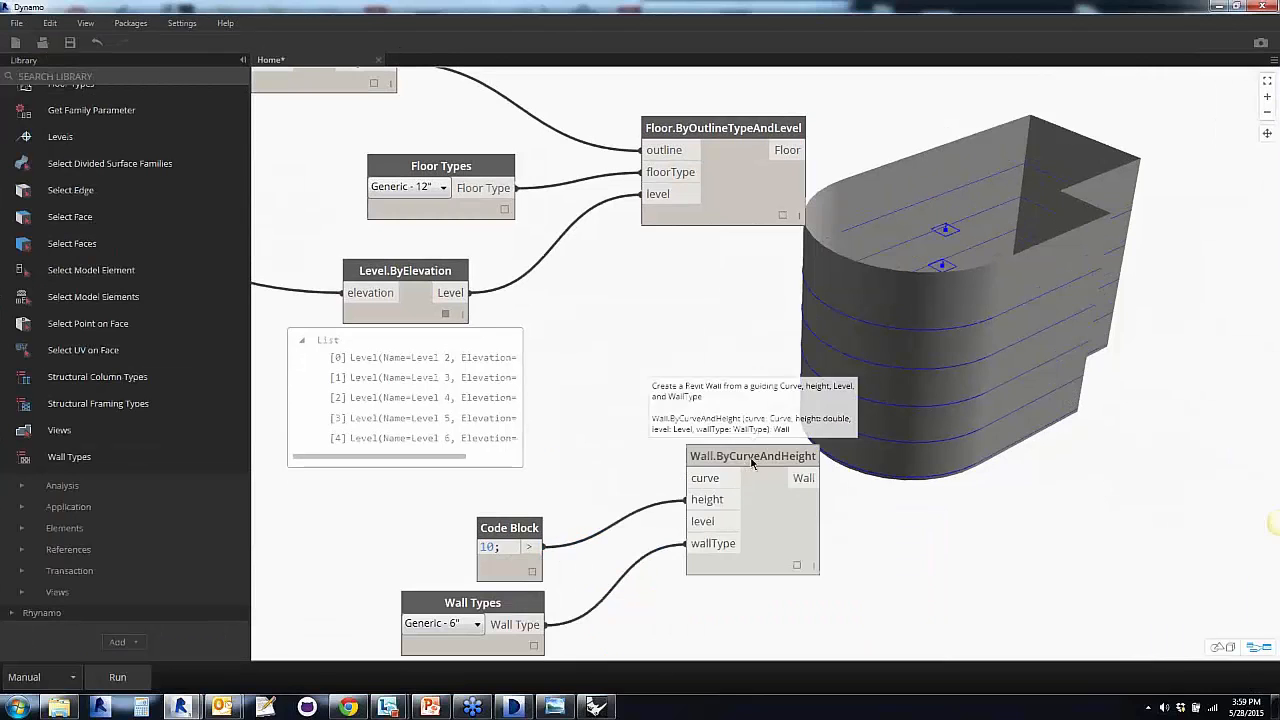
drag(759, 455, 793, 477)
Examine the output list of PolyCurve.ByJoinedCurves
middle_drag(648, 398, 829, 432)
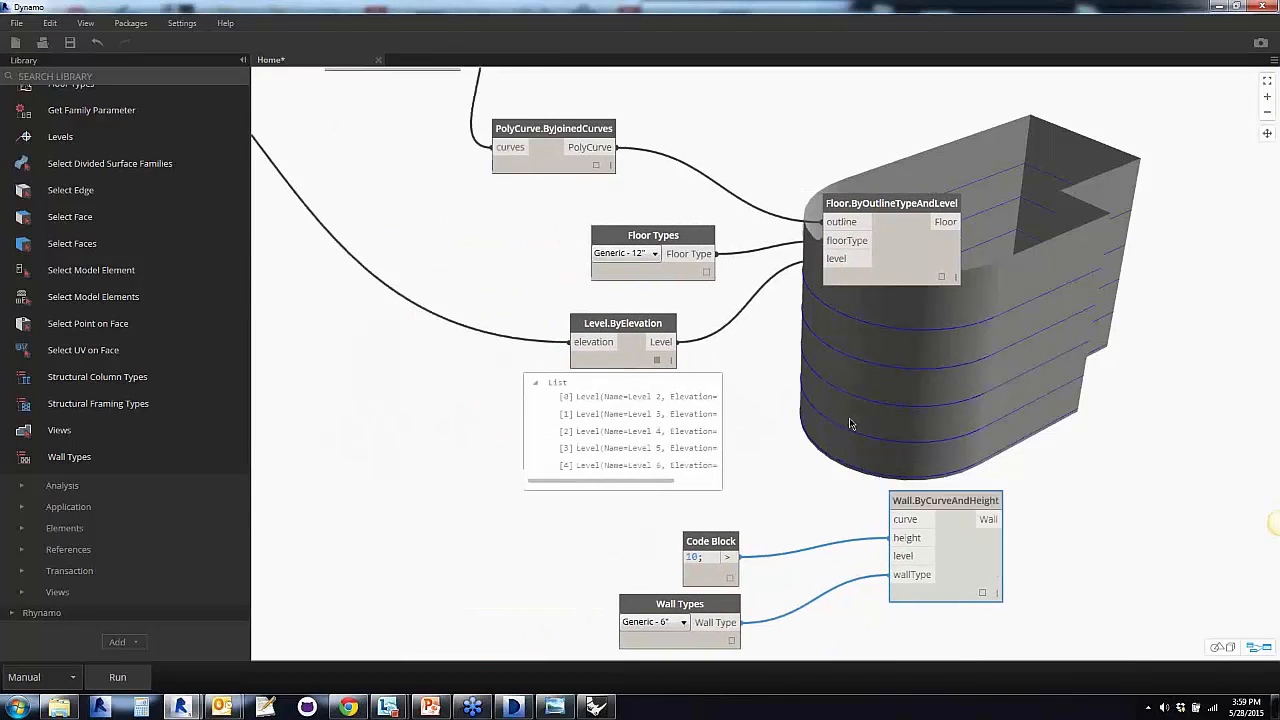
click(598, 167)
mouse_move(554, 188)
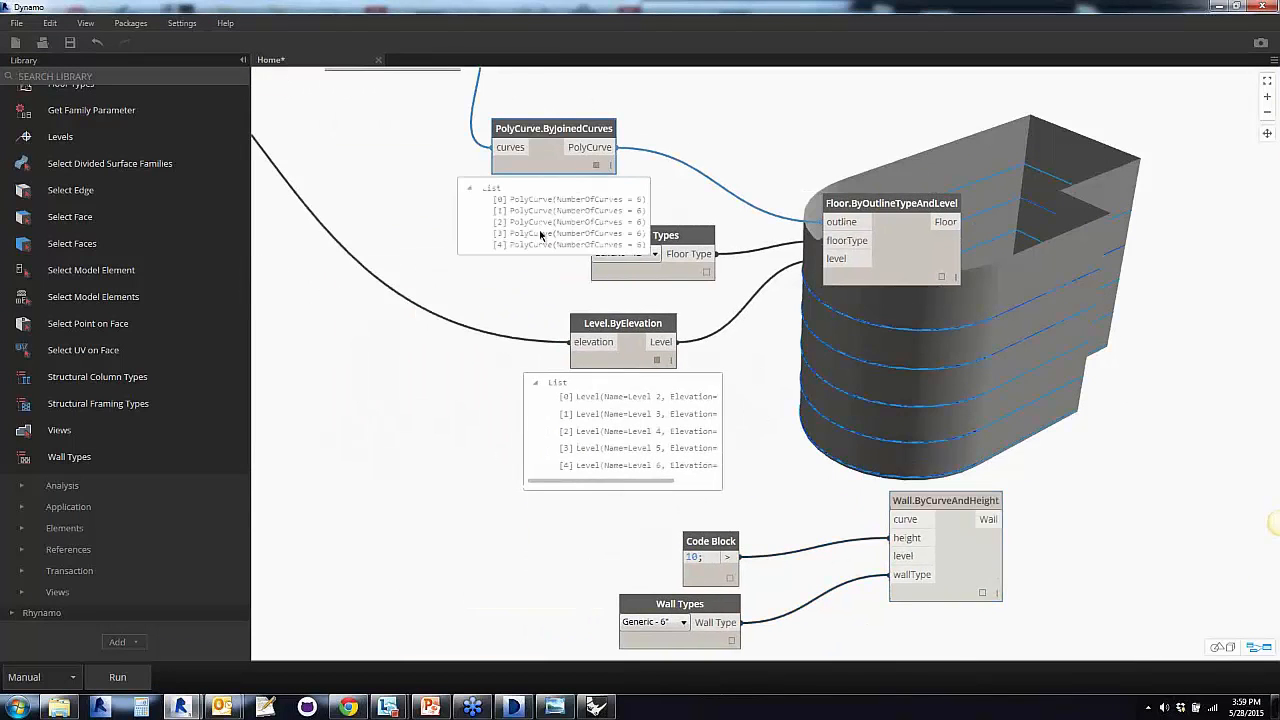
click(596, 165)
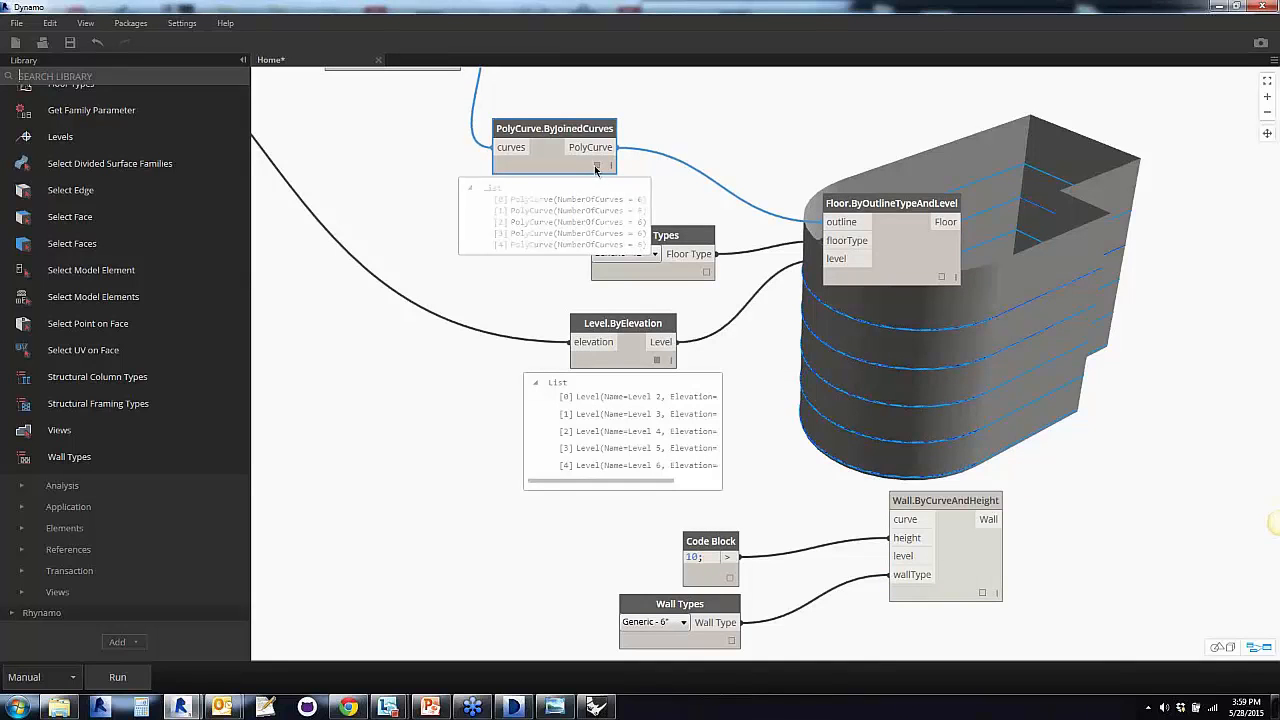
Hide the output preview of Level.ByElevation and move the node lower, clear of Floor Types
click(665, 360)
drag(625, 358, 591, 418)
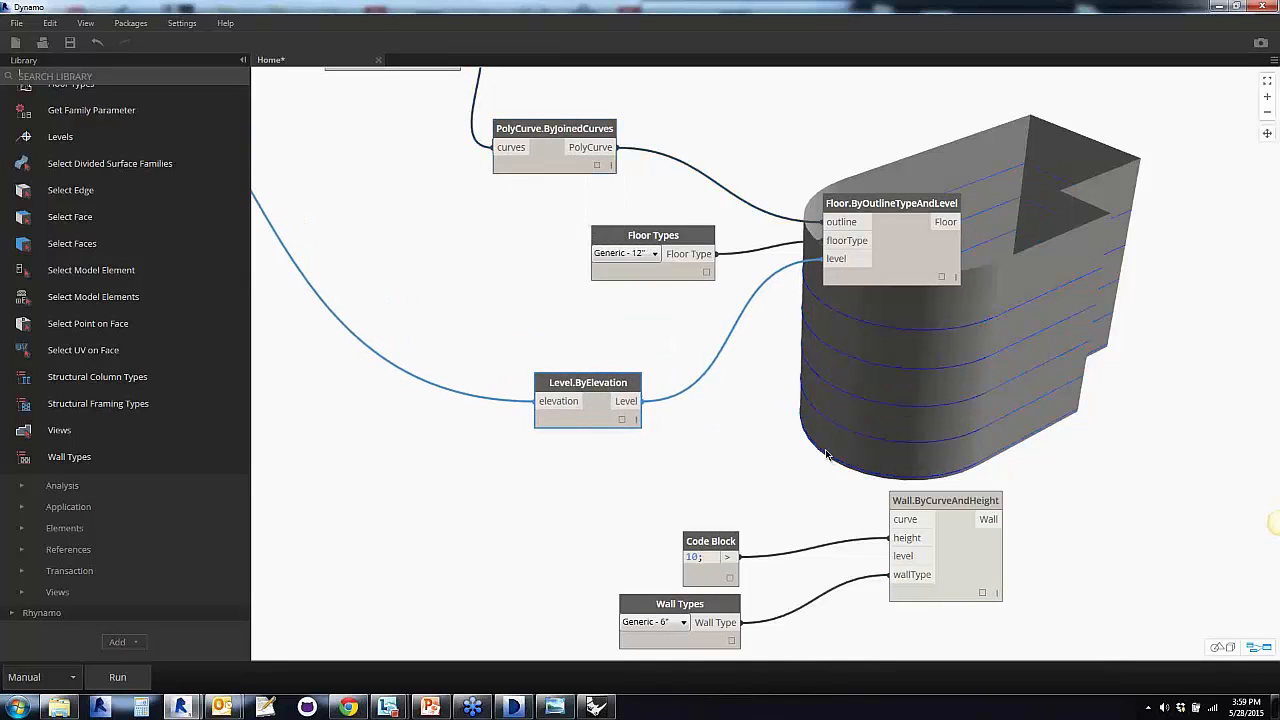
click(644, 412)
scroll(741, 430, down, 3)
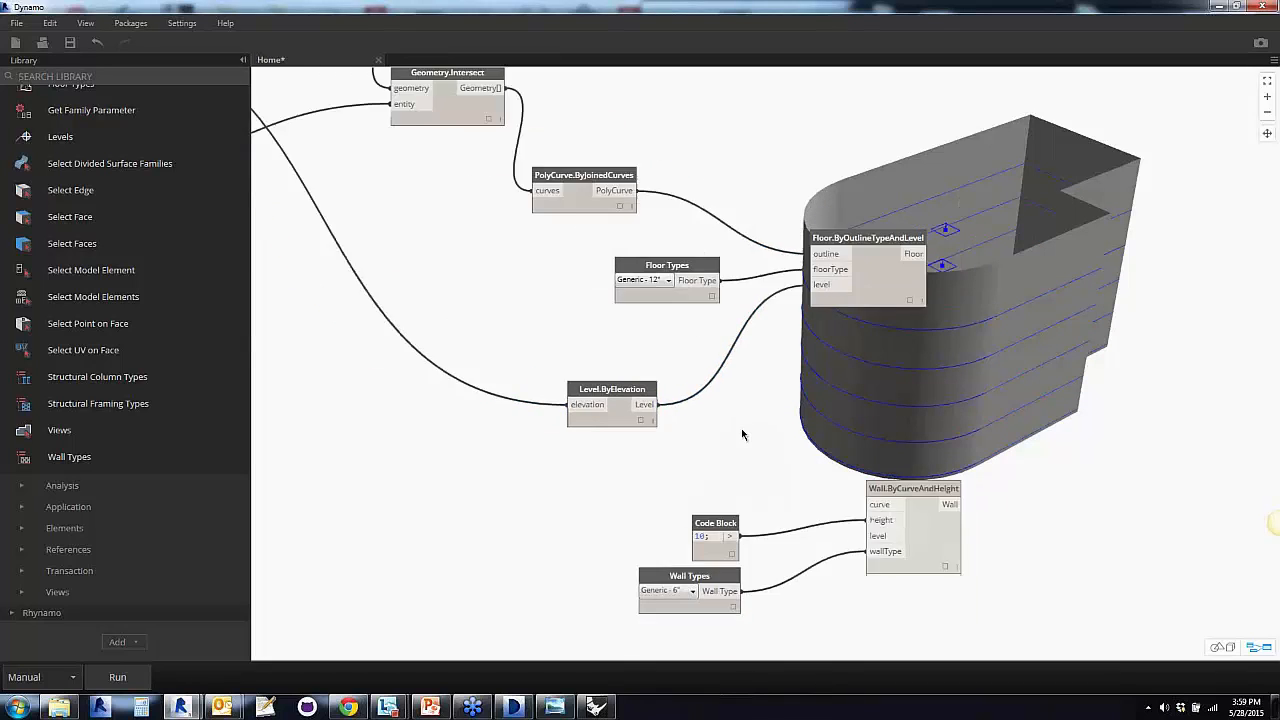
Examine the curve lists that Geometry.Intersect outputs
click(580, 212)
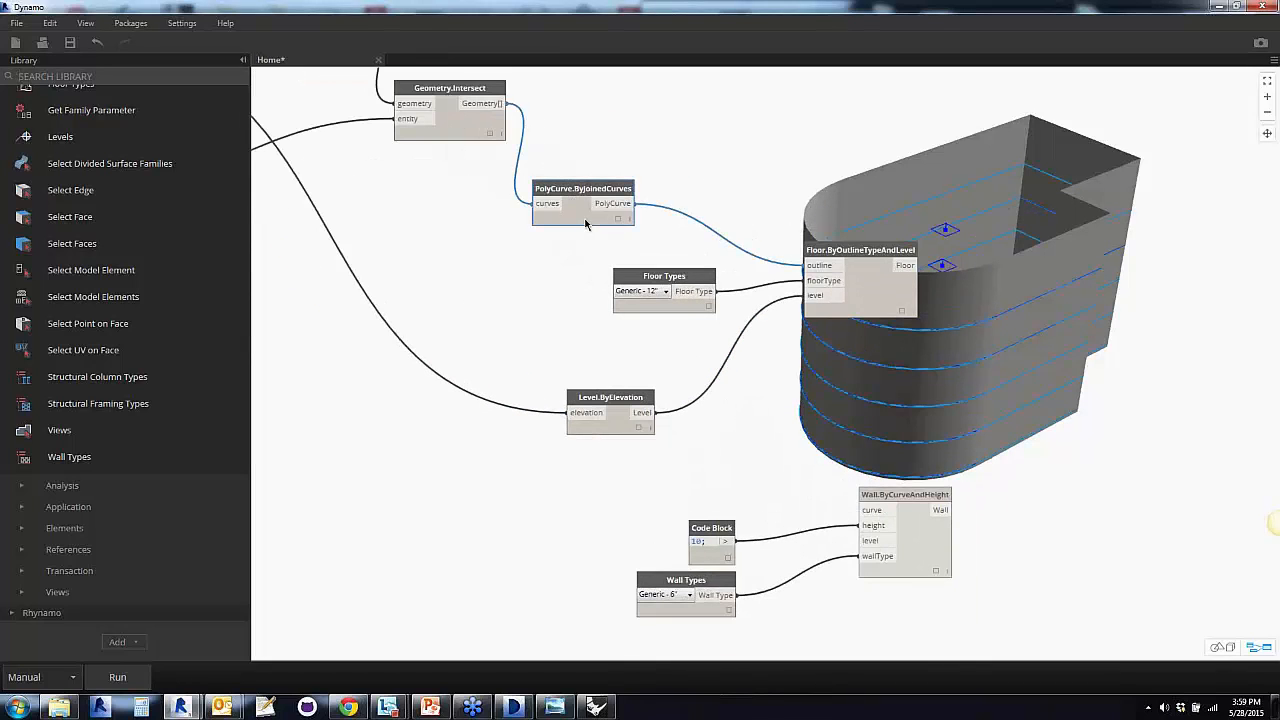
click(491, 141)
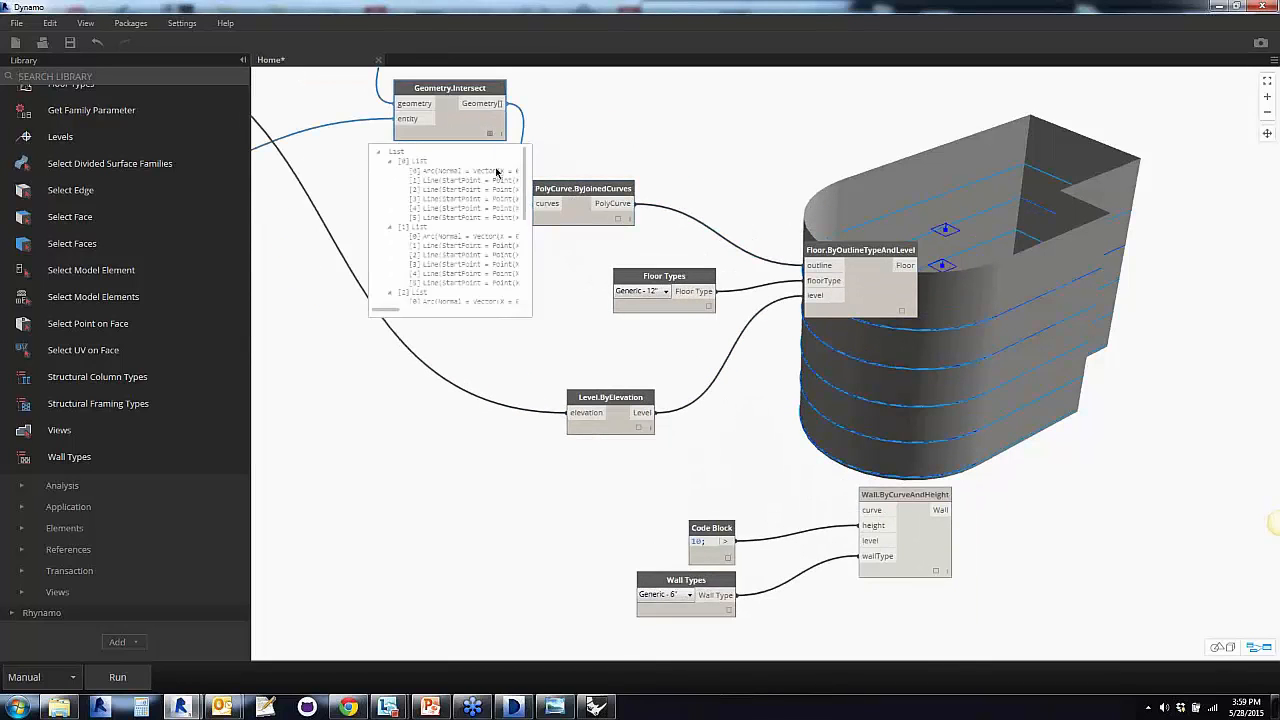
click(500, 341)
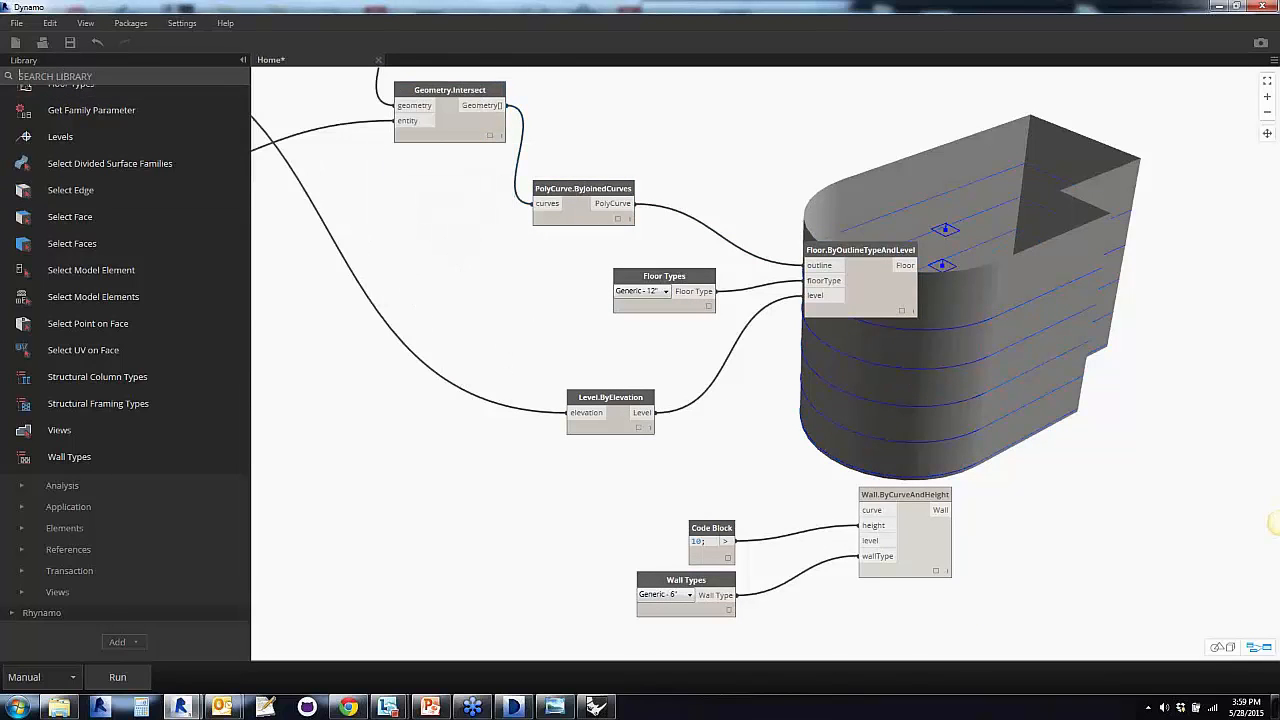
Search the library for "combin", add a List.Combine node and place it to the right of Wall.ByCurveAndHeight
click(18, 76)
text(combin)
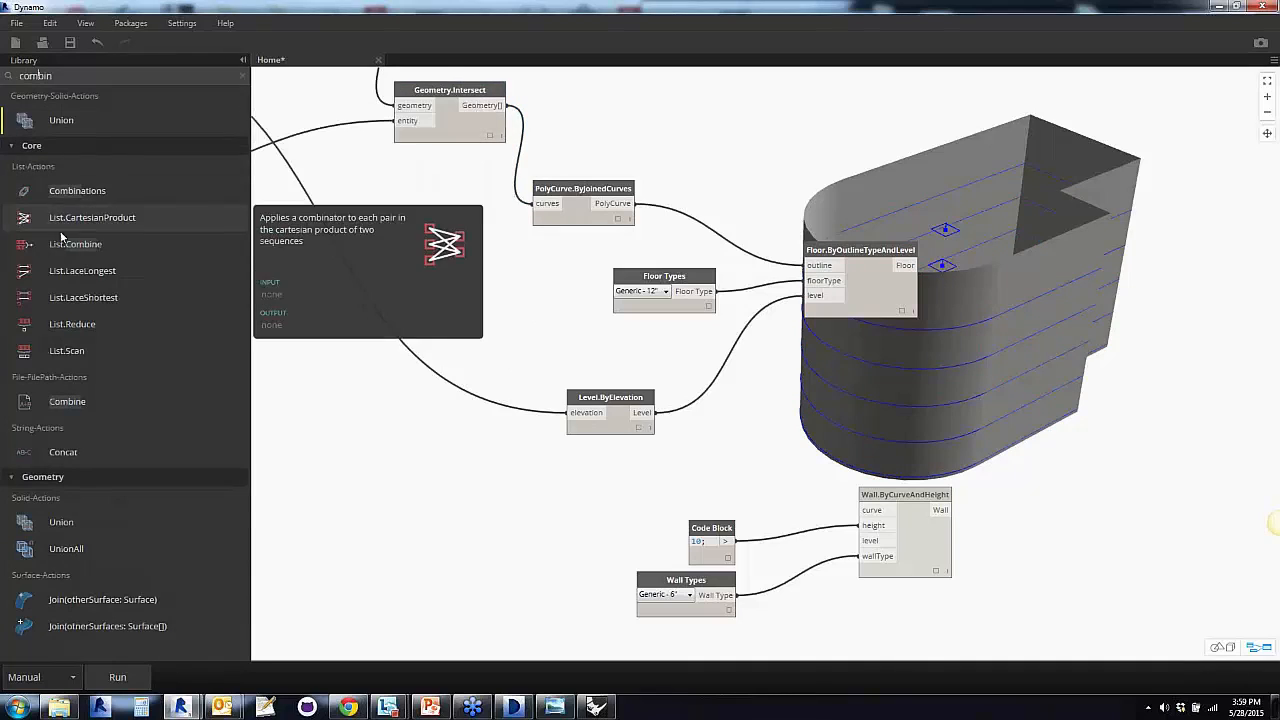
click(62, 248)
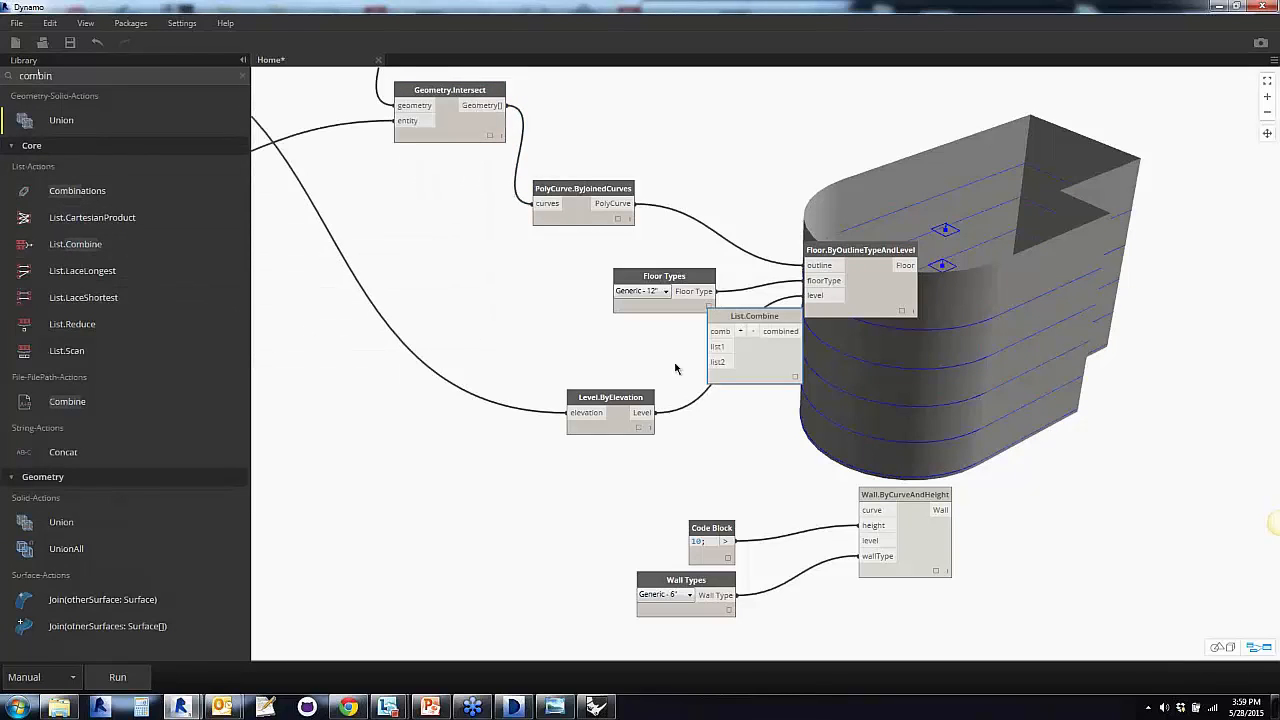
drag(760, 360, 1102, 475)
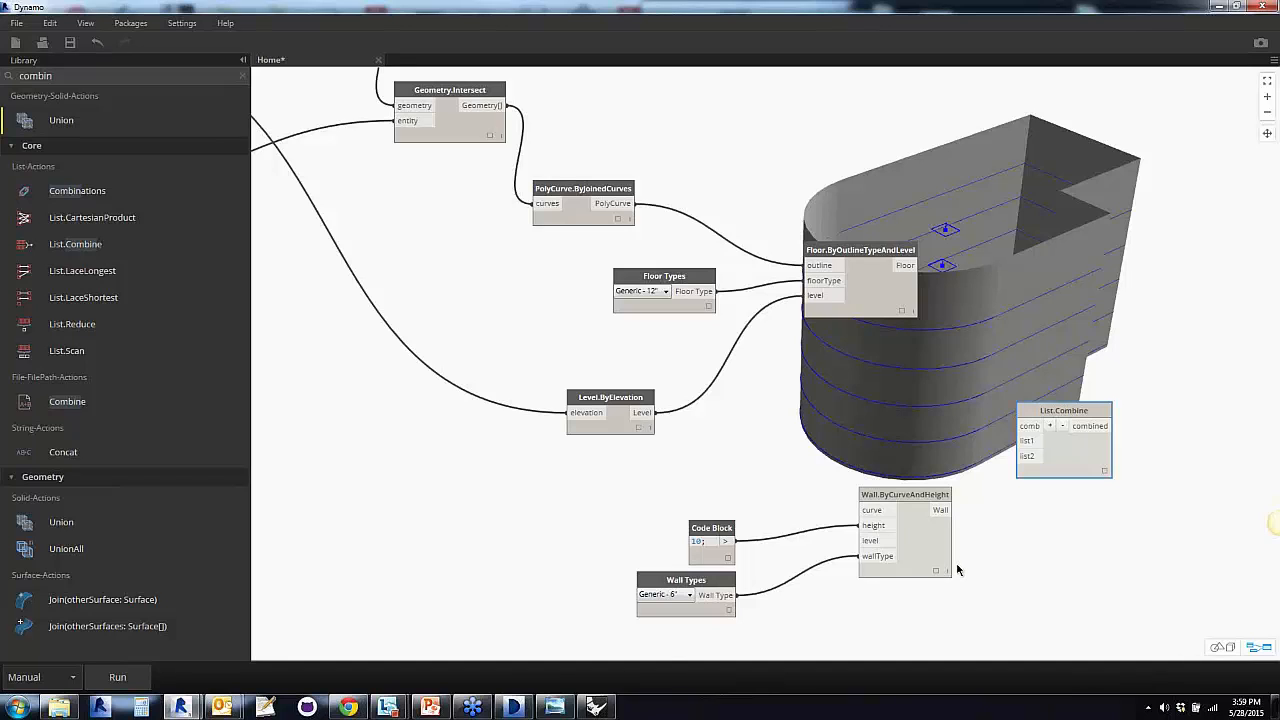
Connect Geometry.Intersect's output to list1 and Level.ByElevation's Level output to list2 of List.Combine
click(505, 105)
click(1030, 456)
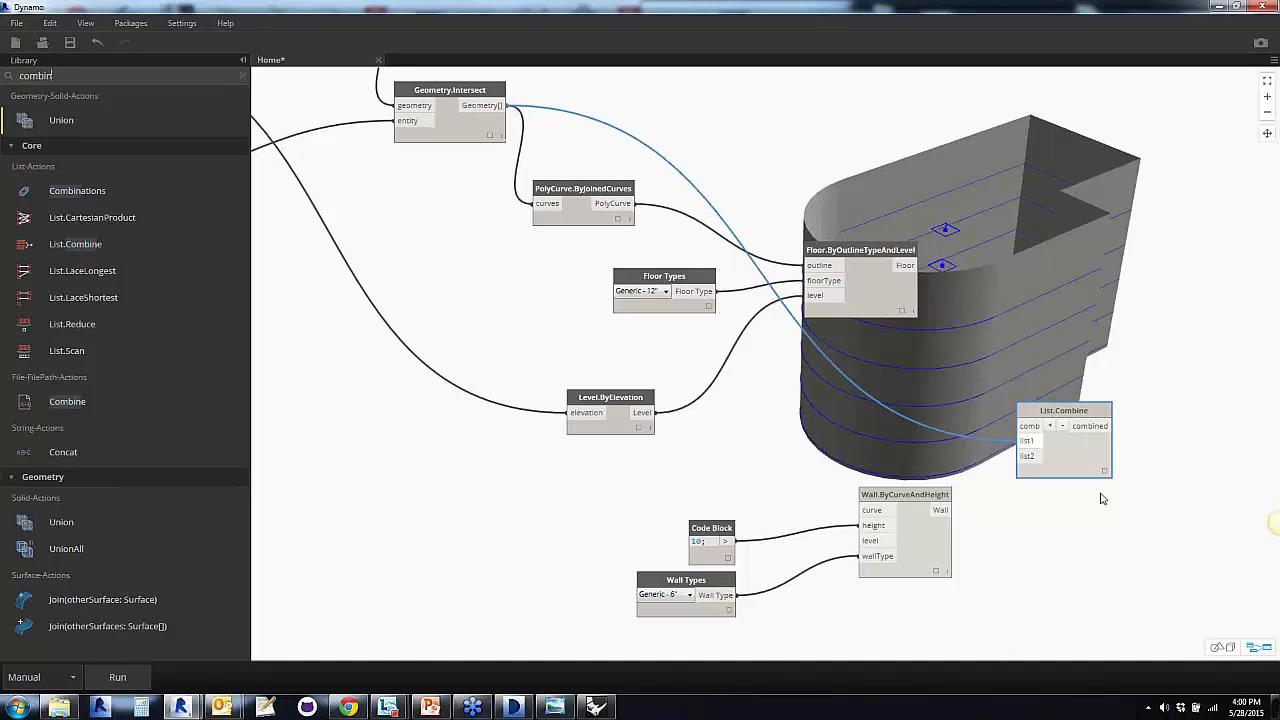
drag(1069, 466, 1079, 471)
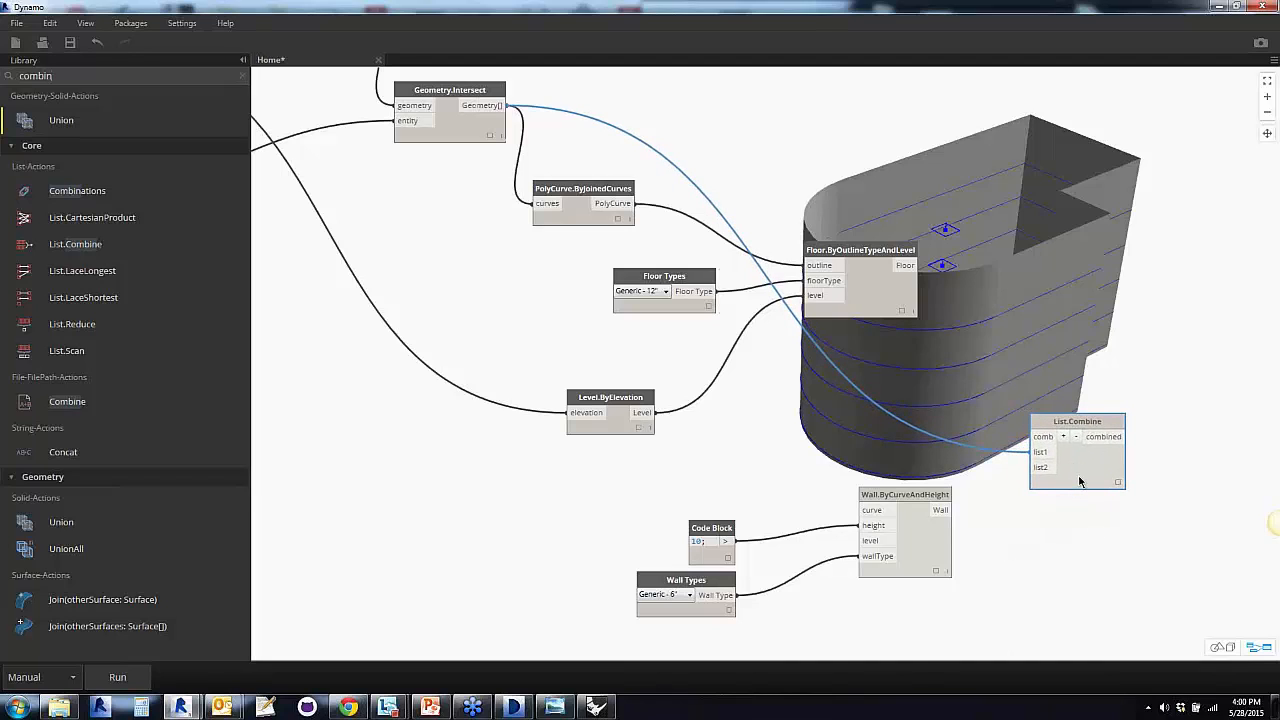
click(652, 412)
click(1040, 468)
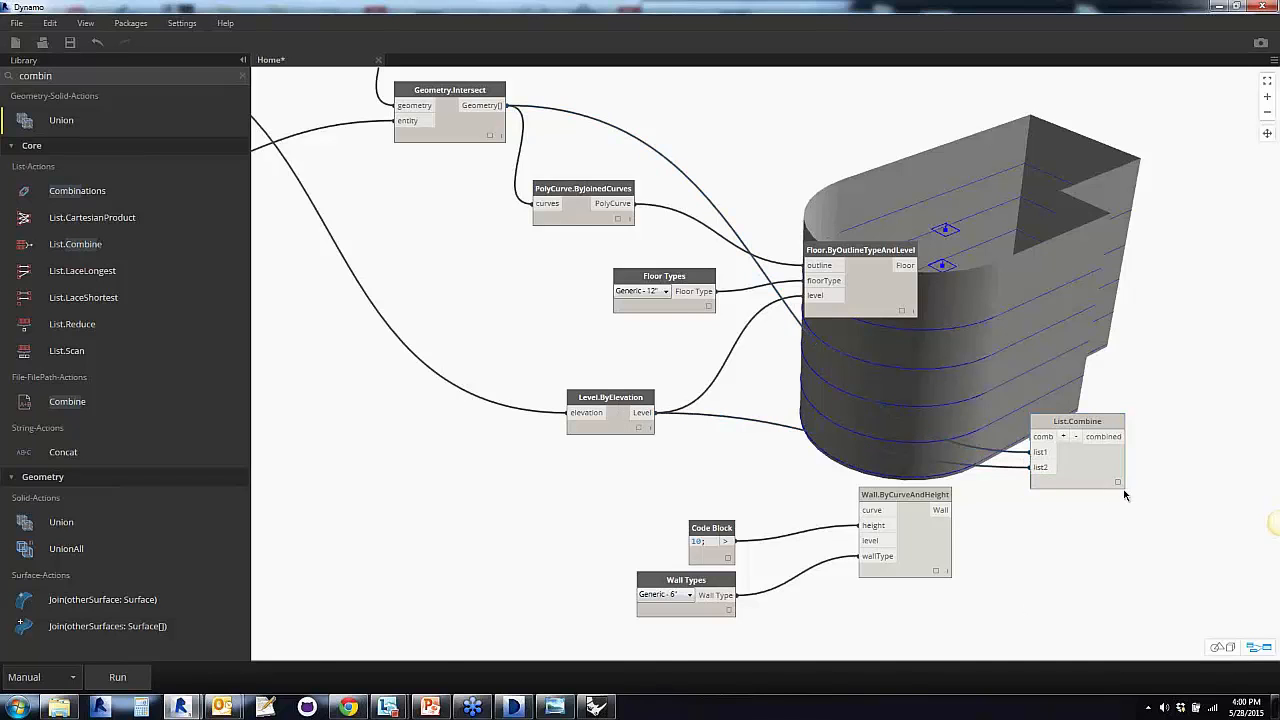
Nudge List.Combine, the height code block and Wall Types, and move Wall.ByCurveAndHeight lower, between its input nodes and List.Combine
scroll(1124, 494, up, 8)
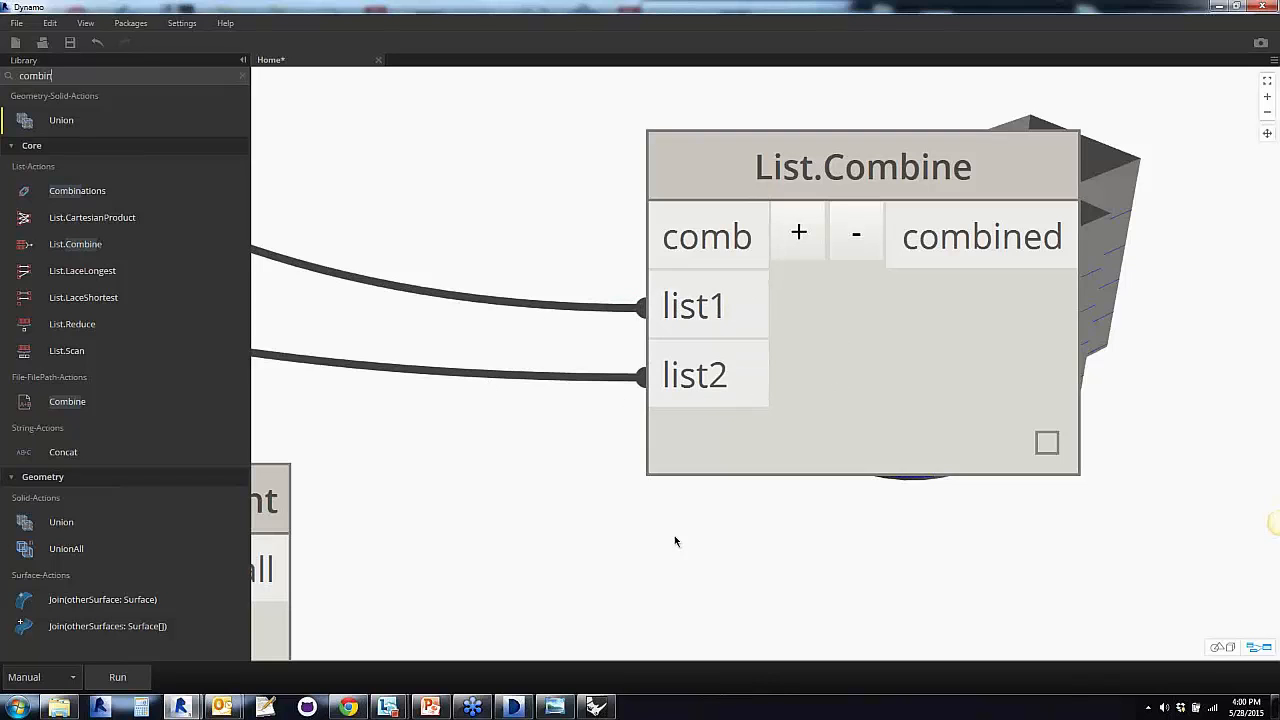
drag(846, 428, 861, 455)
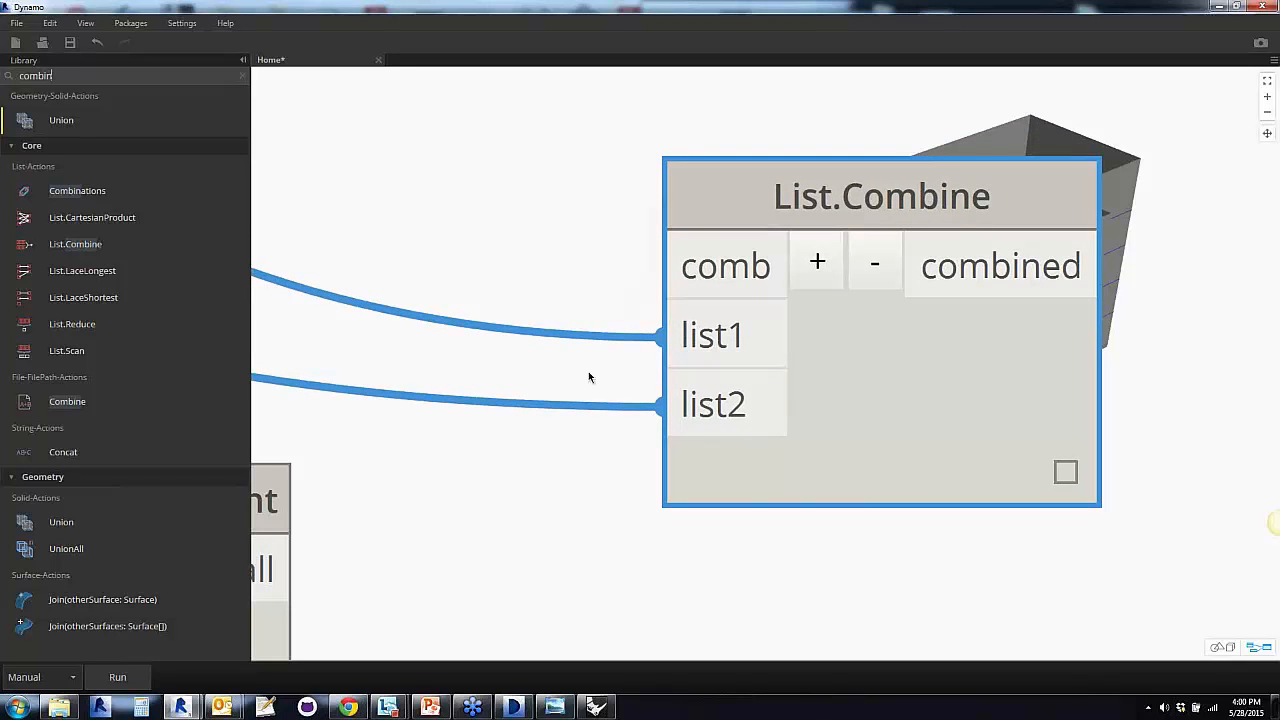
scroll(578, 458, down, 4)
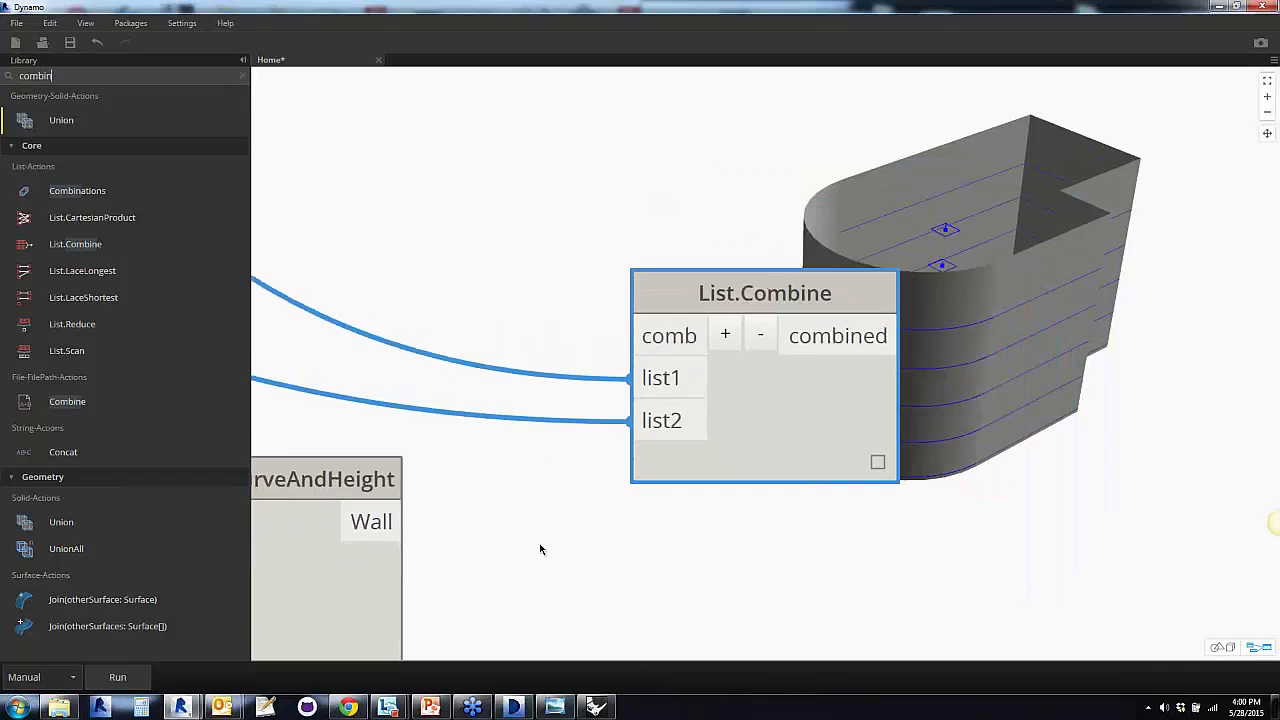
scroll(522, 575, down, 3)
middle_drag(520, 583, 805, 408)
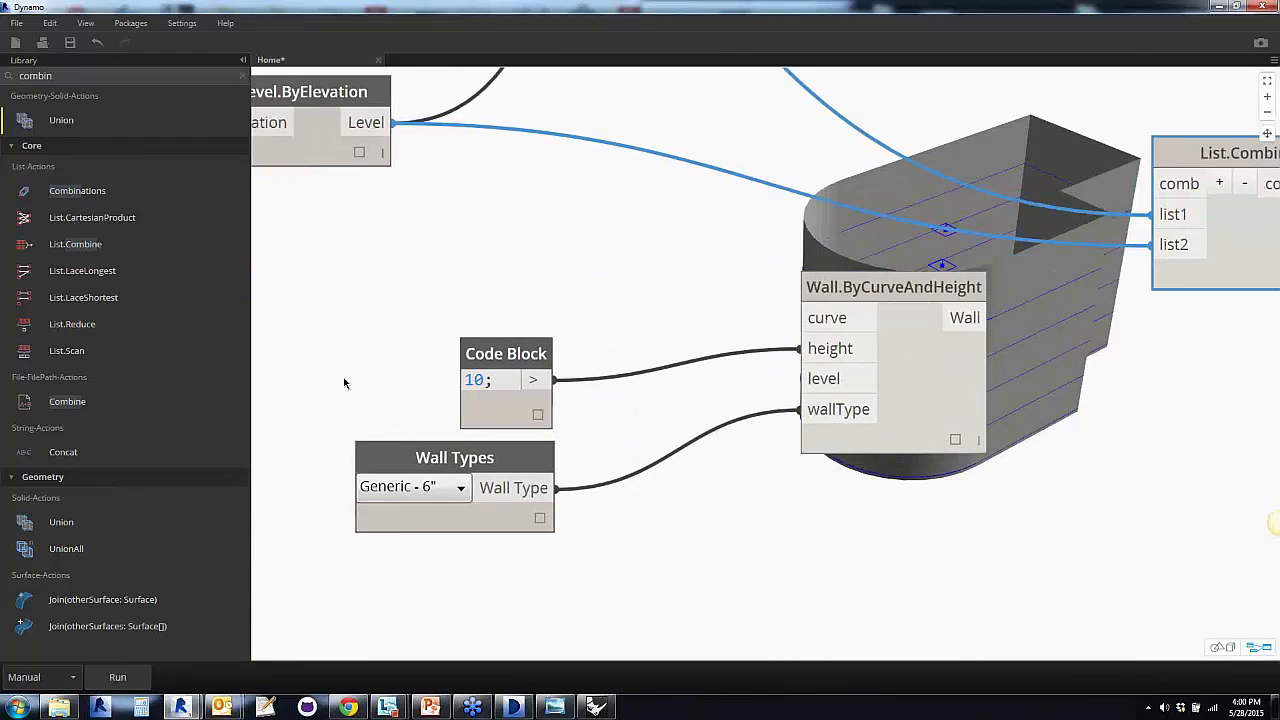
drag(305, 281, 665, 515)
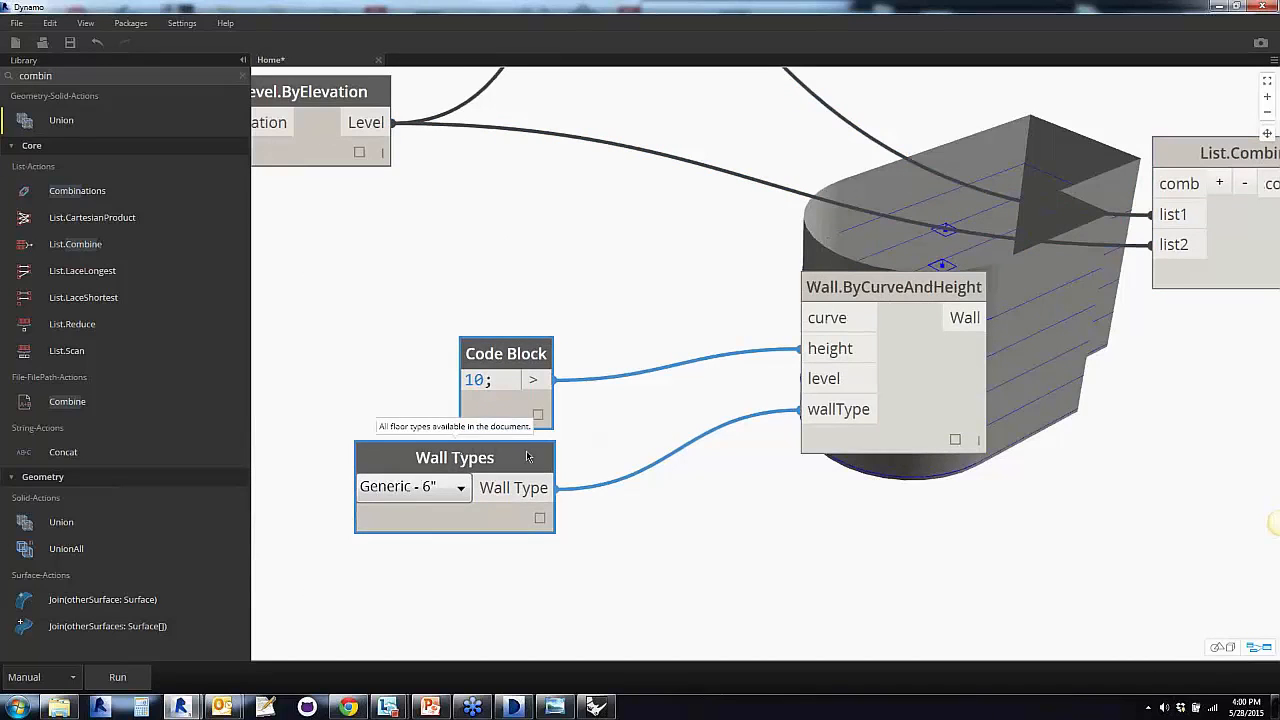
drag(528, 457, 548, 455)
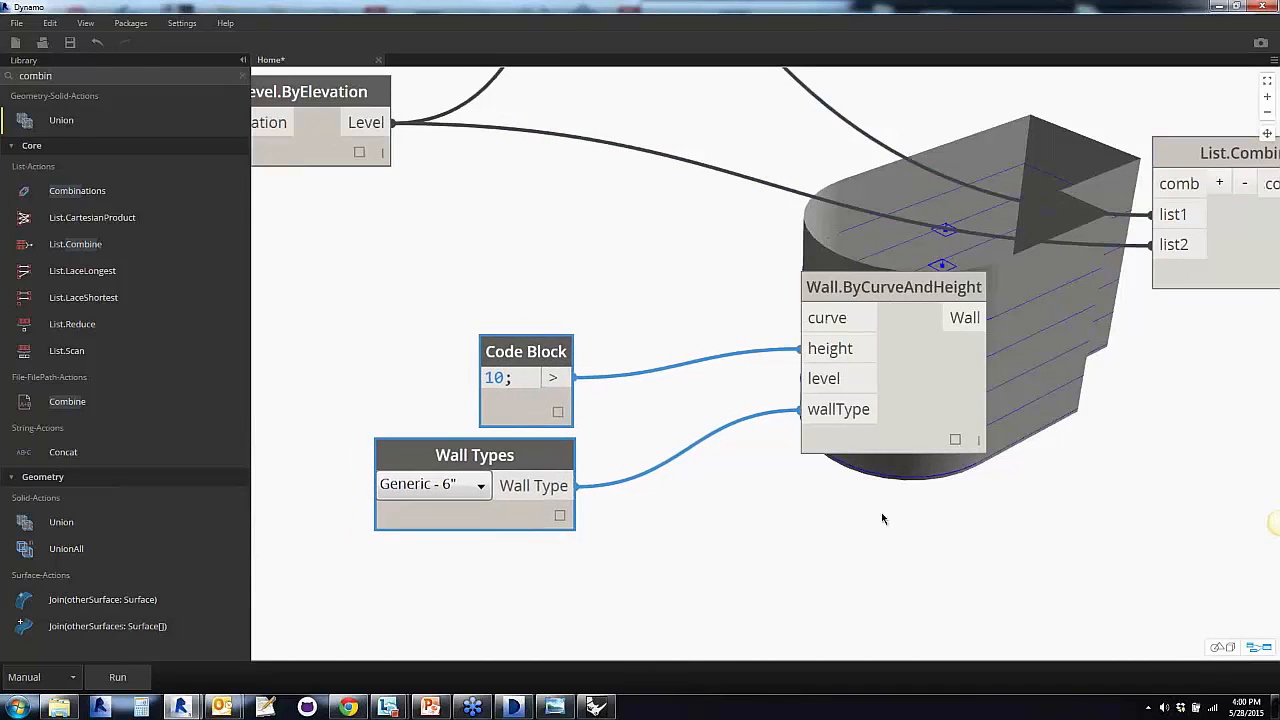
drag(914, 371, 761, 428)
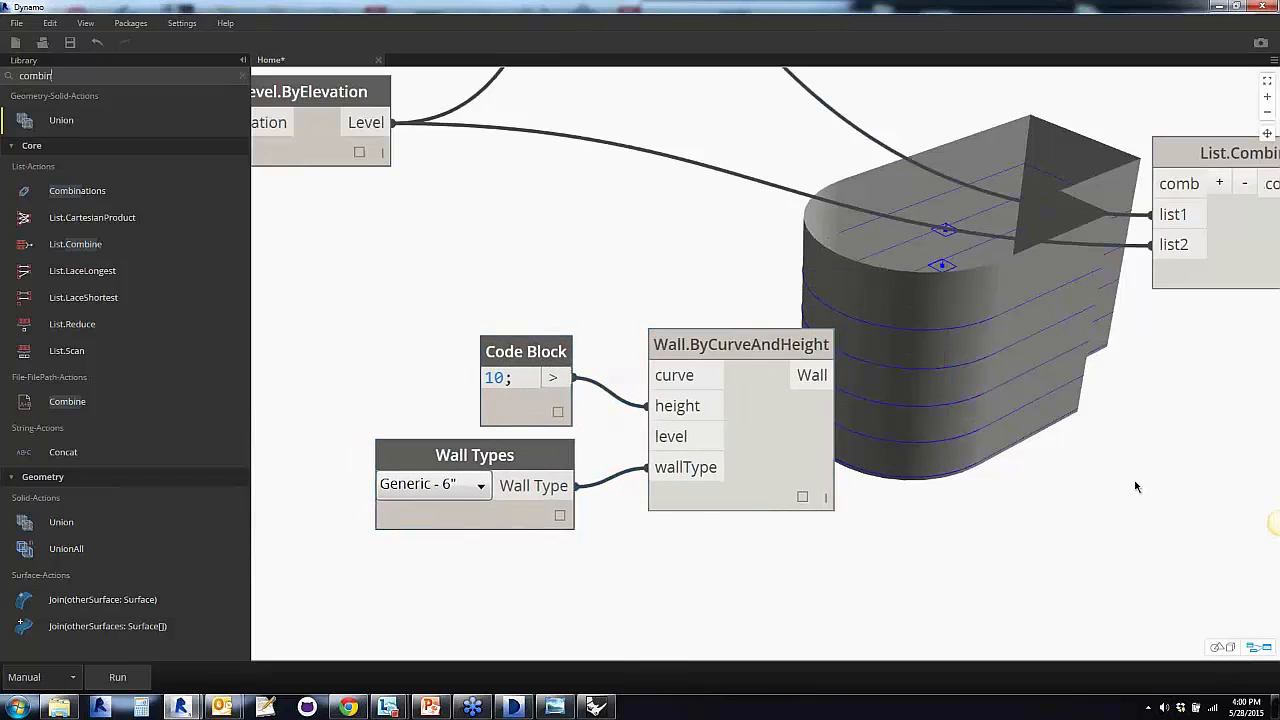
middle_drag(1135, 487, 840, 565)
drag(446, 520, 569, 445)
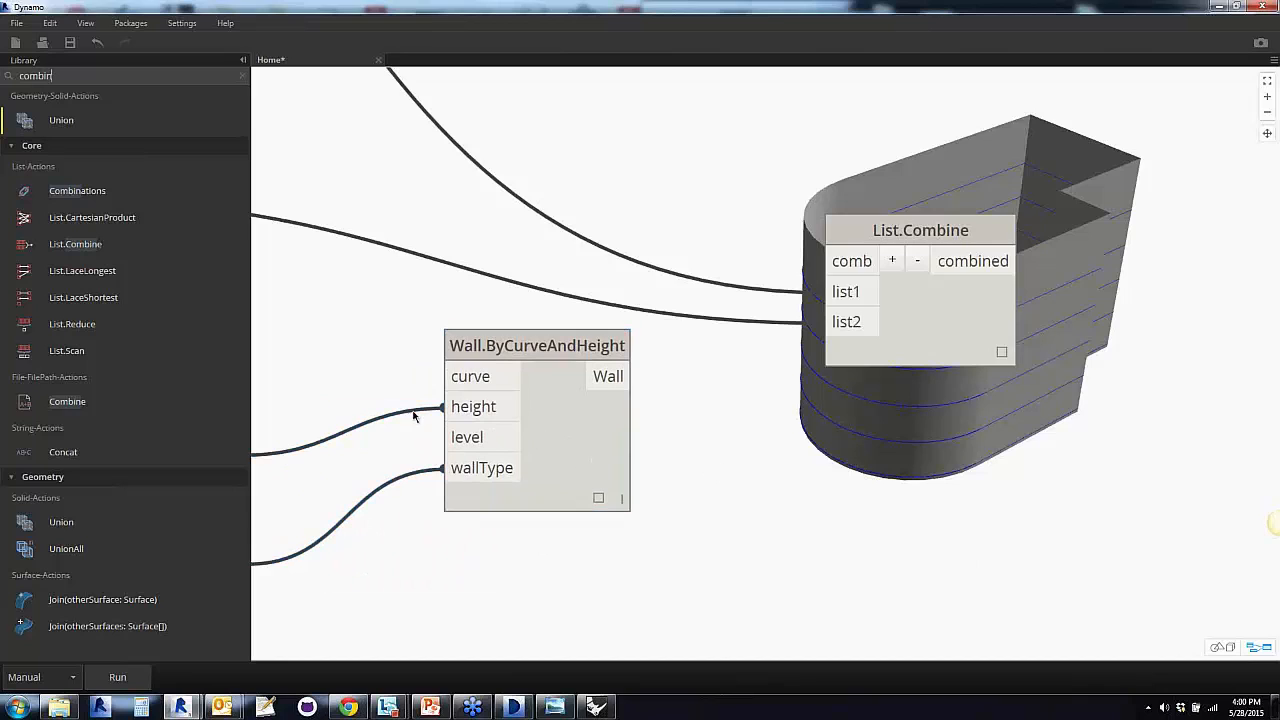
Move List.Combine closer to Wall.ByCurveAndHeight, connect the Wall output to its comb input, and run the graph to generate the walls in Revit
drag(931, 327, 823, 298)
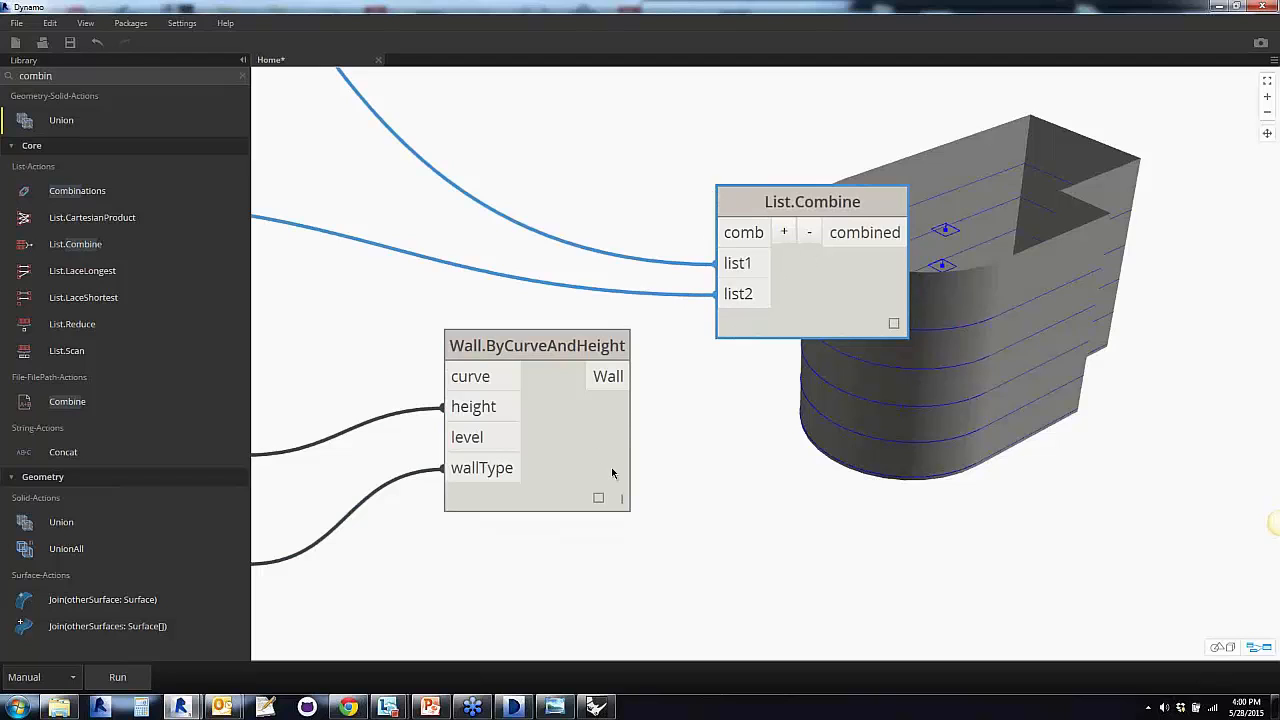
drag(607, 382, 724, 234)
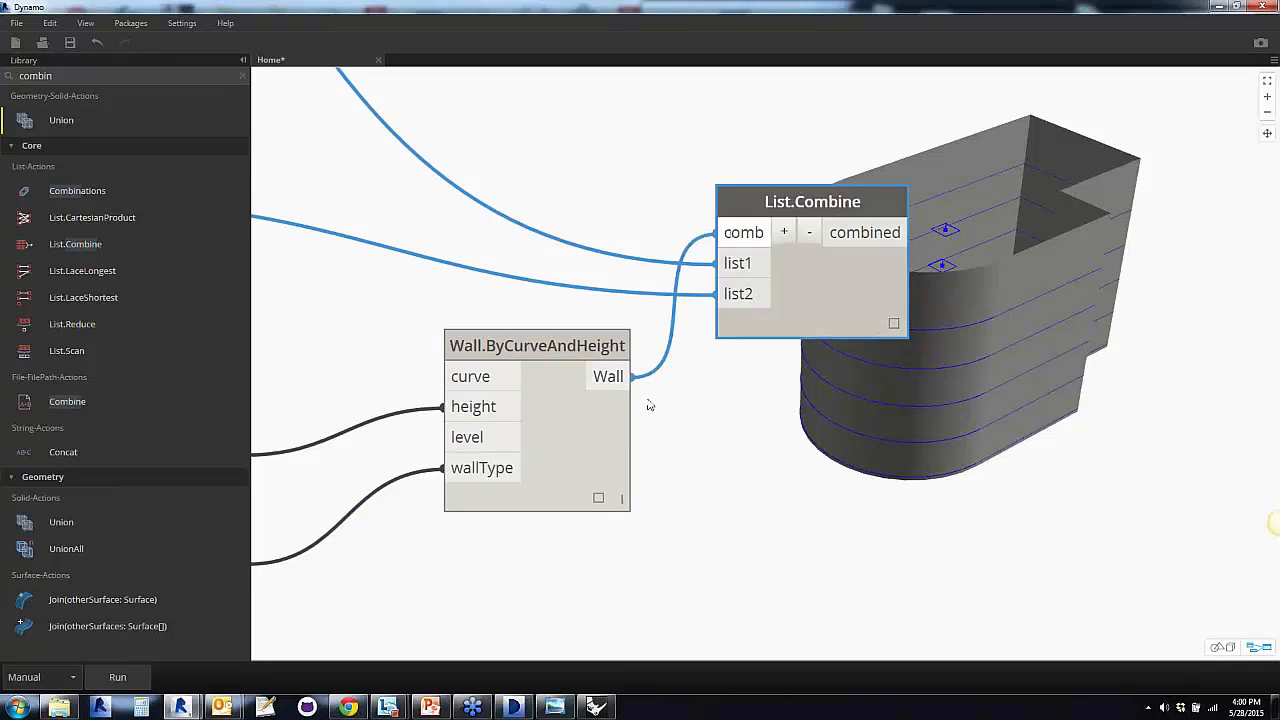
click(110, 682)
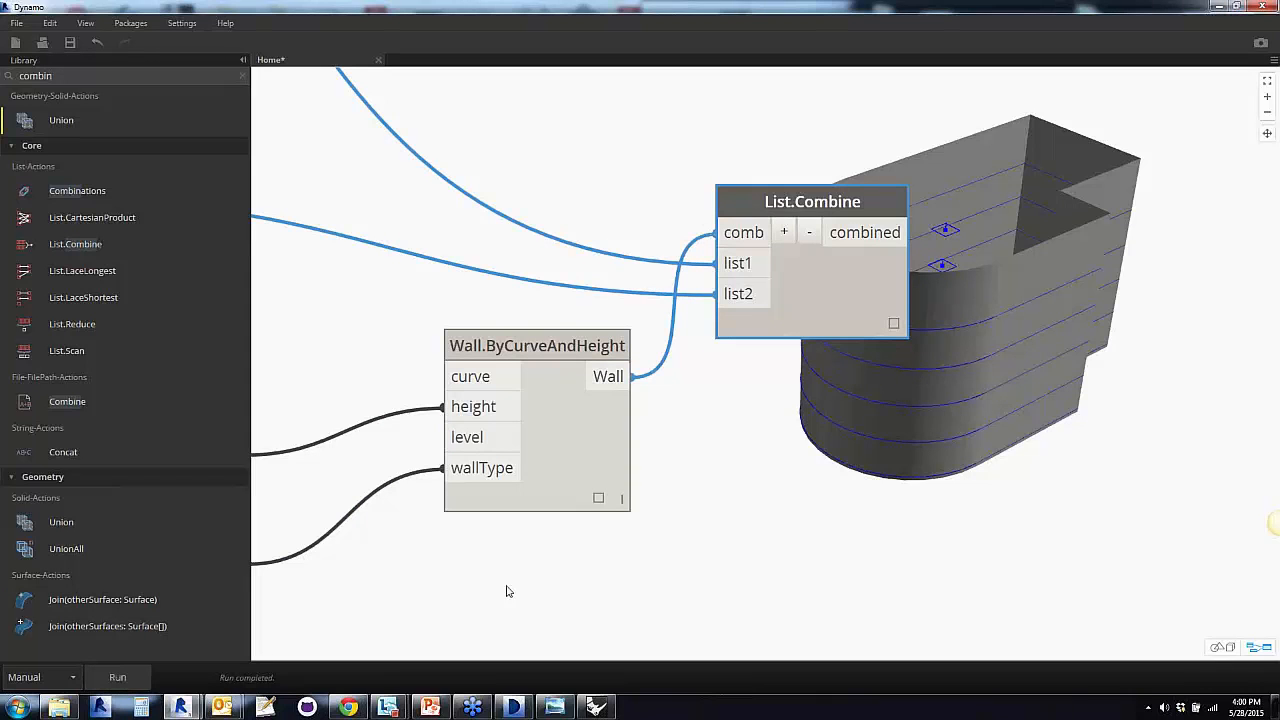
double_click(1167, 10)
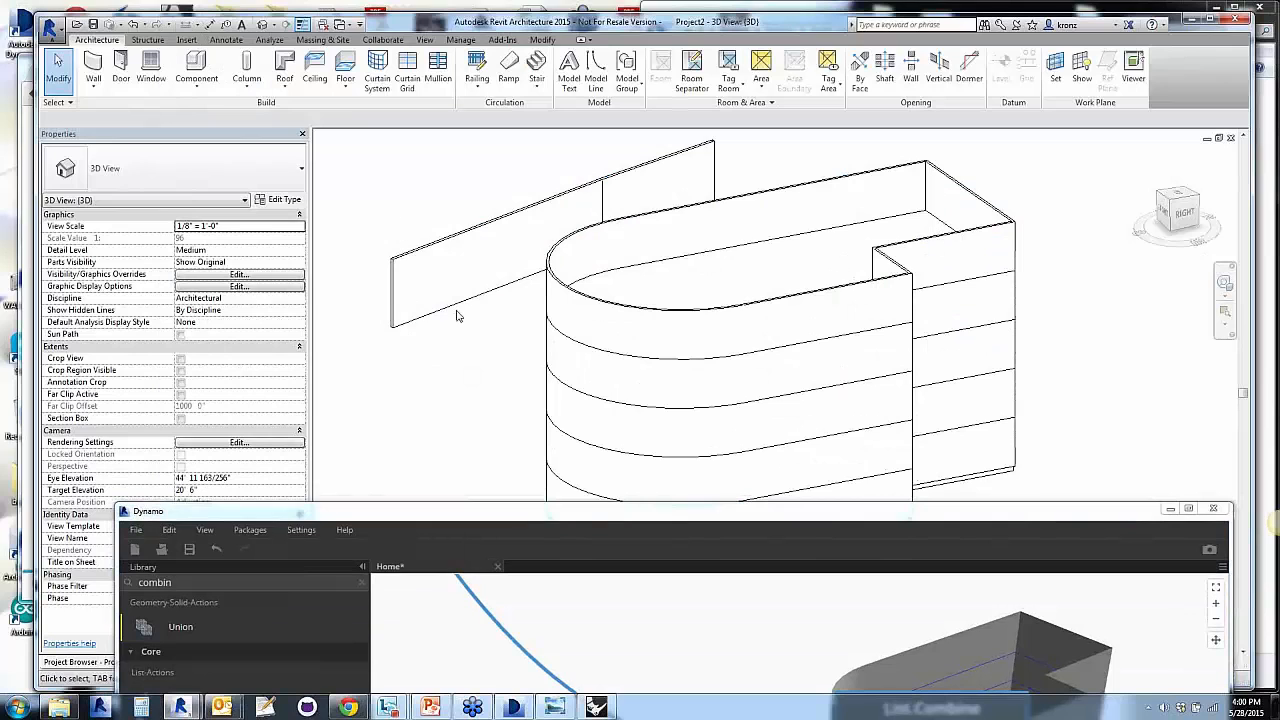
shift+middle_drag(425, 384, 497, 526)
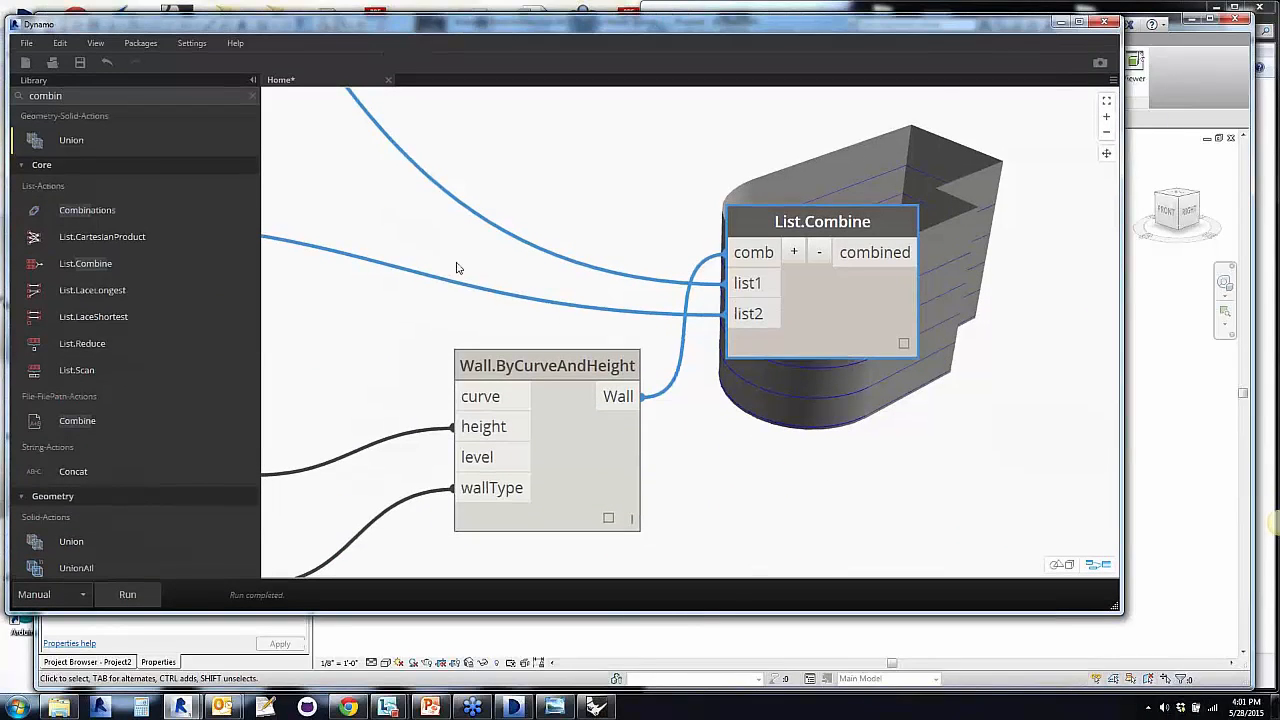
Set the Wall Types node to Storefront and run the graph again
scroll(337, 413, down, 2)
scroll(640, 440, up, 5)
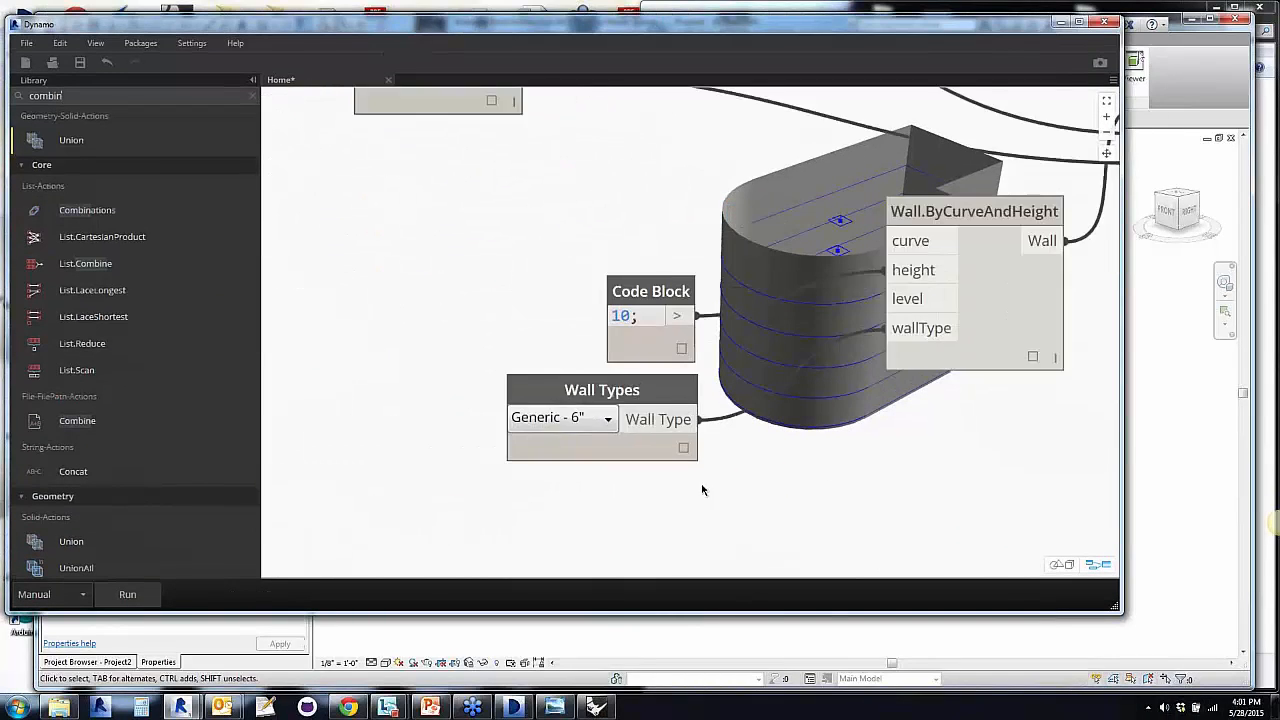
click(594, 410)
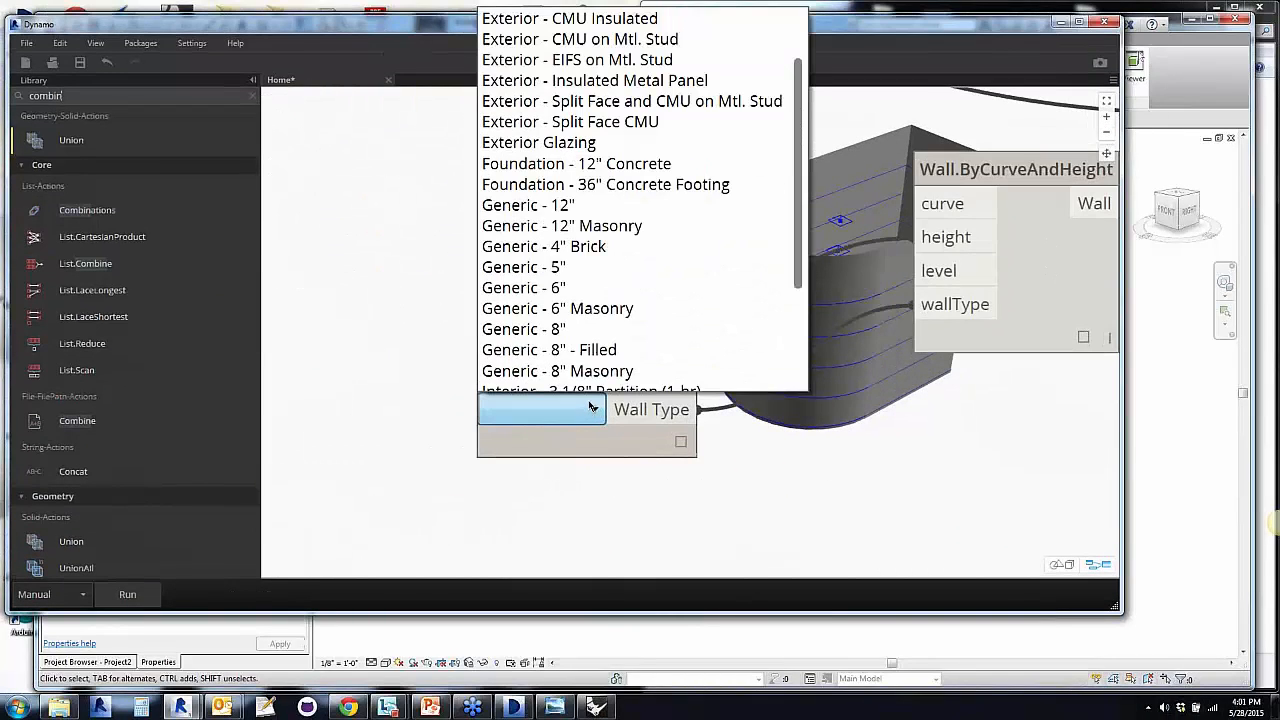
text(st)
click(548, 372)
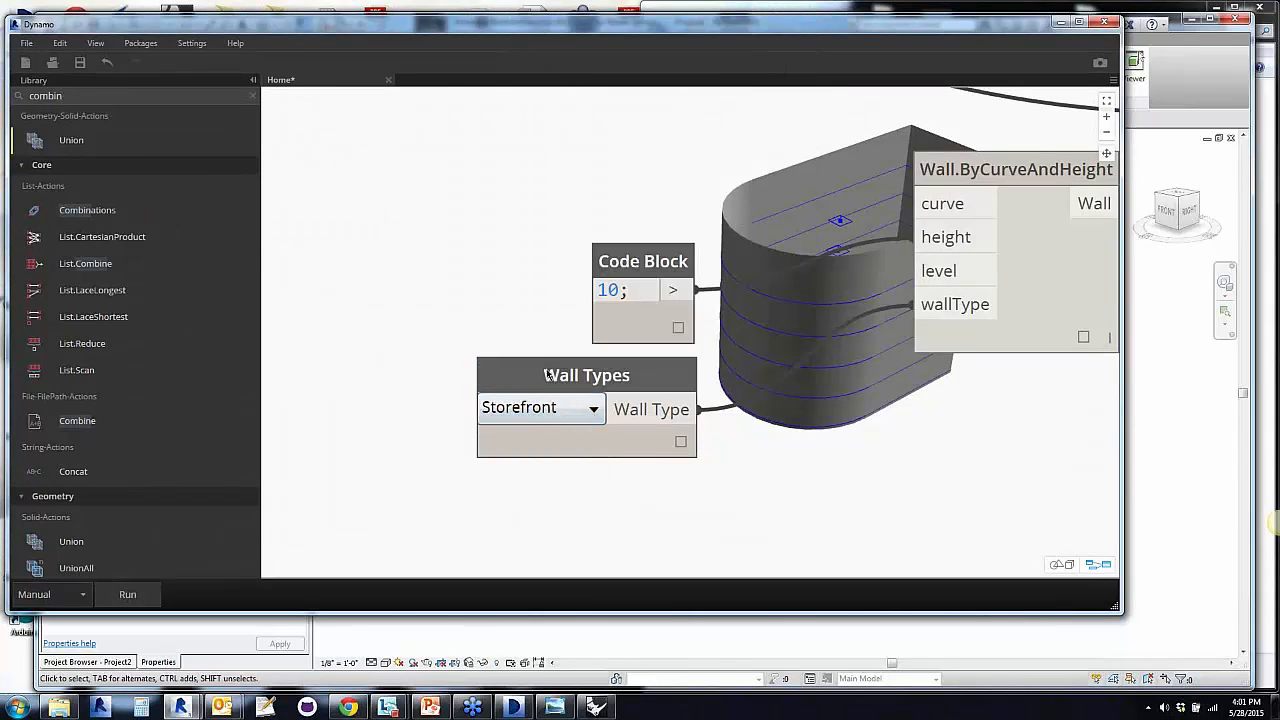
click(128, 594)
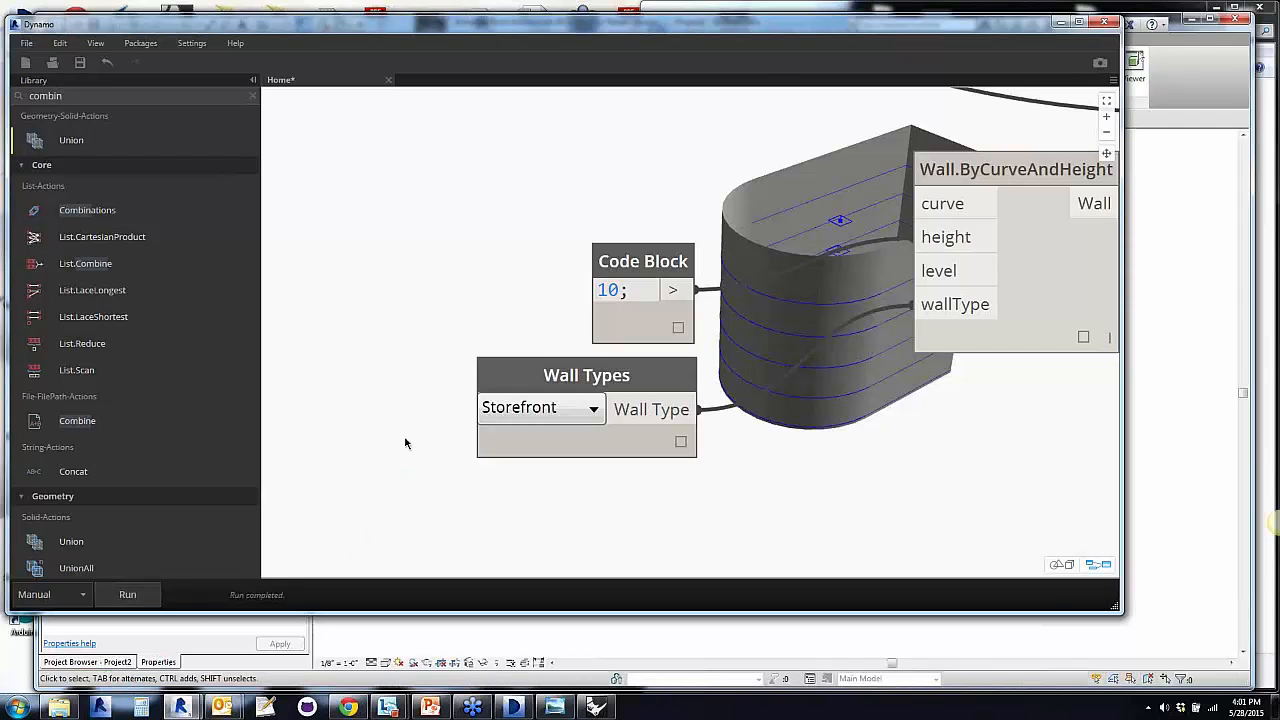
Inspect the storefront walls from several angles in Revit's 3D view and return to the Dynamo graph
drag(847, 30, 767, 529)
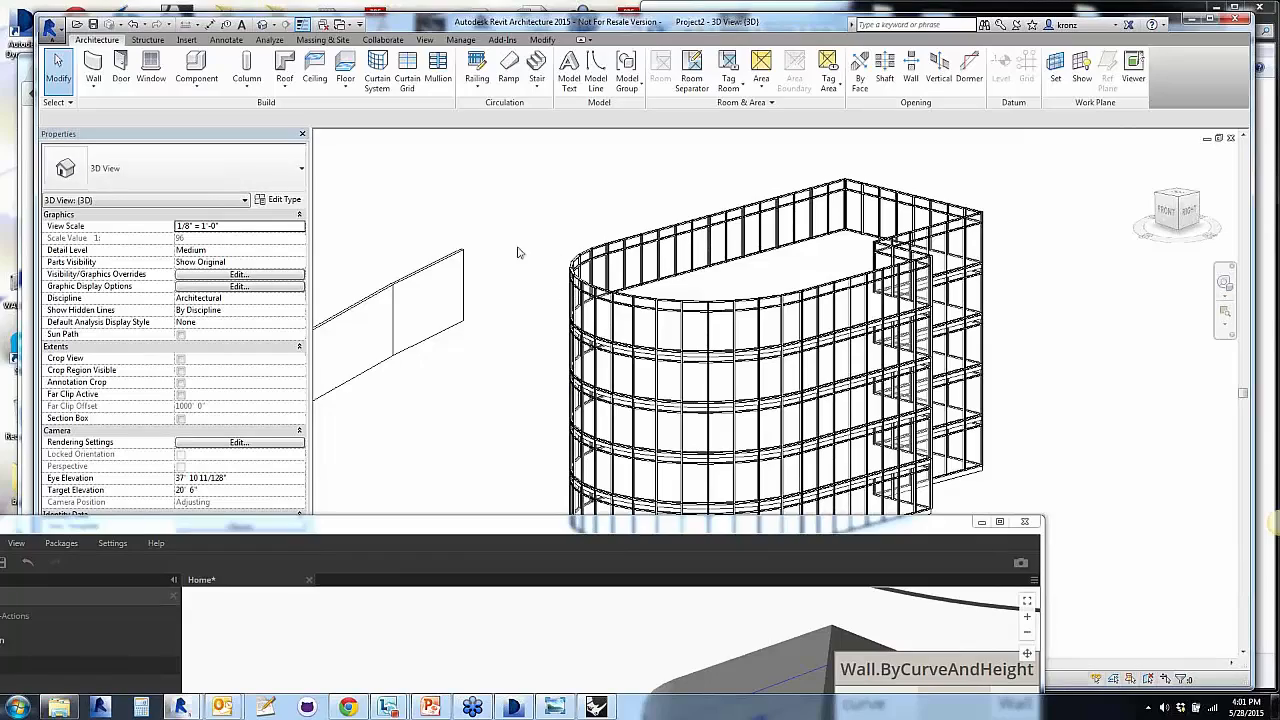
shift+middle_drag(531, 240, 464, 289)
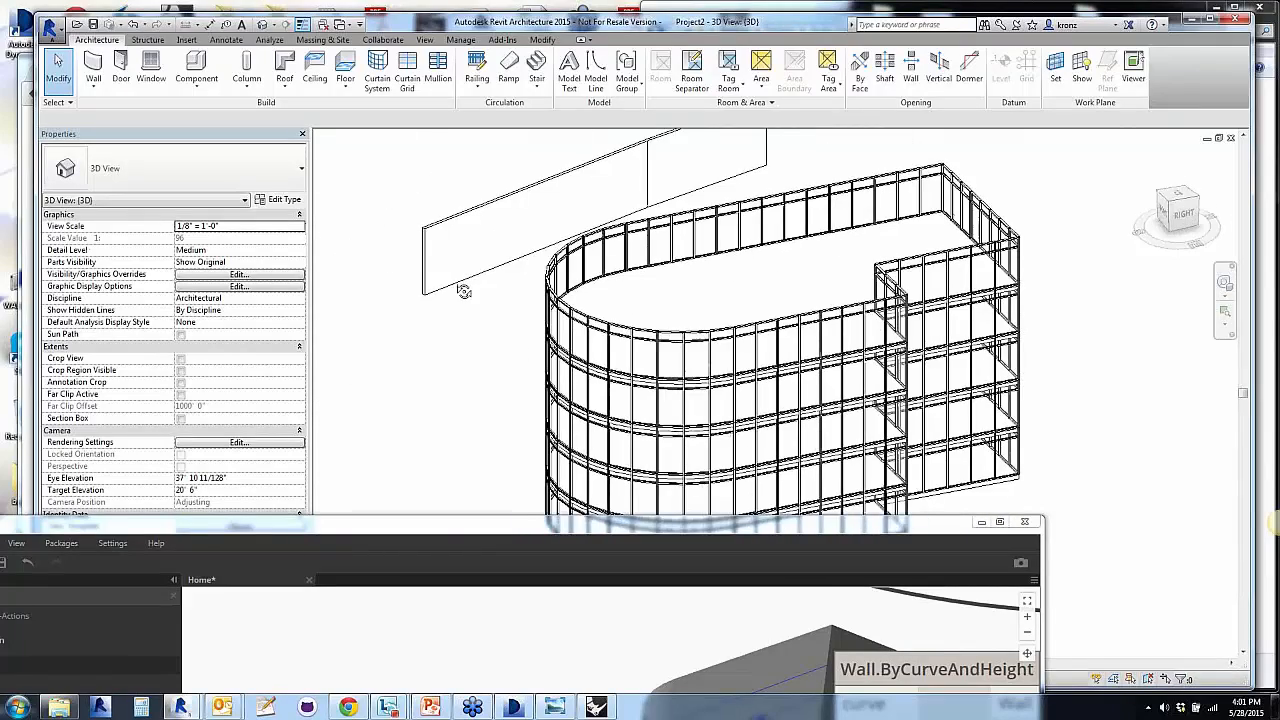
middle_drag(467, 405, 513, 319)
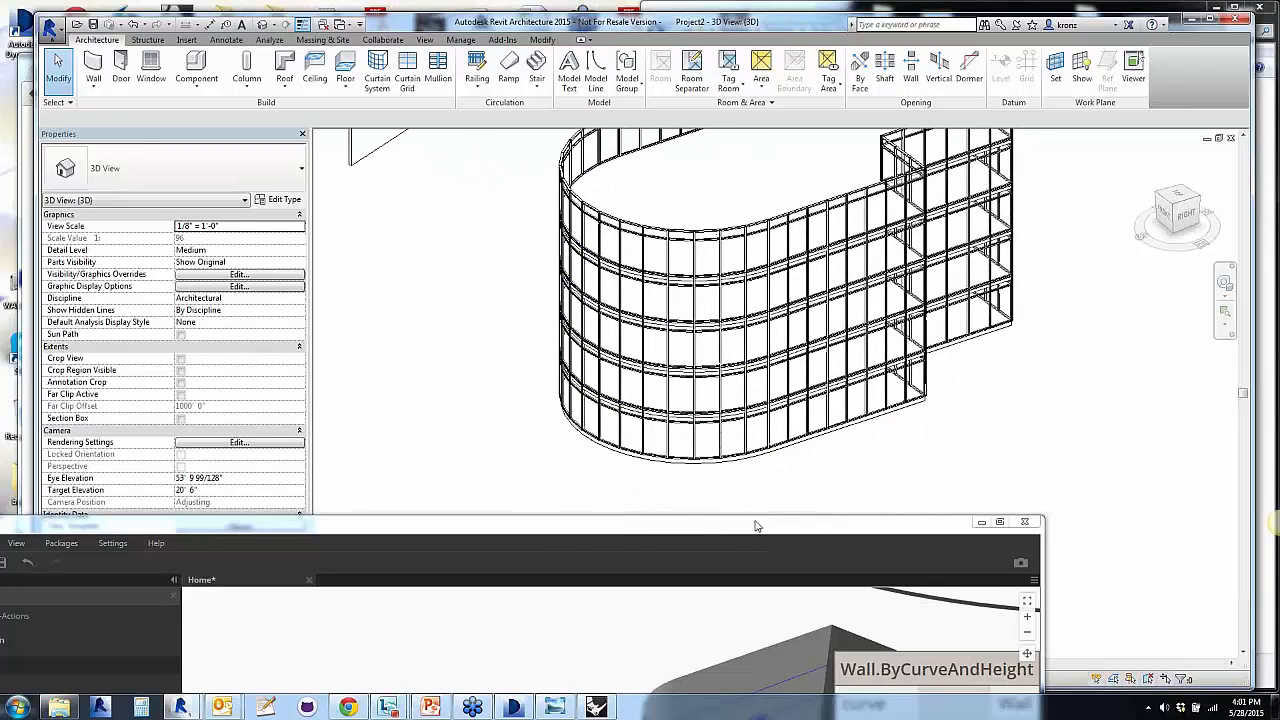
drag(757, 526, 885, 43)
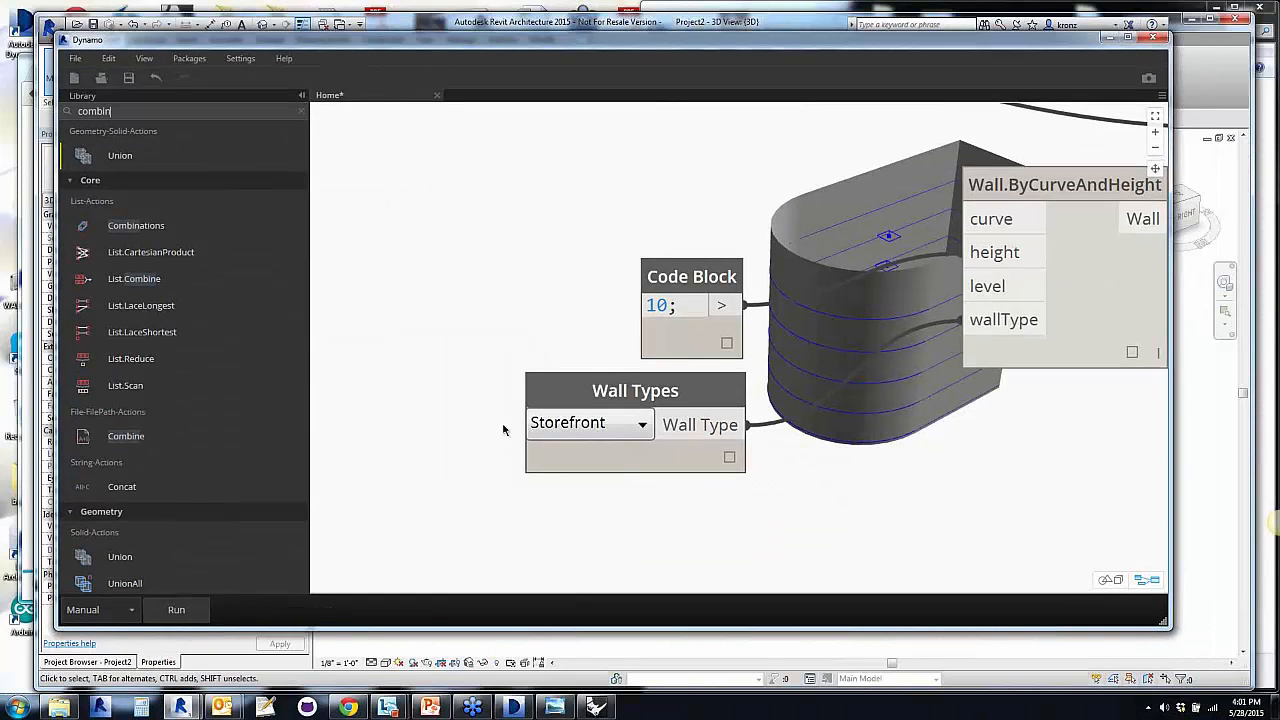
Review the node graph from the Rhino file import through to the floor and wall creation nodes
scroll(450, 493, down, 8)
middle_drag(450, 493, 1056, 514)
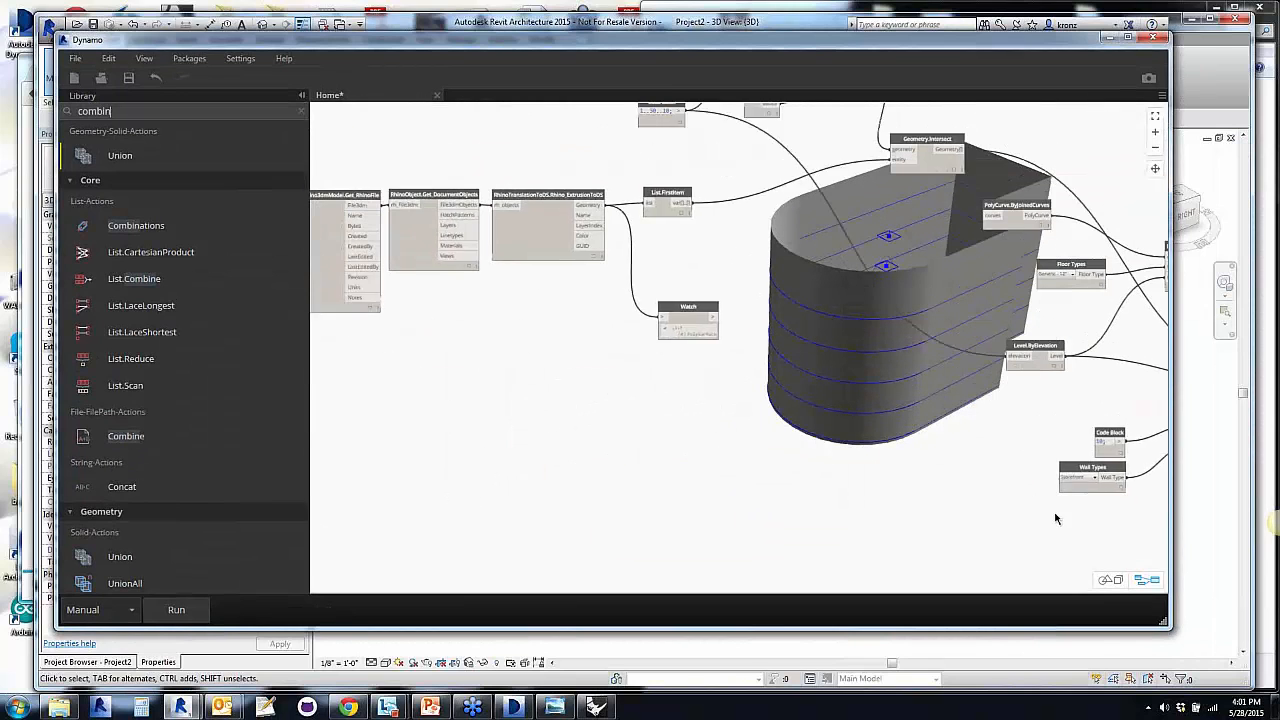
middle_drag(392, 379, 712, 420)
scroll(757, 384, up, 2)
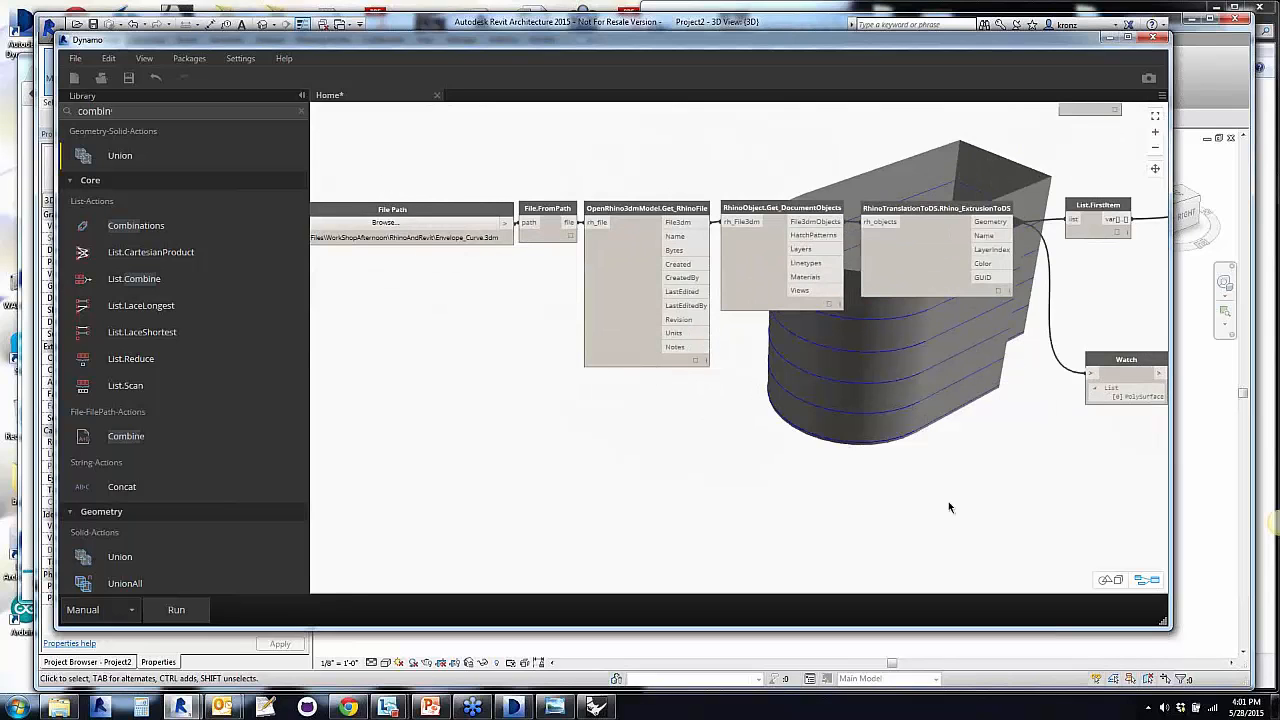
middle_drag(948, 501, 480, 523)
middle_drag(975, 445, 631, 451)
middle_drag(739, 528, 550, 349)
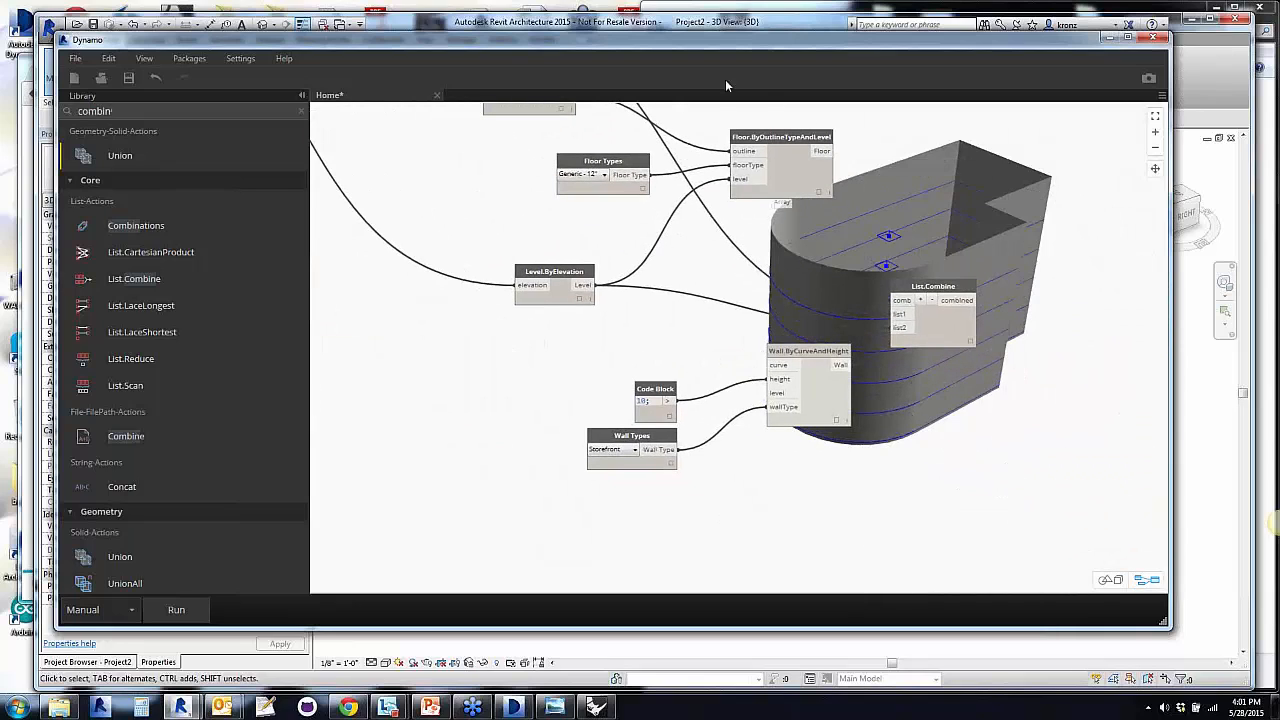